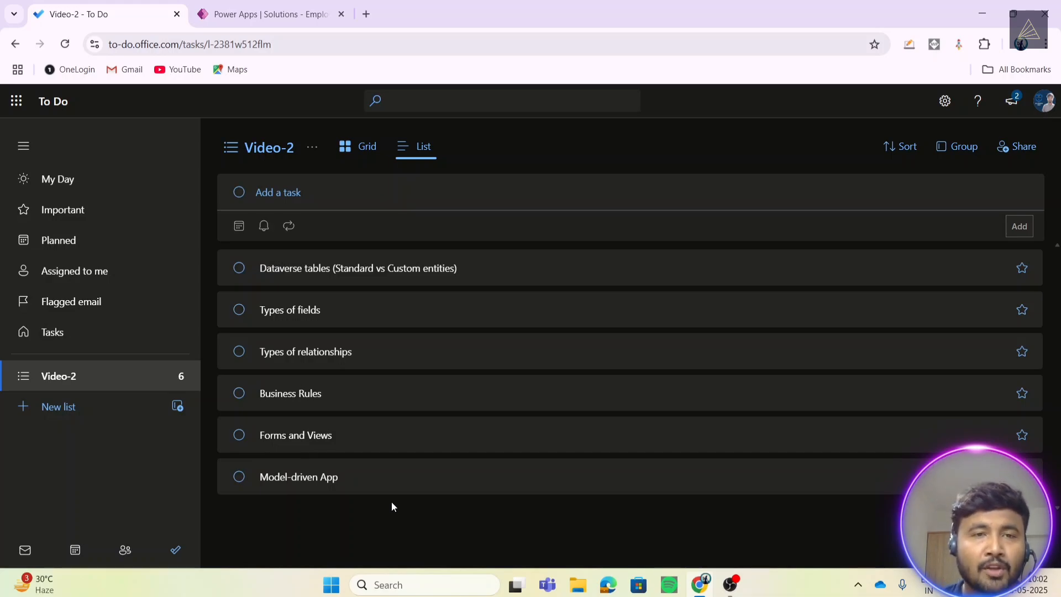
- Switch to Power Apps and go back from EmployeeMgmtDemo to the full Solutions list
left_click(235, 6)
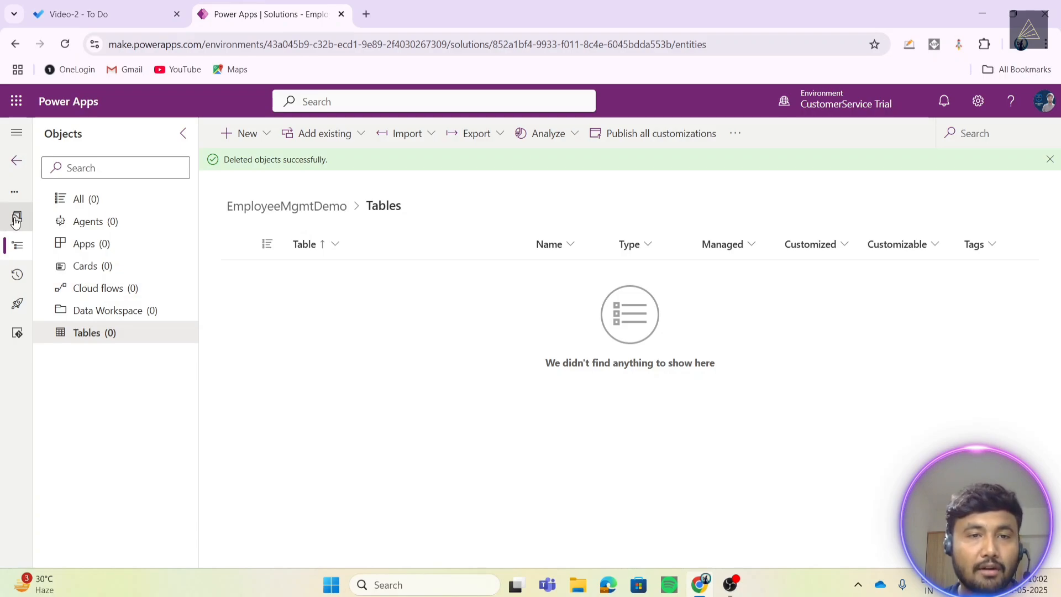
left_click(17, 160)
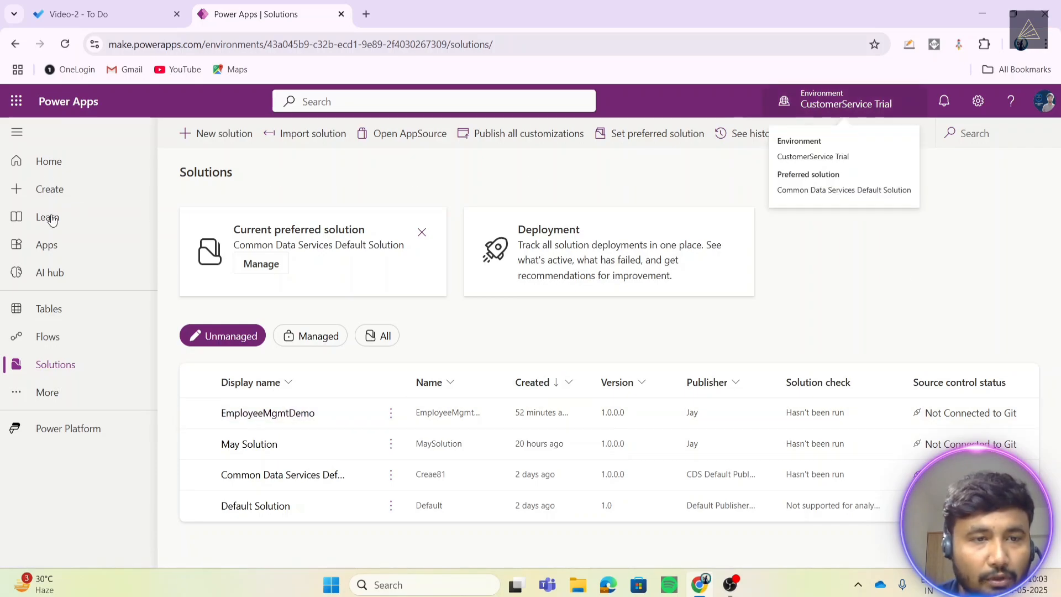
left_click(94, 295)
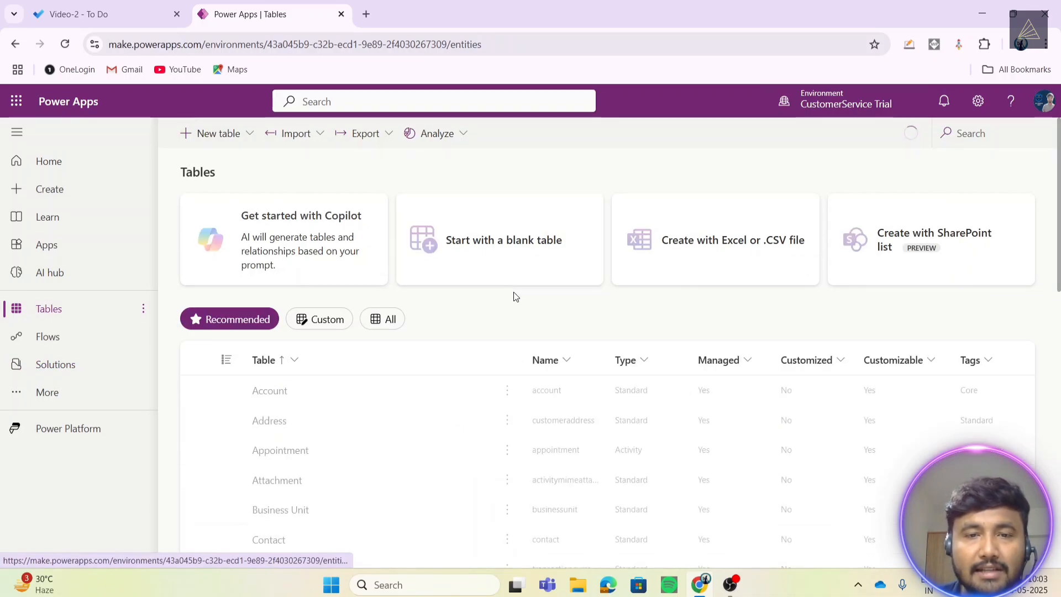
scroll(514, 297, "down", 3)
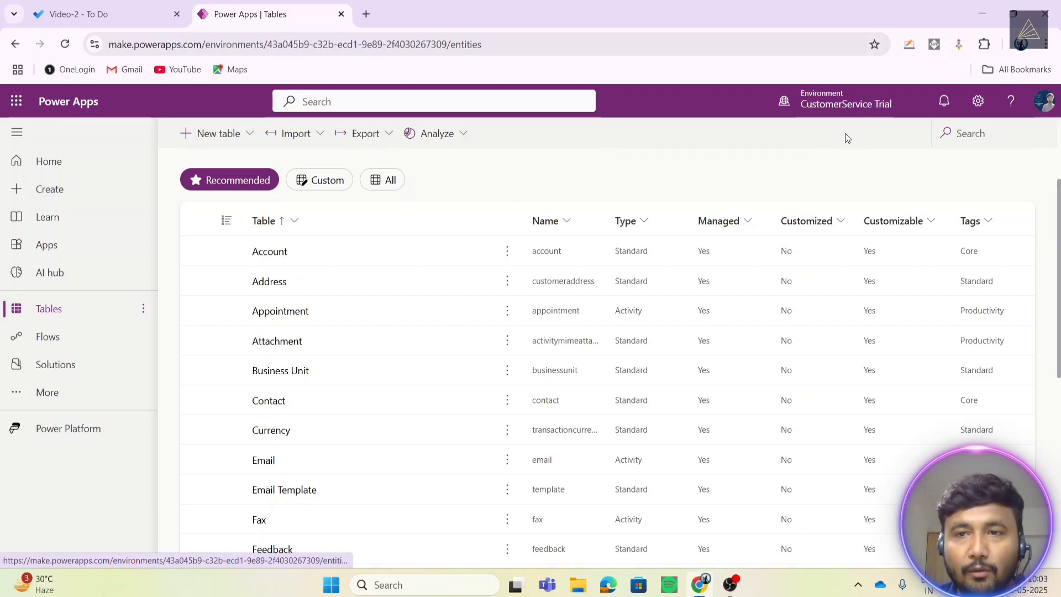
scroll(681, 151, "up", 2)
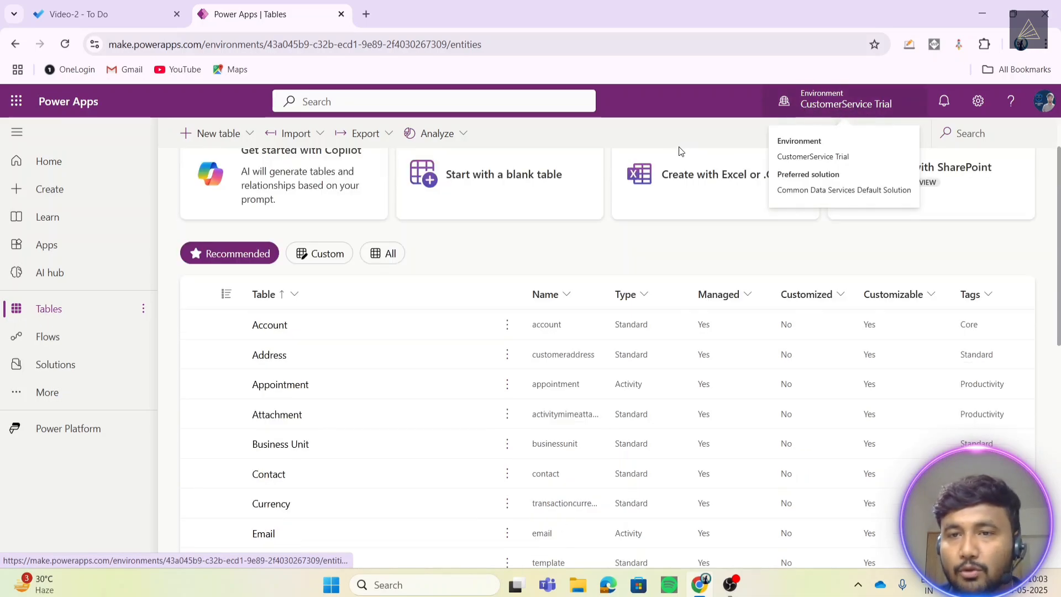
scroll(675, 156, "up", 1)
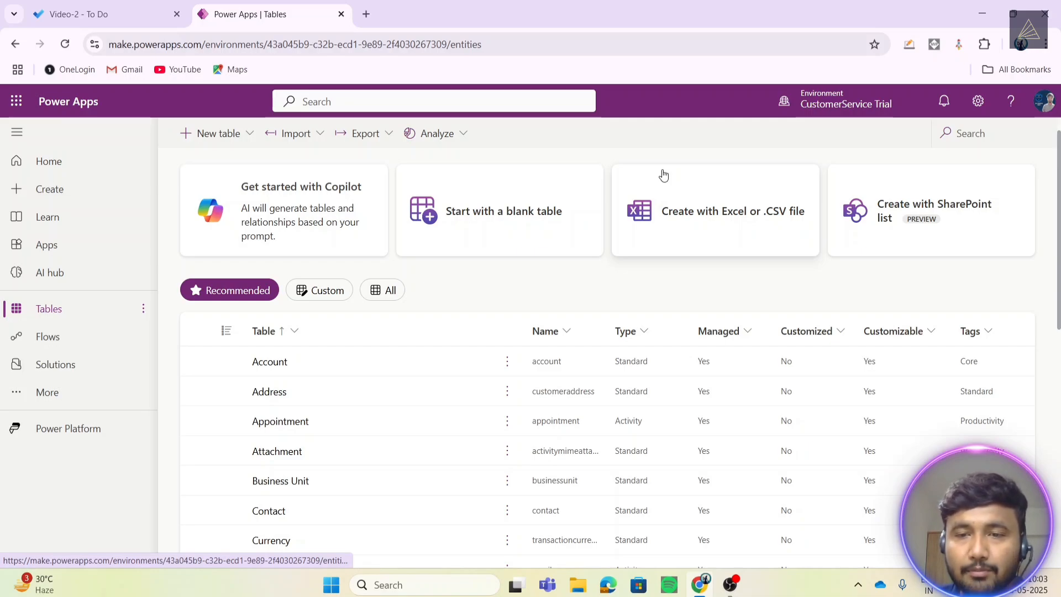
scroll(373, 383, "down", 7)
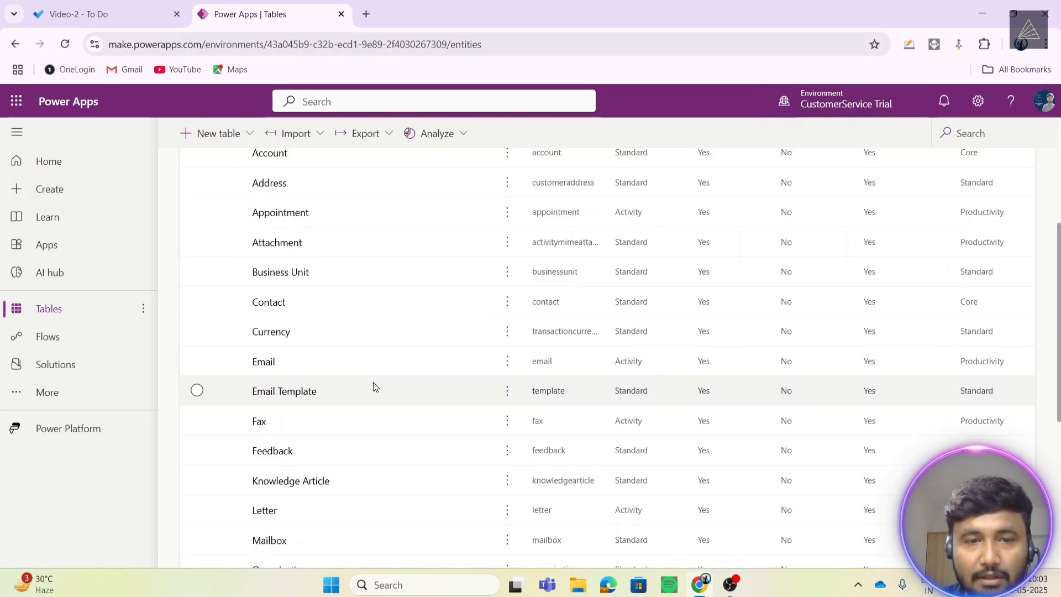
scroll(330, 423, "down", 2)
scroll(335, 428, "up", 9)
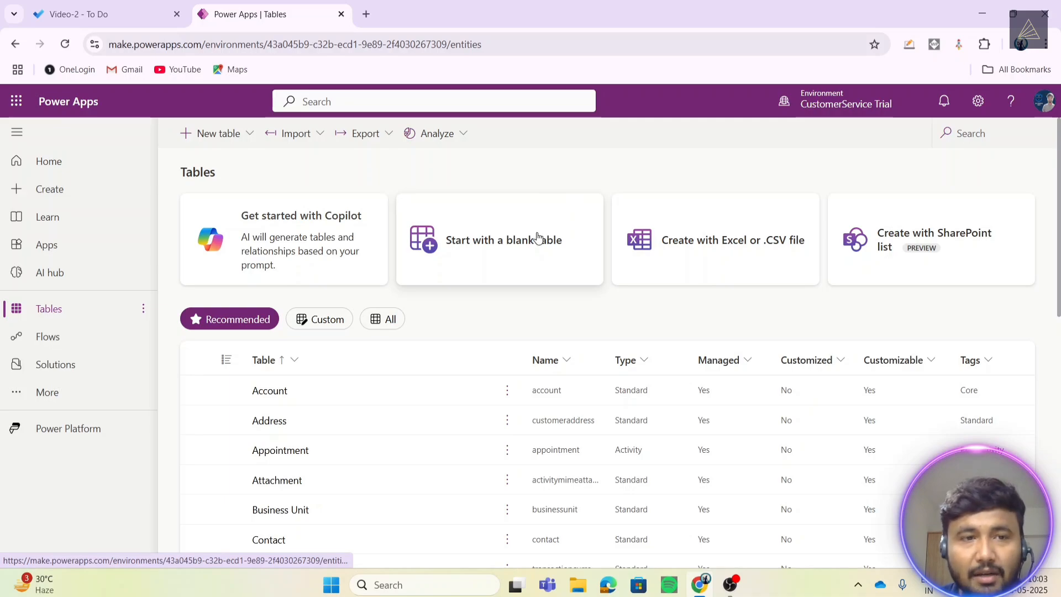
left_click(70, 374)
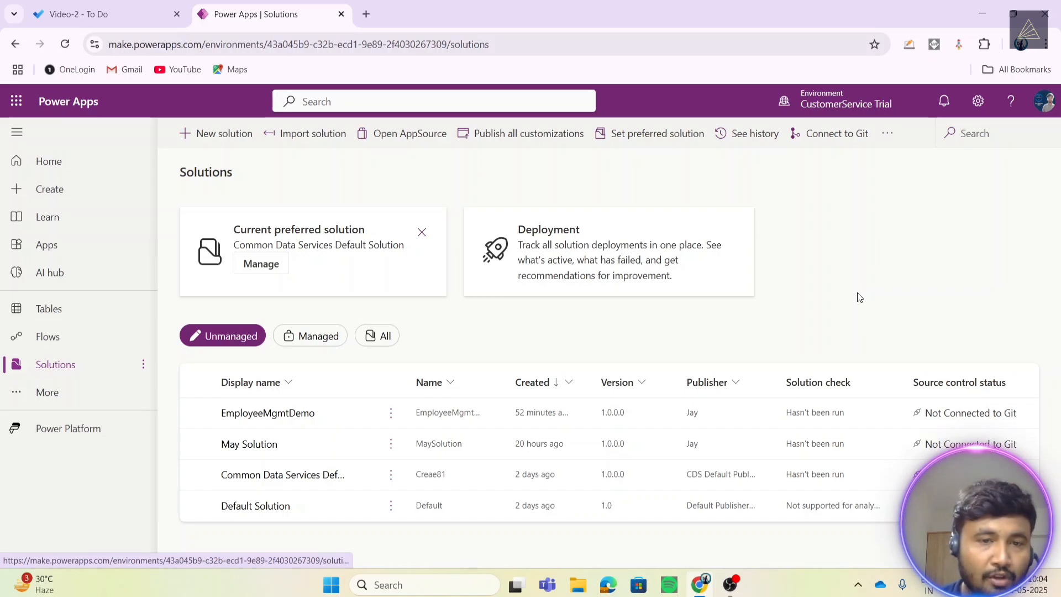
- Open the EmployeeMgmtDemo solution and choose New > Table > Tables
left_click(325, 419)
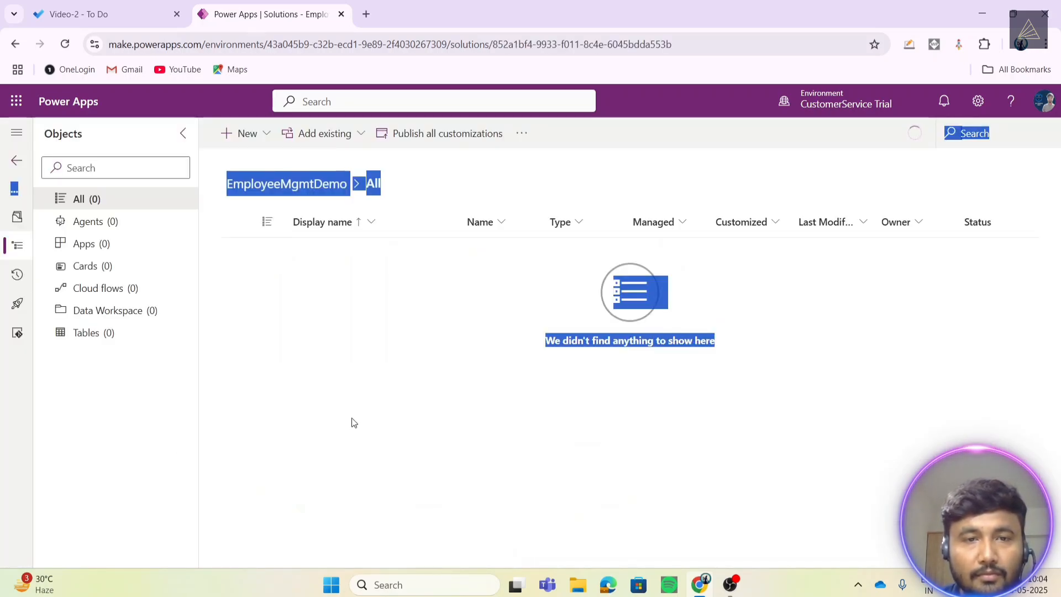
left_click(380, 315)
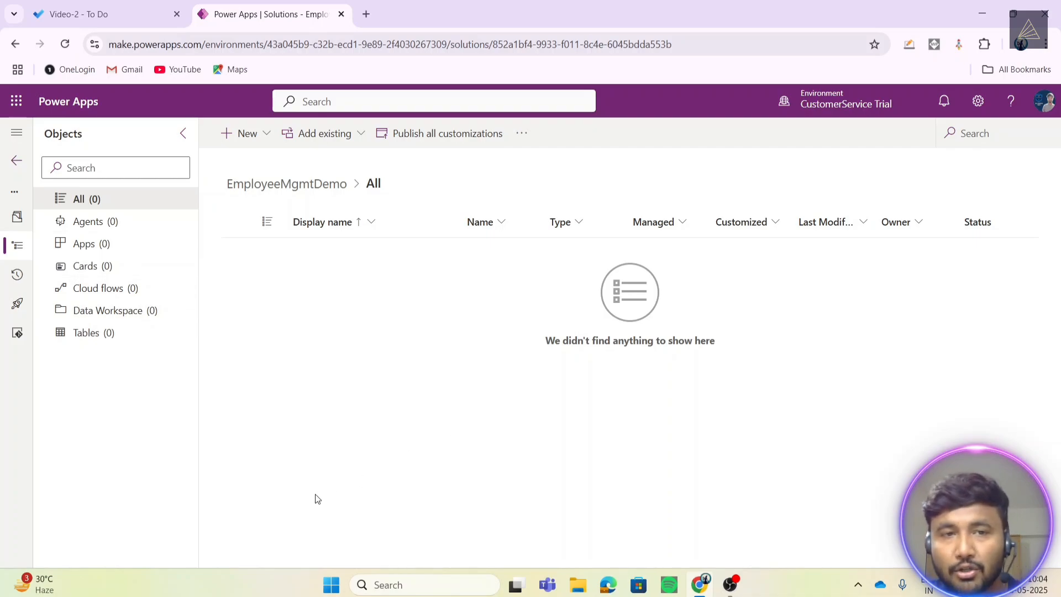
left_click(247, 145)
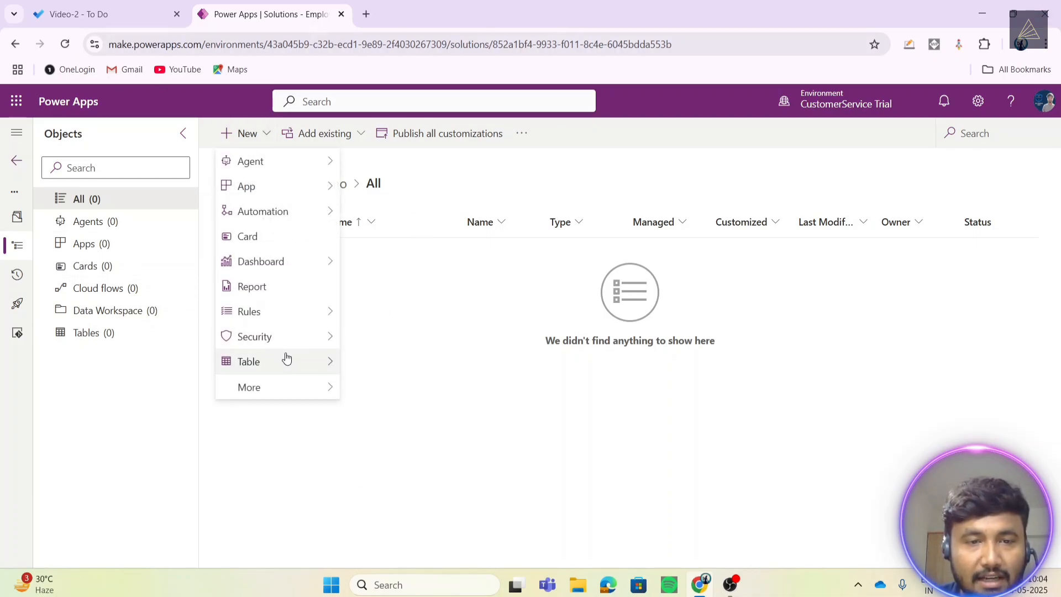
mouse_move(287, 360)
left_click(409, 361)
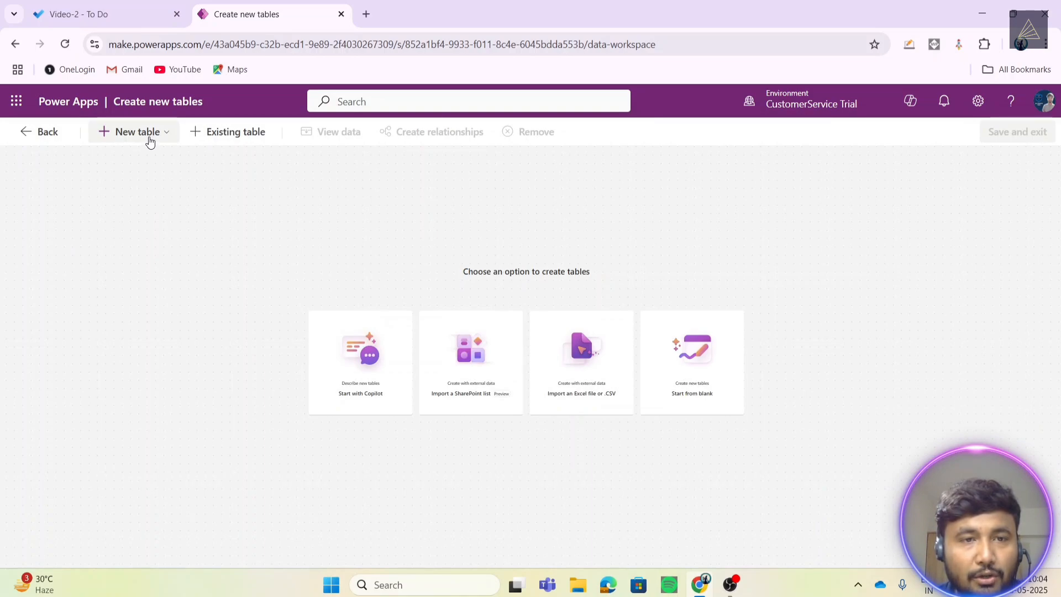
- Add a blank table with columns and data, close Copilot, and rename Table1 to Employee
left_click(148, 137)
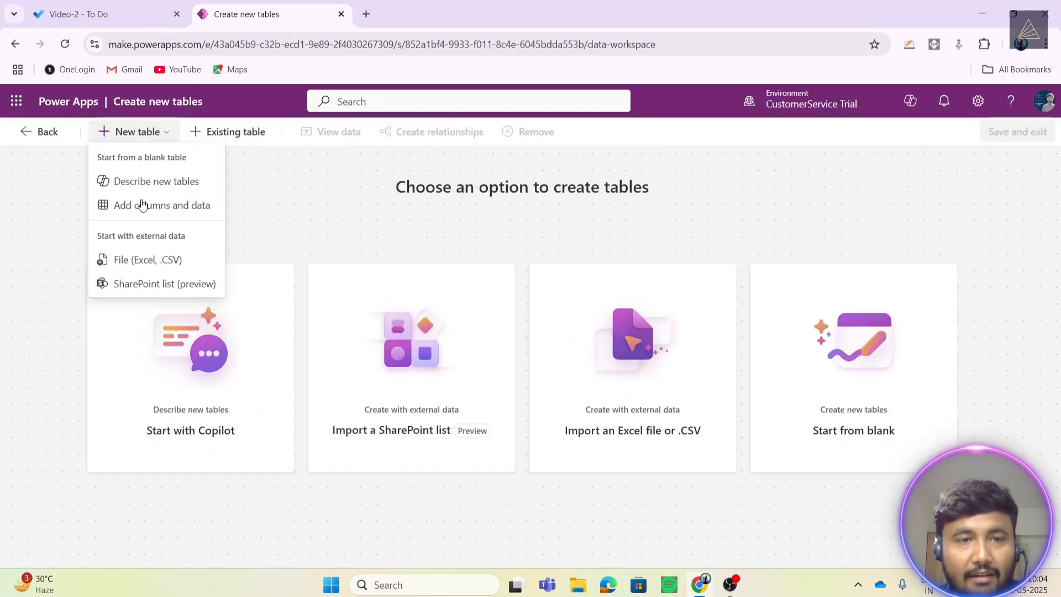
left_click(149, 209)
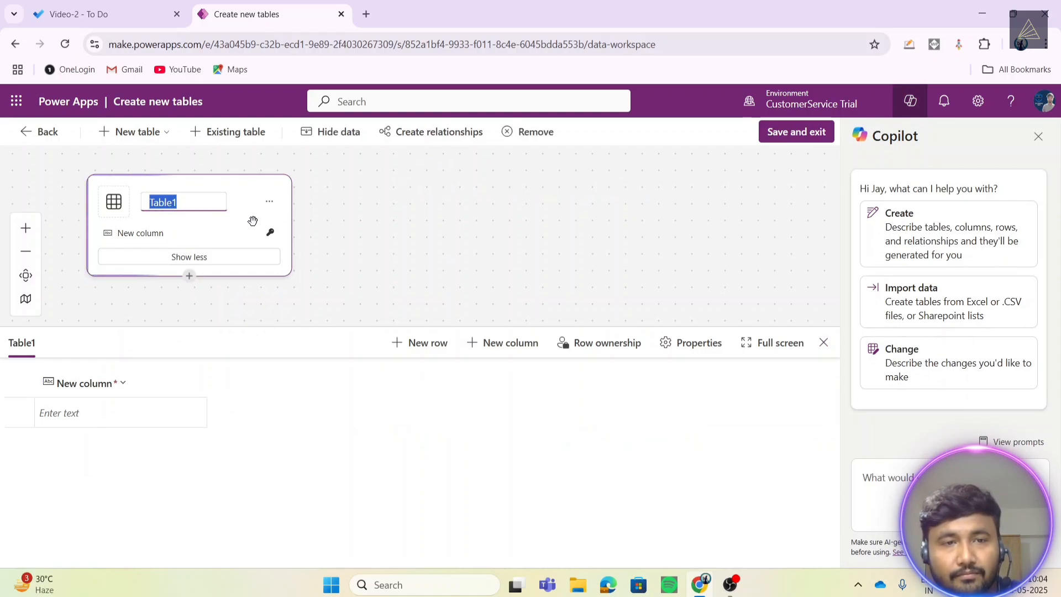
left_click(1038, 136)
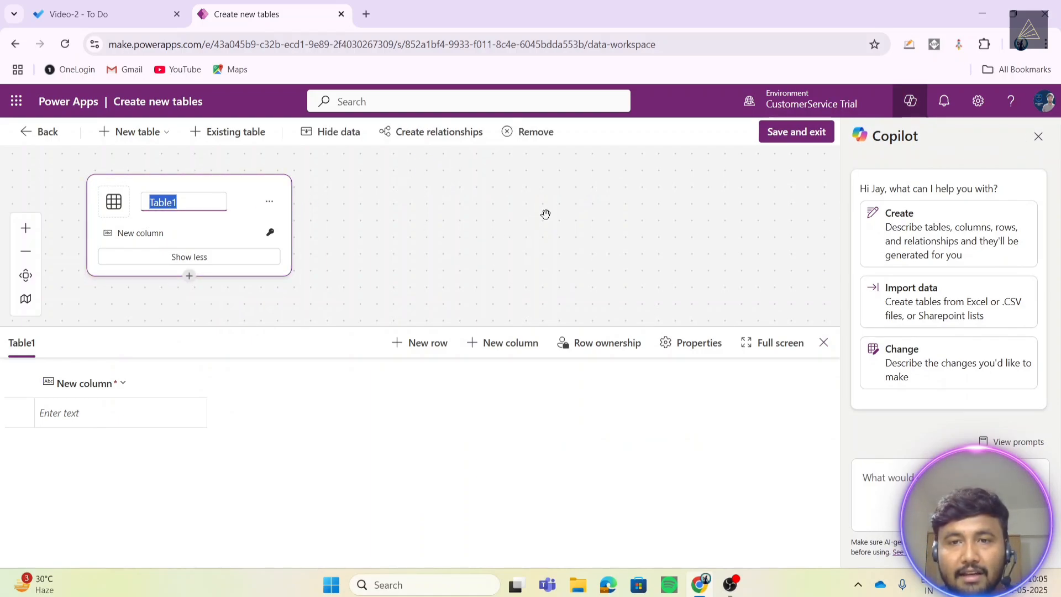
left_click(169, 202)
key("BackSpace")
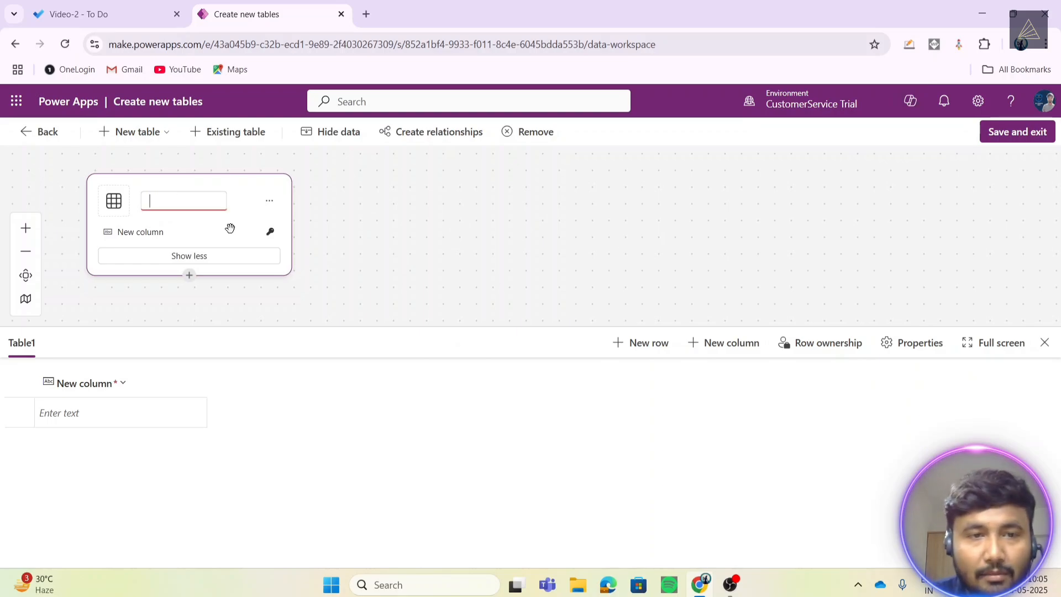
type("Employee")
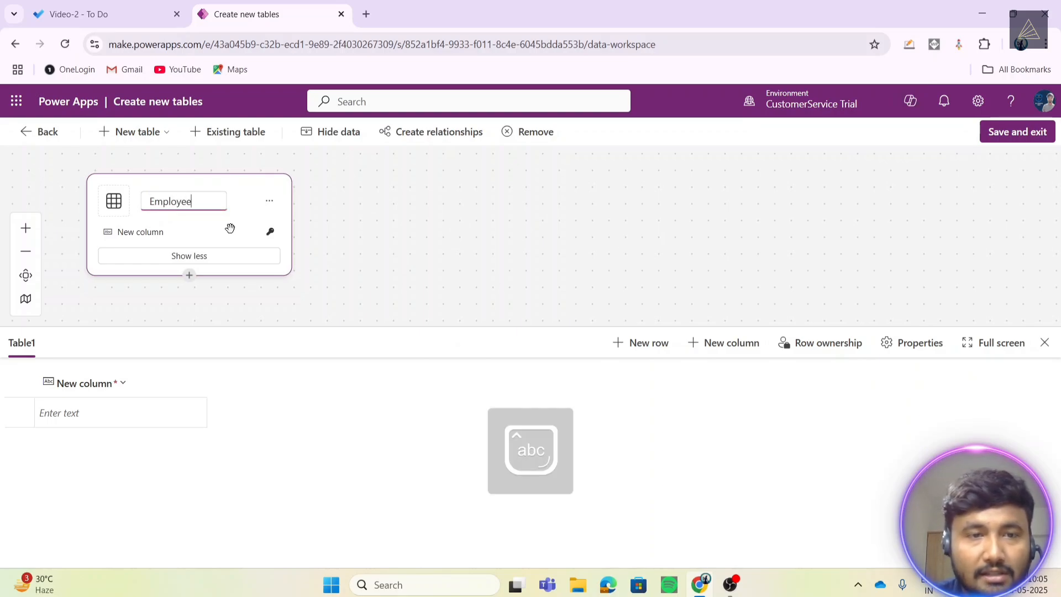
left_click(486, 182)
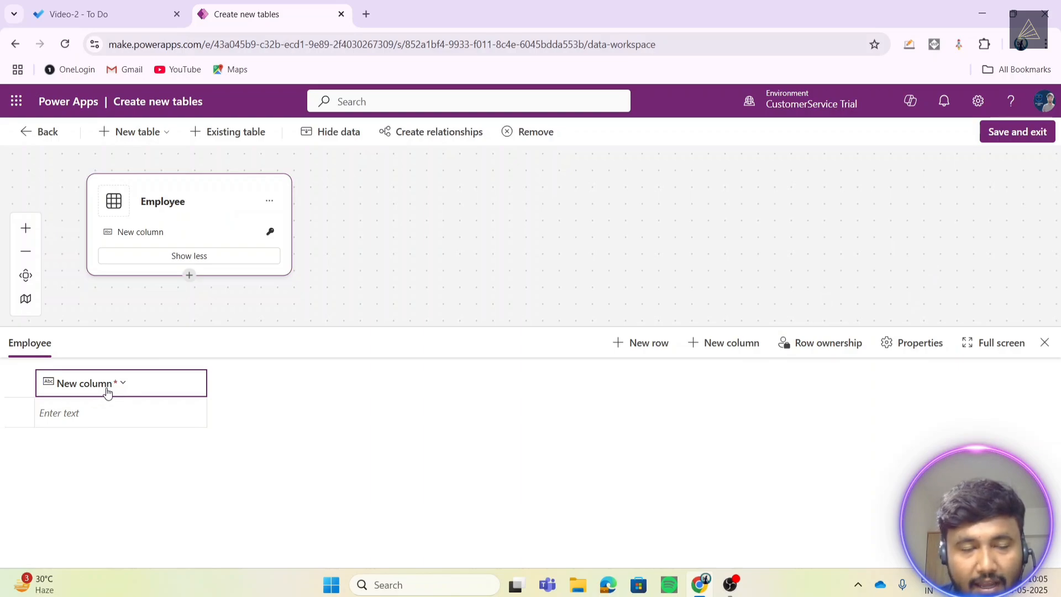
- Edit the placeholder New column and change its display name to Full Name
left_click(142, 383)
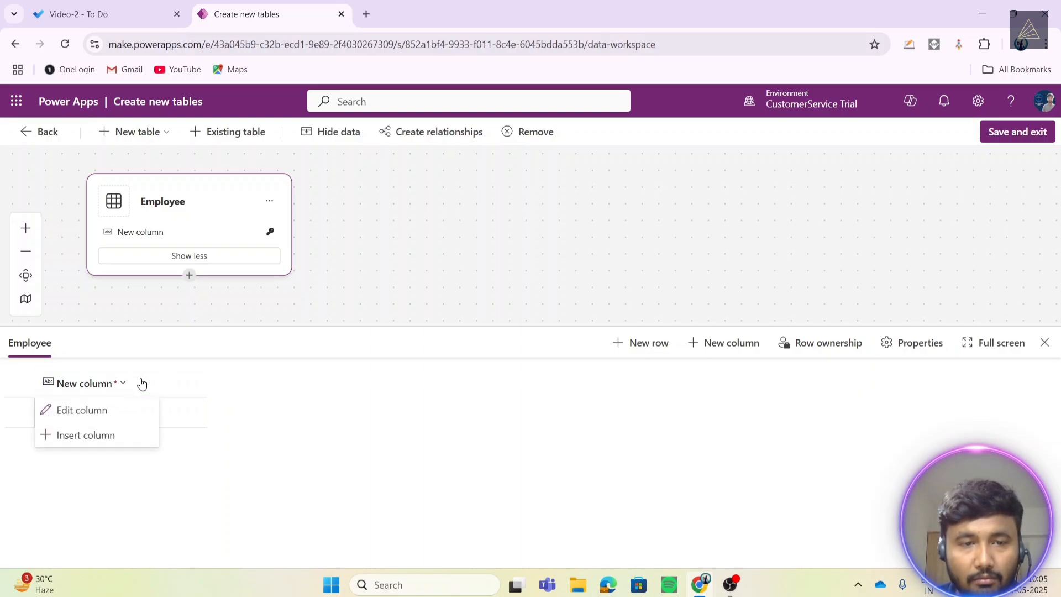
left_click(79, 416)
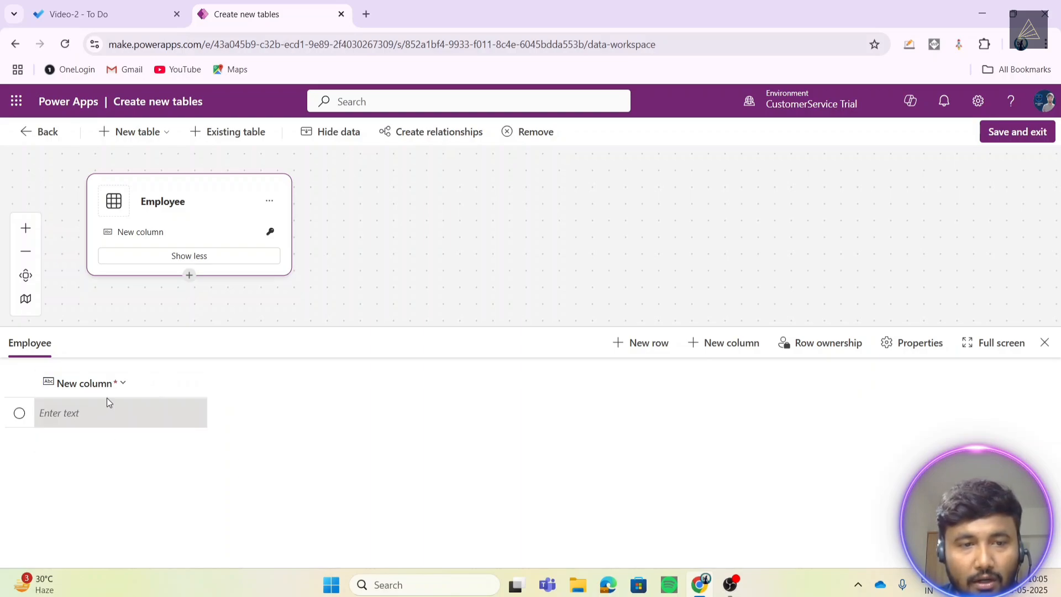
left_click(341, 334)
key("ctrl+a")
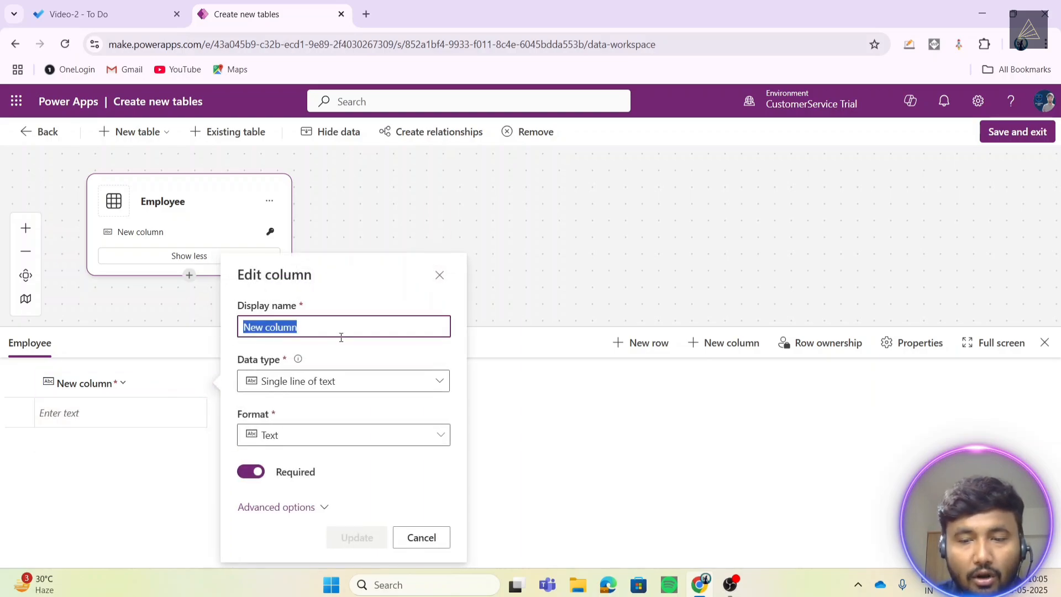
key("BackSpace")
type("Full Name")
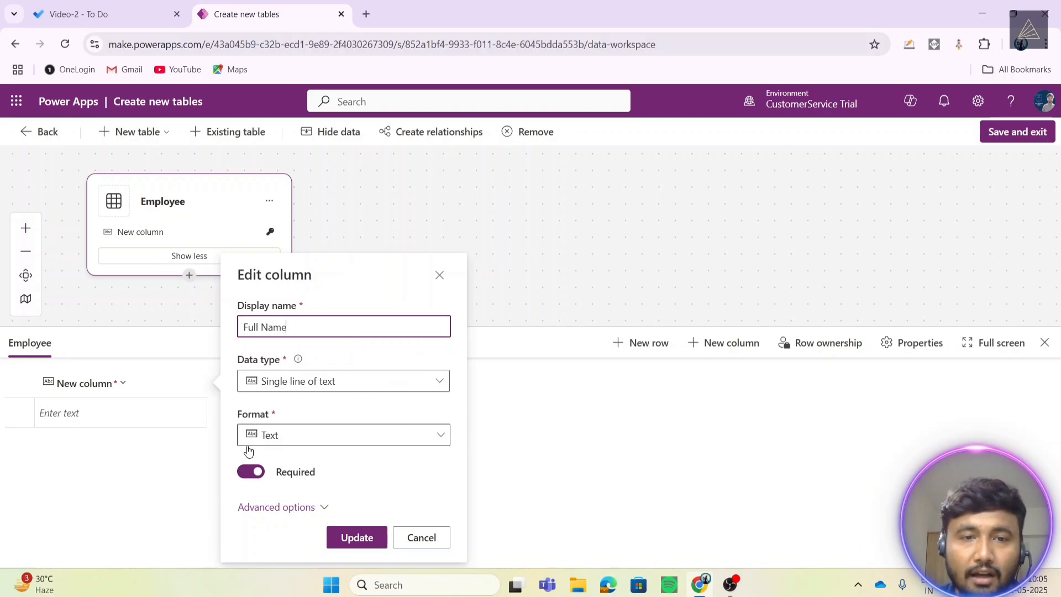
left_click(356, 538)
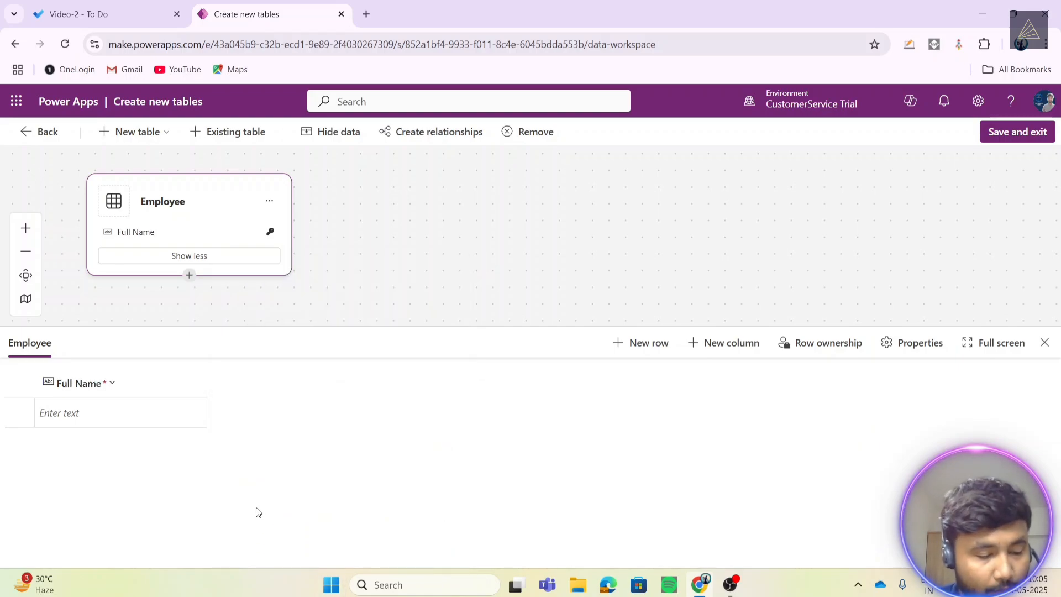
- Add an Email column with Email format to the Employee table
left_click(712, 343)
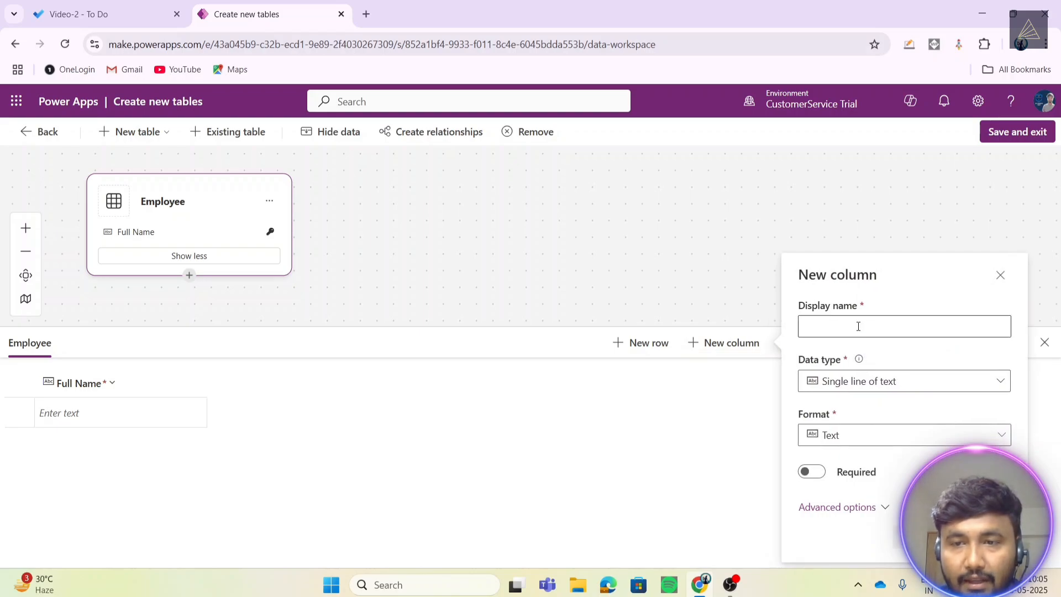
left_click(851, 326)
type("Email")
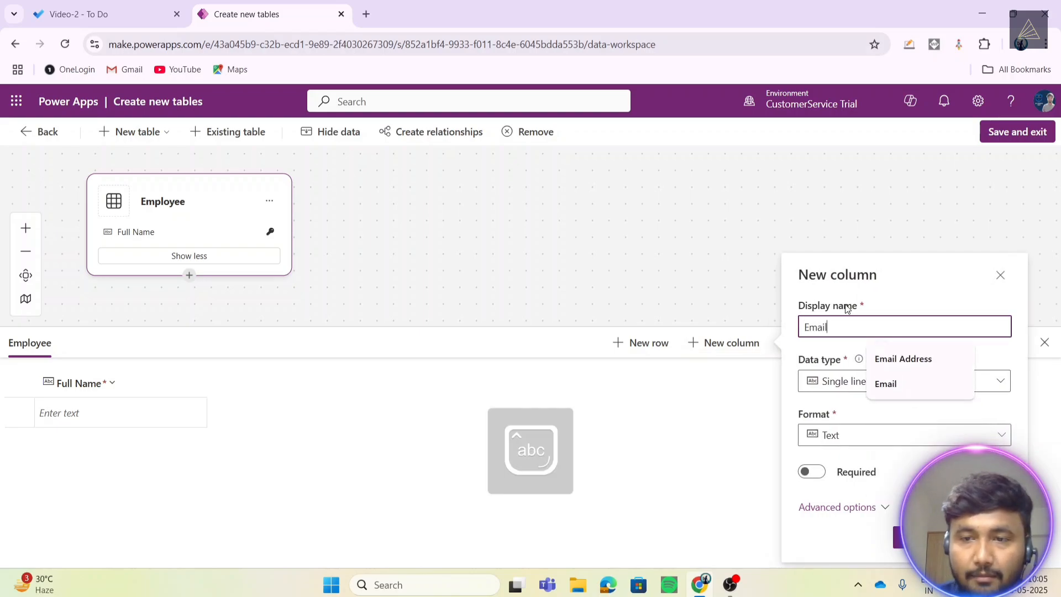
left_click(901, 383)
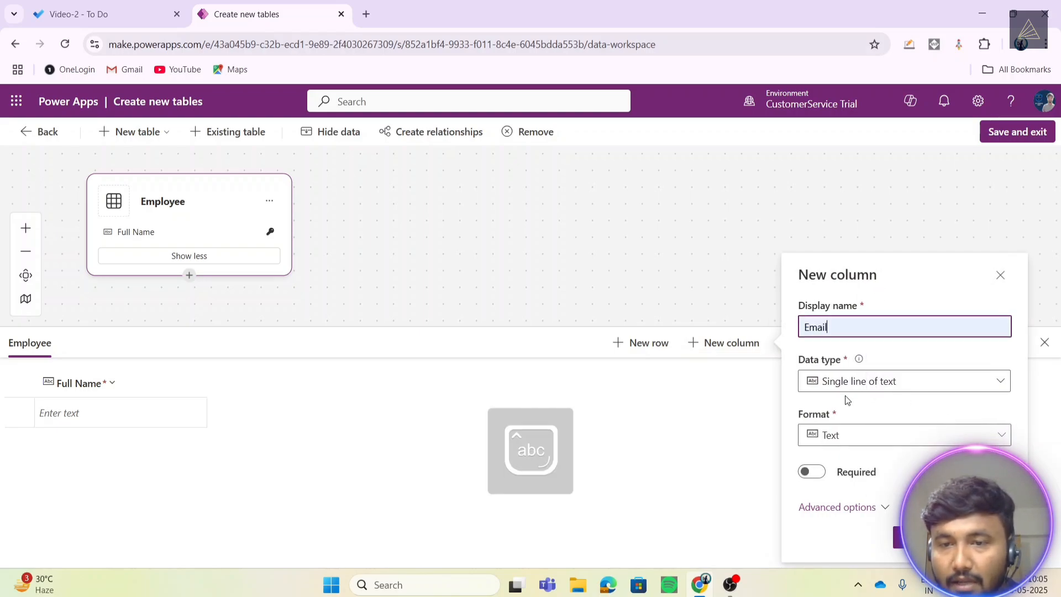
left_click(856, 436)
left_click(843, 283)
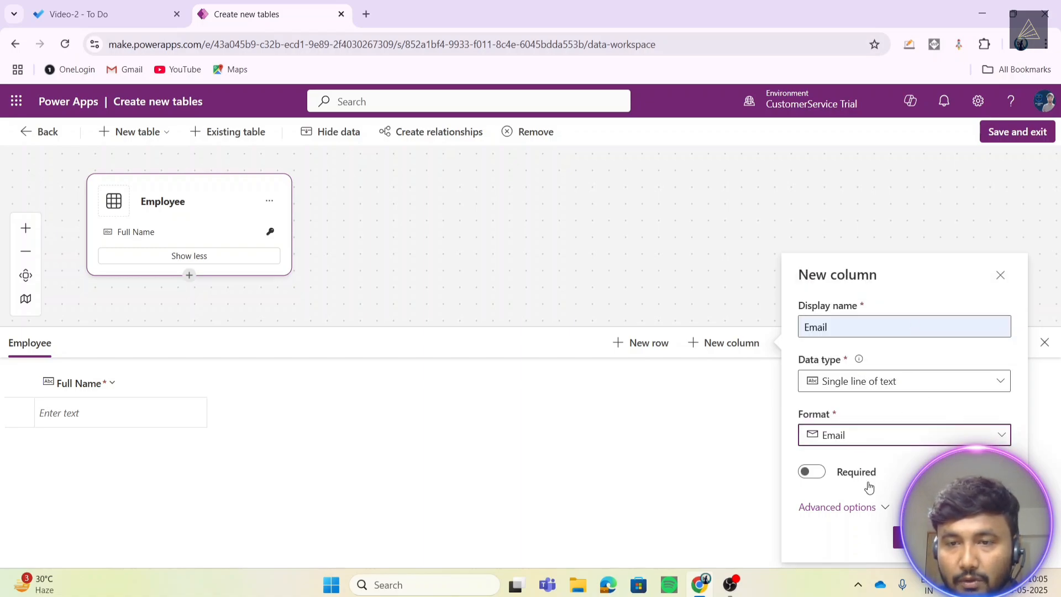
left_click(909, 537)
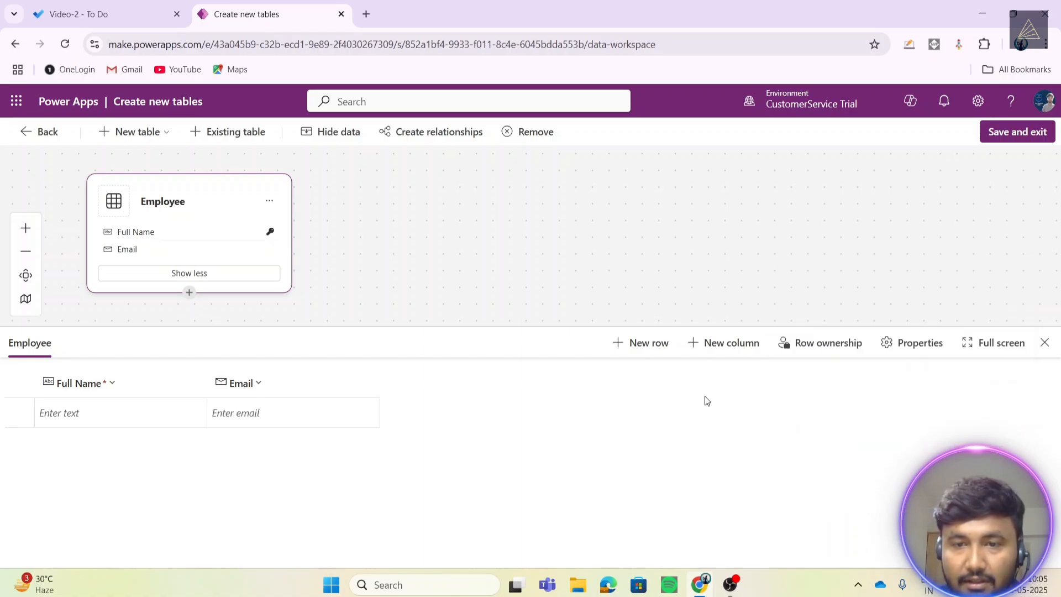
- Start a Phone Number column, then abandon it before choosing a data type
left_click(709, 341)
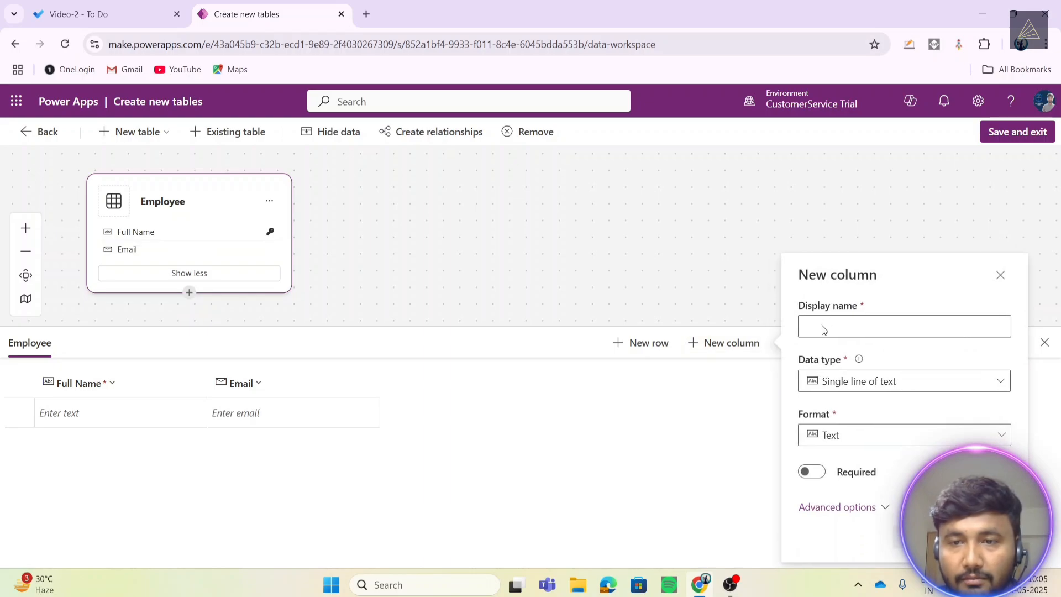
left_click(823, 326)
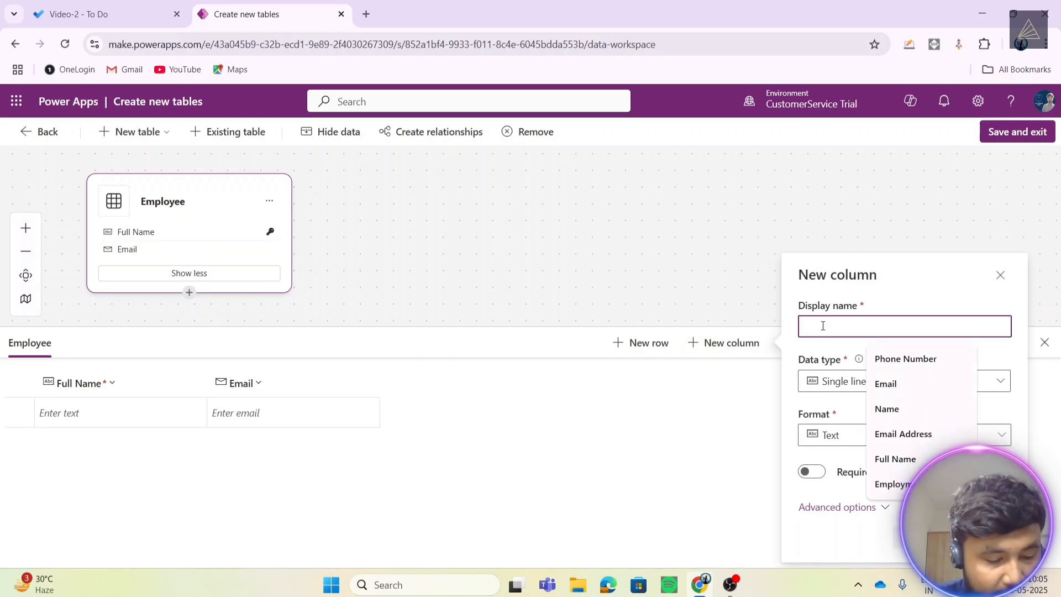
type("Phone")
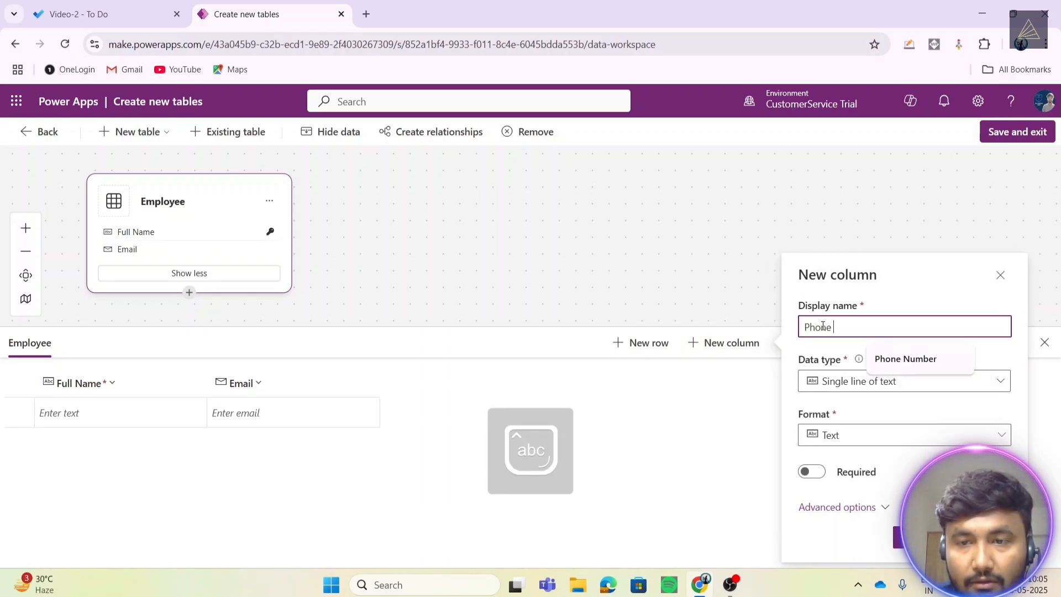
key("Down")
key("Return")
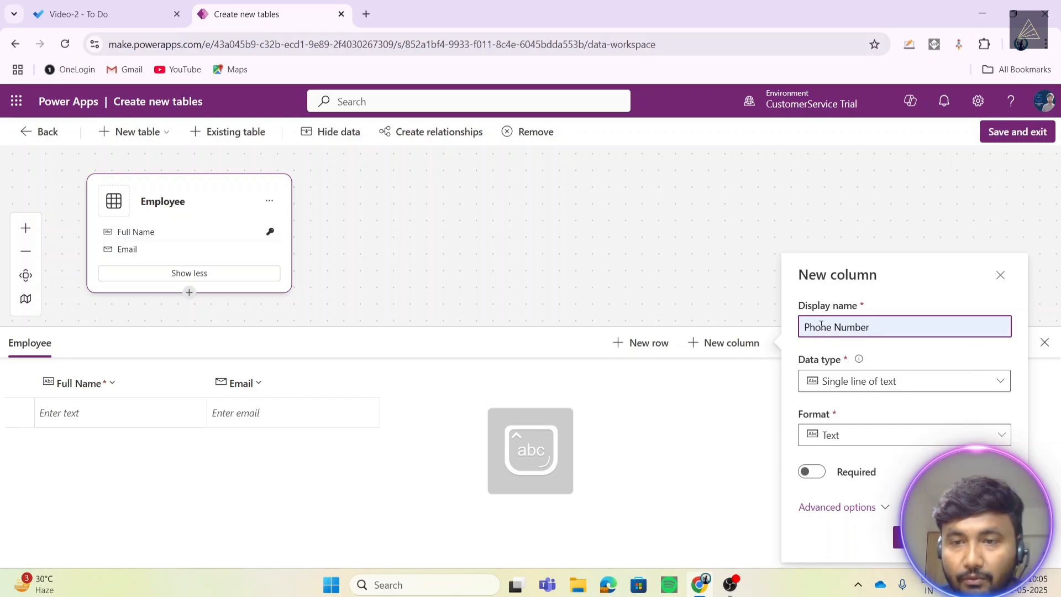
left_click(860, 381)
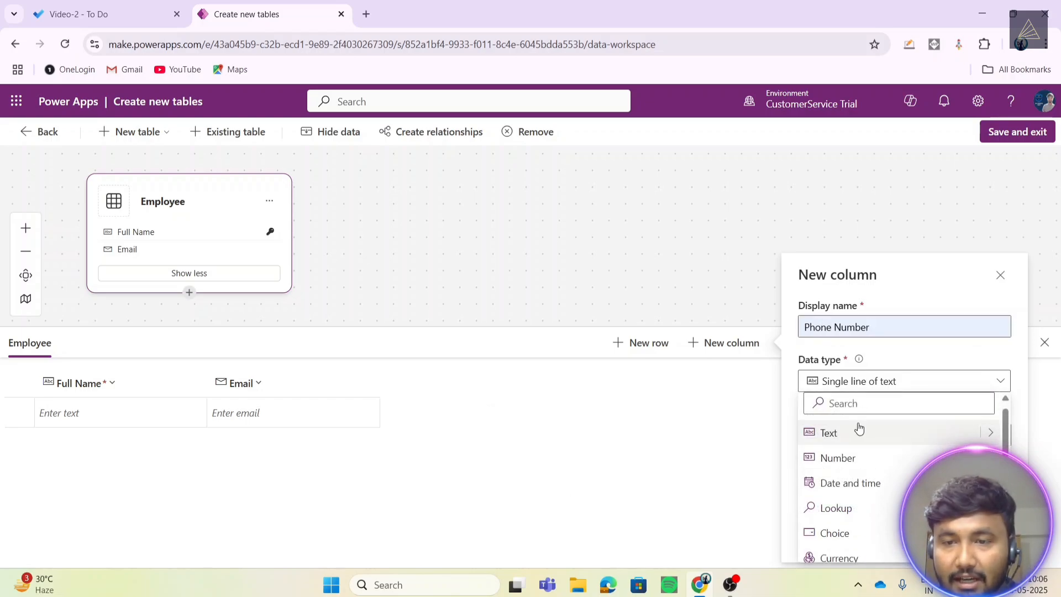
left_click(747, 452)
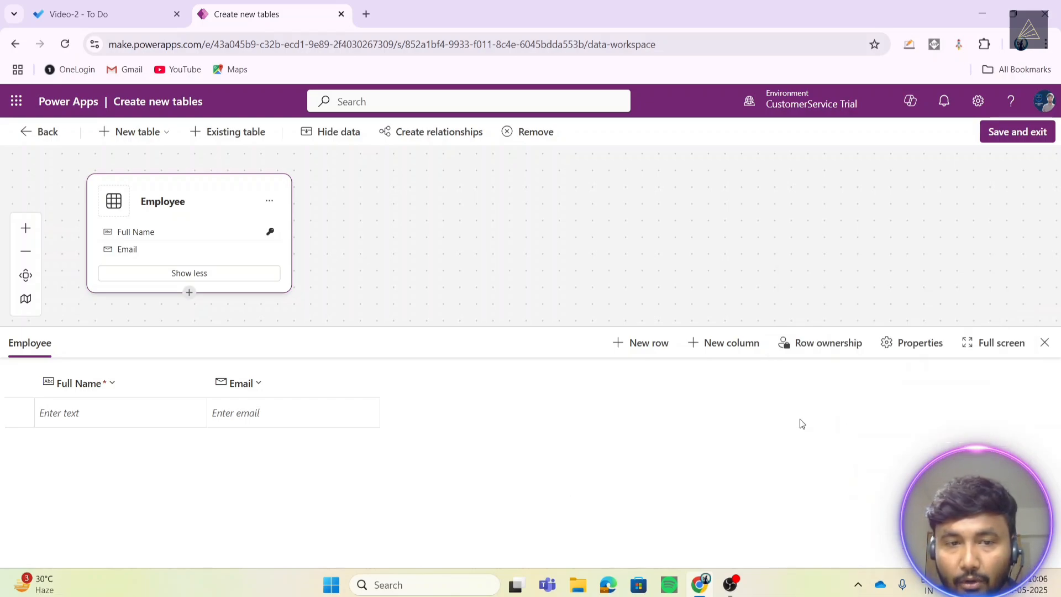
- Create a new column named Phone Number with Phone number format and save it
left_click(730, 343)
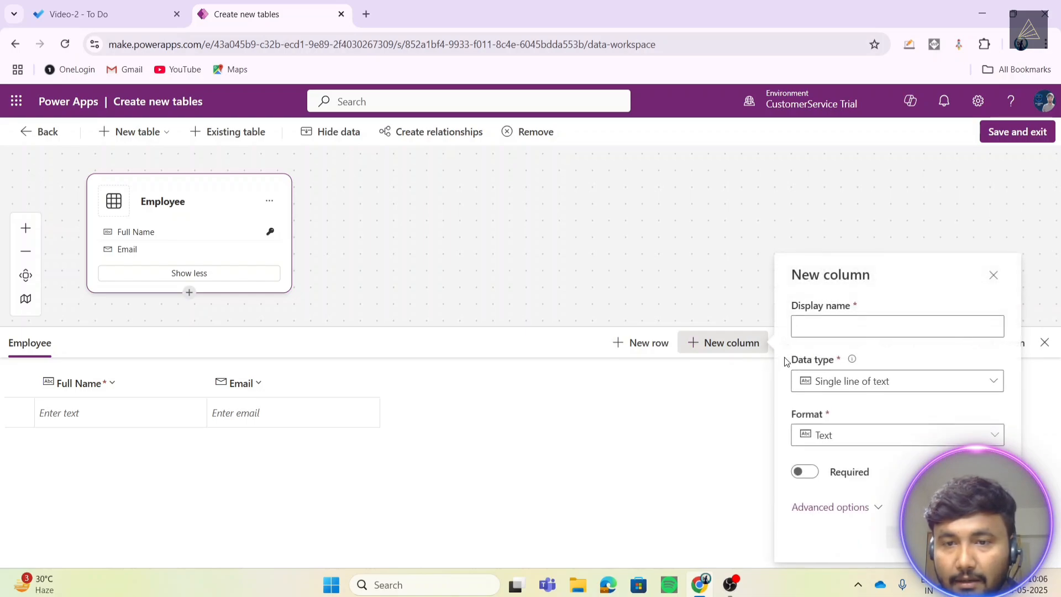
left_click(823, 325)
left_click(912, 360)
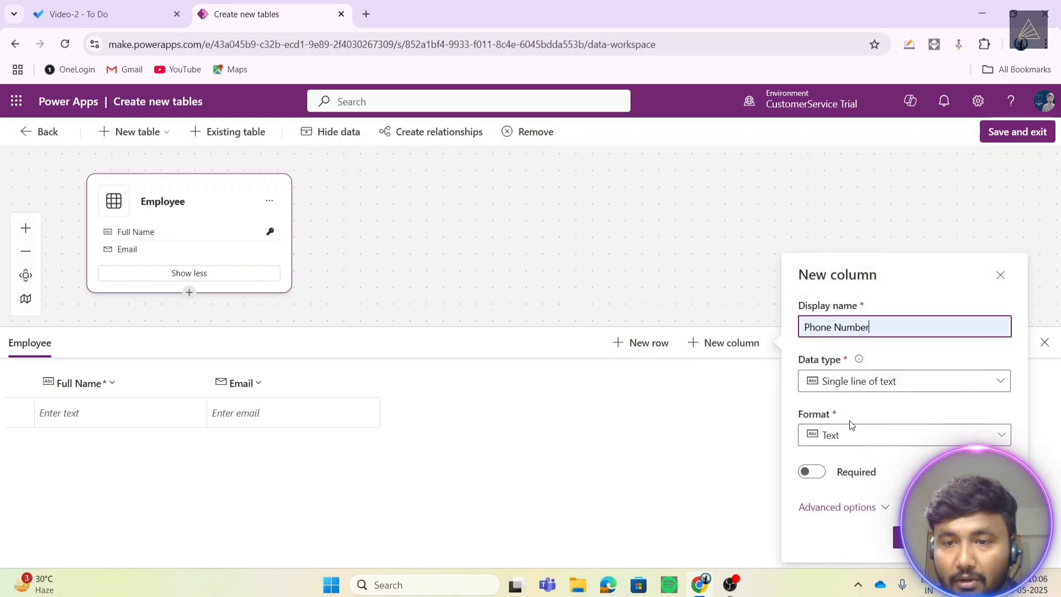
left_click(846, 436)
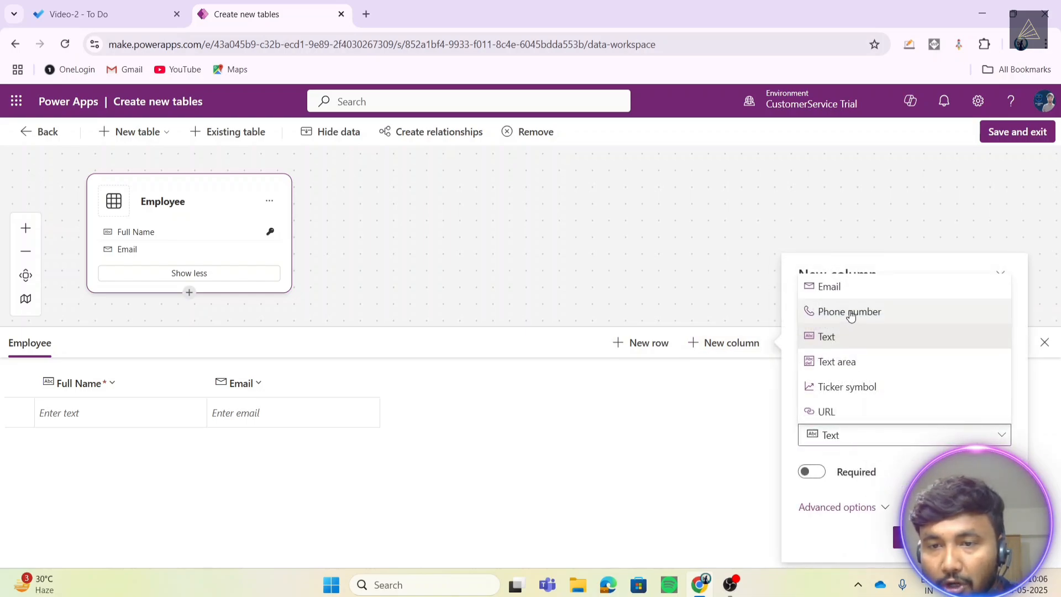
left_click(824, 311)
left_click(912, 537)
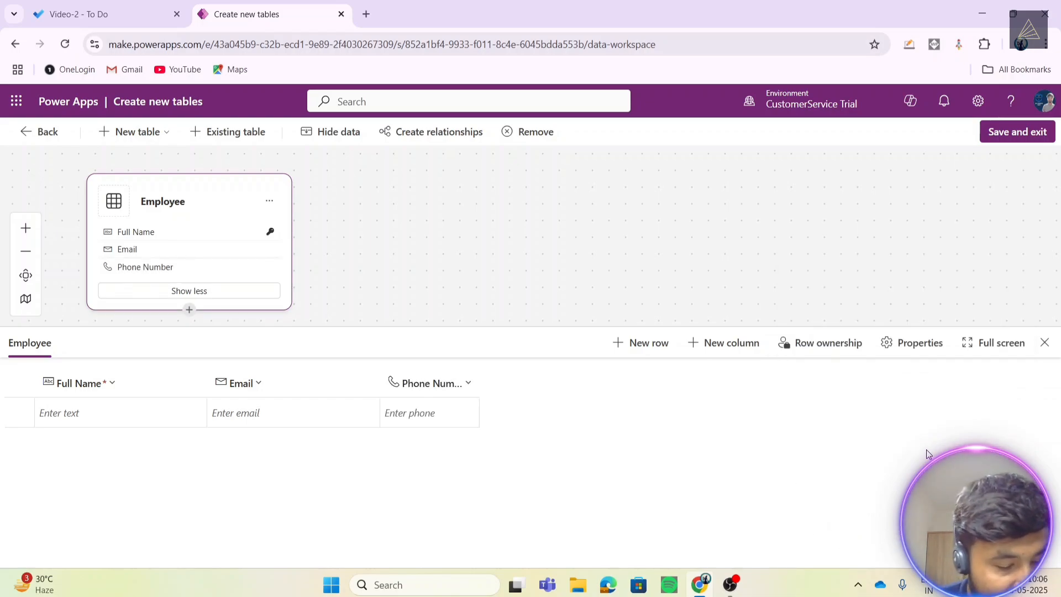
- Create a Date of Joining column with data type Date and time, Date only
left_click(731, 343)
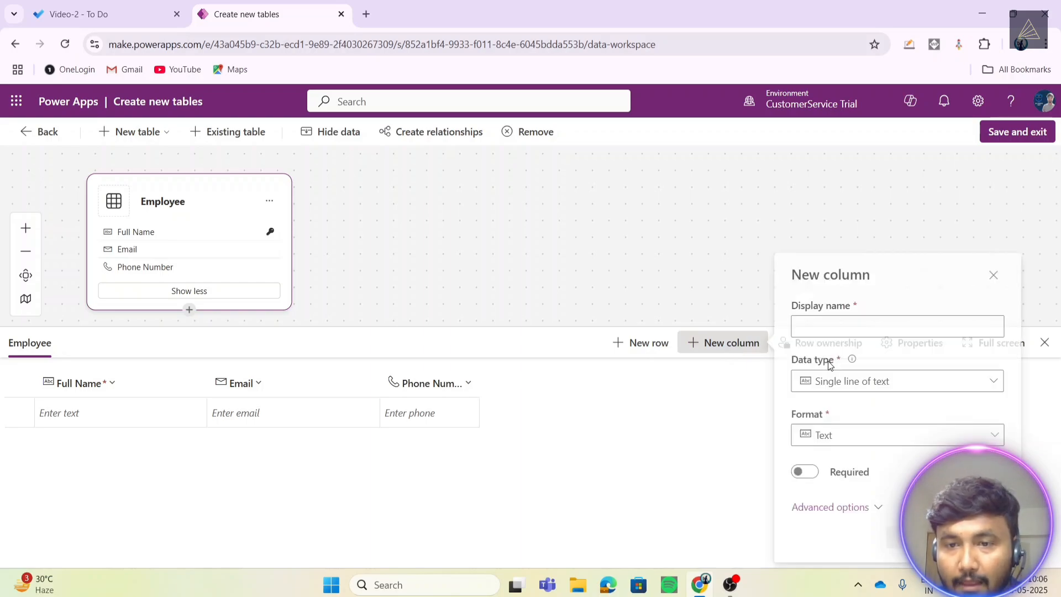
left_click(811, 328)
type("Da")
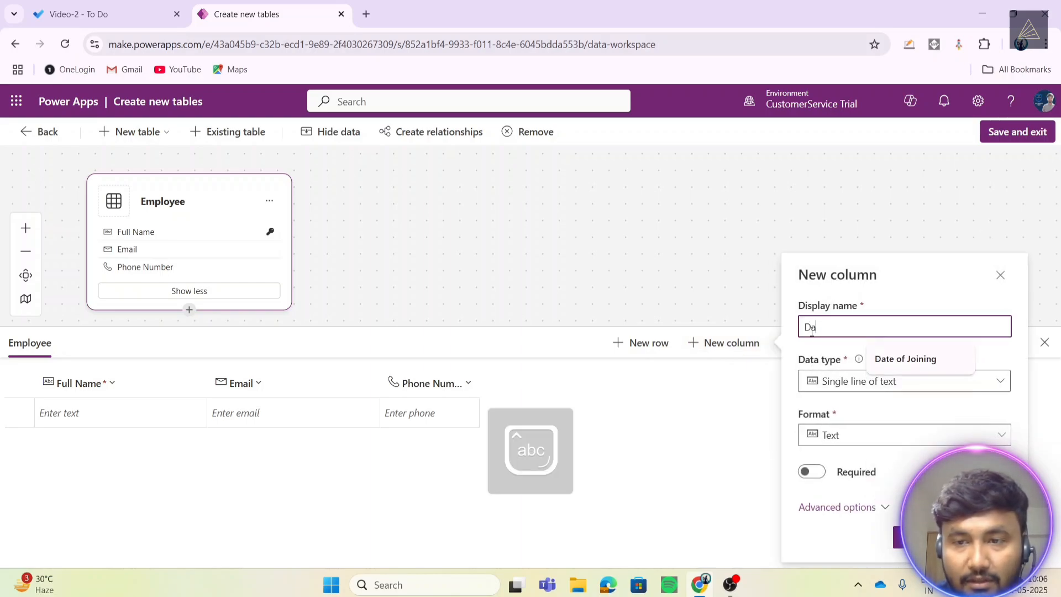
key("Down")
key("Return")
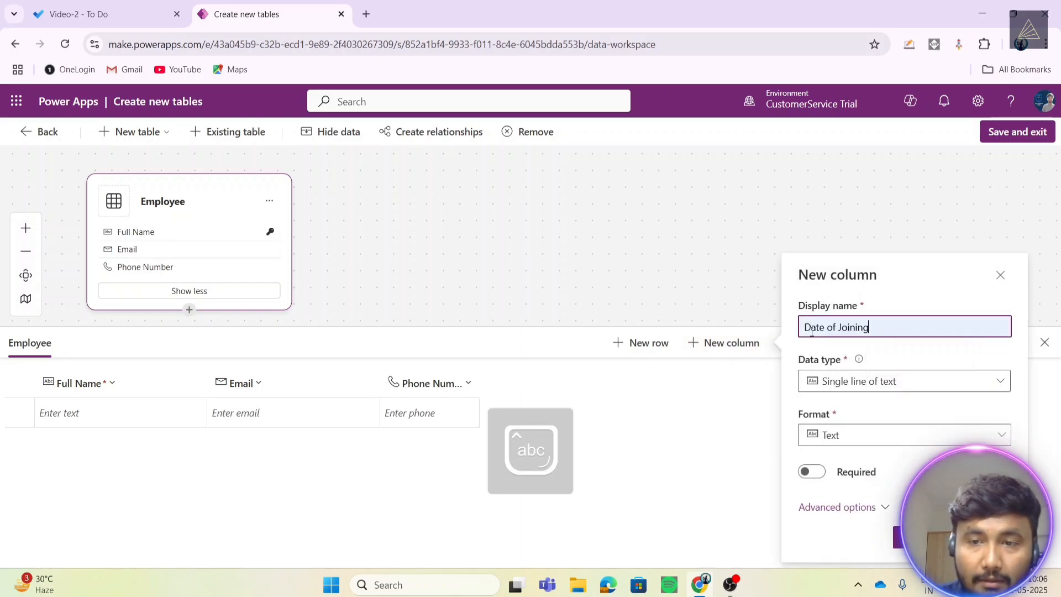
left_click(852, 389)
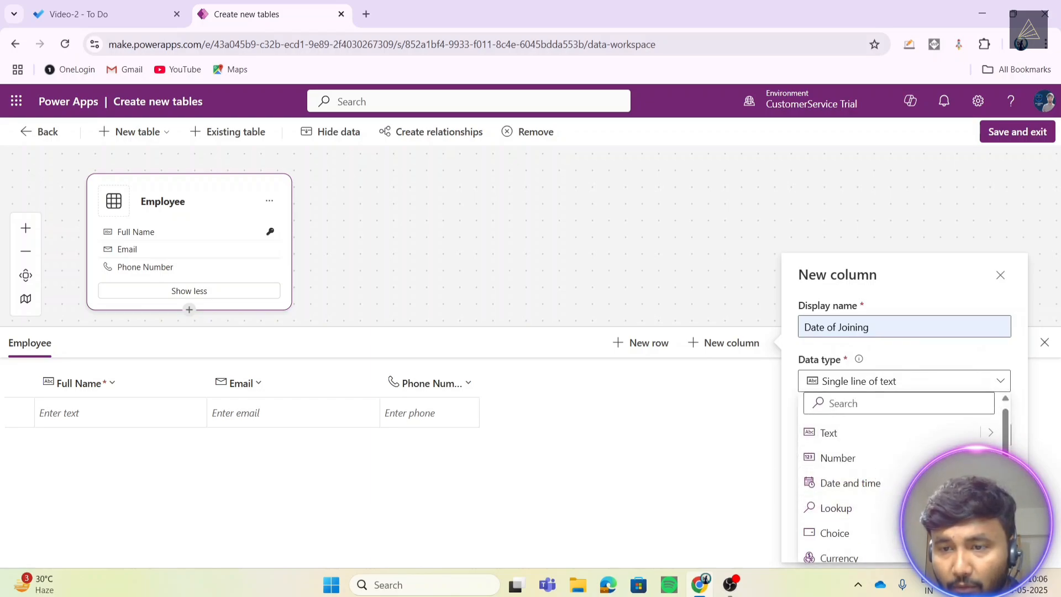
mouse_move(851, 483)
left_click(705, 508)
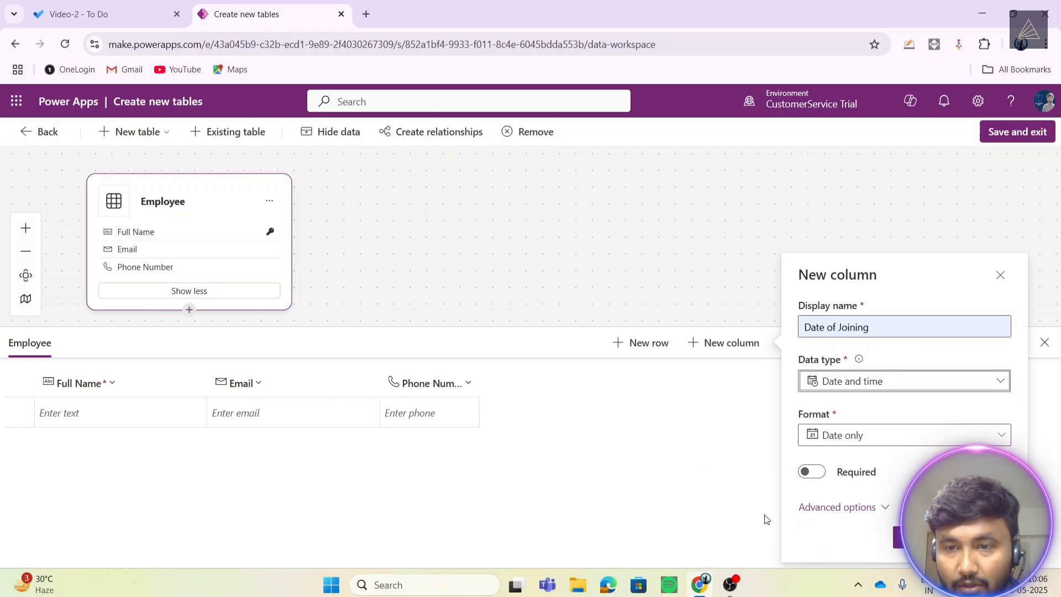
left_click(920, 537)
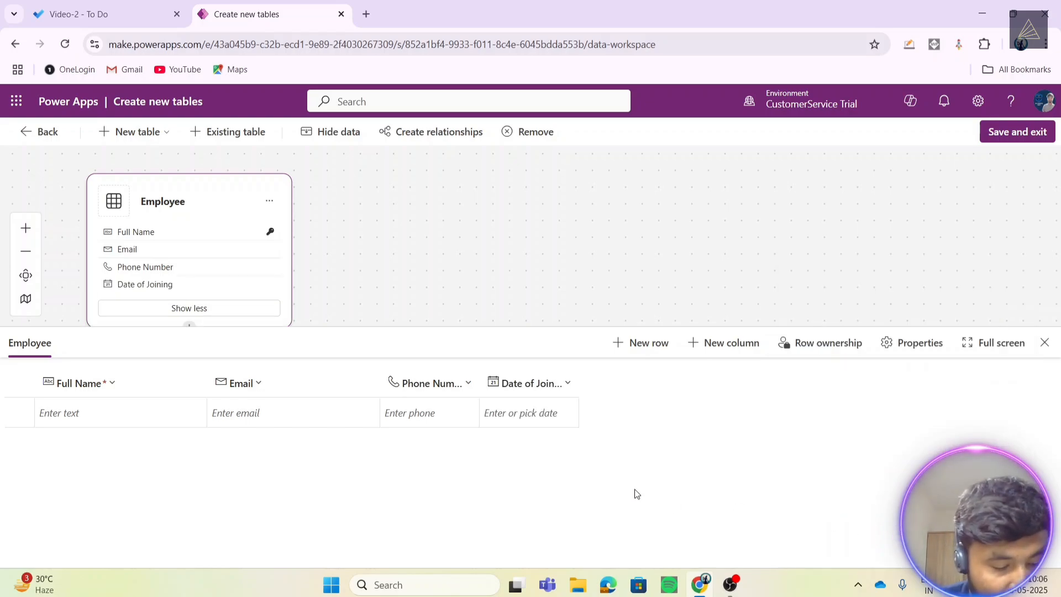
- Add a Job Title text column to the Employee table
left_click(725, 344)
left_click(840, 318)
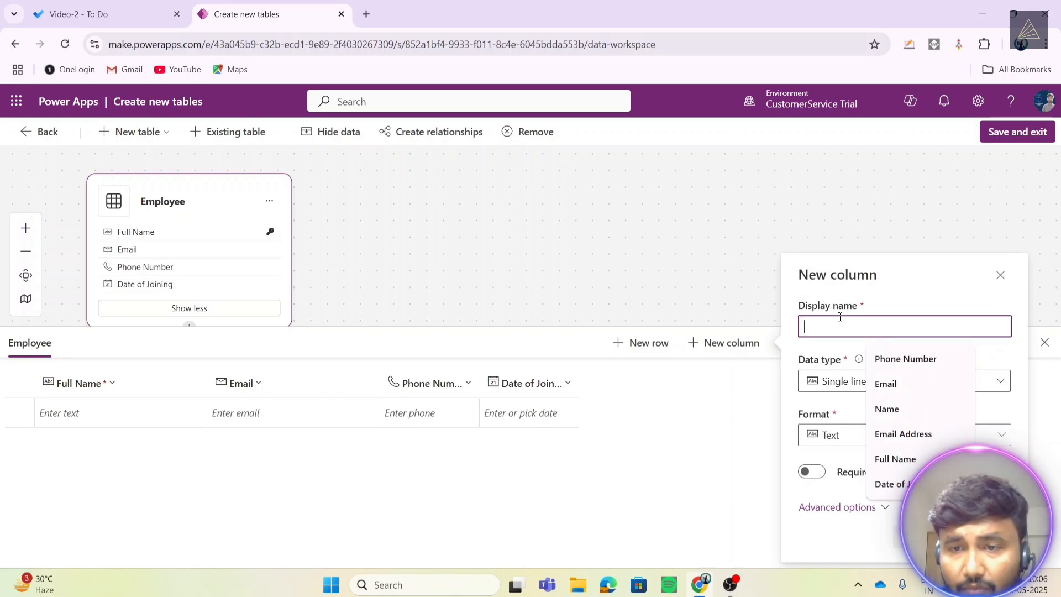
type("Job Title")
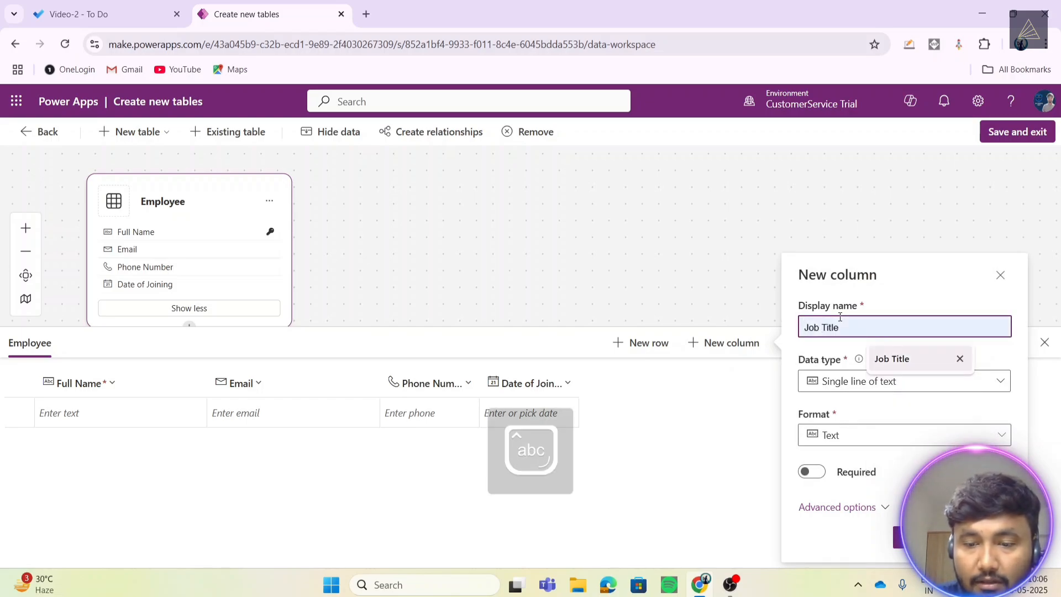
left_click(892, 359)
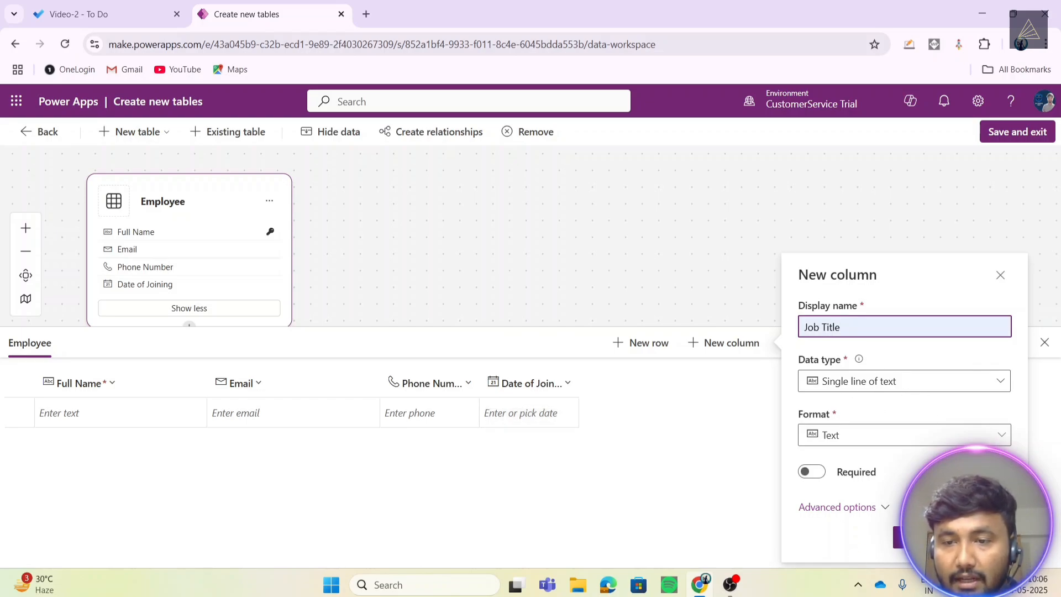
left_click(905, 537)
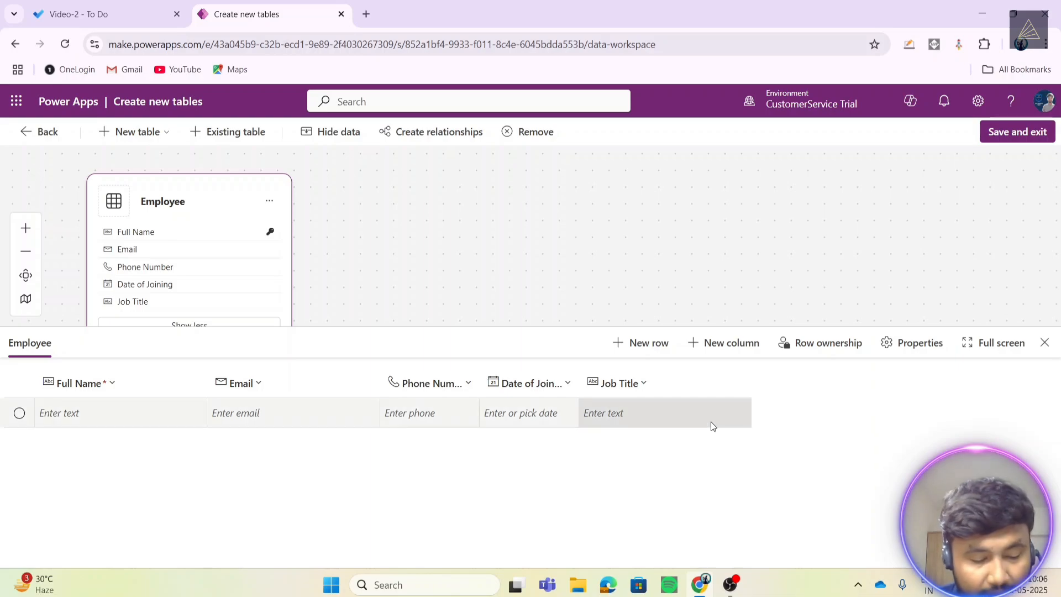
- Add a Salary column with Currency data type
left_click(722, 343)
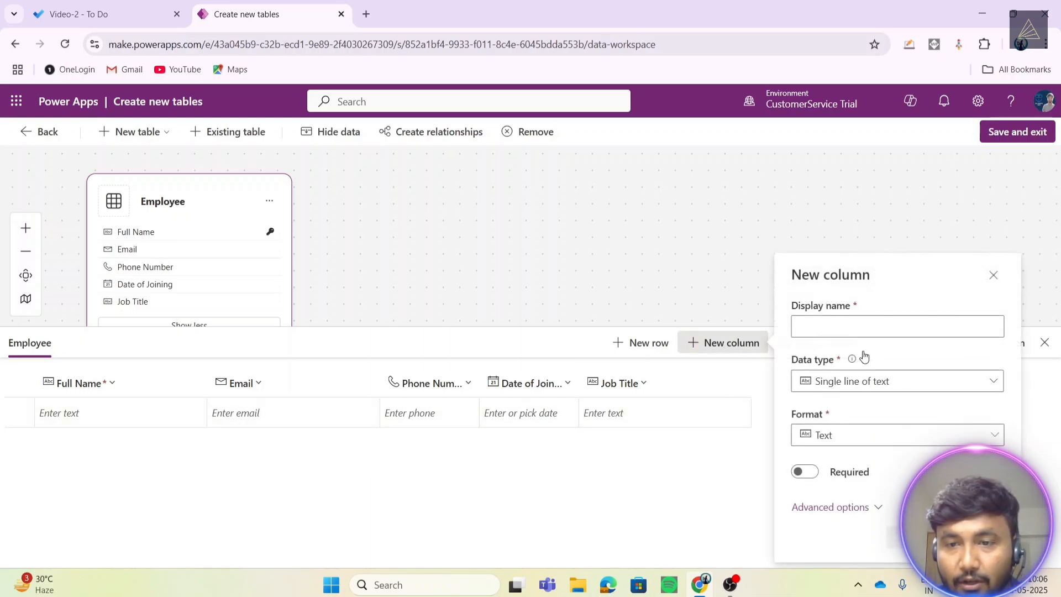
left_click(824, 326)
type("Sa")
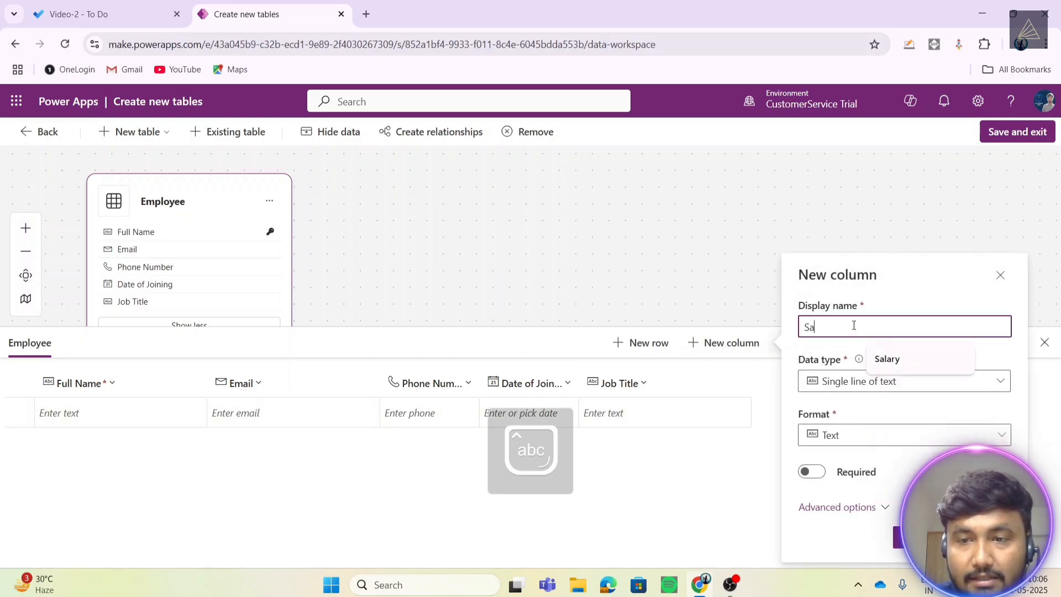
key("Down")
key("Return")
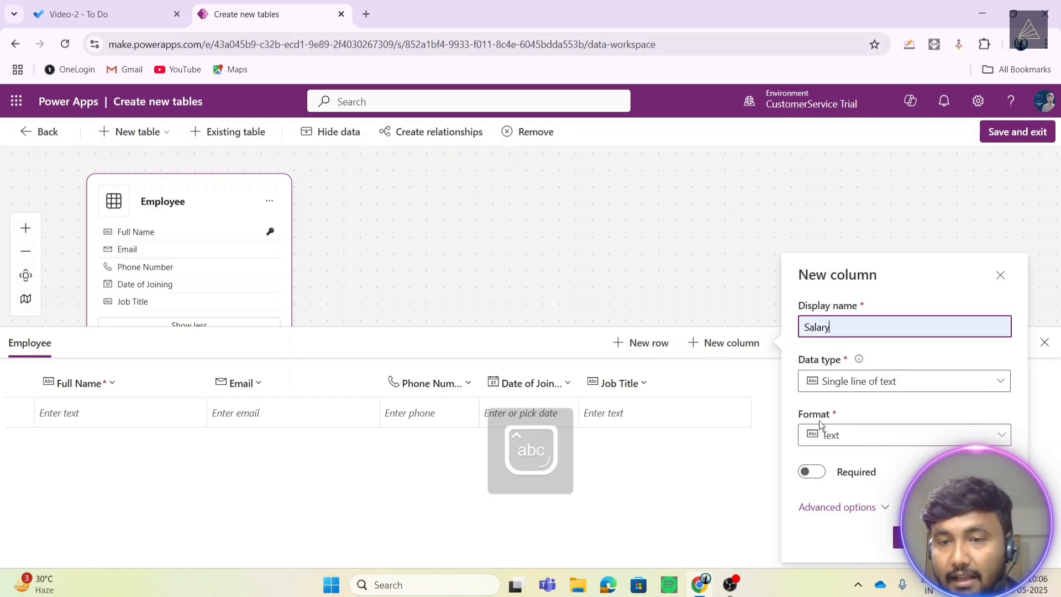
left_click(859, 381)
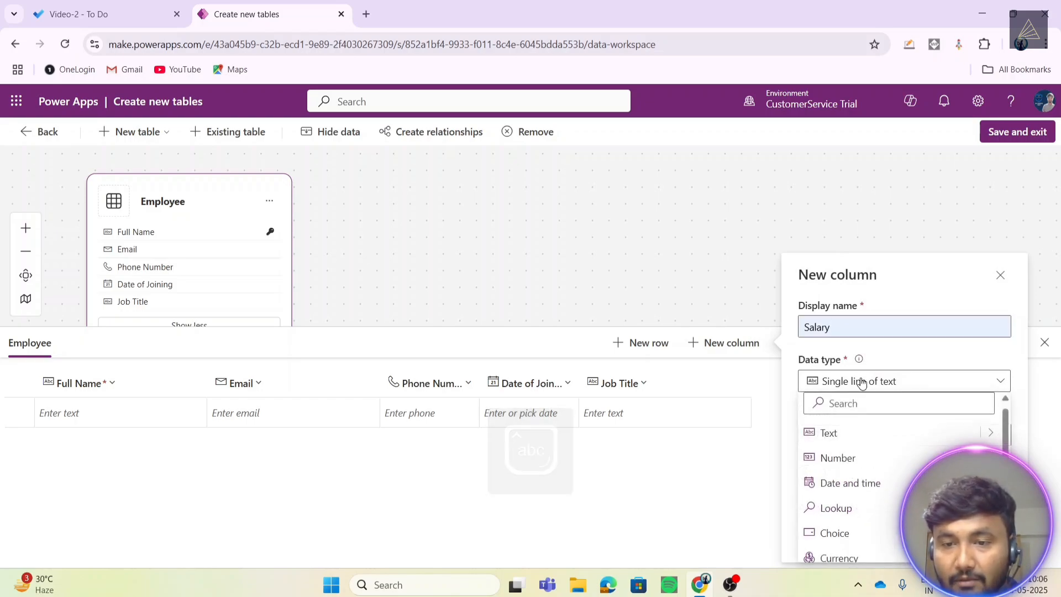
left_click(839, 550)
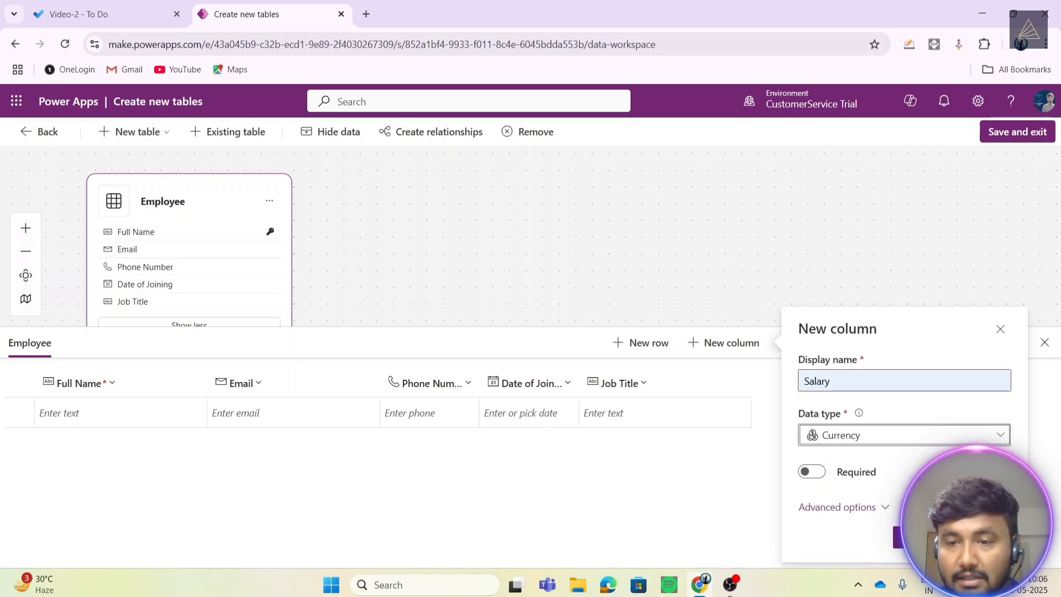
left_click(899, 544)
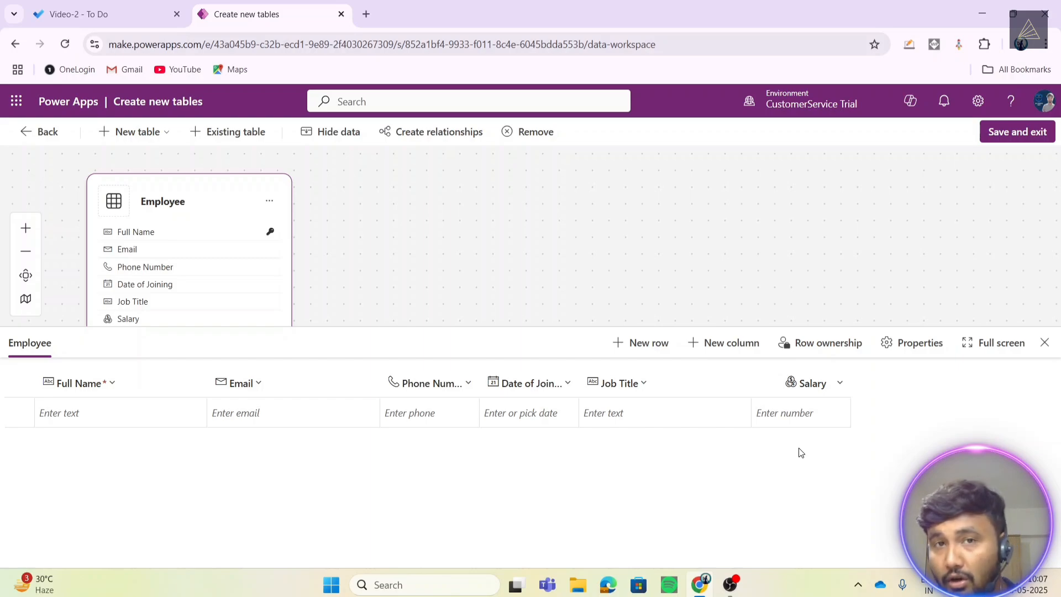
- Start a new column named Employment Type with Choice data type
left_click(718, 343)
left_click(870, 326)
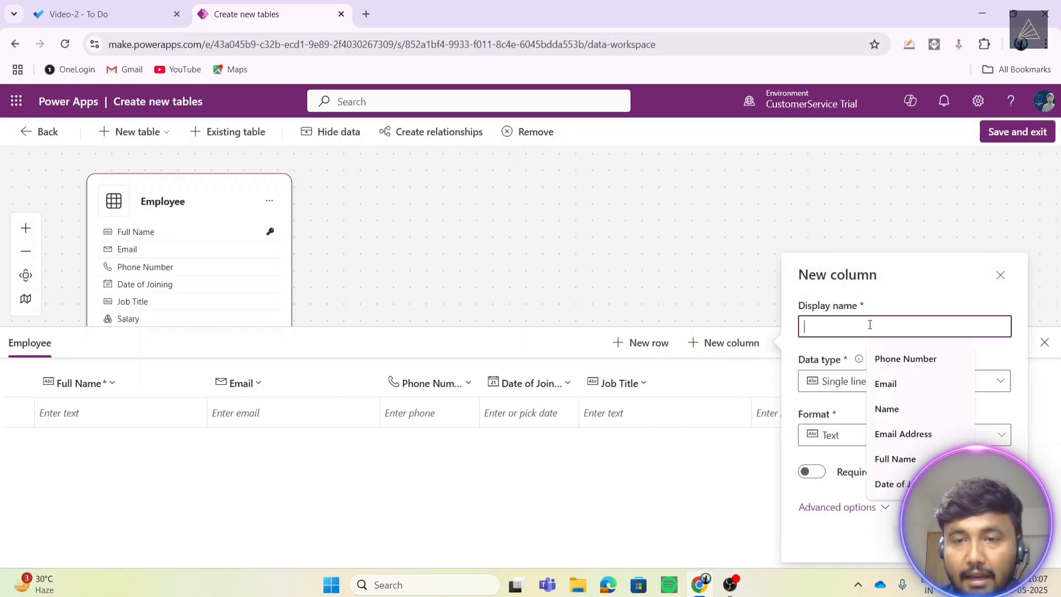
type("Emp")
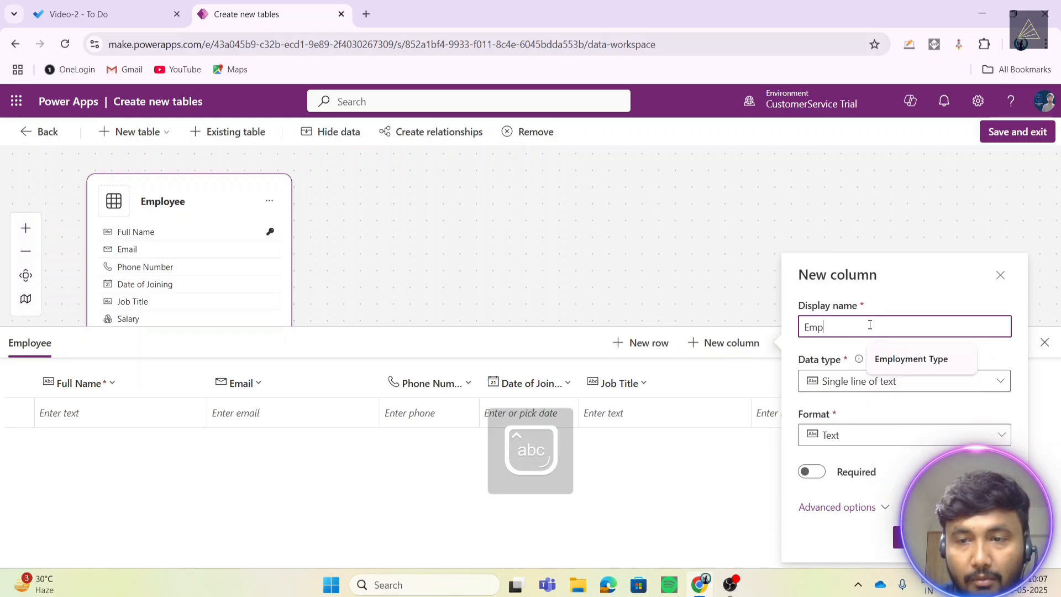
key("Down")
key("Return")
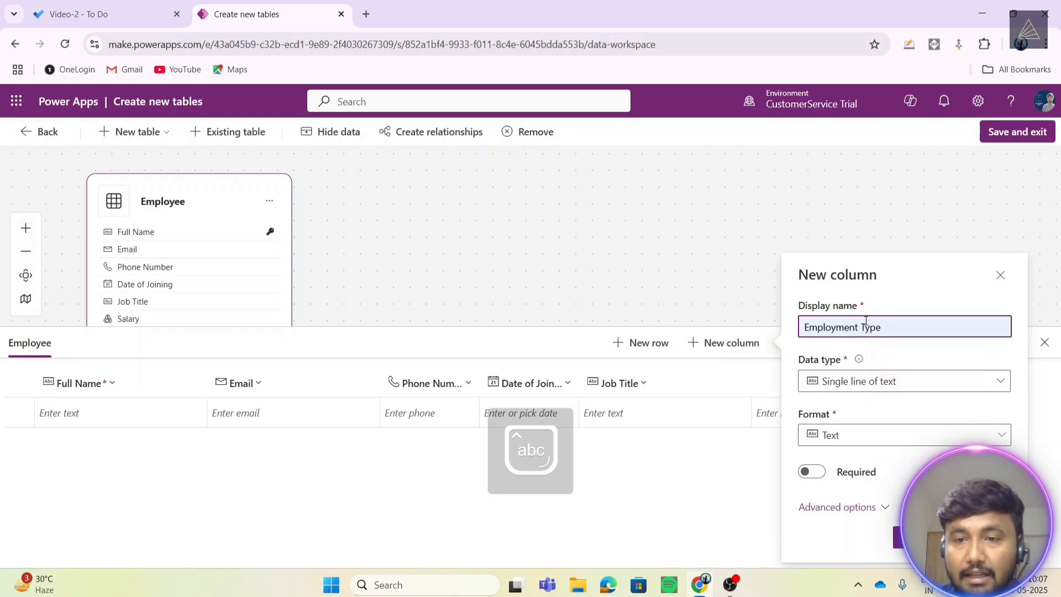
left_click(871, 382)
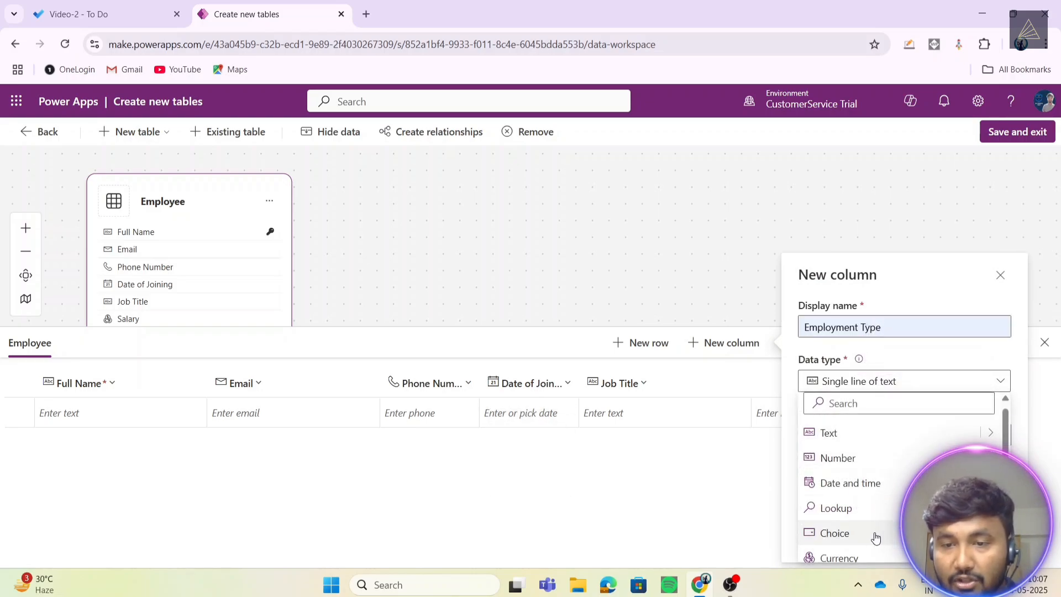
mouse_move(872, 539)
left_click(699, 525)
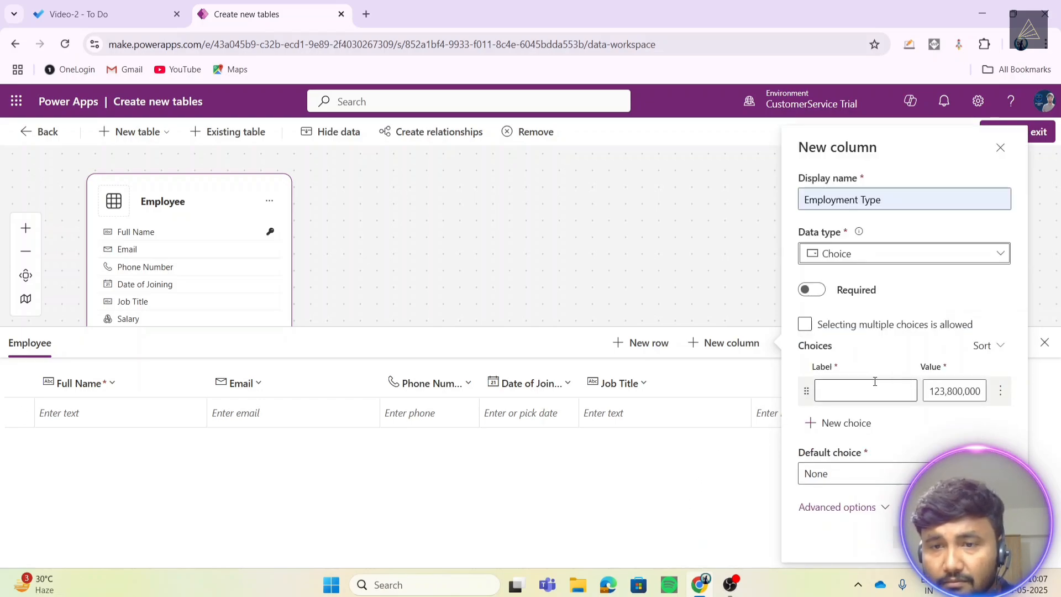
- Enter Full-Time as the first choice label, correcting a mistyped attempt
left_click(844, 395)
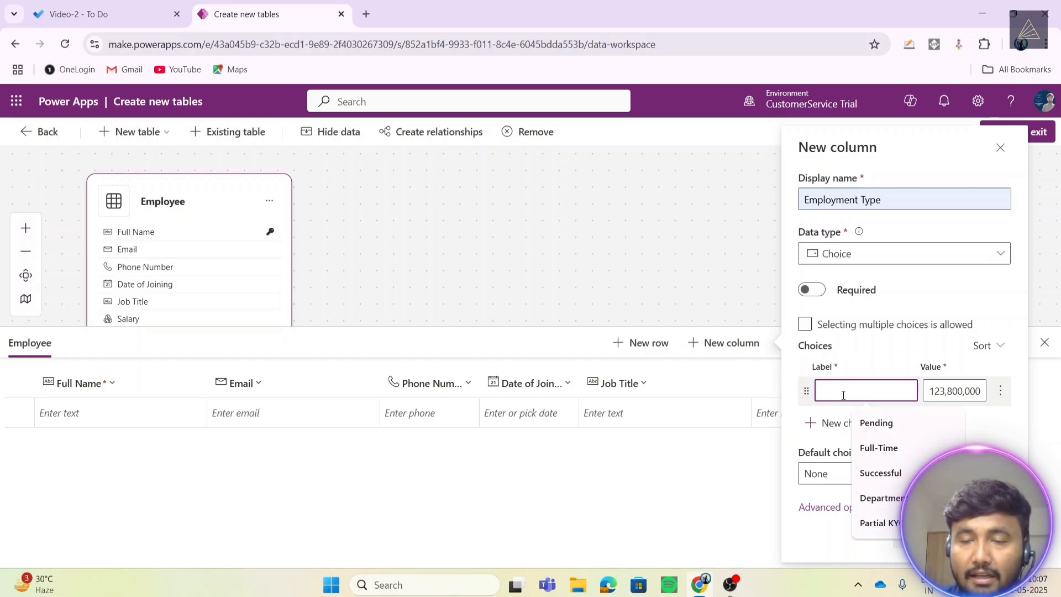
key("Caps_Lock")
type("FULL")
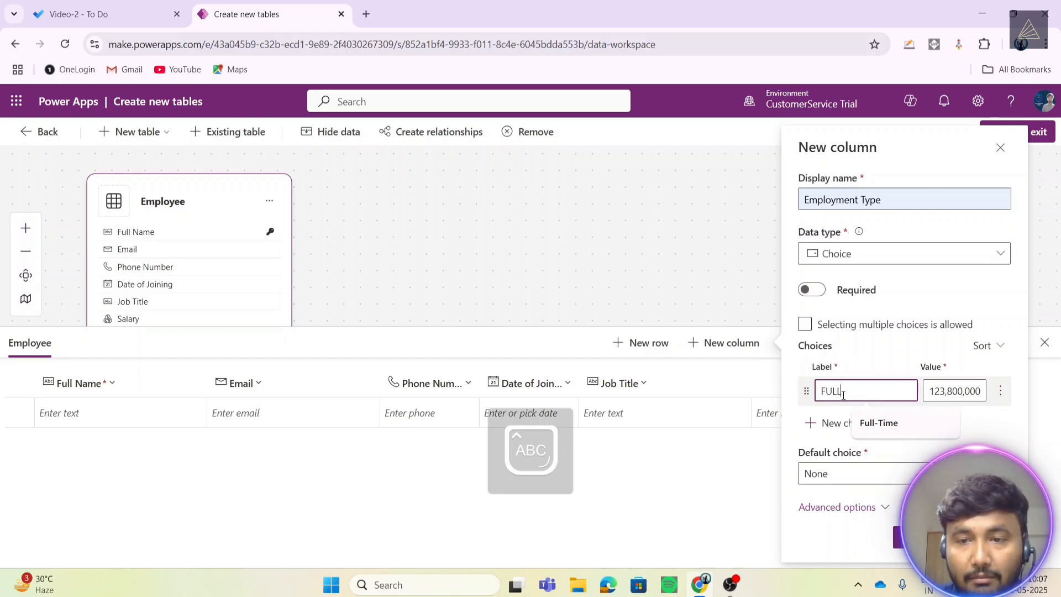
key("BackSpace")
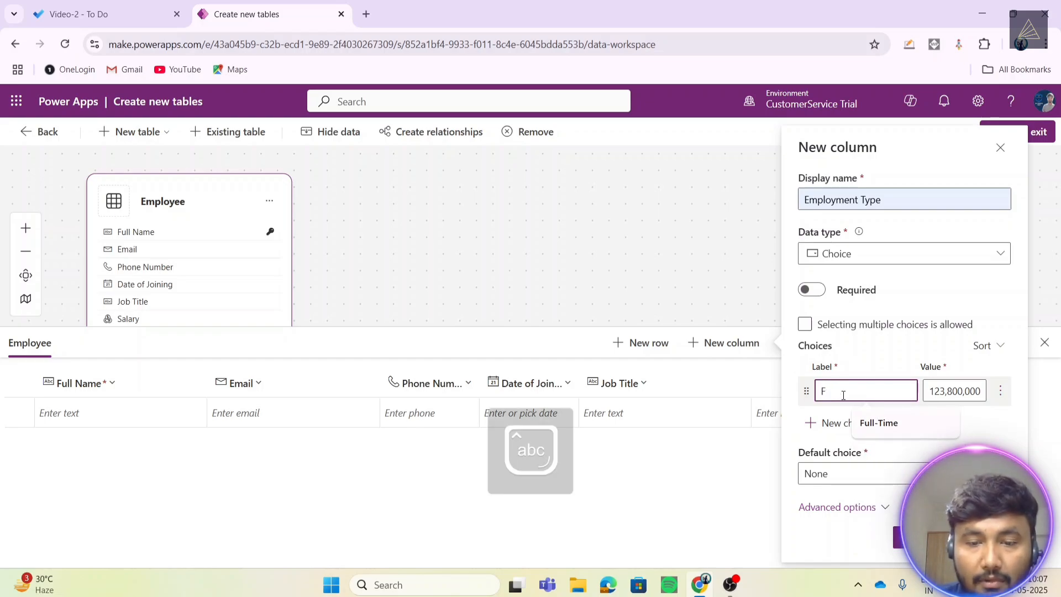
type("iull")
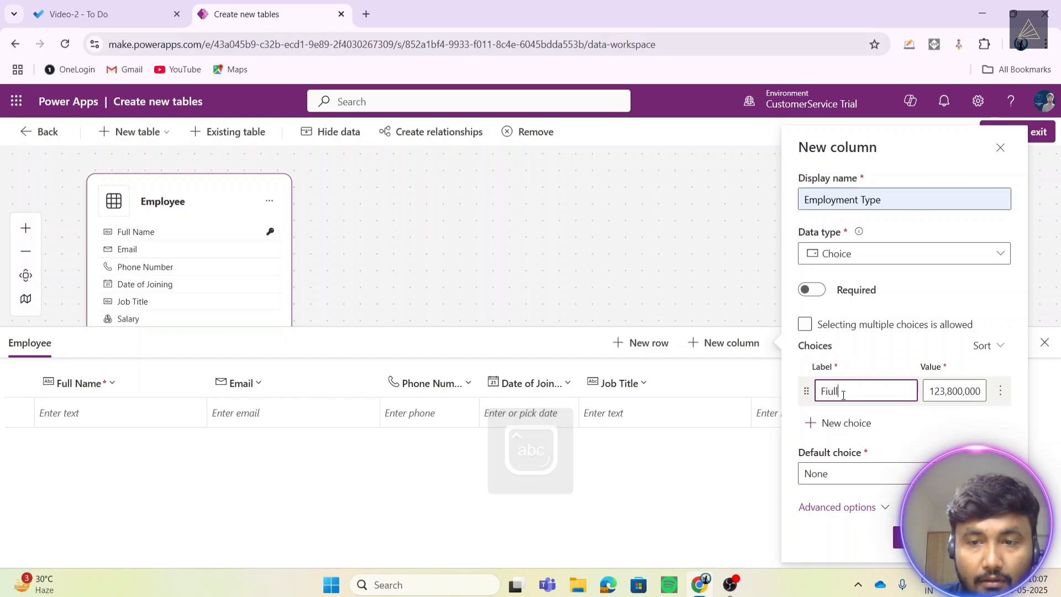
key("BackSpace")
key("BackSpace")
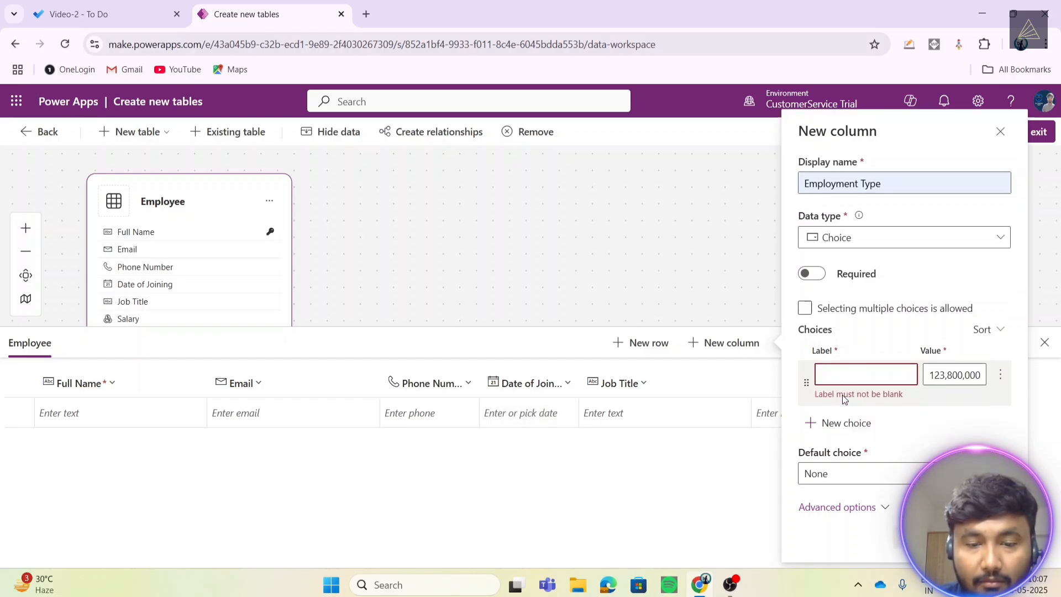
key("Caps_Lock")
type("Full")
key("Down")
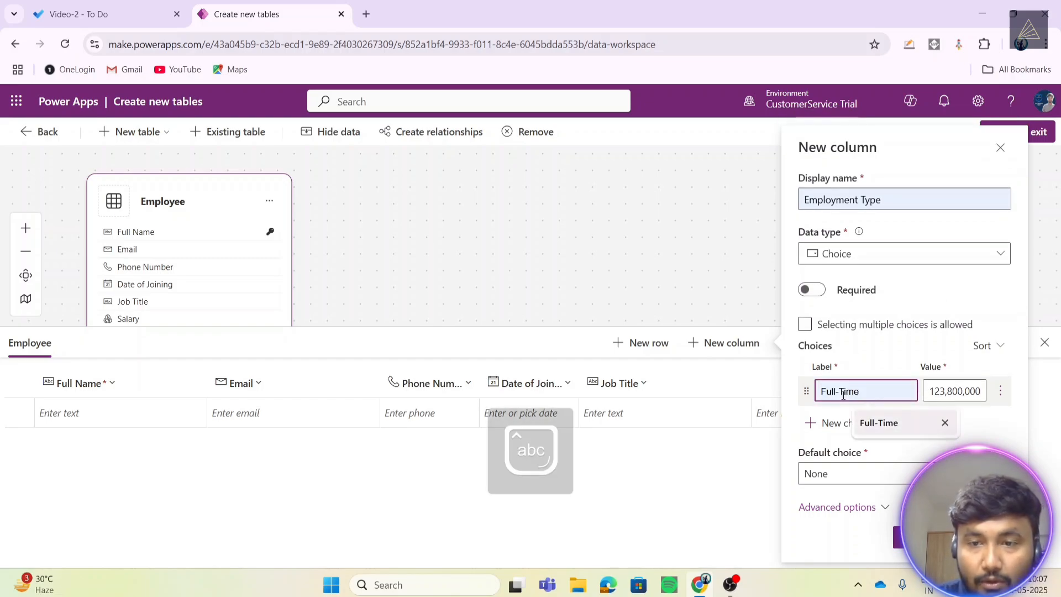
left_click(994, 434)
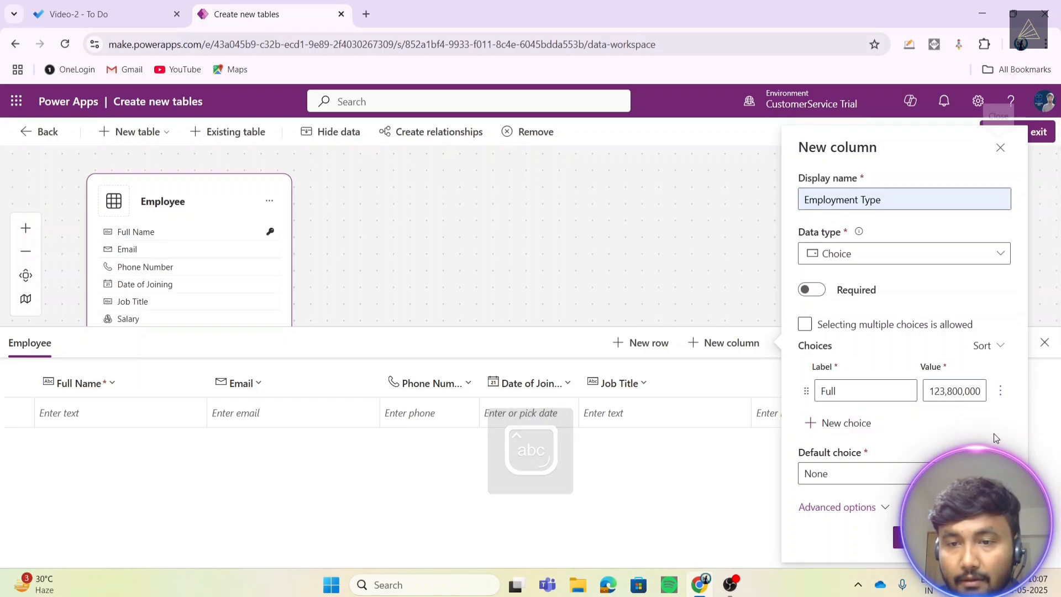
left_click(862, 391)
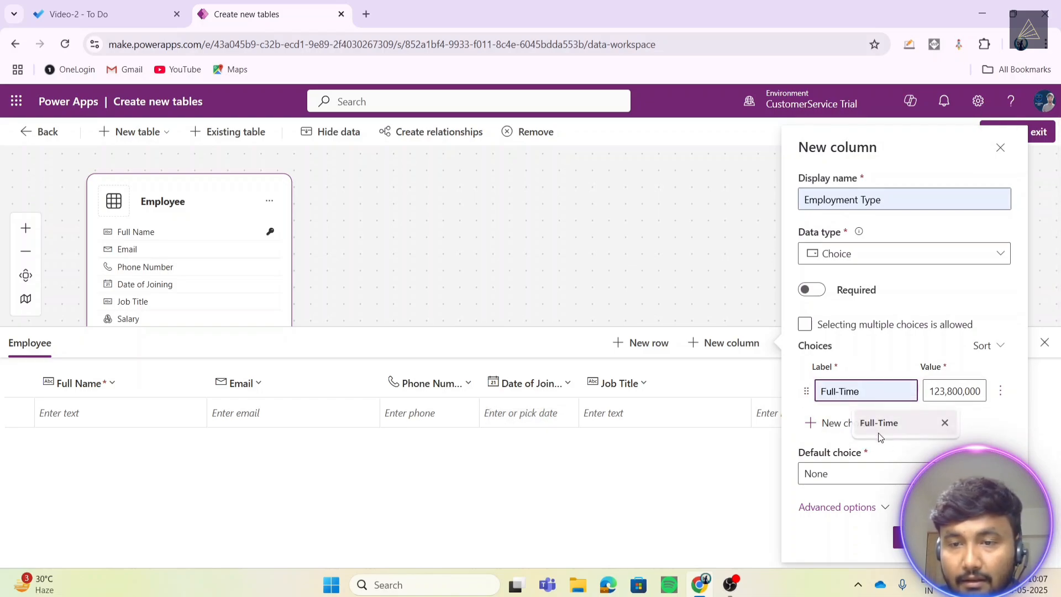
left_click(879, 430)
- Add Part-Time and Contract as further choice labels and save the column
left_click(824, 429)
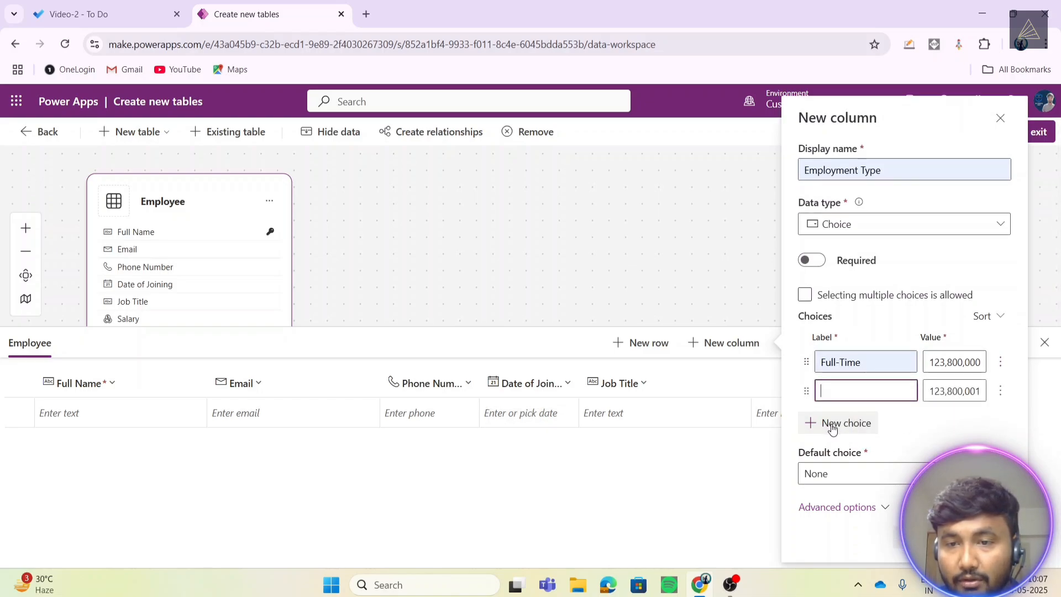
type("Pa")
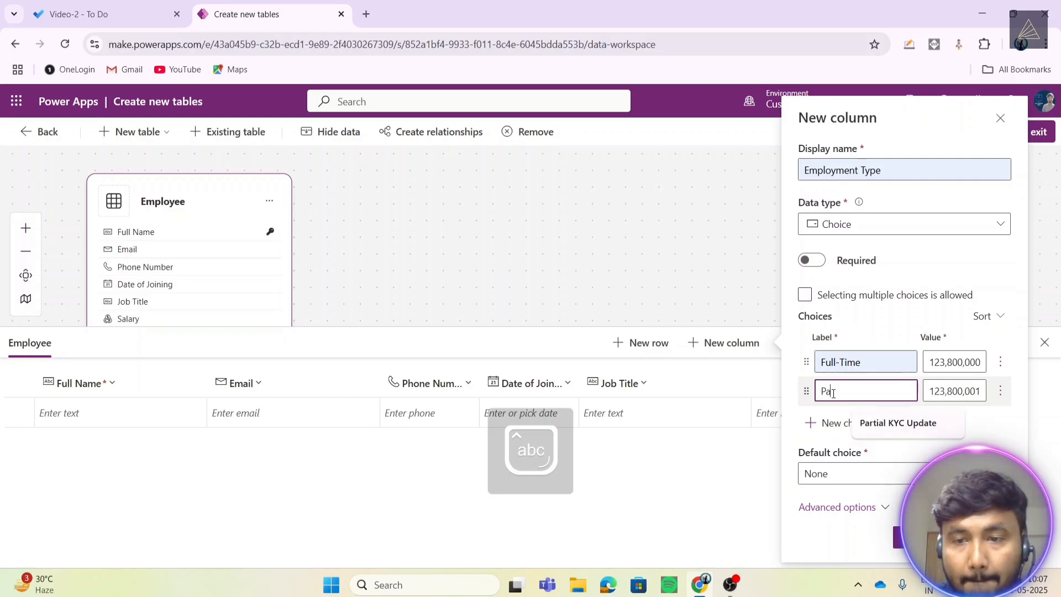
type("rt-Time")
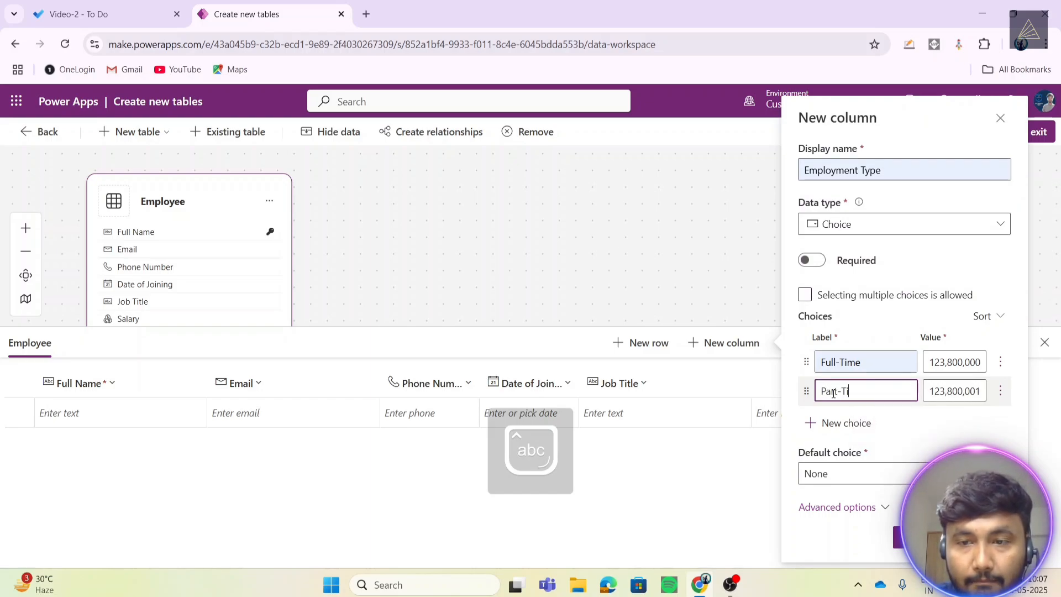
left_click(841, 423)
type("C")
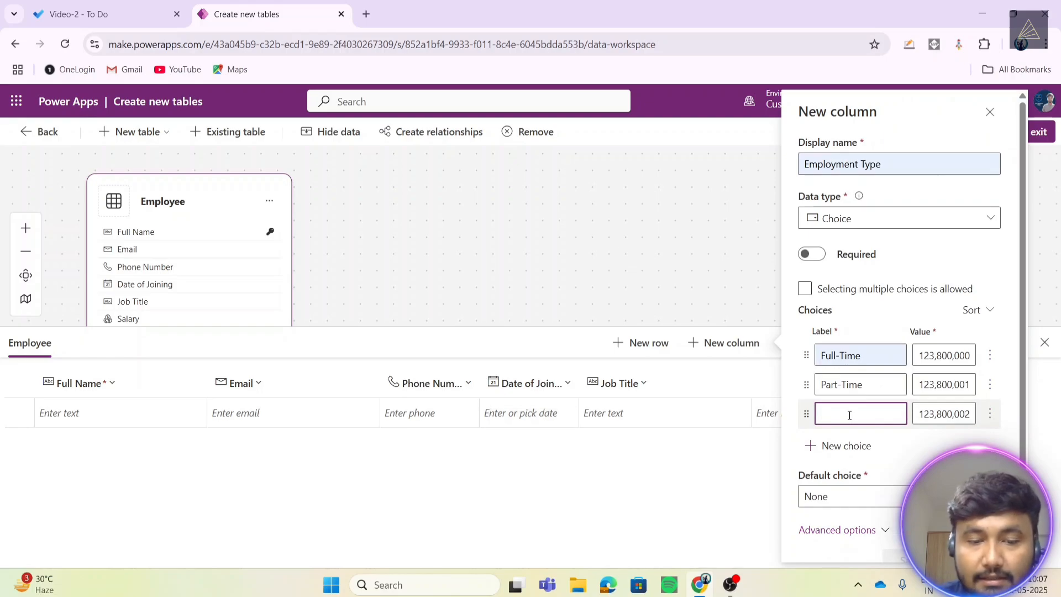
type("ontract")
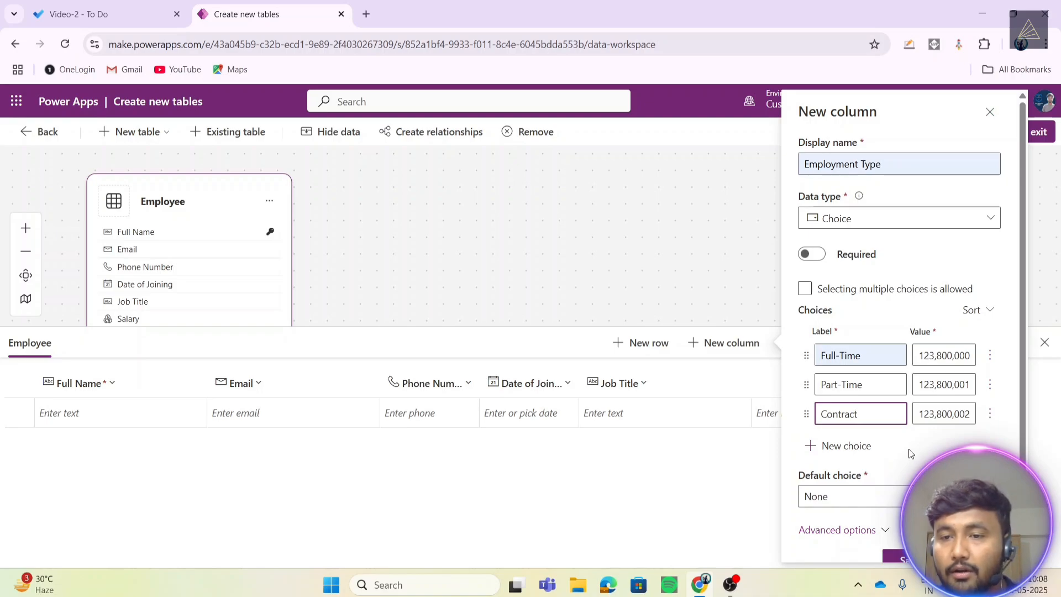
left_click(939, 442)
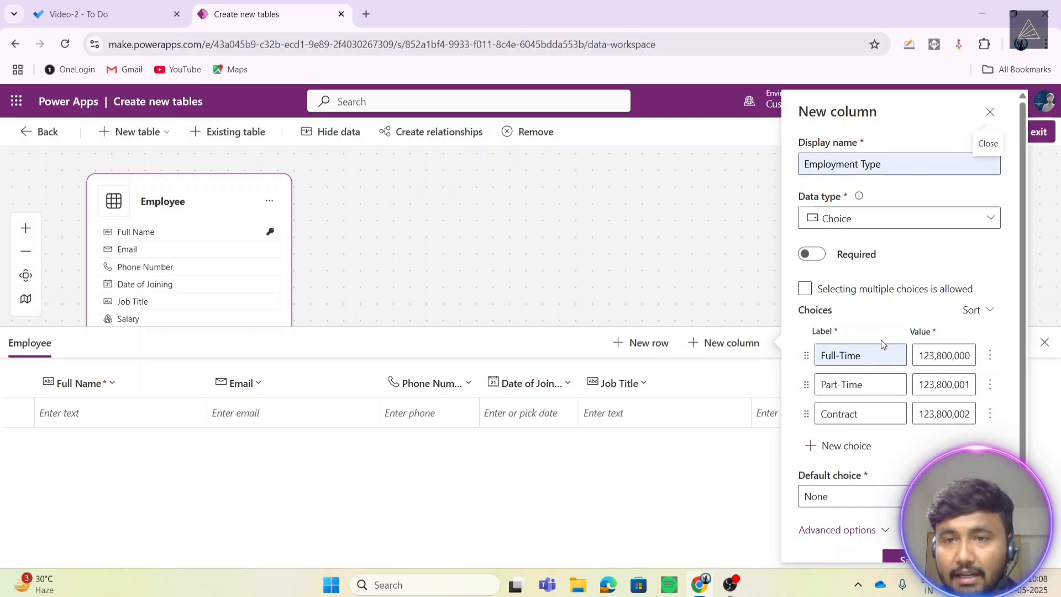
scroll(845, 359, "down", 1)
scroll(844, 372, "up", 1)
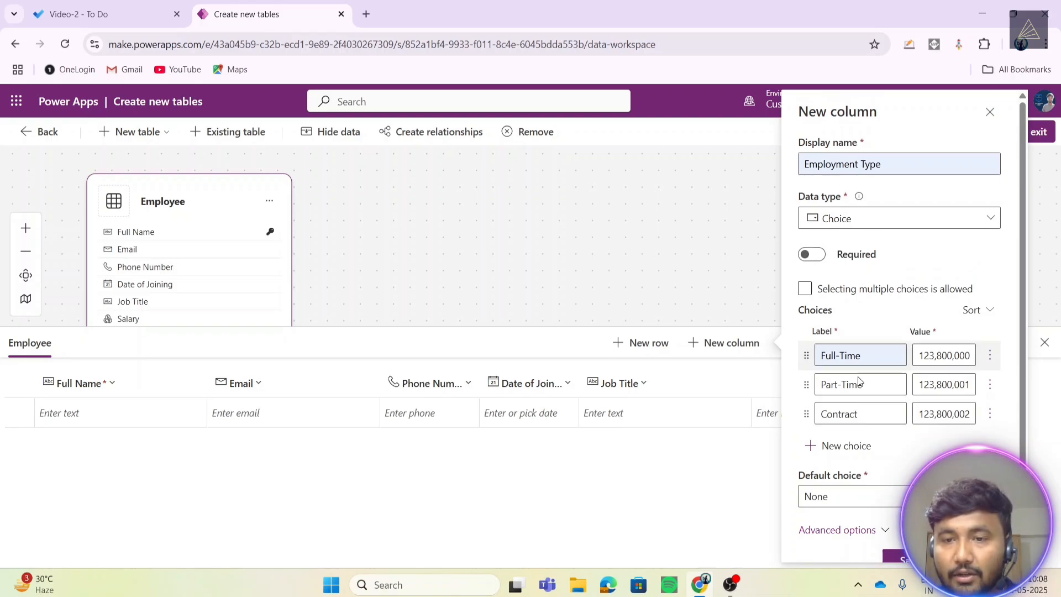
scroll(839, 449, "down", 1)
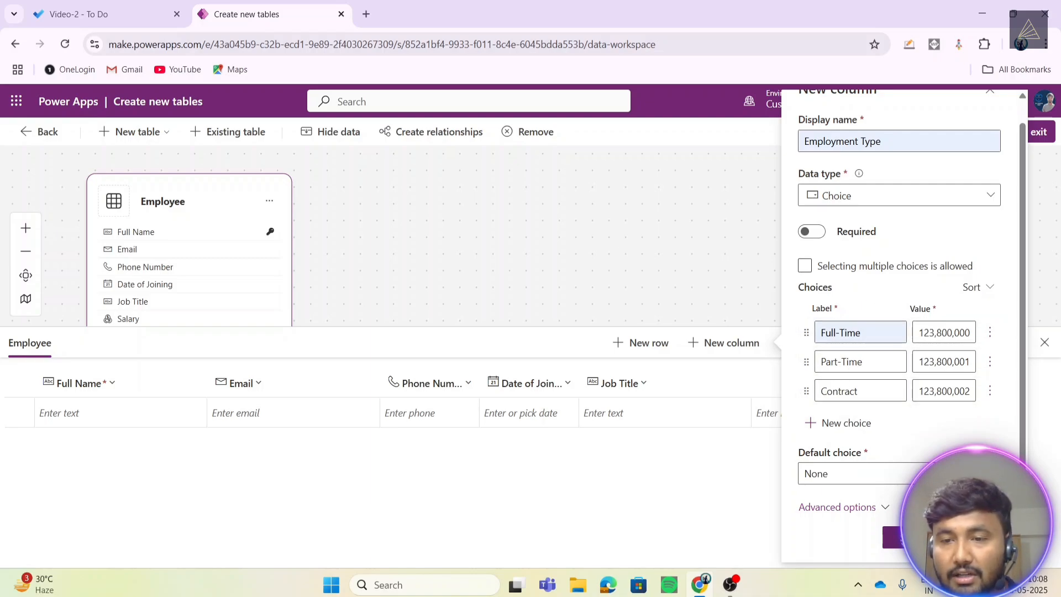
left_click(910, 538)
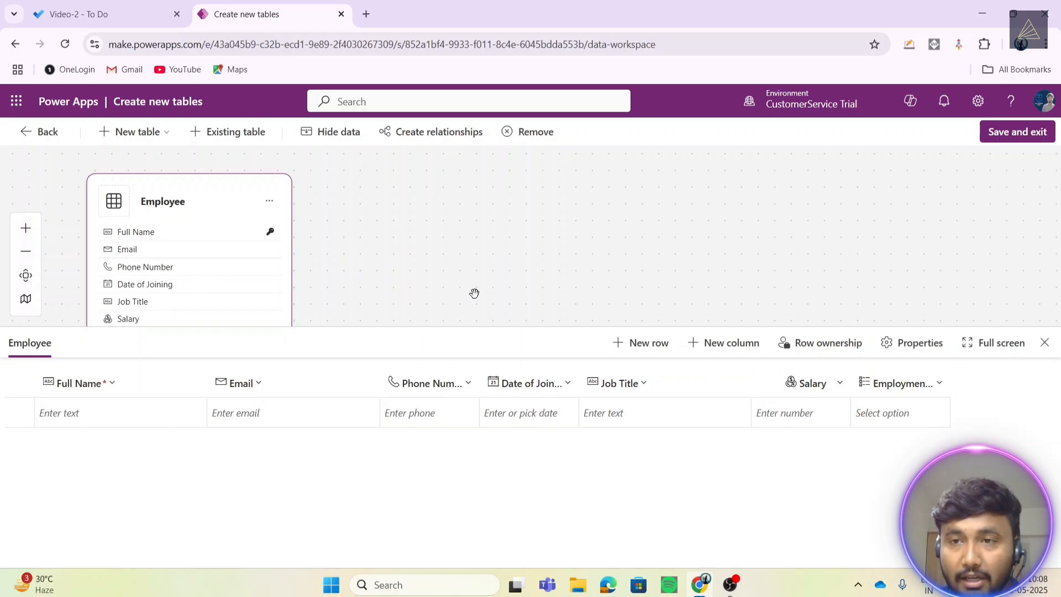
- Save and exit the table designer, confirming in the Done working? dialog
left_click(1018, 132)
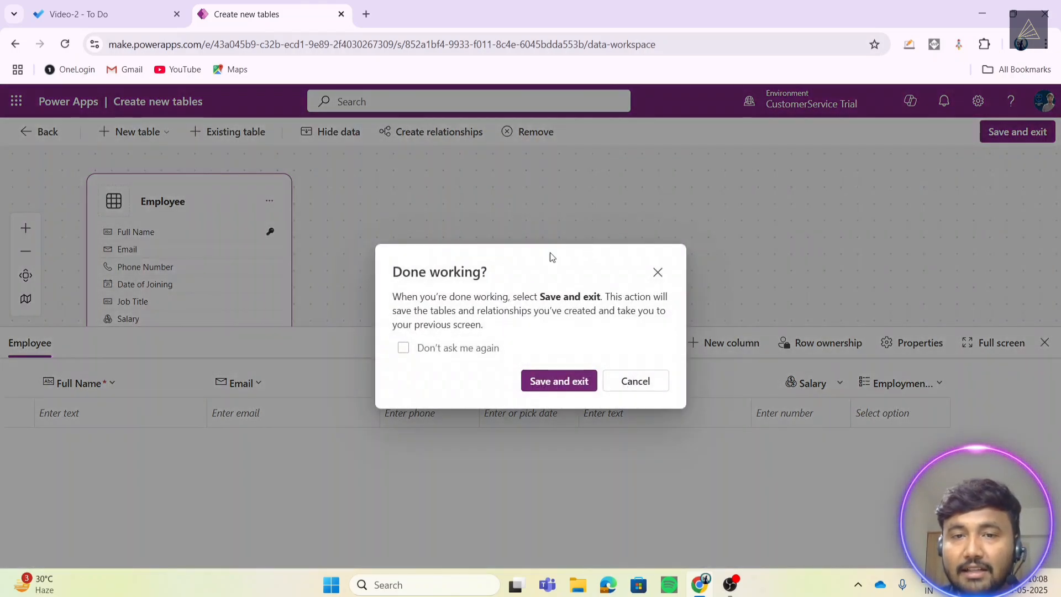
left_click(553, 383)
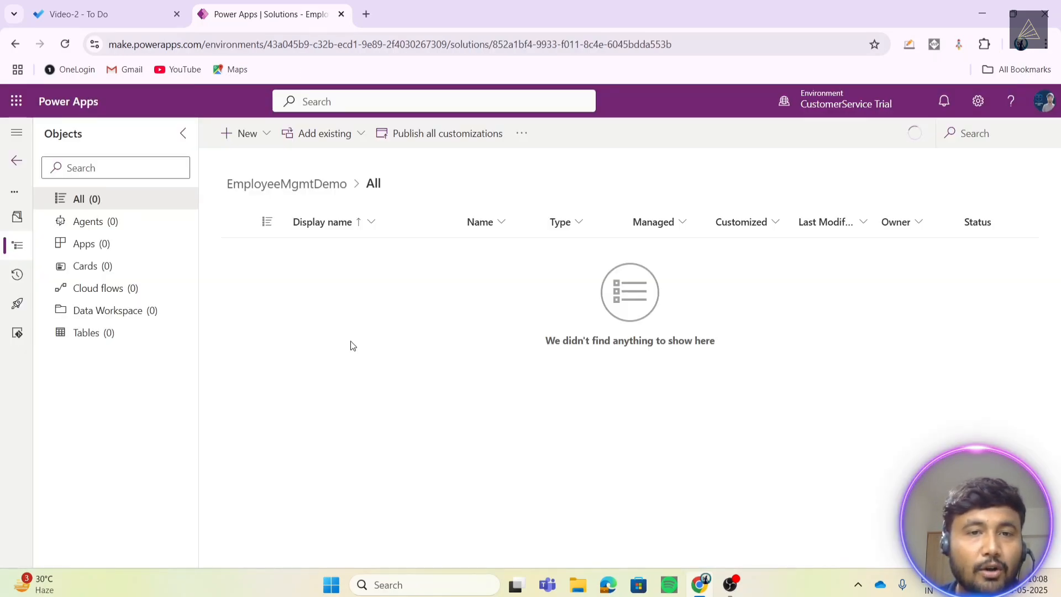
- View EmployeeMgmtDemo's tables, now listing Employee, and start a second new table
left_click(116, 332)
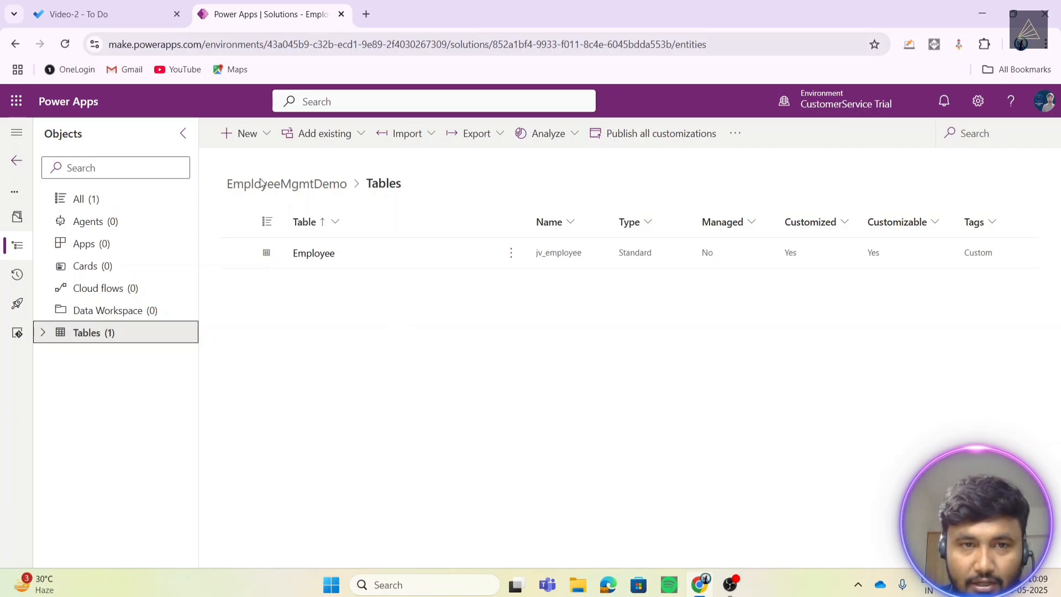
left_click(241, 136)
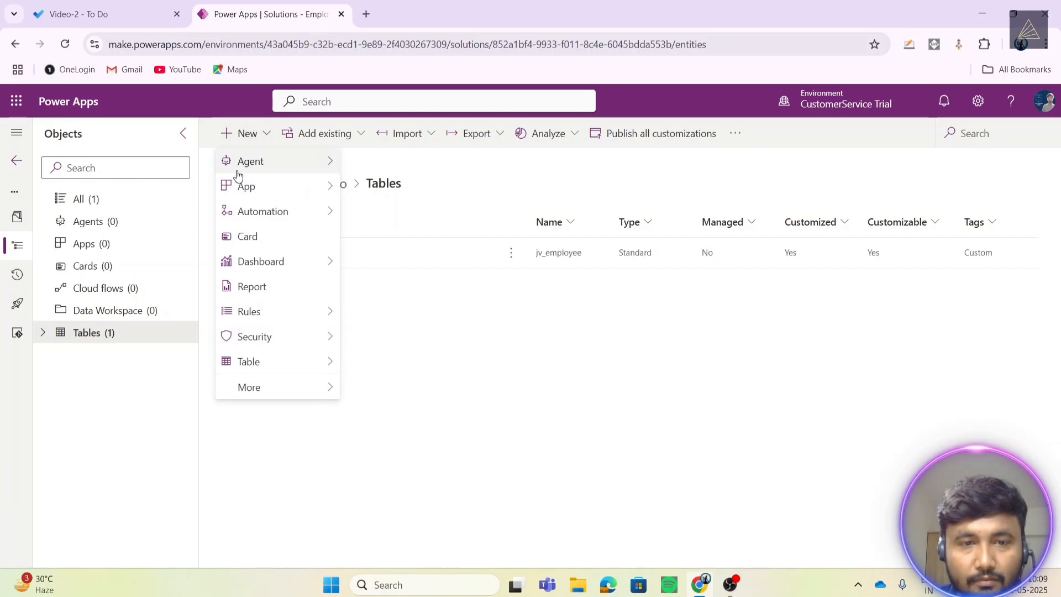
mouse_move(278, 365)
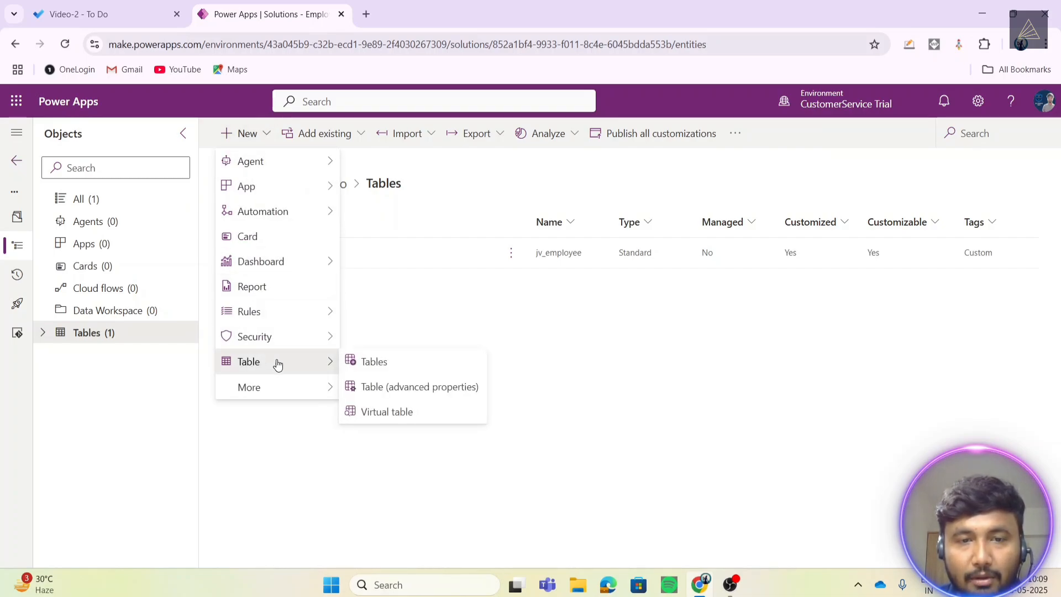
left_click(371, 362)
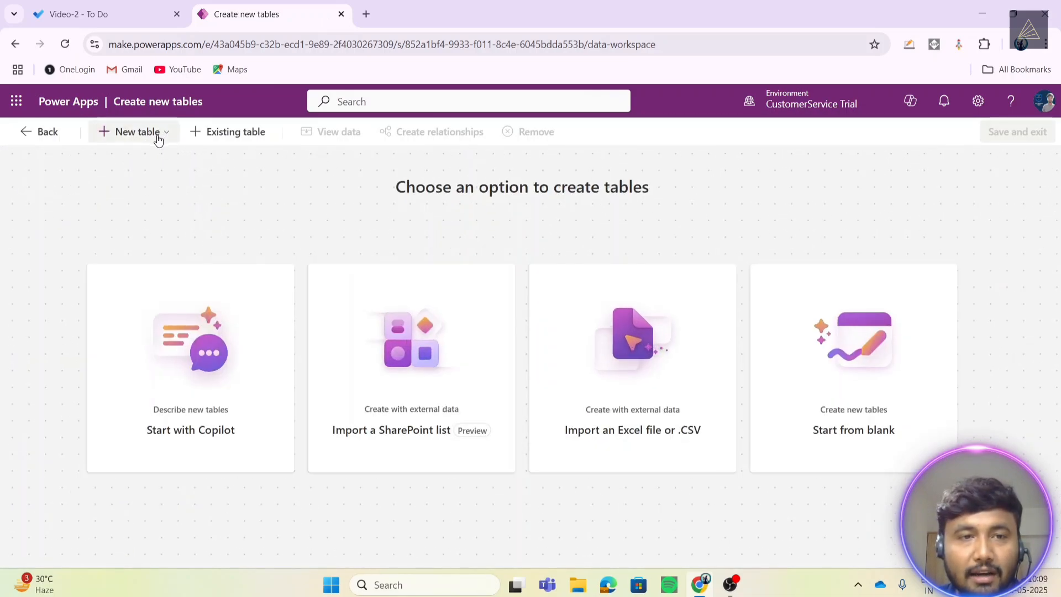
- Start a blank table with columns and data and name it Department
left_click(158, 136)
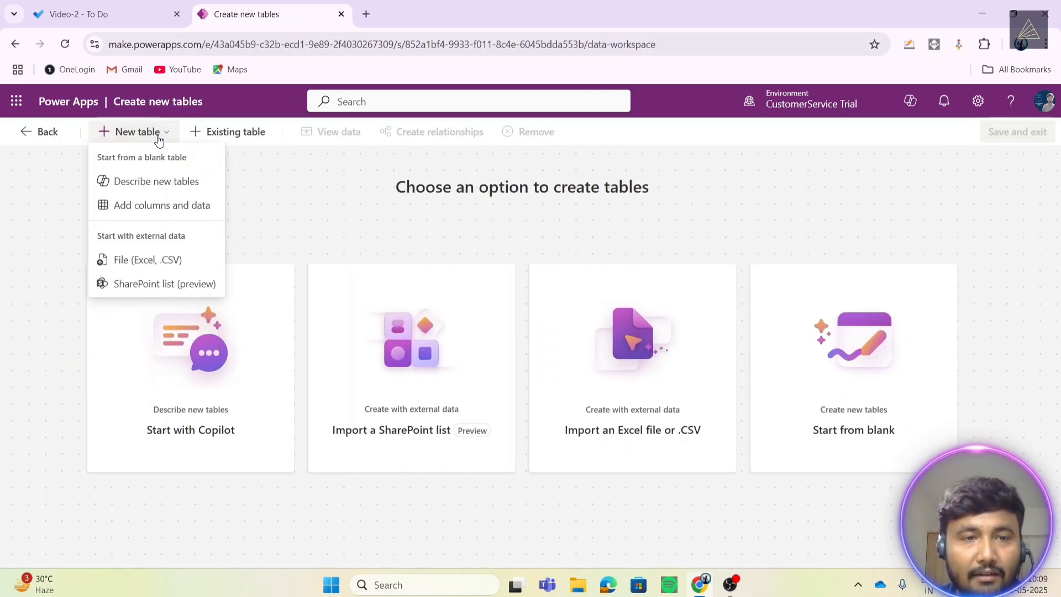
left_click(204, 214)
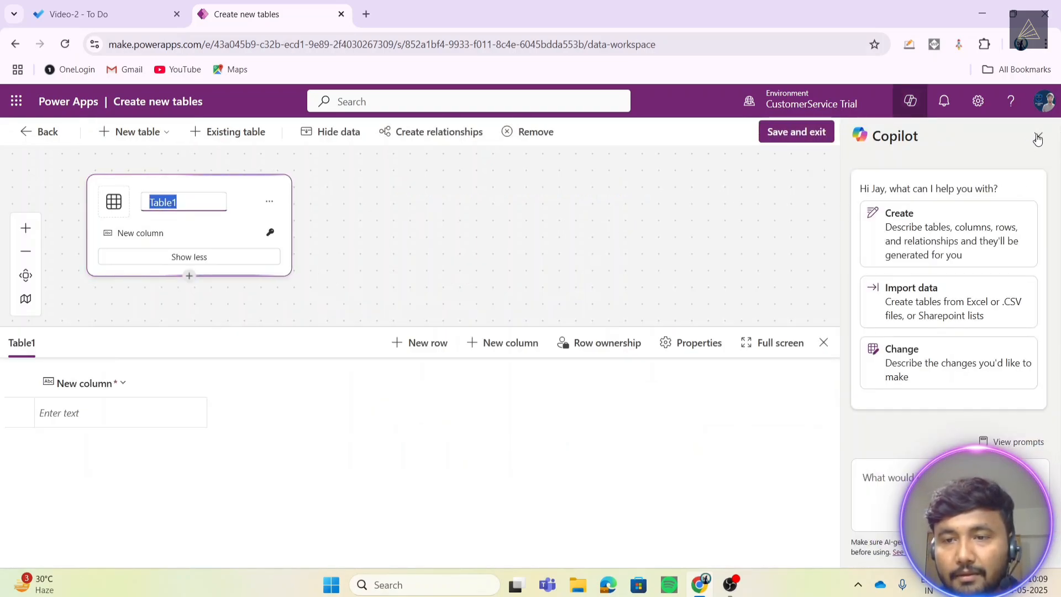
left_click(1038, 139)
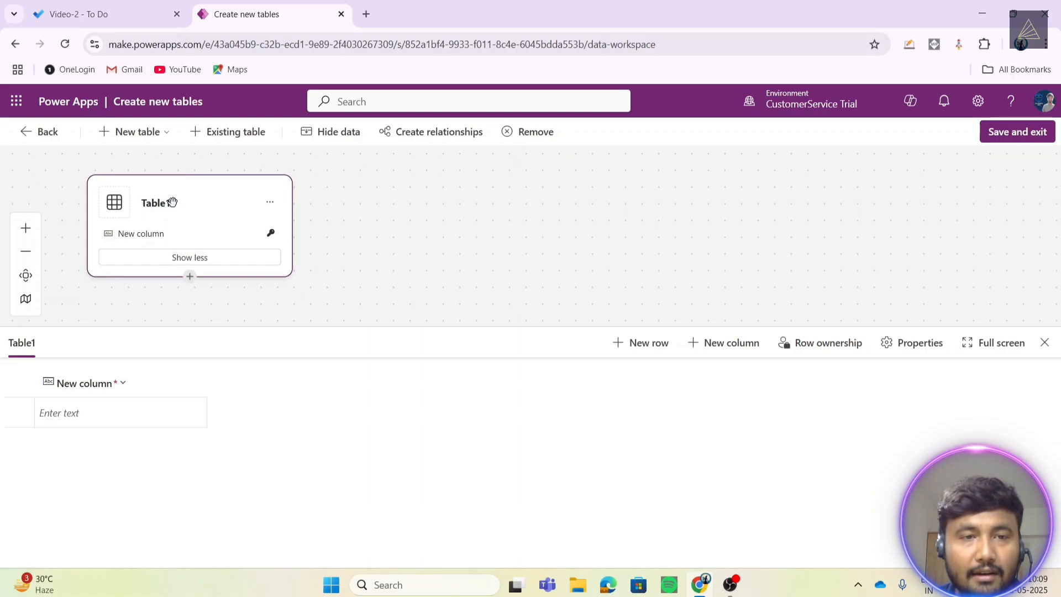
left_click(173, 202)
type("Dep")
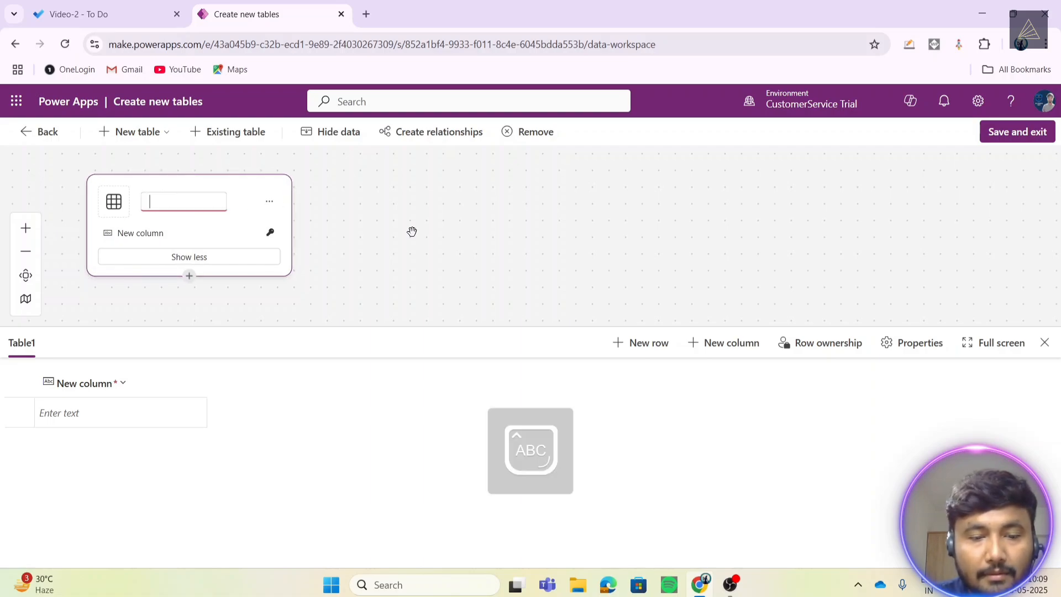
type("artment")
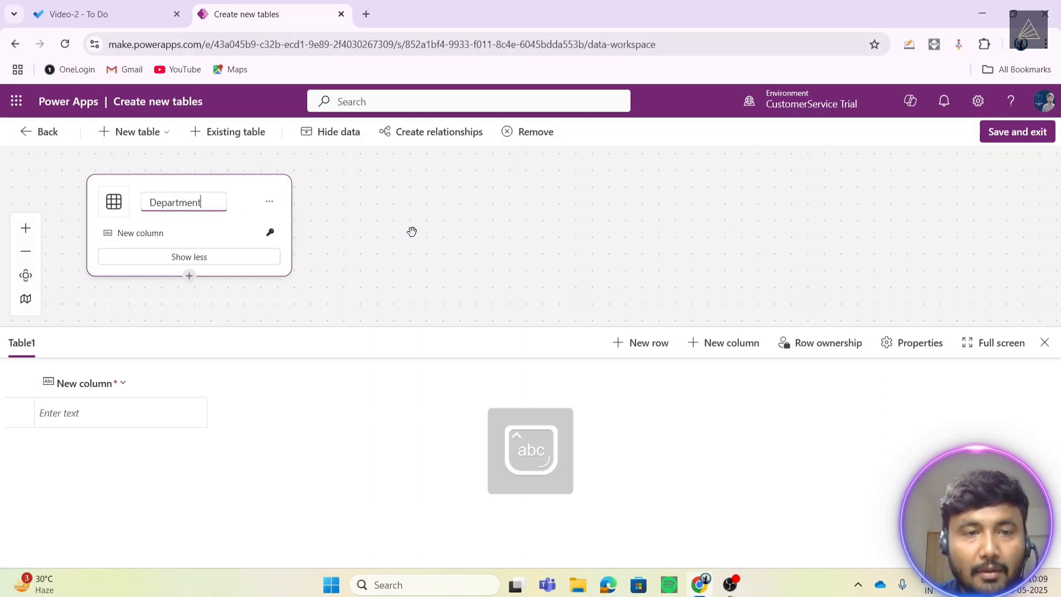
left_click(326, 413)
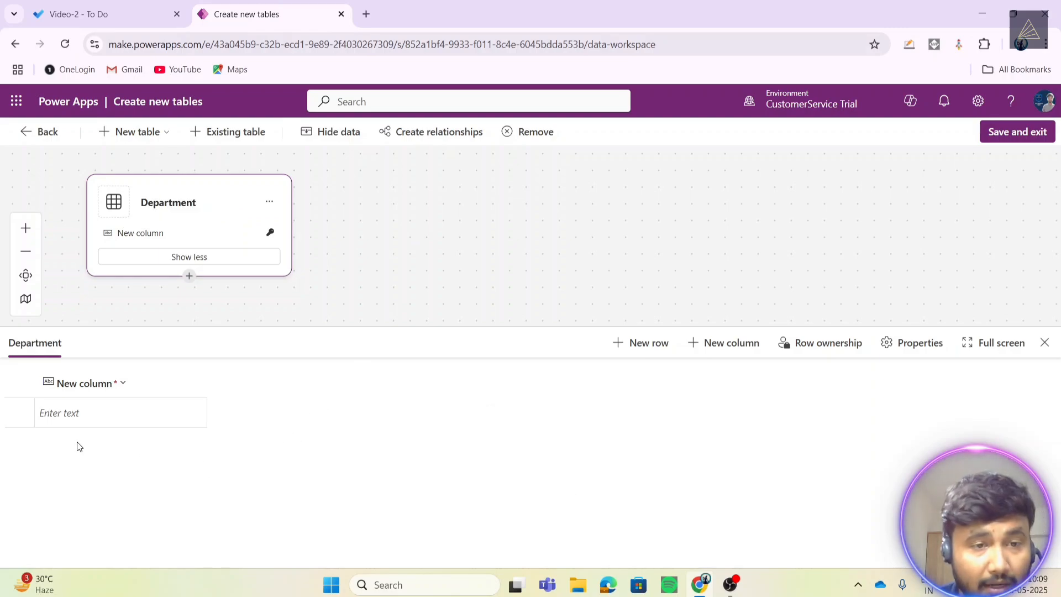
- Rename the table's first column to Department Name
left_click(100, 384)
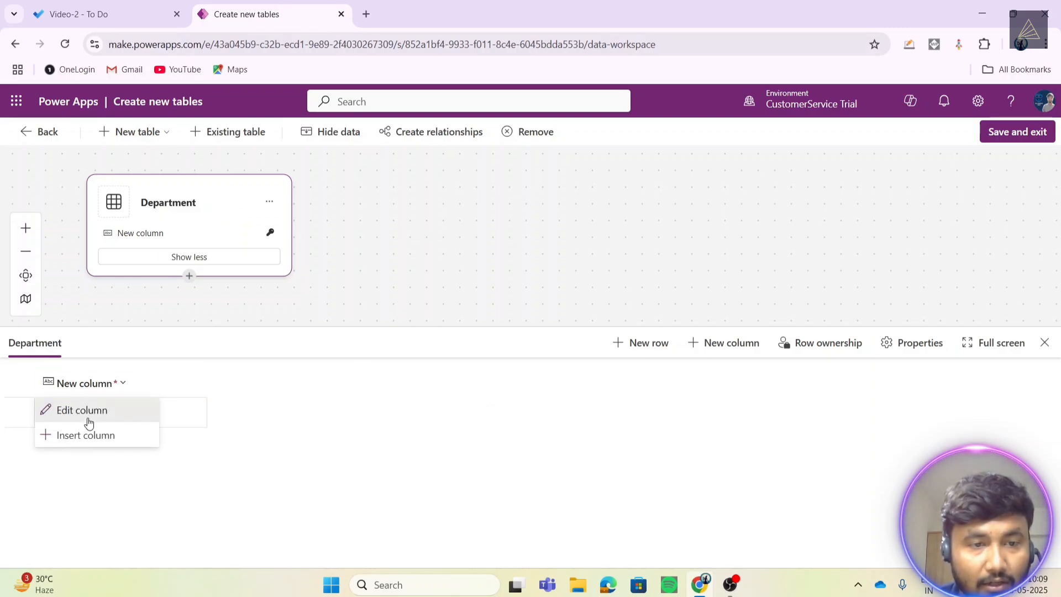
left_click(93, 411)
left_click(335, 324)
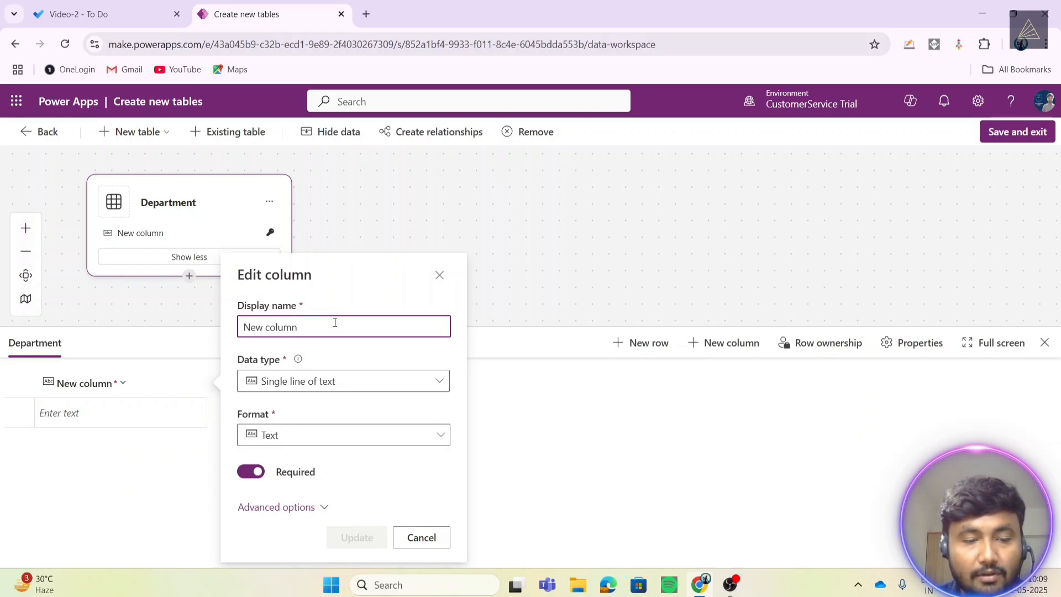
key("ctrl+a")
key("BackSpace")
type("Dep")
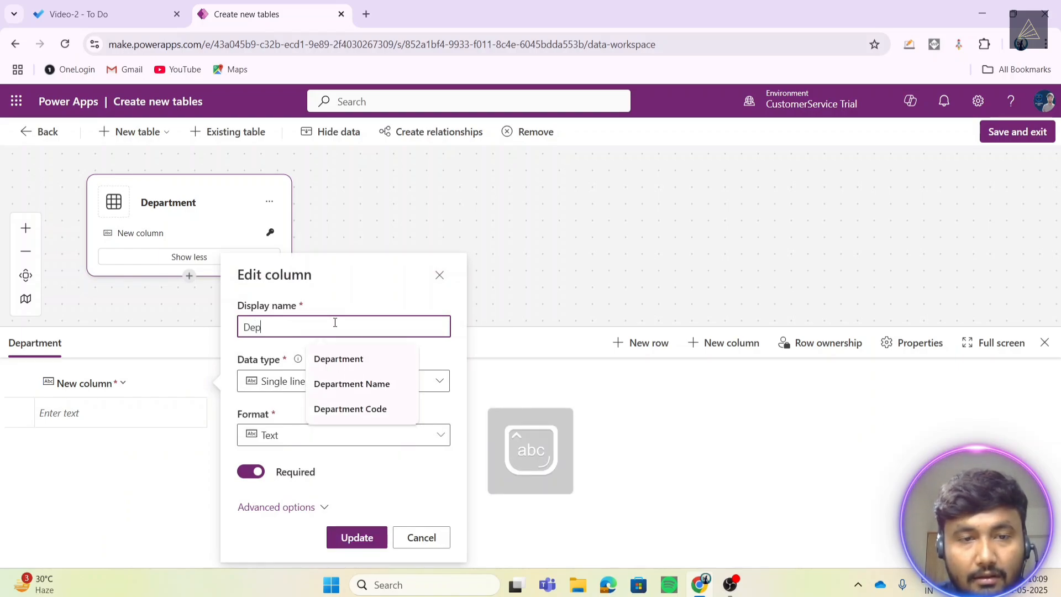
type("artment Name")
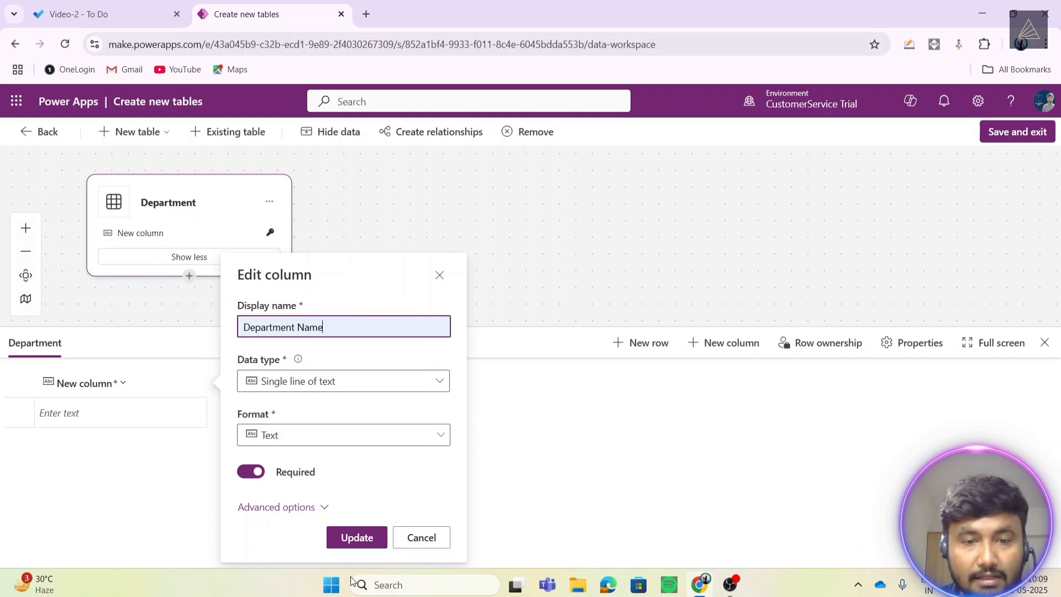
left_click(360, 539)
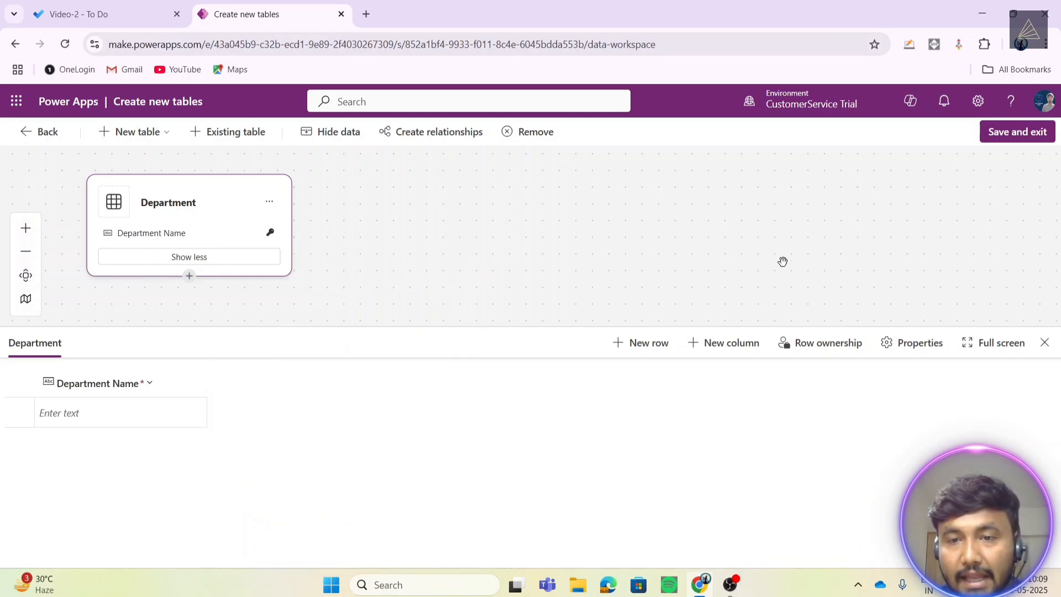
left_click(732, 345)
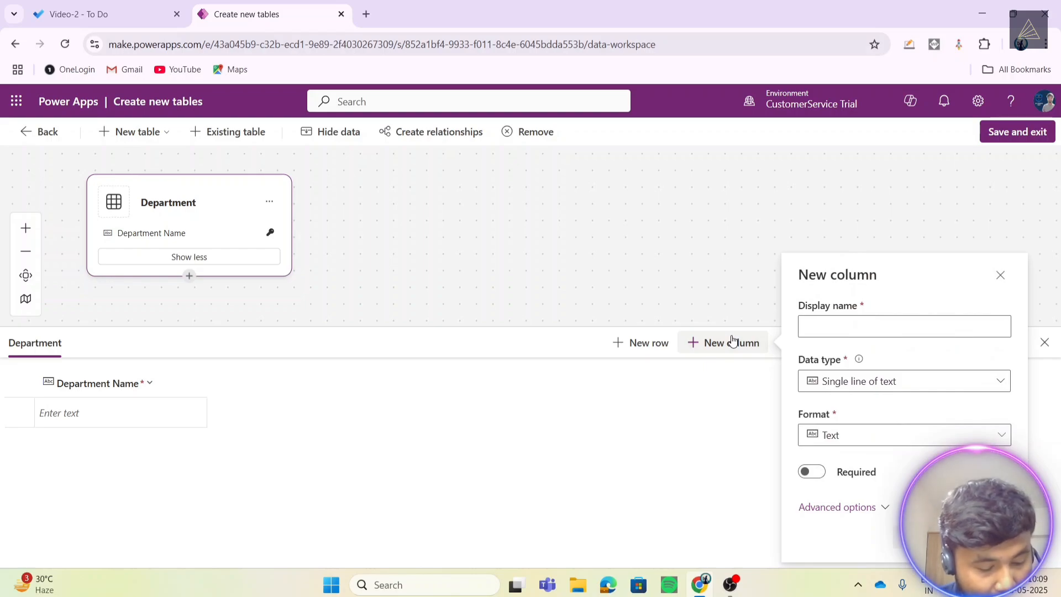
- Add a Department Code column to the Department table
left_click(907, 328)
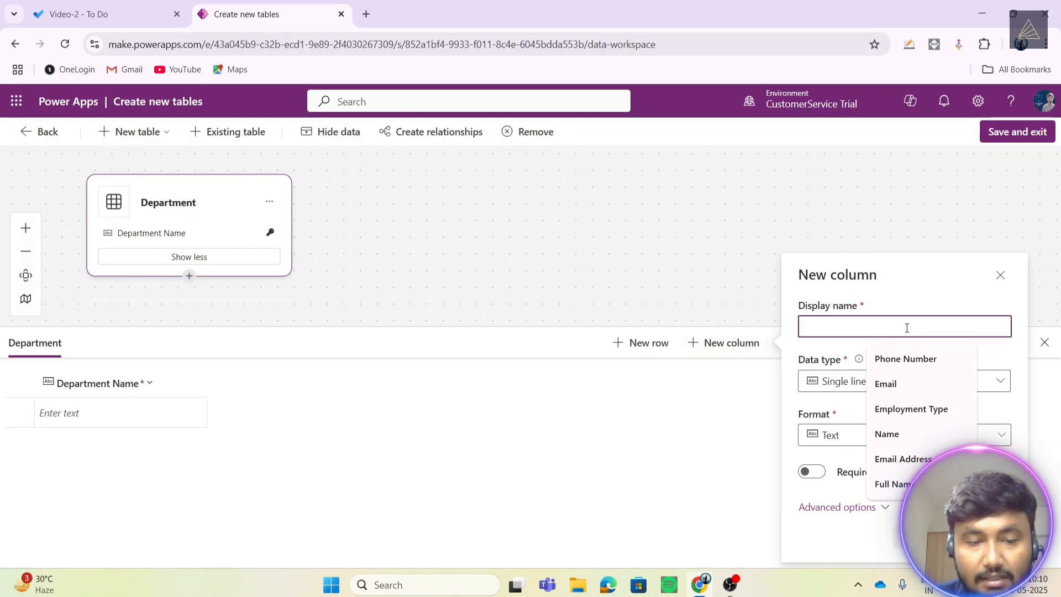
type("Department Code")
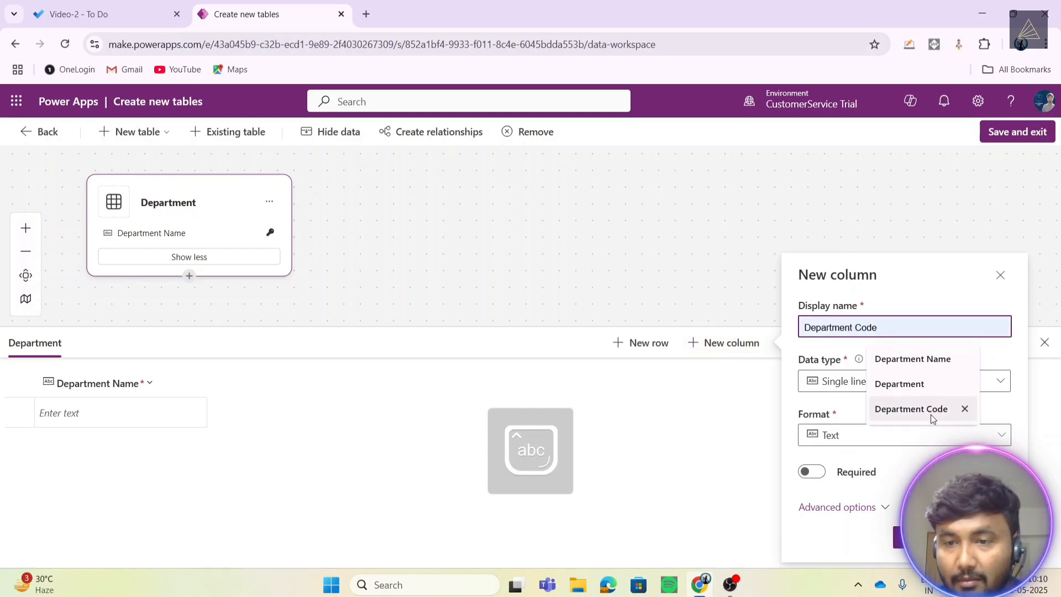
left_click(911, 409)
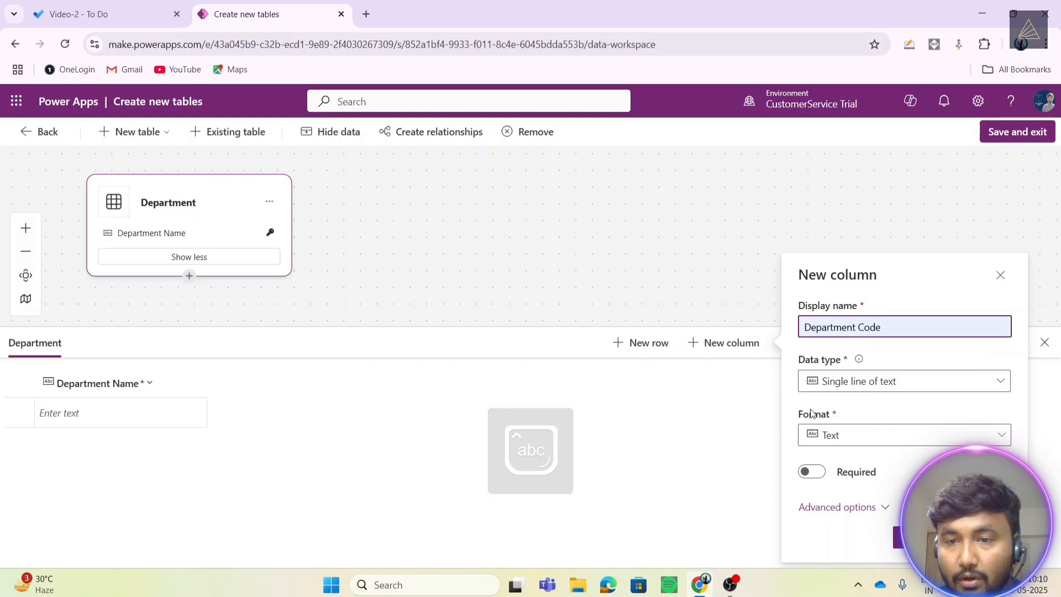
left_click(898, 539)
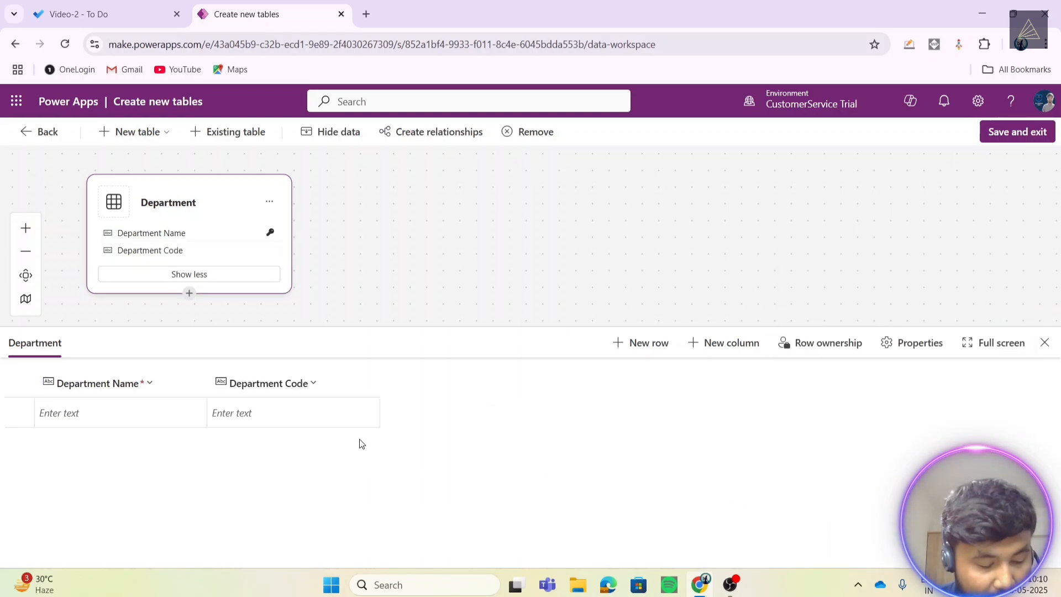
- Add a Manager Name column
left_click(722, 348)
left_click(853, 321)
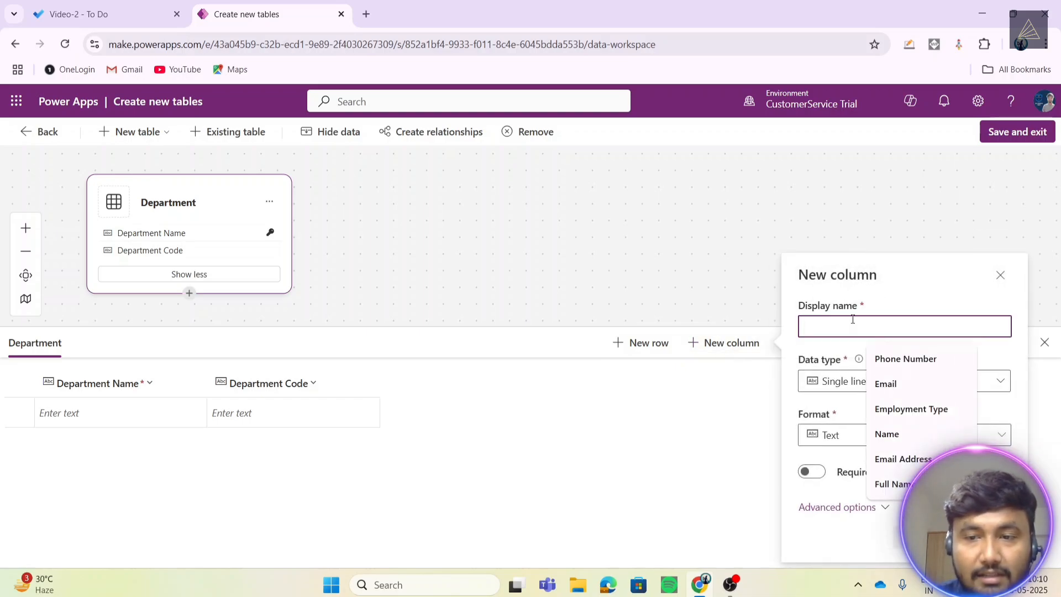
type("Manager Name")
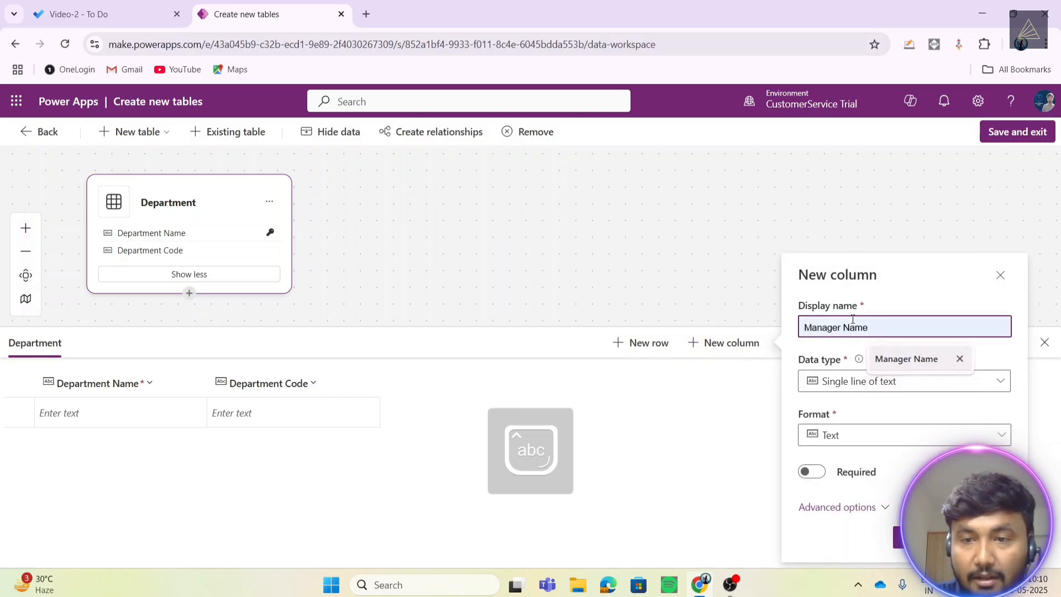
left_click(907, 359)
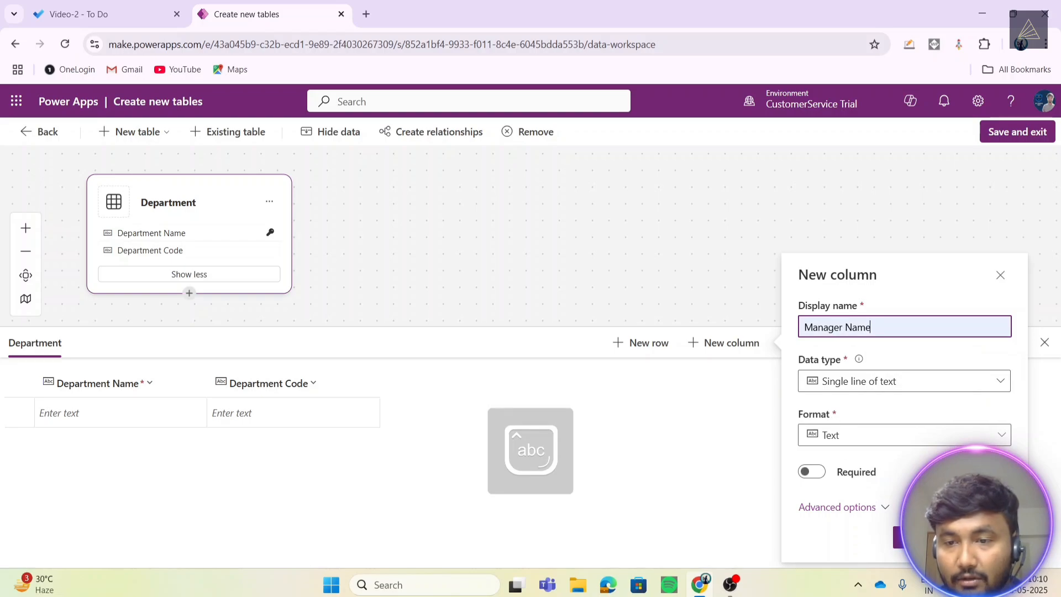
left_click(922, 537)
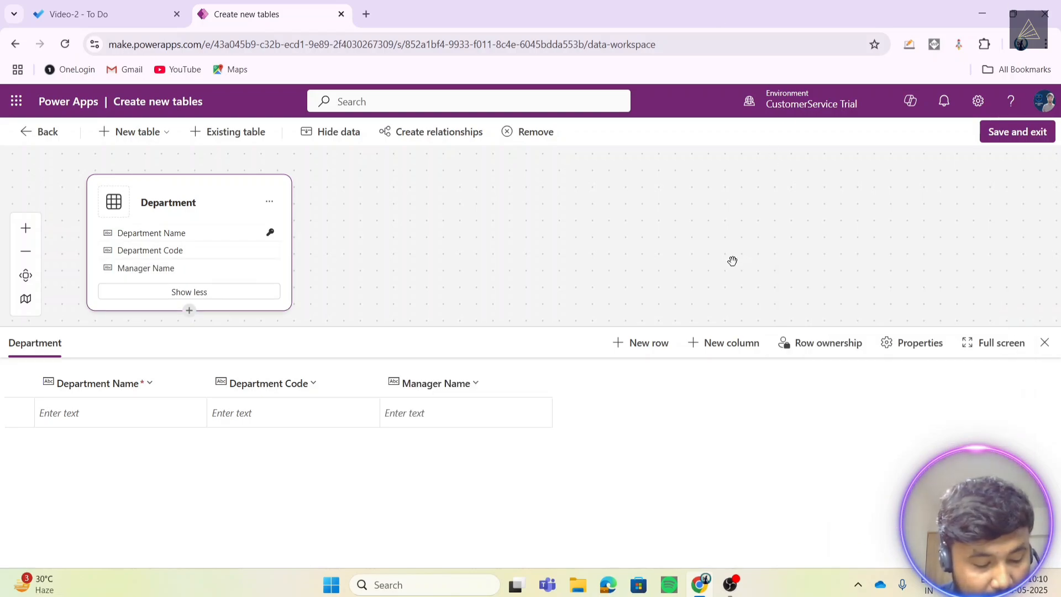
- Add a Location column
left_click(727, 346)
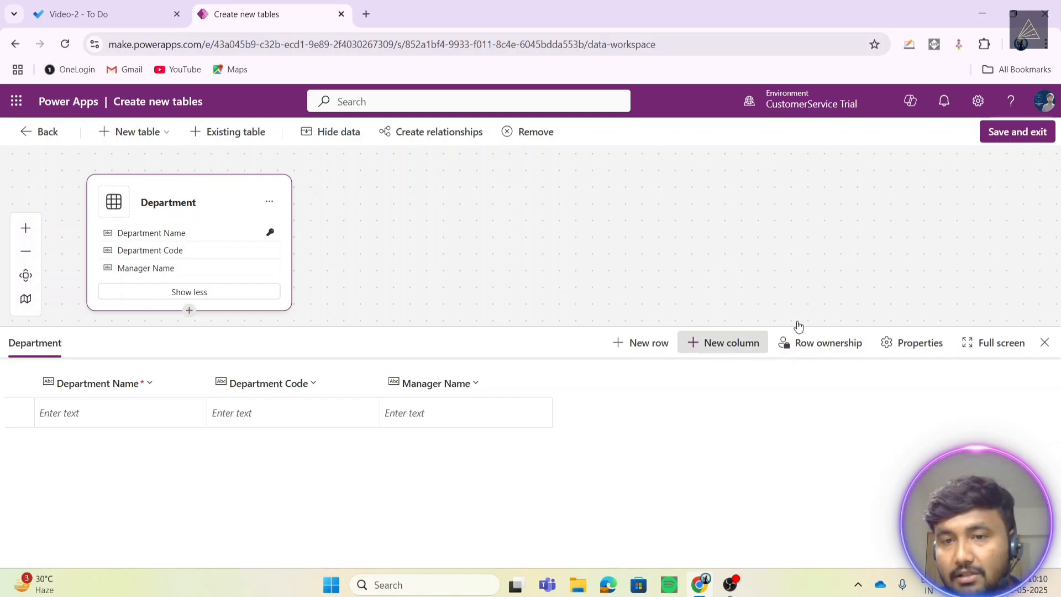
left_click(836, 324)
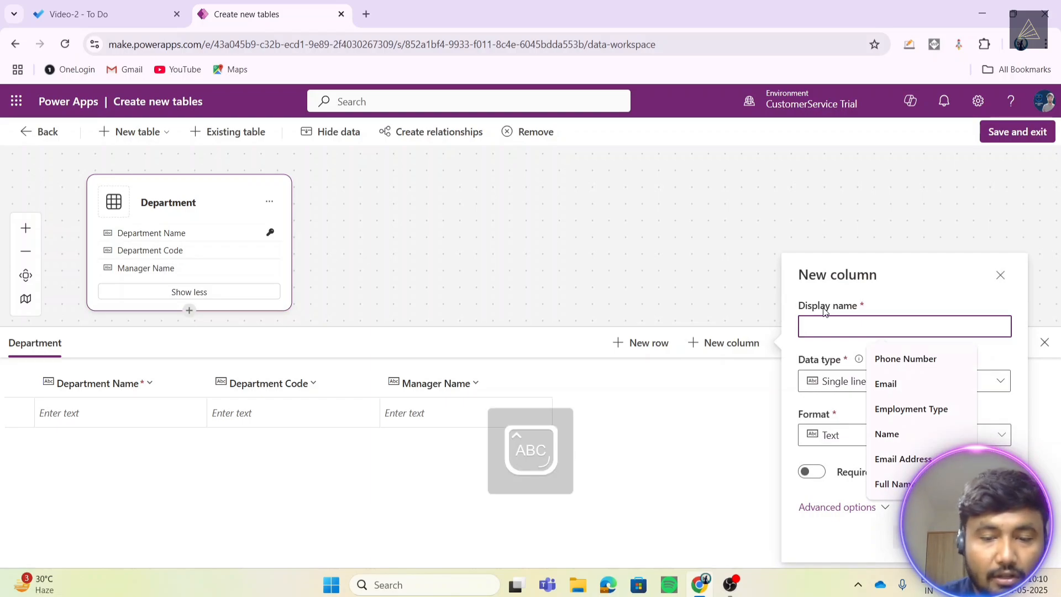
type("Location")
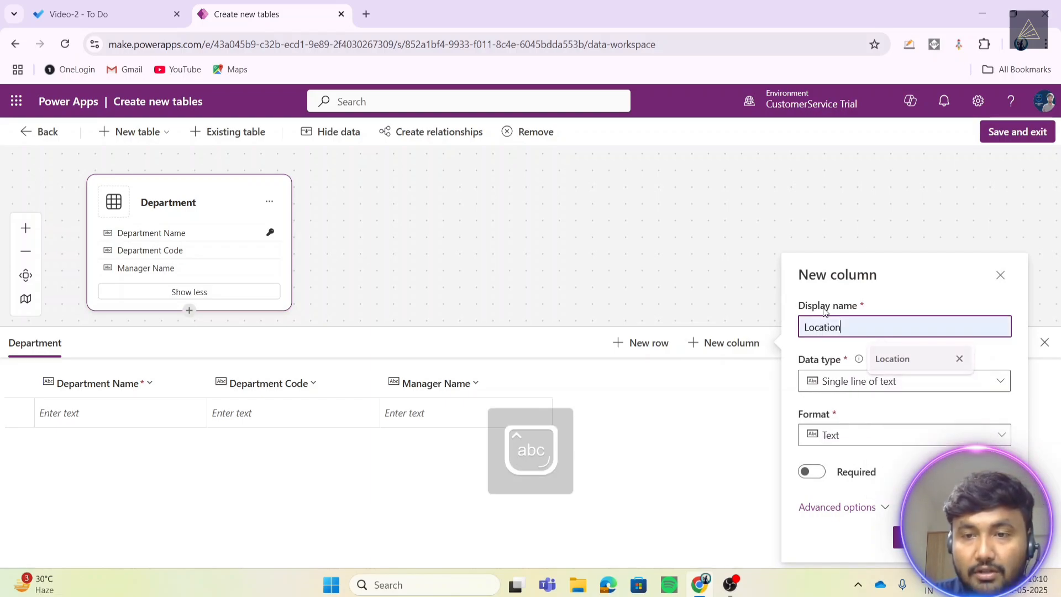
left_click(907, 360)
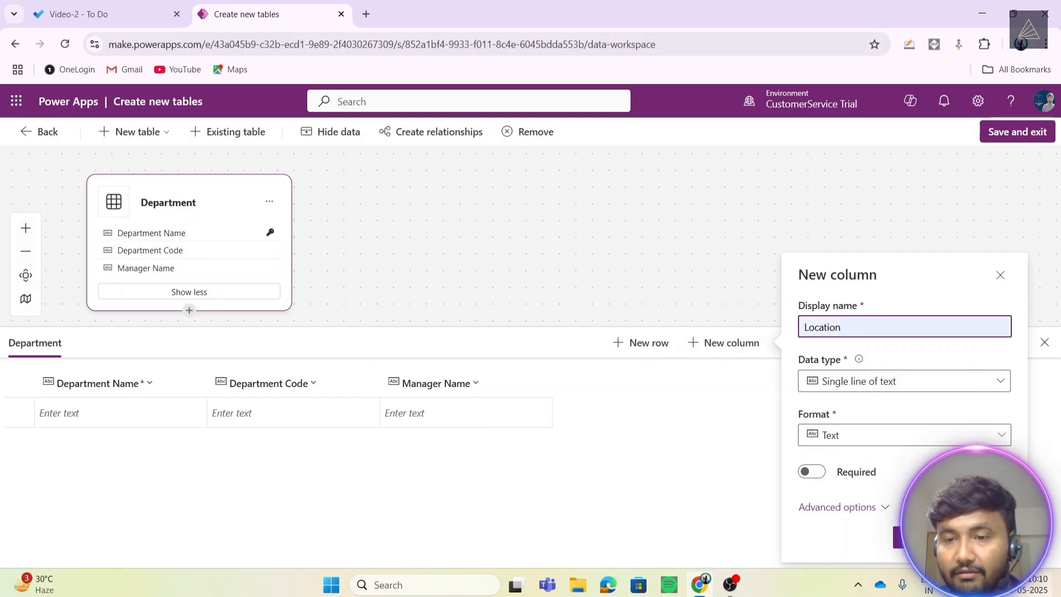
left_click(904, 537)
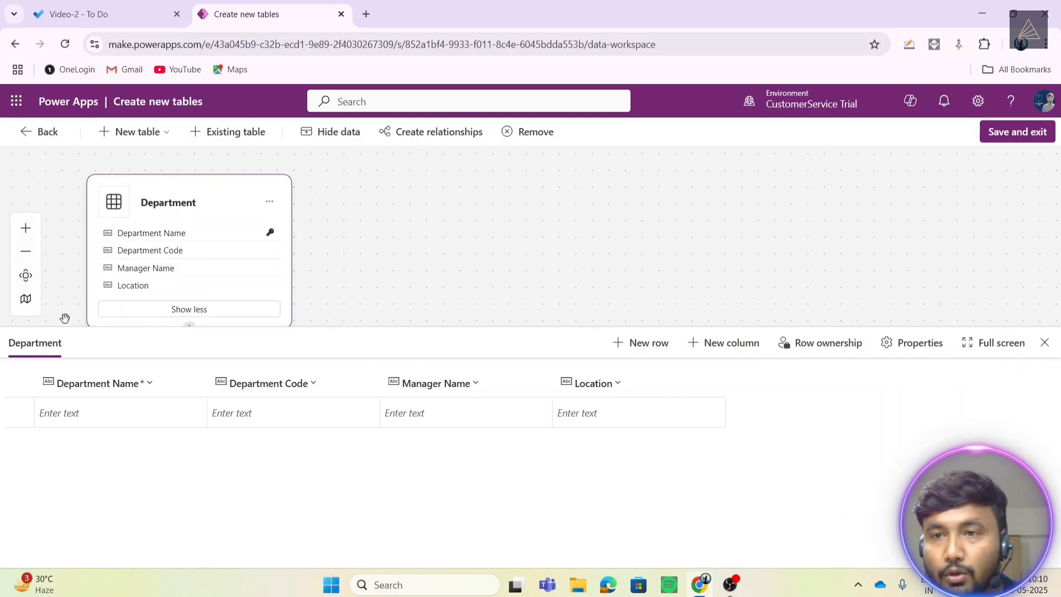
- Save the Department table and exit the designer, confirming in the Done working? dialog
left_click(1008, 140)
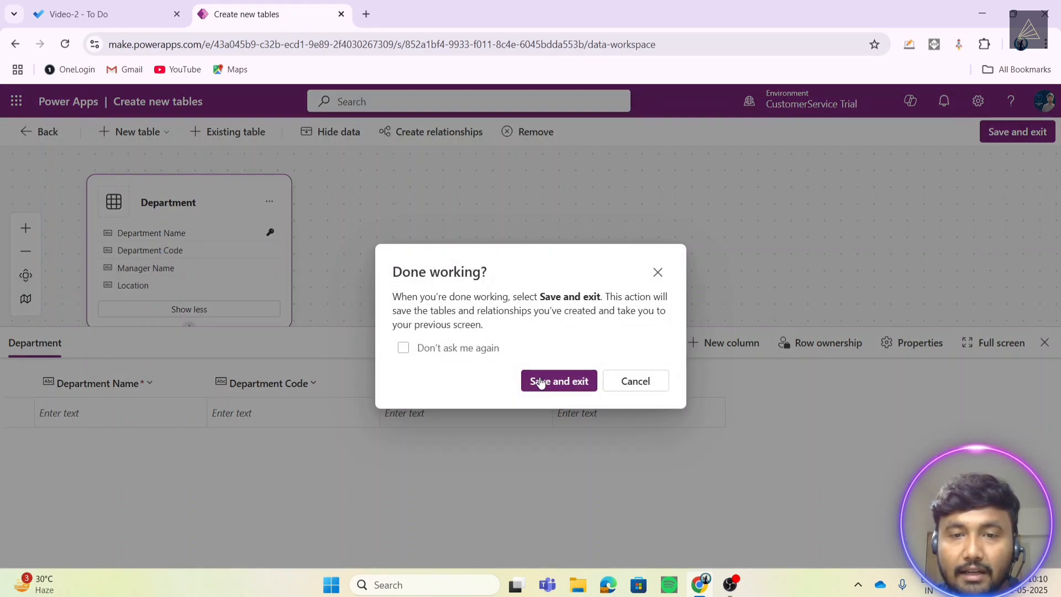
left_click(539, 381)
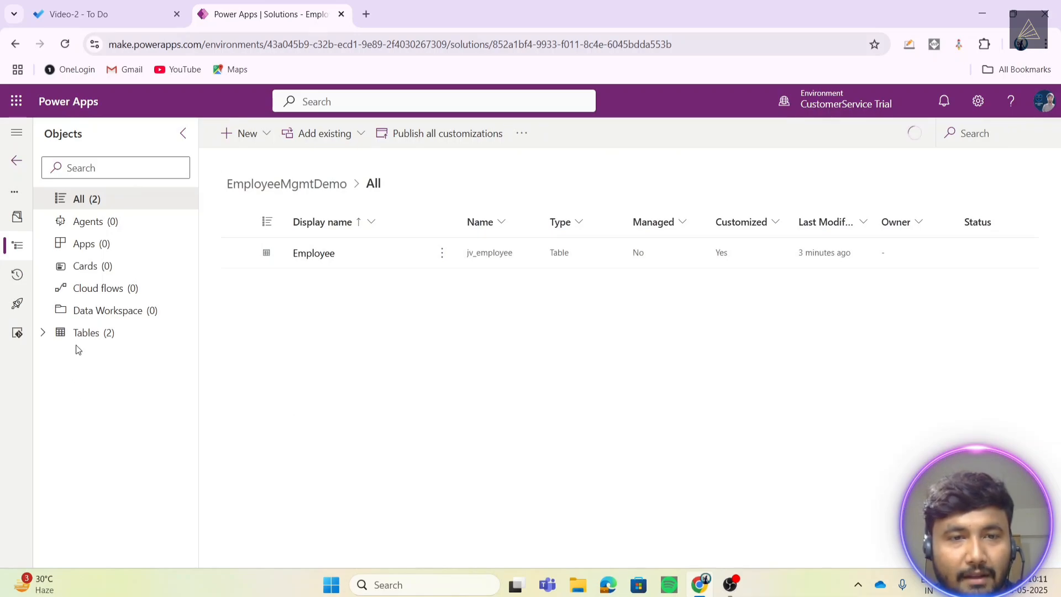
- Expand Tables, check Department and Employee, then list all tables in Tables (2)
left_click(109, 335)
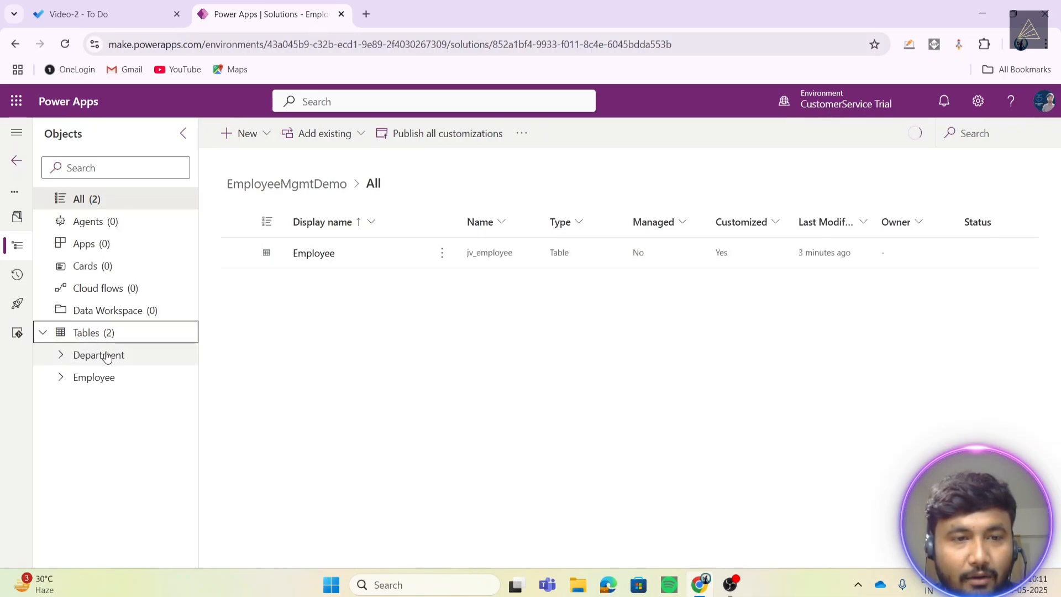
left_click(100, 358)
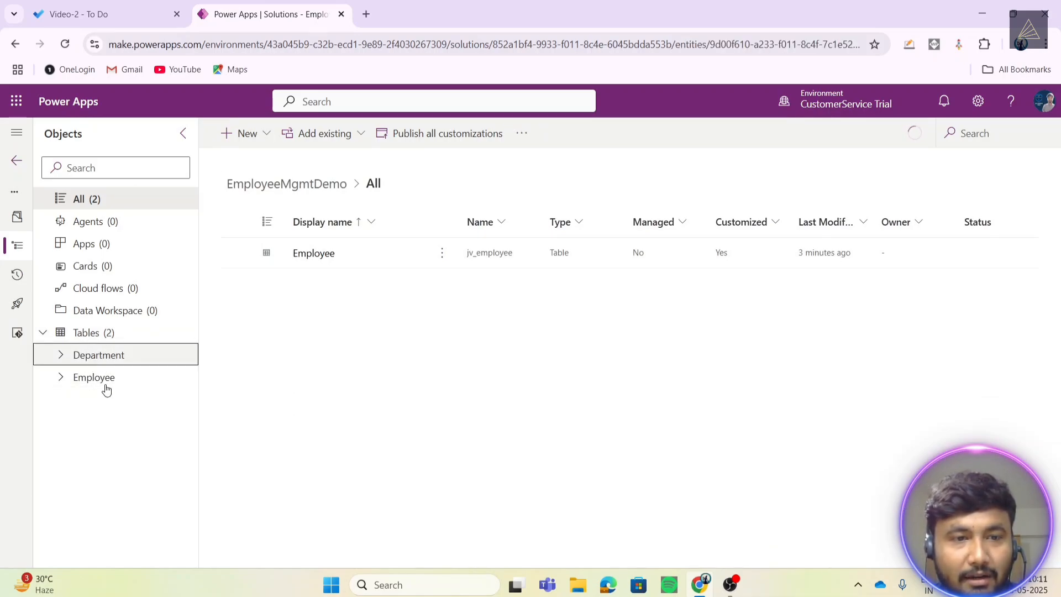
left_click(108, 381)
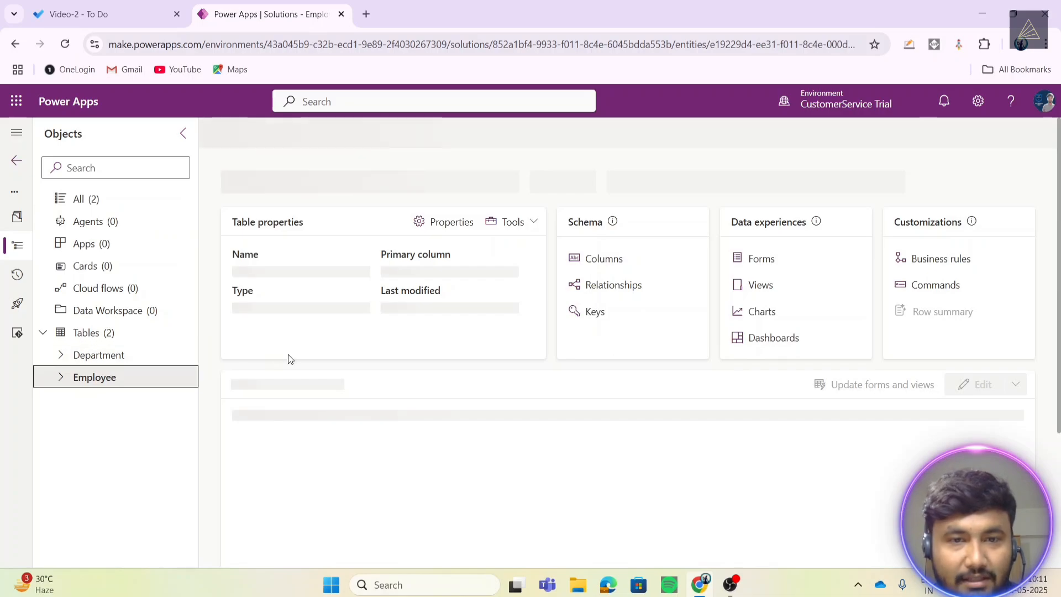
left_click(94, 357)
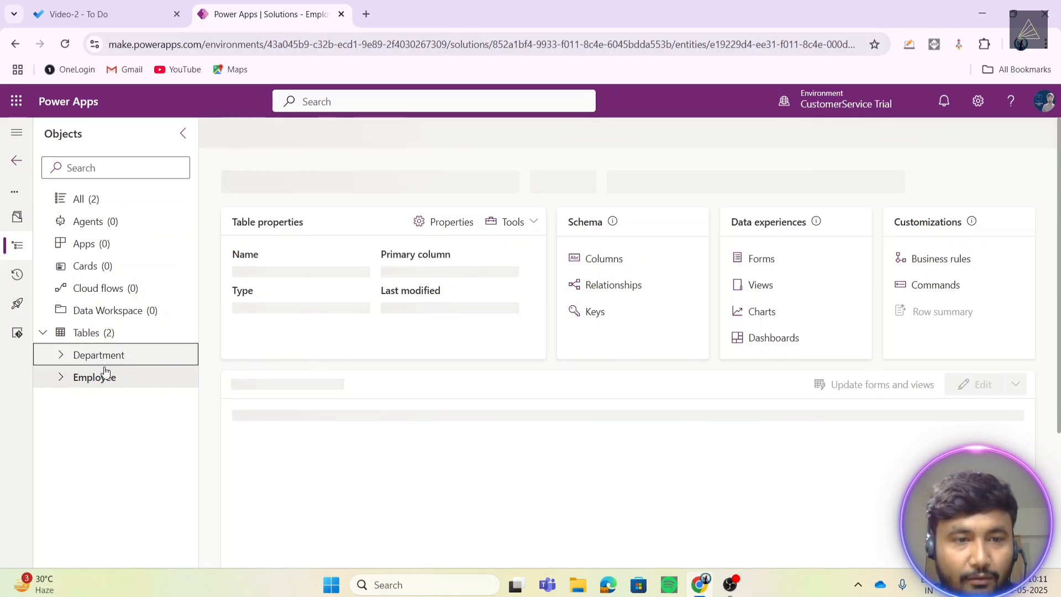
left_click(102, 370)
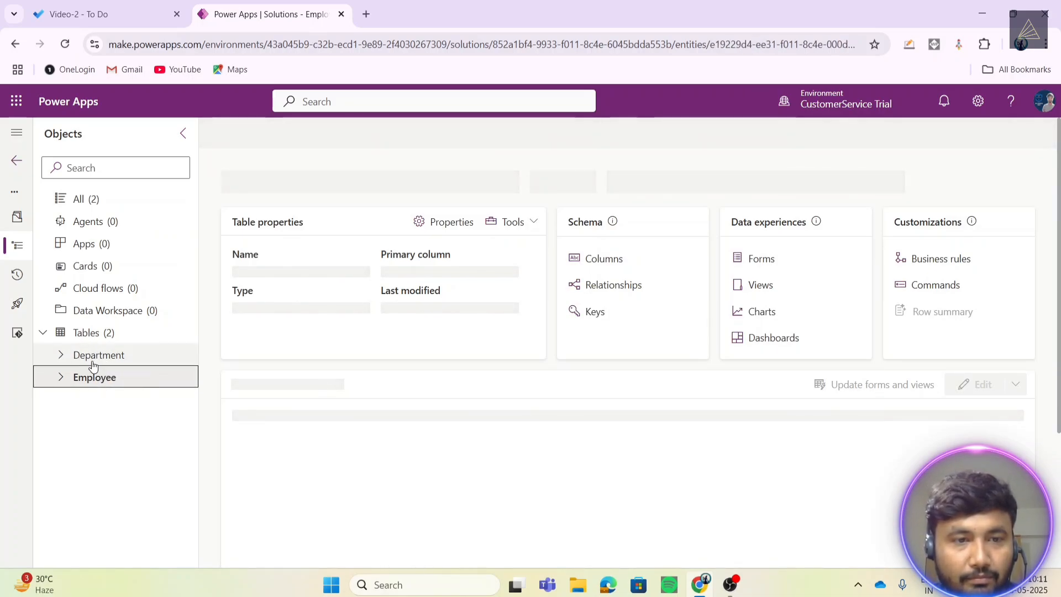
left_click(81, 332)
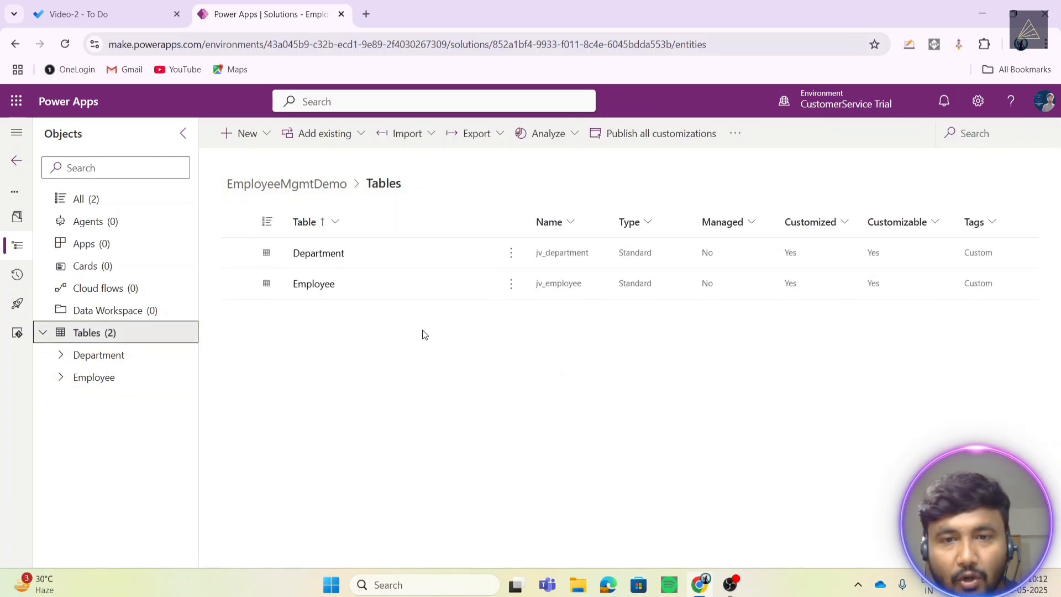
- Complete the 'Dataverse tables' and 'Types of fields' tasks in the Video-2 To Do list
left_click(104, 13)
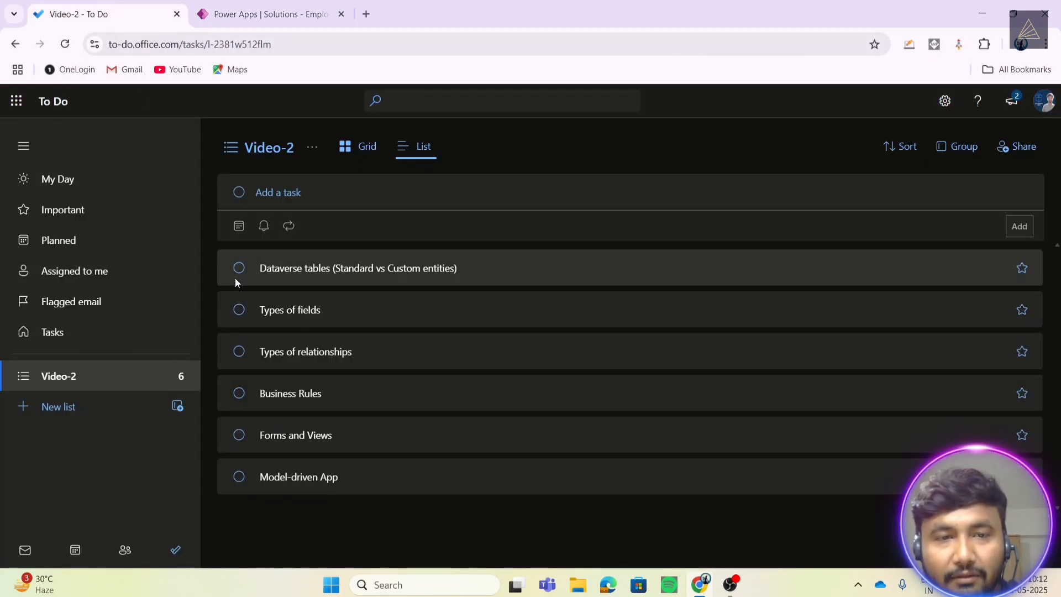
left_click(237, 269)
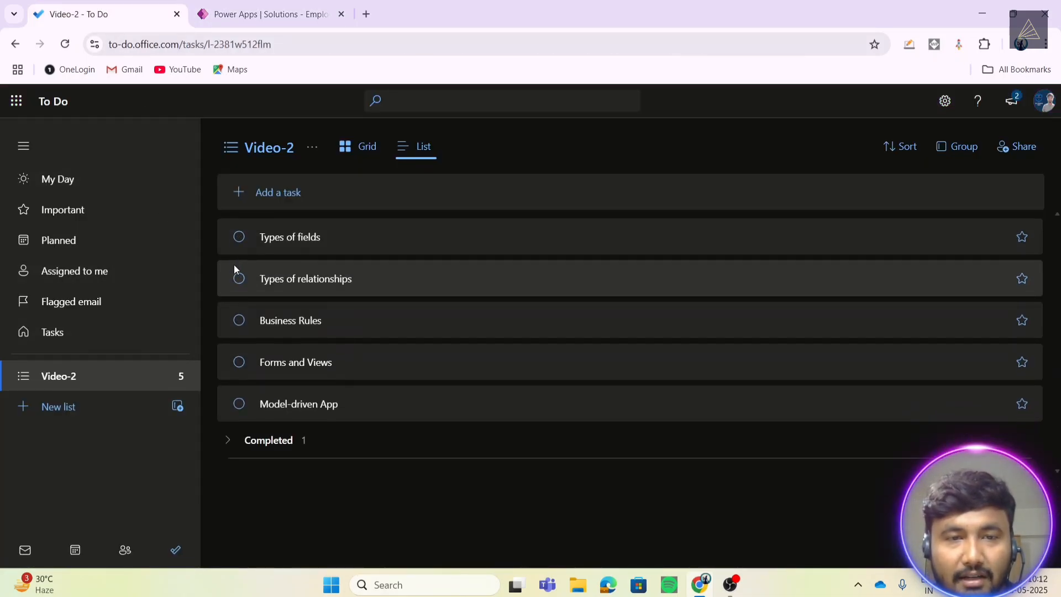
left_click(240, 238)
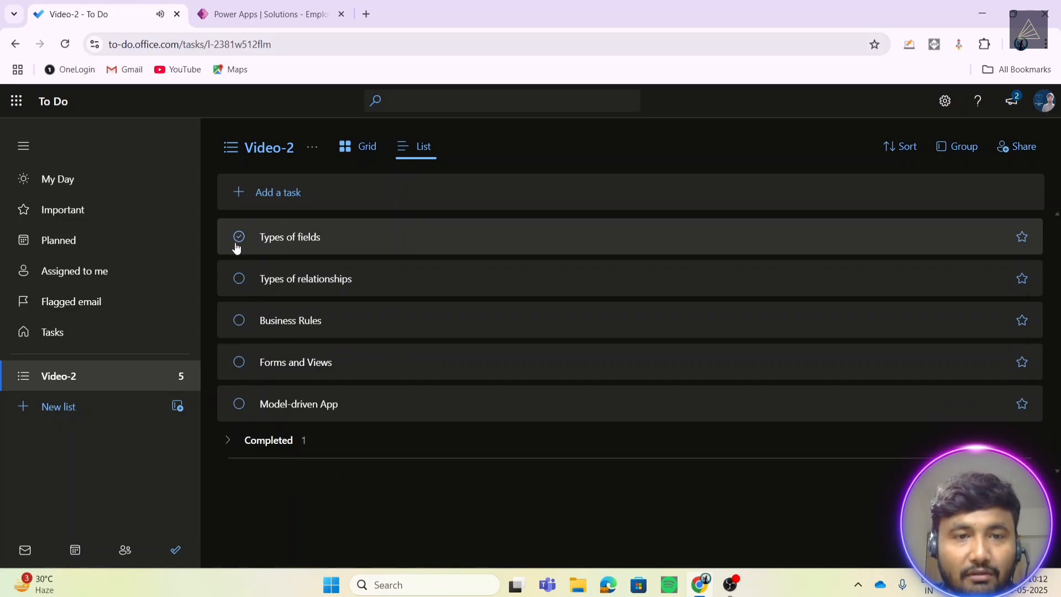
left_click(247, 7)
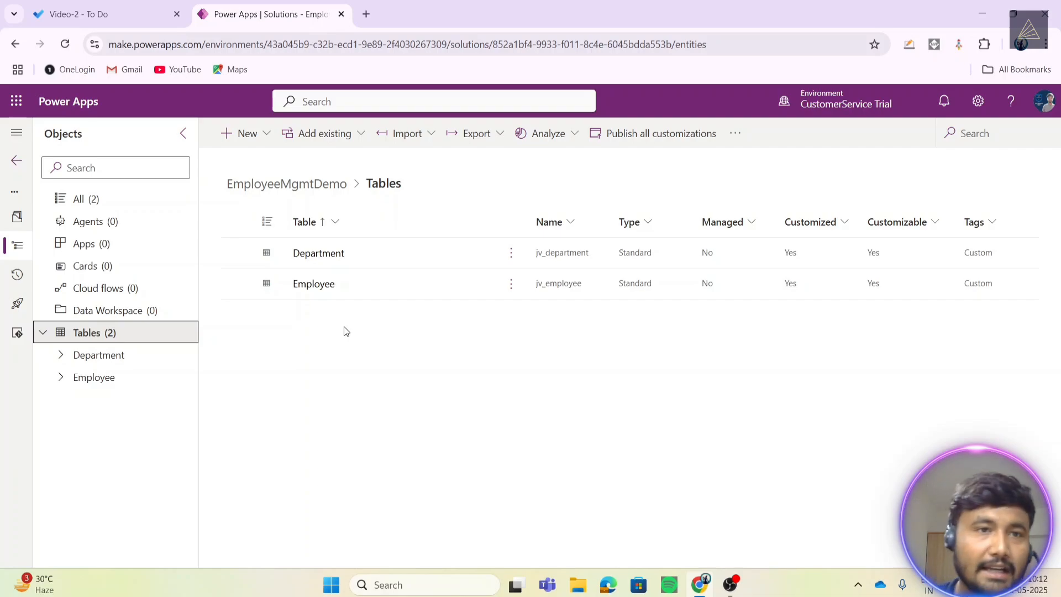
left_click(94, 12)
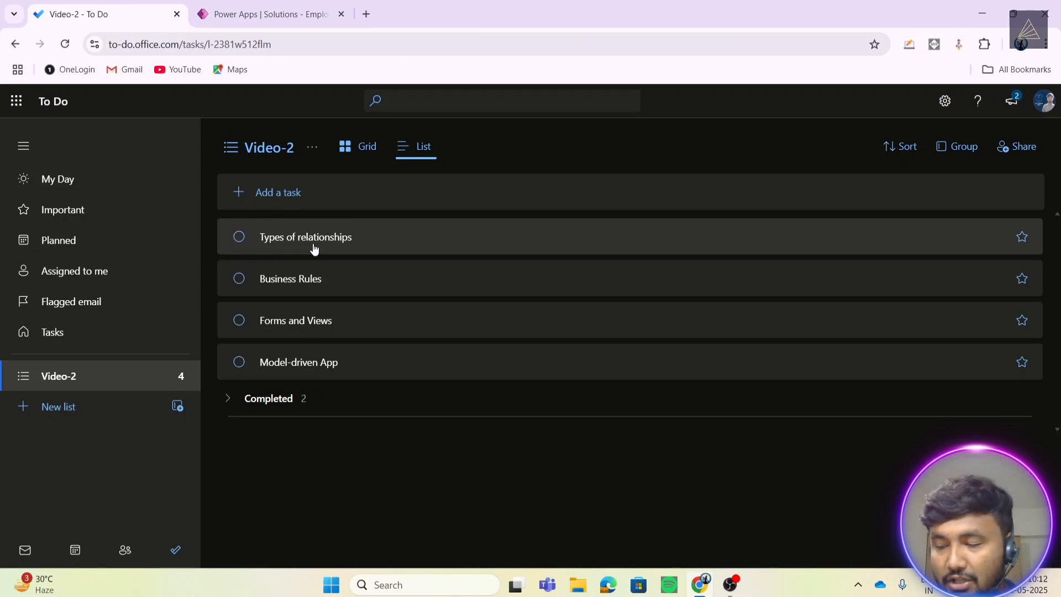
- Go back to Power Apps to reach the Employee table's overview in EmployeeMgmtDemo
left_click(353, 10)
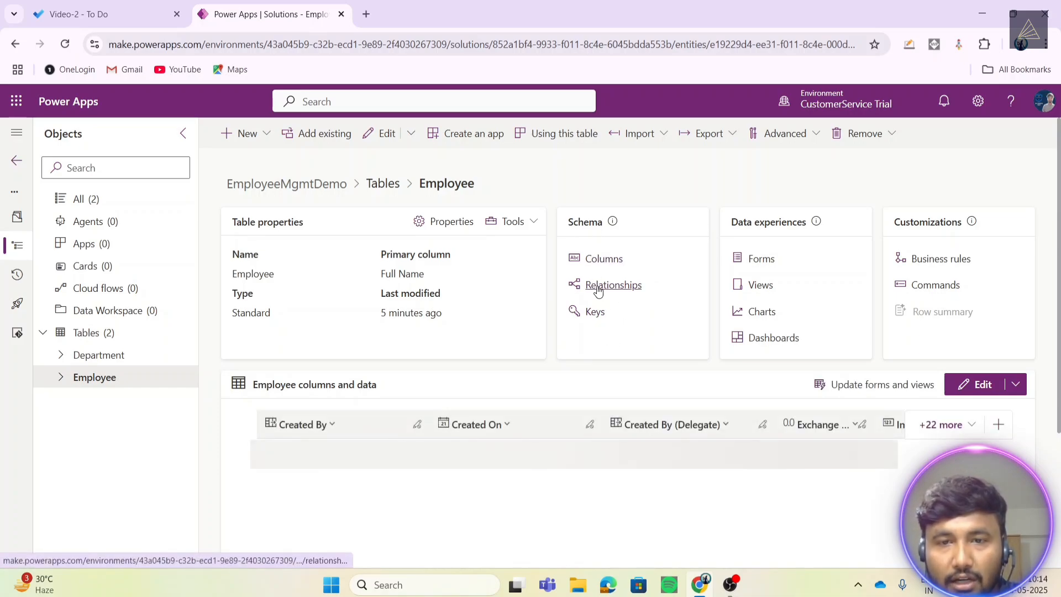
- Show the Employee table's Relationships and the New relationship type options
left_click(598, 291)
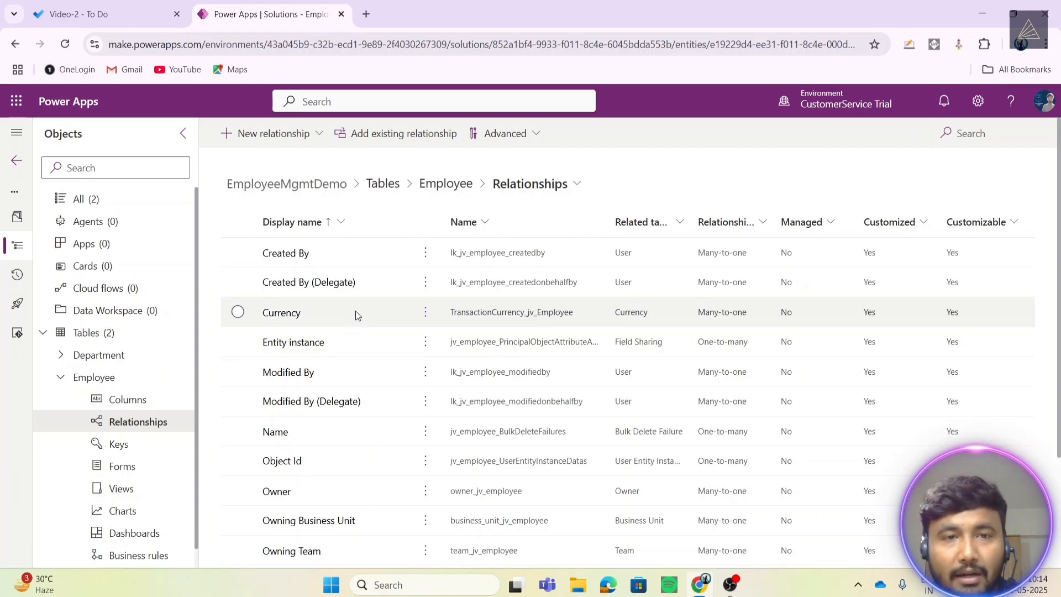
left_click(281, 135)
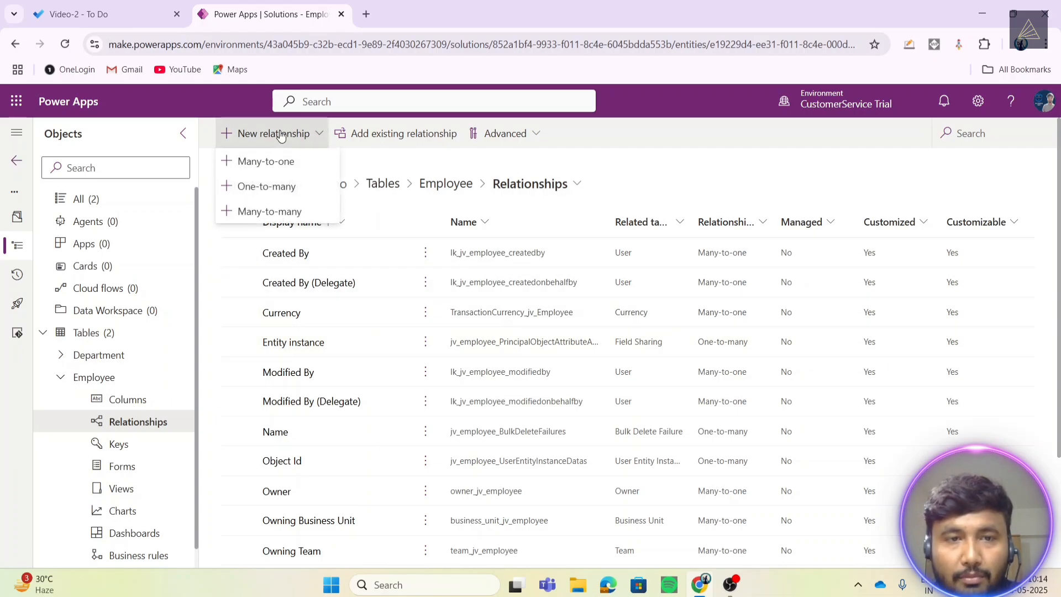
- Create a many-to-one relationship with Employee as the many side and Department as the related table
left_click(261, 165)
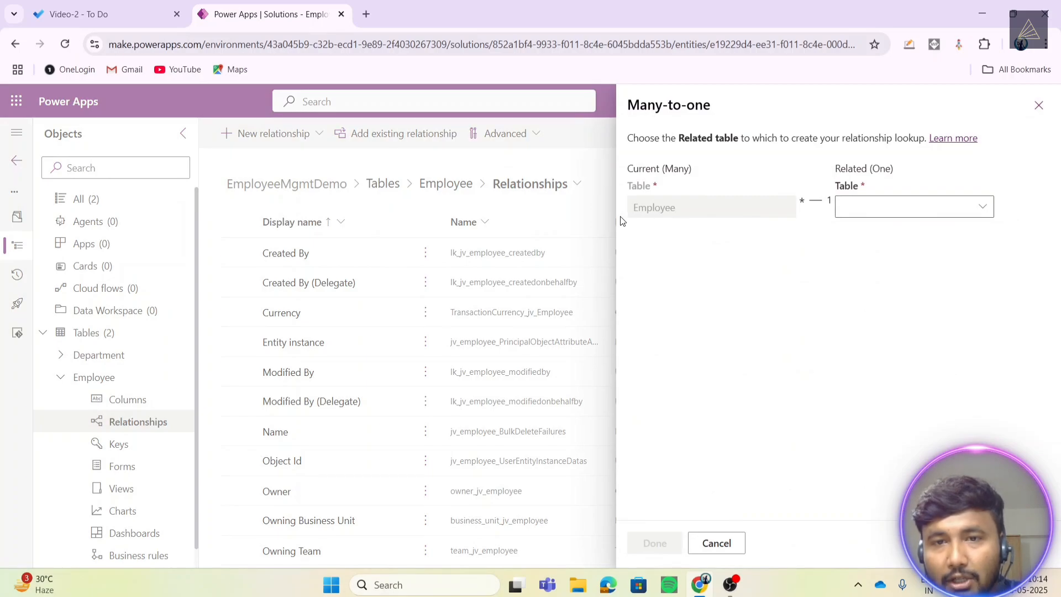
left_click_drag(662, 168, 692, 169)
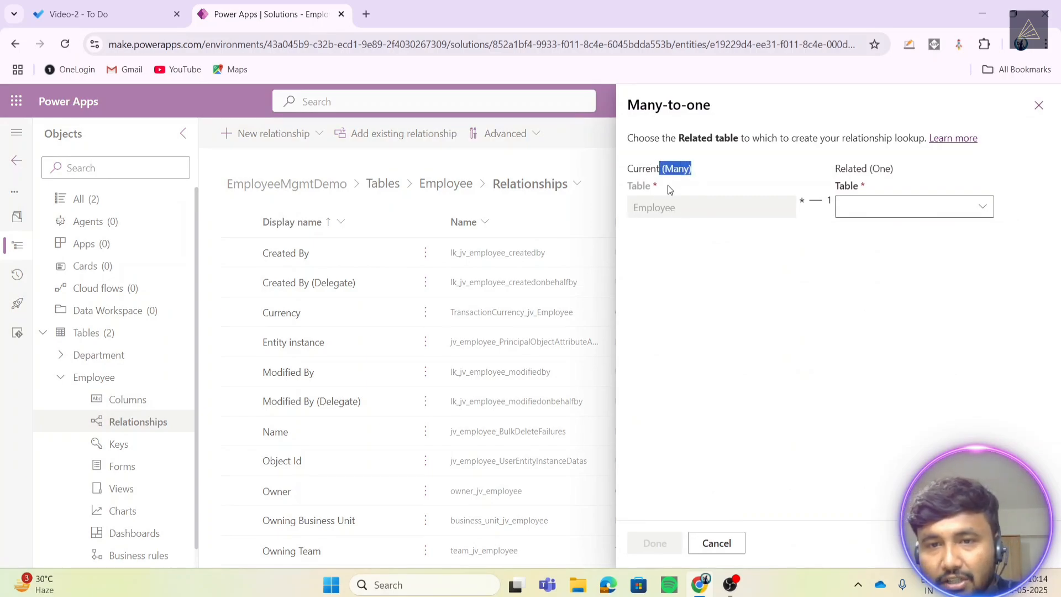
left_click_drag(633, 213, 693, 216)
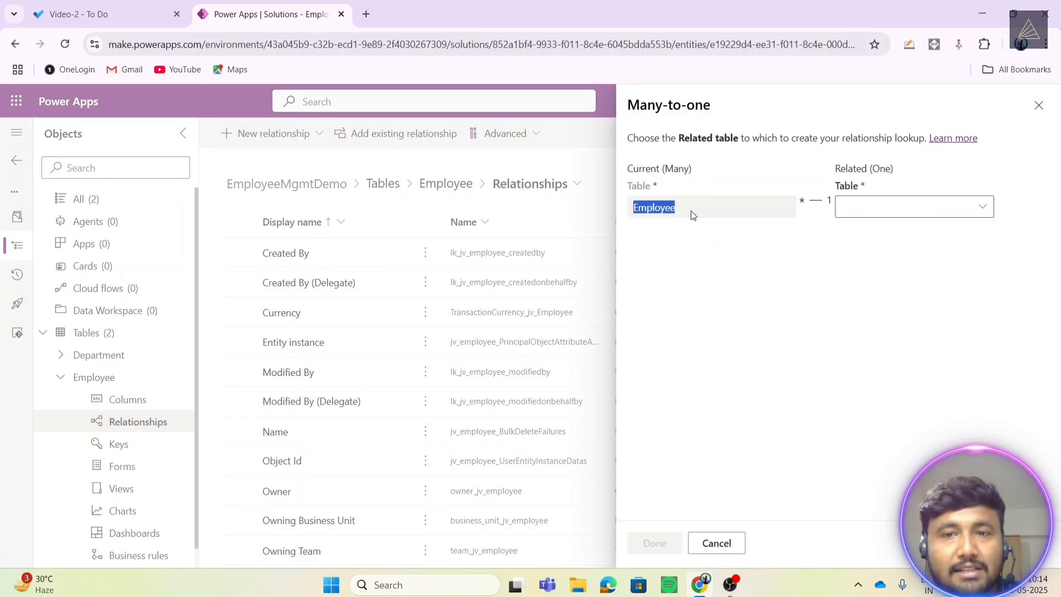
left_click(988, 207)
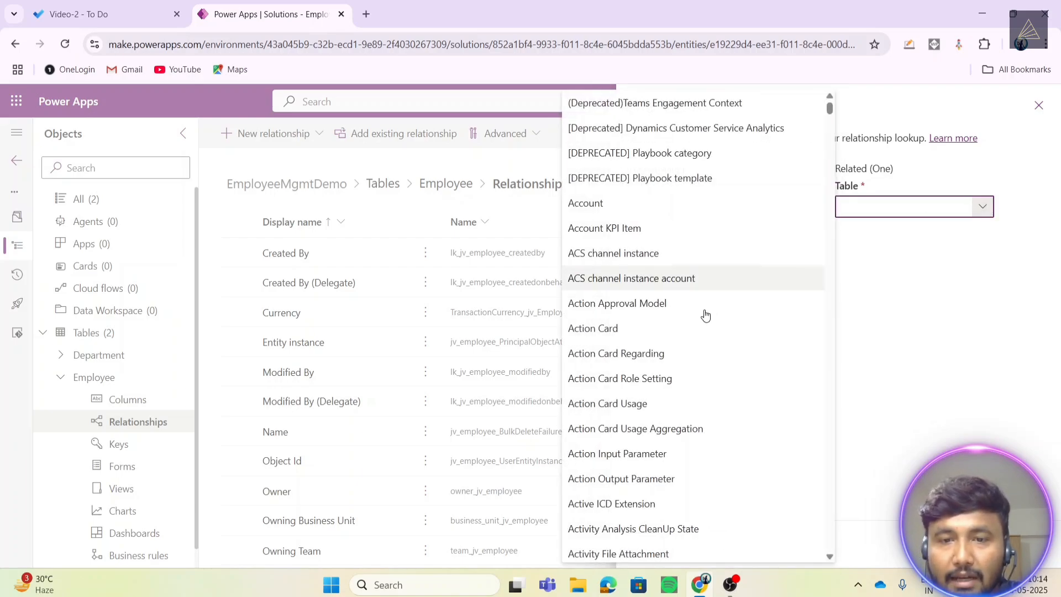
scroll(701, 322, "down", 20)
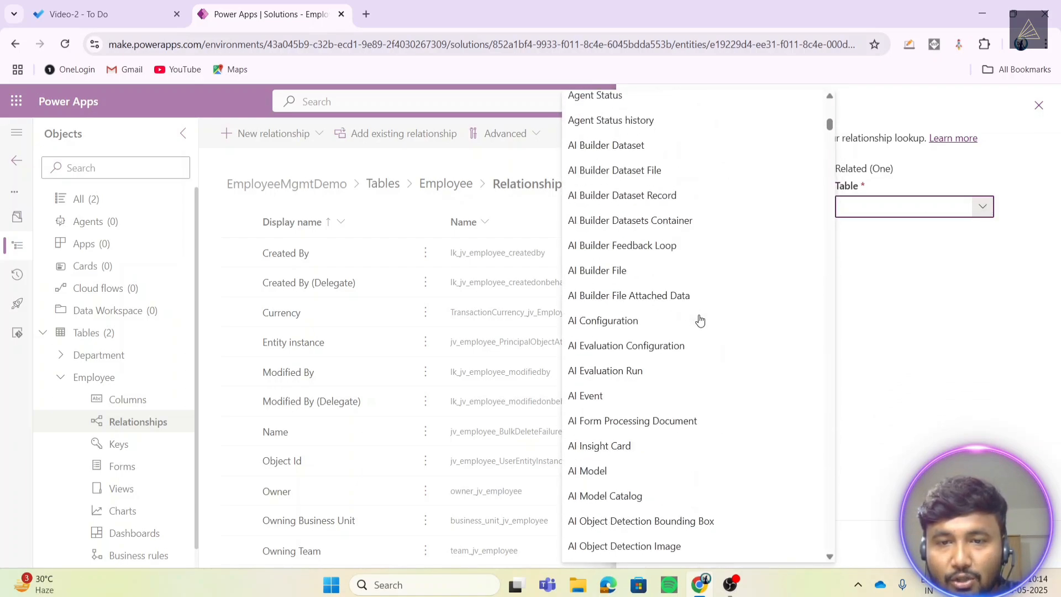
scroll(700, 320, "down", 15)
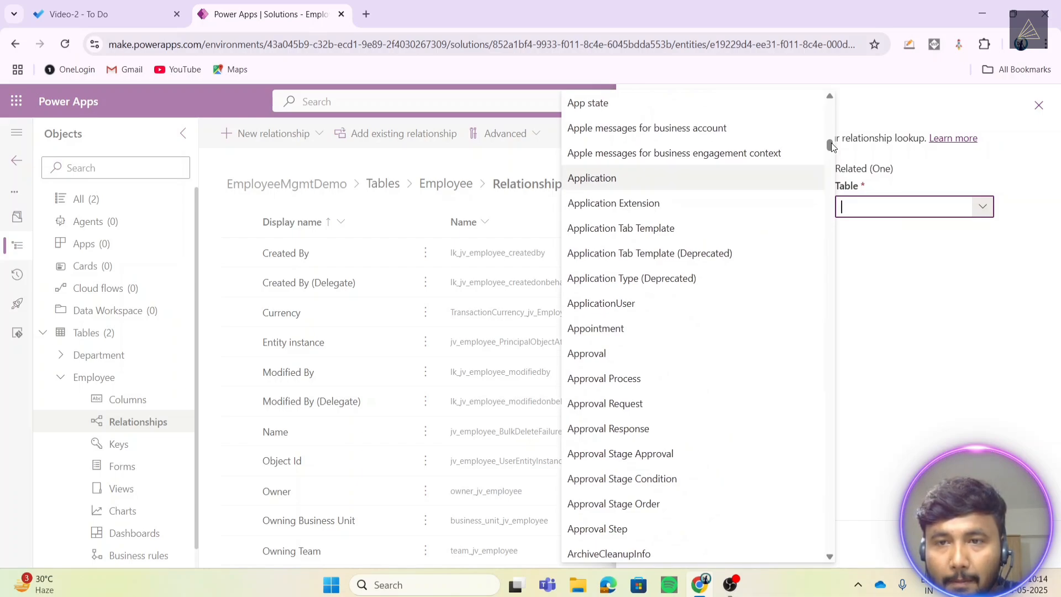
left_click_drag(832, 147, 830, 257)
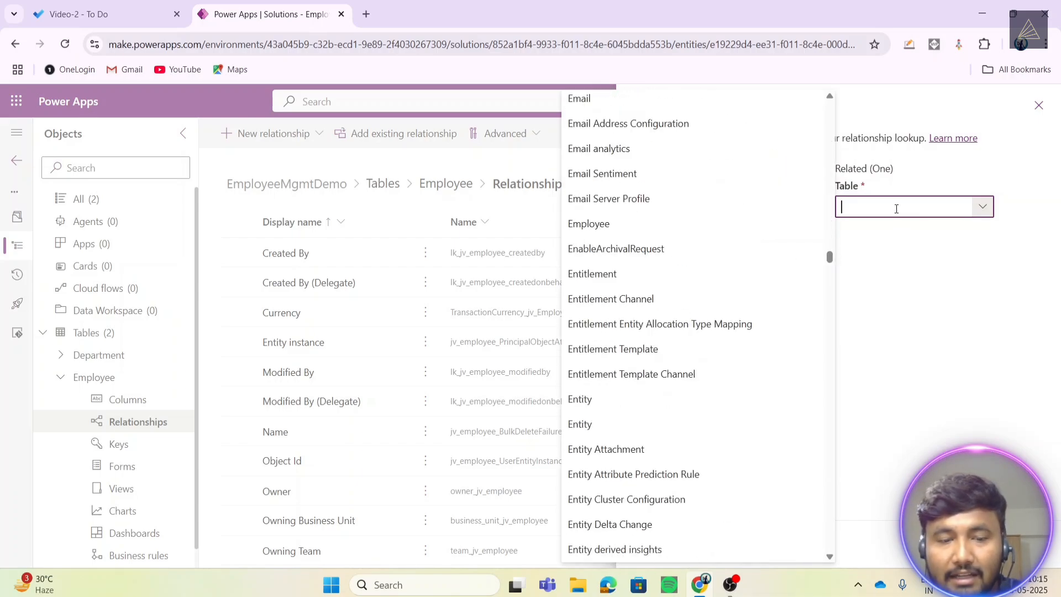
type("de")
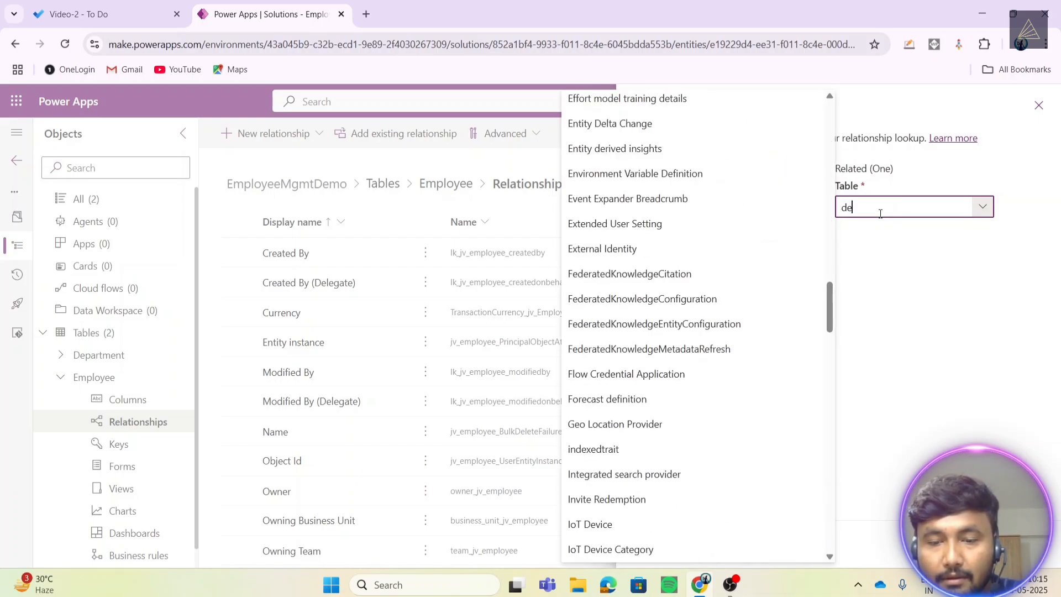
type("pa")
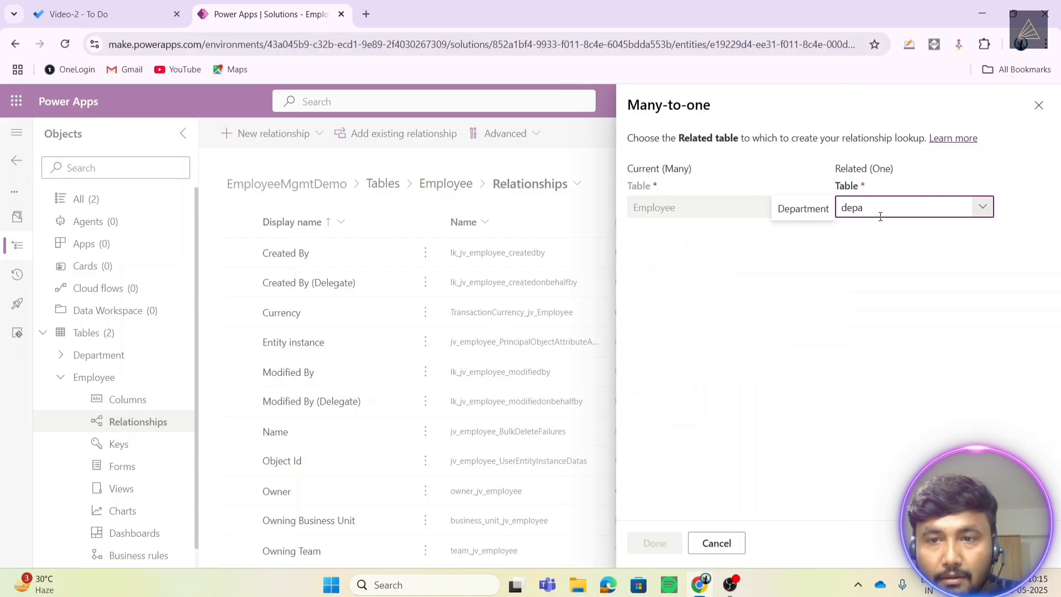
left_click(792, 214)
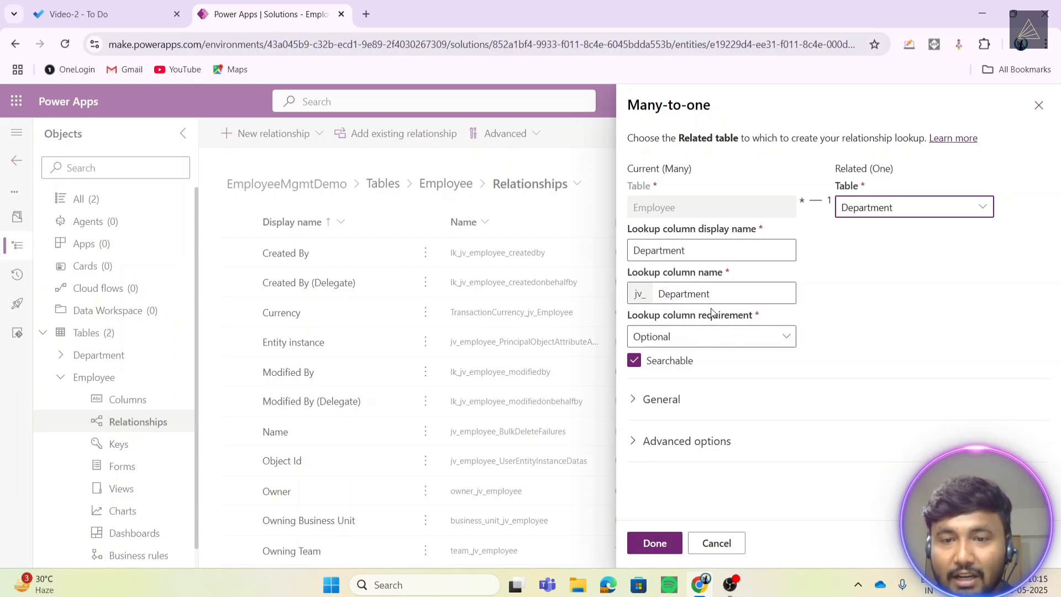
- Check the General and Advanced settings: name Employee_jv_Department_jv_Department, Referential behavior, Remove Link on delete
left_click(643, 398)
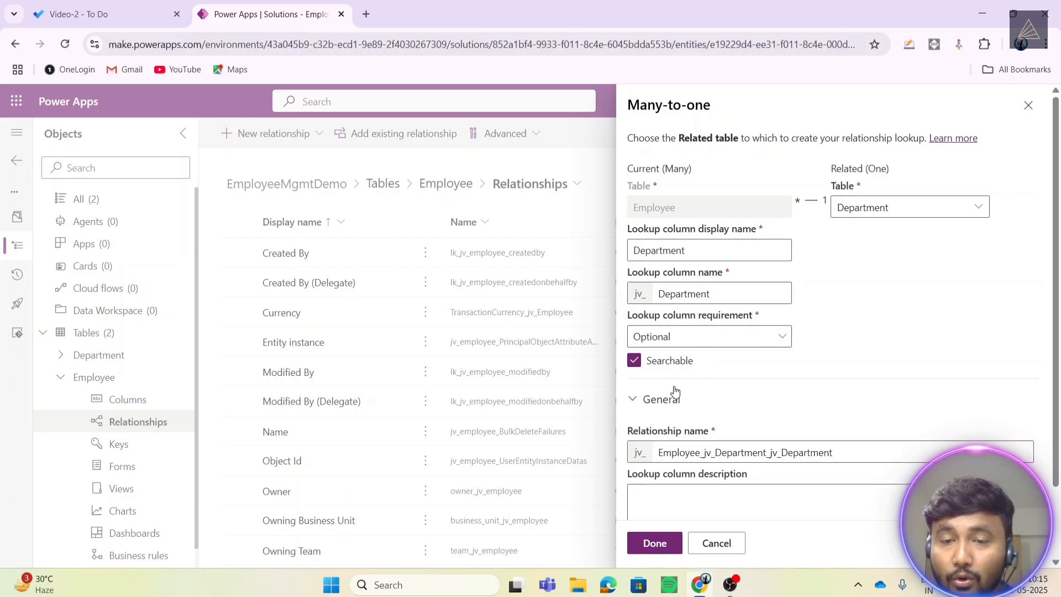
scroll(679, 389, "down", 2)
left_click(631, 487)
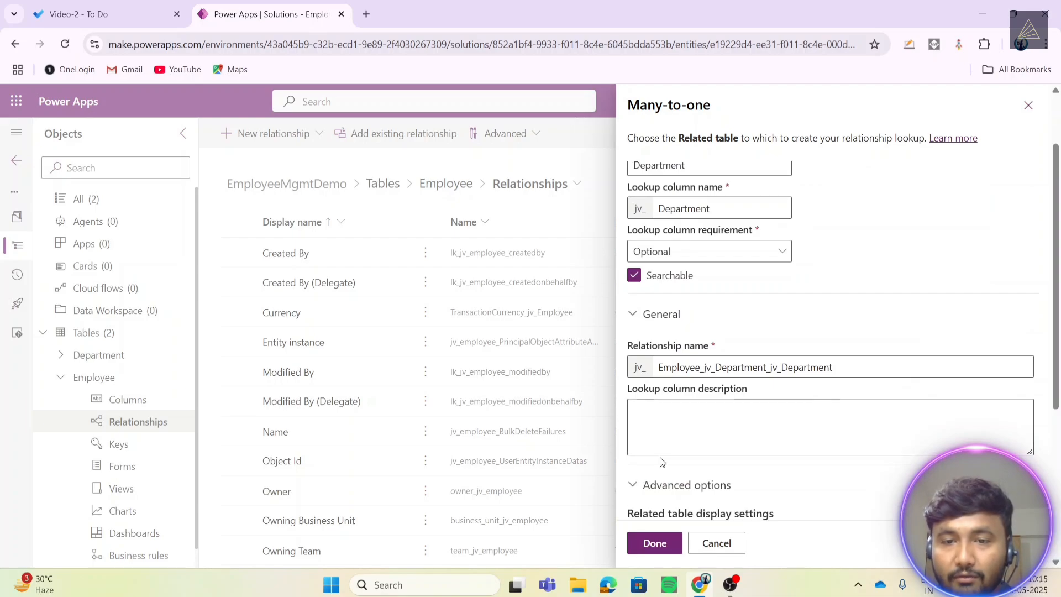
scroll(661, 462, "down", 5)
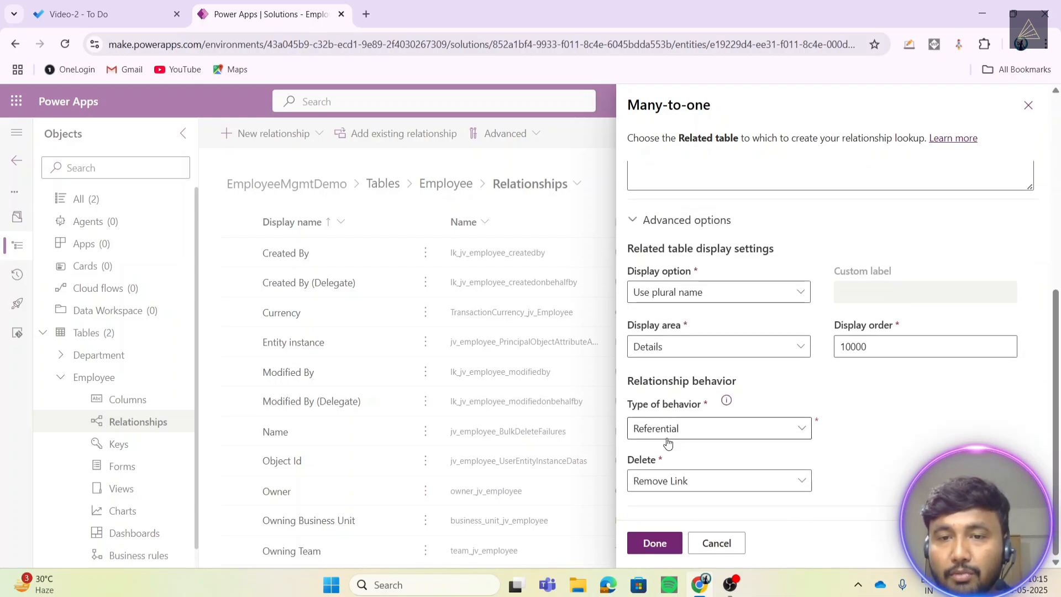
scroll(664, 451, "up", 7)
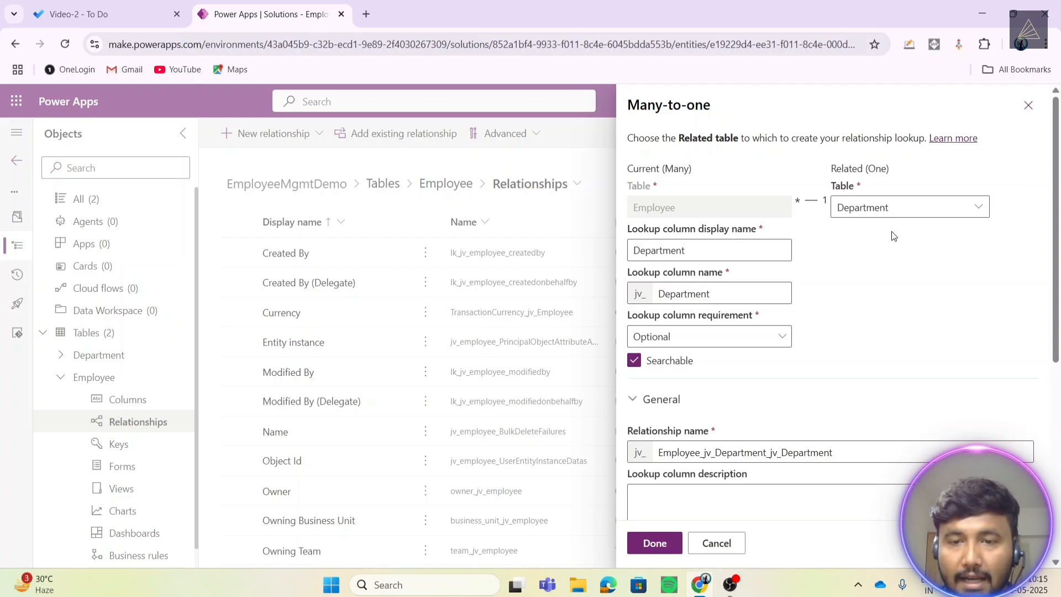
scroll(824, 336, "down", 3)
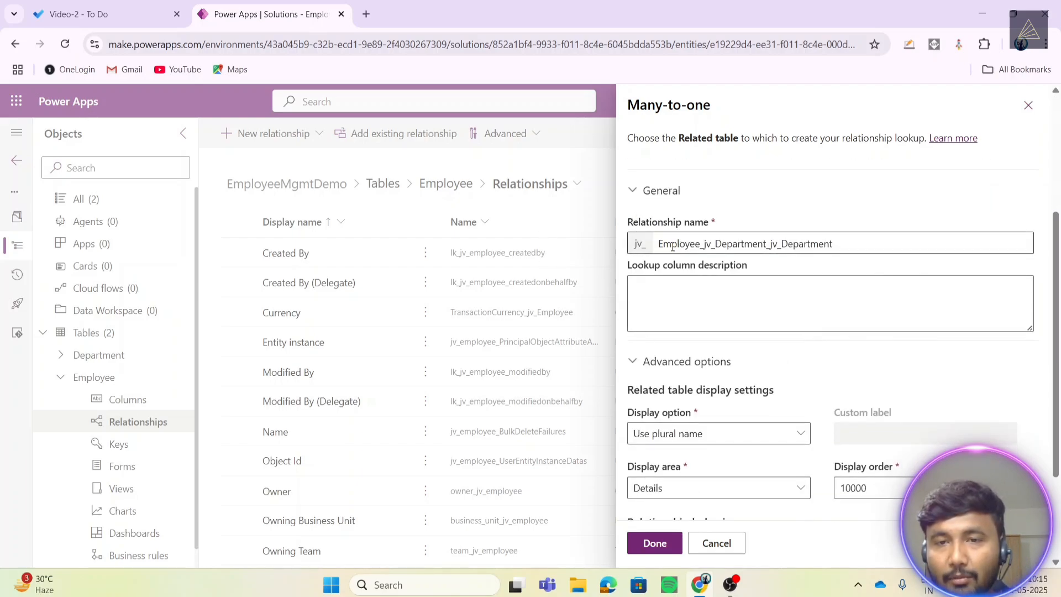
left_click_drag(659, 246, 846, 256)
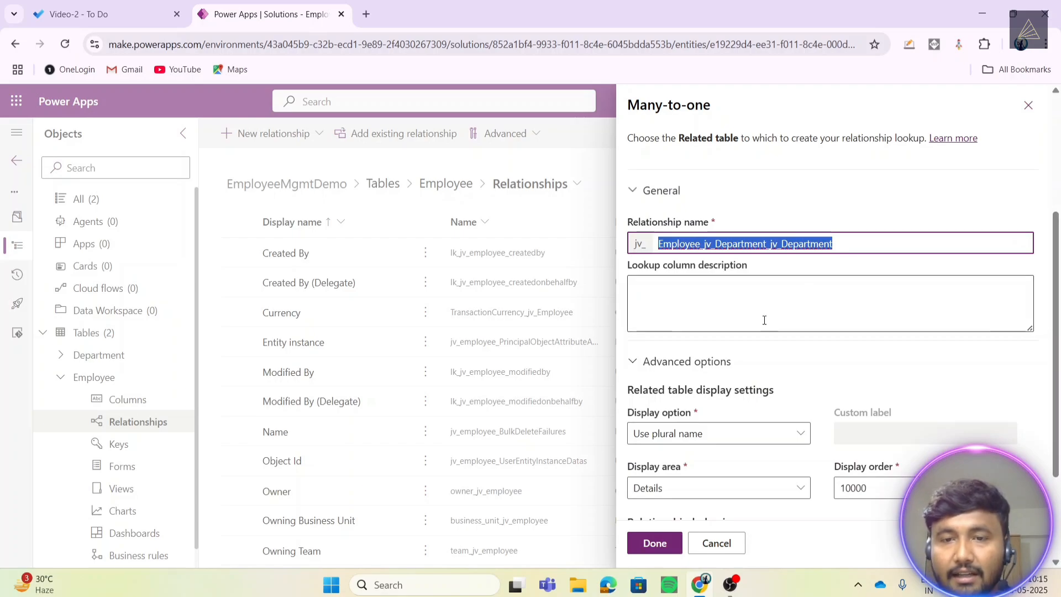
scroll(726, 350, "down", 3)
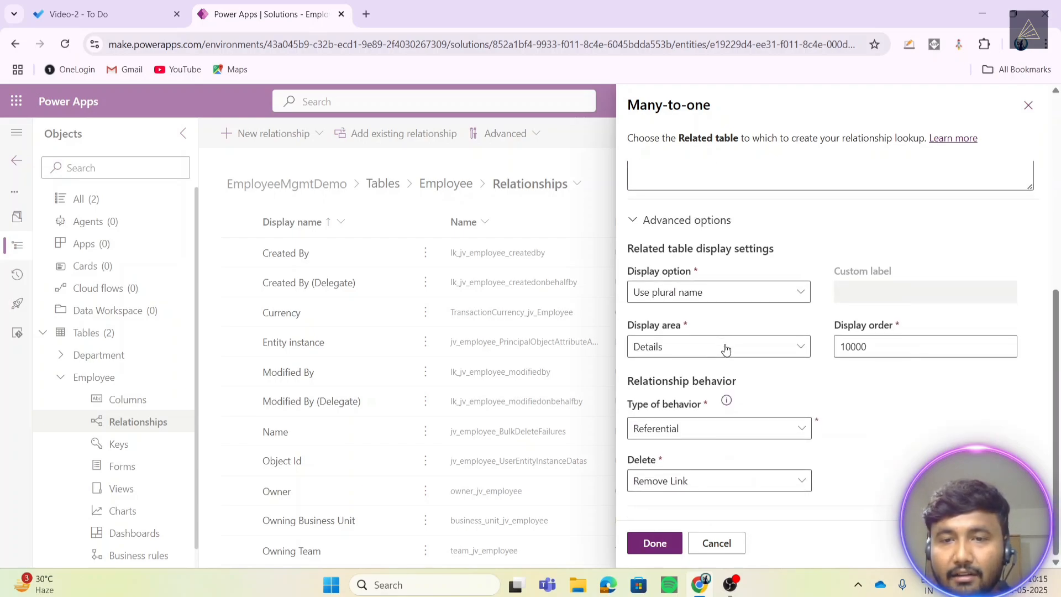
left_click(655, 548)
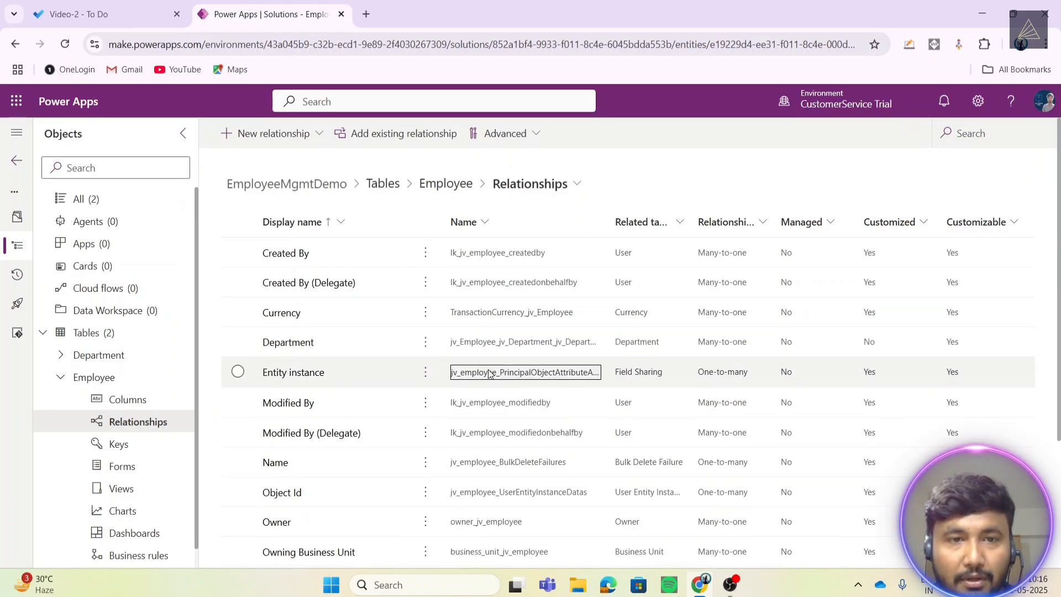
scroll(489, 374, "down", 3)
scroll(486, 379, "up", 1)
scroll(485, 381, "down", 2)
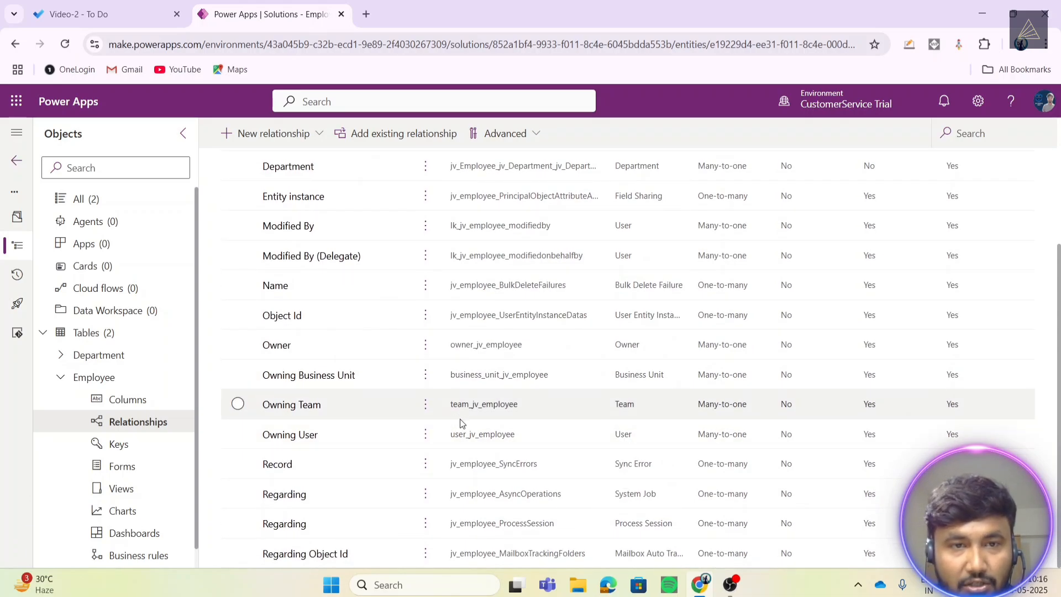
scroll(458, 398, "up", 1)
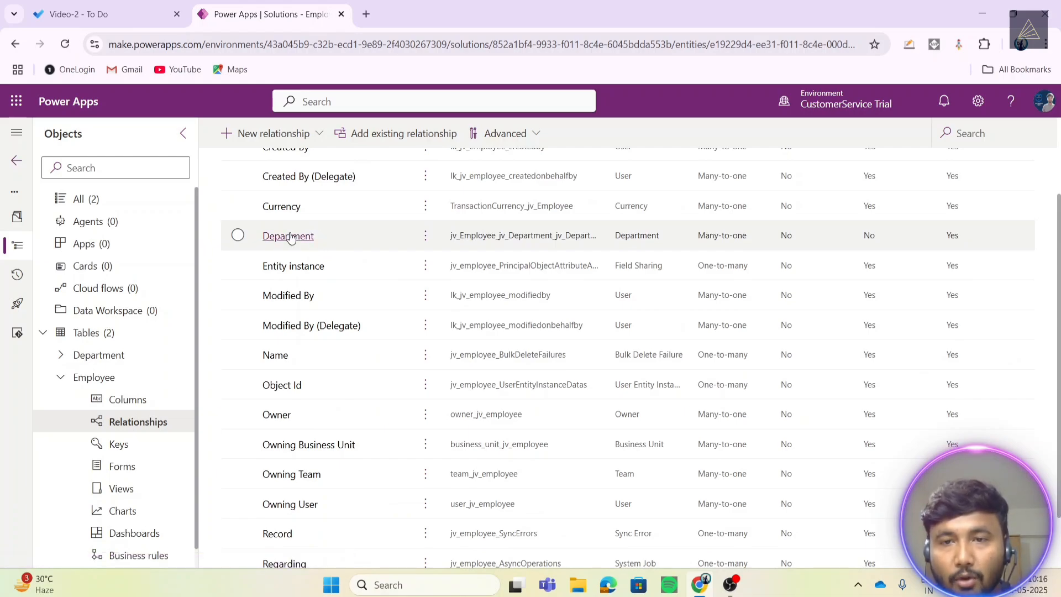
left_click(724, 237)
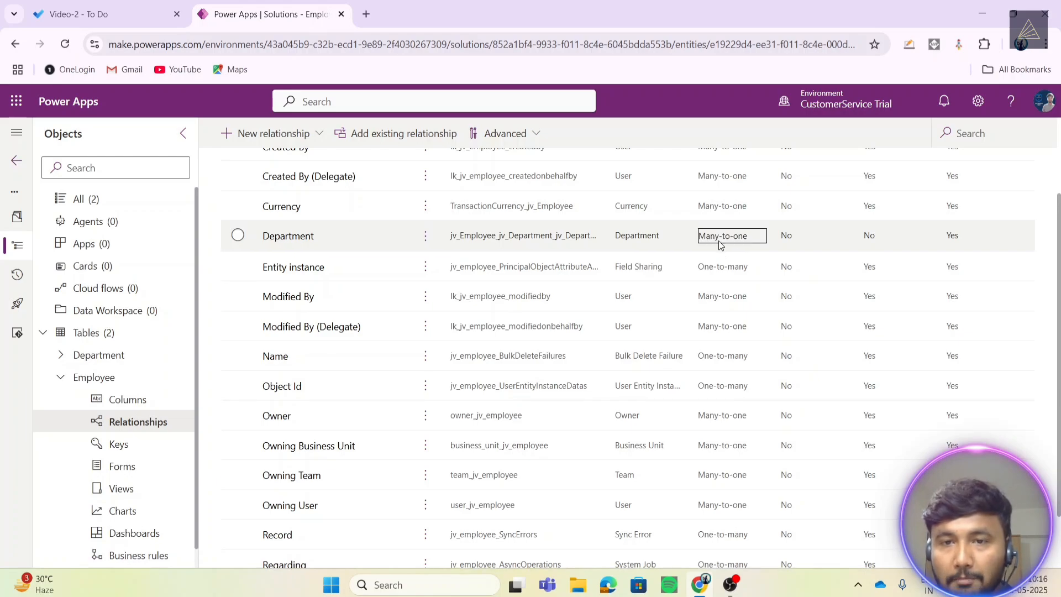
left_click(528, 243)
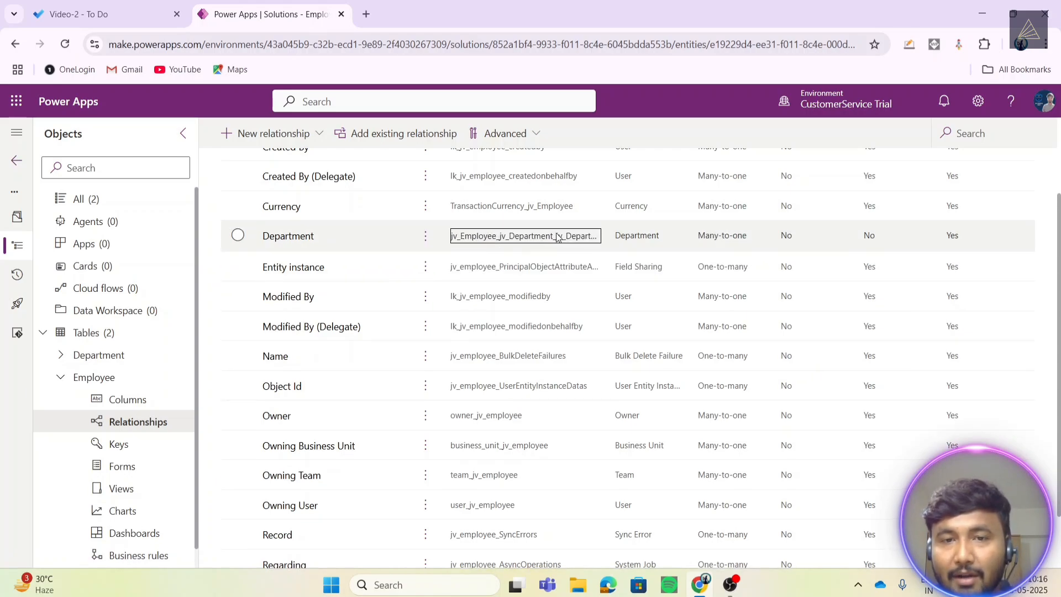
scroll(539, 269, "up", 2)
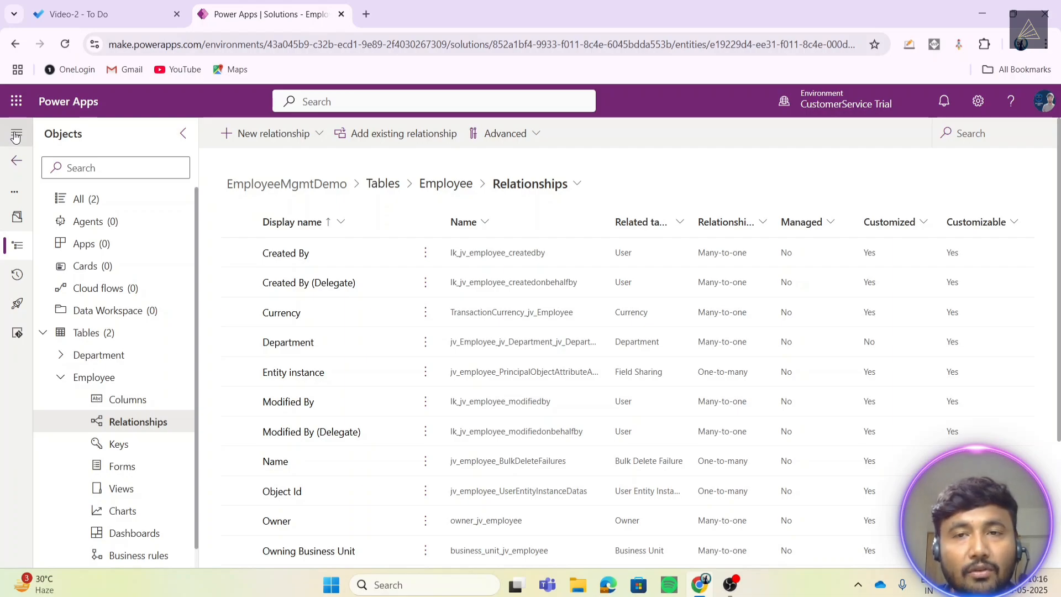
- Mark 'Types of relationships' completed in the Video-2 To Do list and return to Power Apps
left_click(87, 13)
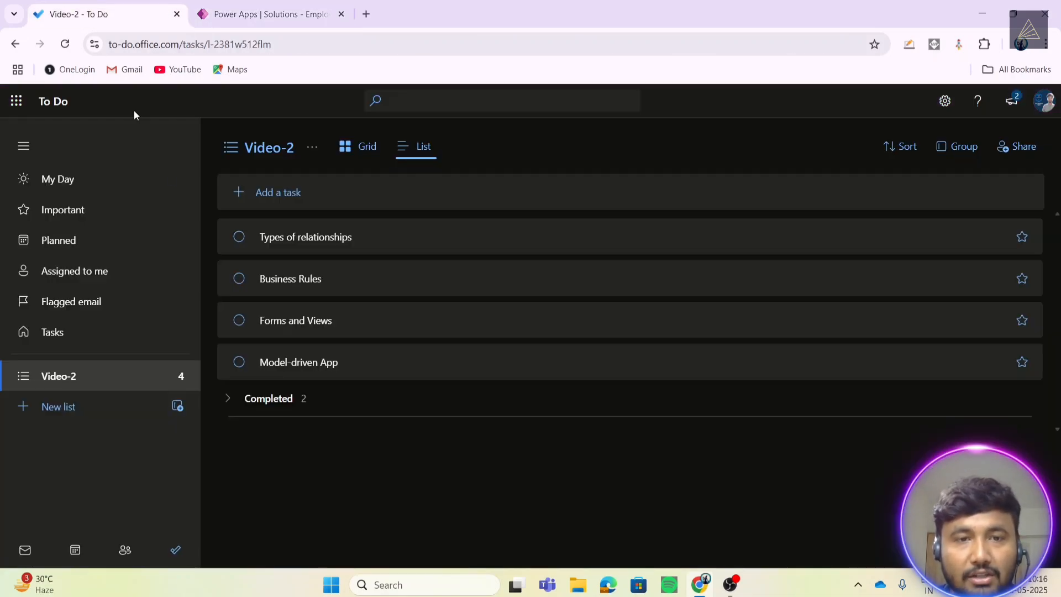
left_click(239, 238)
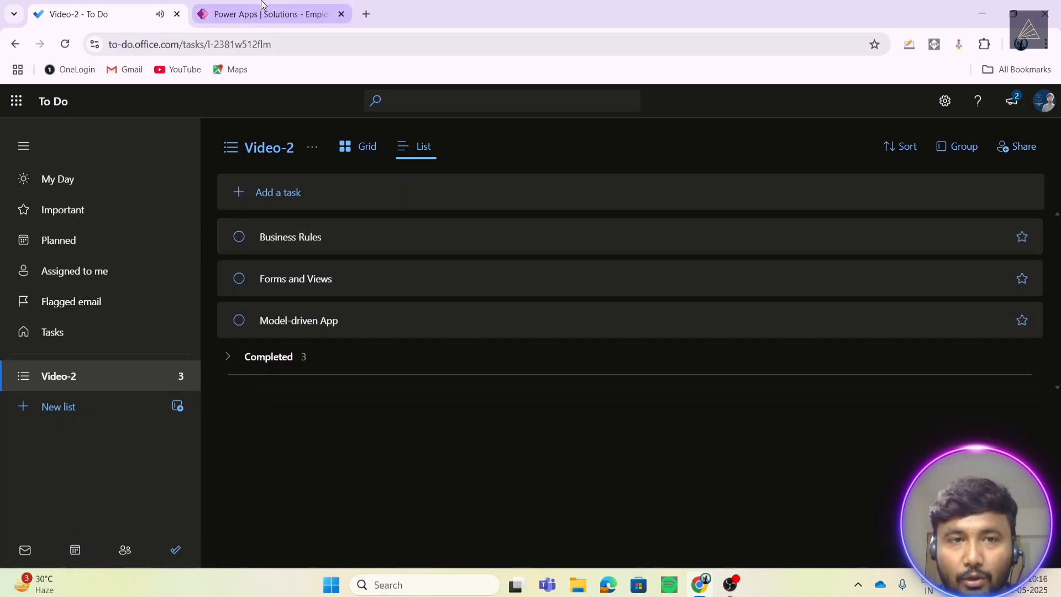
left_click(296, 12)
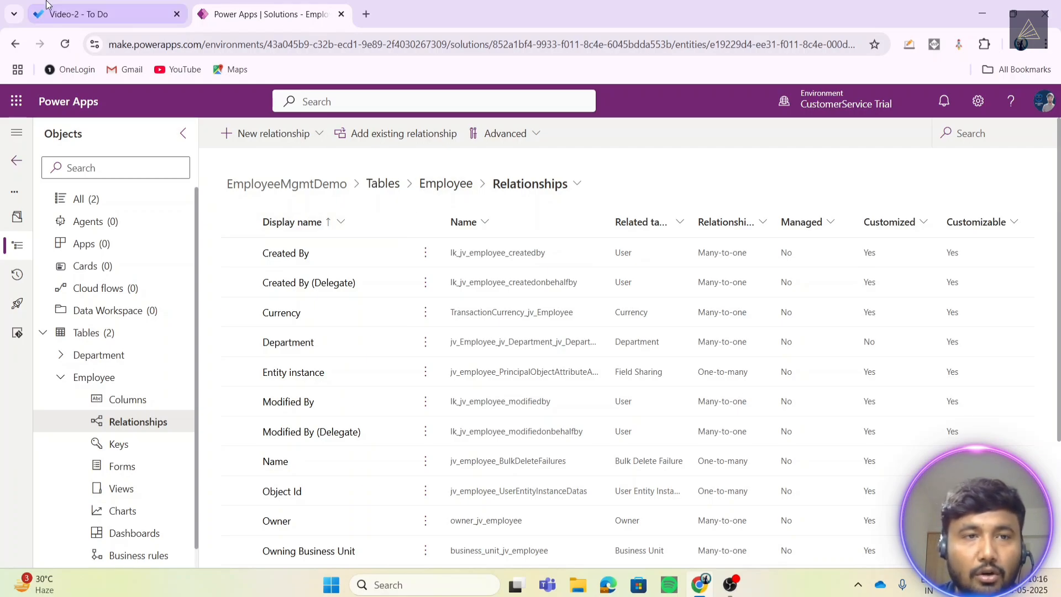
left_click(77, 14)
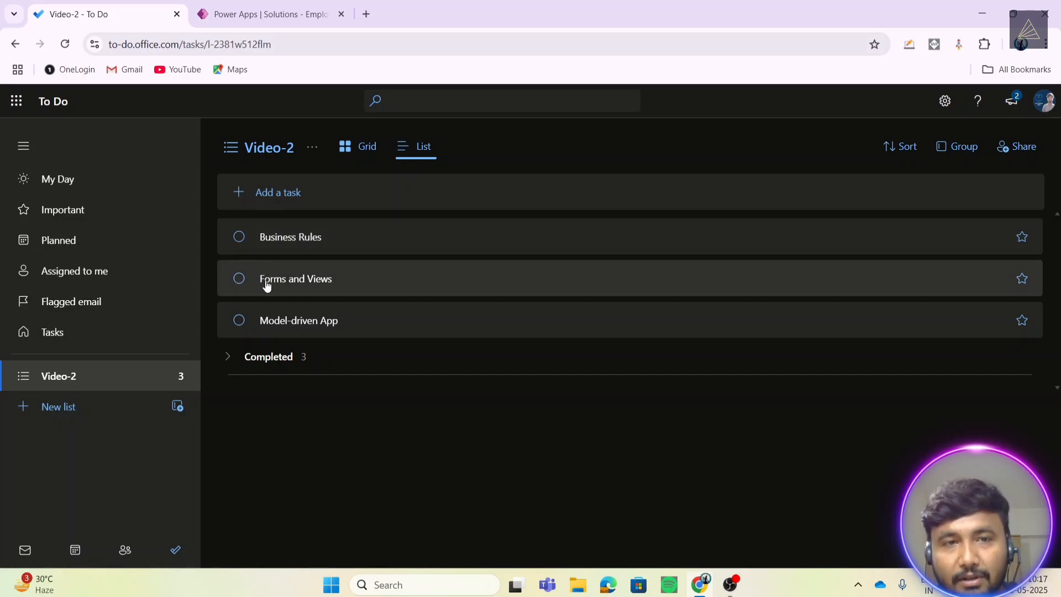
left_click(265, 14)
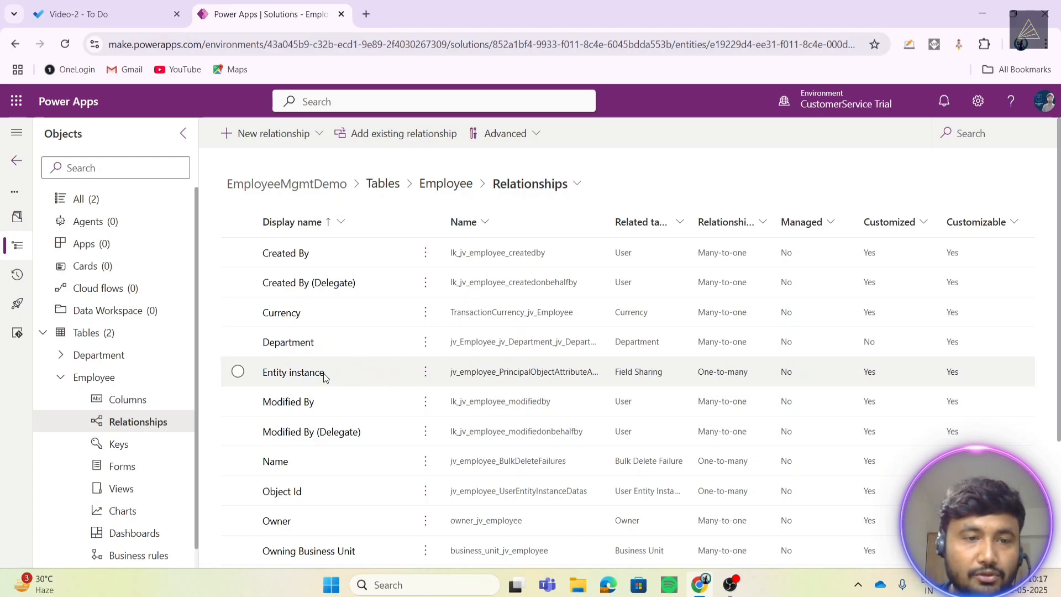
- Open the Employee table from Tables and show its Forms list with Main, Quick View and Card forms
scroll(96, 423, "down", 1)
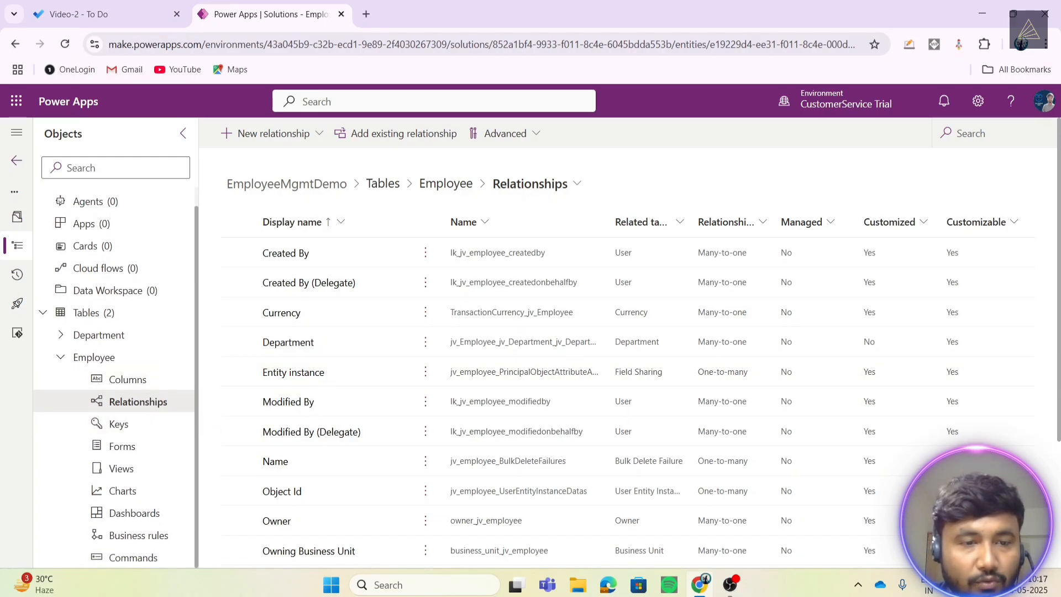
left_click(61, 358)
left_click(63, 377)
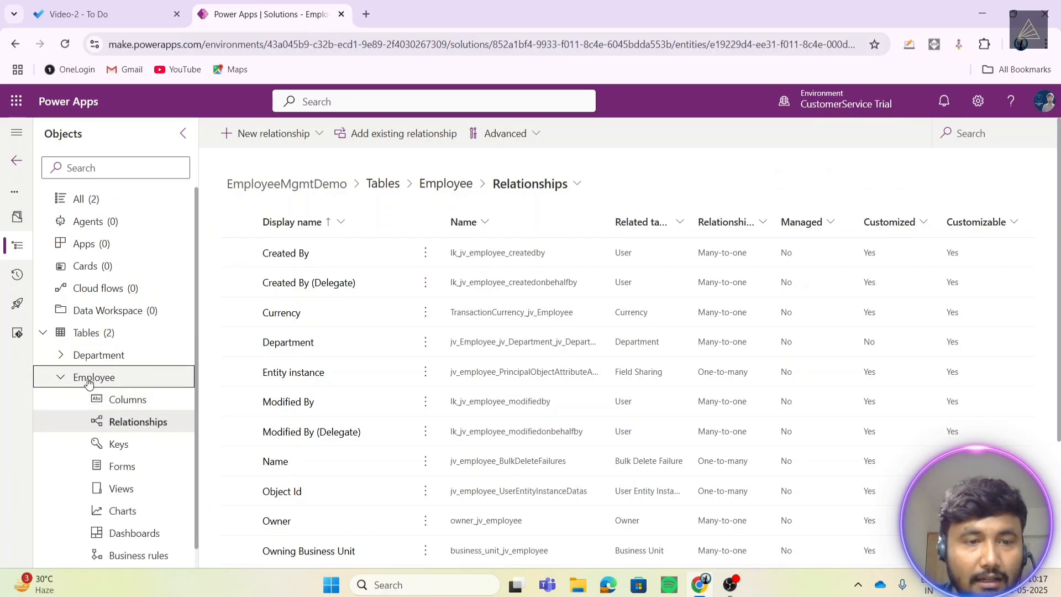
left_click(92, 331)
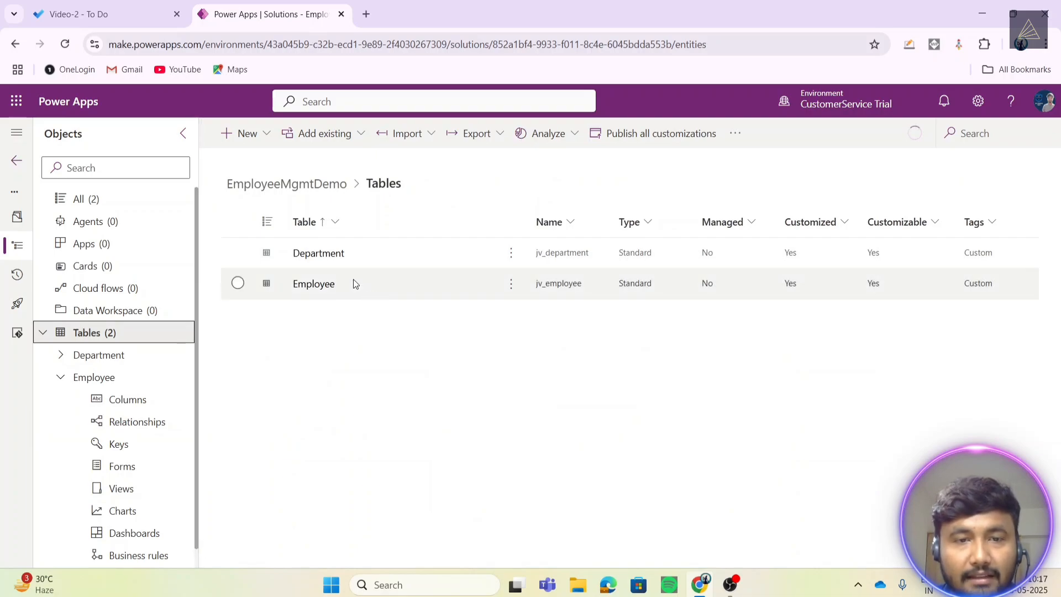
left_click(663, 294)
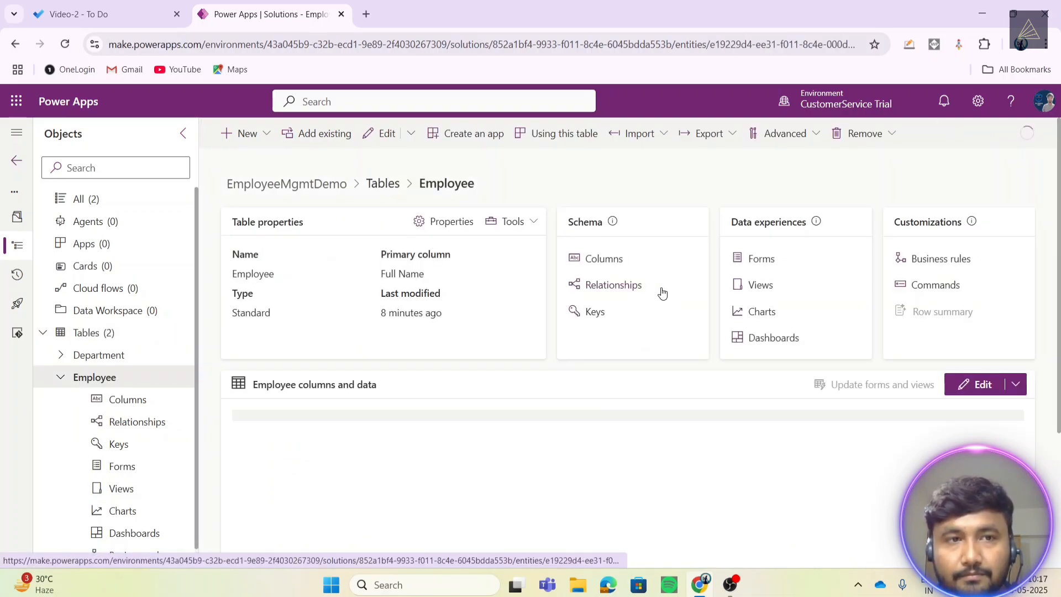
left_click(760, 259)
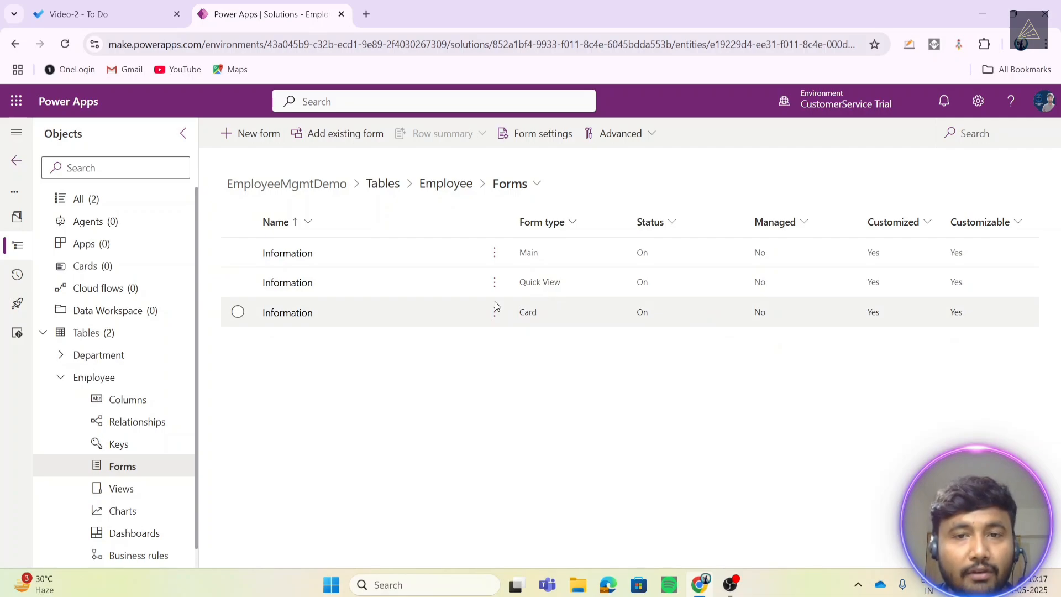
- Open the Employee Information main form and review its General fields, Full Name through Employment Type
left_click(288, 254)
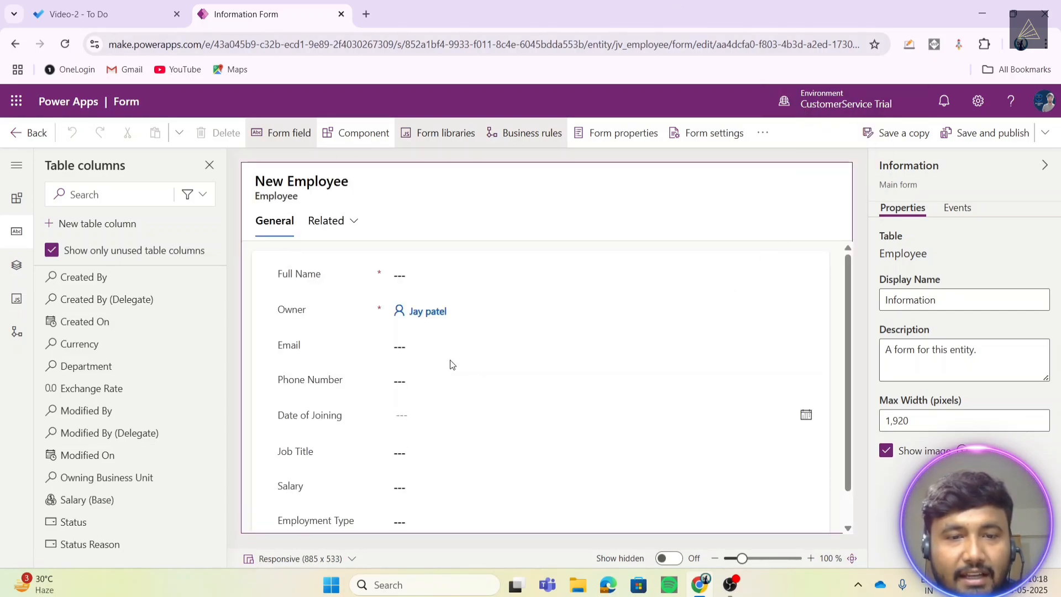
scroll(452, 369, "down", 1)
scroll(453, 366, "up", 1)
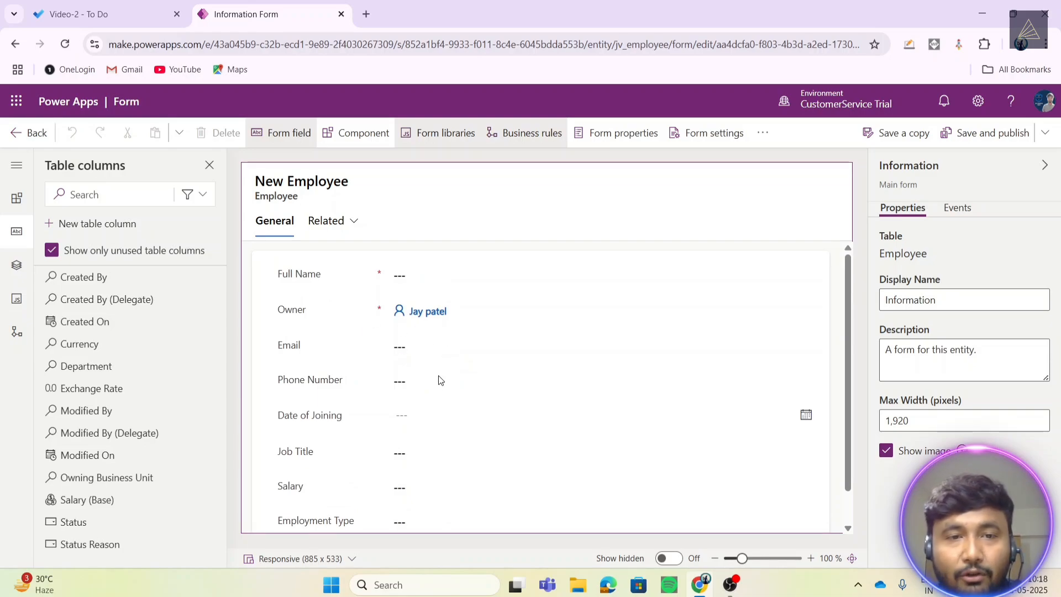
scroll(445, 325, "down", 1)
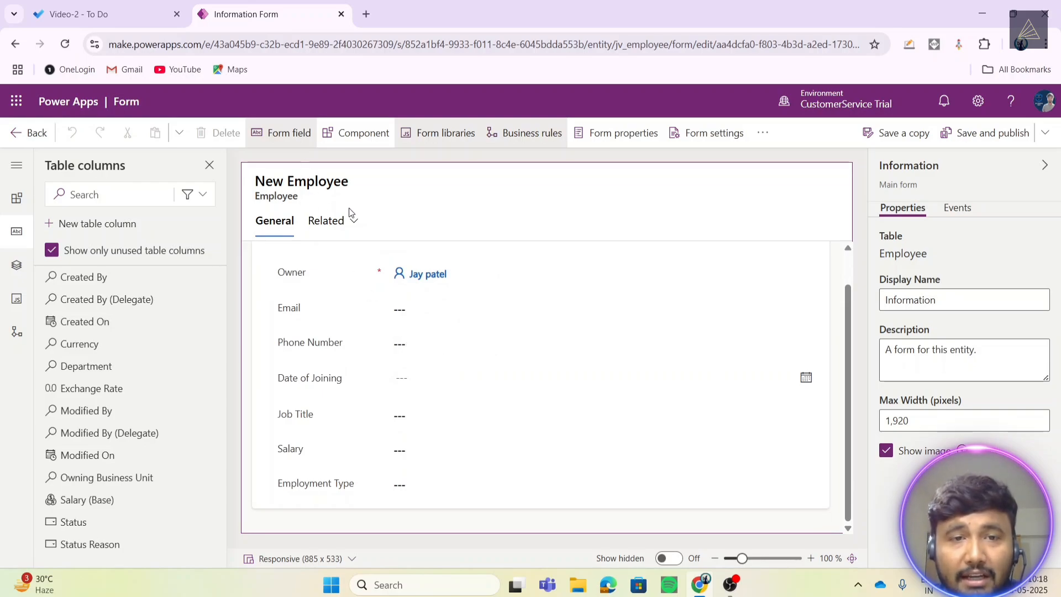
scroll(403, 349, "up", 1)
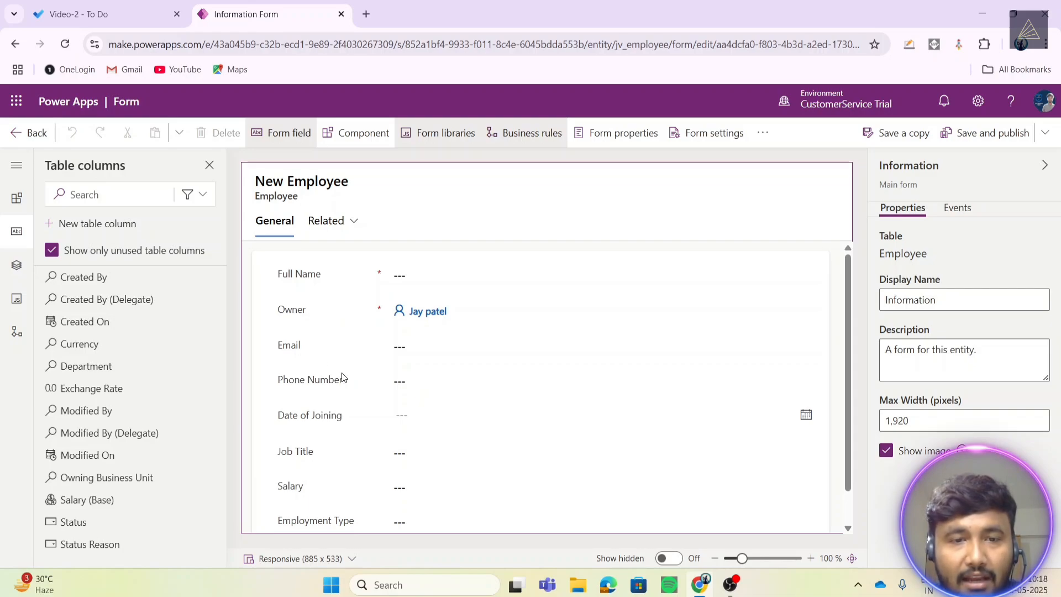
scroll(337, 392, "down", 1)
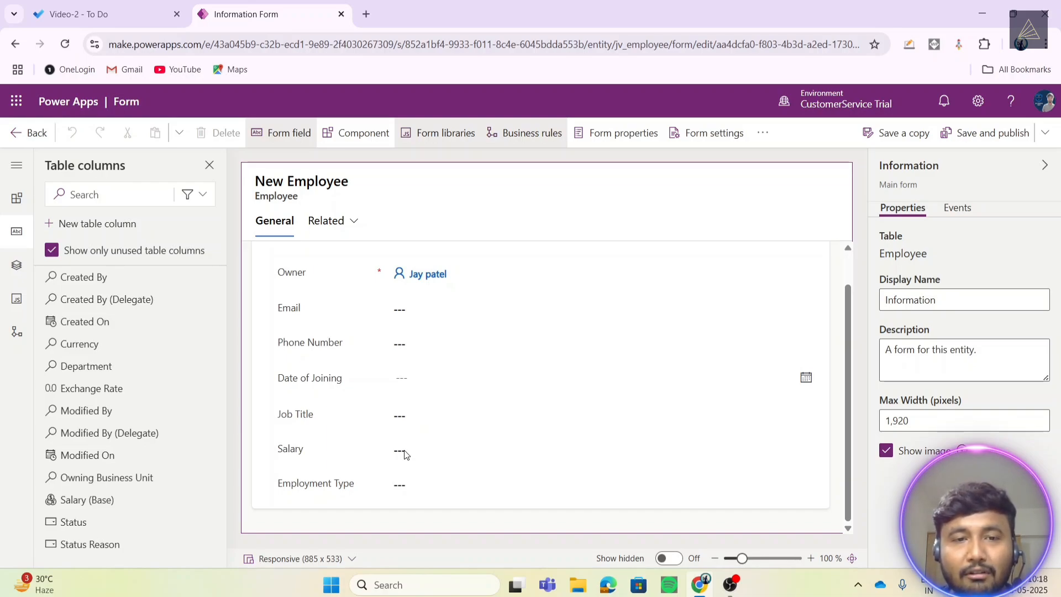
scroll(407, 446, "up", 1)
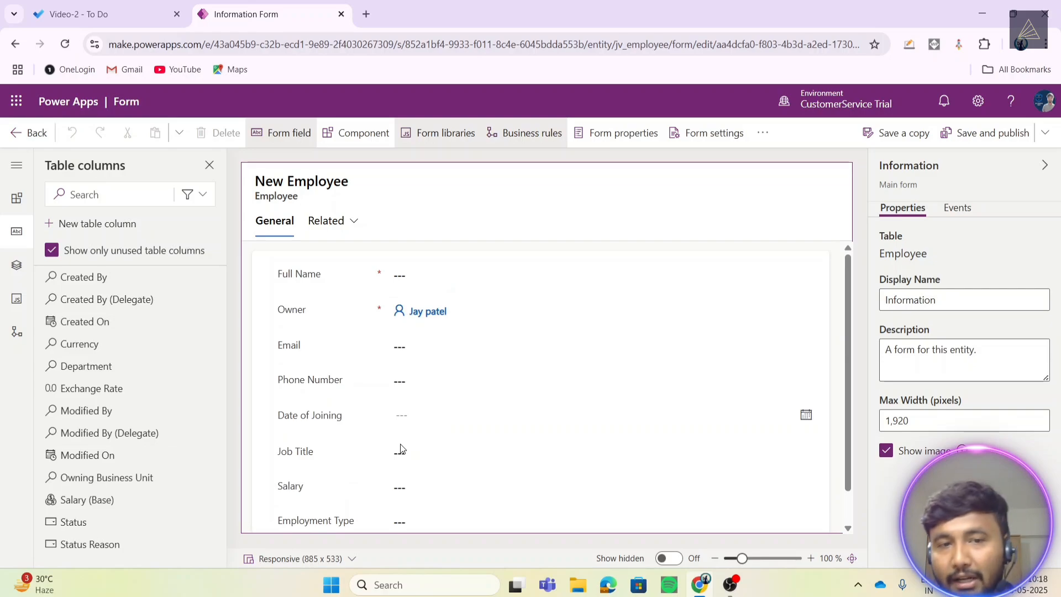
scroll(402, 432, "down", 1)
scroll(400, 430, "up", 1)
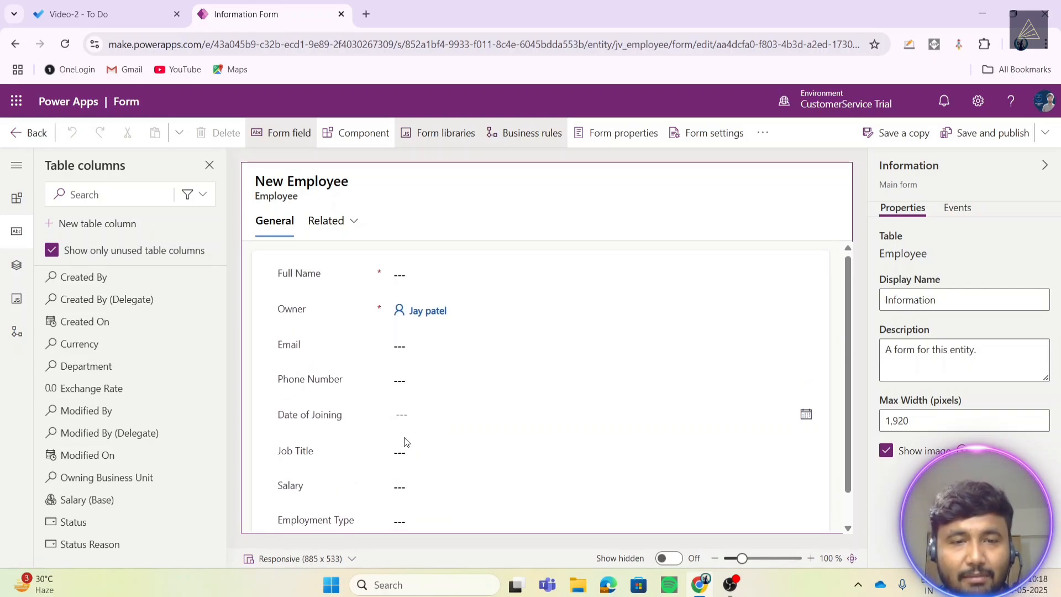
scroll(404, 442, "down", 1)
scroll(405, 442, "up", 1)
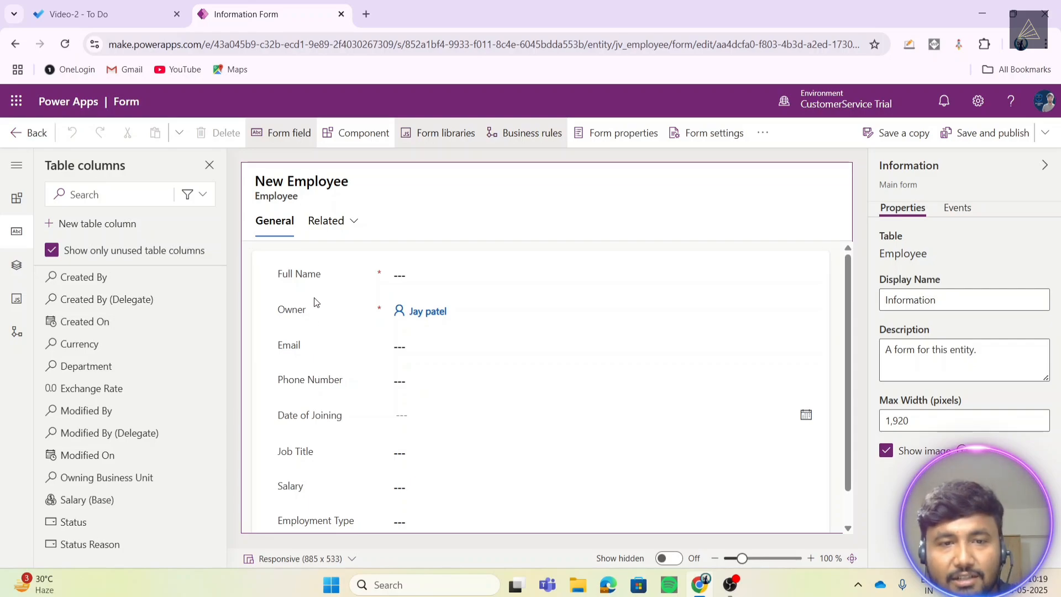
scroll(318, 390, "down", 1)
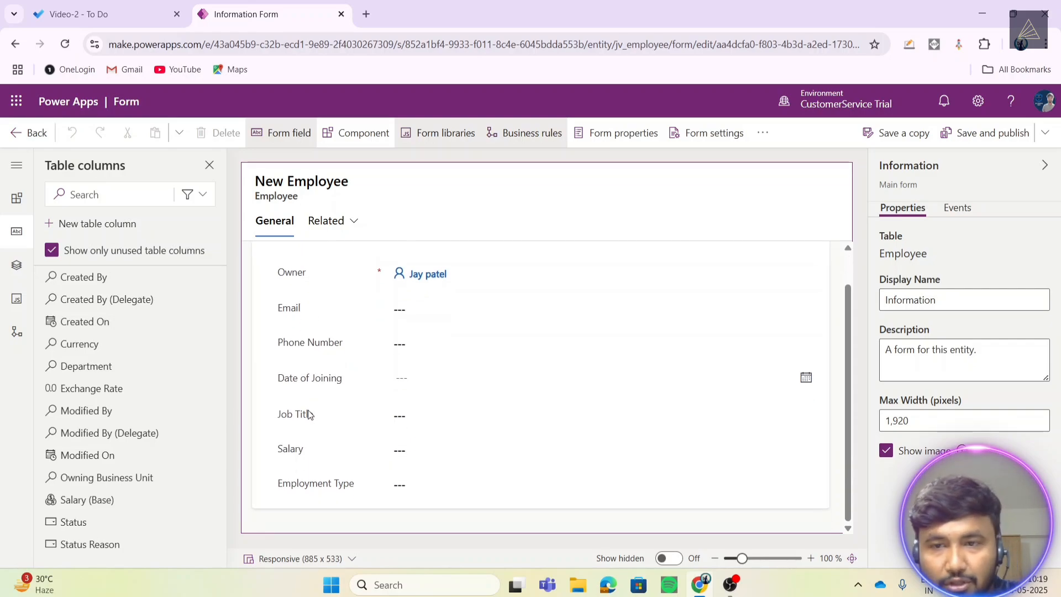
scroll(315, 390, "up", 1)
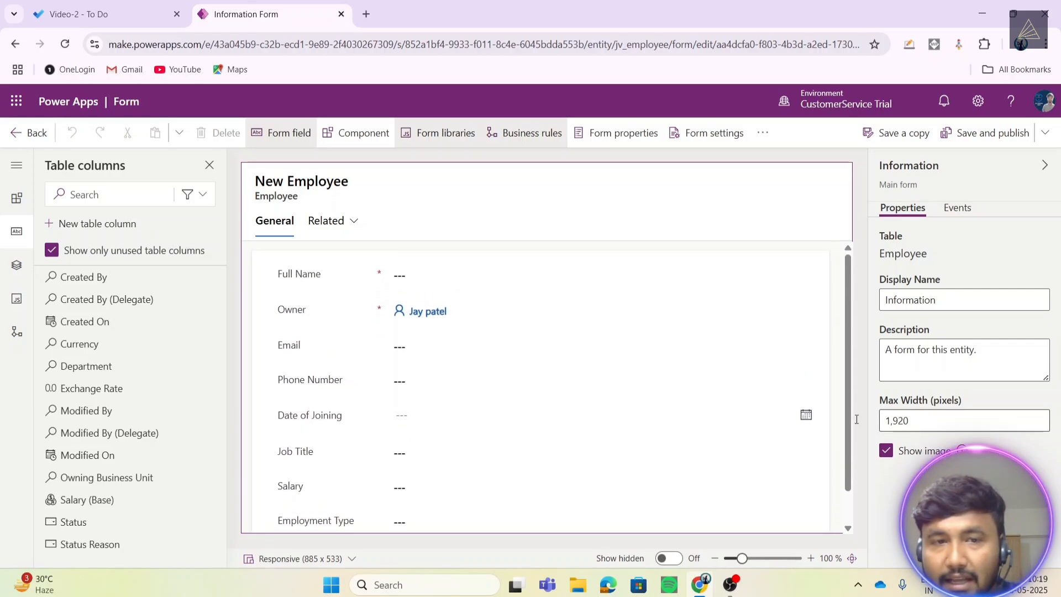
- Select the General section, show its label, and set its Name to Personal Details
left_click(275, 221)
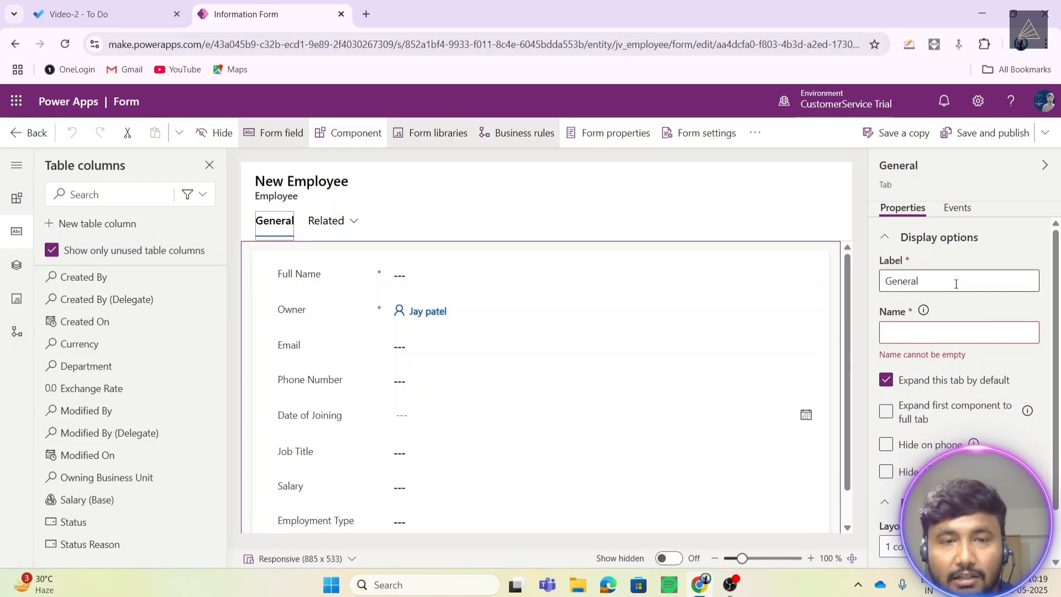
left_click(695, 200)
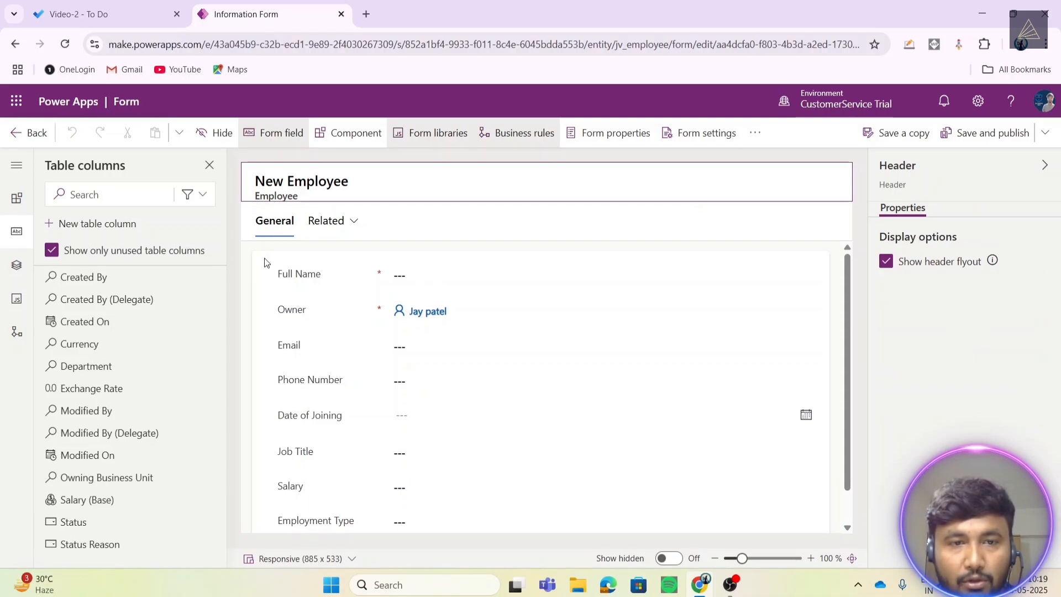
left_click(276, 268)
left_click(282, 338)
scroll(310, 372, "down", 1)
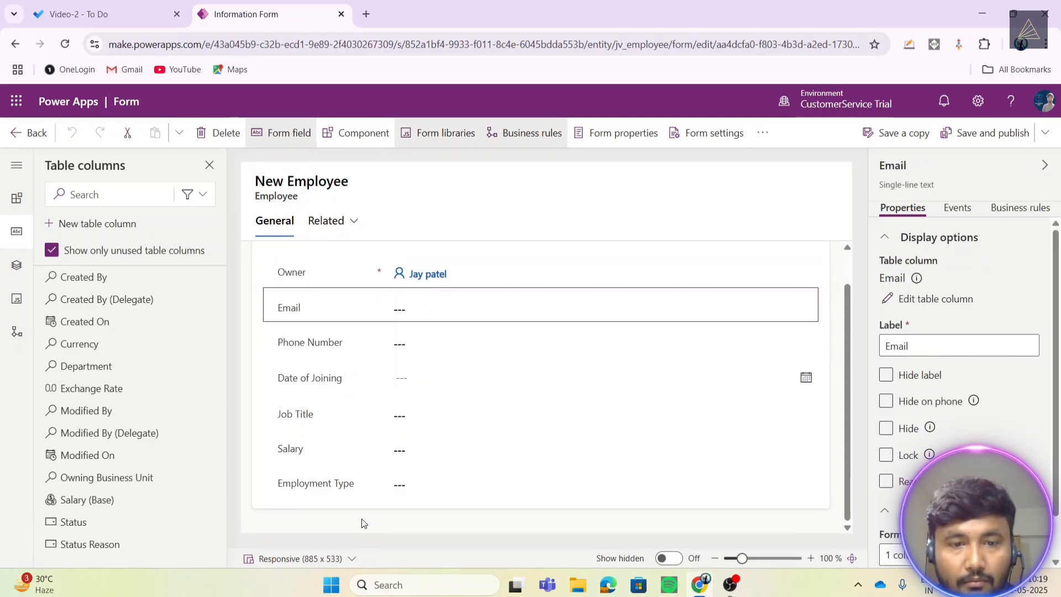
left_click(369, 504)
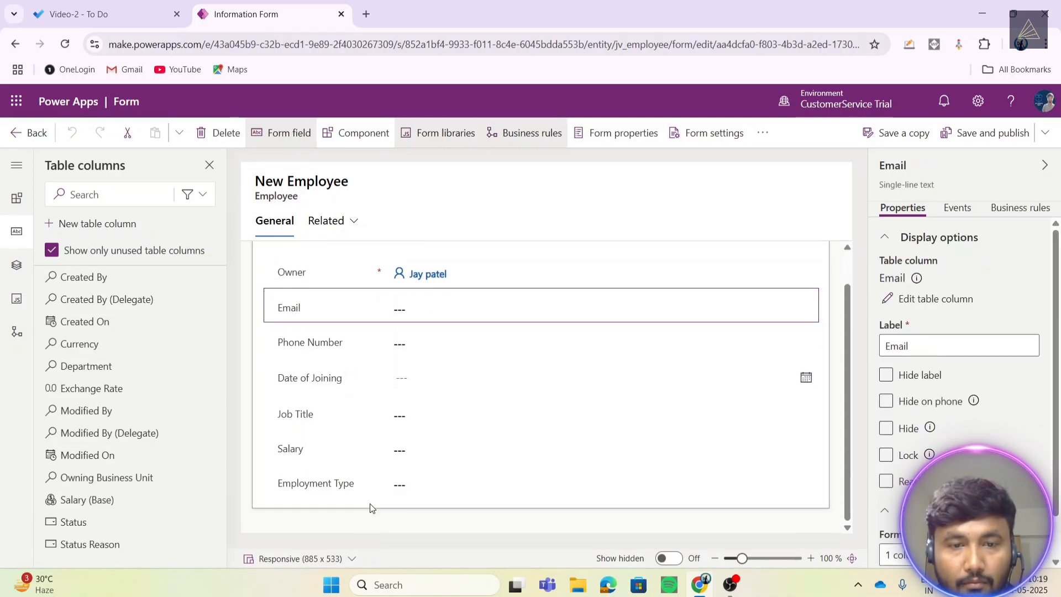
left_click(887, 381)
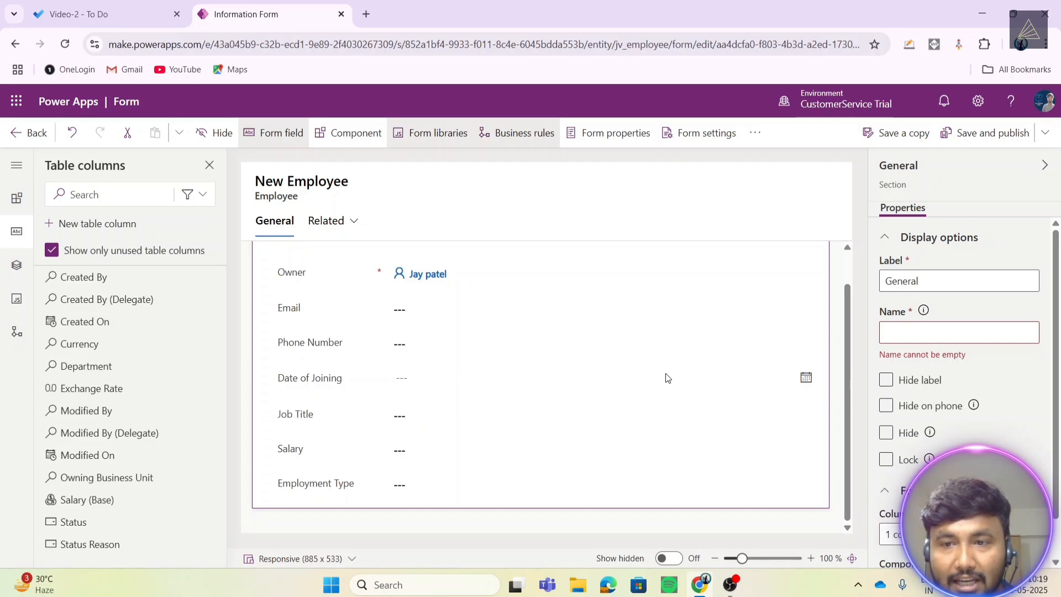
scroll(668, 378, "up", 2)
scroll(966, 315, "down", 1)
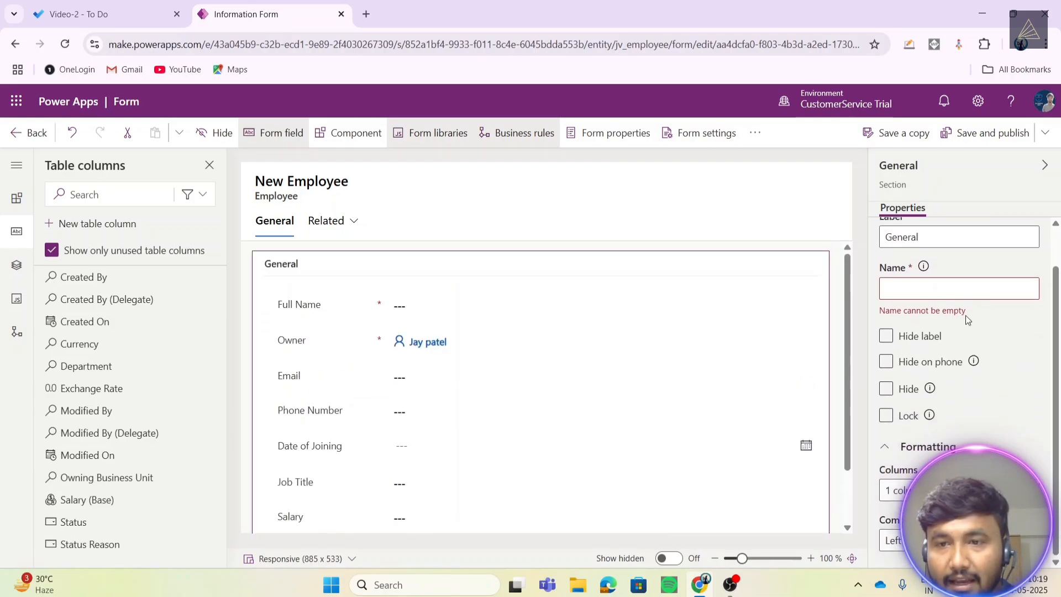
left_click(931, 293)
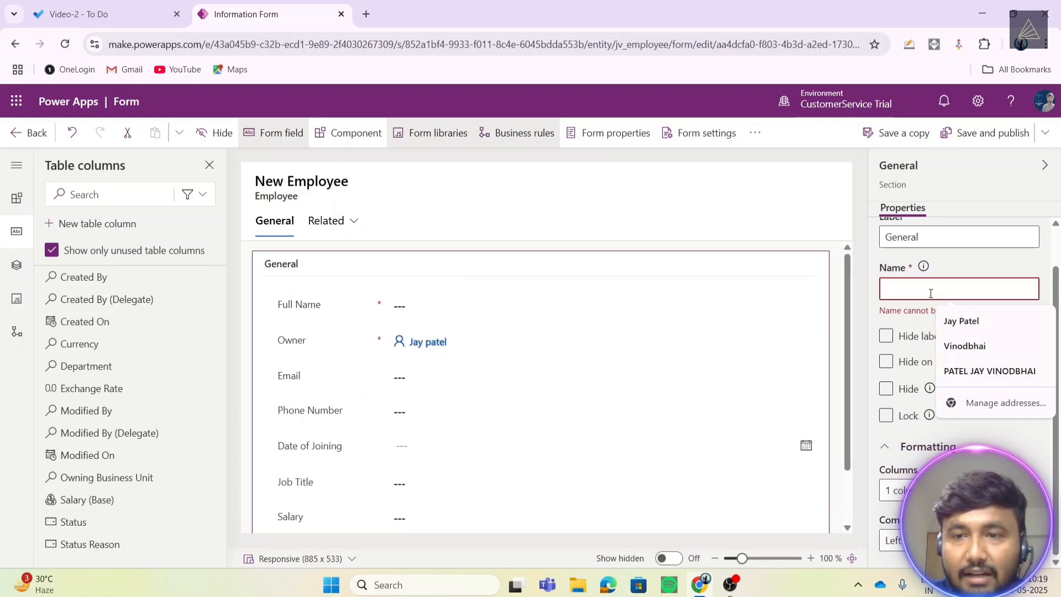
type("Personal")
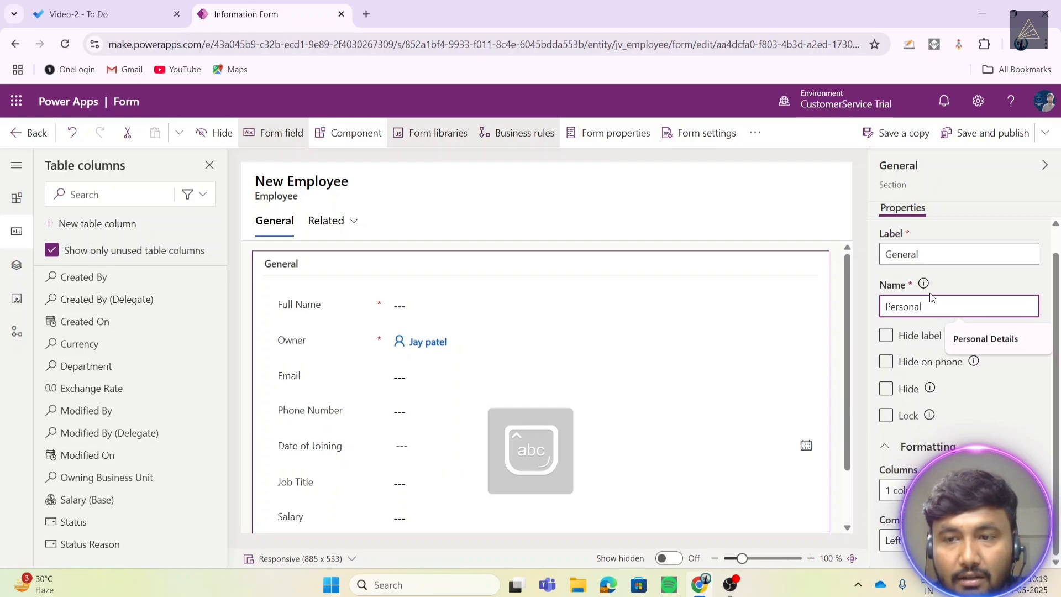
type(" Details")
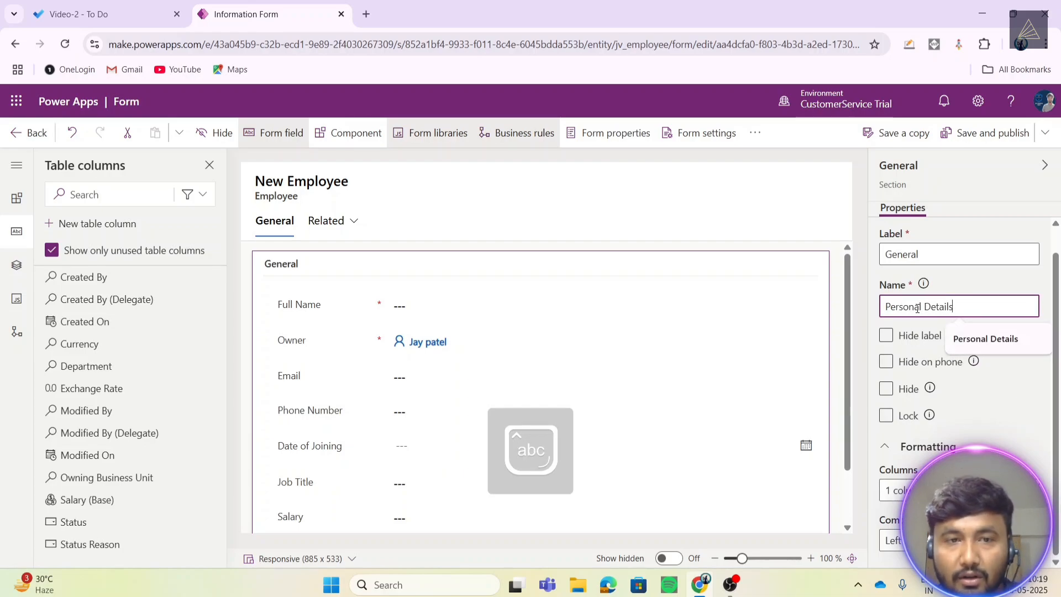
left_click(873, 314)
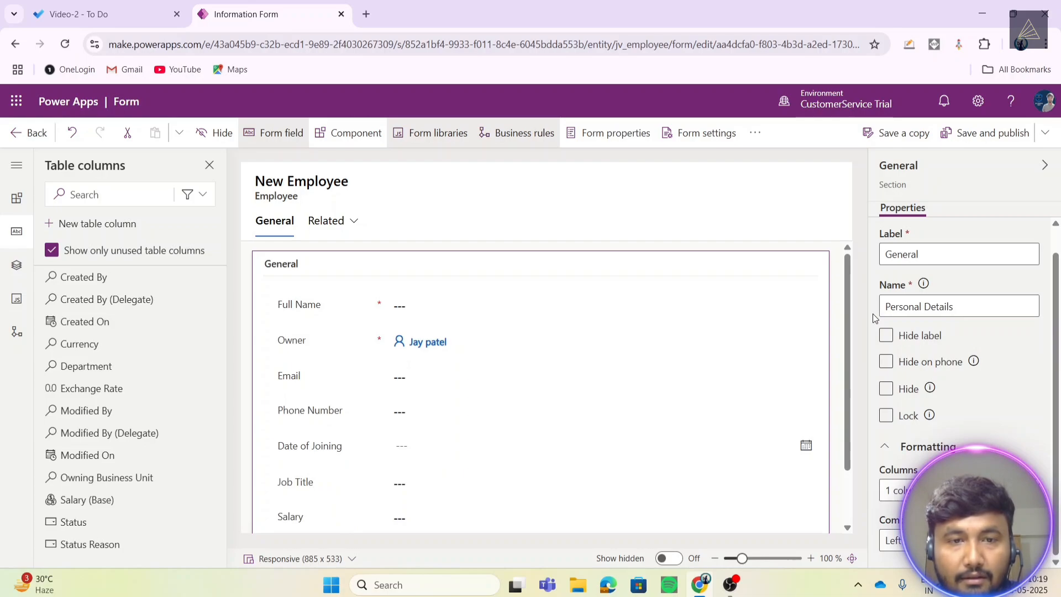
- Change the section's label from General to Personal Information
scroll(981, 317, "up", 1)
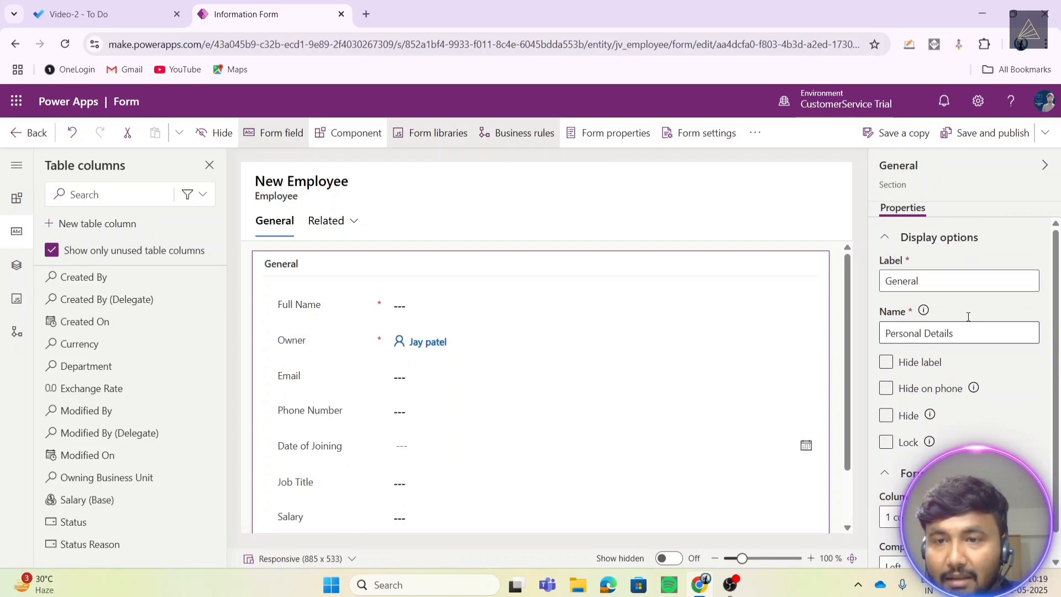
left_click(940, 275)
key("ctrl+a")
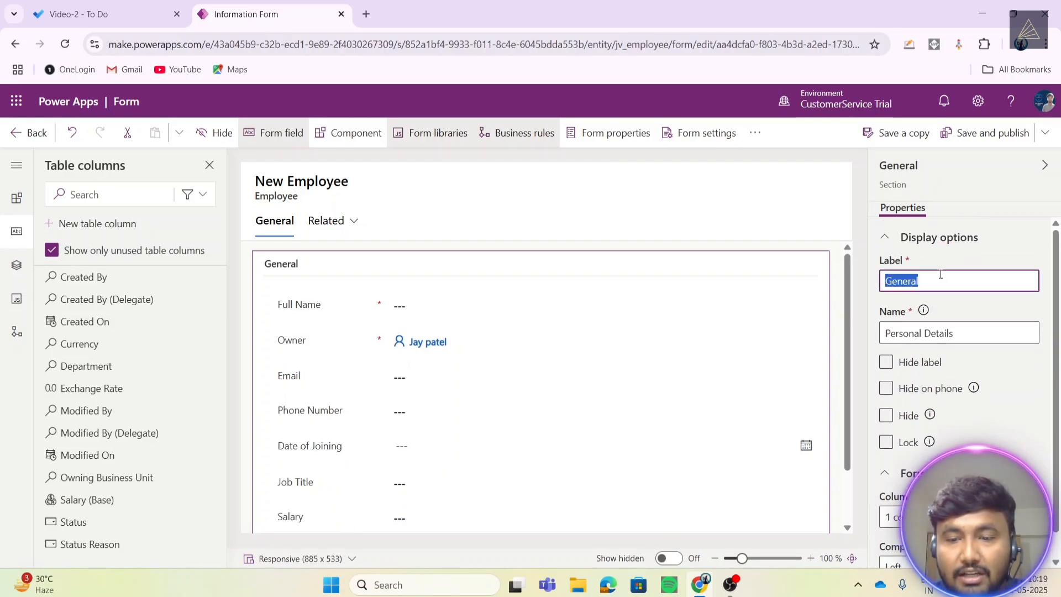
key("BackSpace")
type("Person")
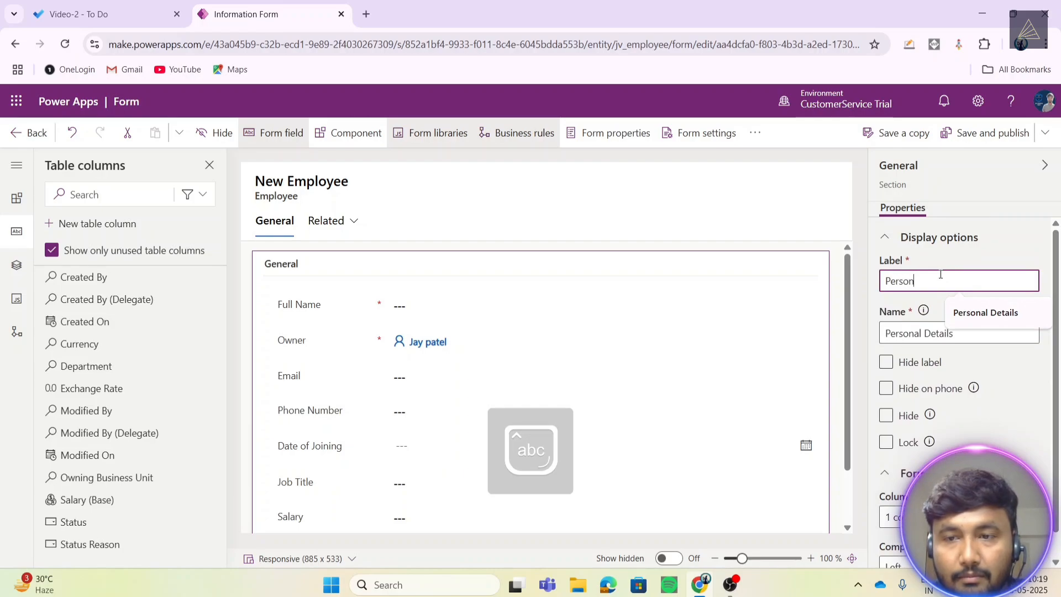
type("al In")
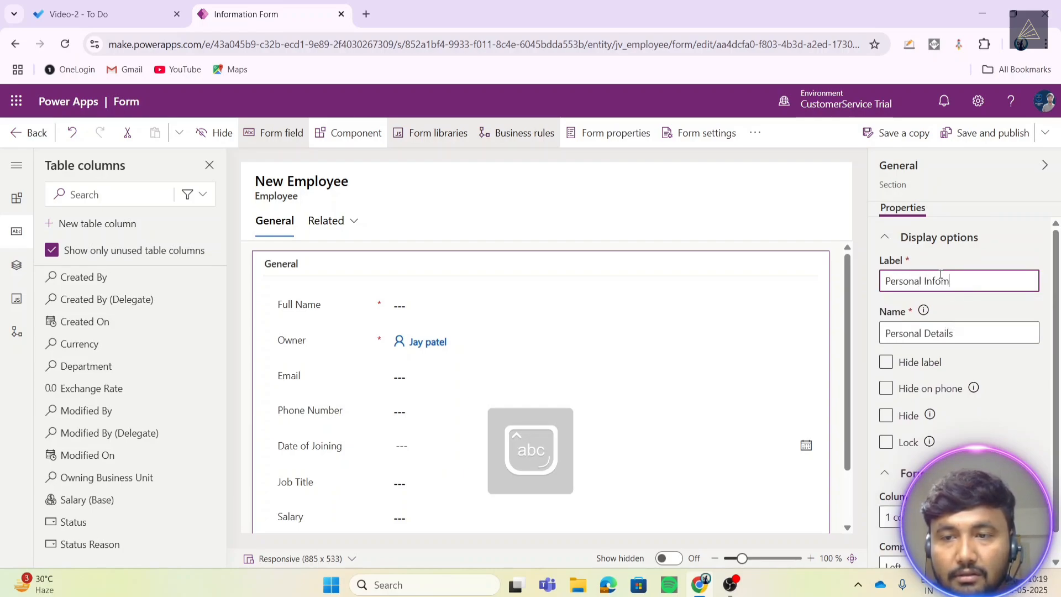
type("formation")
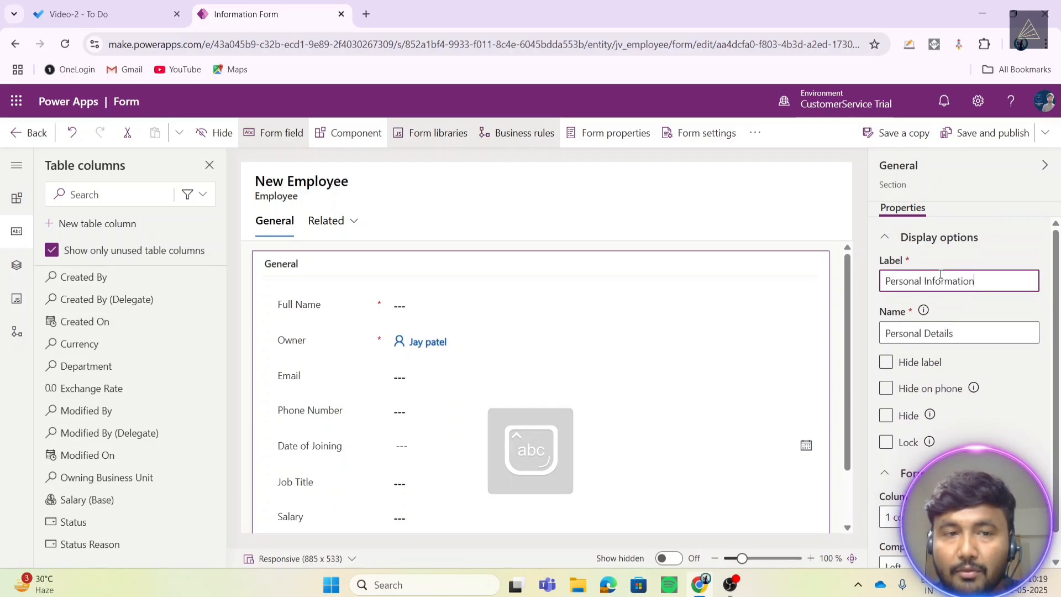
left_click(857, 291)
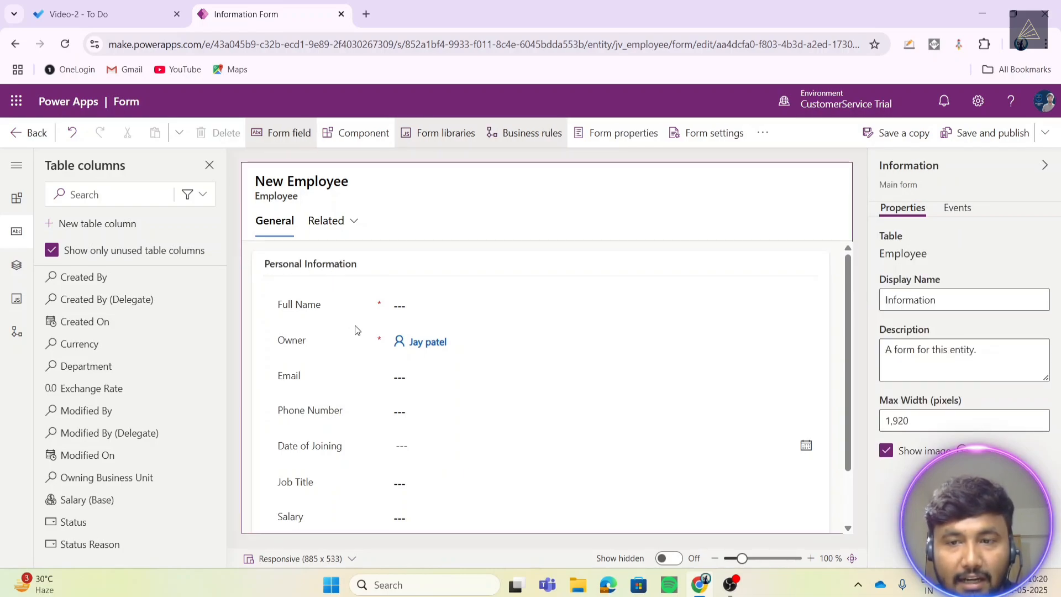
scroll(358, 362, "down", 2)
- Delete the Date of Joining and Job Title fields from Personal Information
scroll(360, 367, "up", 2)
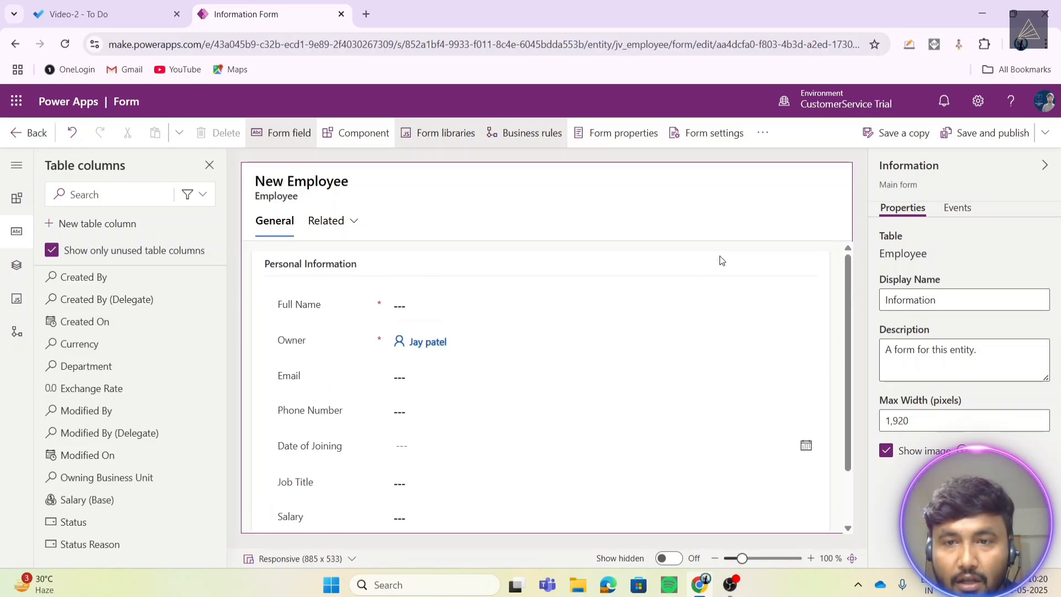
left_click(722, 260)
scroll(436, 359, "down", 2)
scroll(456, 363, "up", 2)
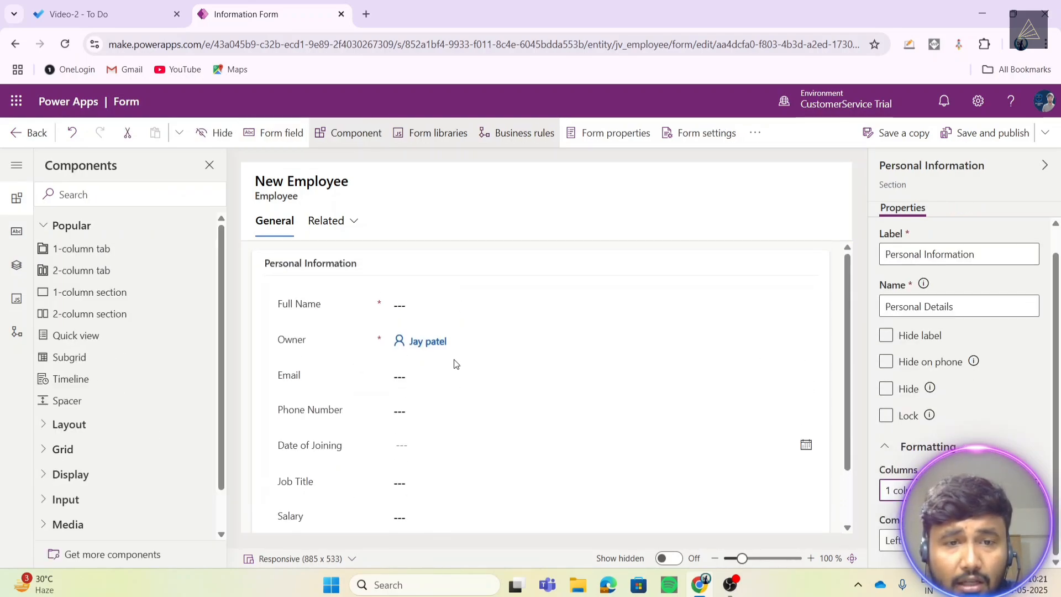
scroll(420, 351, "down", 2)
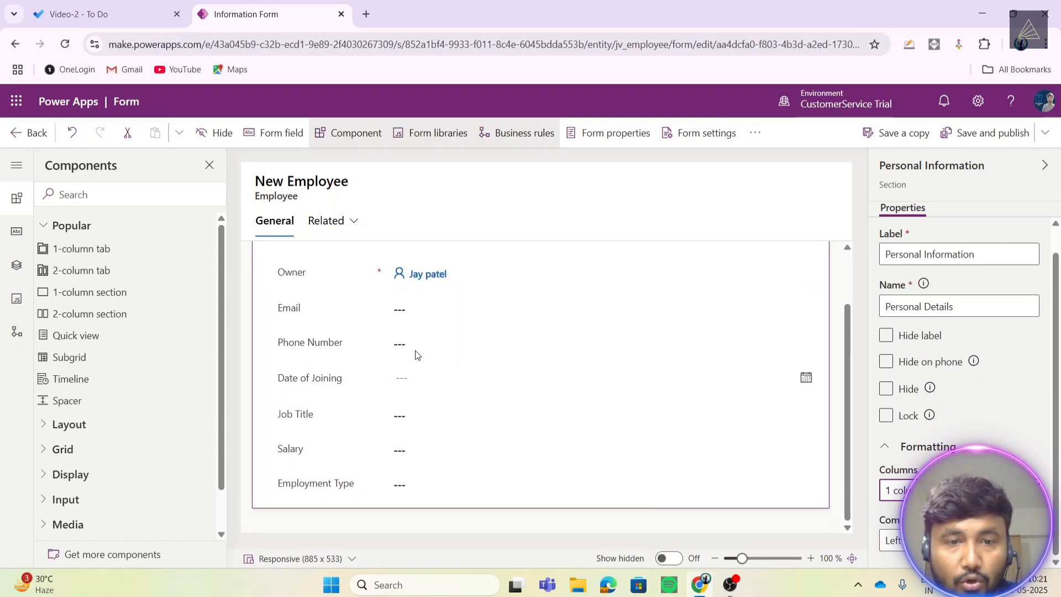
scroll(357, 344, "up", 2)
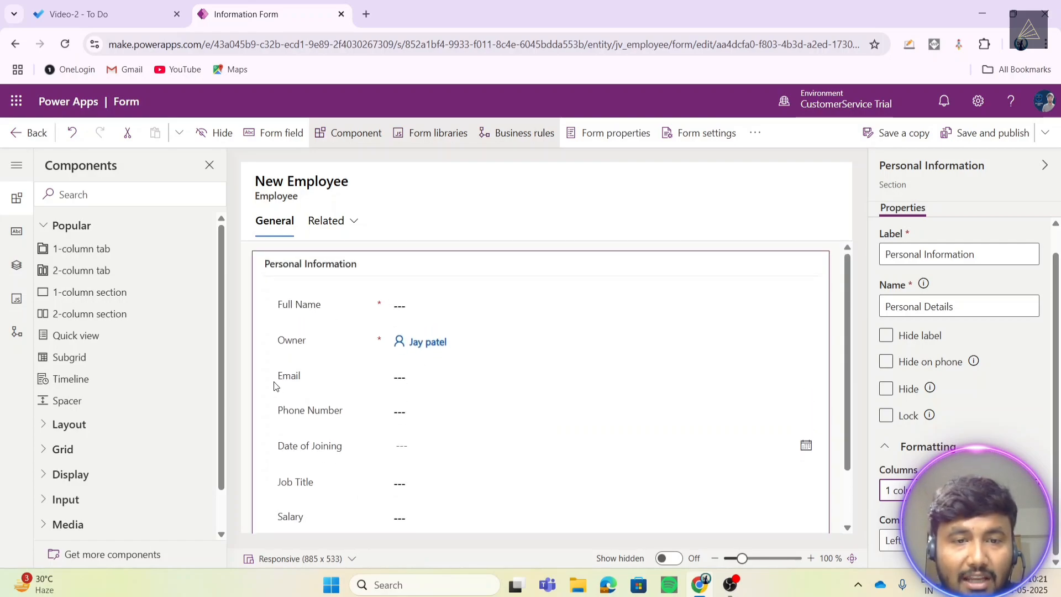
scroll(399, 417, "down", 2)
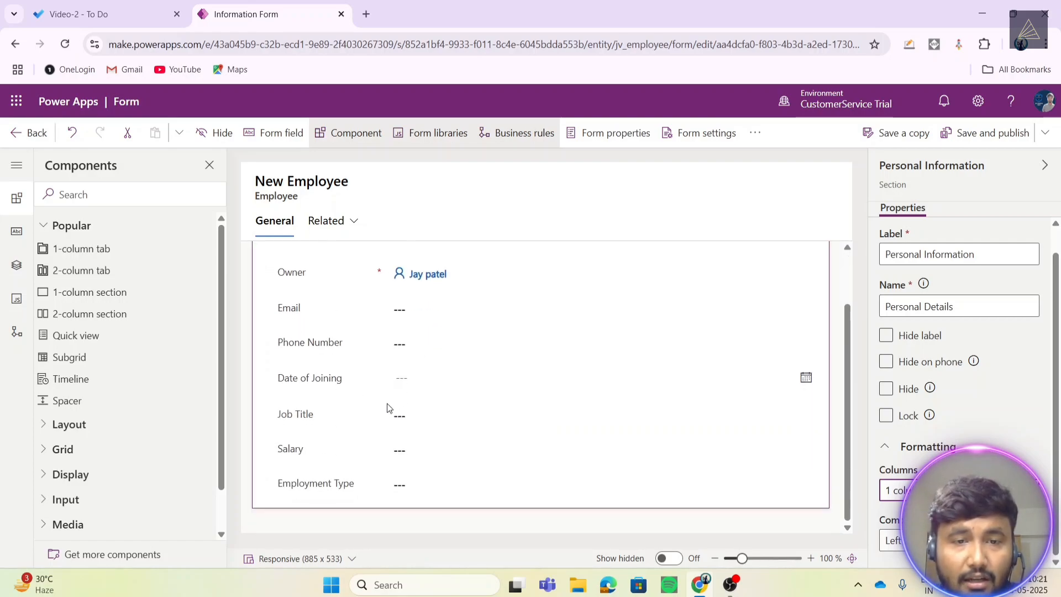
left_click(325, 384)
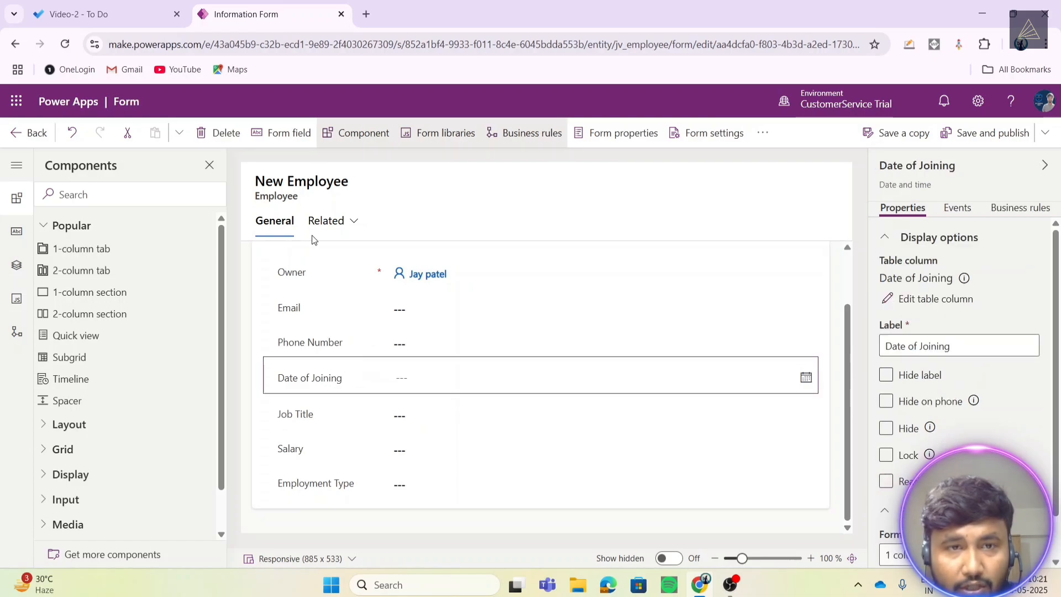
left_click(310, 343)
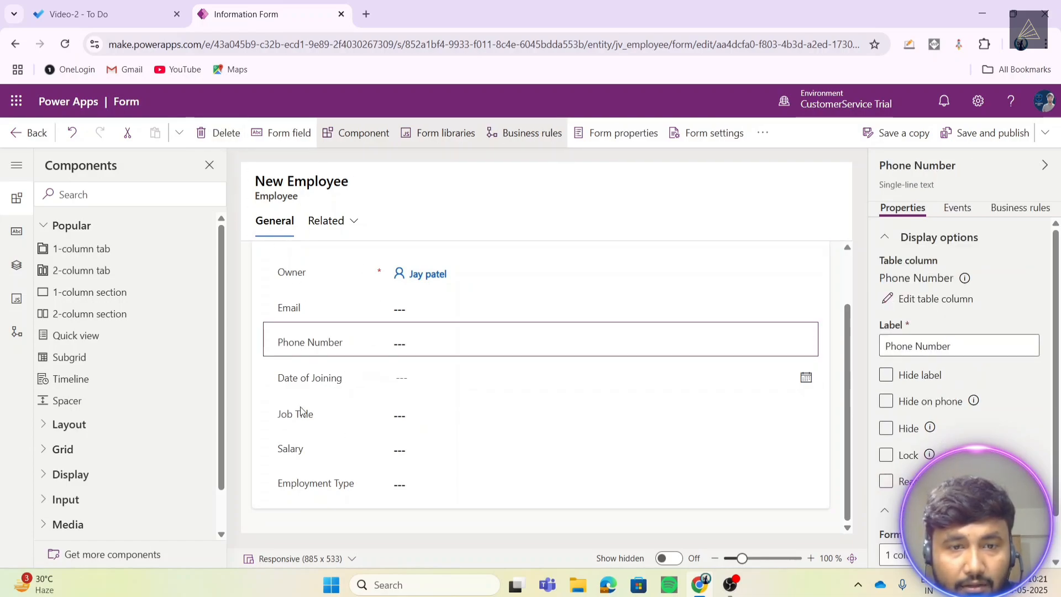
scroll(302, 411, "up", 1)
left_click(335, 402)
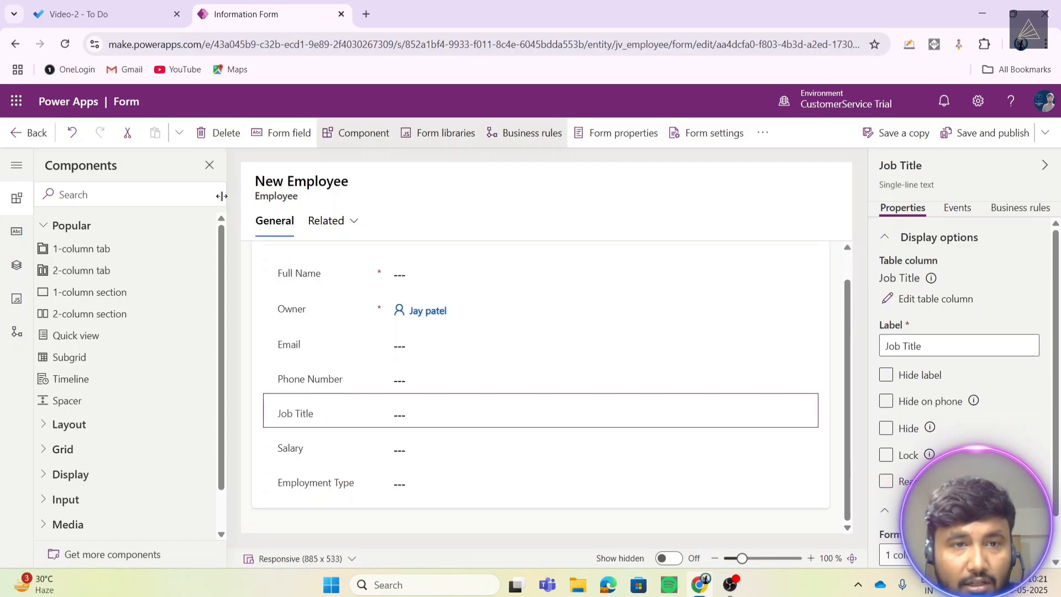
left_click(381, 377)
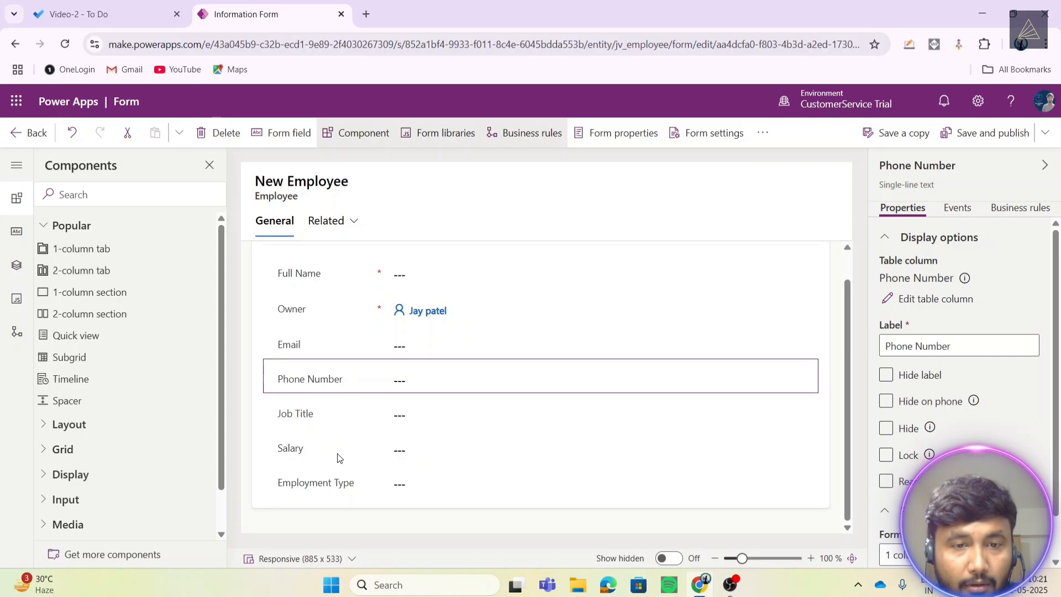
- Delete the Salary and Employment Type fields, leaving Full Name, Owner, Email and Phone Number
left_click(302, 447)
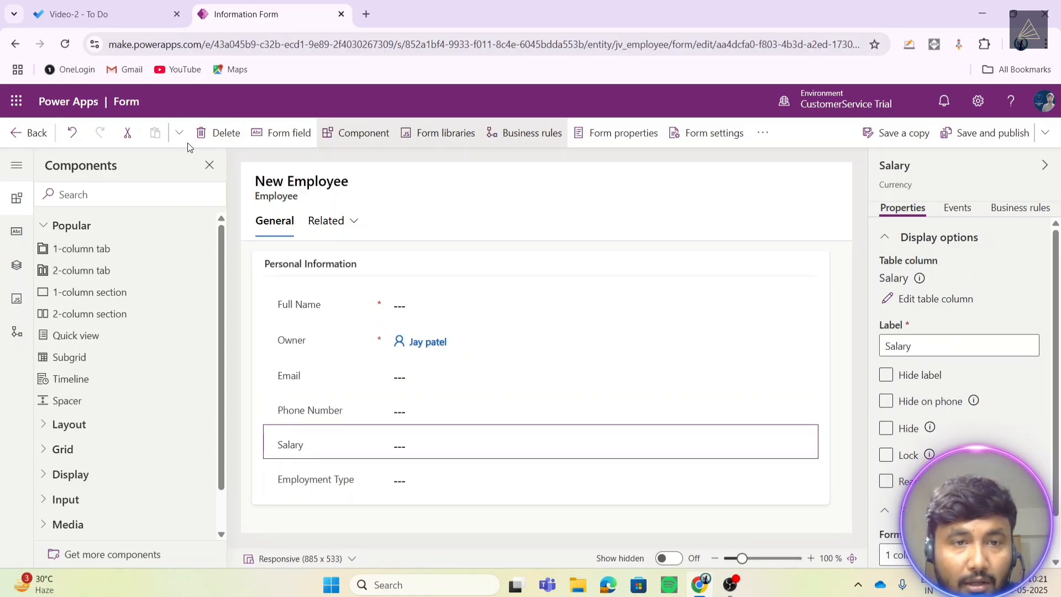
left_click(211, 131)
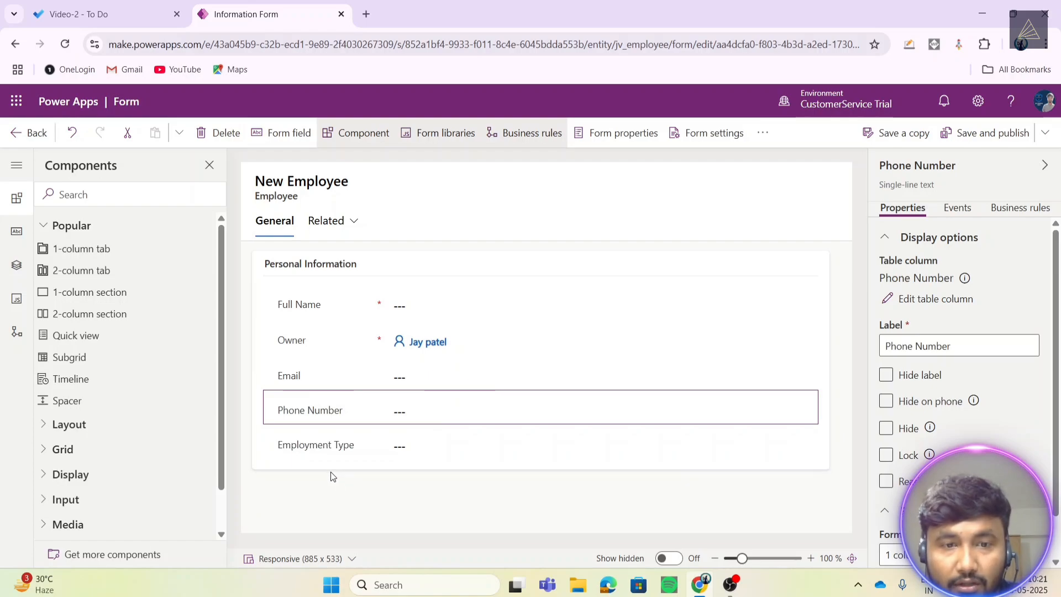
left_click(326, 437)
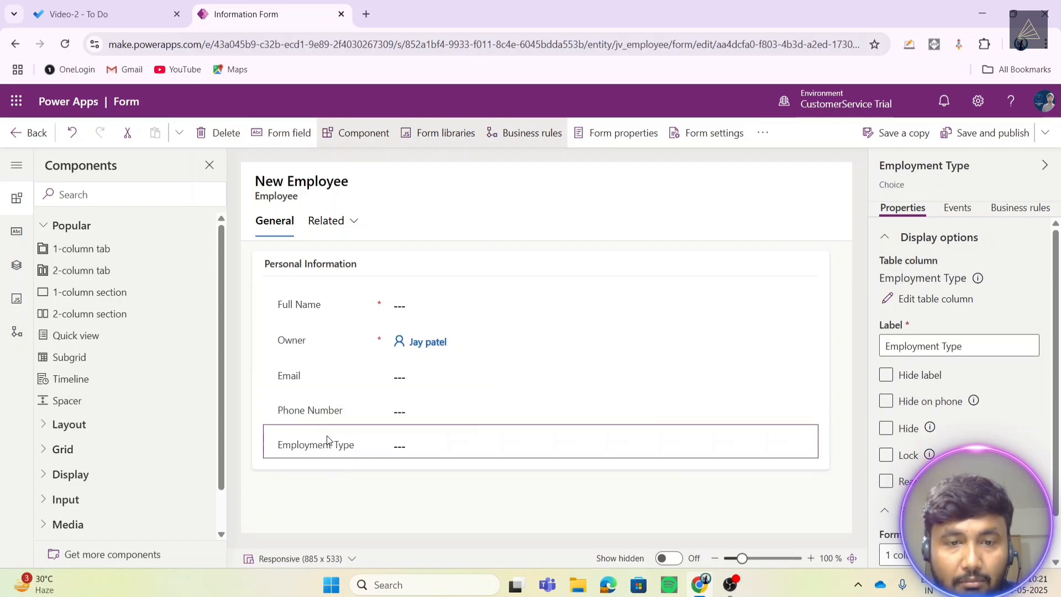
left_click(218, 137)
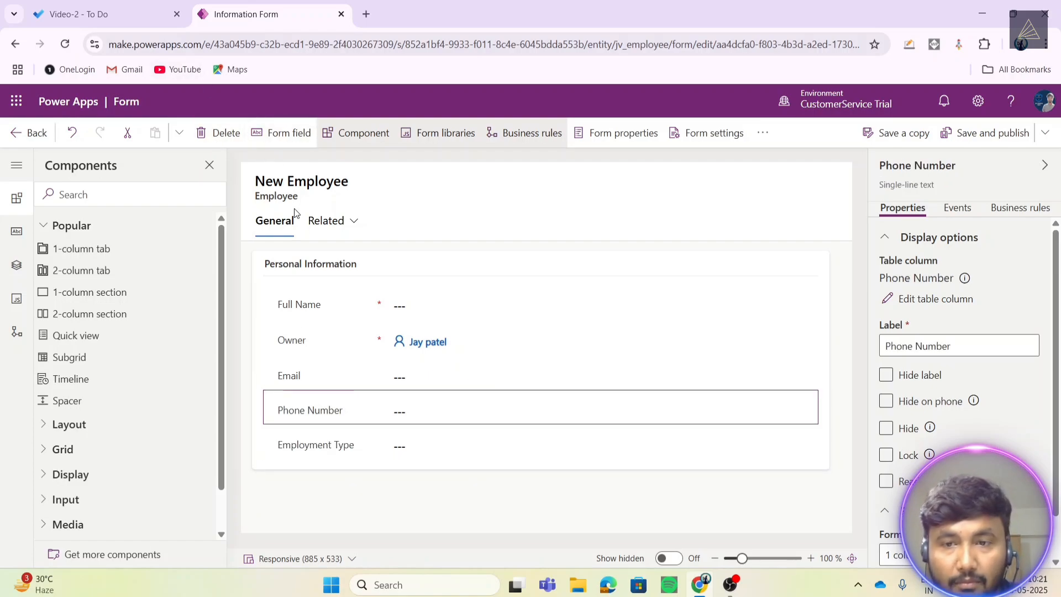
left_click(464, 501)
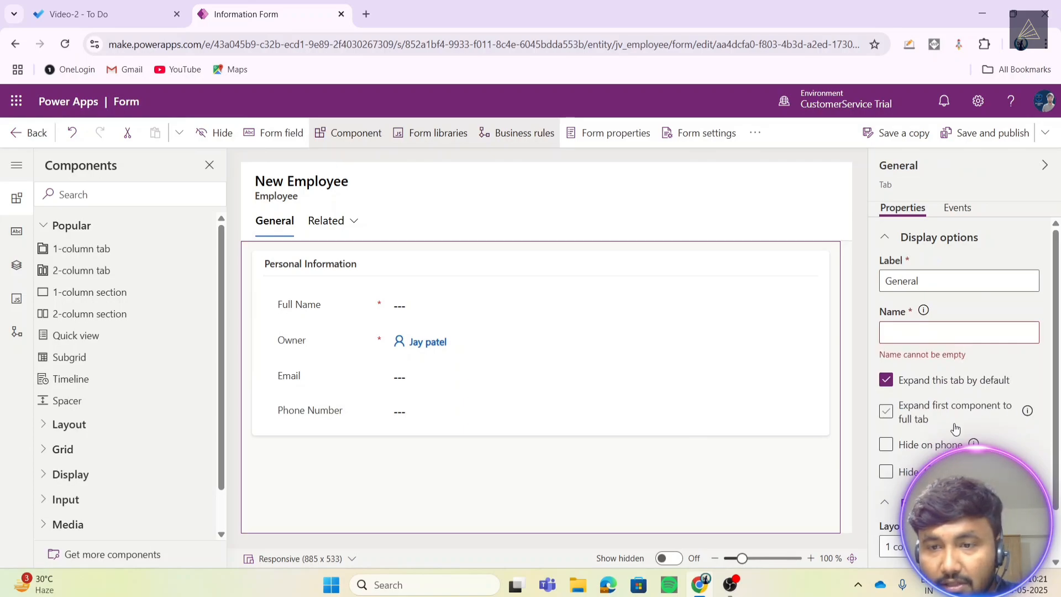
scroll(953, 417, "down", 1)
scroll(941, 365, "up", 1)
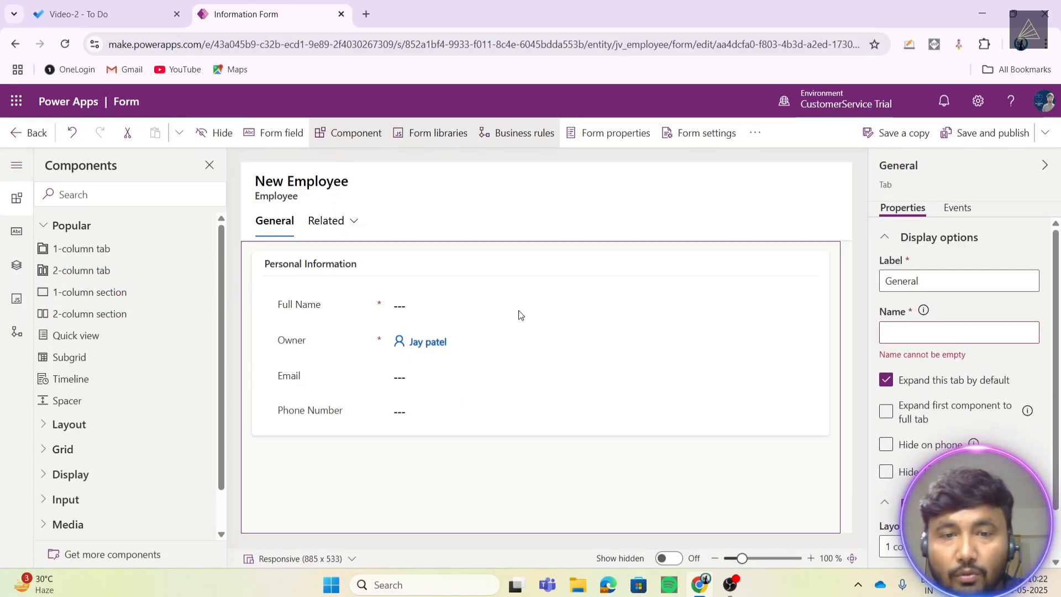
scroll(140, 331, "down", 1)
- Add a one-column section below Personal Information and label it Job Information
scroll(144, 331, "up", 1)
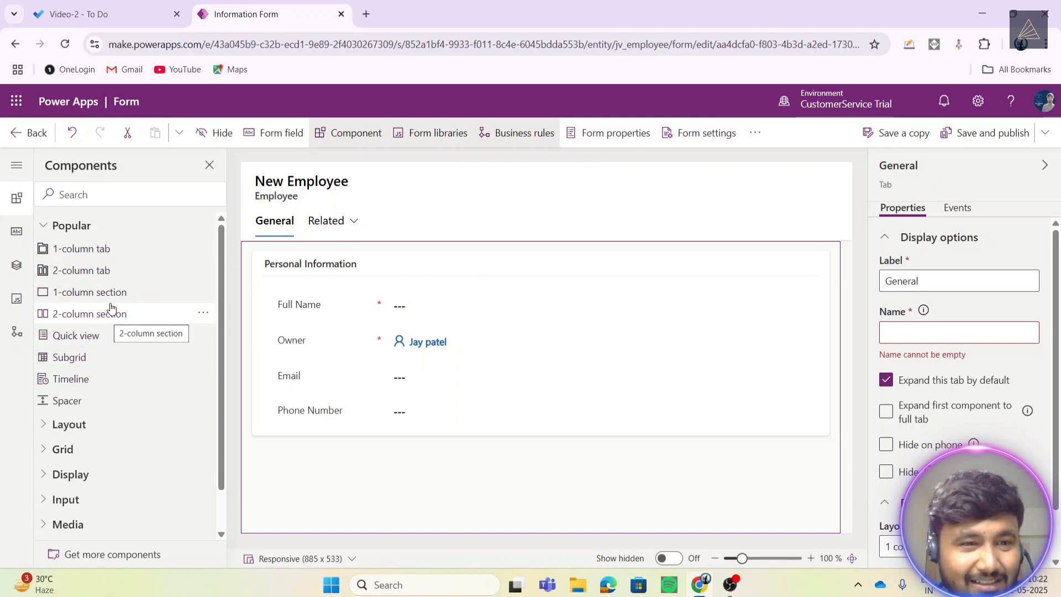
left_click_drag(108, 292, 315, 448)
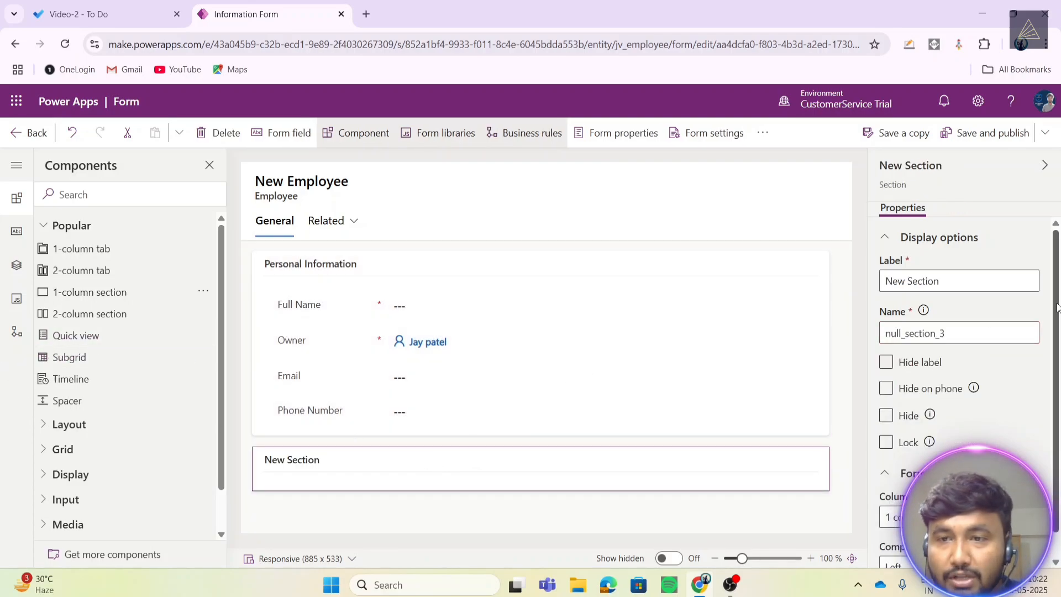
left_click(958, 279)
key("ctrl+a")
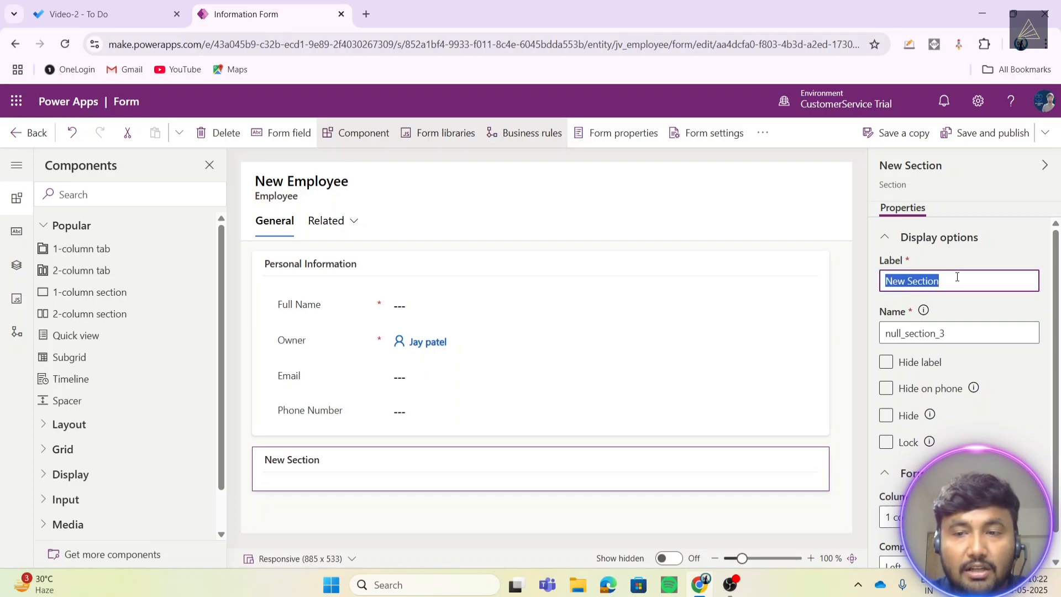
key("BackSpace")
type("Job ")
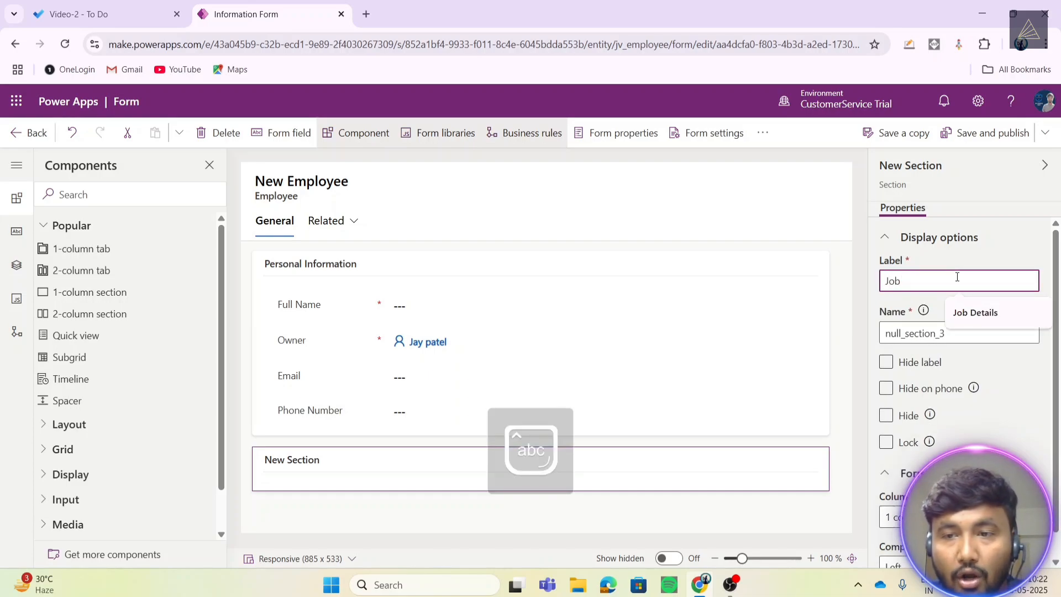
type("Information")
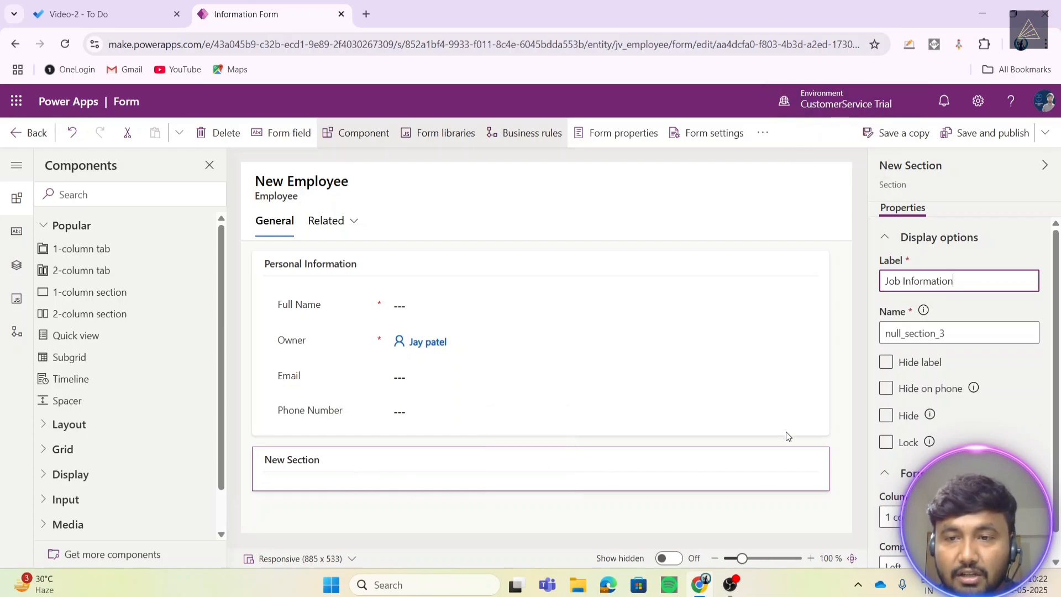
left_click(846, 422)
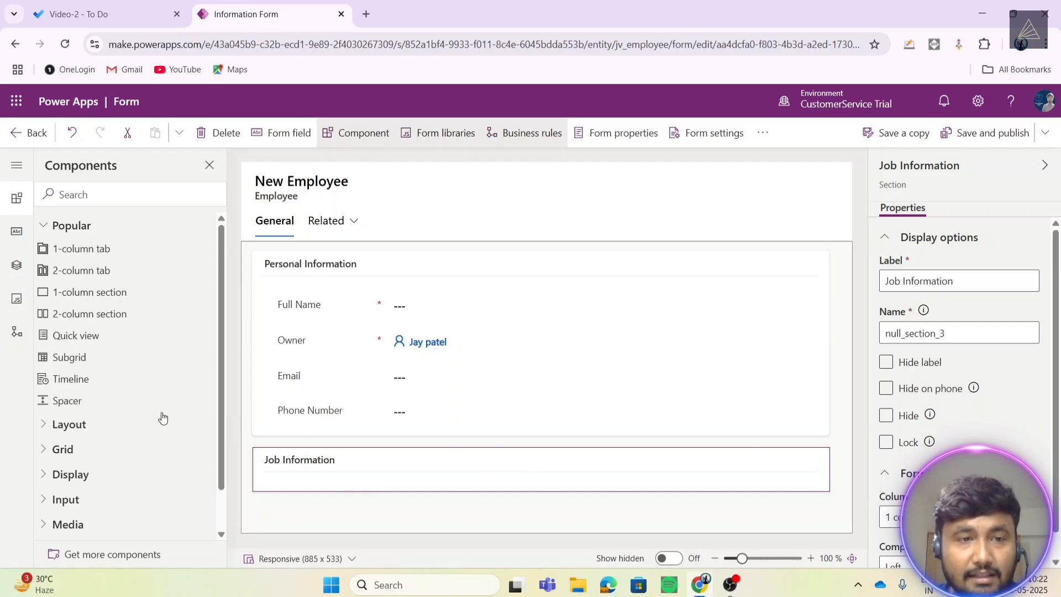
scroll(105, 365, "down", 2)
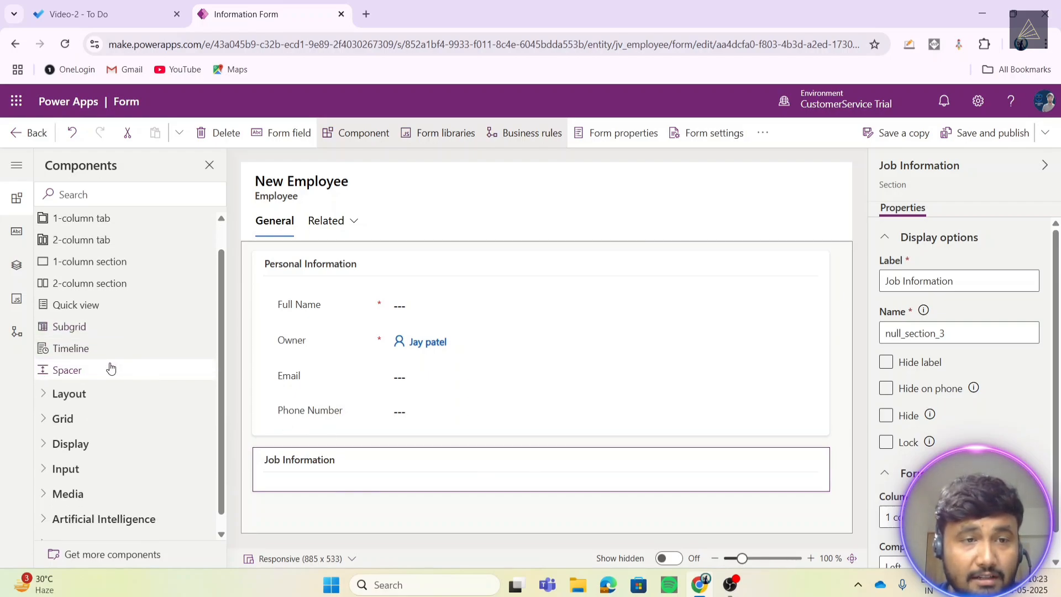
- Drag the Date of Joining, Job Title and Salary columns into the Job Information section
left_click(24, 270)
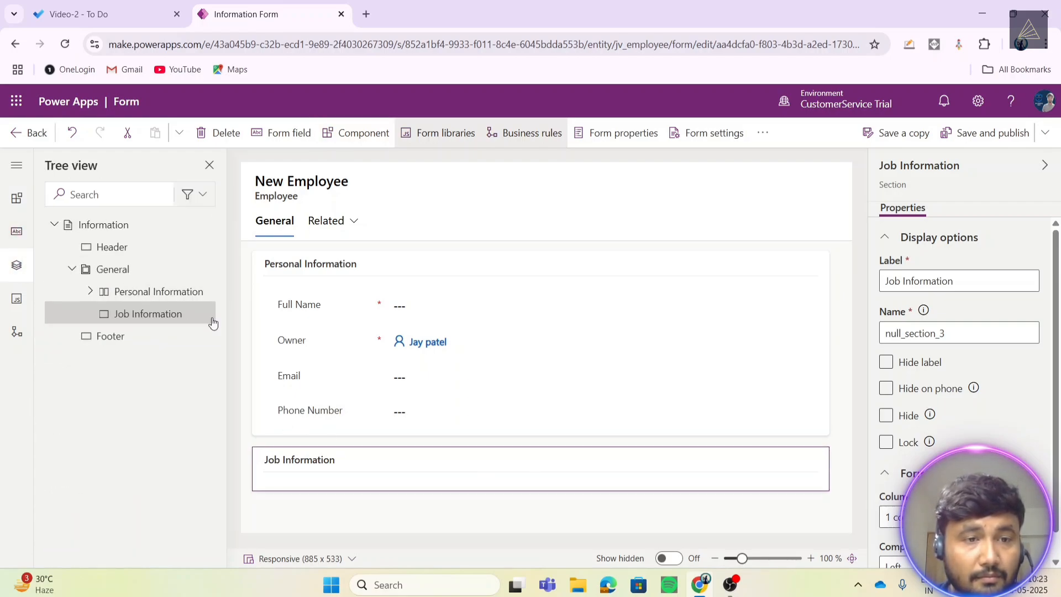
left_click(16, 232)
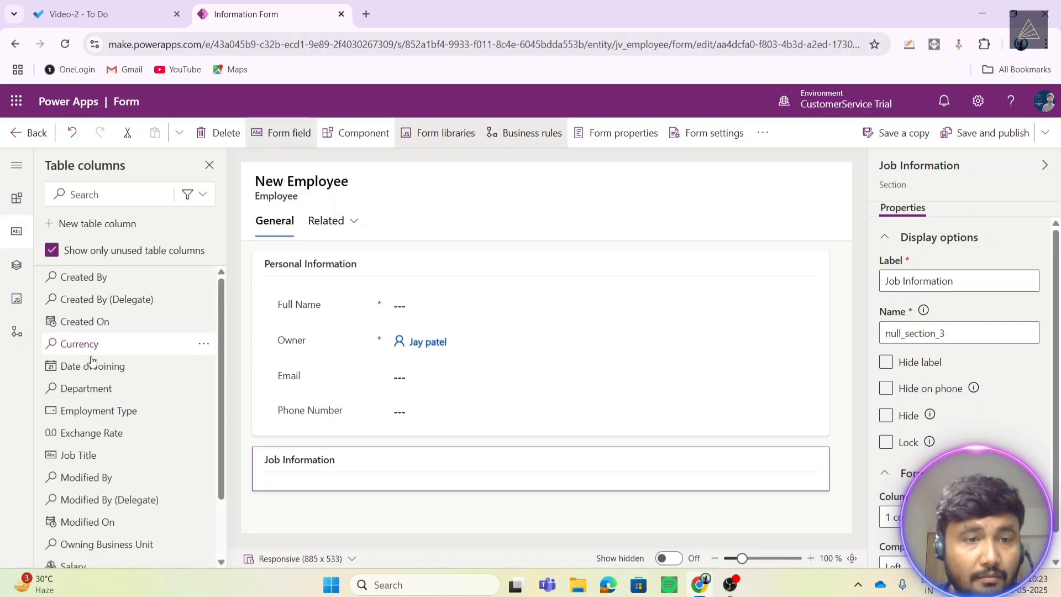
mouse_move(94, 363)
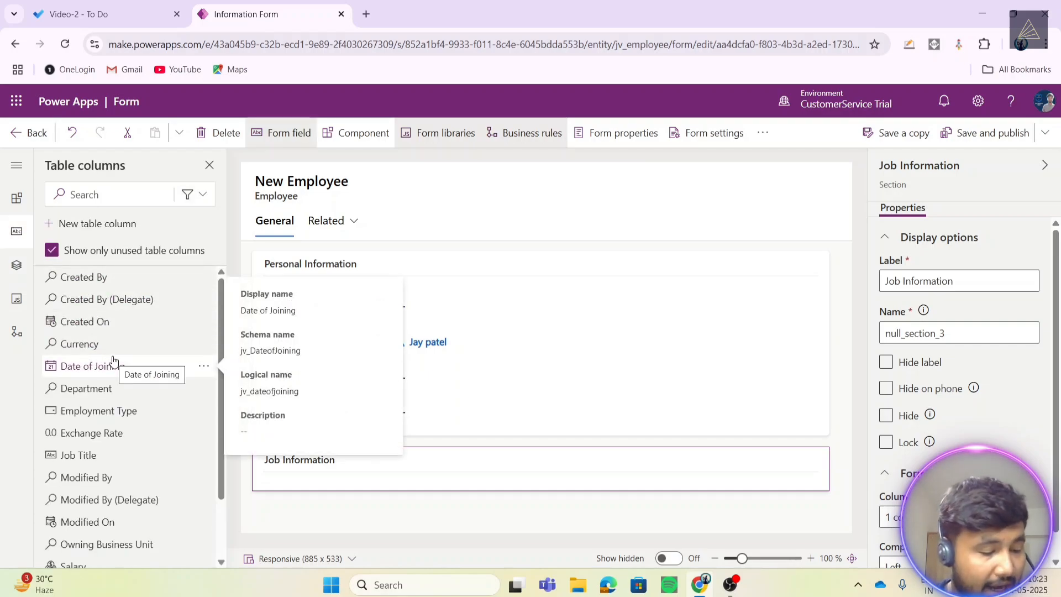
left_click_drag(100, 369, 268, 468)
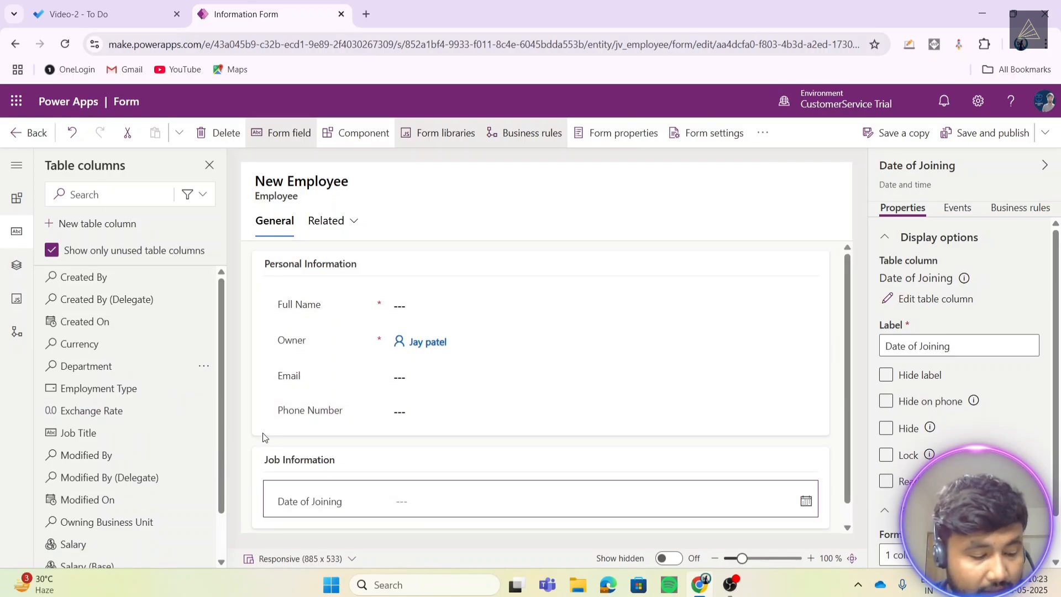
left_click_drag(94, 433, 327, 513)
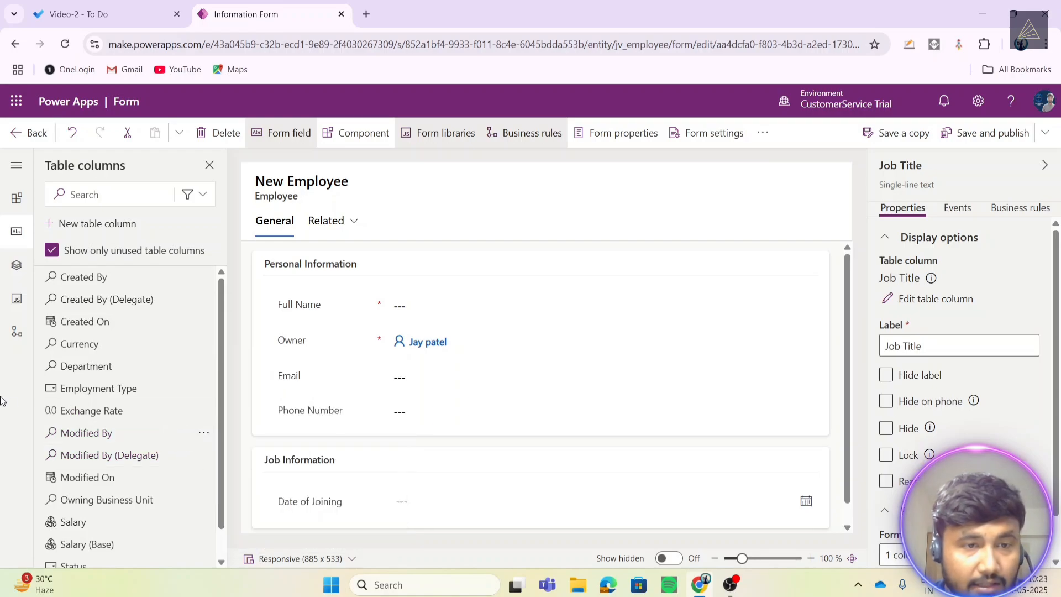
scroll(124, 426, "down", 1)
left_click_drag(61, 491, 364, 424)
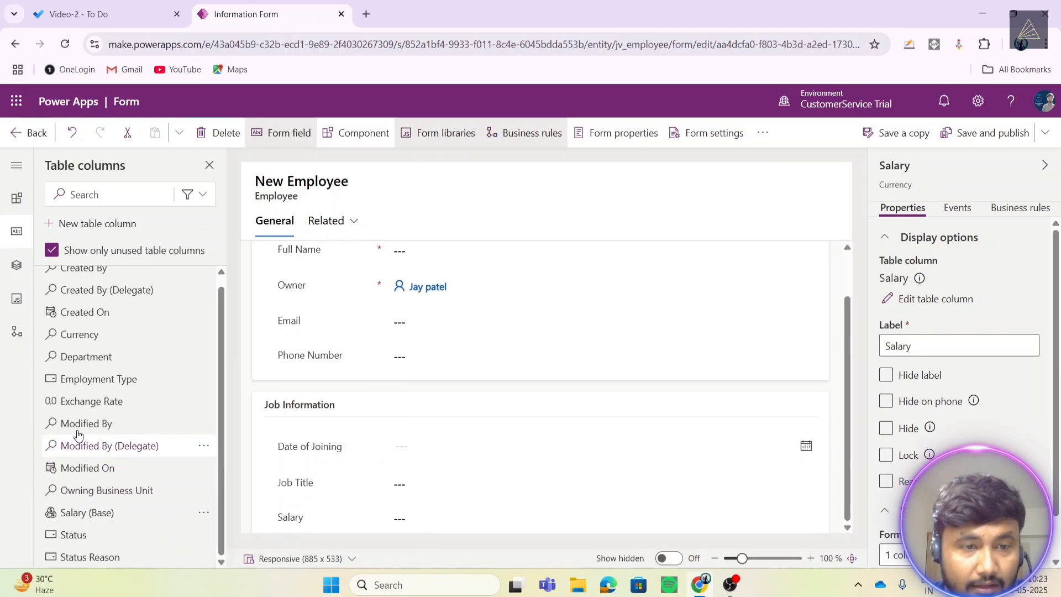
left_click_drag(87, 511, 281, 528)
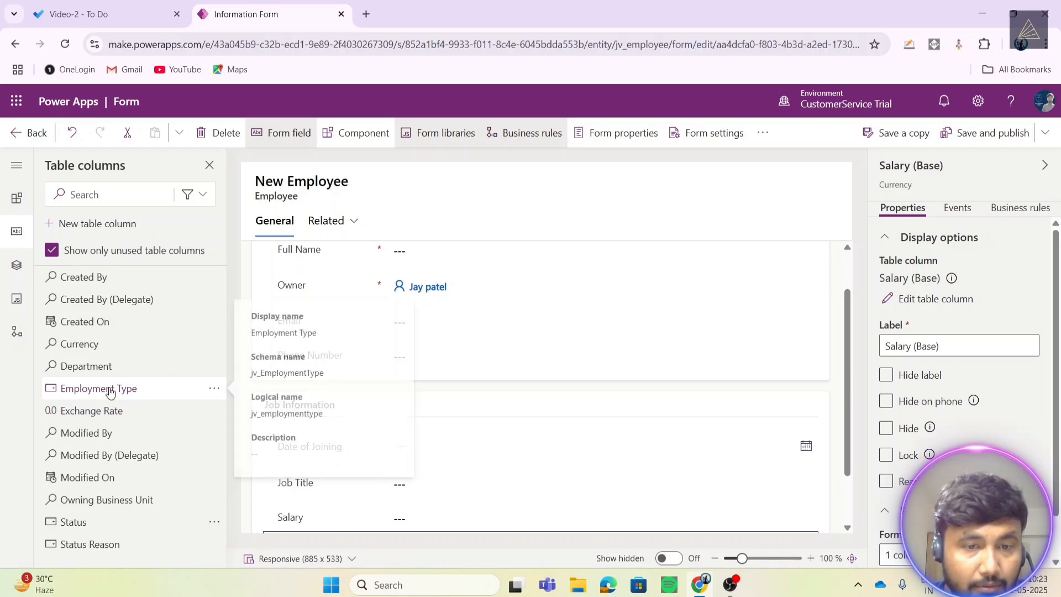
- Add Employment Type and Department to Job Information, deleting the stray Salary (Base) field
scroll(625, 426, "down", 2)
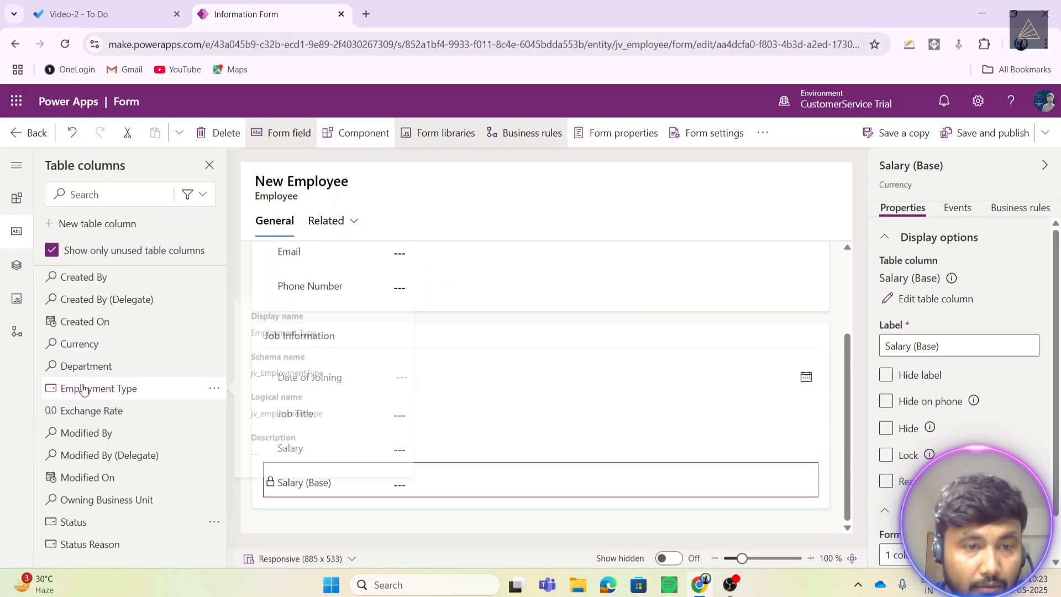
left_click_drag(83, 388, 370, 482)
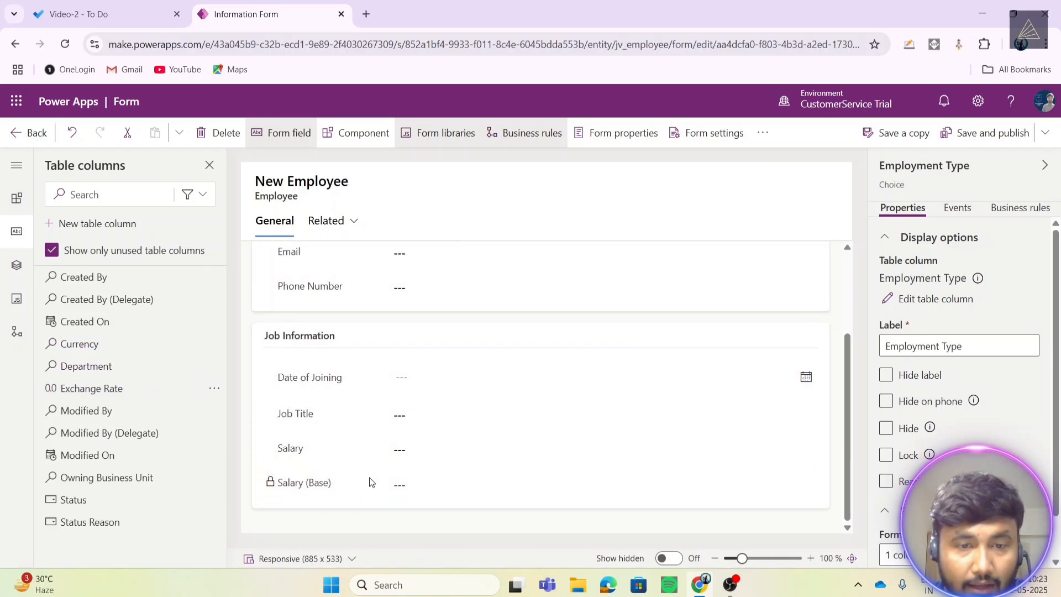
left_click(334, 487)
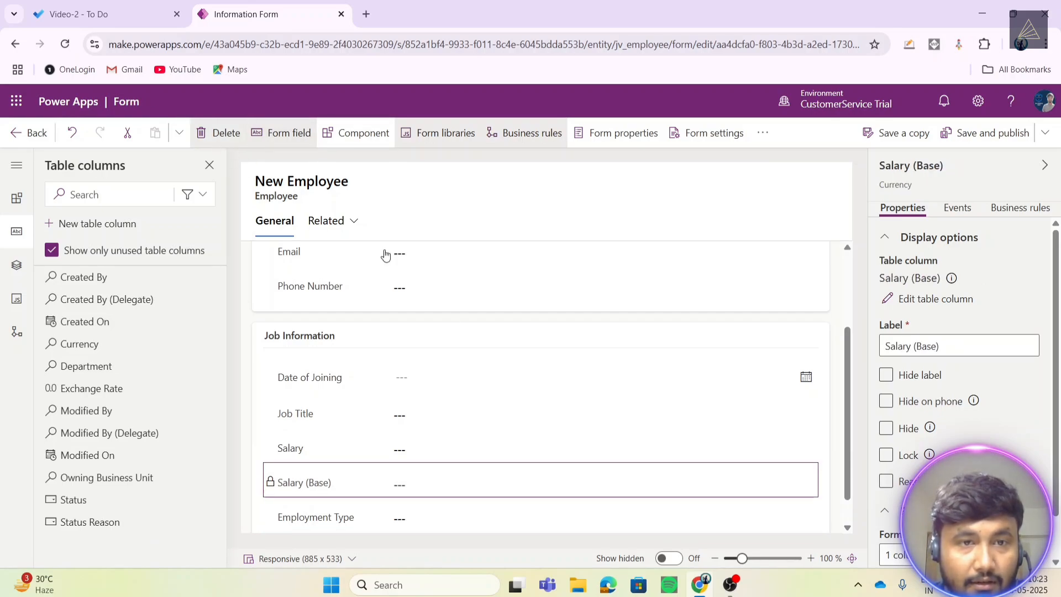
left_click(217, 132)
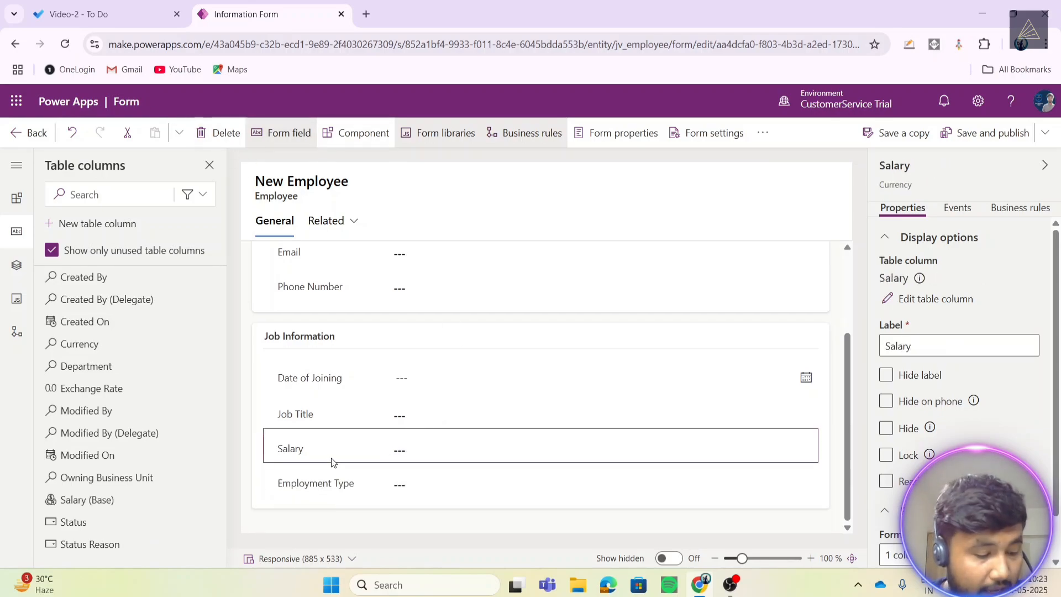
mouse_move(131, 372)
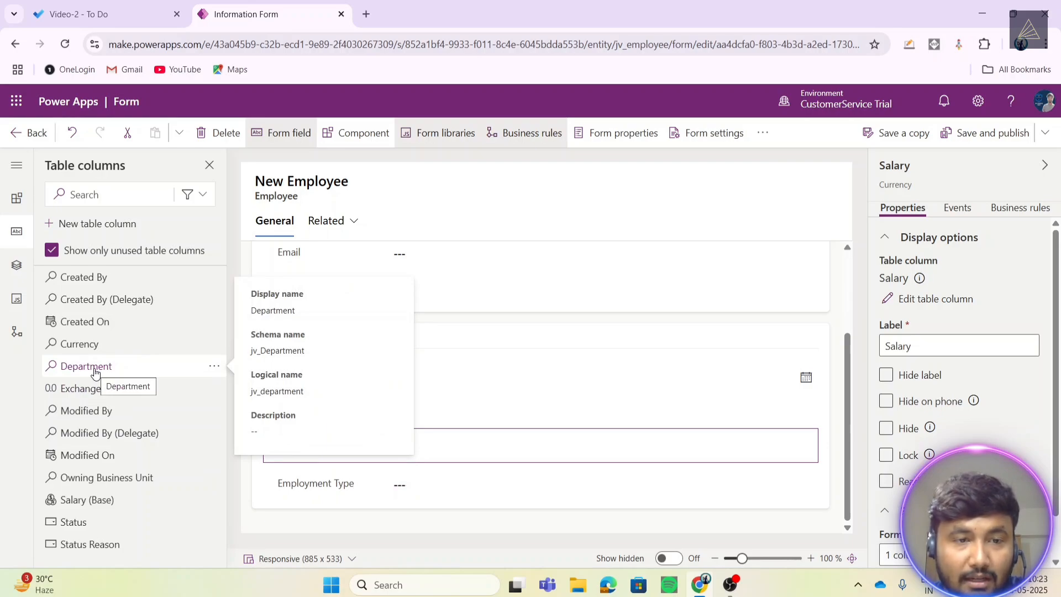
left_click_drag(91, 371, 303, 478)
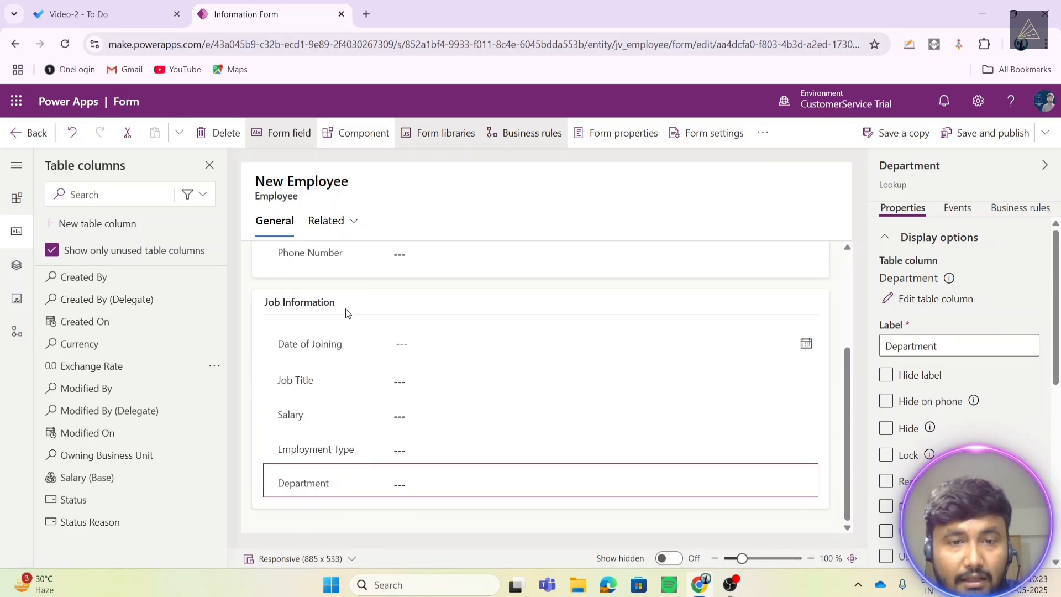
left_click(342, 304)
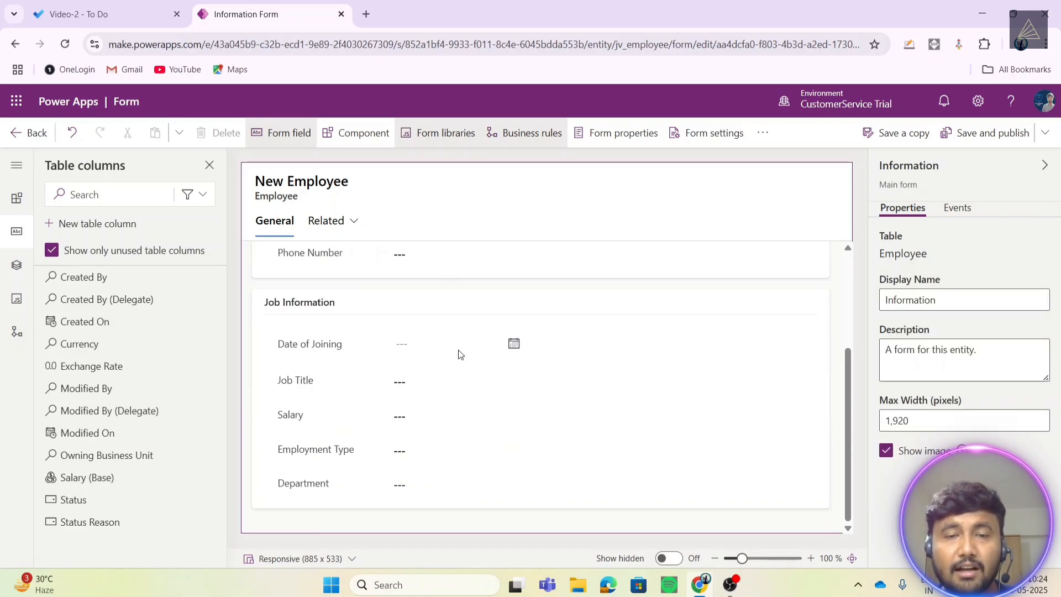
scroll(457, 353, "up", 3)
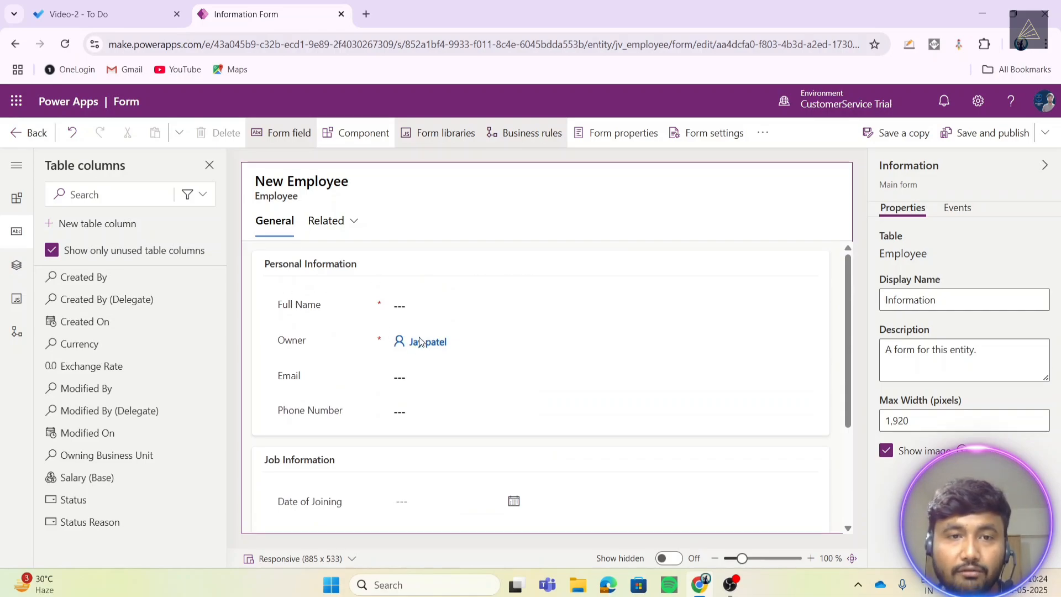
- Review the reorganized Employee Information form, then save and publish it
scroll(420, 343, "down", 3)
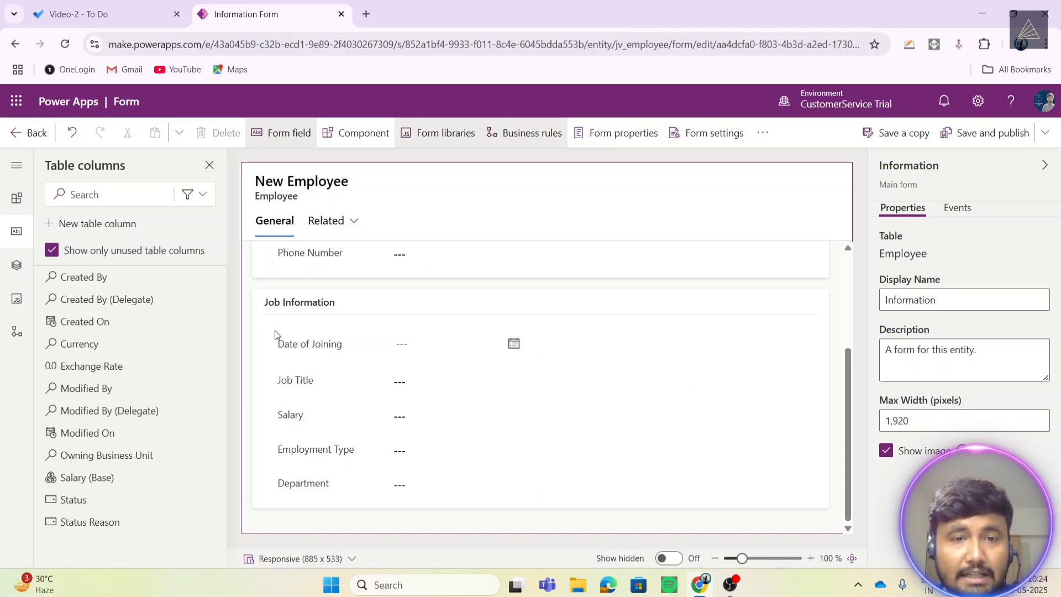
scroll(287, 329, "up", 3)
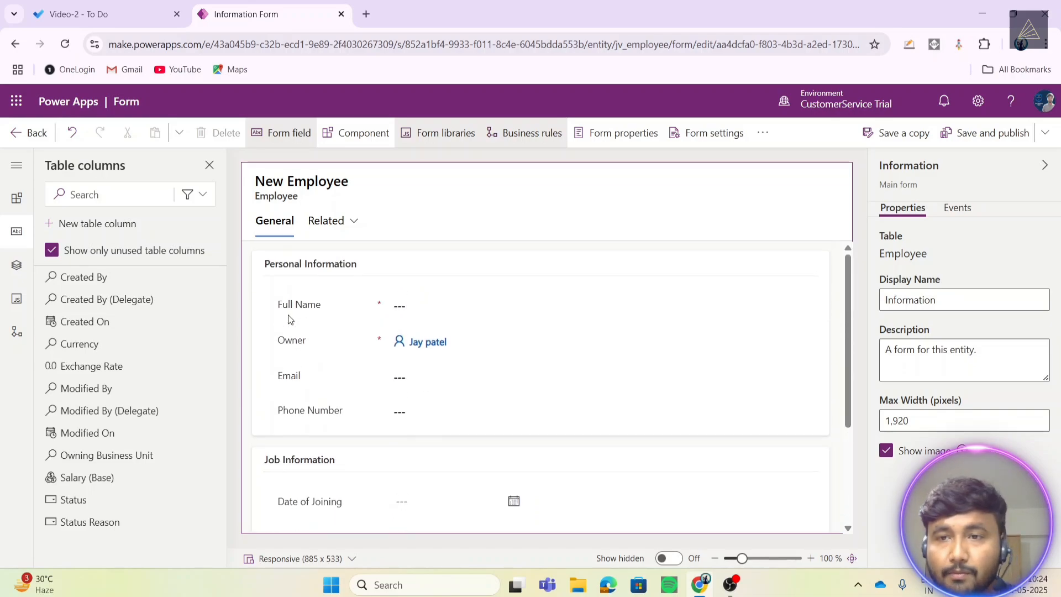
scroll(287, 314, "down", 3)
scroll(292, 317, "up", 3)
scroll(292, 317, "down", 3)
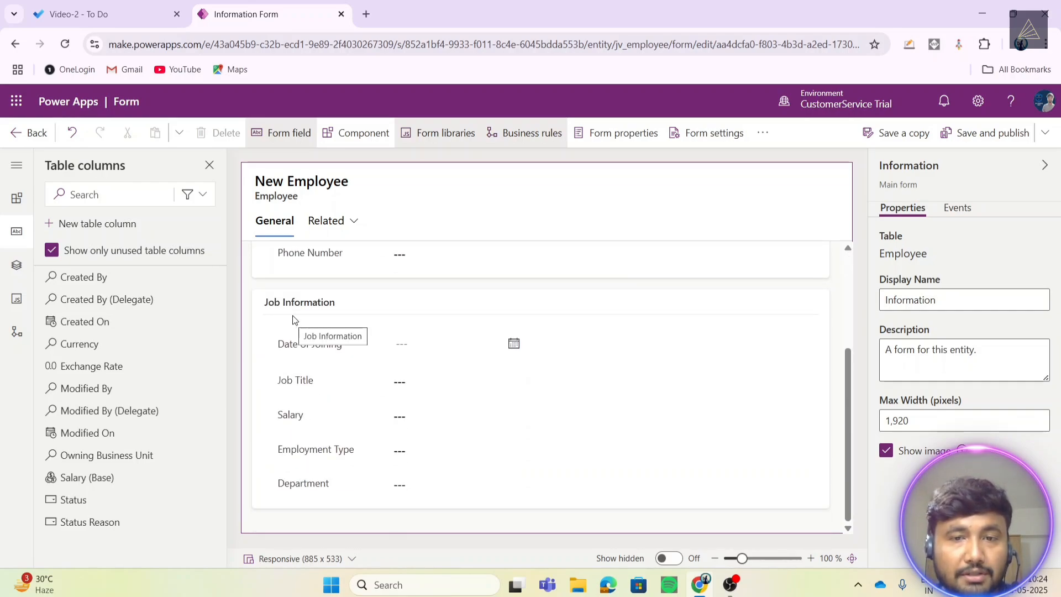
scroll(293, 319, "up", 1)
scroll(293, 320, "down", 1)
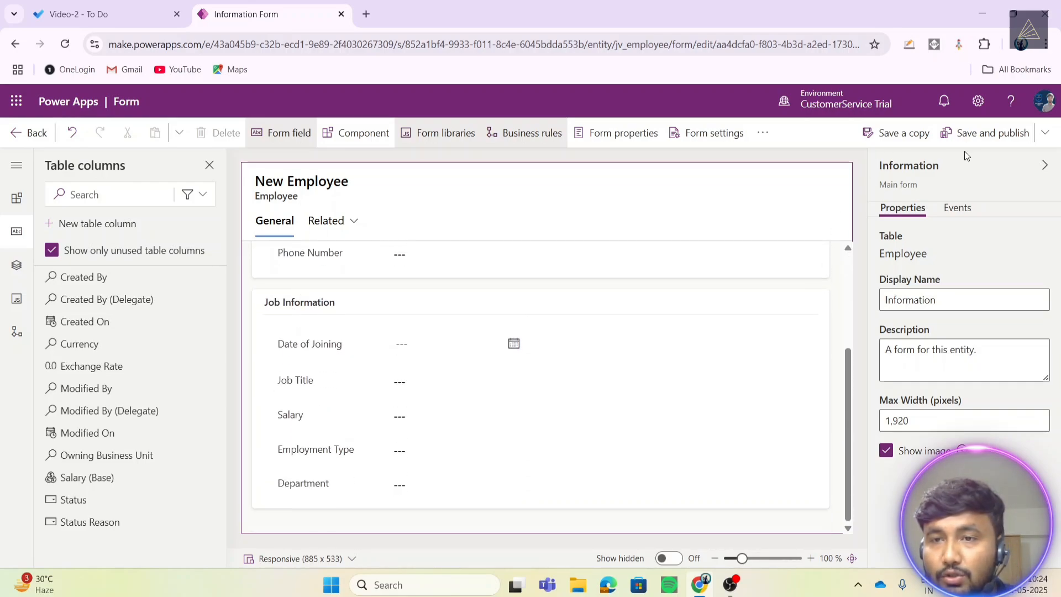
left_click(1007, 138)
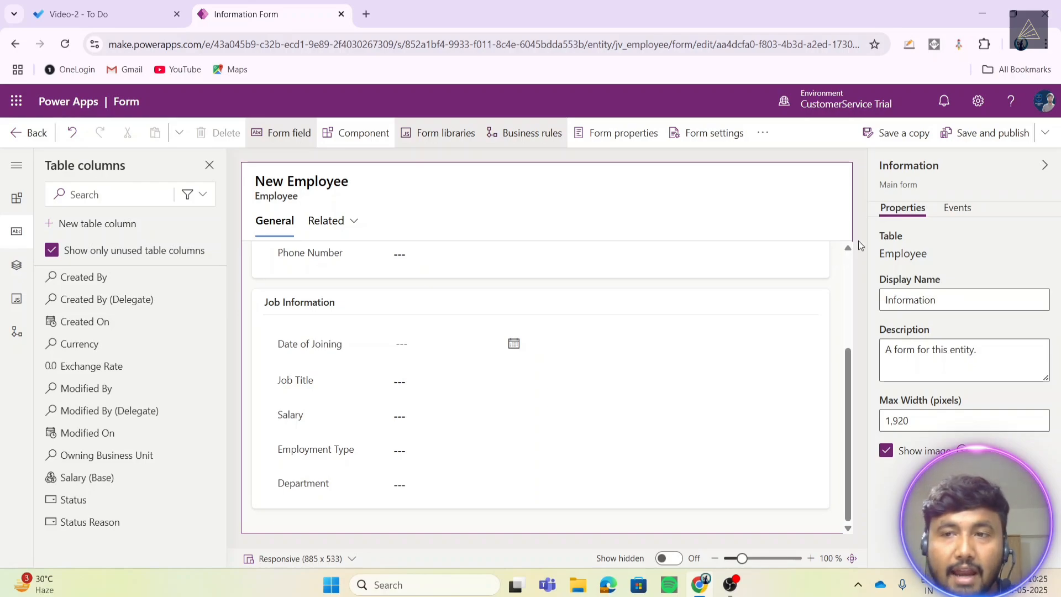
- Inspect the Department table's main Information form, then go back to the Solutions list
left_click(35, 134)
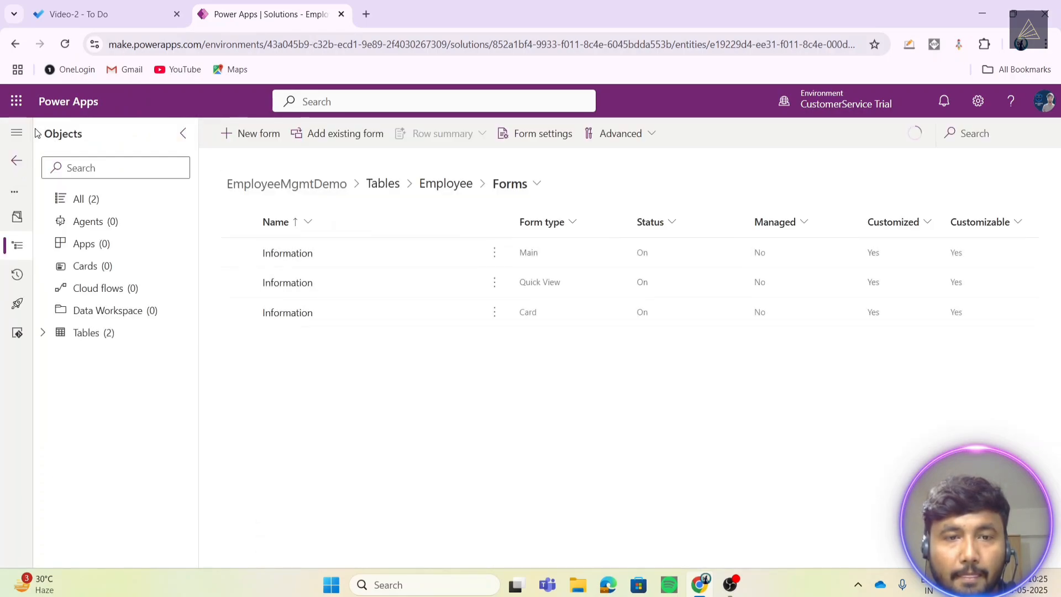
left_click(44, 335)
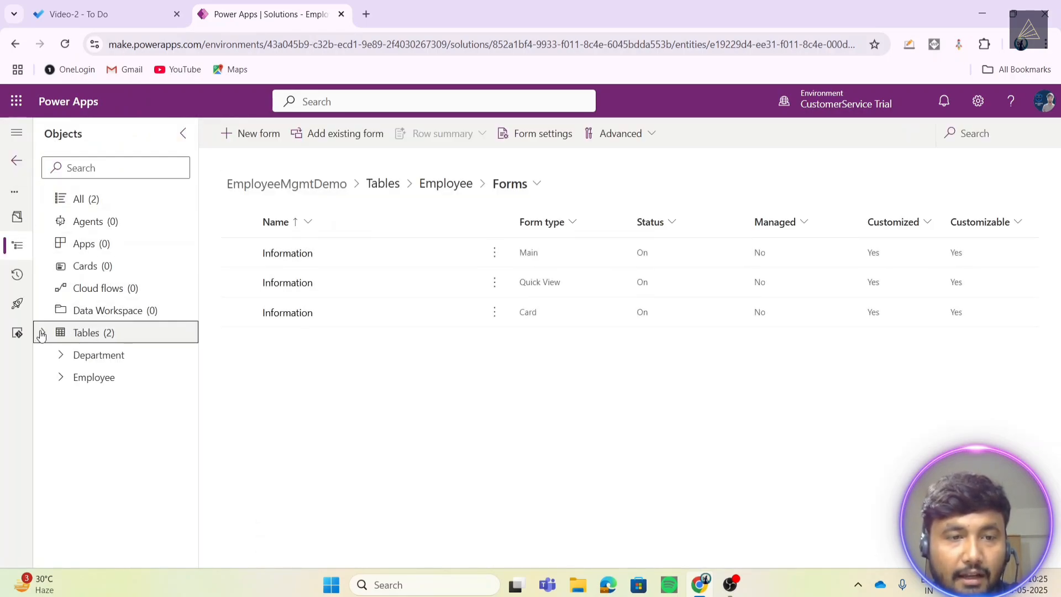
left_click(91, 359)
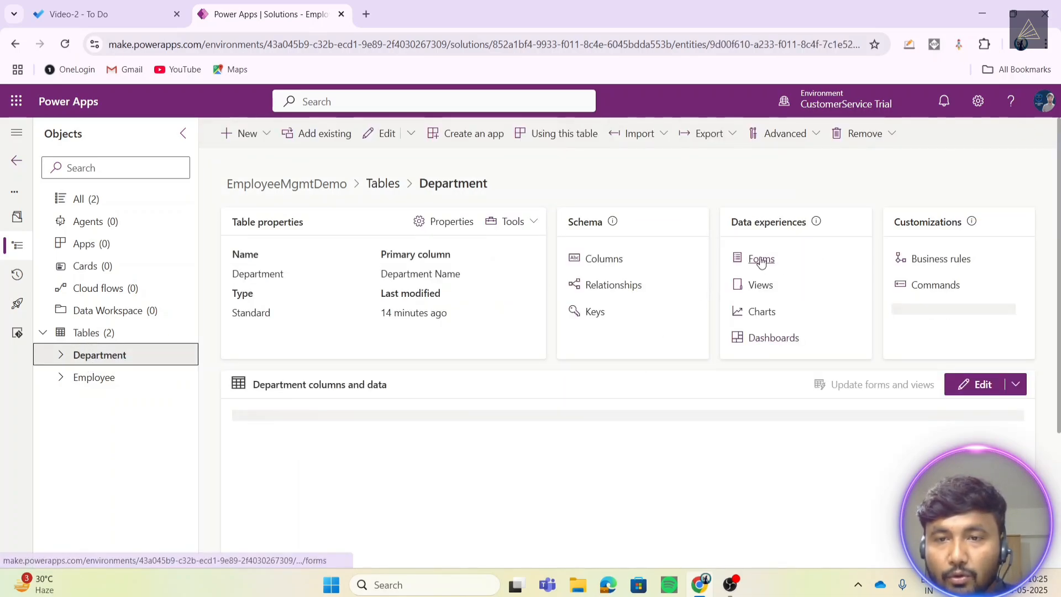
left_click(761, 260)
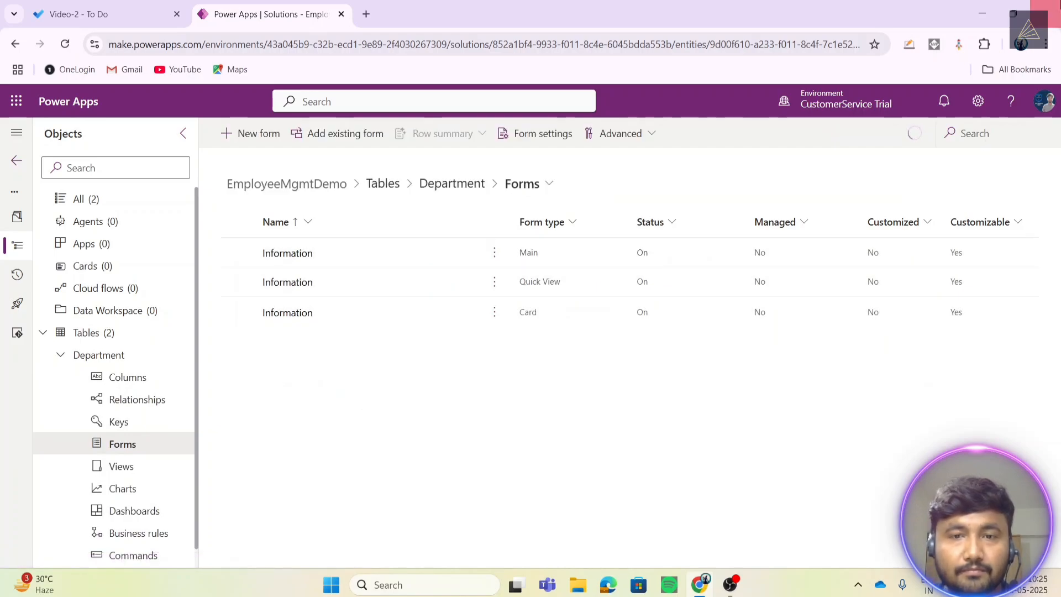
left_click(288, 259)
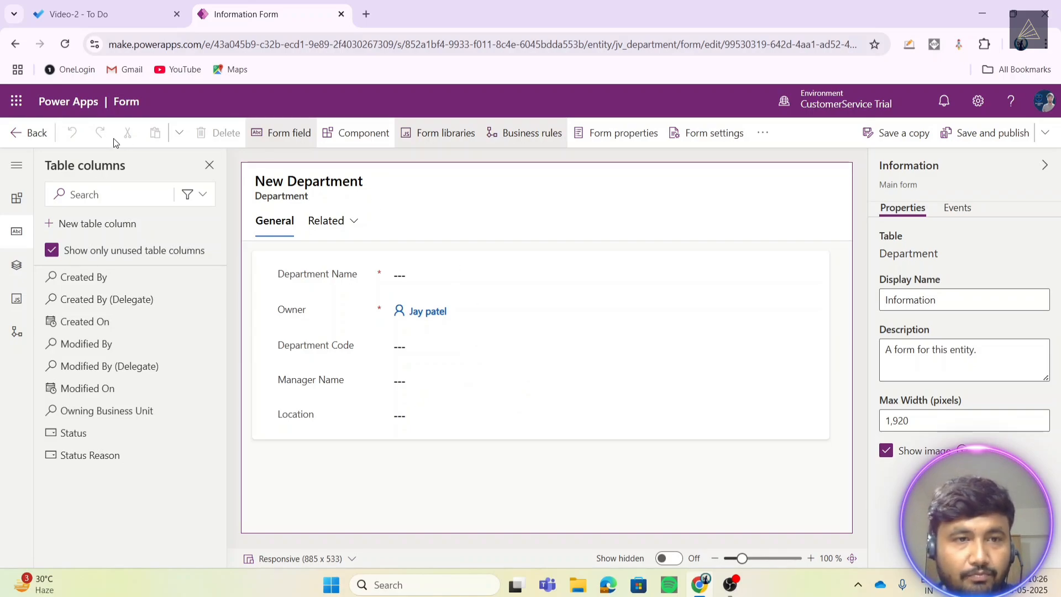
left_click(18, 142)
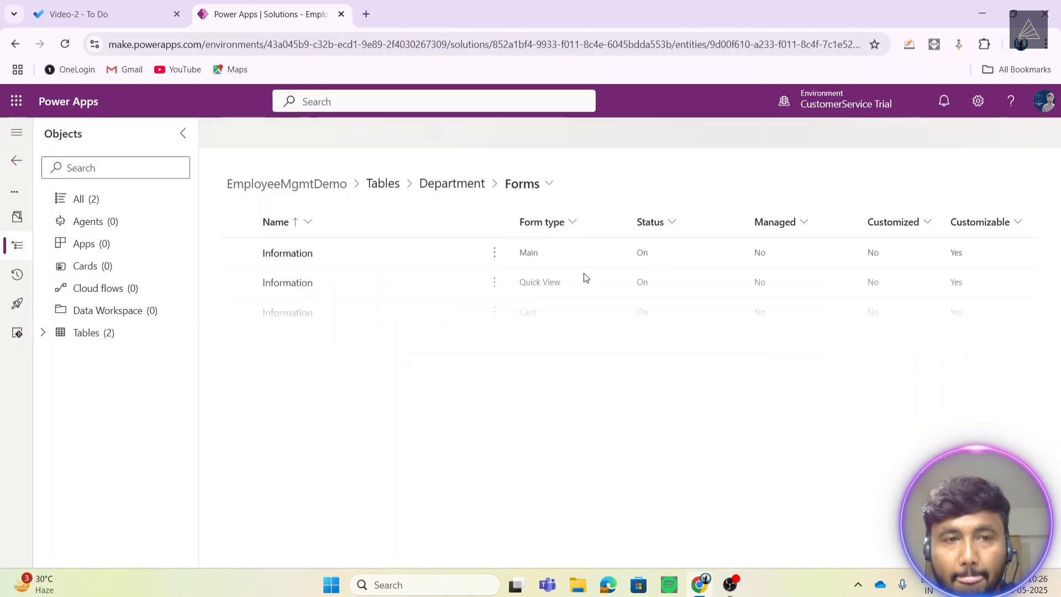
left_click(12, 162)
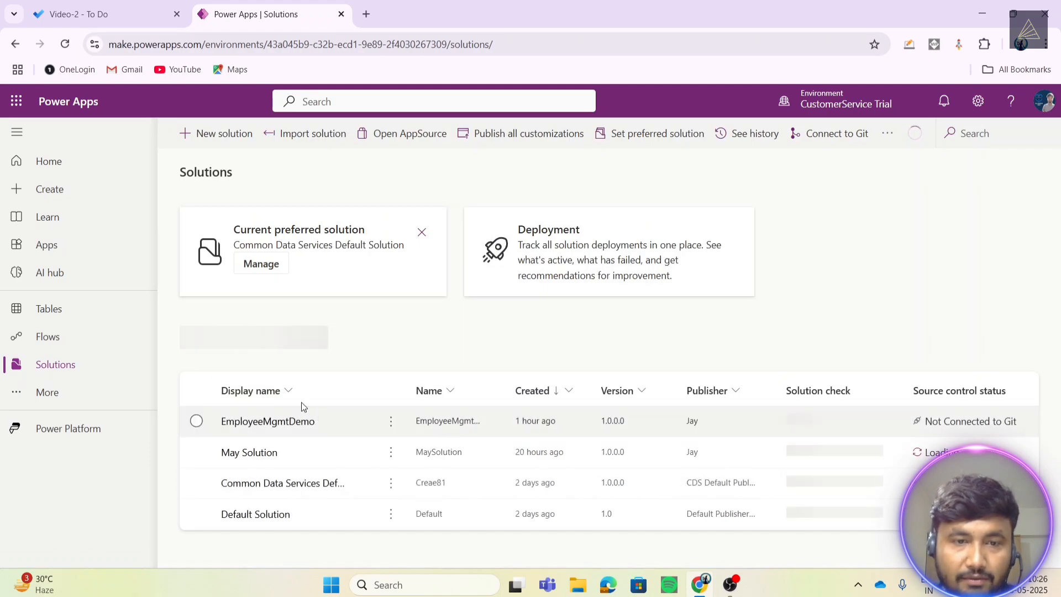
- Select the EmployeeMgmtDemo solution and switch to the Video-2 list in Microsoft To Do
left_click(273, 415)
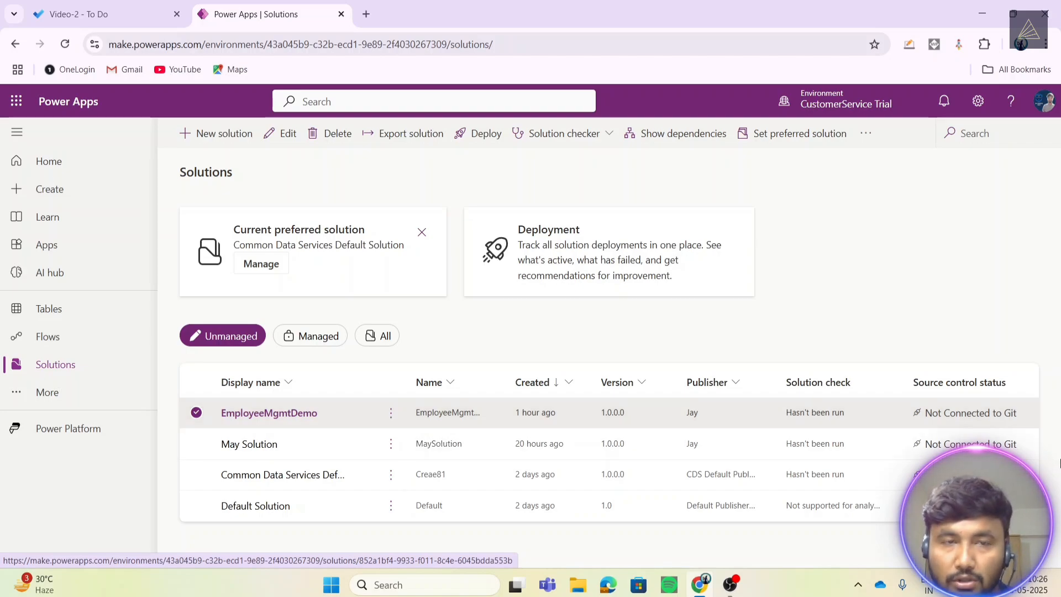
left_click(128, 5)
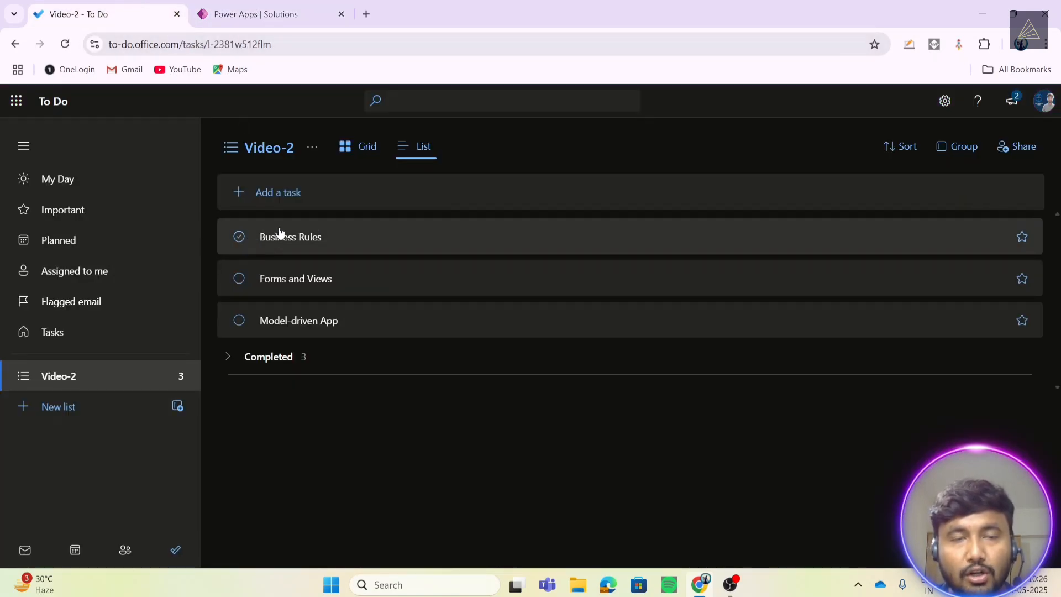
- Return to the Power Apps Solutions page listing EmployeeMgmtDemo
left_click(239, 5)
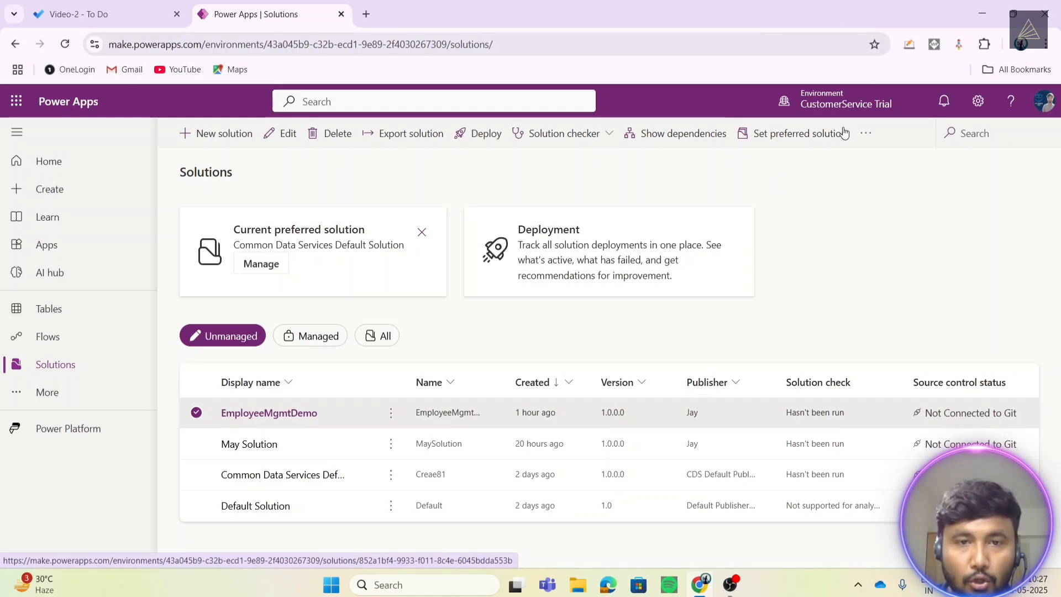
- In the EmployeeMgmtDemo solution, start a new model-driven app via New > App
left_click(296, 412)
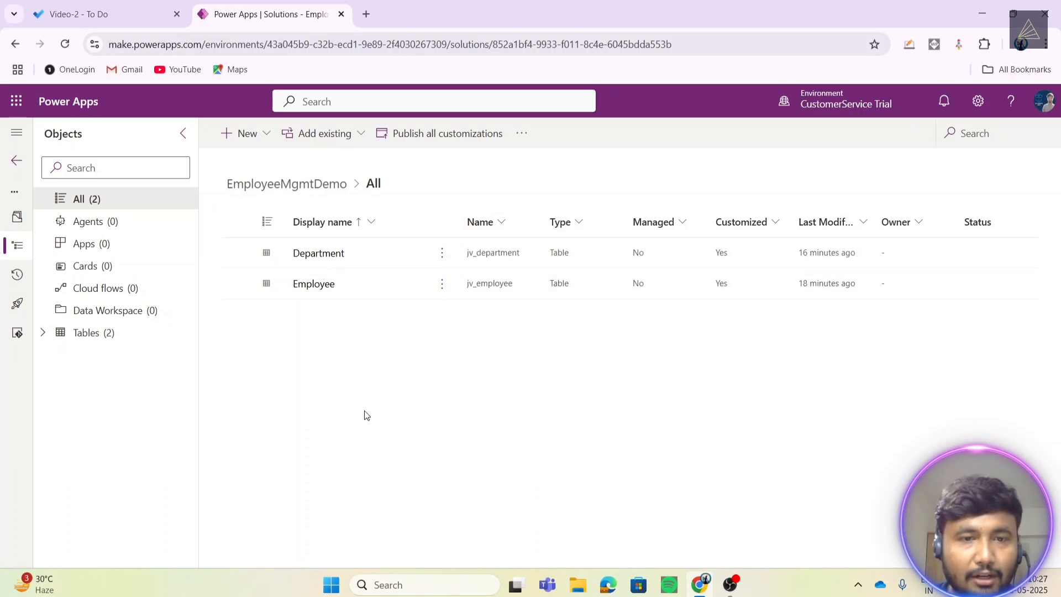
left_click(252, 136)
mouse_move(265, 154)
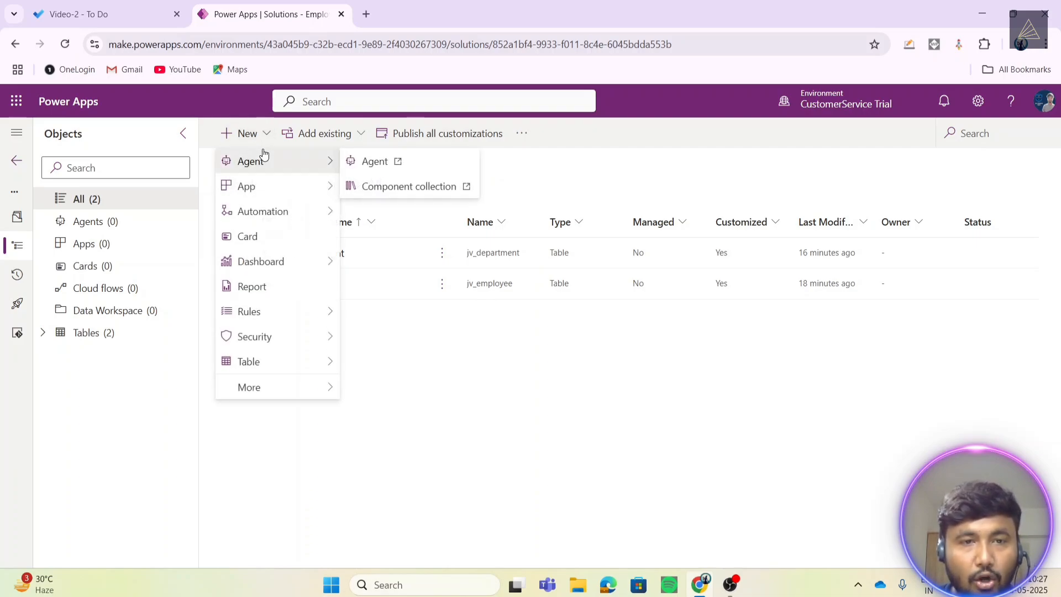
mouse_move(277, 191)
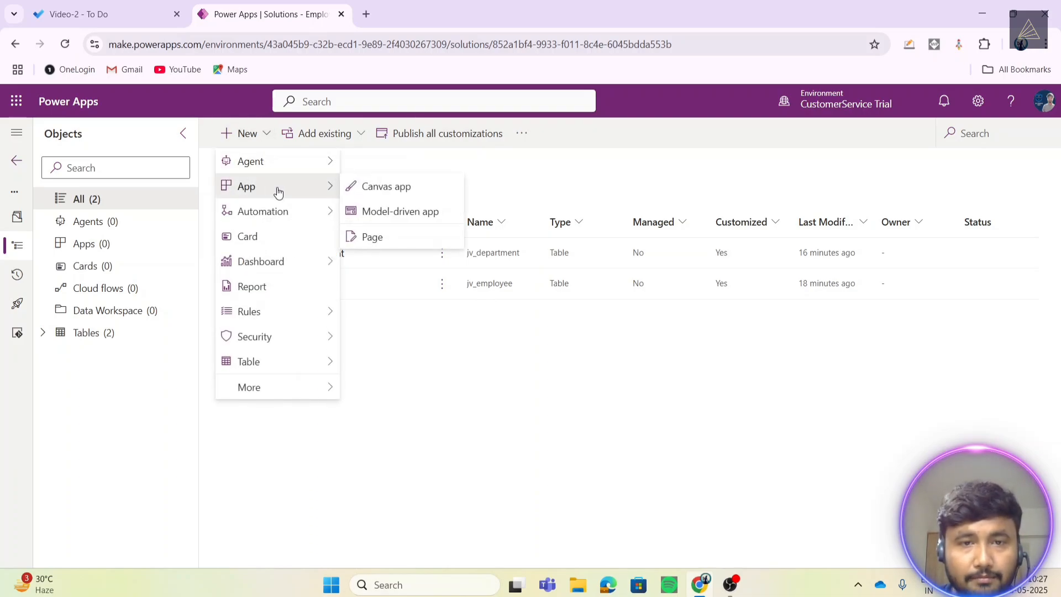
left_click(396, 215)
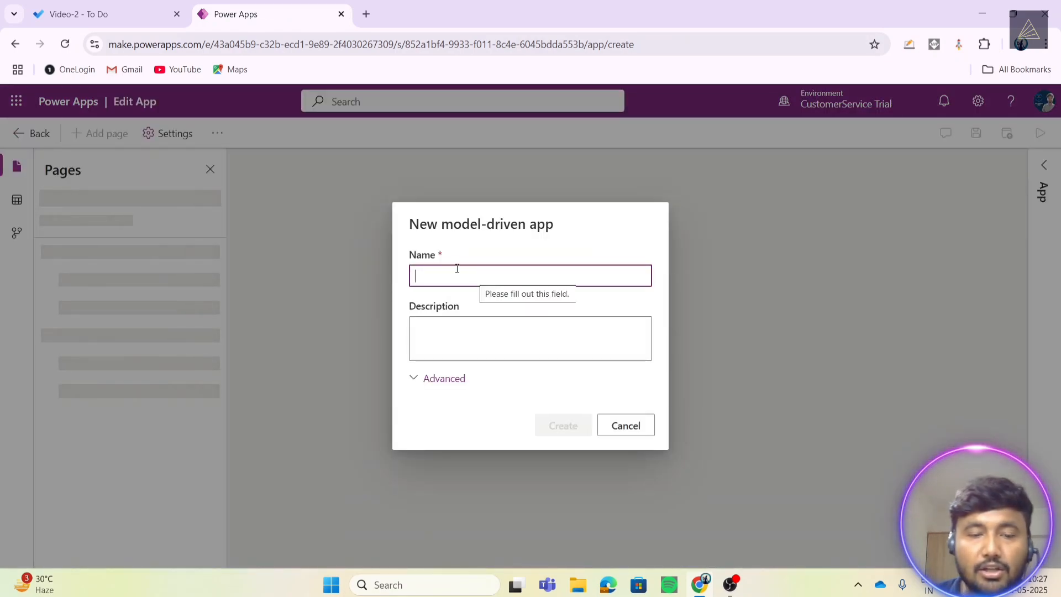
- Name the model-driven app 'Employee Management System' and create it
type("Em")
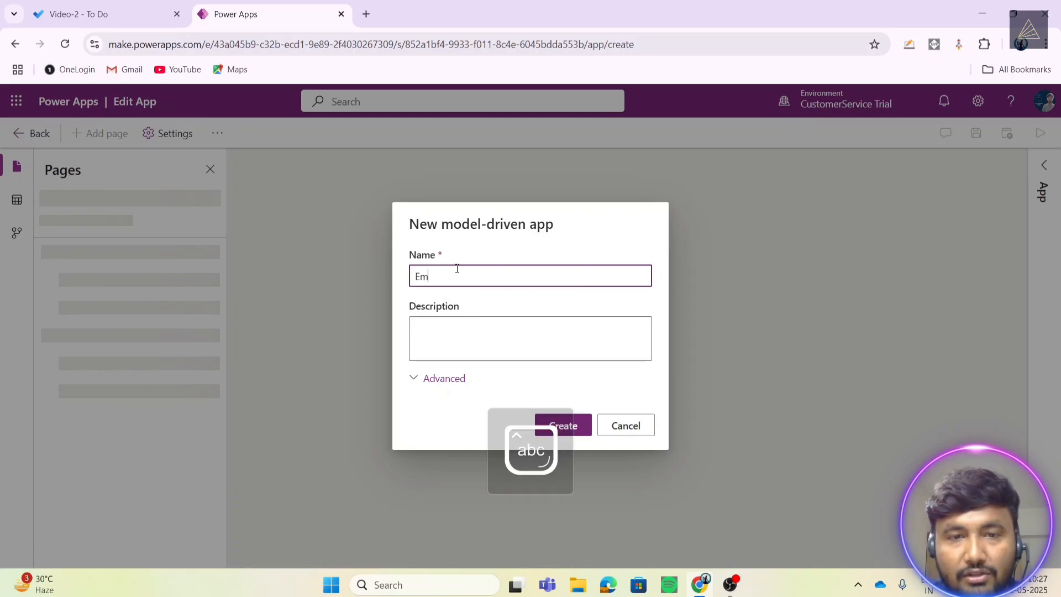
type("ployee M")
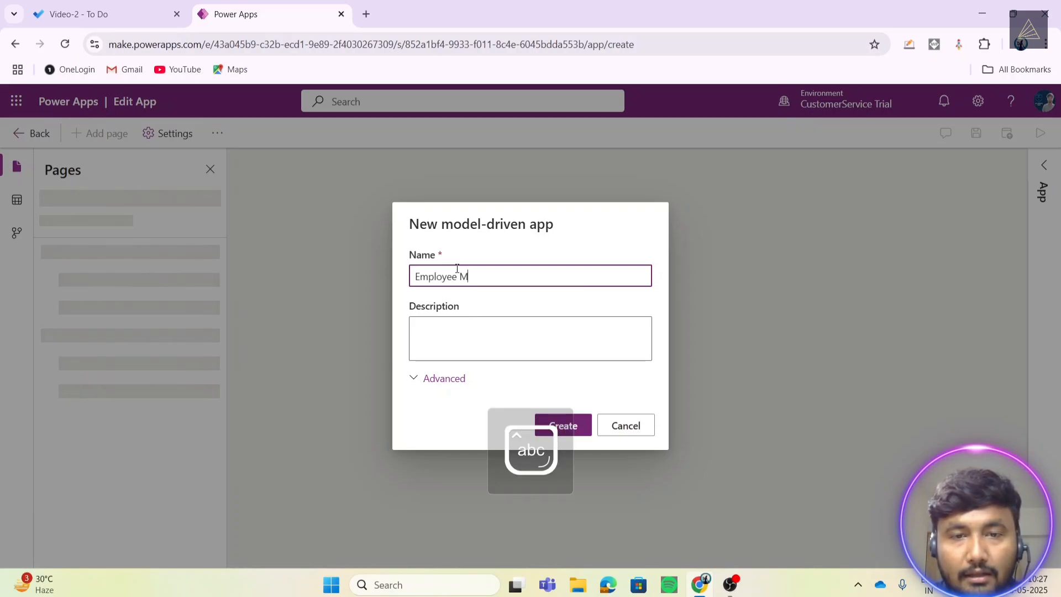
type("anagement System")
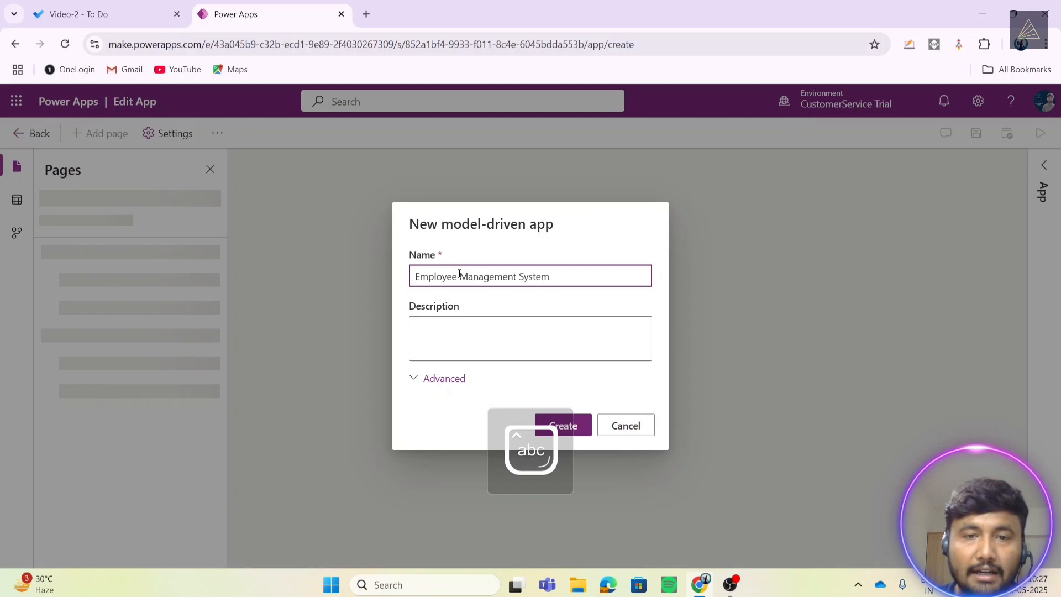
left_click(576, 431)
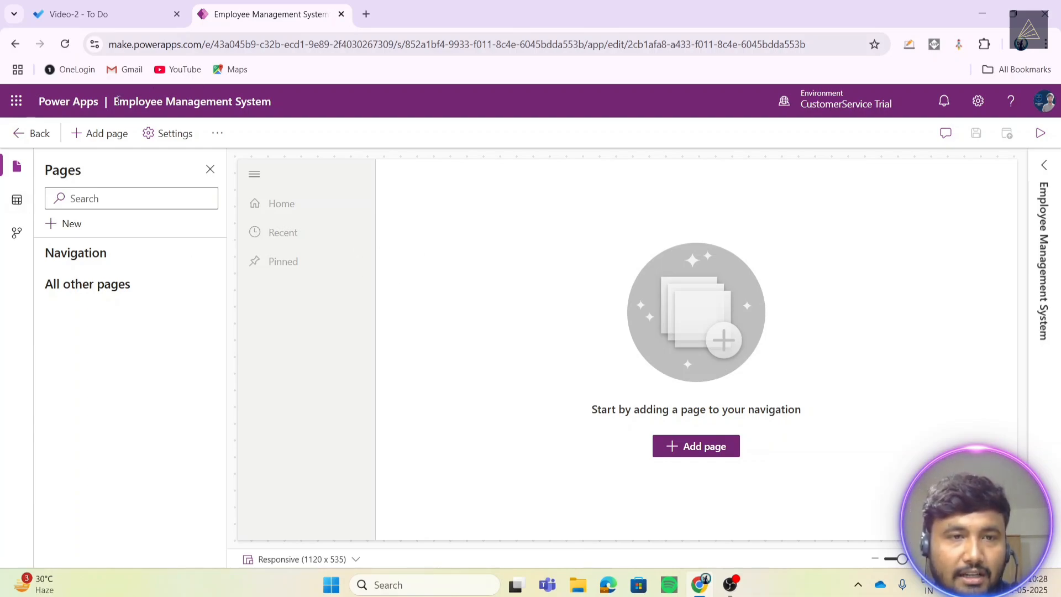
- Add a Dataverse table page for the Employee table, found by searching 'employee'
left_click_drag(112, 102, 251, 108)
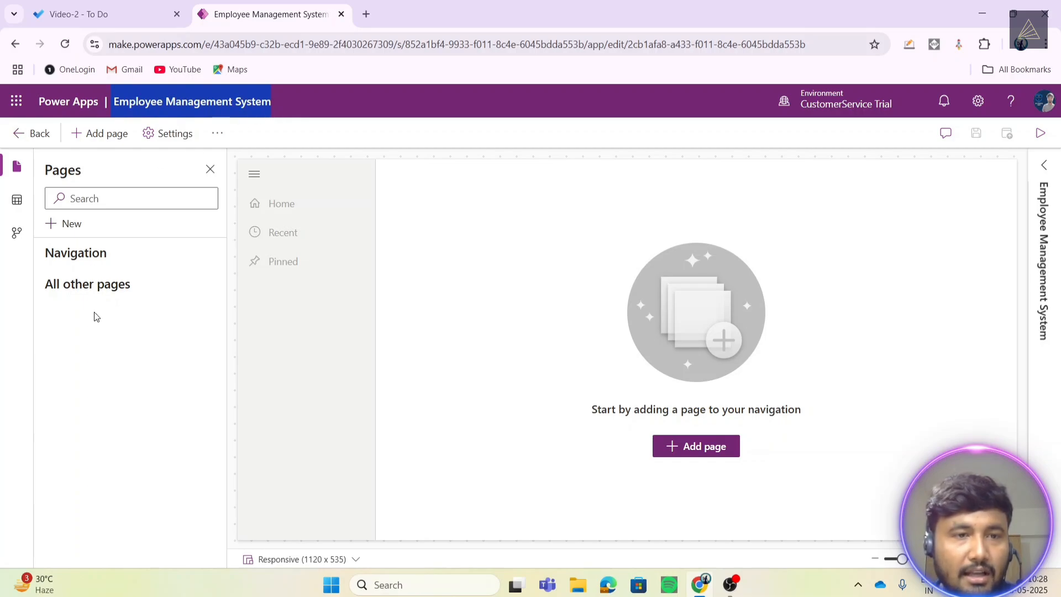
left_click(71, 225)
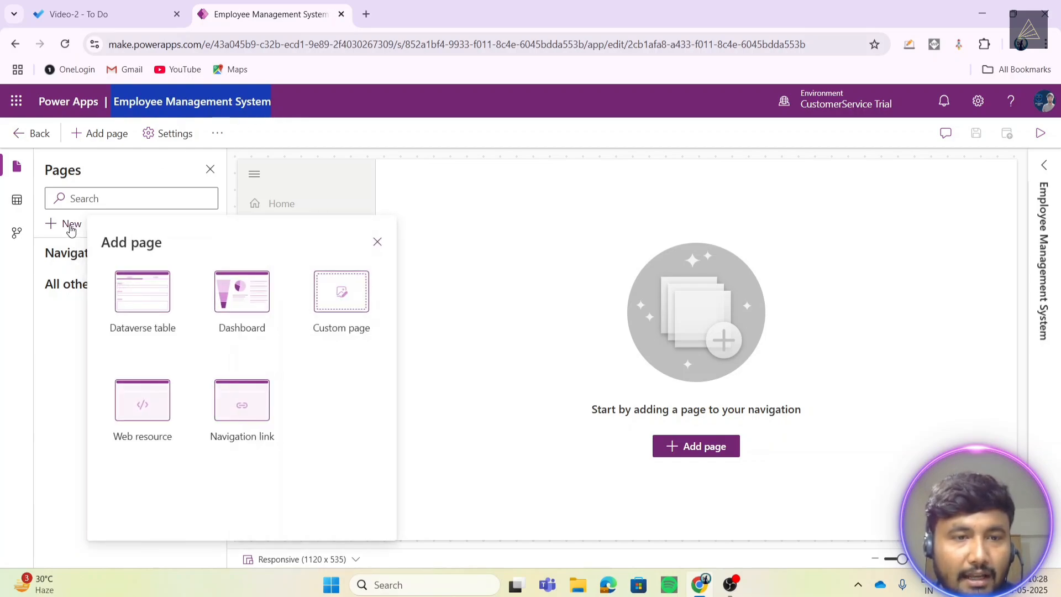
left_click(142, 300)
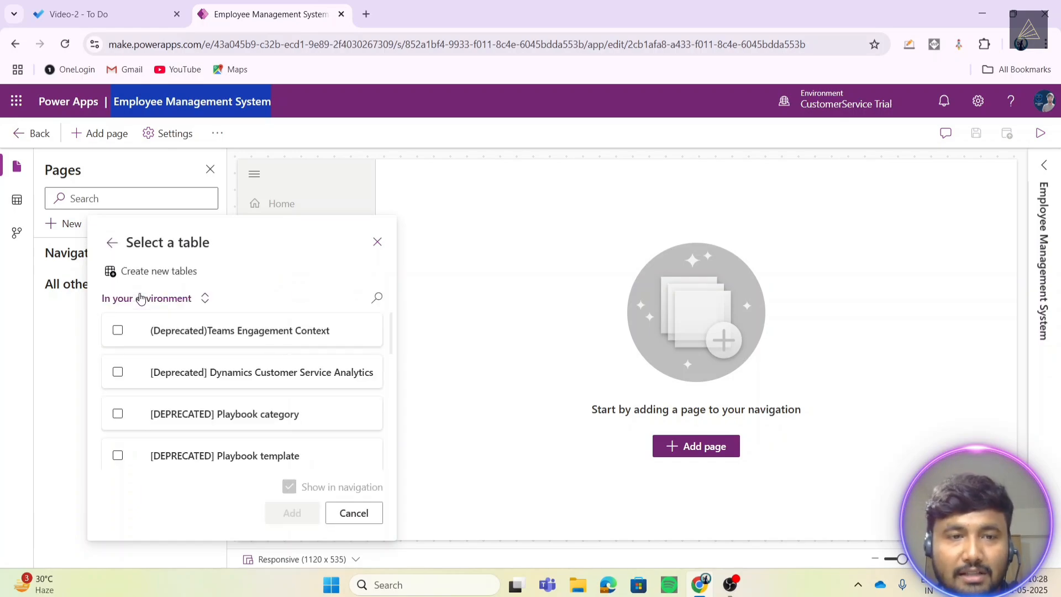
left_click(377, 298)
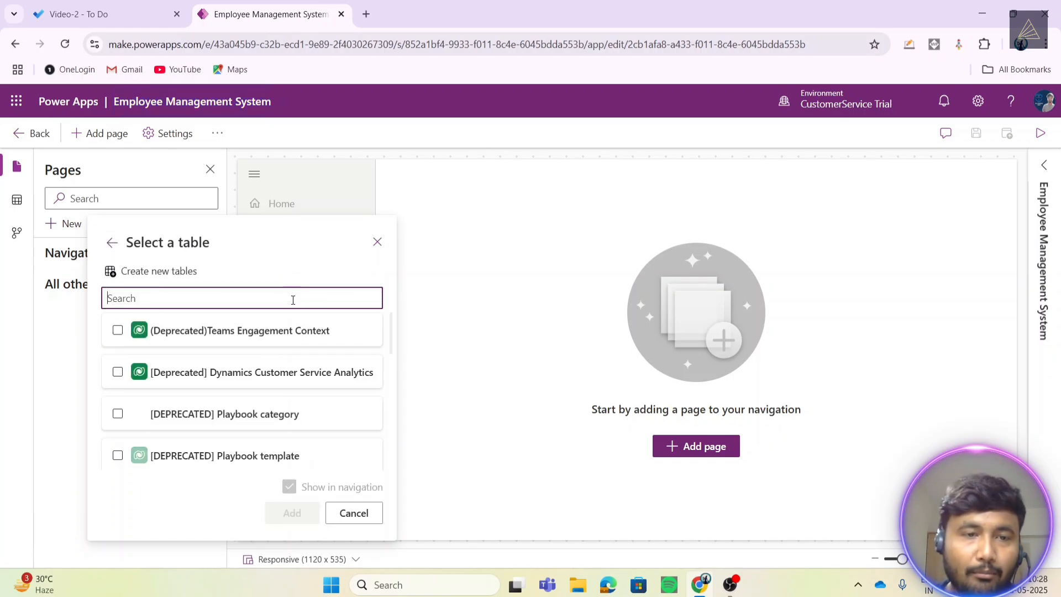
type("em")
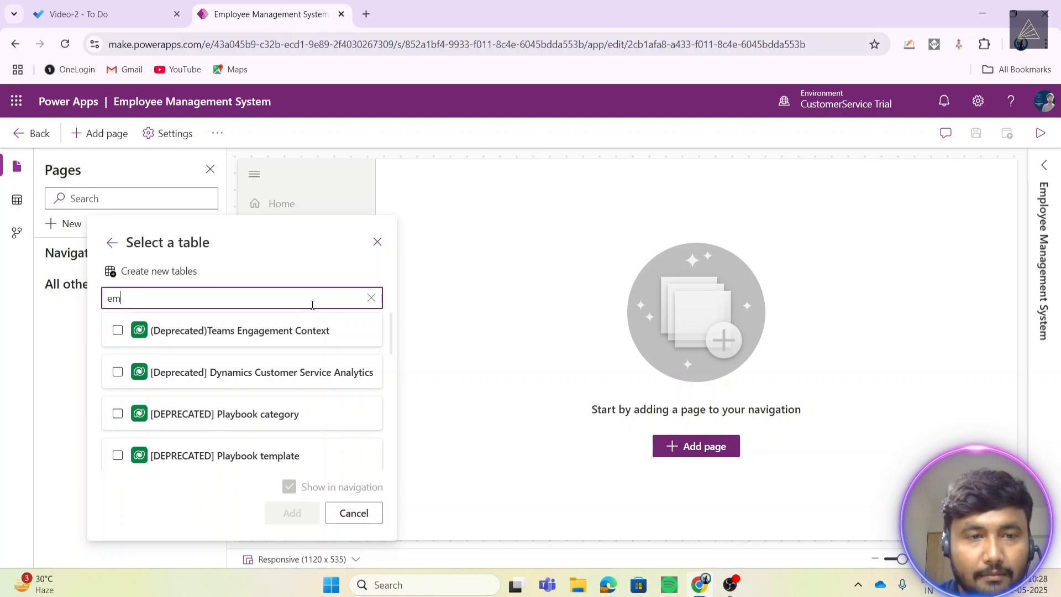
type("ployee")
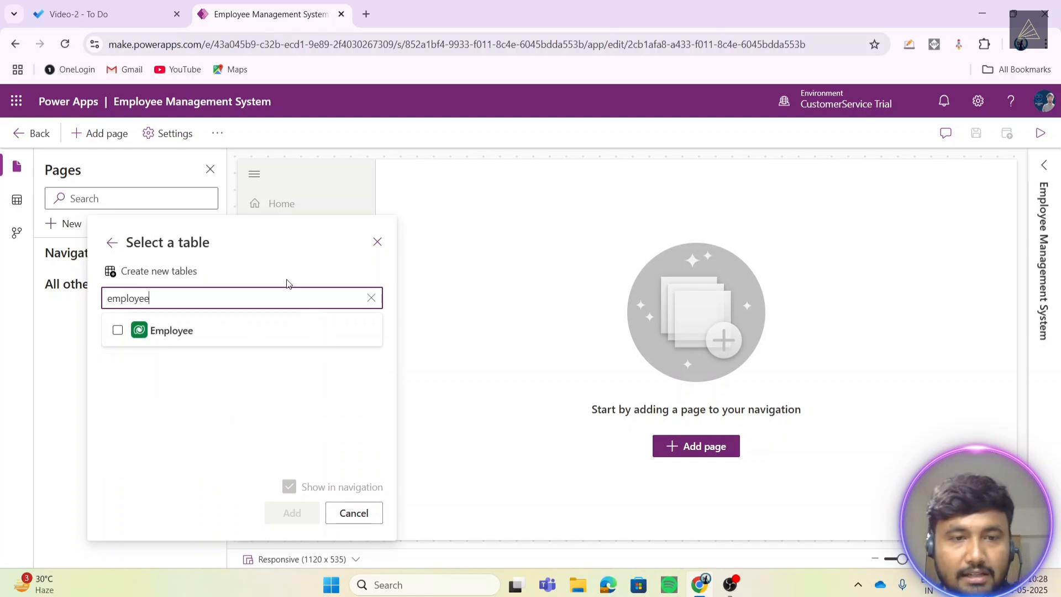
left_click(118, 330)
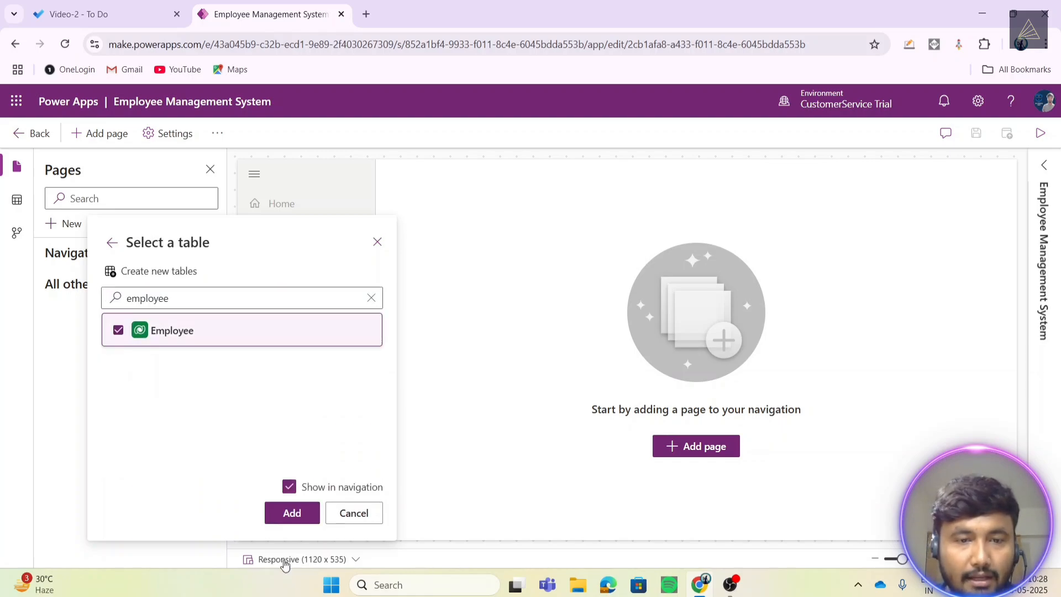
left_click(290, 513)
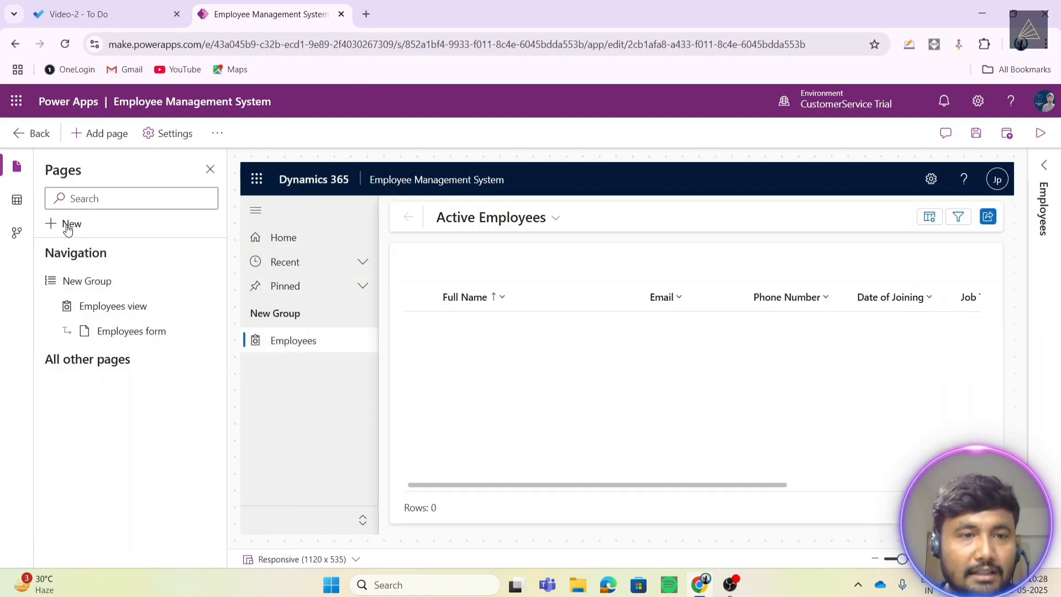
- Add Department table view and form pages, found by searching 'depart', then save the app
left_click(68, 224)
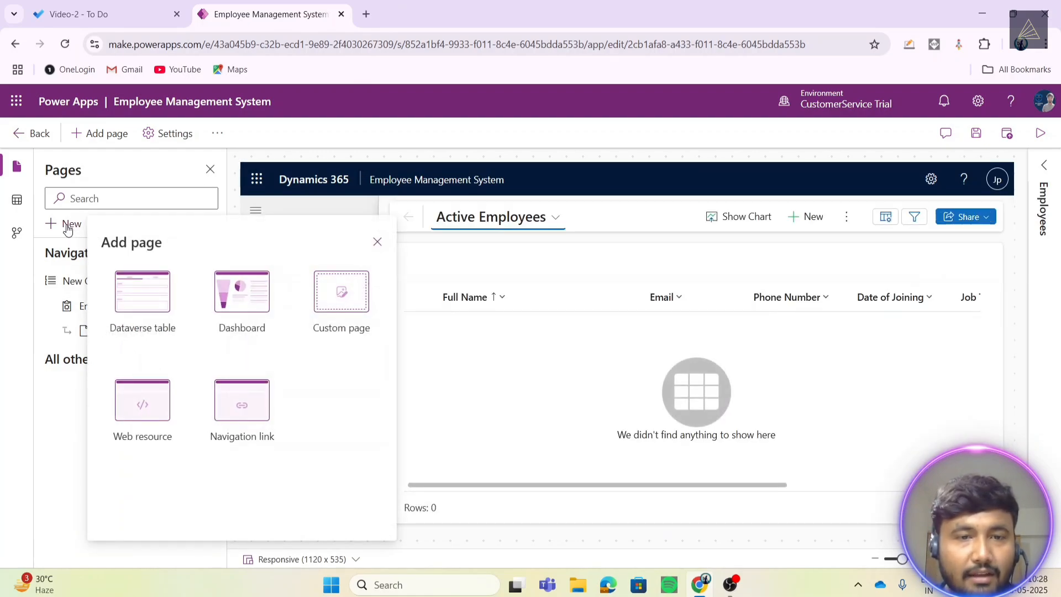
left_click(150, 303)
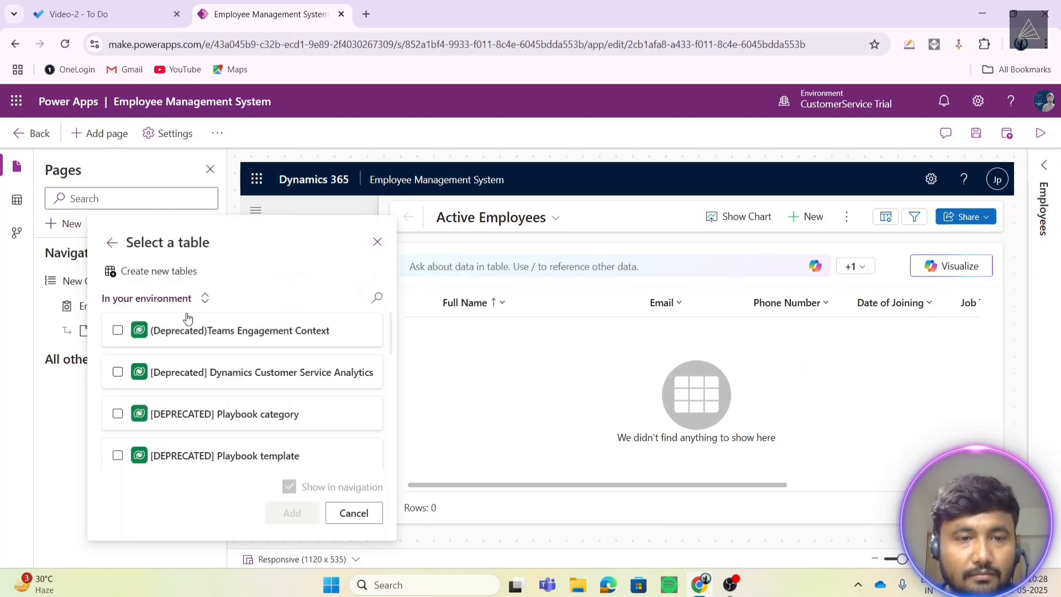
left_click(373, 296)
type("department")
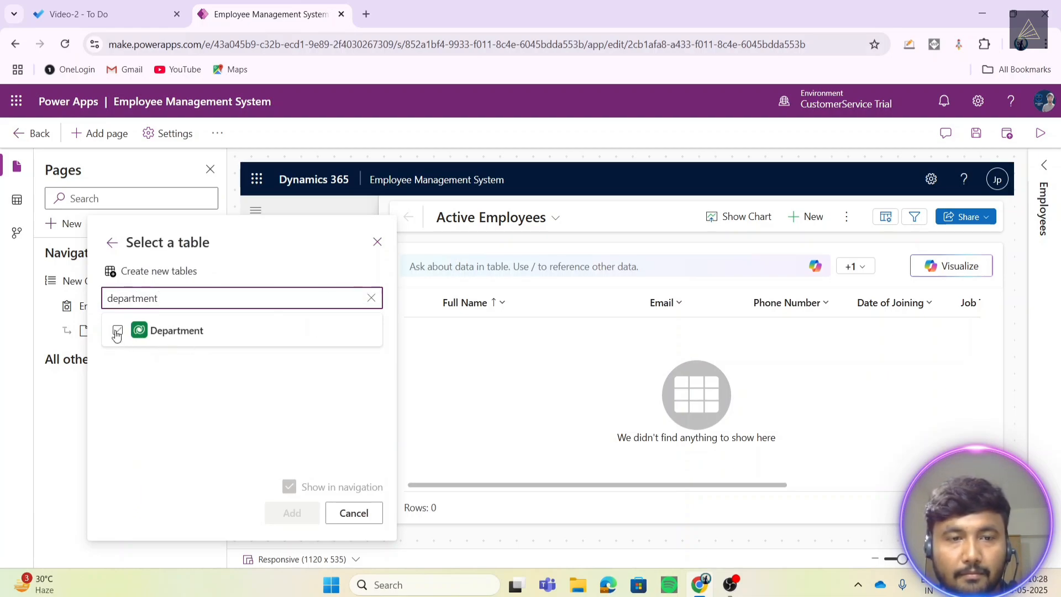
left_click(118, 332)
left_click(292, 513)
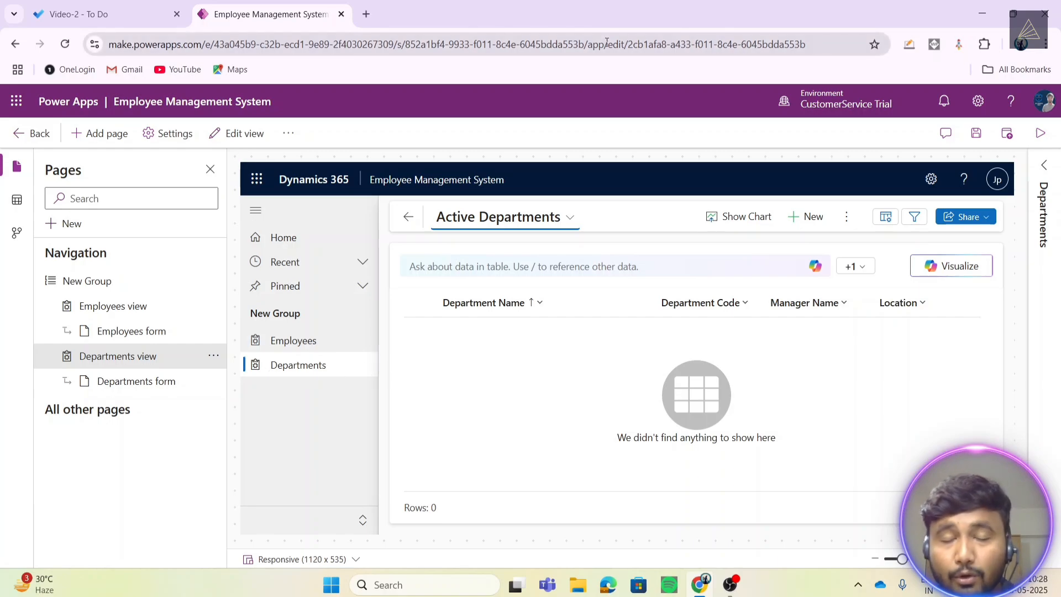
left_click(976, 134)
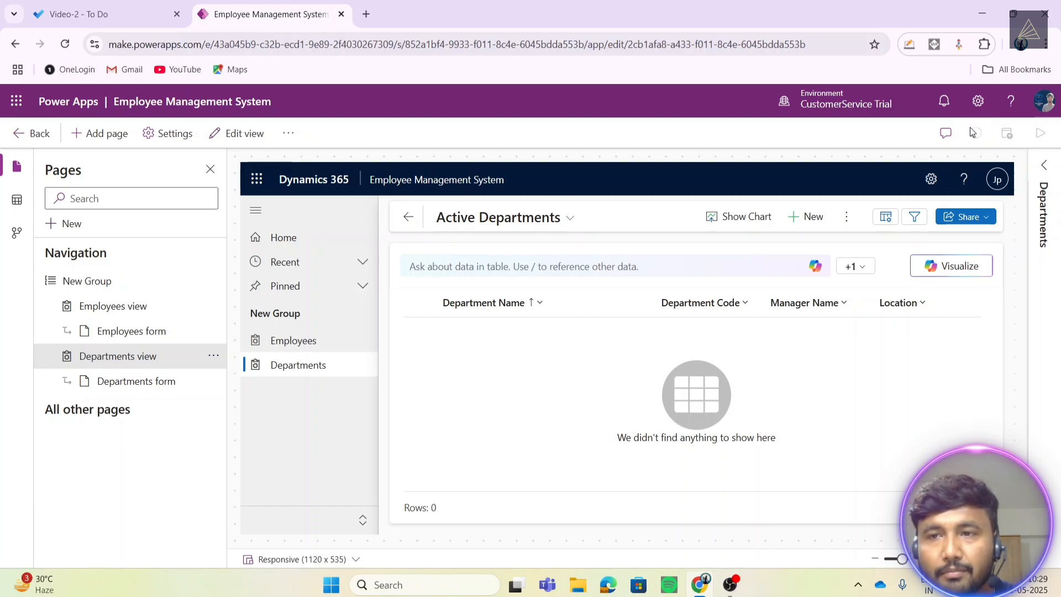
- Publish the Employee Management System app and run it with Play
left_click(1009, 135)
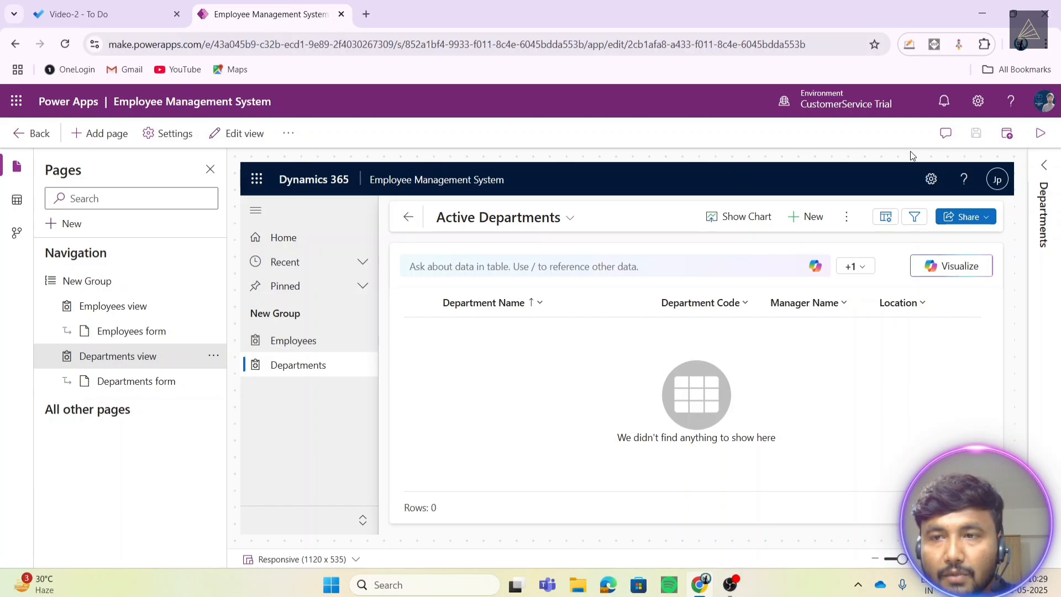
left_click(1044, 135)
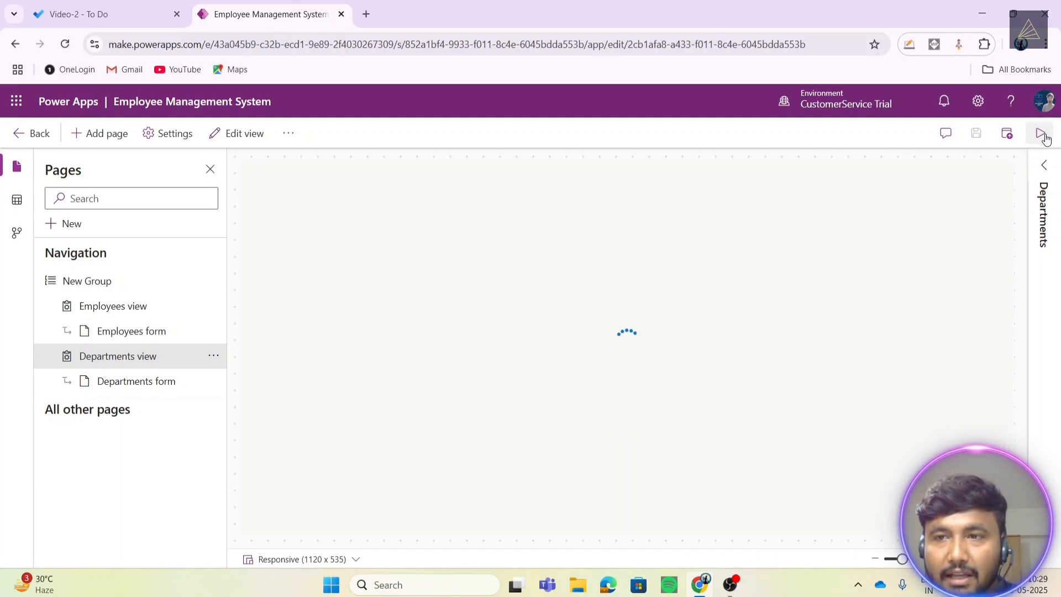
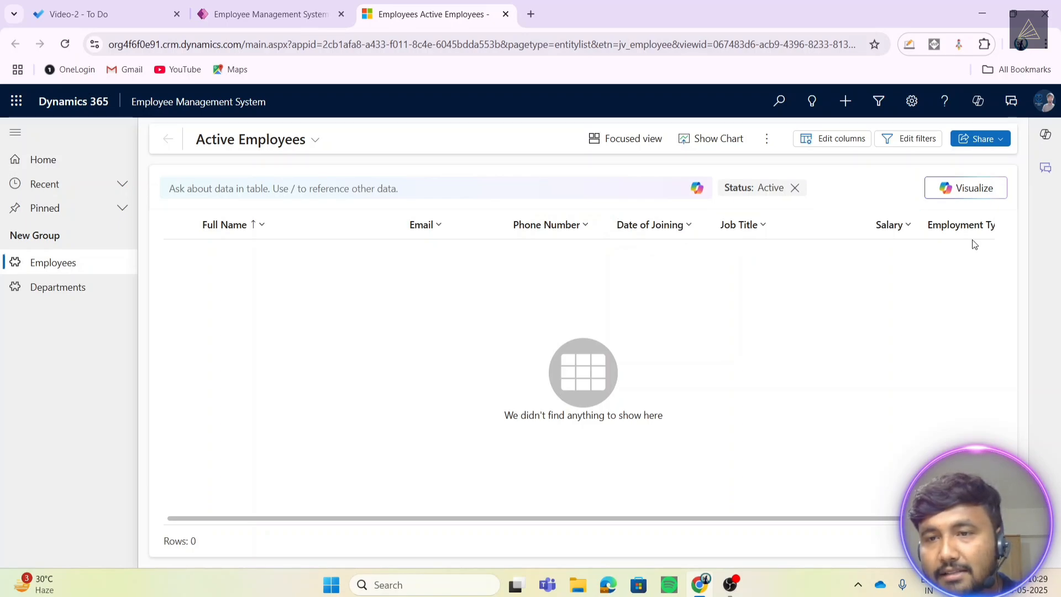
- Reselect the Active Employees view and show the list's extra commands
left_click_drag(927, 519, 961, 519)
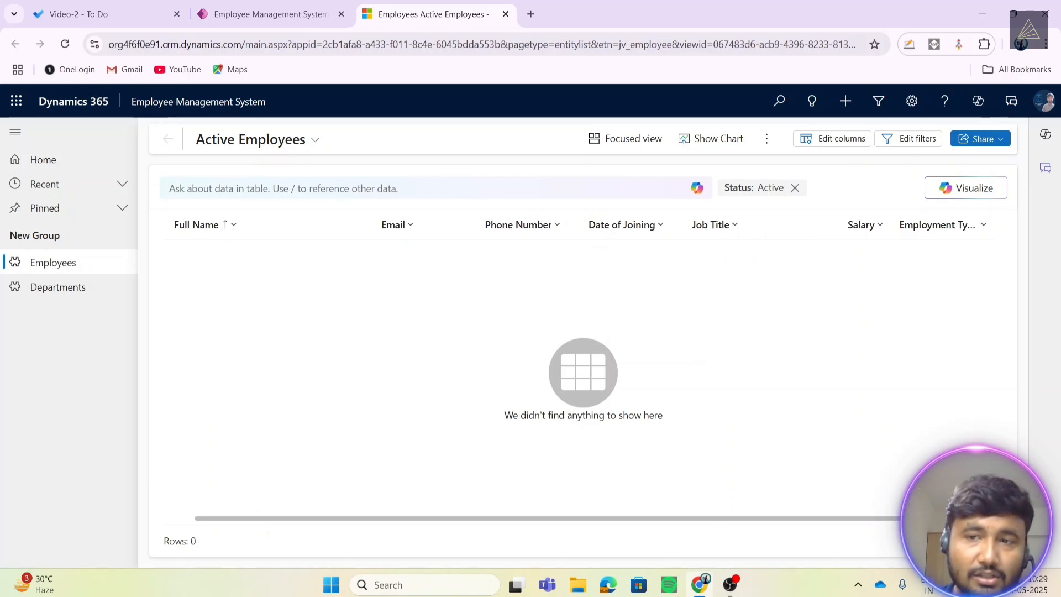
left_click(281, 140)
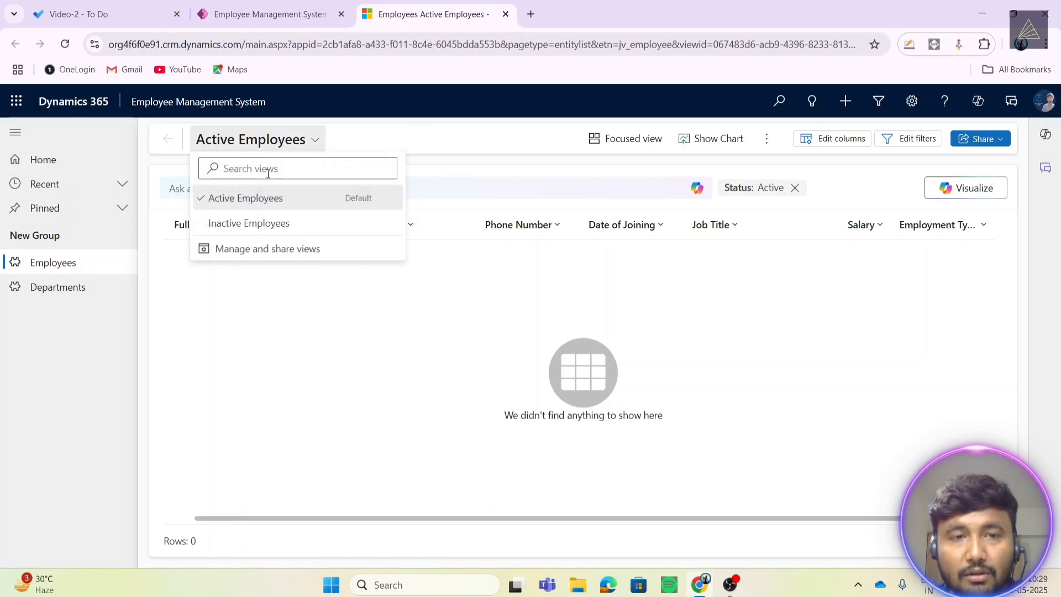
left_click(259, 202)
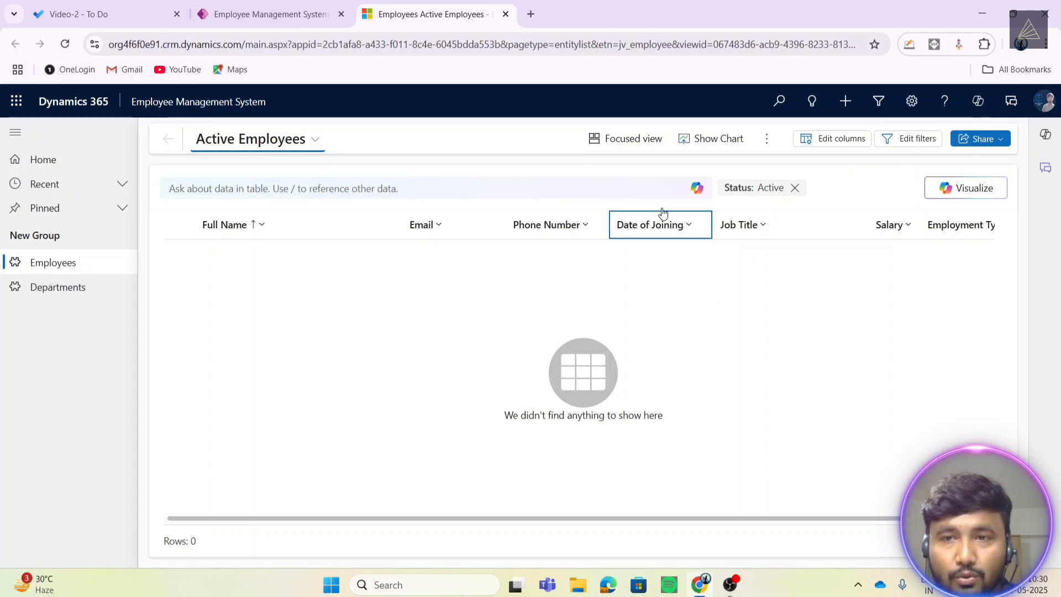
left_click(767, 142)
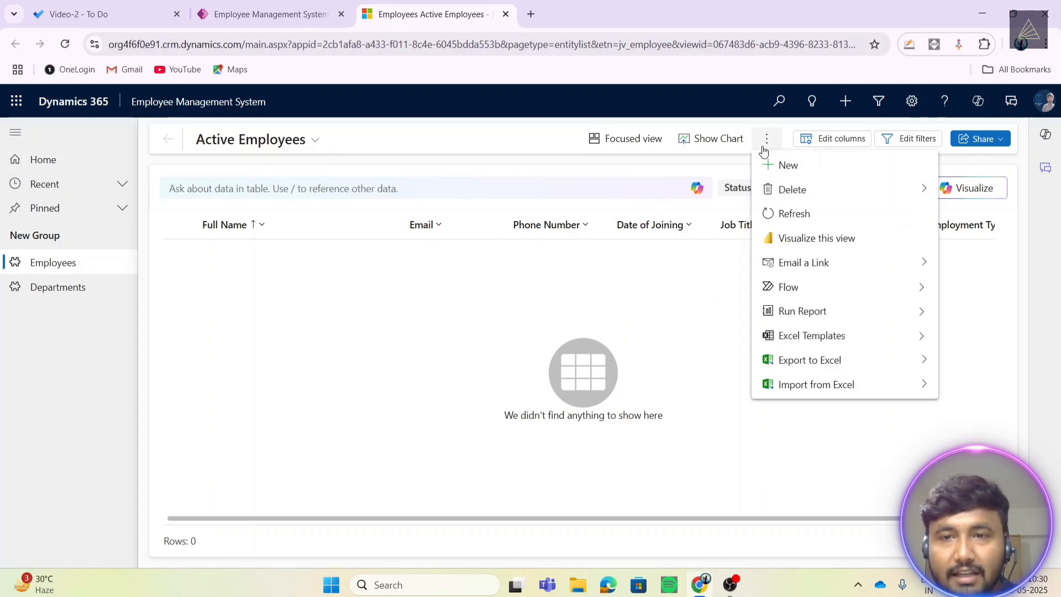
- Start a new employee record and review its Personal and Job Information sections
left_click(785, 164)
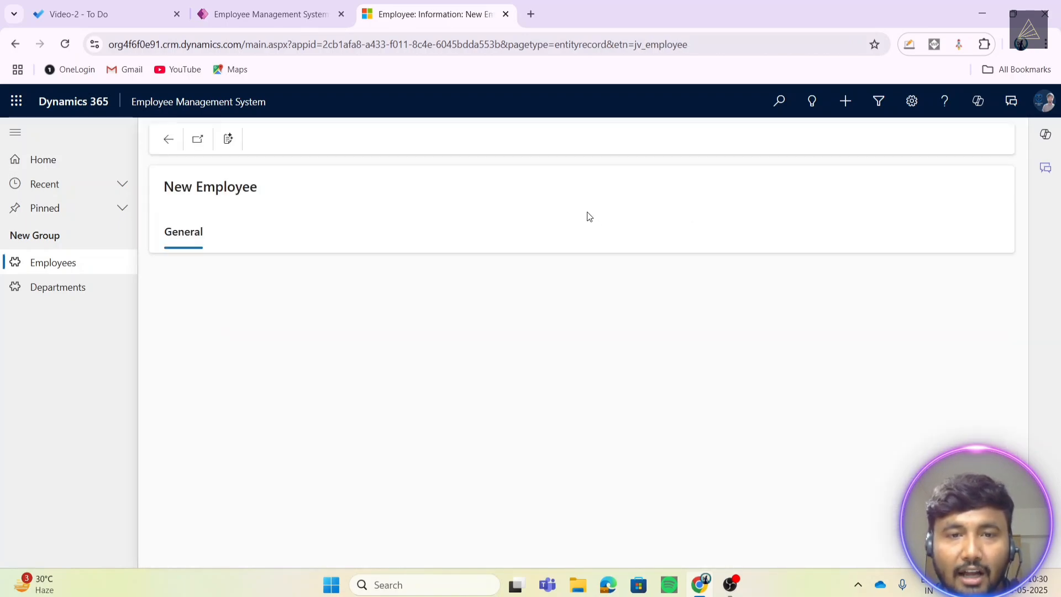
scroll(467, 389, "down", 2)
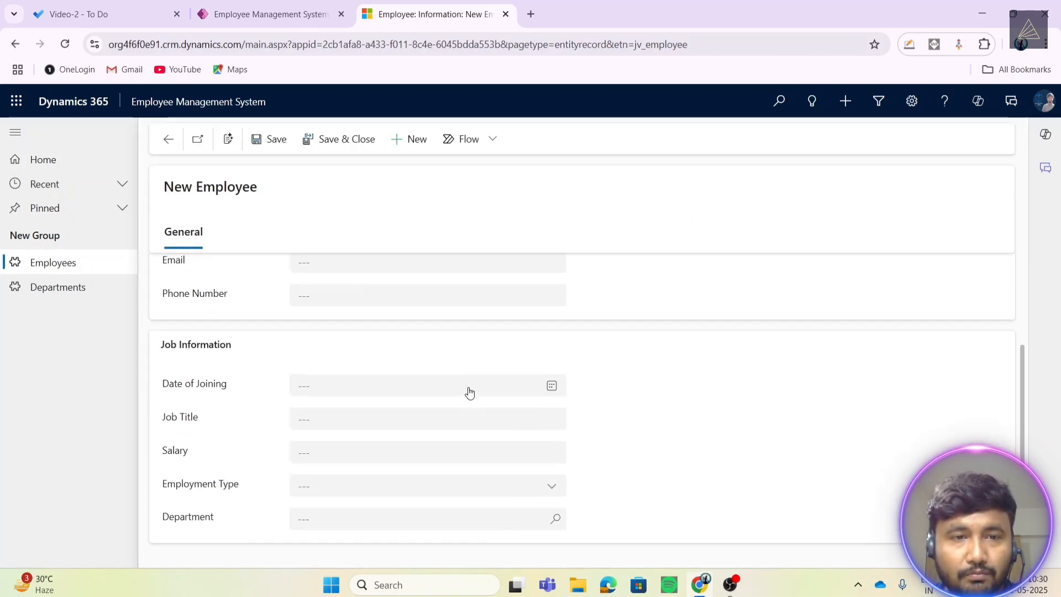
scroll(469, 391, "up", 2)
left_click_drag(161, 279, 253, 279)
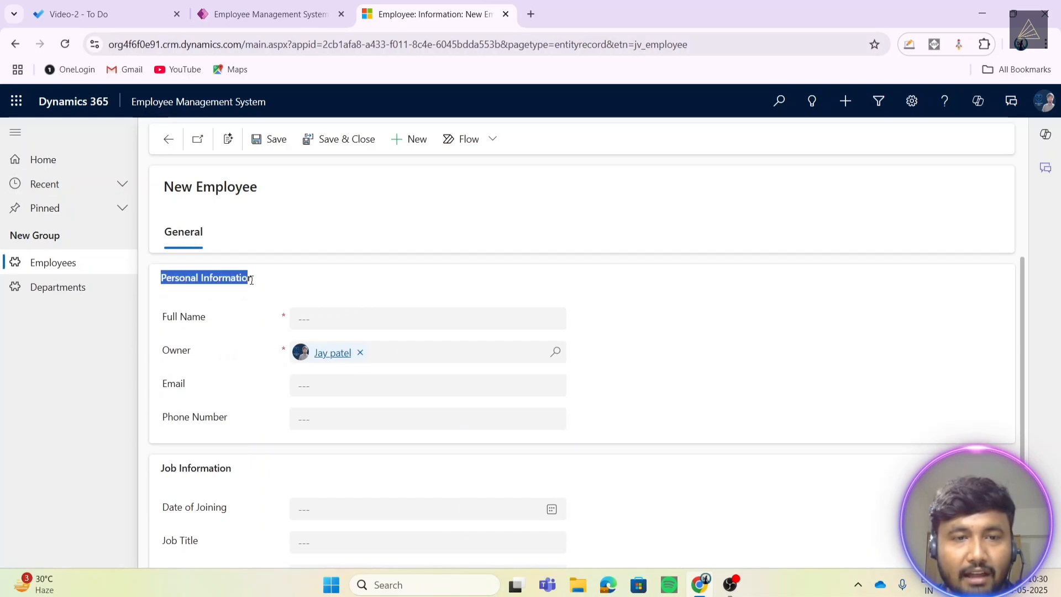
scroll(266, 285, "down", 2)
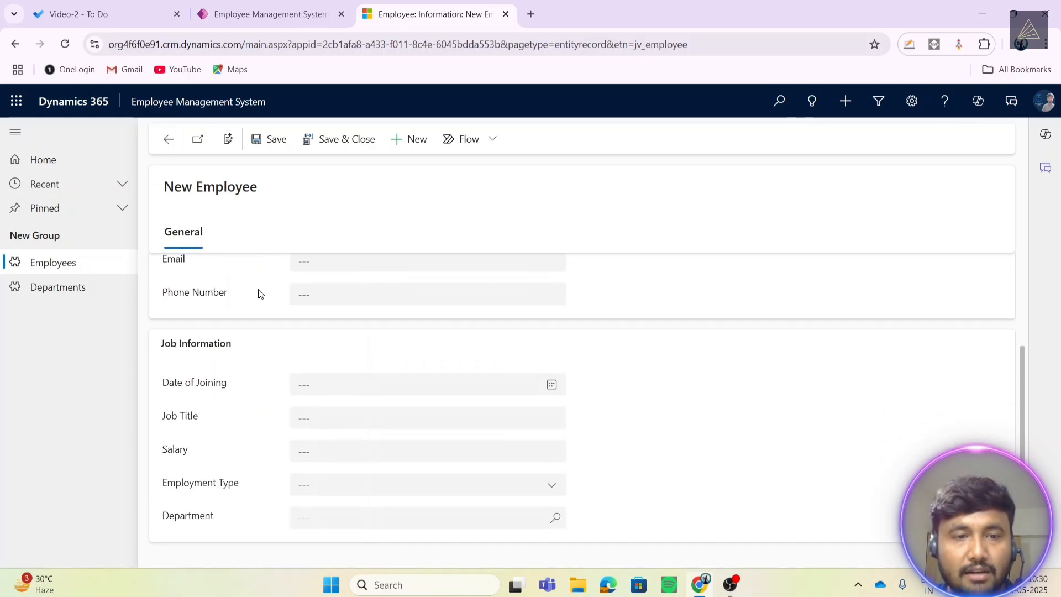
left_click_drag(163, 343, 237, 353)
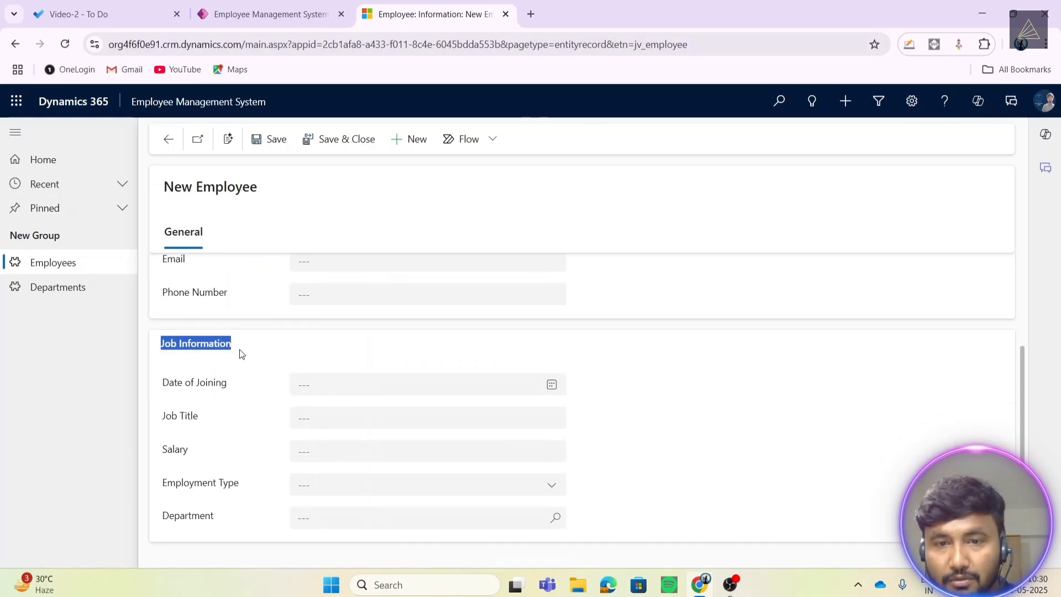
scroll(611, 332, "up", 2)
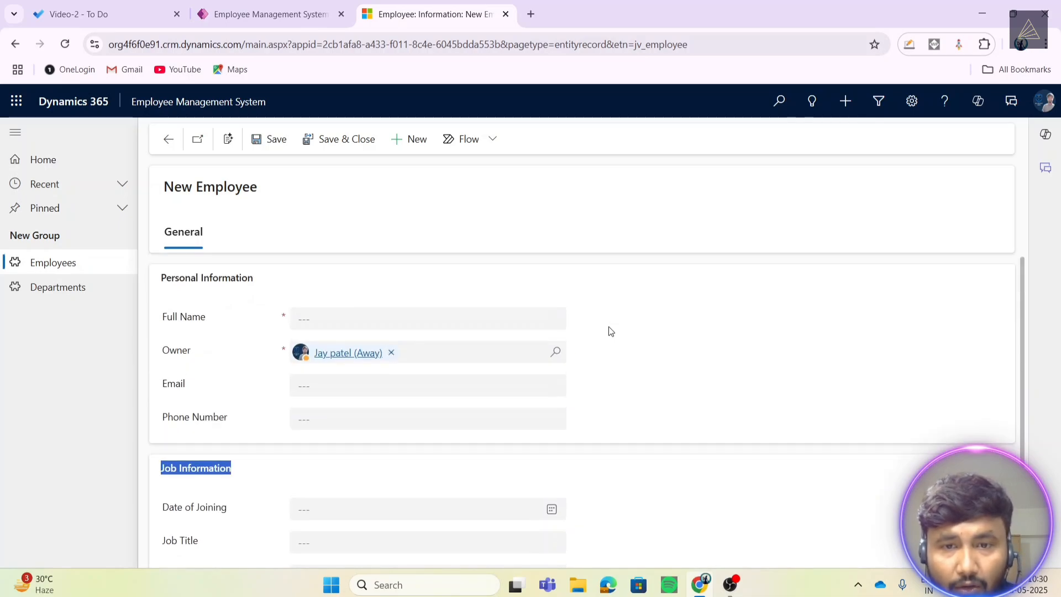
- Enter the employee's full name, e-mail address and phone number
left_click(336, 317)
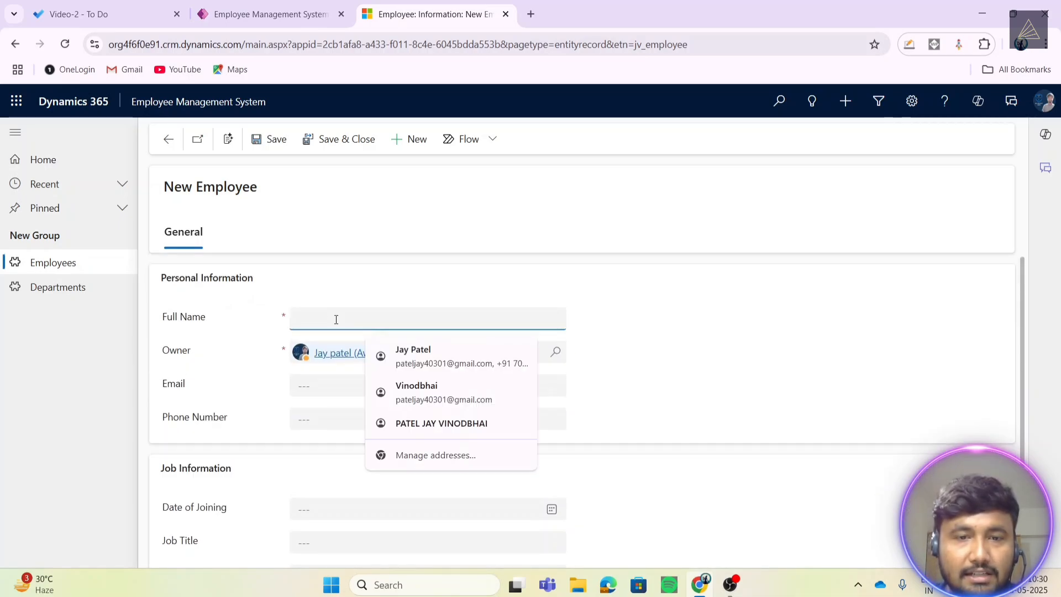
left_click(632, 362)
left_click(362, 320)
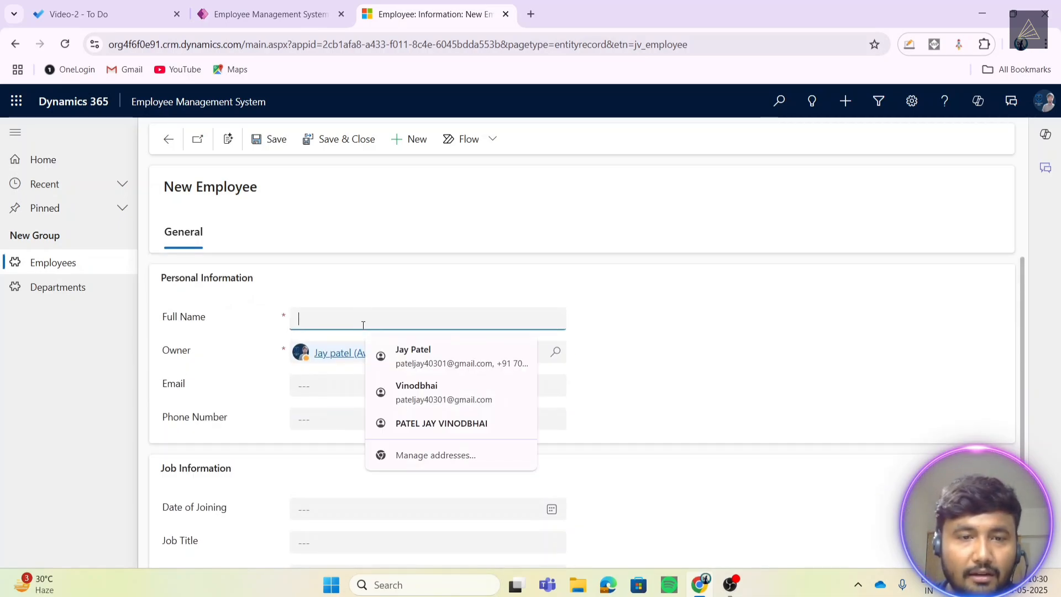
key("Caps_Lock")
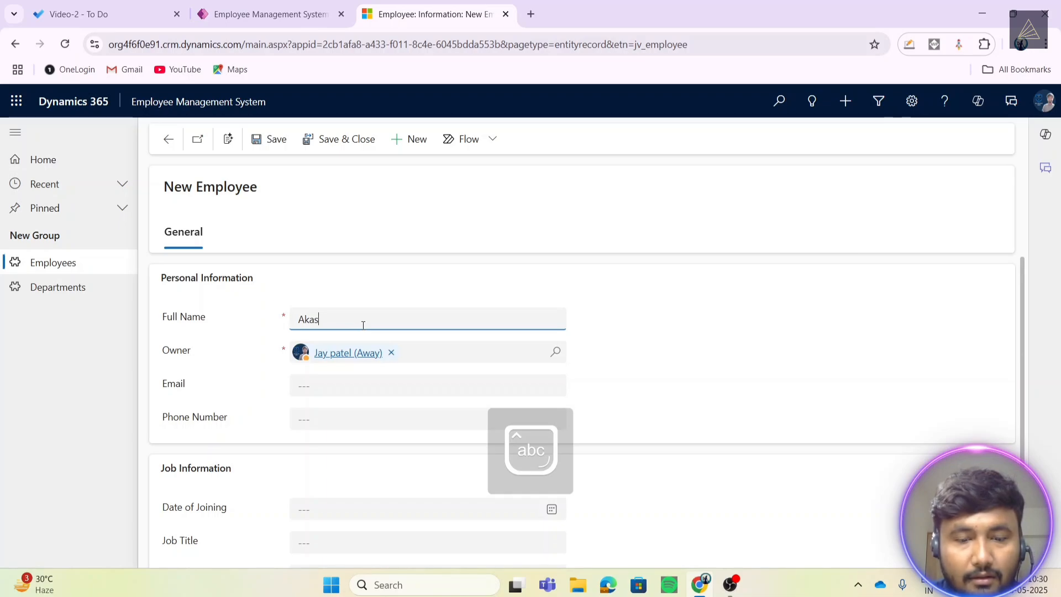
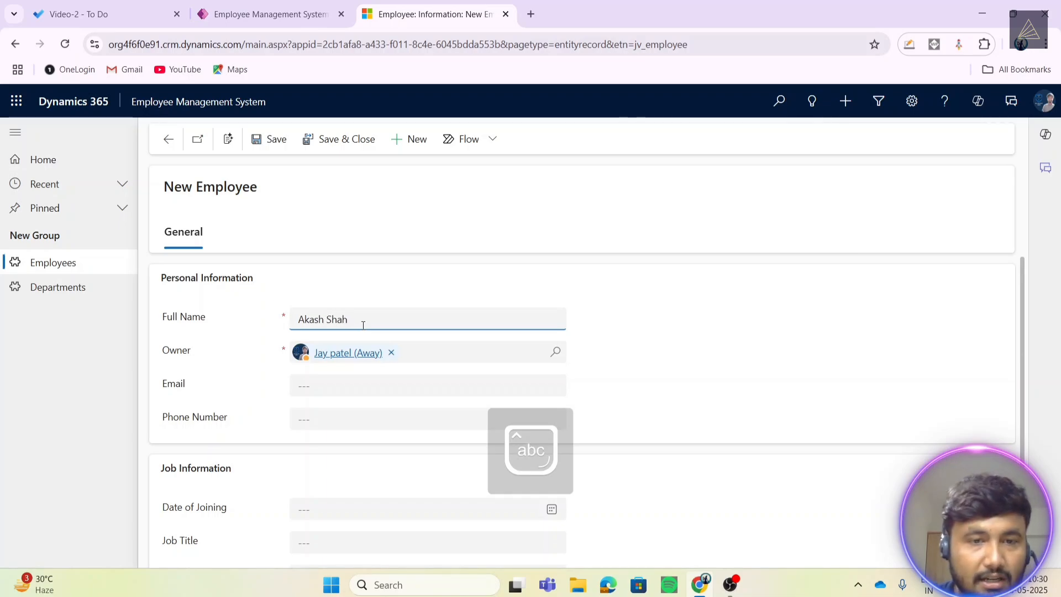
left_click(358, 390)
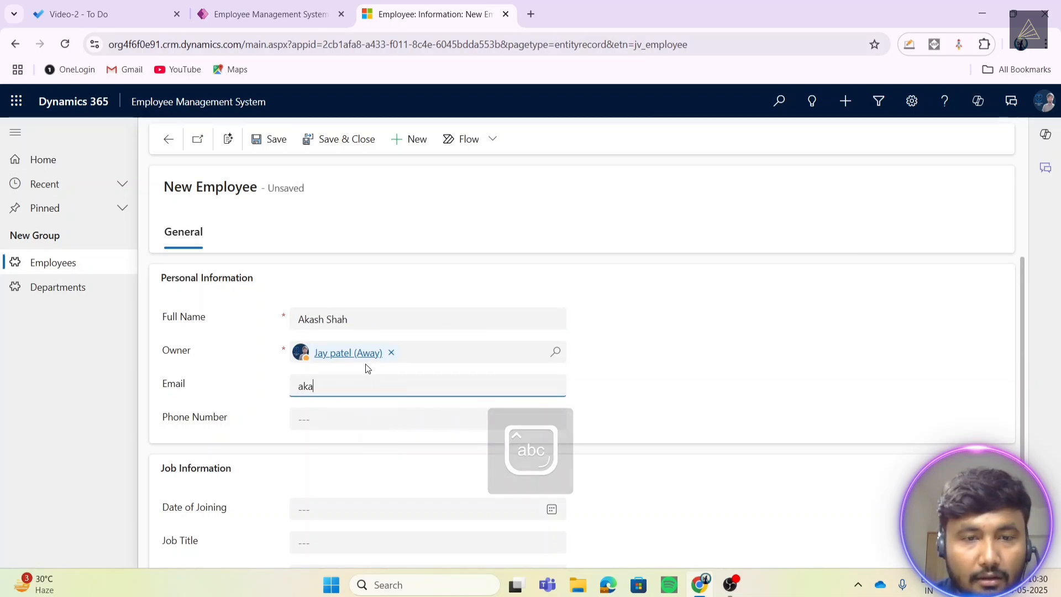
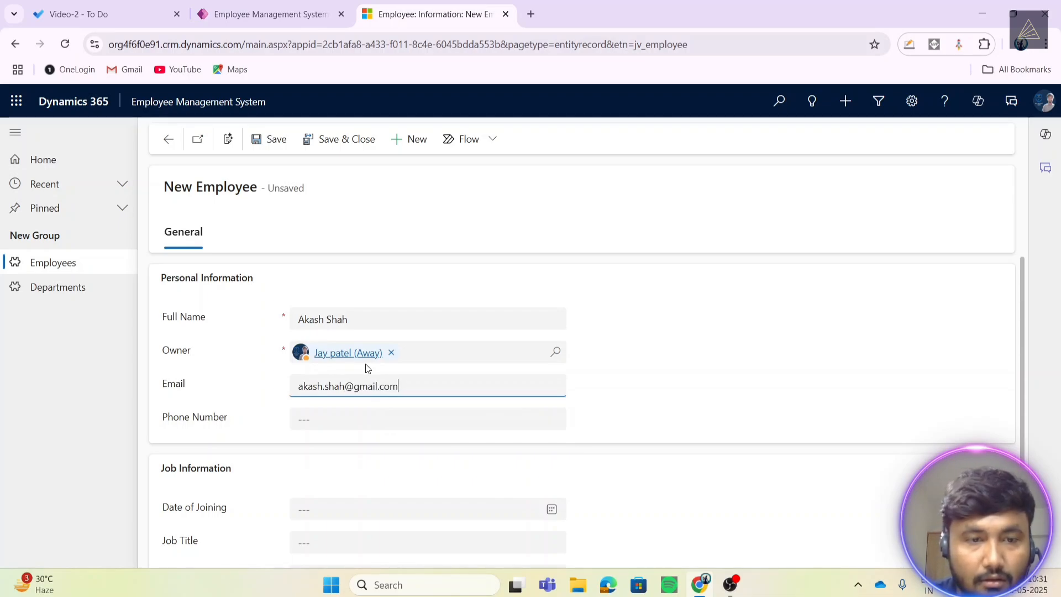
left_click(426, 421)
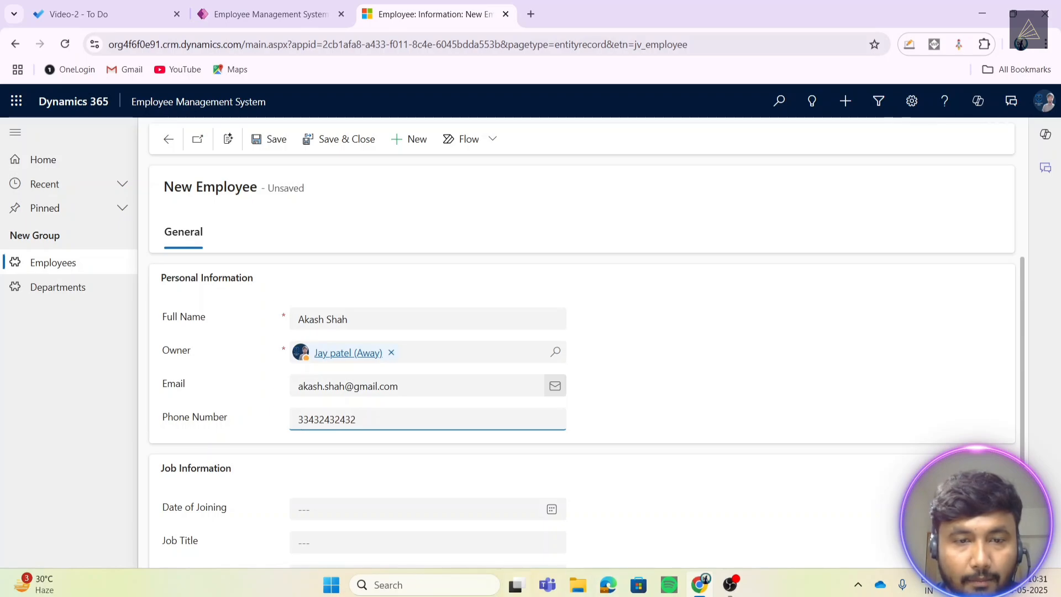
- Set Date of Joining to 5/15/2025 and Job Title to Developer
left_click(651, 349)
scroll(415, 455, "down", 1)
scroll(414, 456, "down", 1)
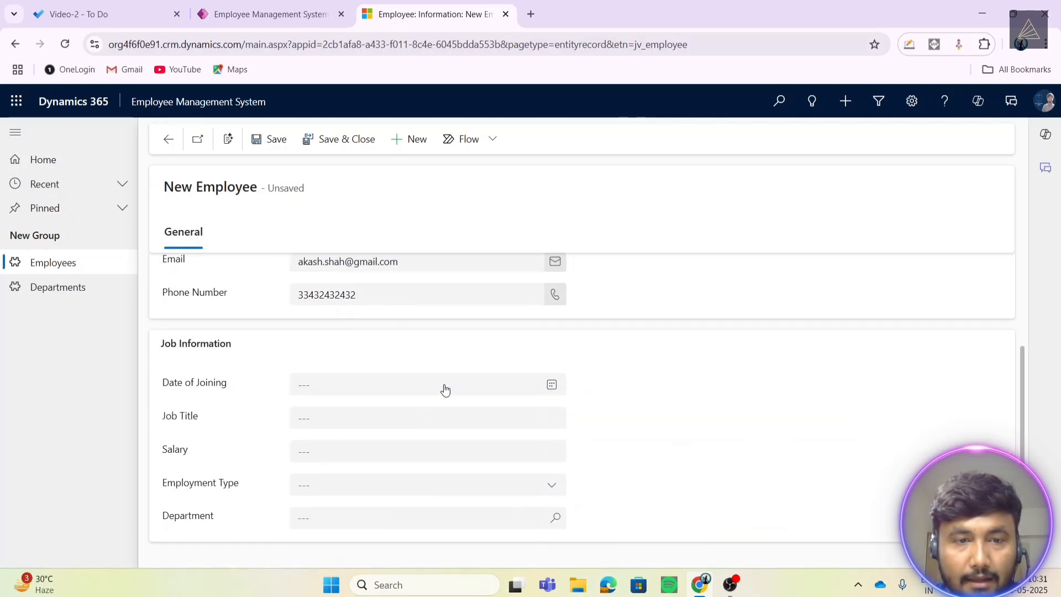
left_click(551, 385)
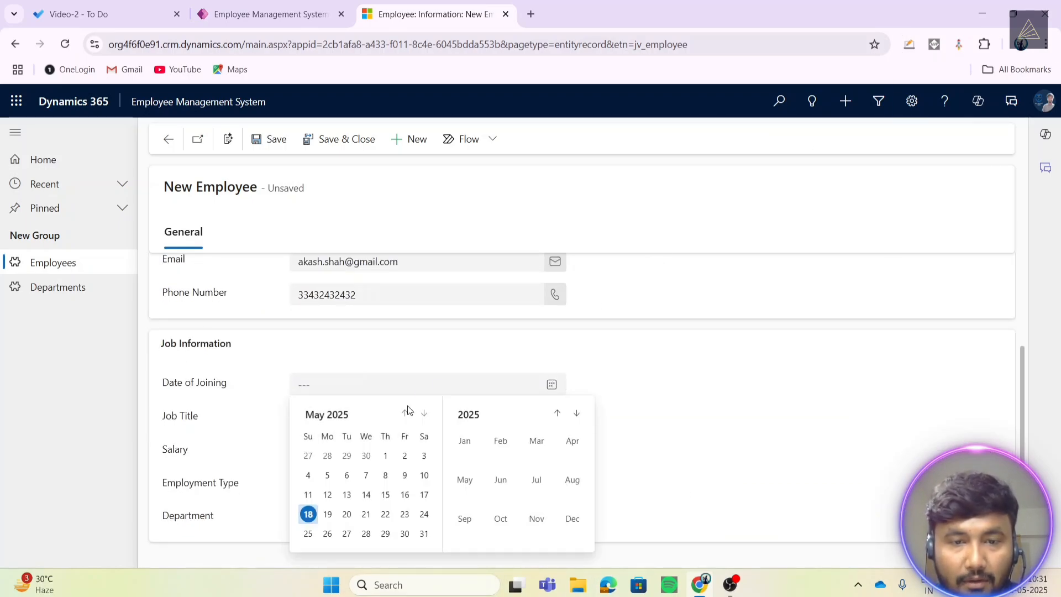
left_click(385, 495)
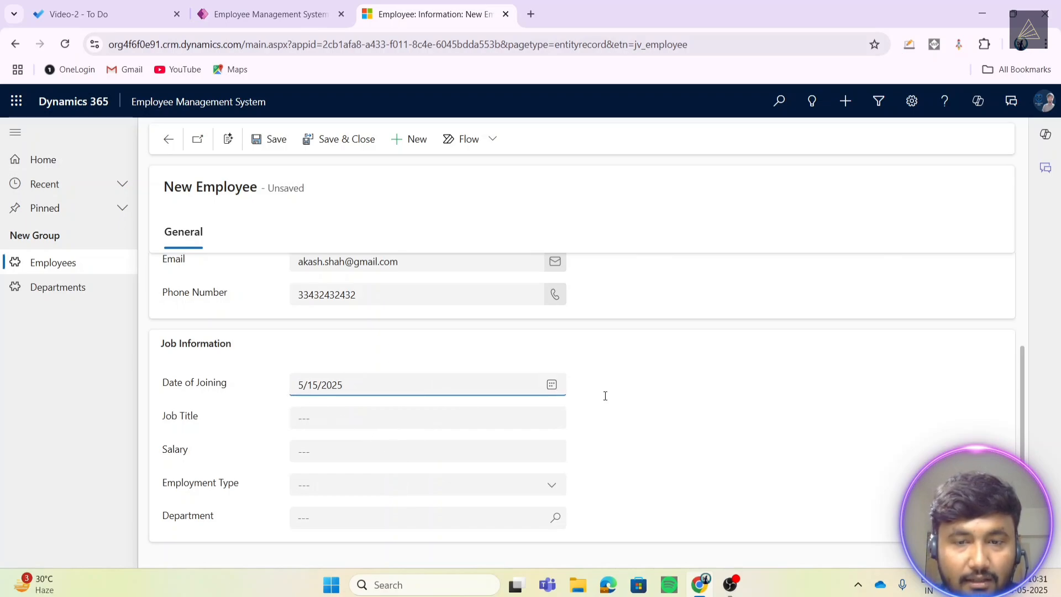
left_click(396, 419)
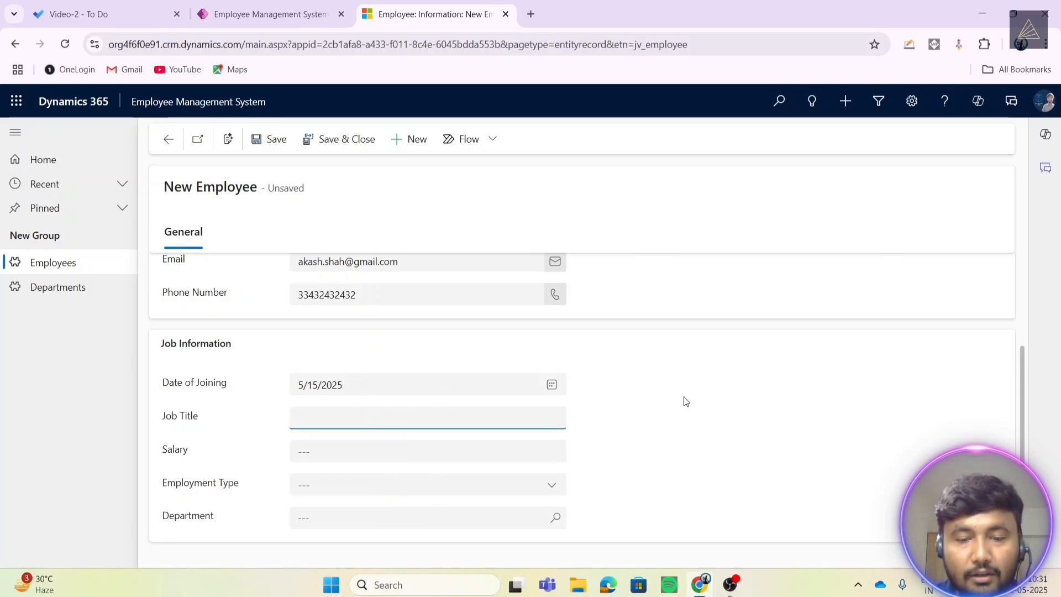
key("Caps_Lock")
type("D")
key("Caps_Lock")
type("e")
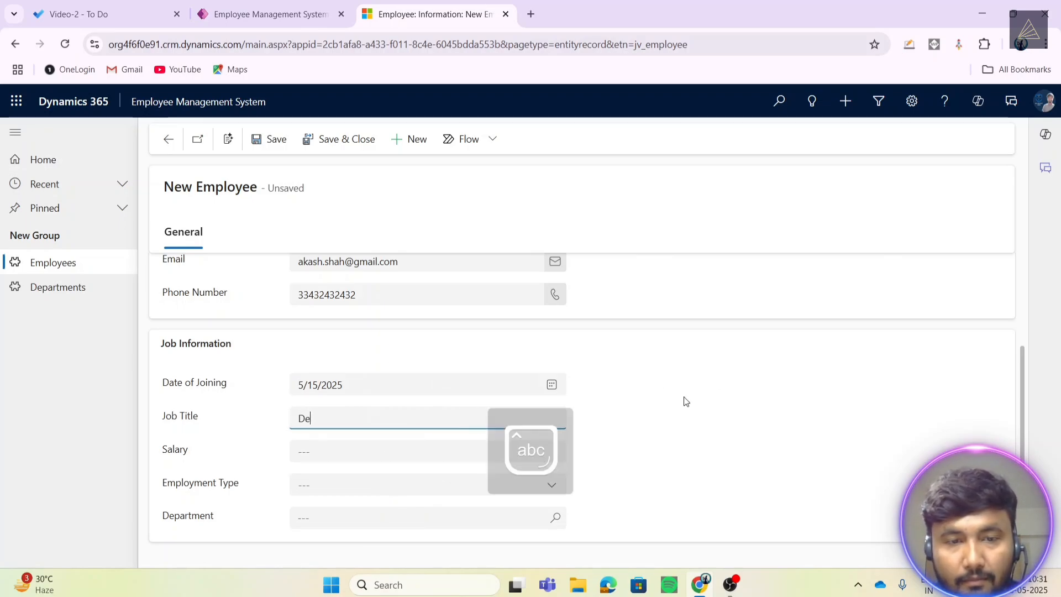
type("veloper")
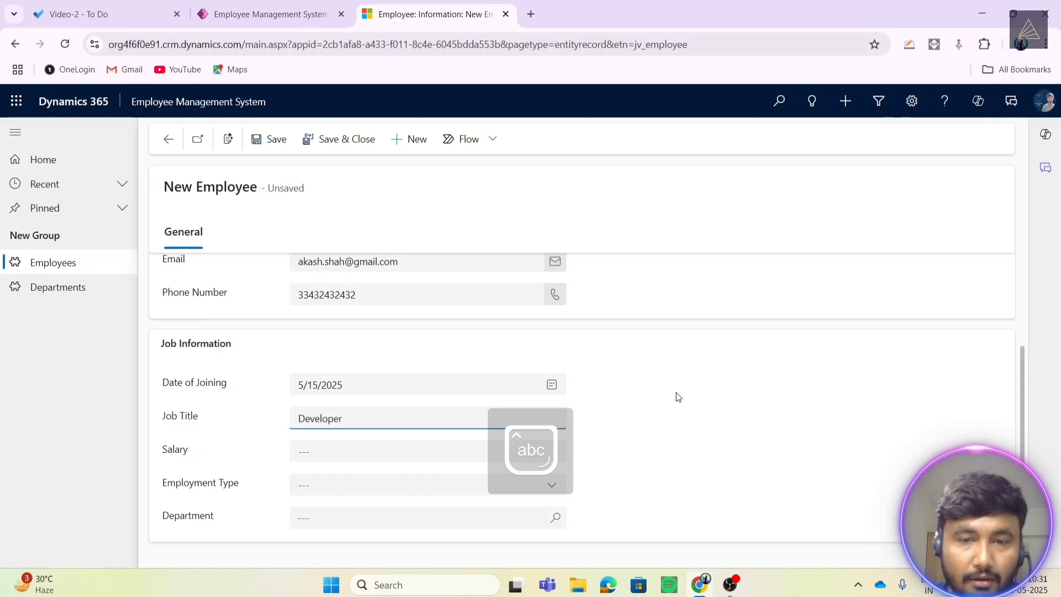
- Set Salary to 50000 and Employment Type to Full-Time, leaving Department empty
left_click(301, 451)
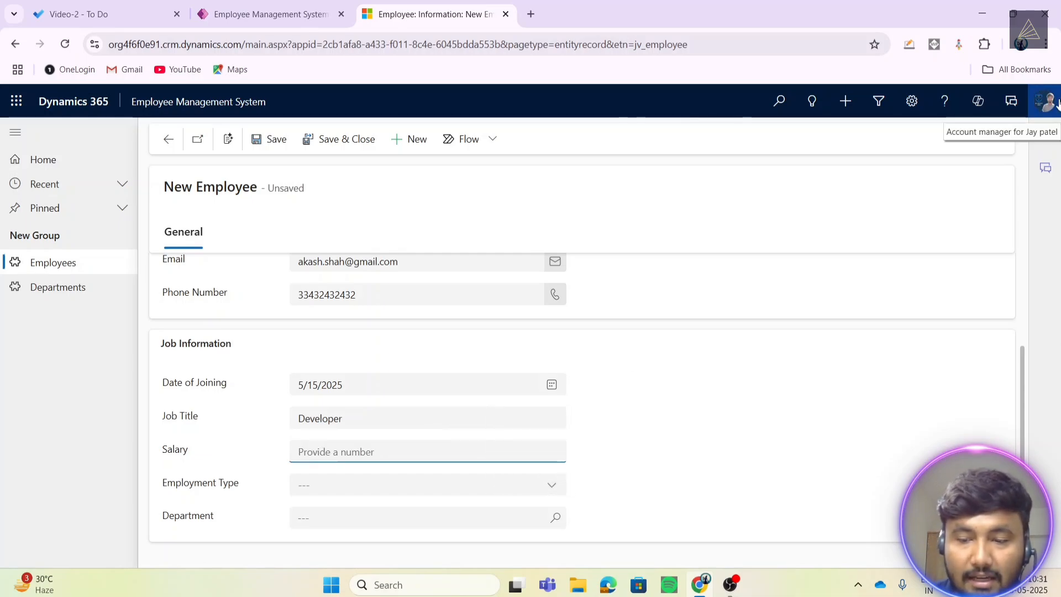
type("50000")
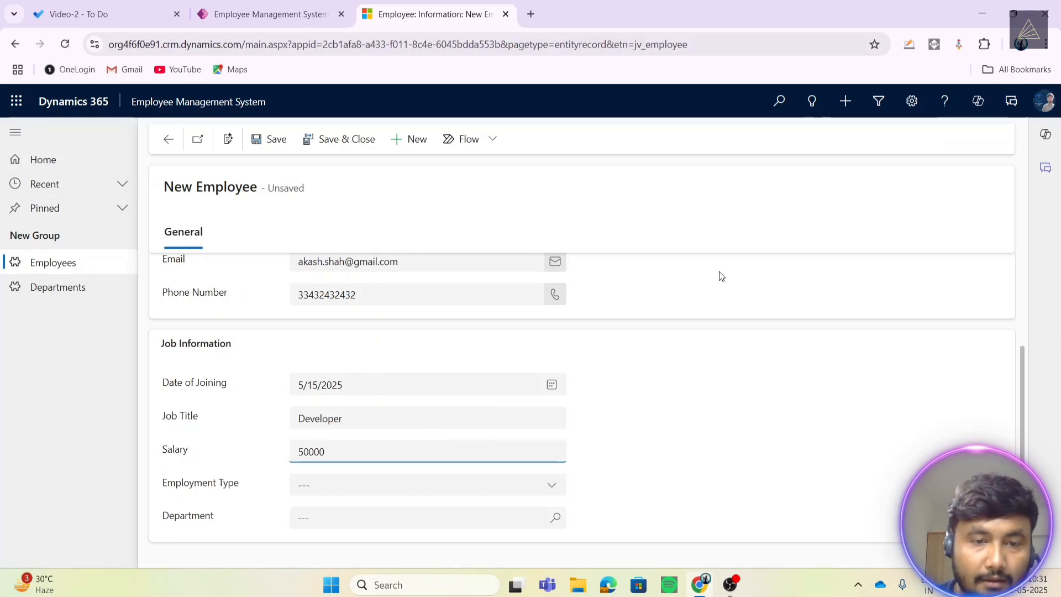
left_click(628, 421)
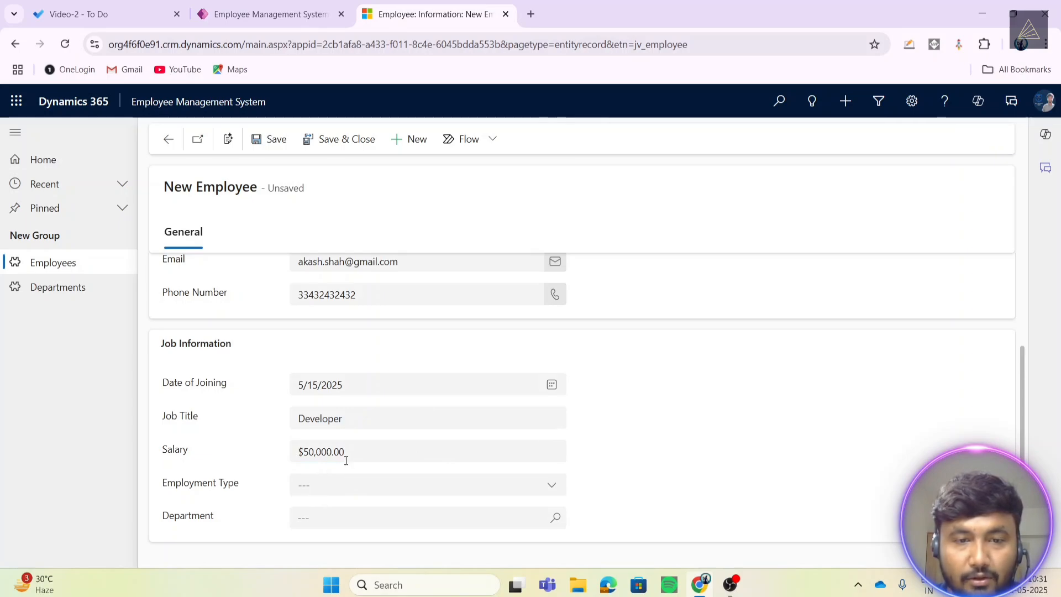
left_click(362, 452)
left_click(653, 424)
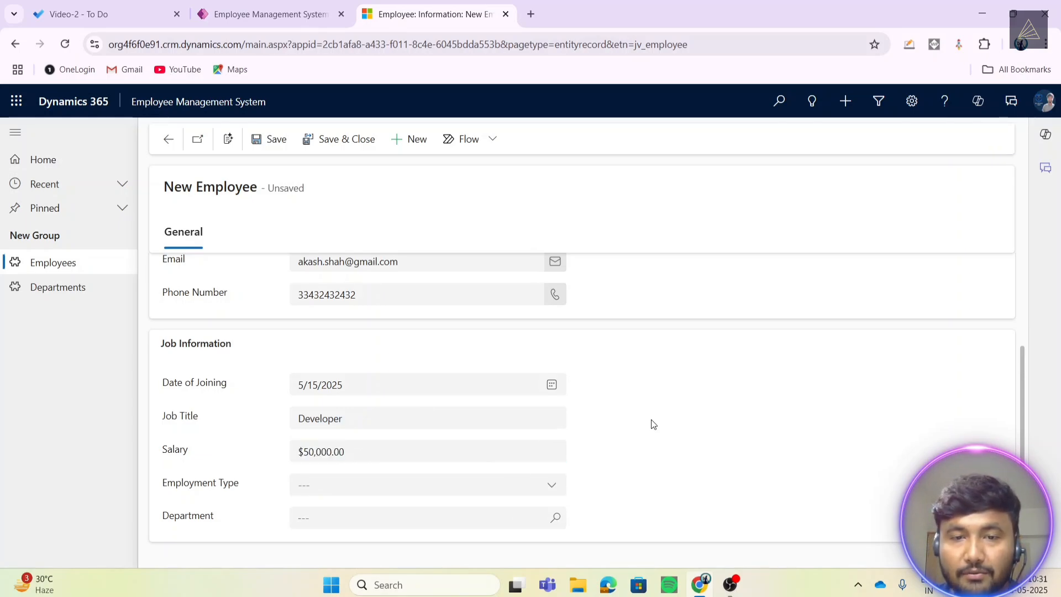
left_click(507, 486)
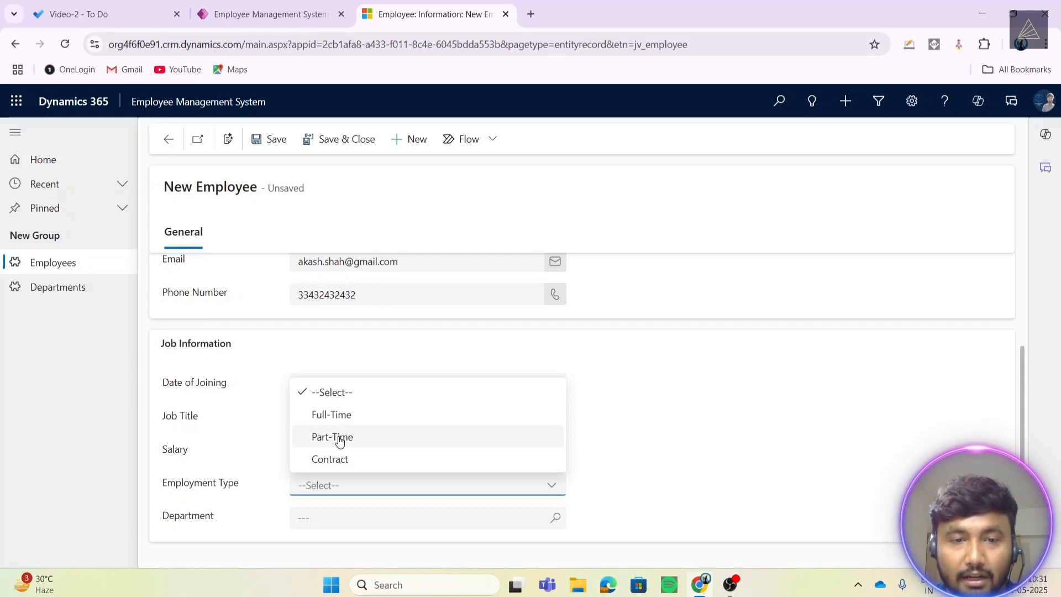
left_click(341, 416)
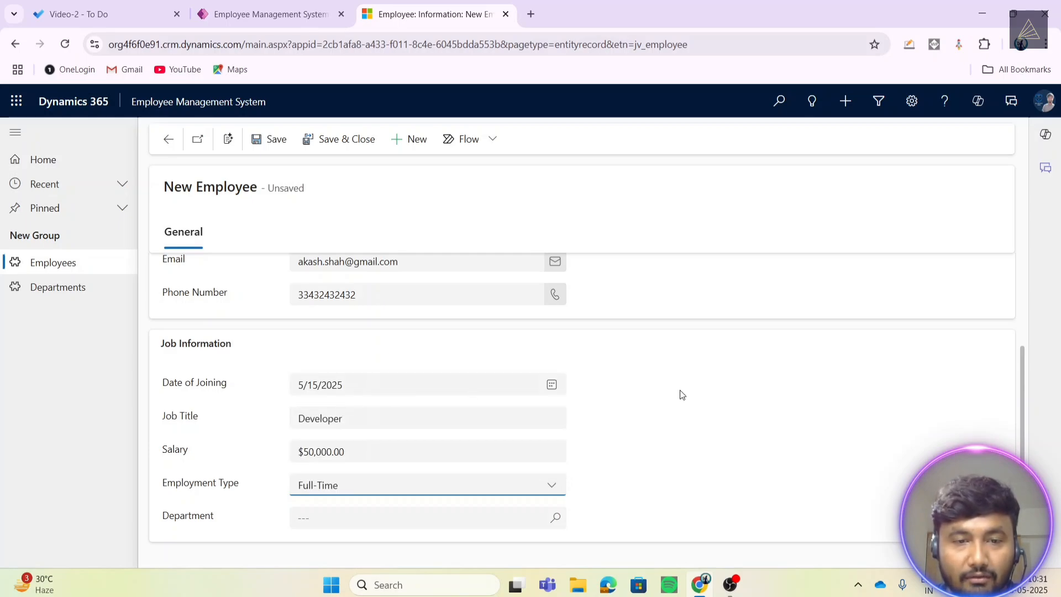
left_click(356, 515)
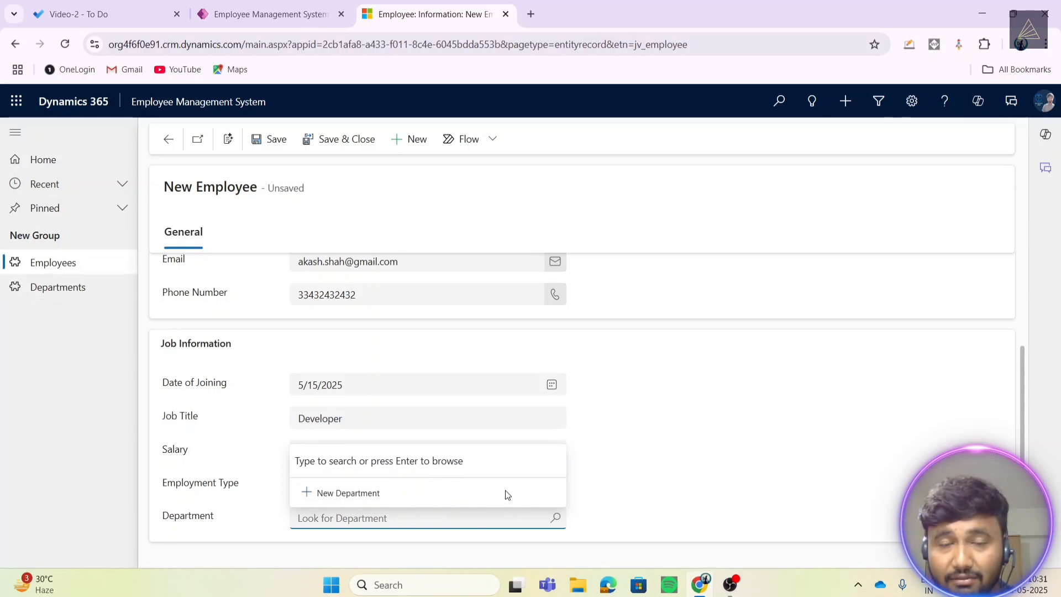
left_click(731, 430)
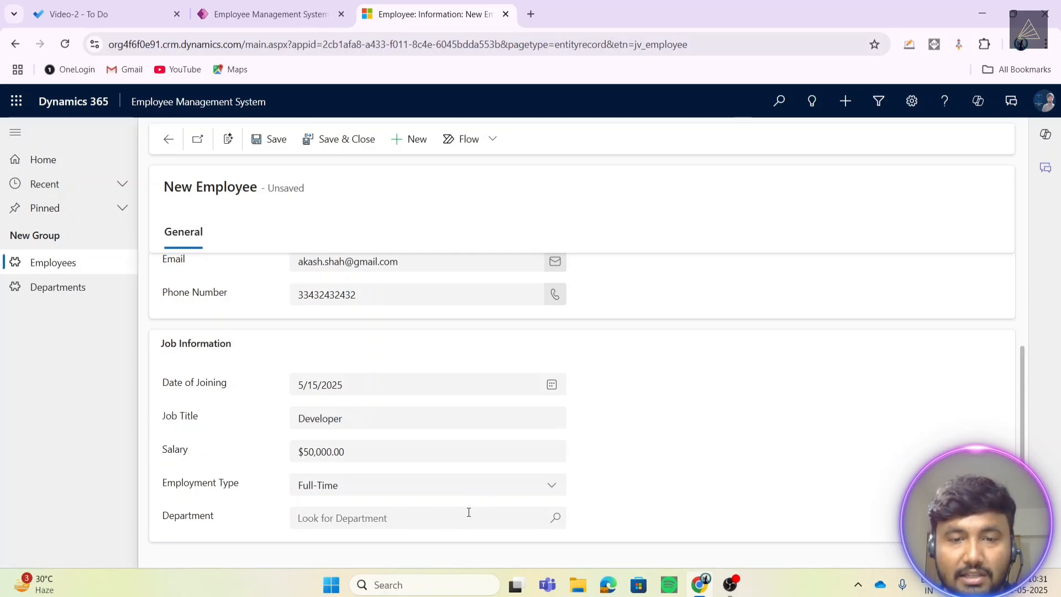
scroll(429, 478, "up", 3)
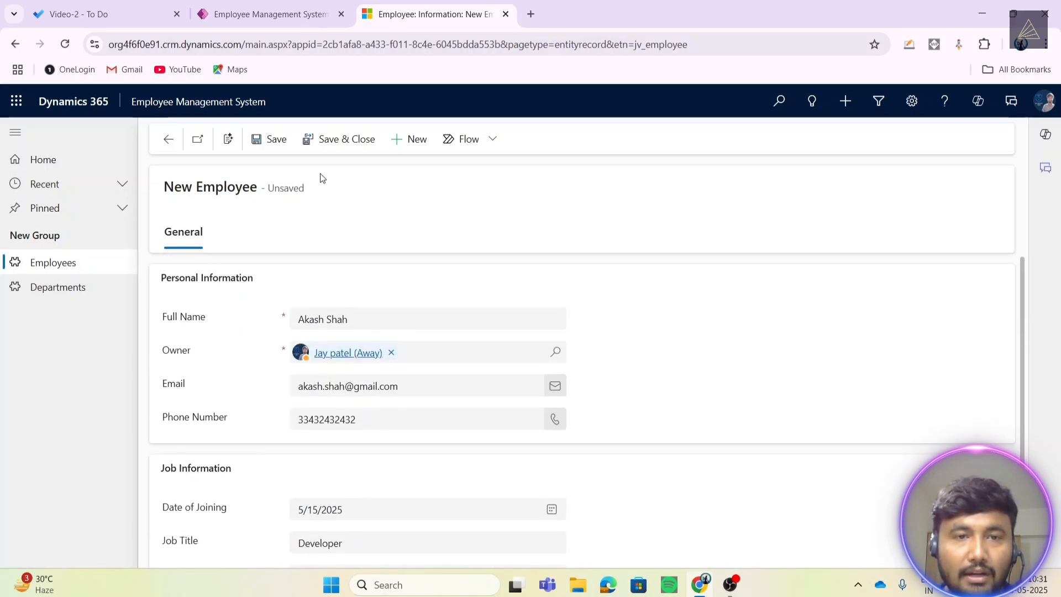
- Save and close the new employee, then go to the Departments list
left_click(333, 143)
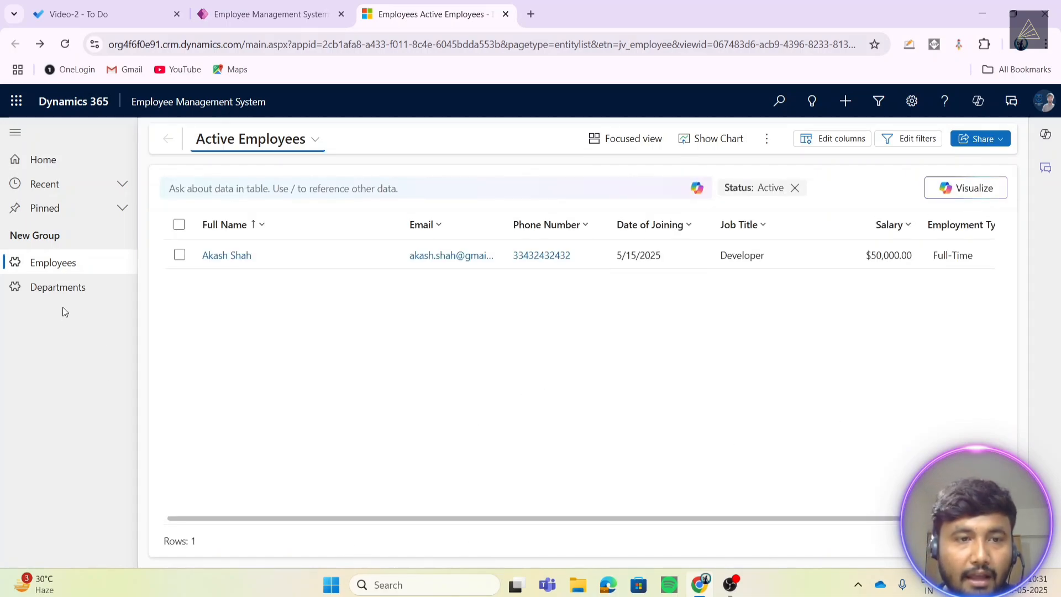
left_click(62, 288)
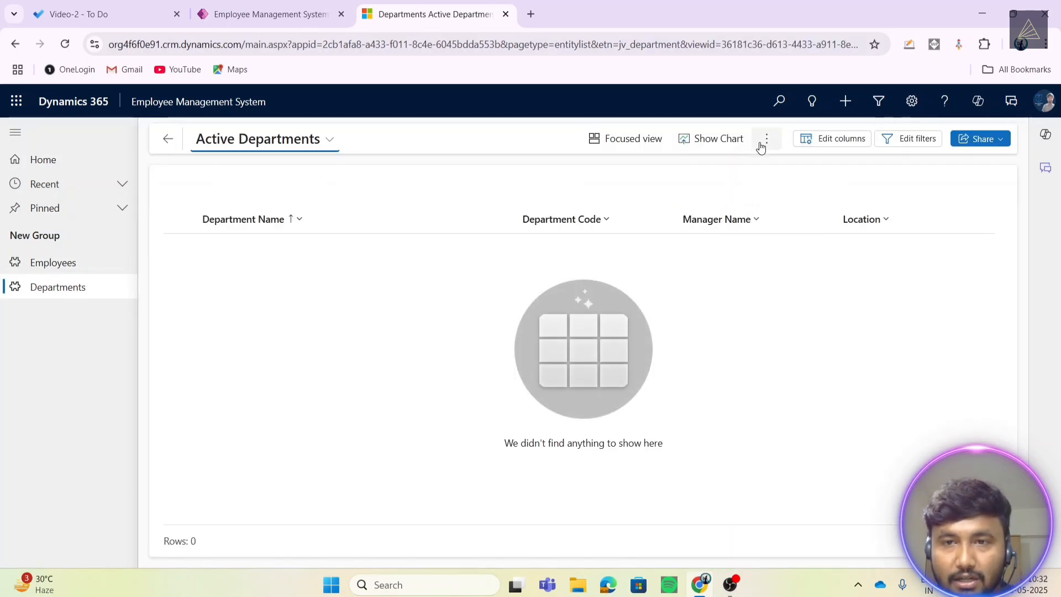
- Create a new department record named .NET
left_click(766, 141)
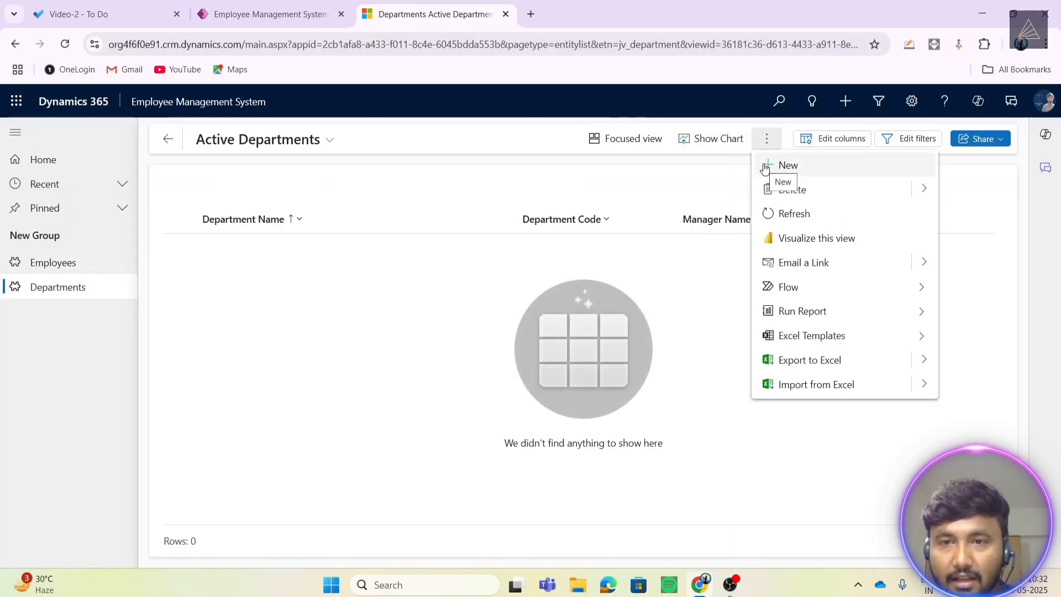
left_click(765, 165)
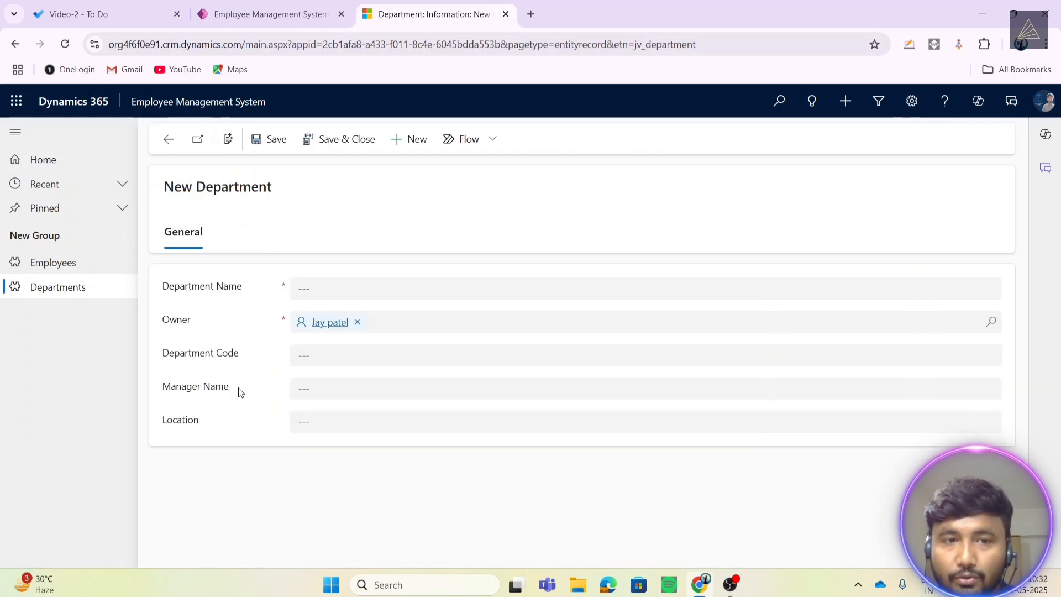
left_click(334, 288)
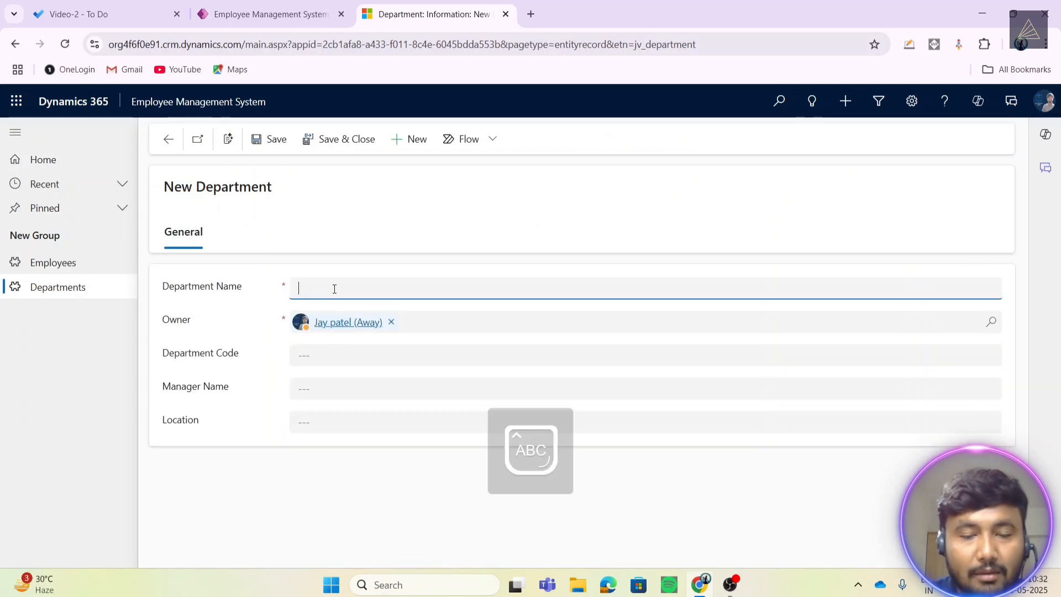
type("M")
key("Caps_Lock")
type("arketing")
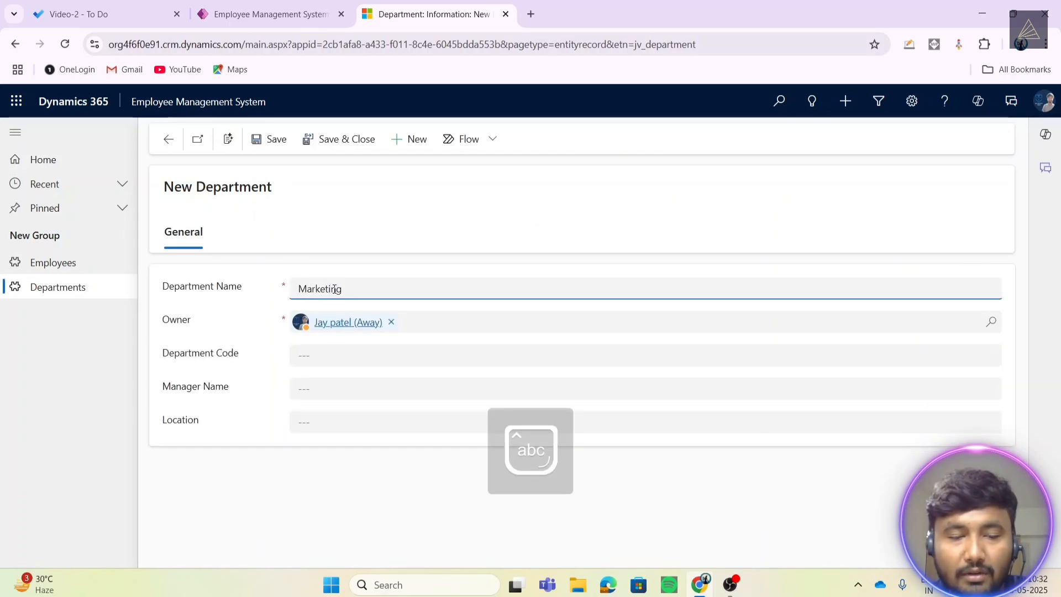
key("ctrl+a")
key("BackSpace")
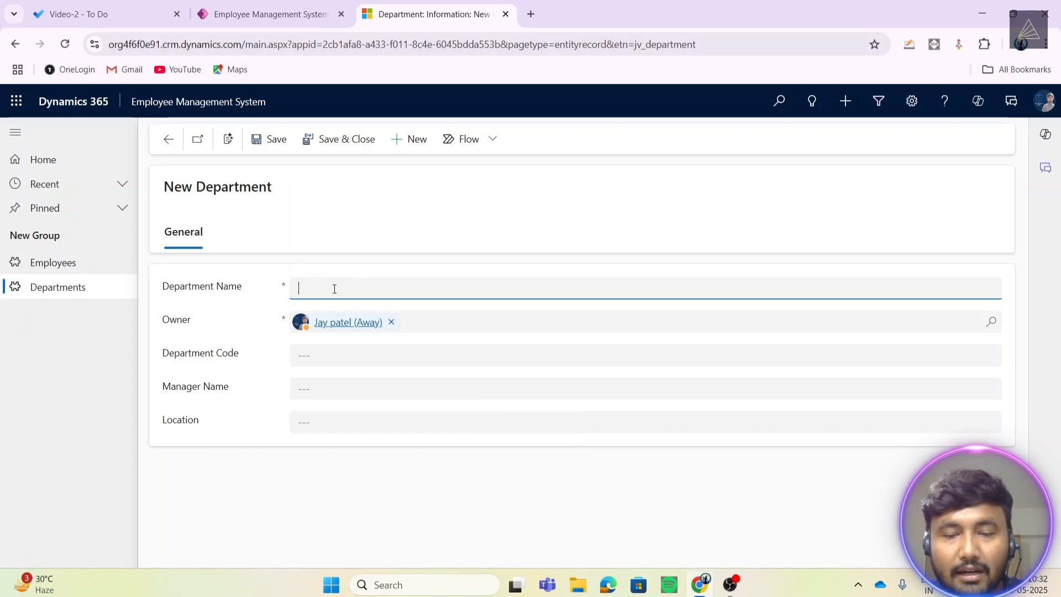
key("Caps_Lock")
type(".NET")
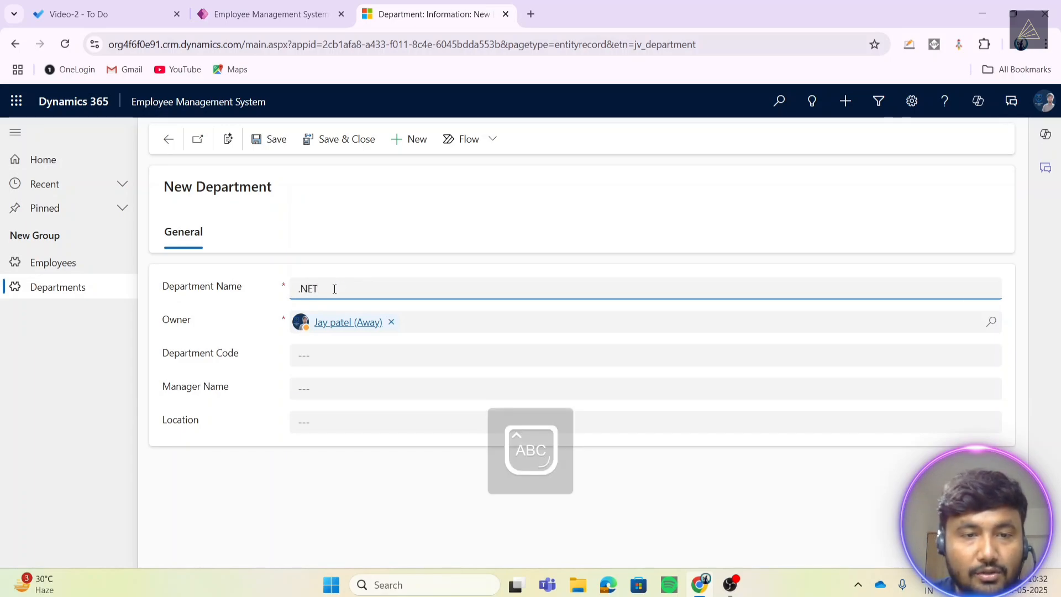
- Fill Department Code 023, the manager name and location Ahmedabad, then save
left_click(333, 357)
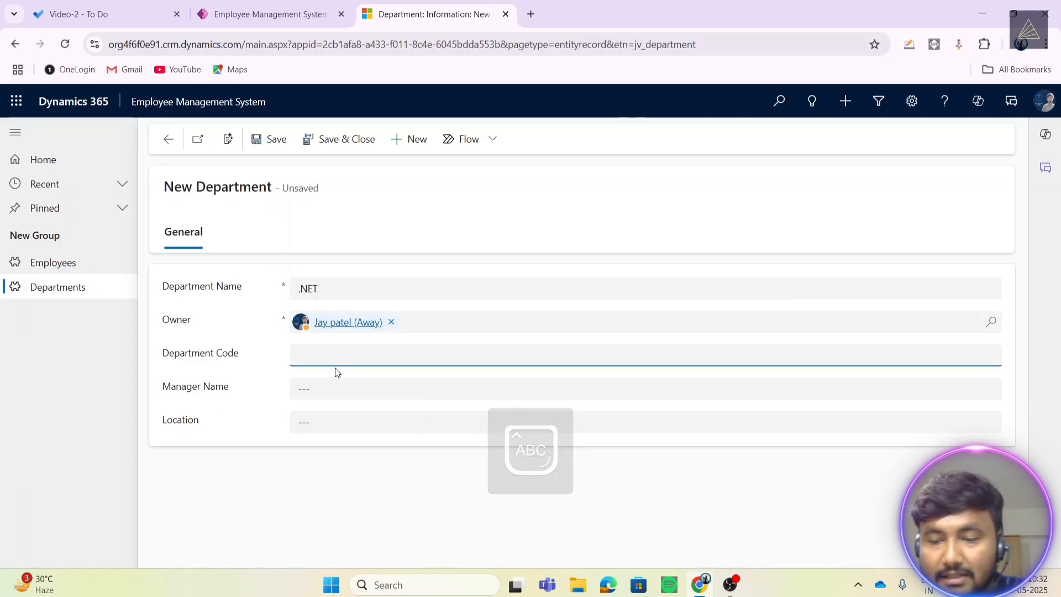
type("023")
left_click(310, 386)
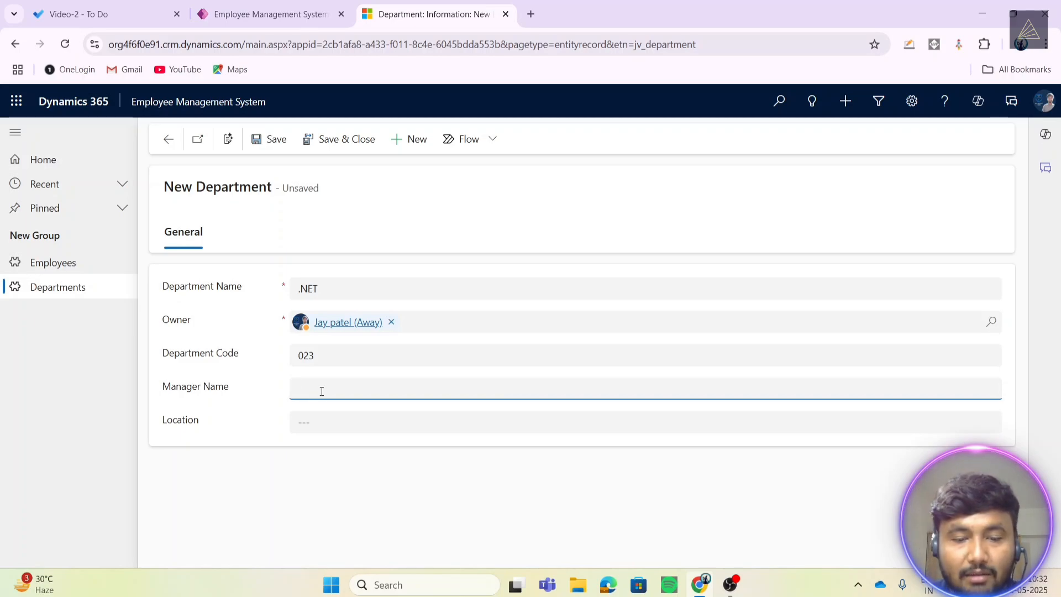
key("Caps_Lock")
type("d")
key("Caps_Lock")
type("HVA==")
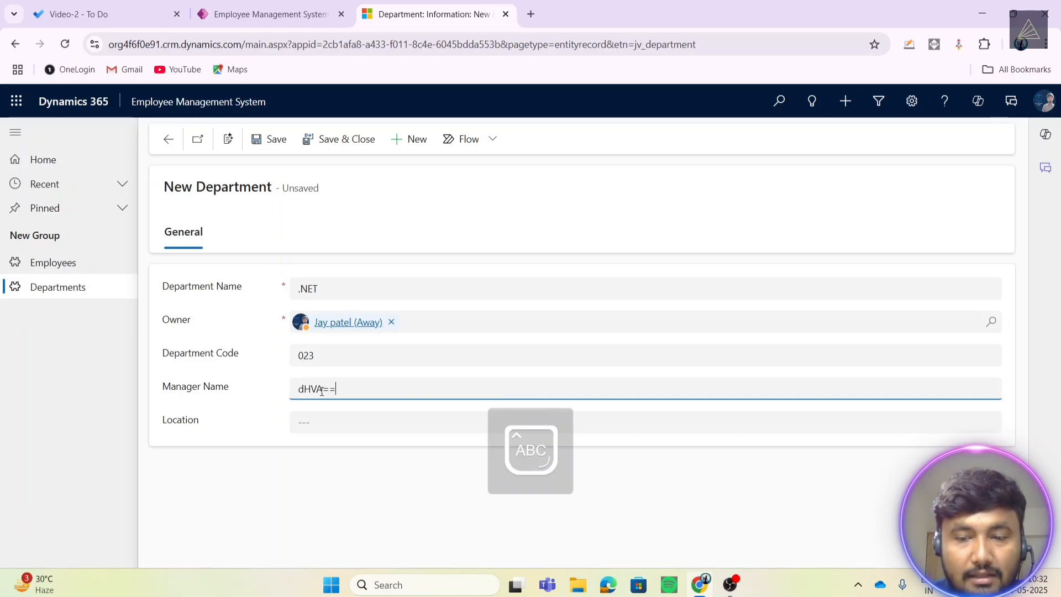
key("BackSpace")
key("BackSpace")
key("BackSpace")
key("BackSpace")
key("BackSpace")
key("BackSpace")
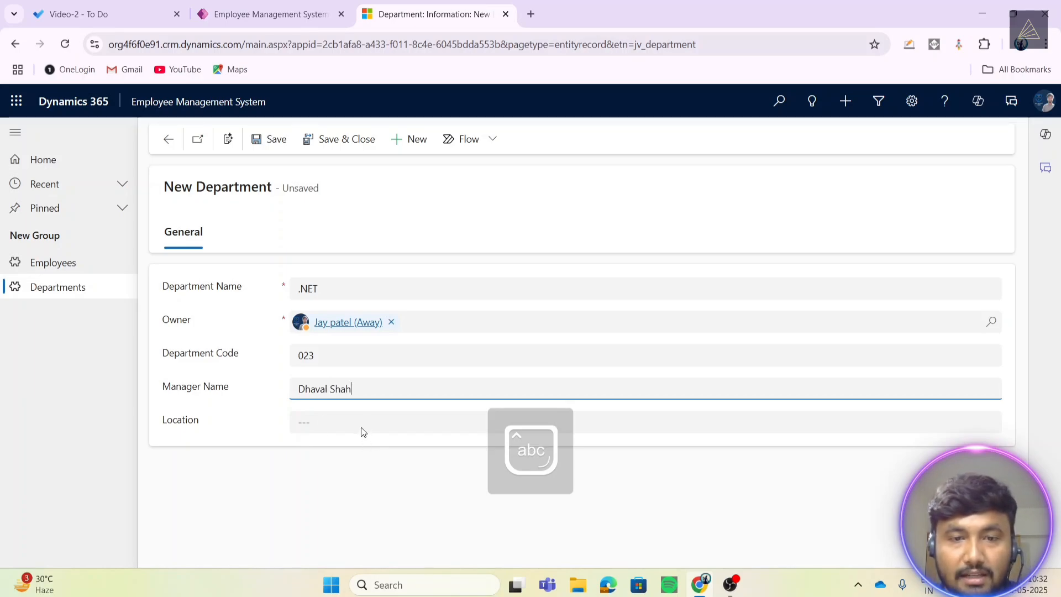
left_click(362, 412)
key("Caps_Lock")
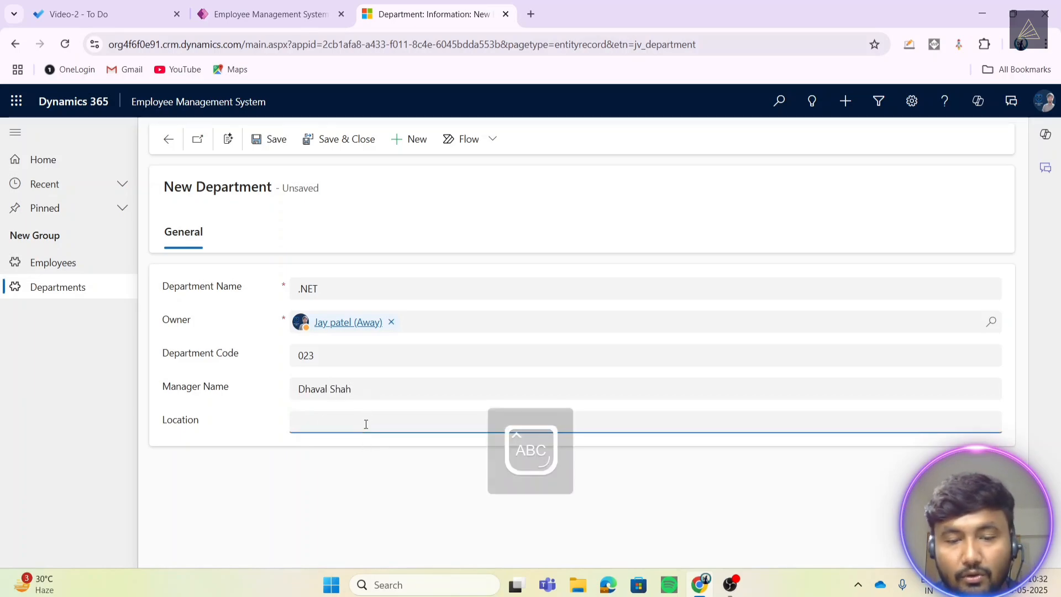
type("dabad")
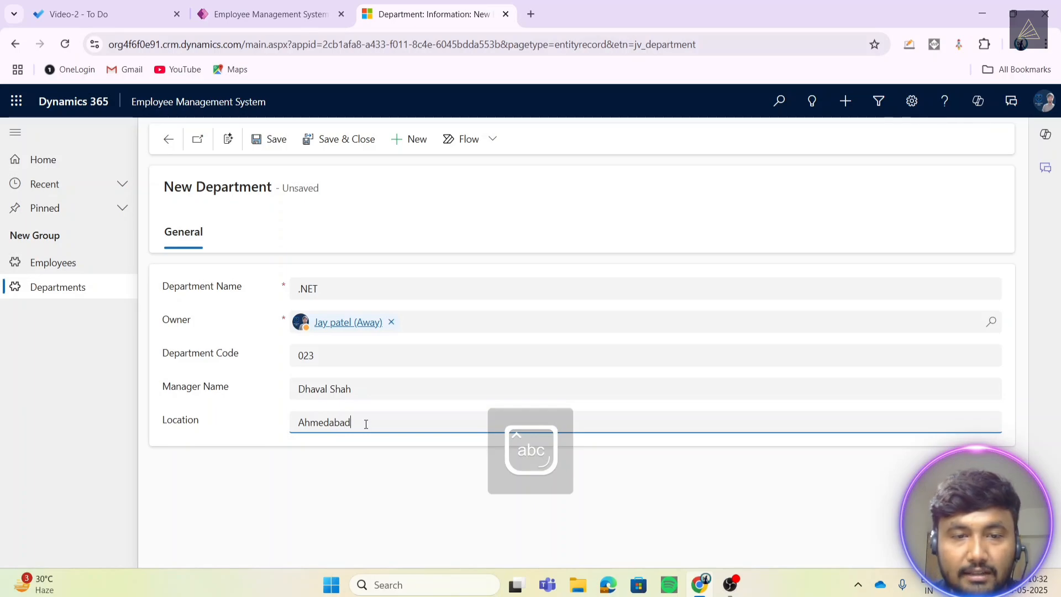
left_click(353, 525)
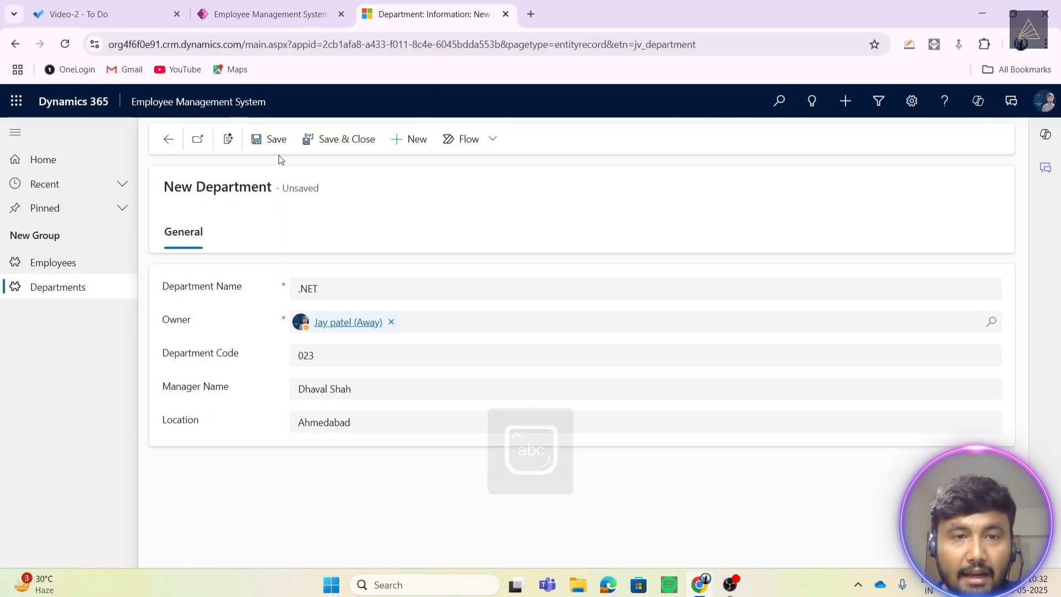
left_click(348, 140)
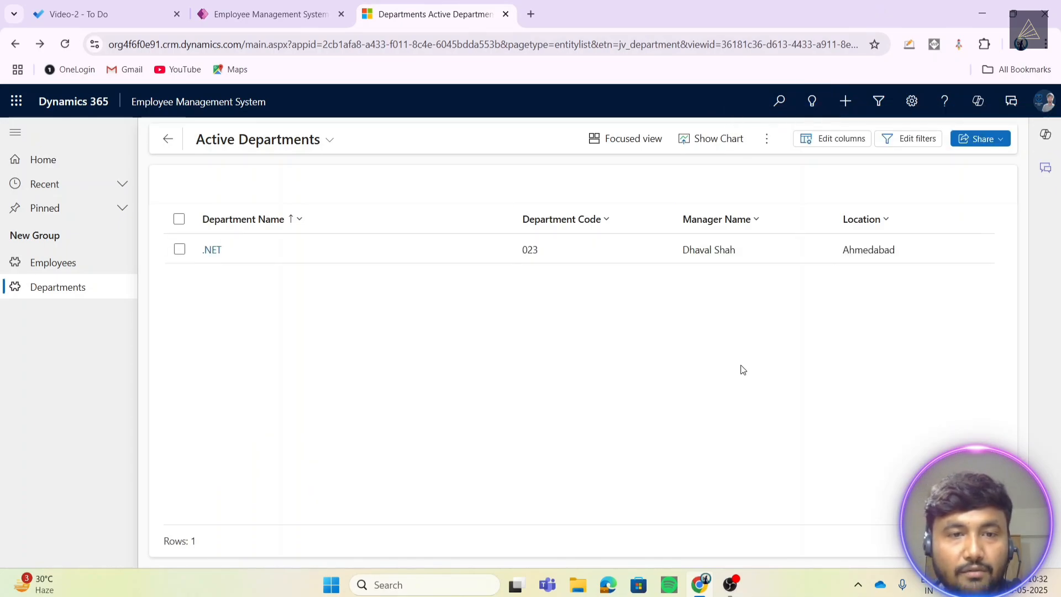
- Open the employee record, set its Department lookup to .NET and save
left_click(35, 264)
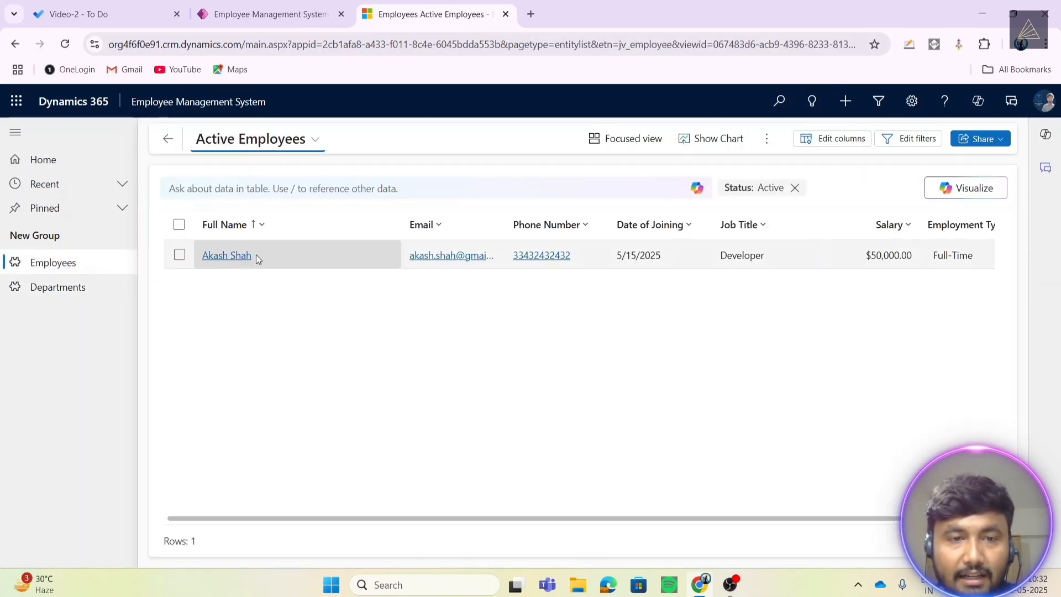
left_click(246, 255)
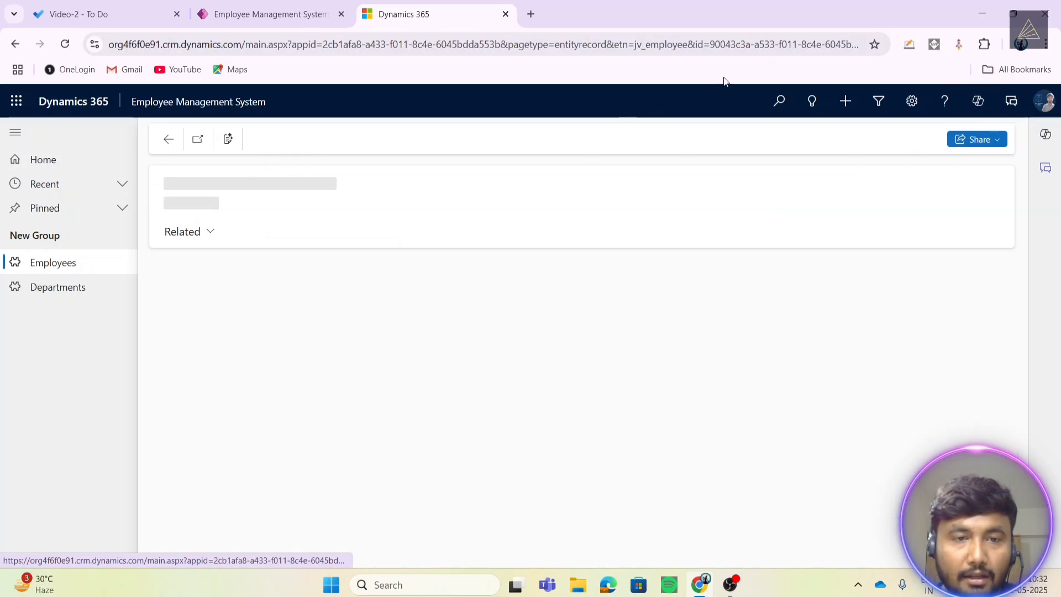
scroll(343, 351, "down", 2)
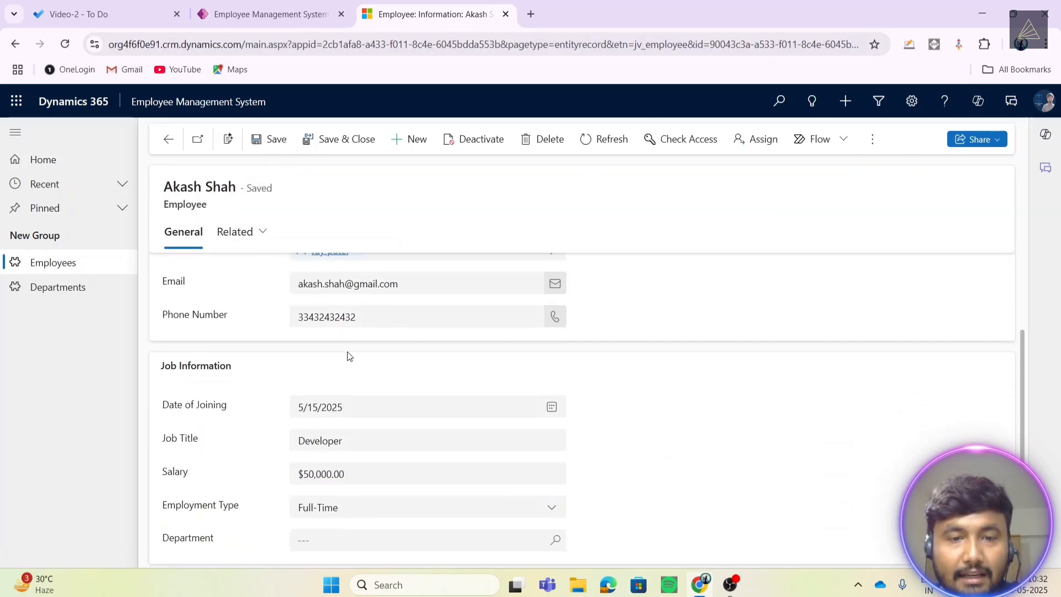
scroll(350, 357, "down", 1)
left_click(419, 518)
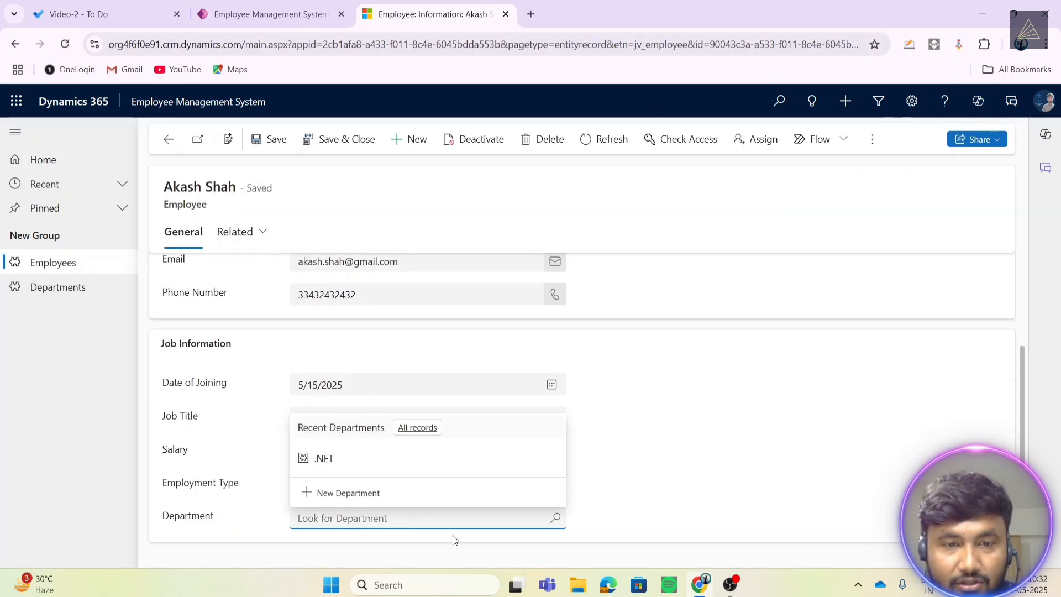
left_click(325, 460)
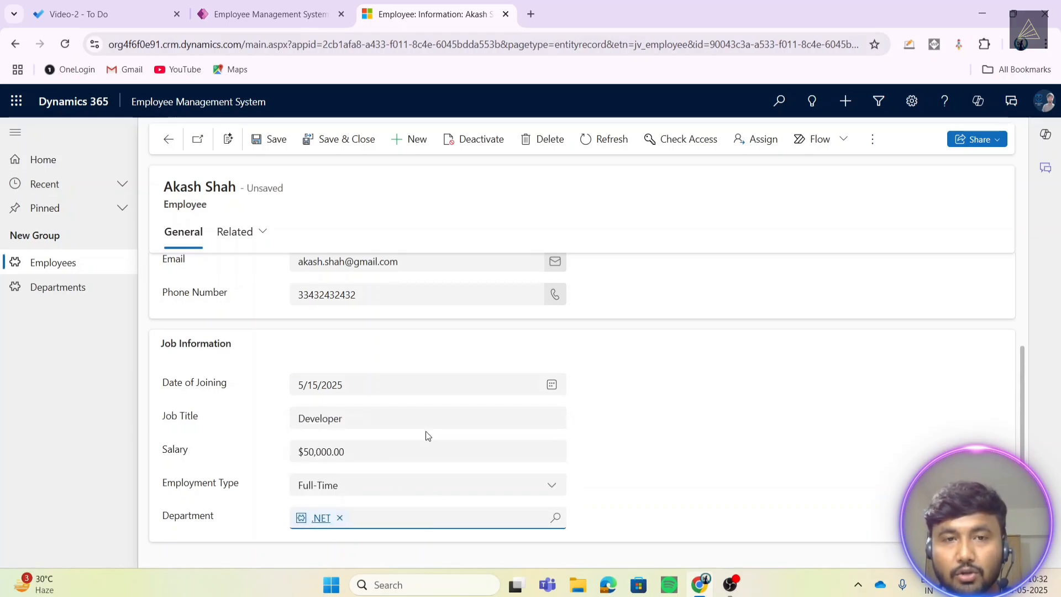
left_click(266, 144)
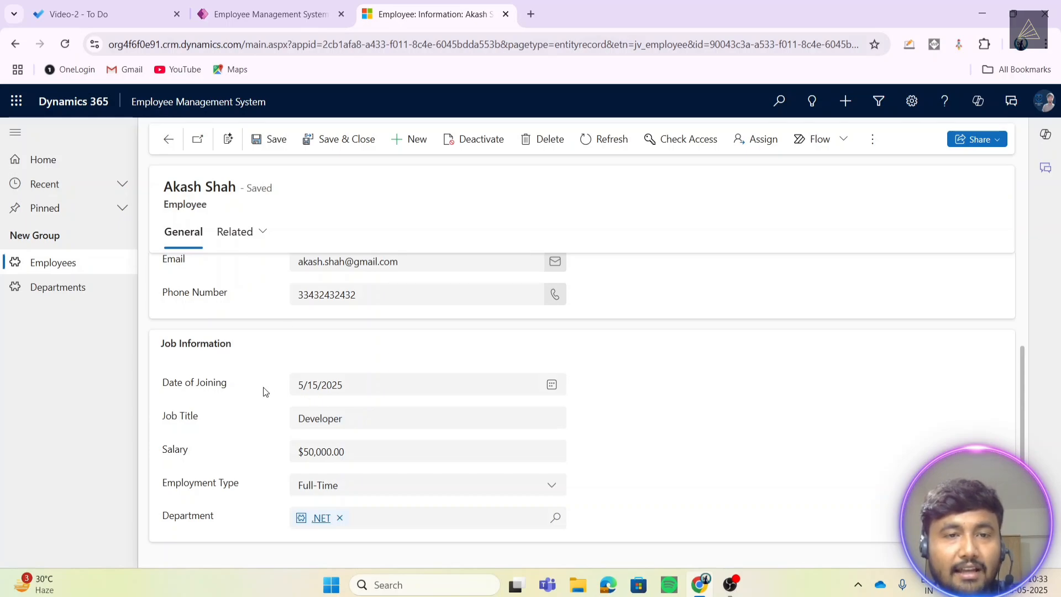
scroll(264, 391, "up", 2)
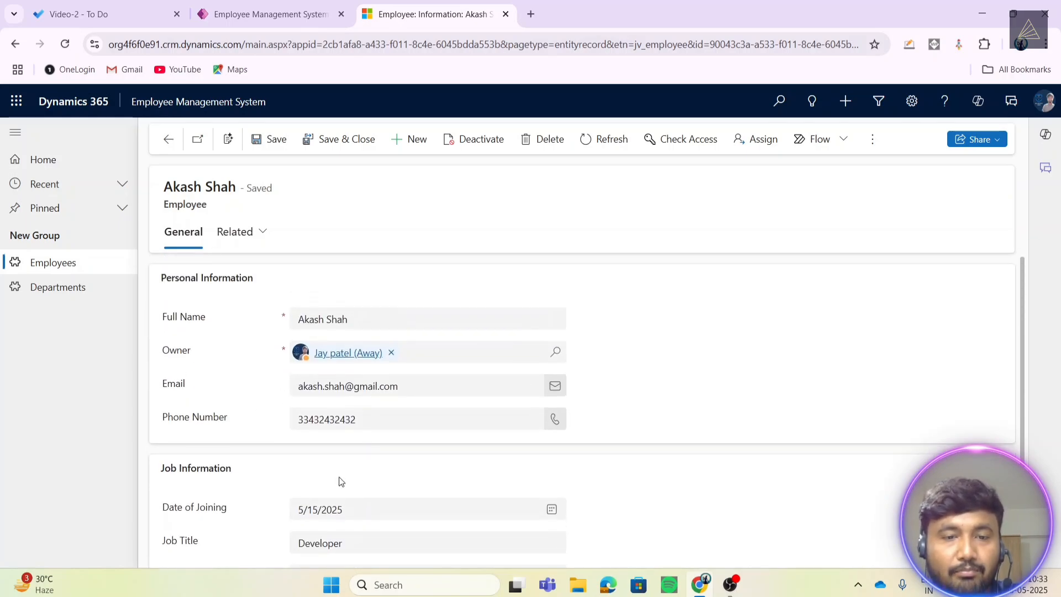
scroll(341, 482, "down", 2)
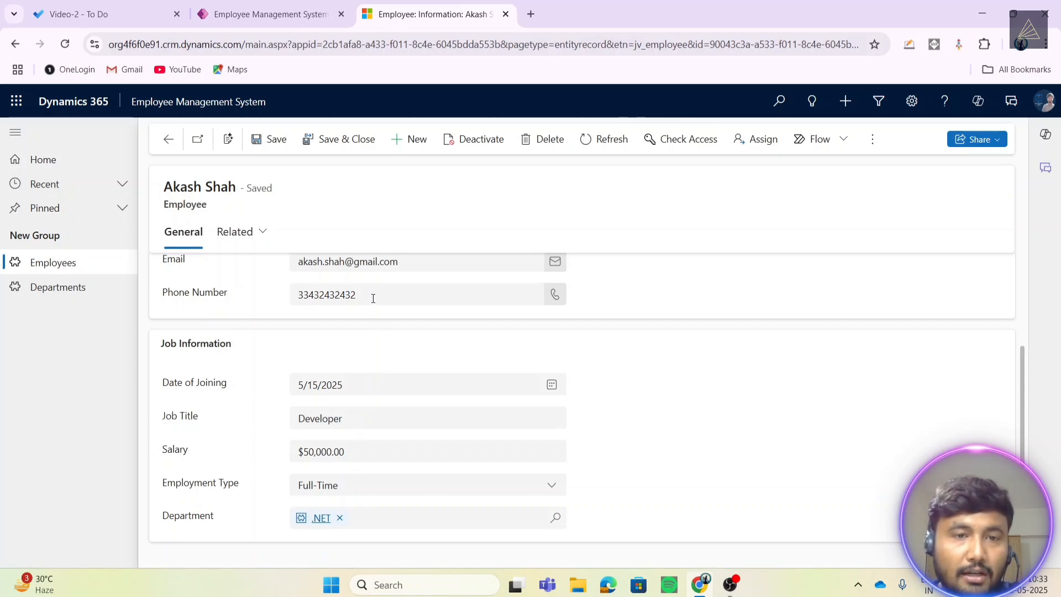
left_click(239, 234)
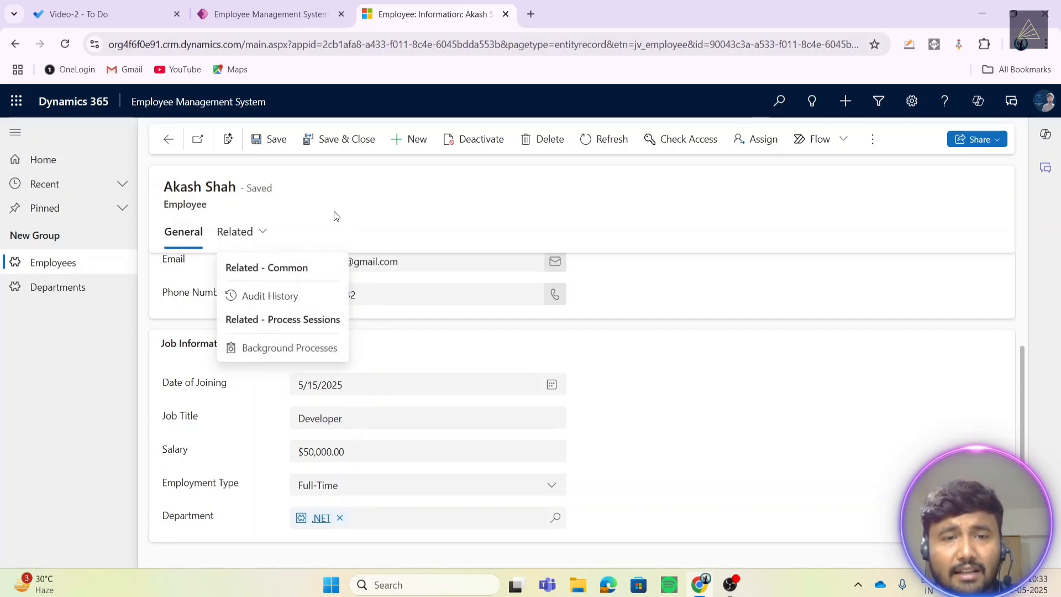
- Check the .NET department's related employees, then return to the Employees list
left_click(301, 219)
left_click(55, 287)
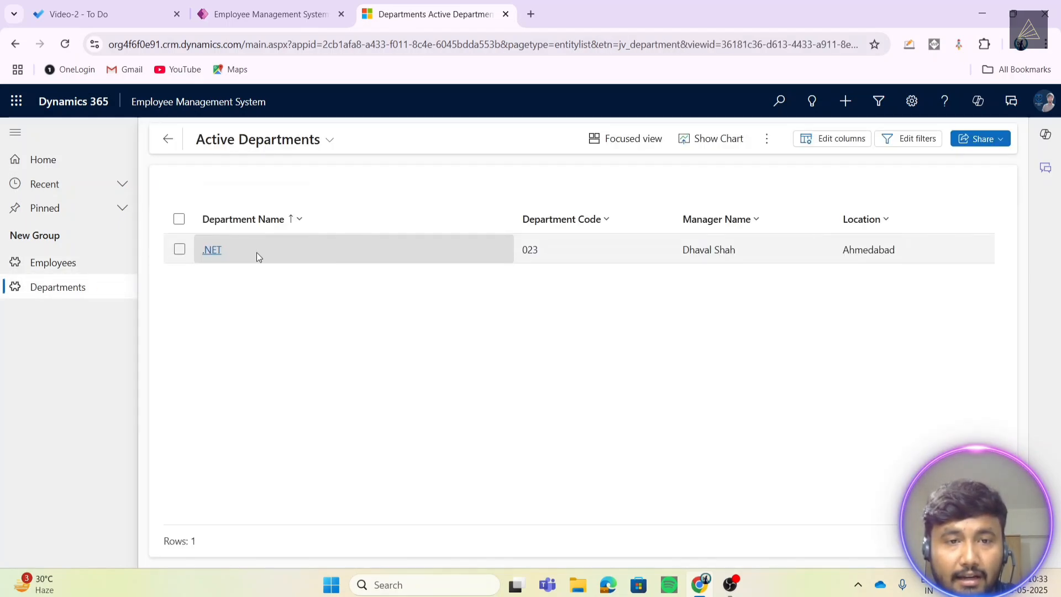
left_click(265, 247)
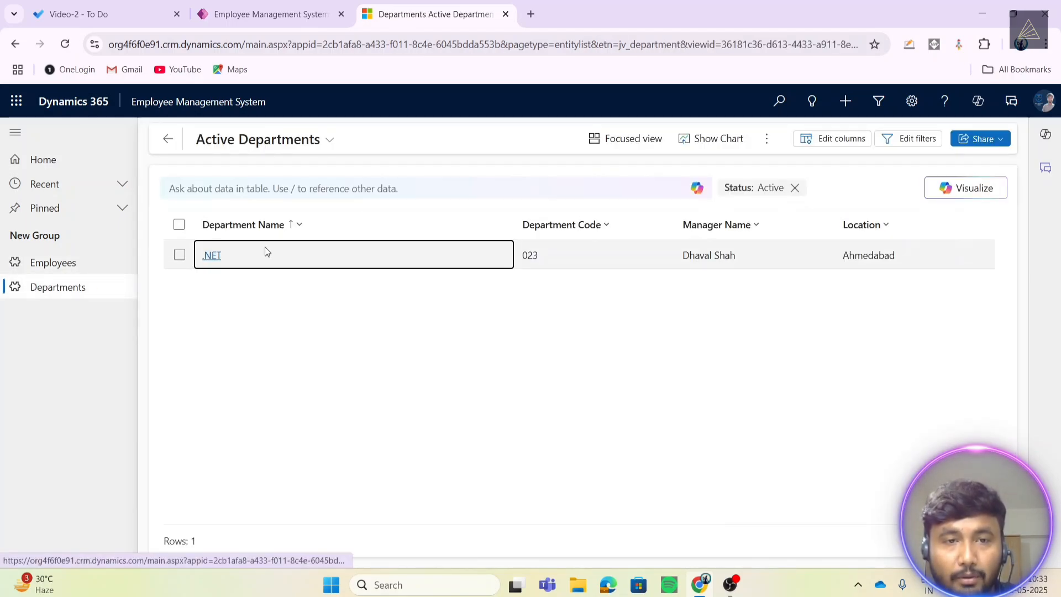
left_click(266, 251)
left_click(237, 239)
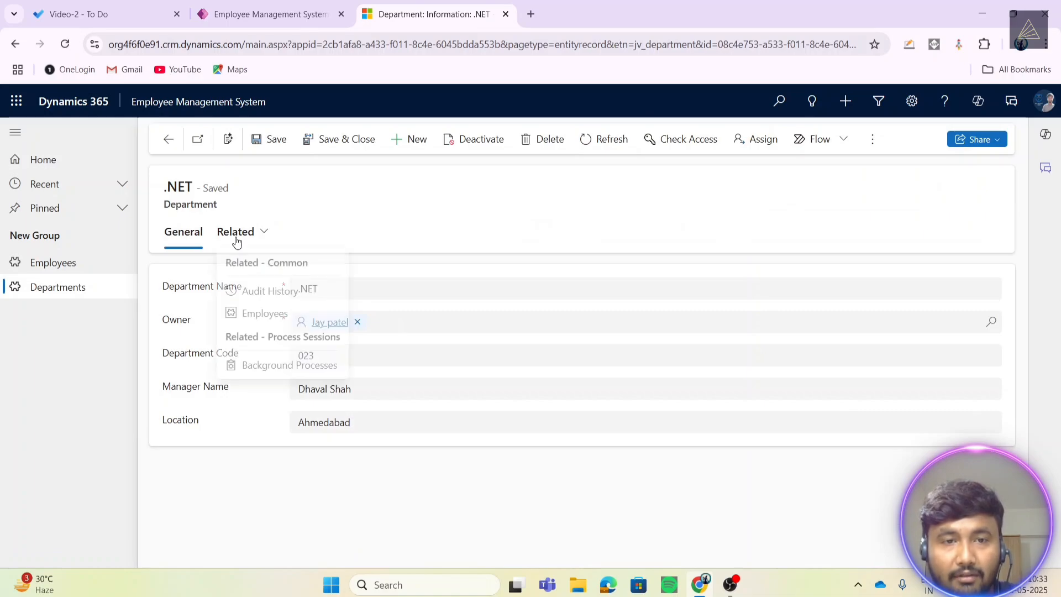
left_click(257, 320)
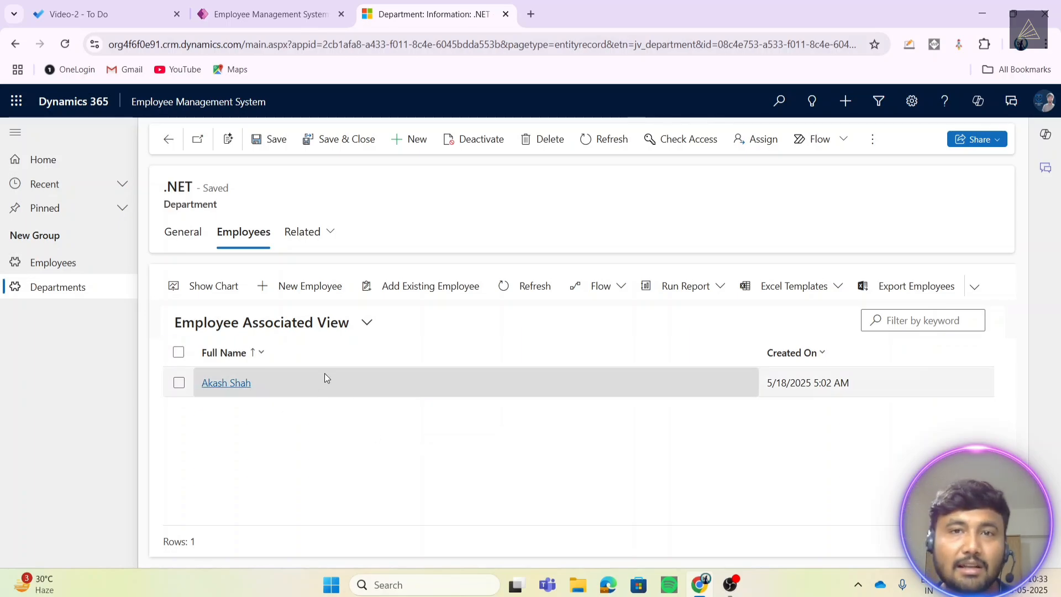
left_click(42, 269)
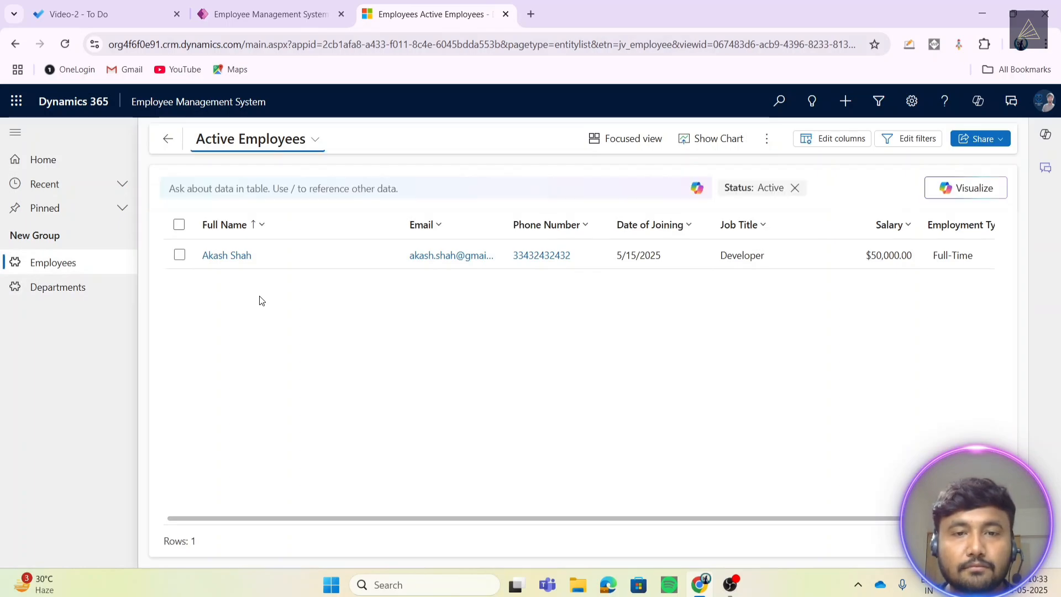
- Create a second employee with only a full name and e-mail, then save and close
left_click(768, 142)
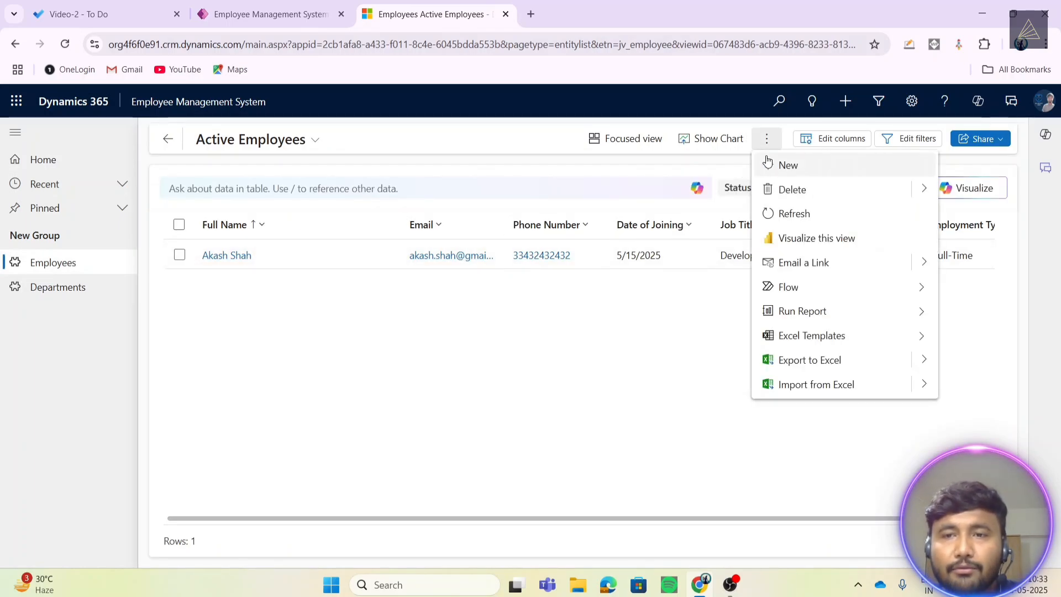
left_click(777, 172)
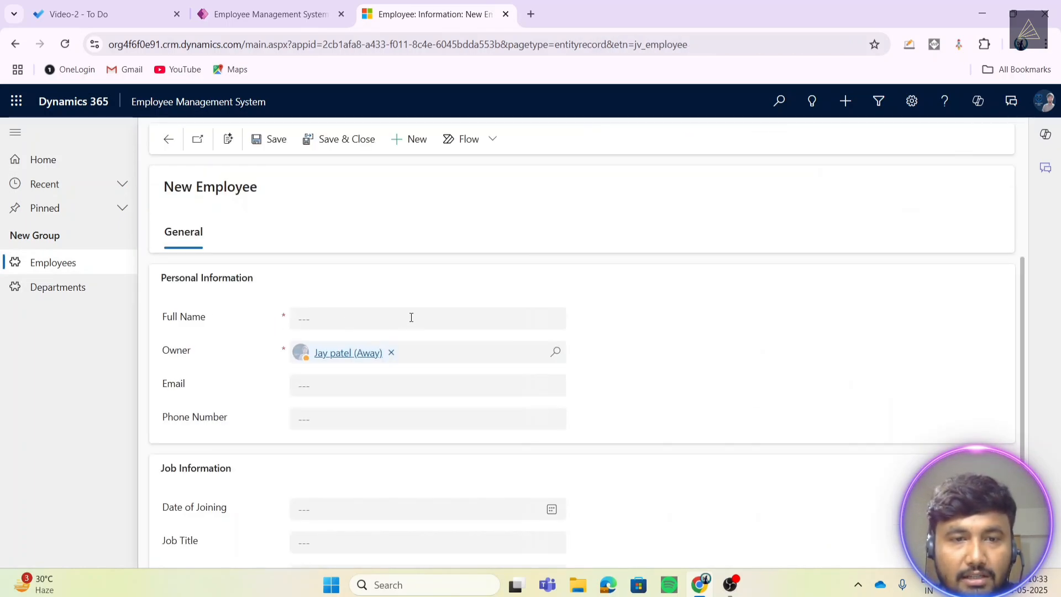
left_click(409, 317)
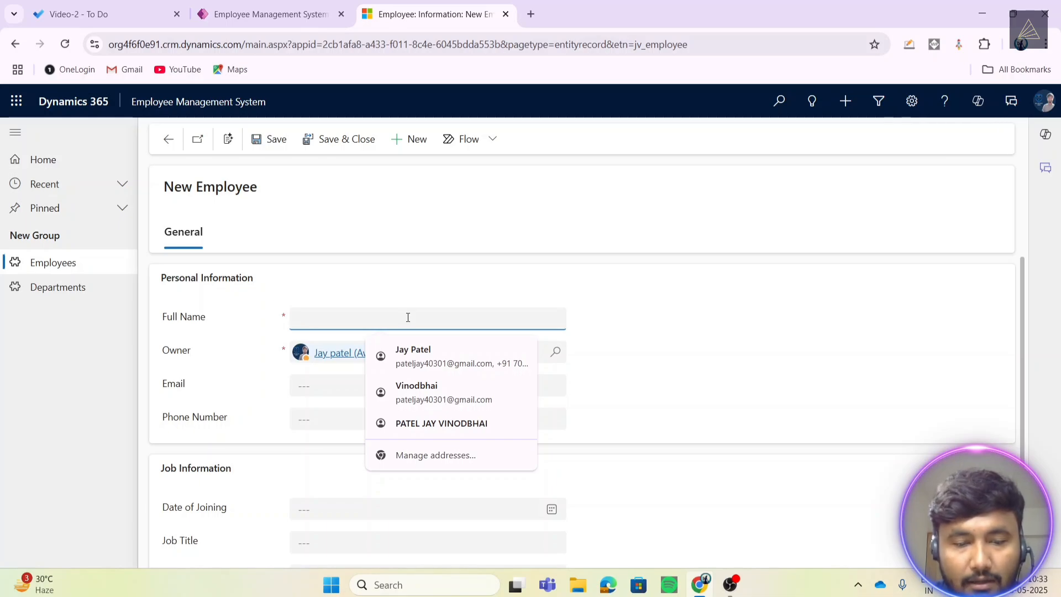
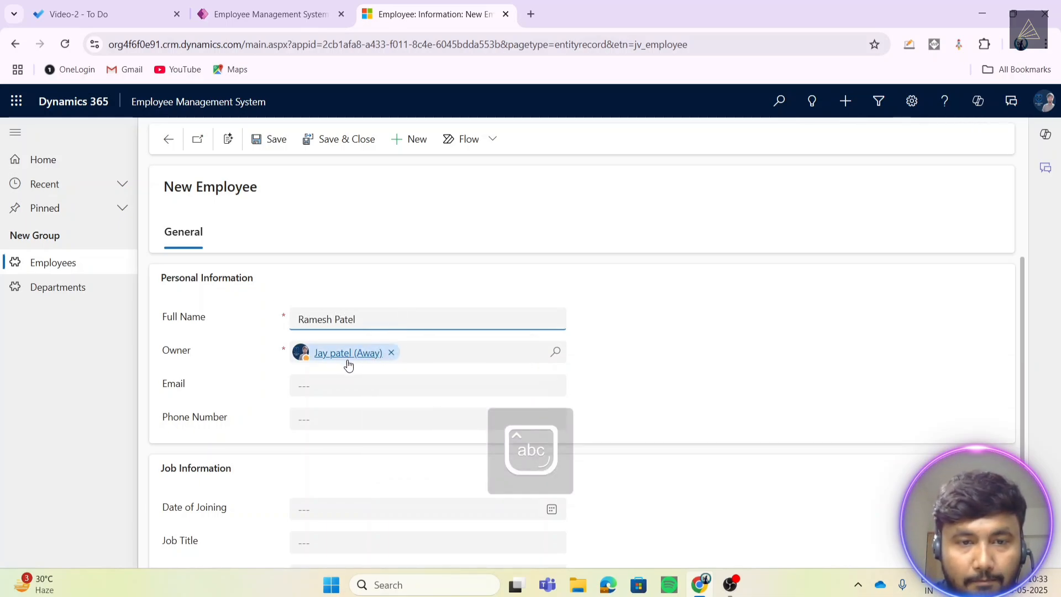
scroll(336, 379, "down", 2)
scroll(337, 379, "up", 2)
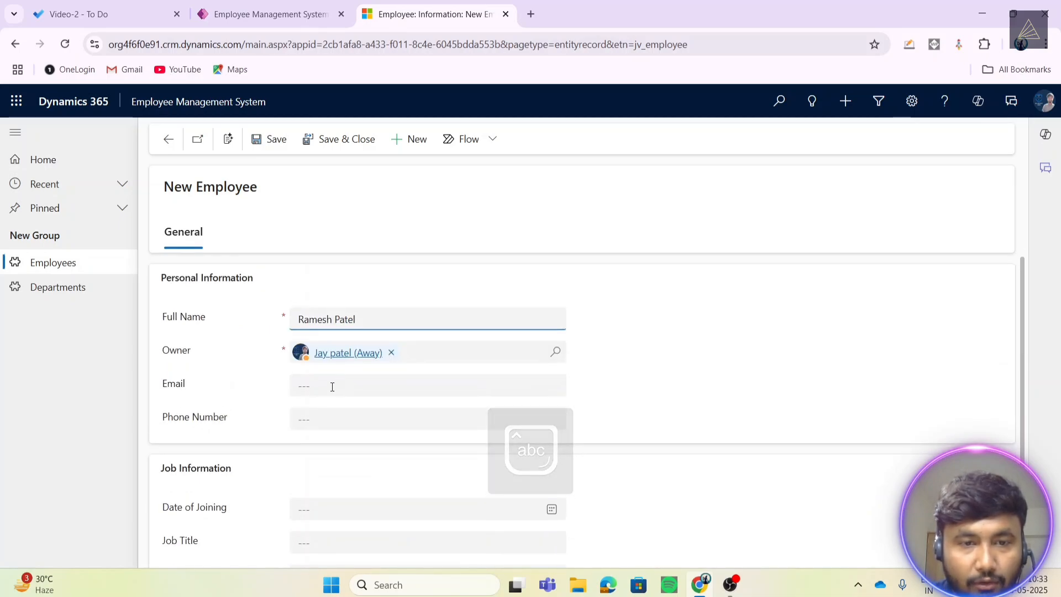
left_click(332, 387)
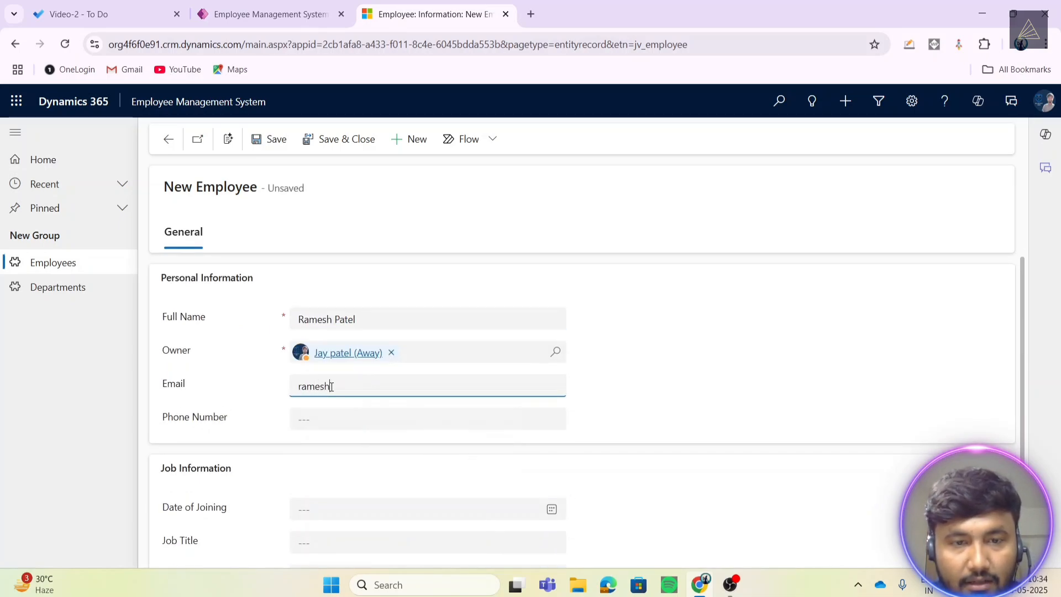
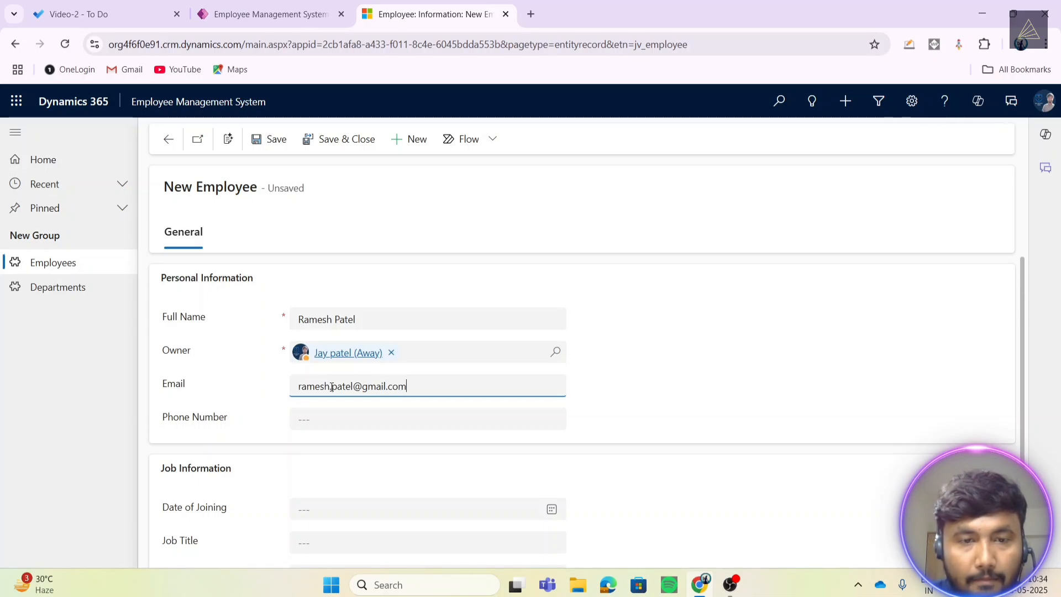
left_click(360, 141)
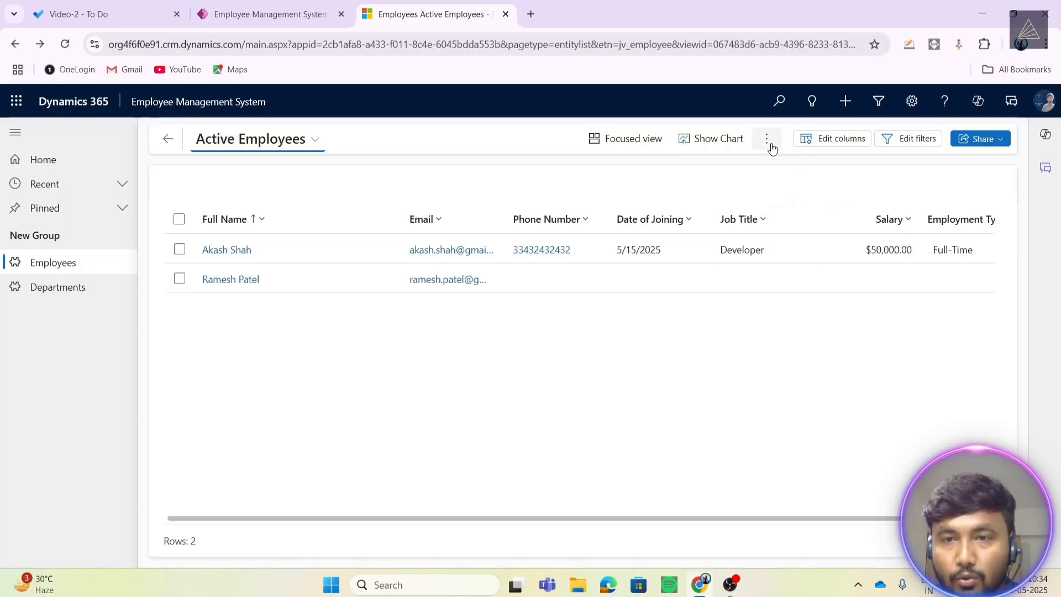
- Start another new employee and save it blank to reveal the required Full Name error
left_click(768, 142)
left_click(785, 164)
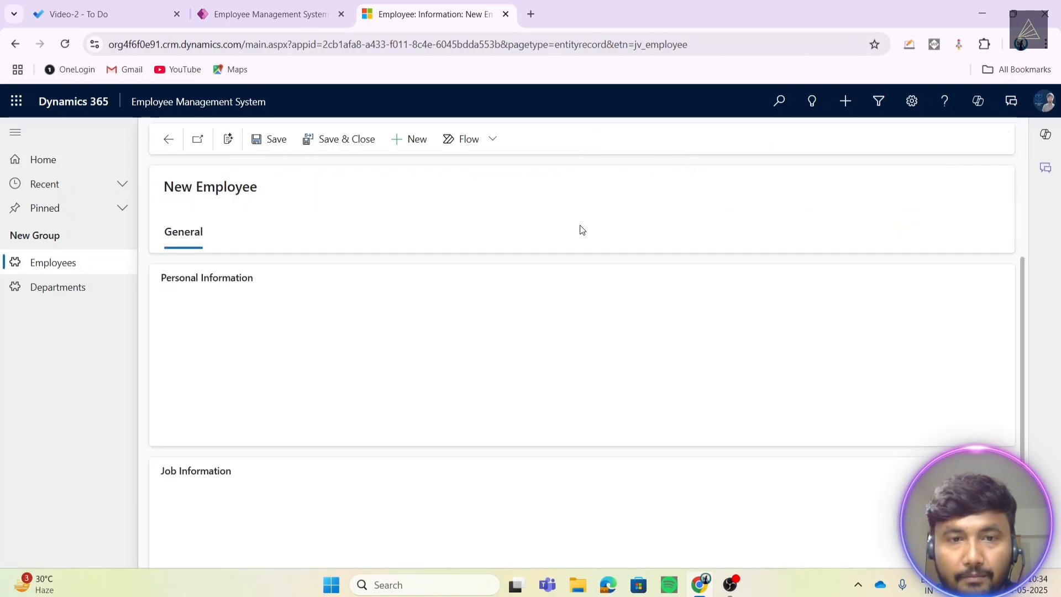
left_click(299, 317)
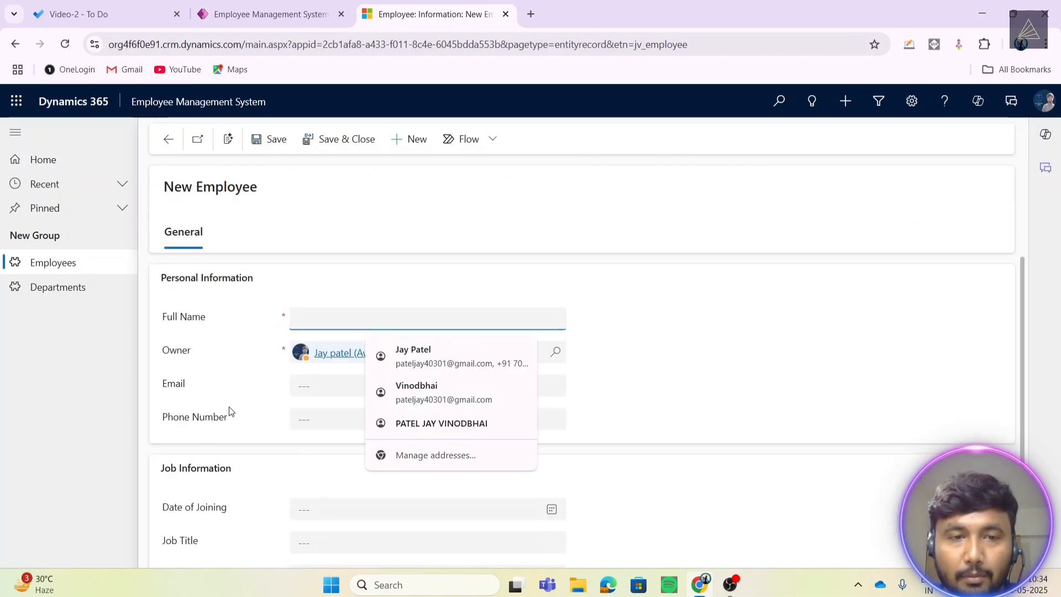
left_click(301, 211)
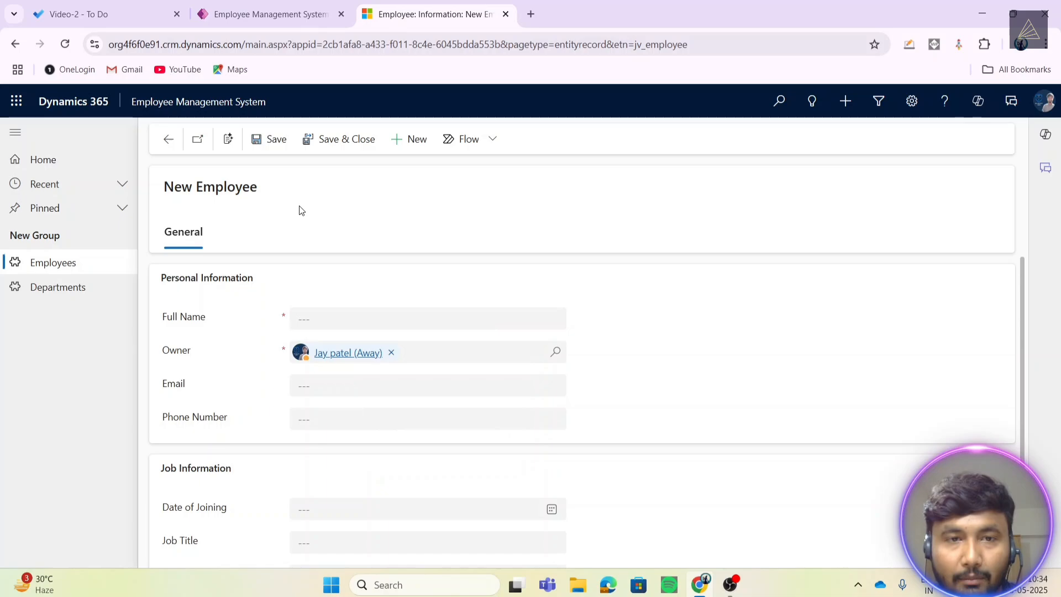
left_click(273, 141)
left_click_drag(304, 359, 490, 369)
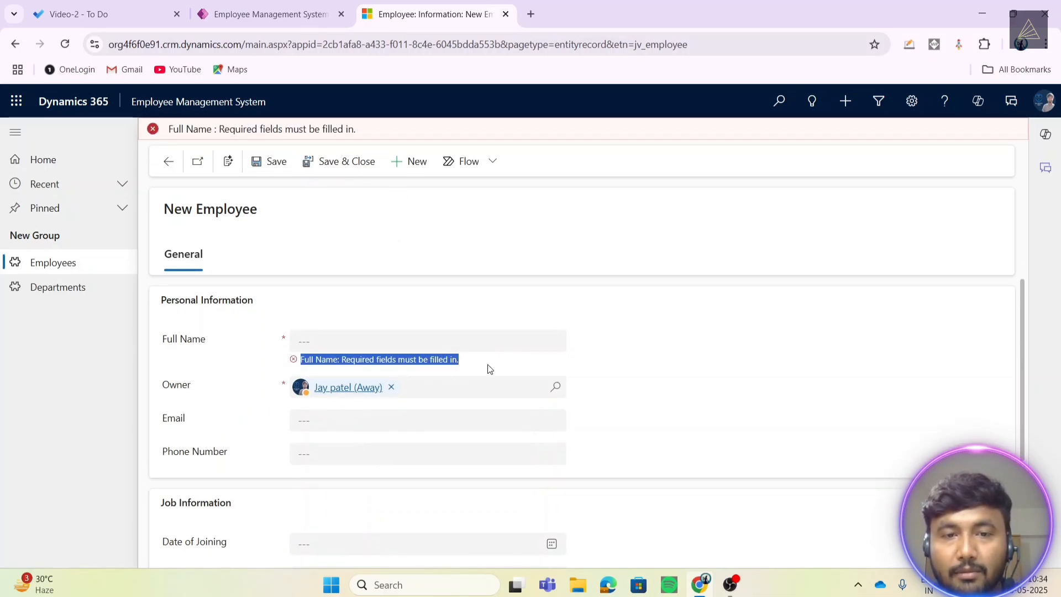
- Enter only a full name for the third employee, then save and close
left_click(301, 340)
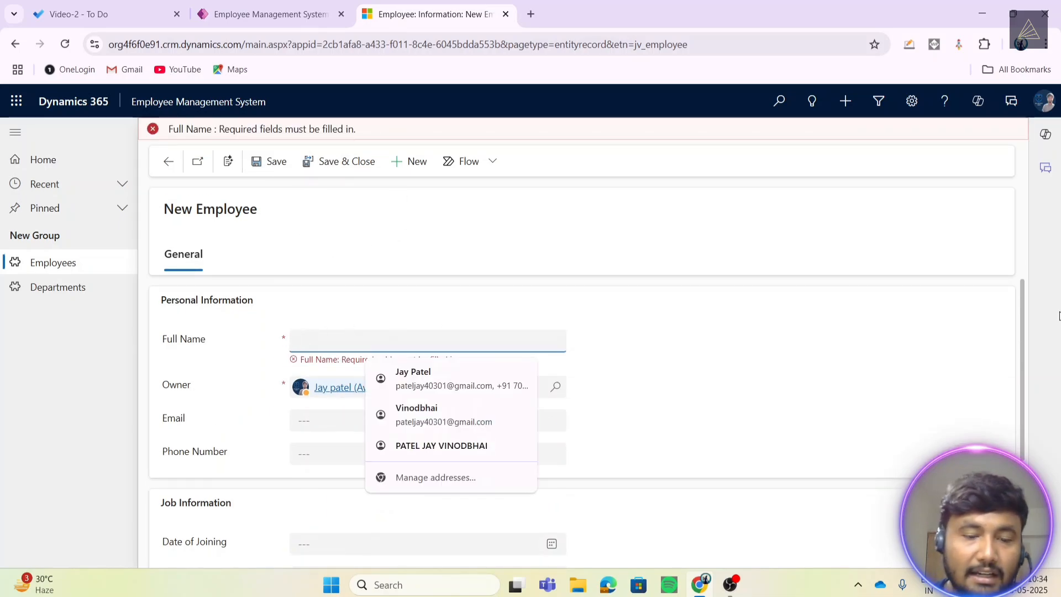
key("Caps_Lock")
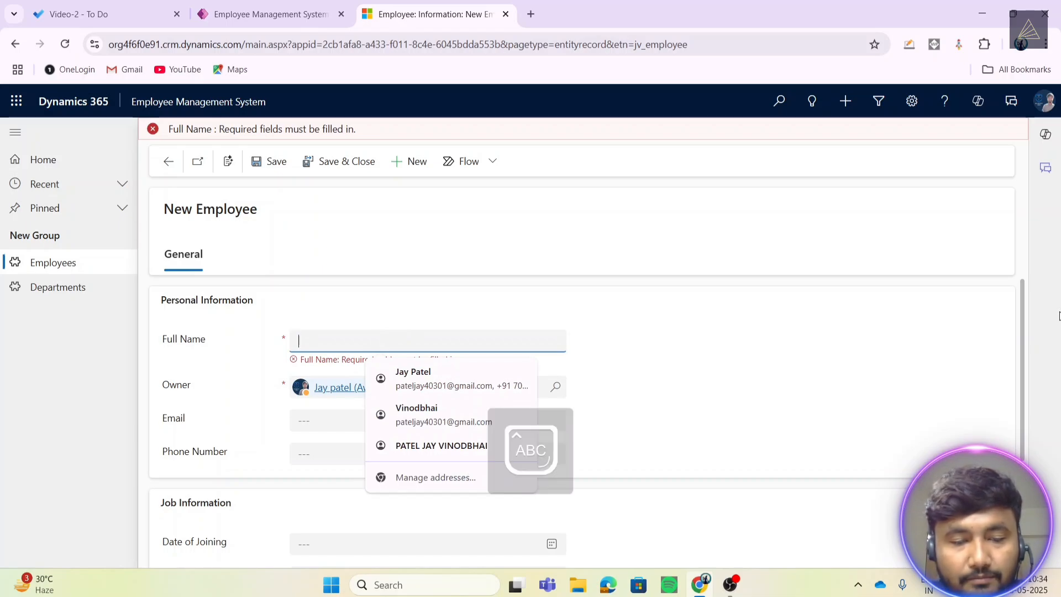
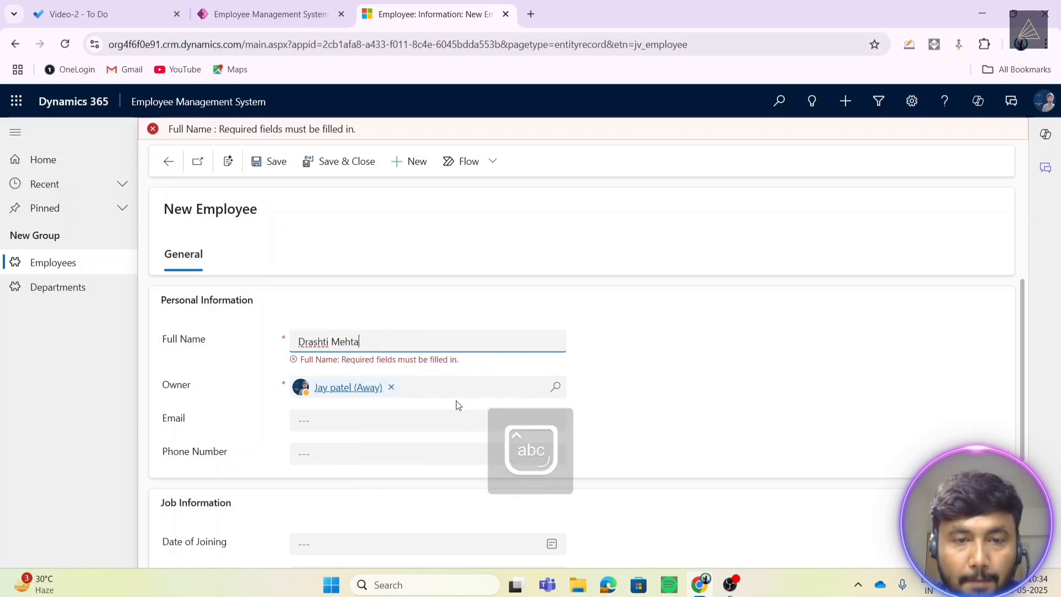
left_click(420, 423)
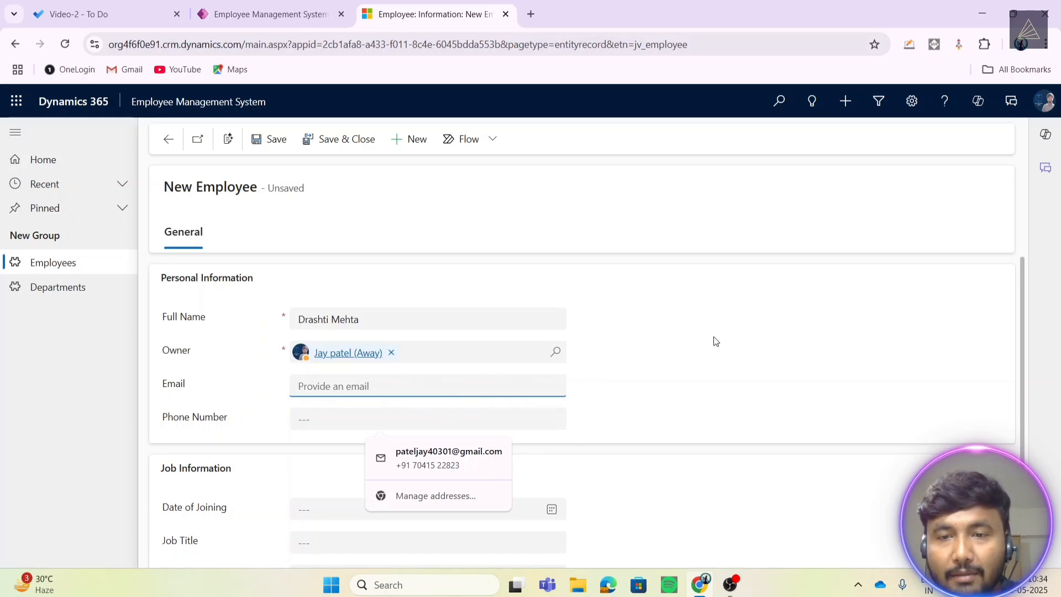
left_click(716, 341)
left_click(324, 141)
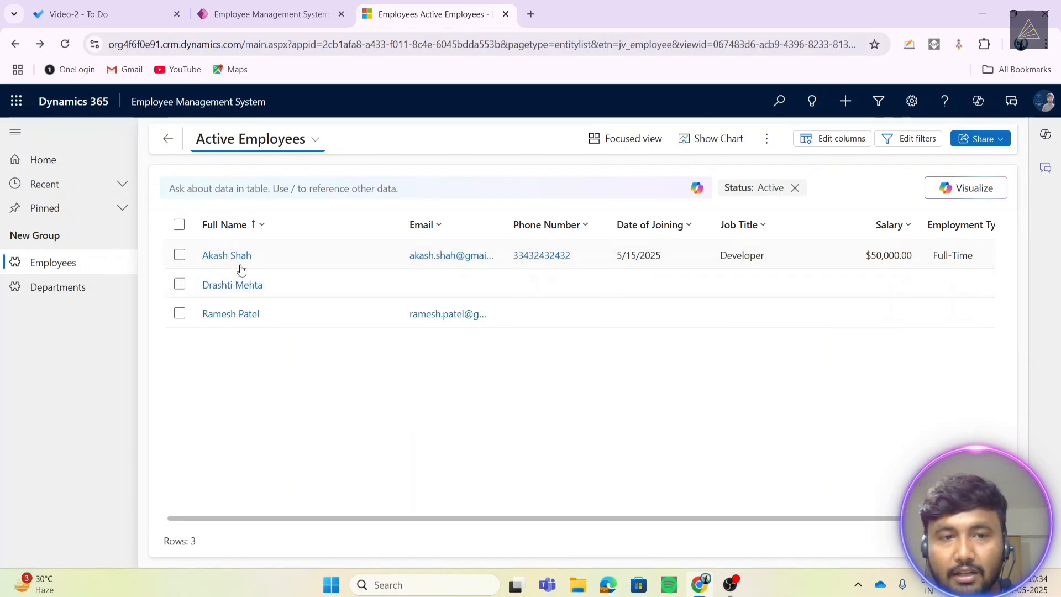
left_click(766, 140)
left_click(784, 165)
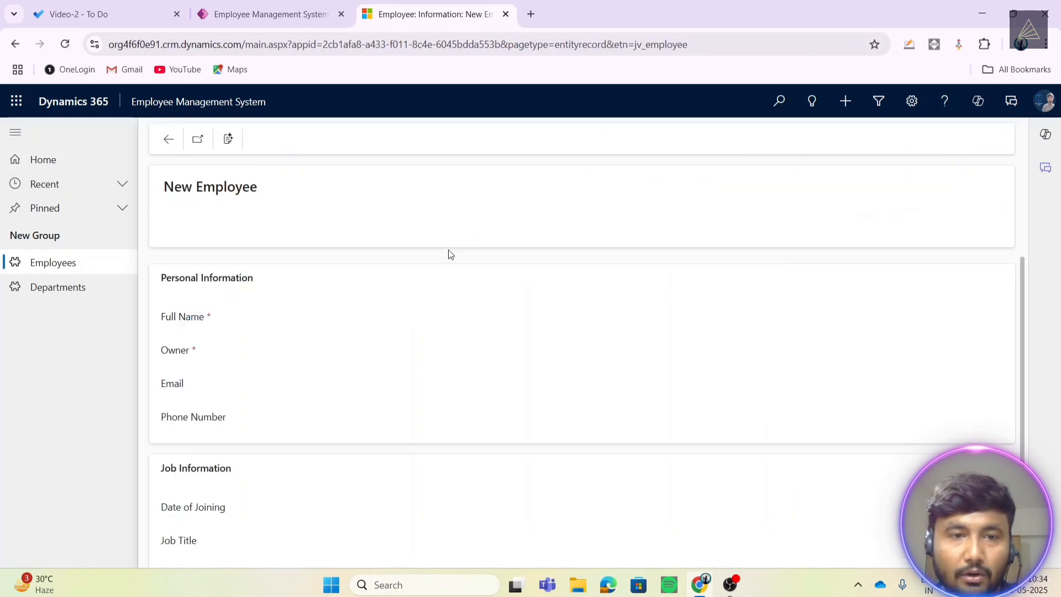
left_click(317, 312)
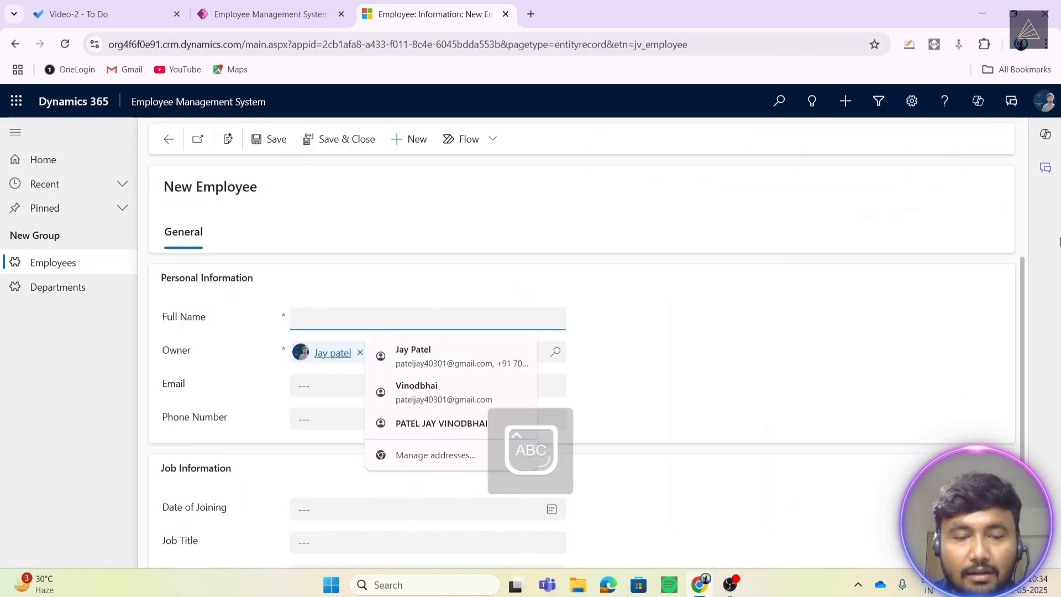
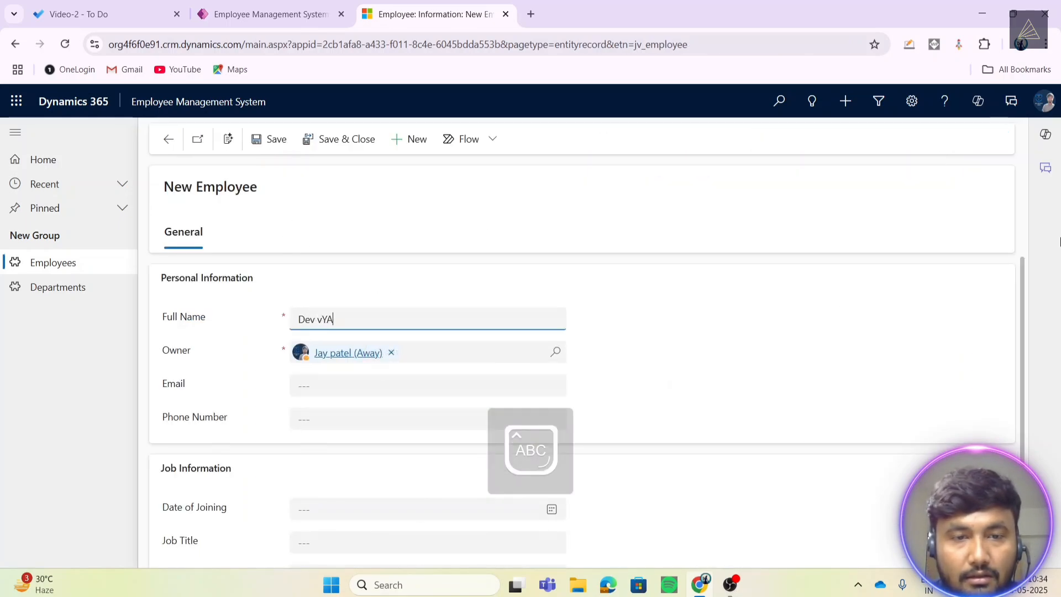
key("Caps_Lock")
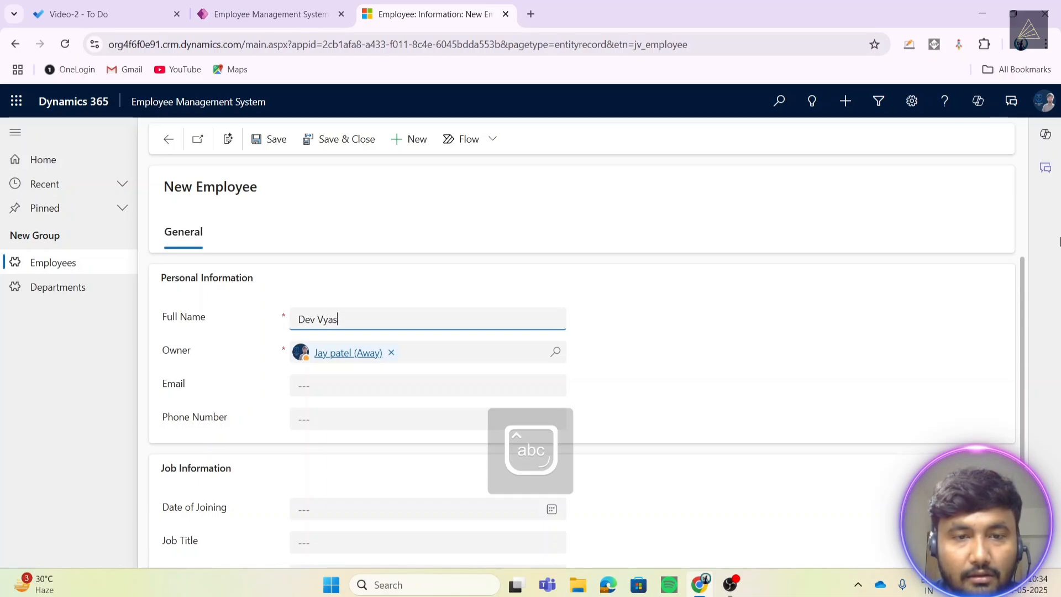
left_click(319, 387)
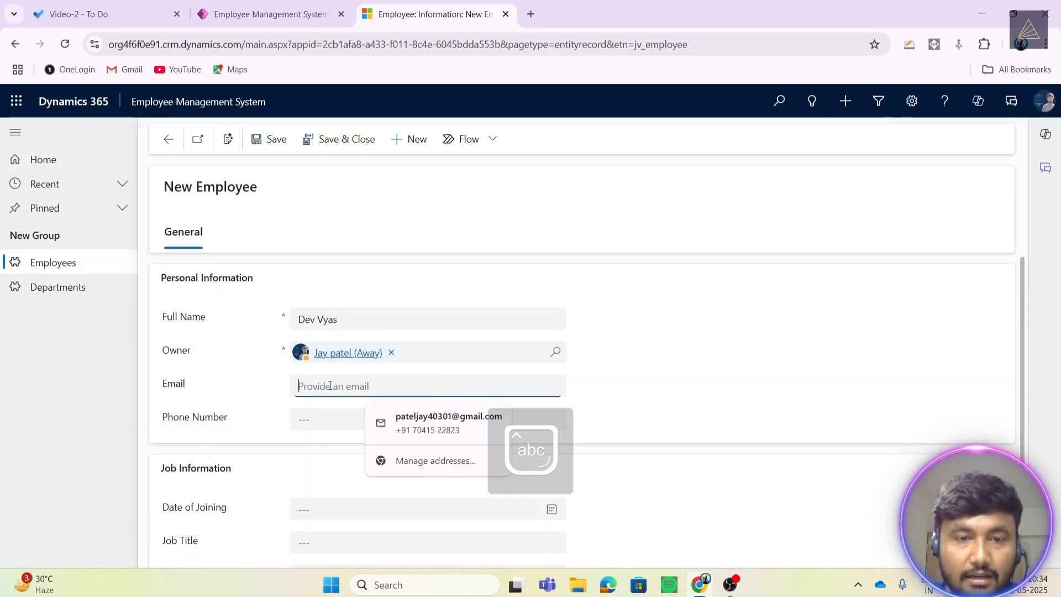
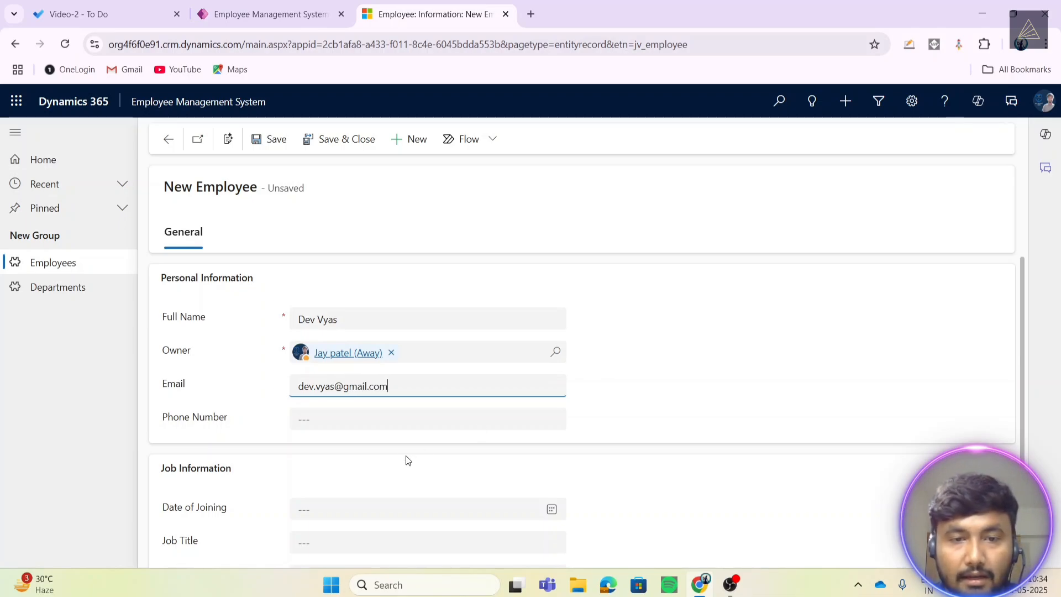
left_click(405, 416)
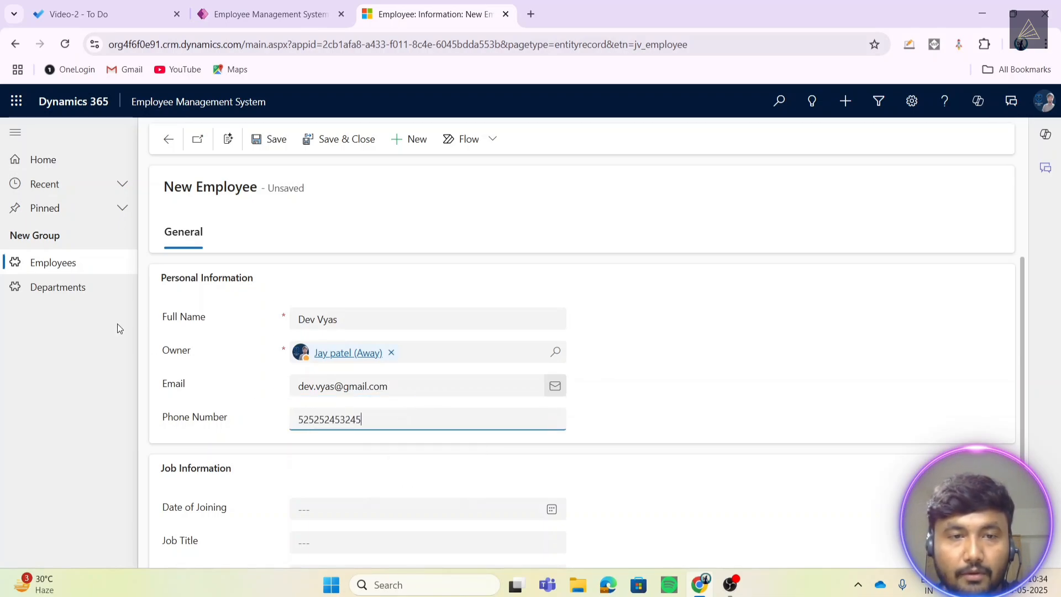
left_click(269, 138)
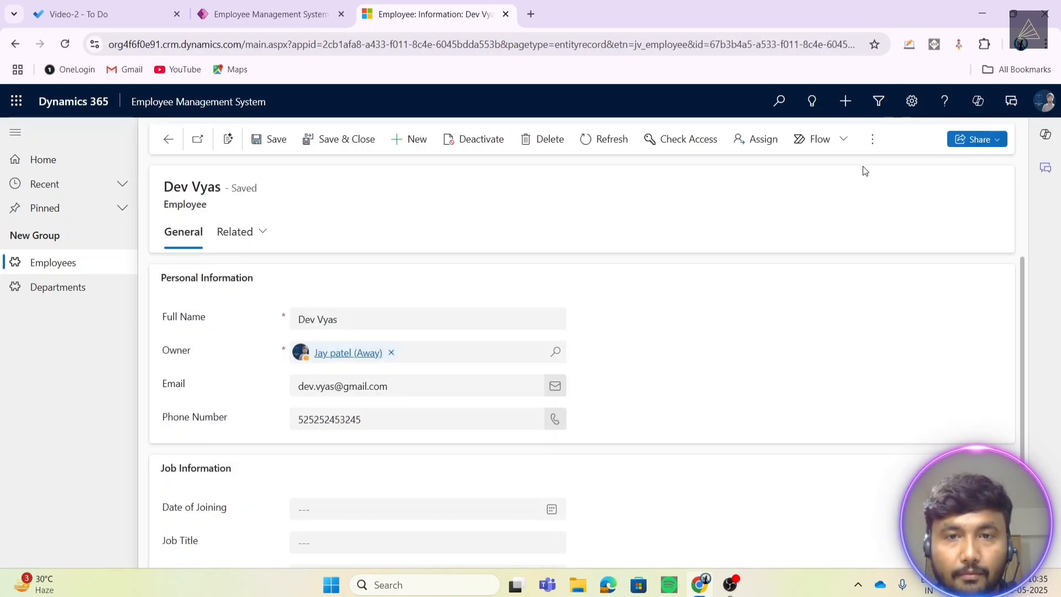
left_click(338, 139)
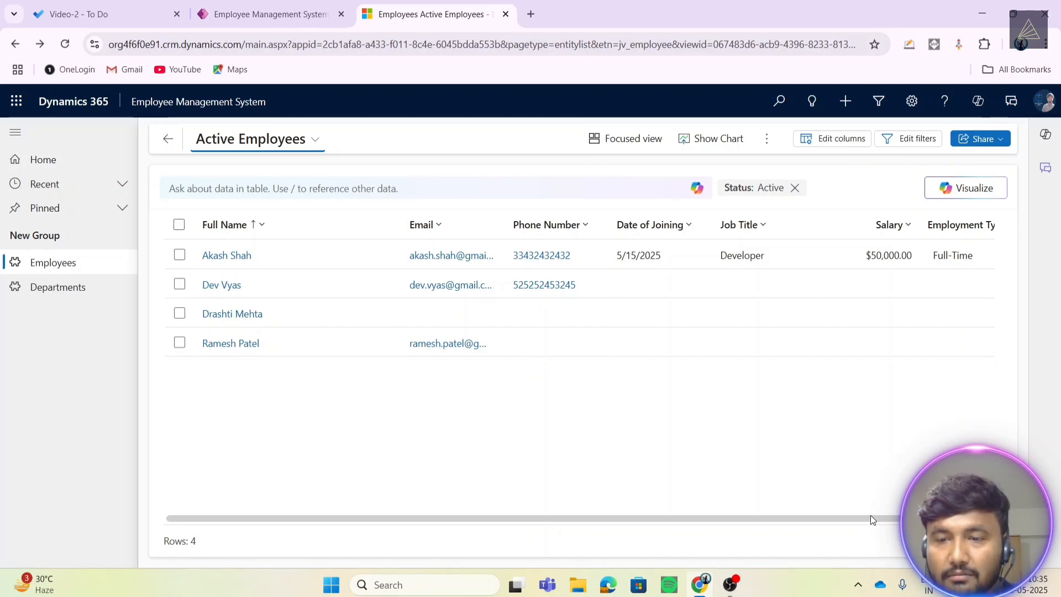
left_click_drag(871, 518, 801, 527)
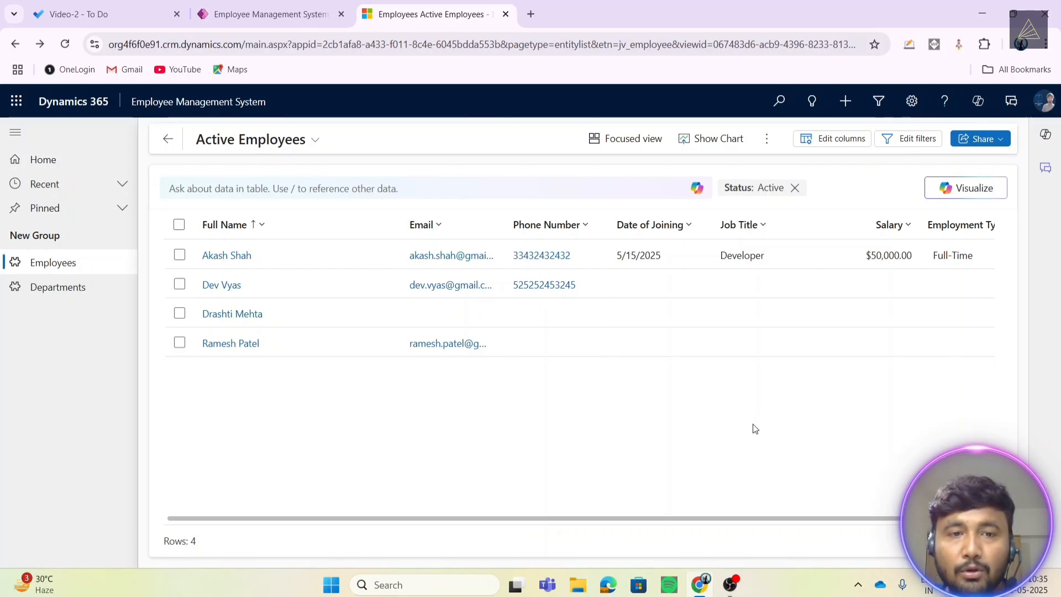
- Toggle the view selector between Active and Inactive Employees, ending on the empty Inactive view
left_click(108, 14)
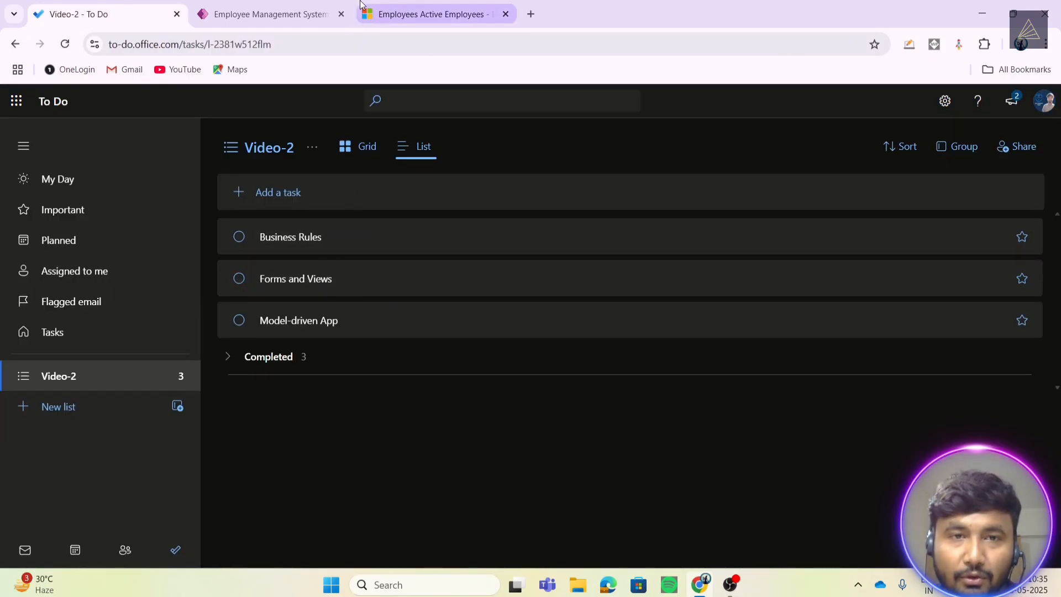
left_click(241, 6)
left_click(432, 14)
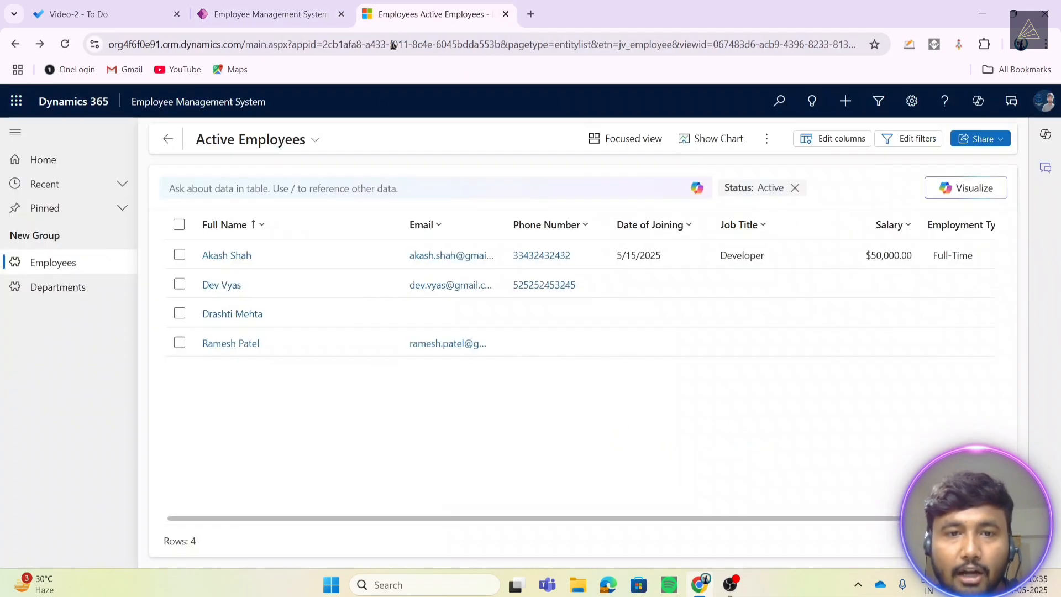
left_click(293, 139)
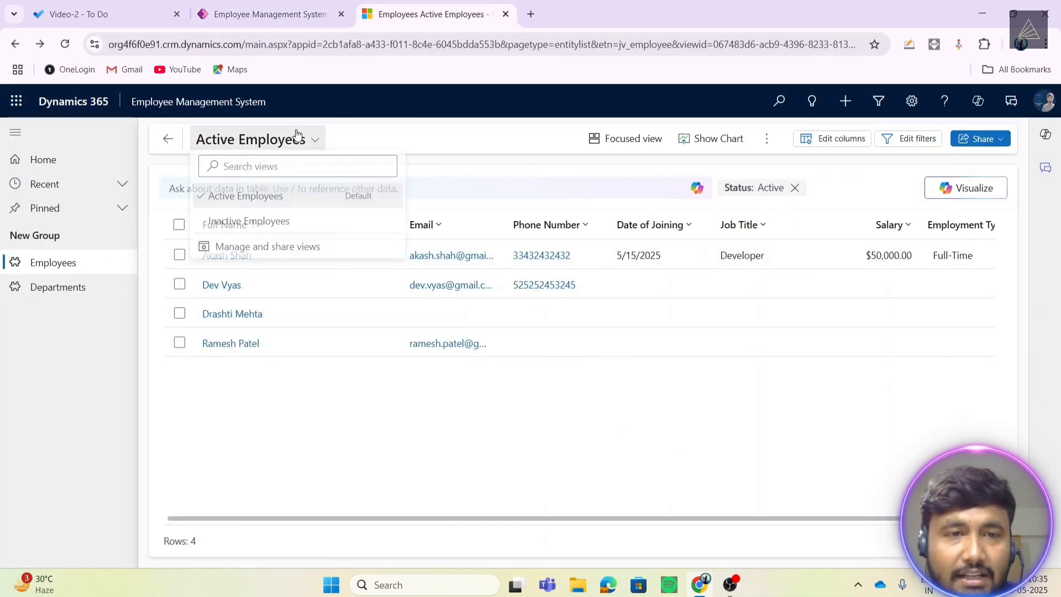
left_click(267, 225)
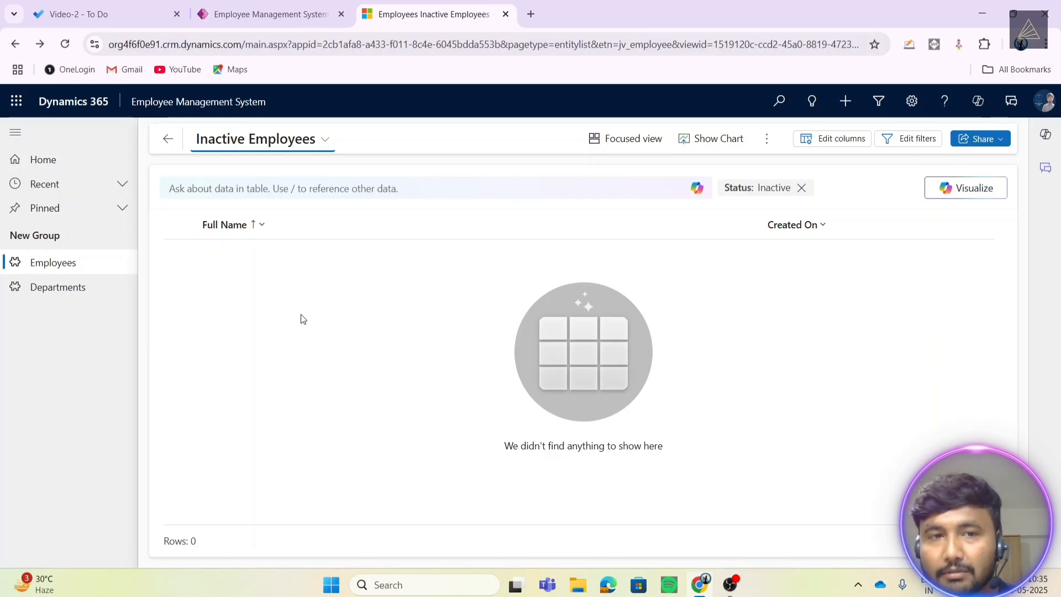
left_click(303, 149)
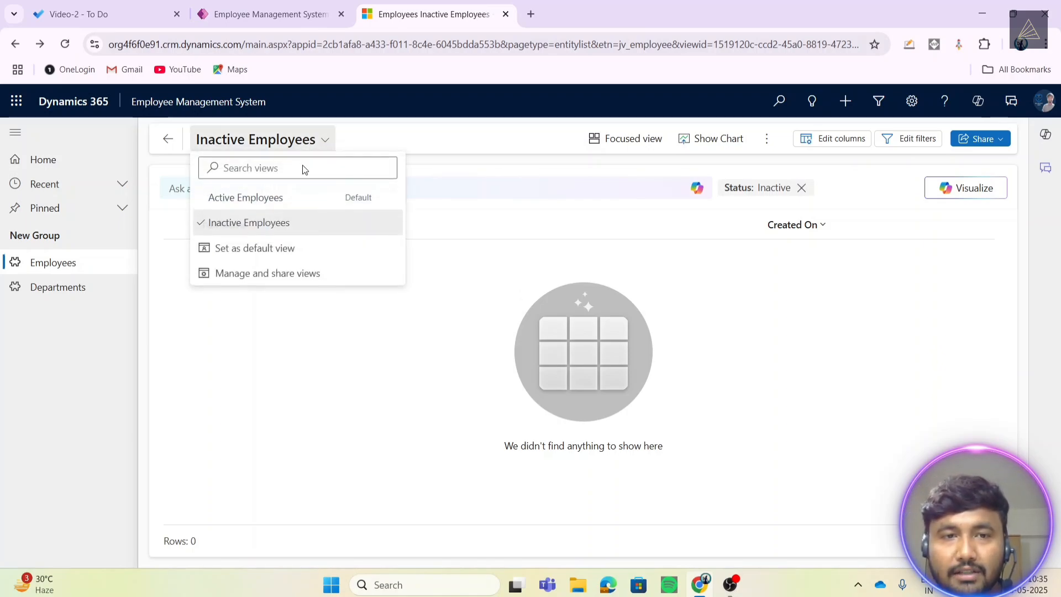
left_click(287, 199)
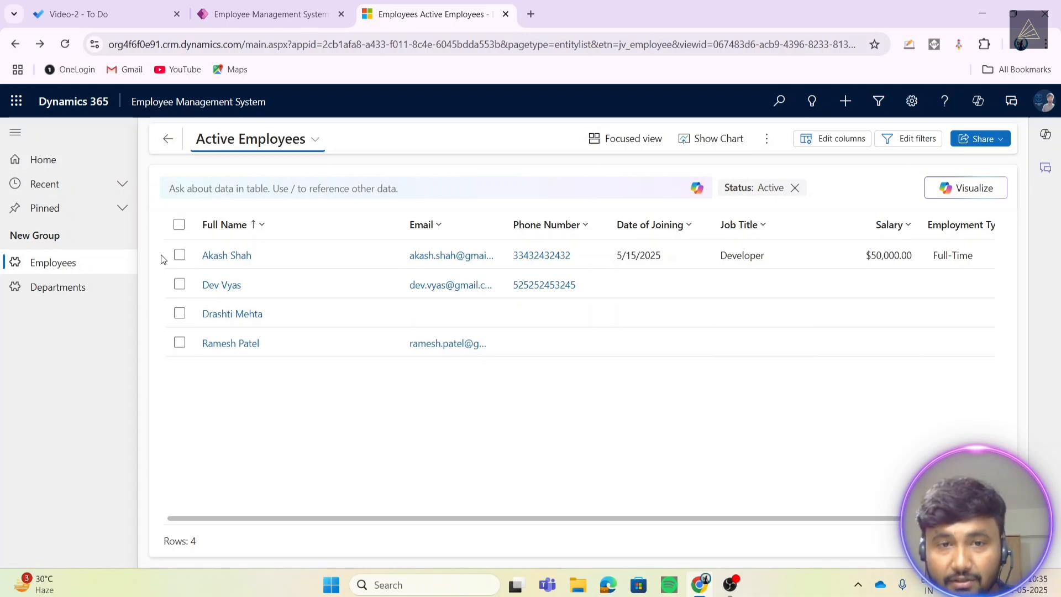
left_click(281, 147)
left_click(271, 224)
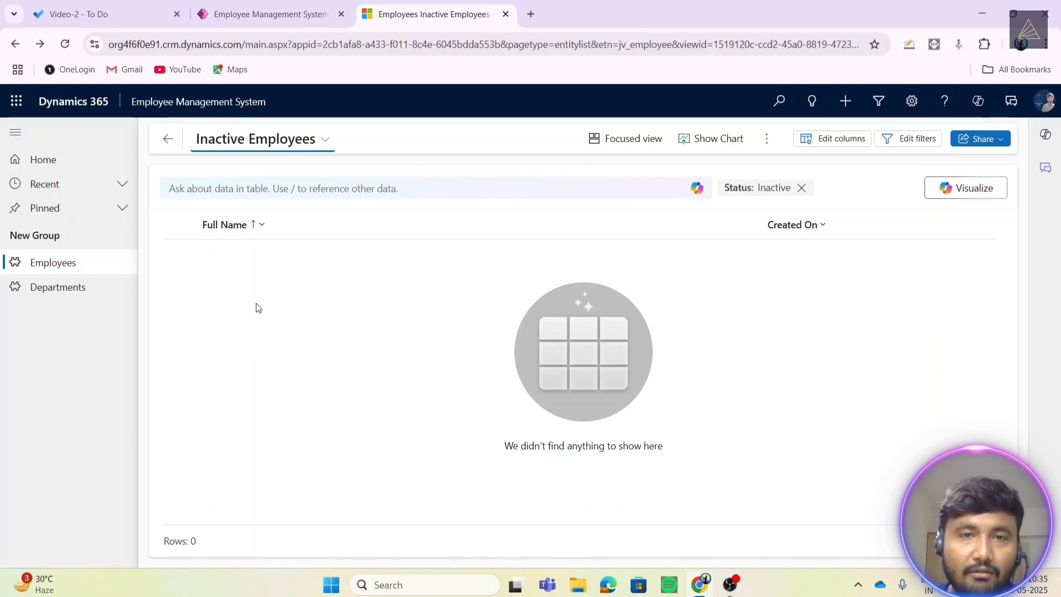
left_click(250, 143)
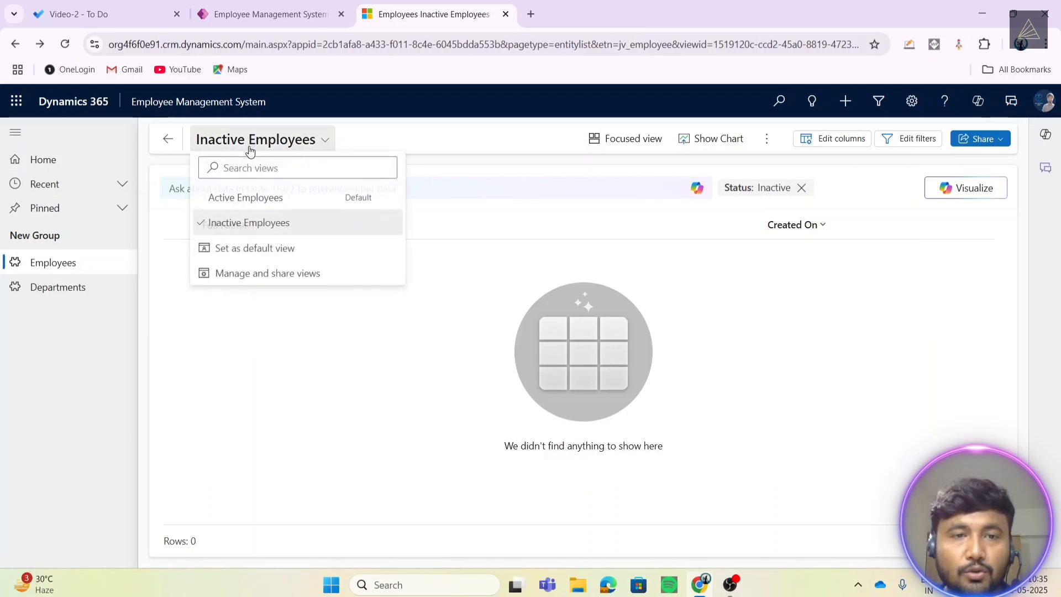
left_click(233, 204)
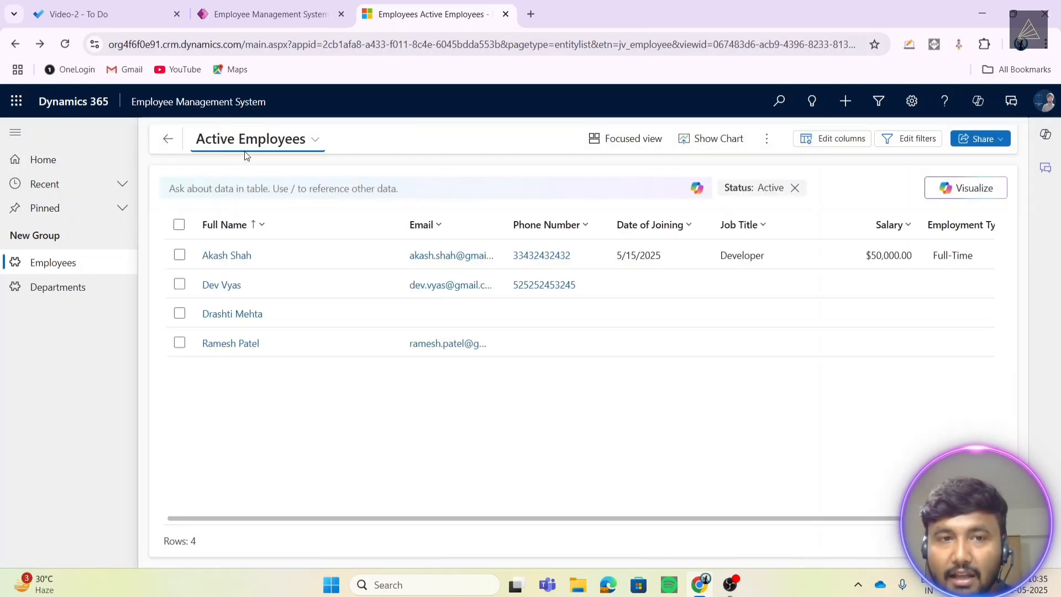
left_click(245, 144)
left_click(231, 222)
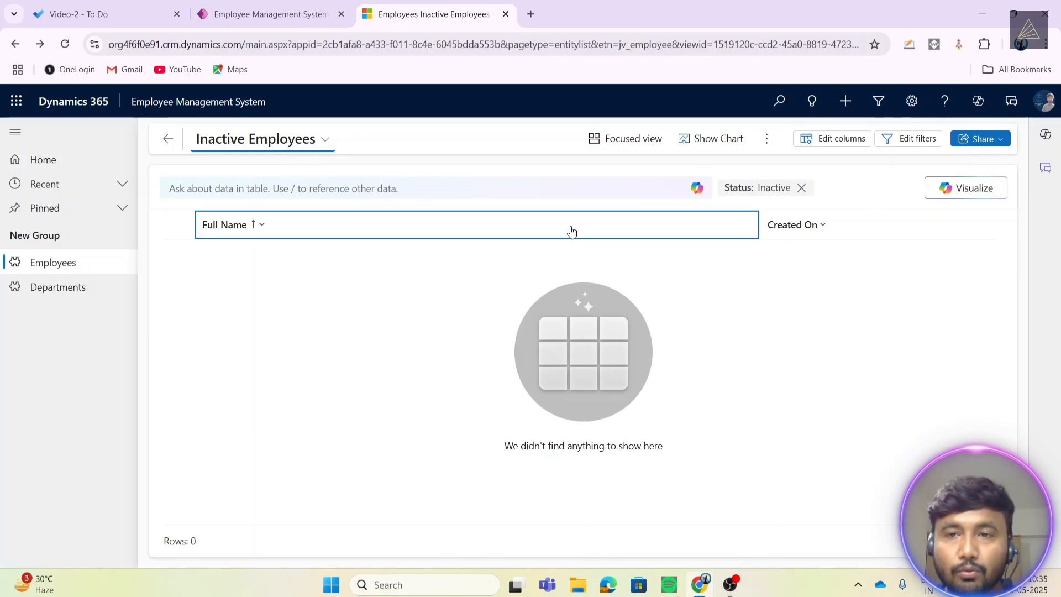
left_click(908, 145)
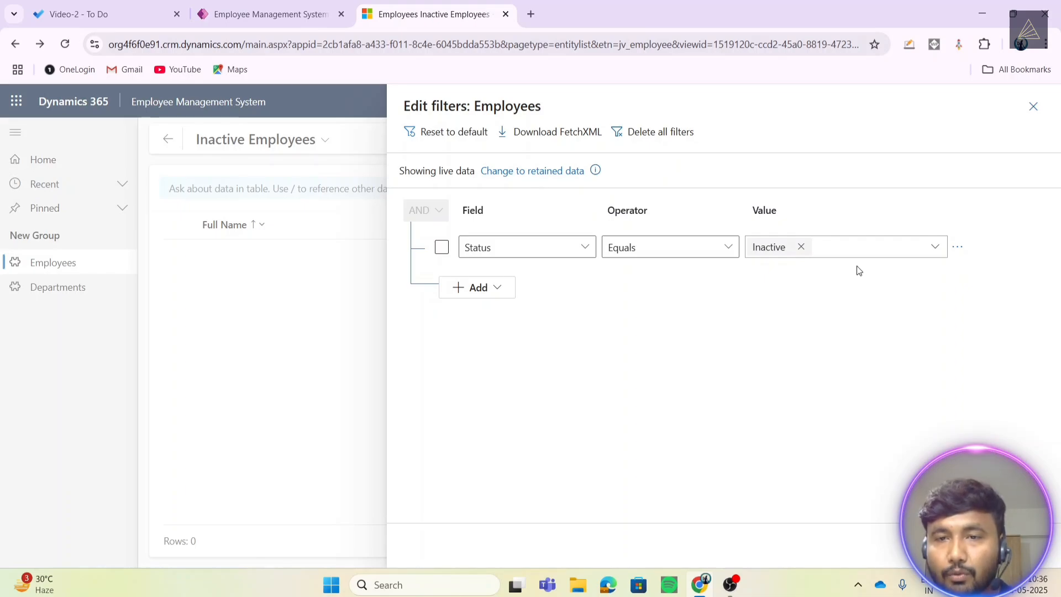
left_click(801, 247)
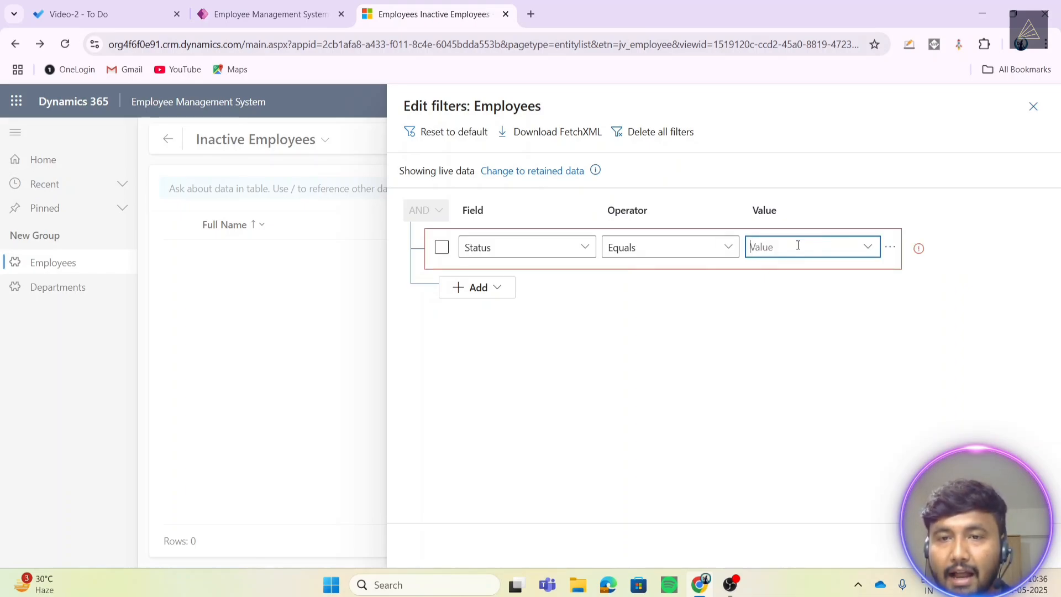
left_click(890, 247)
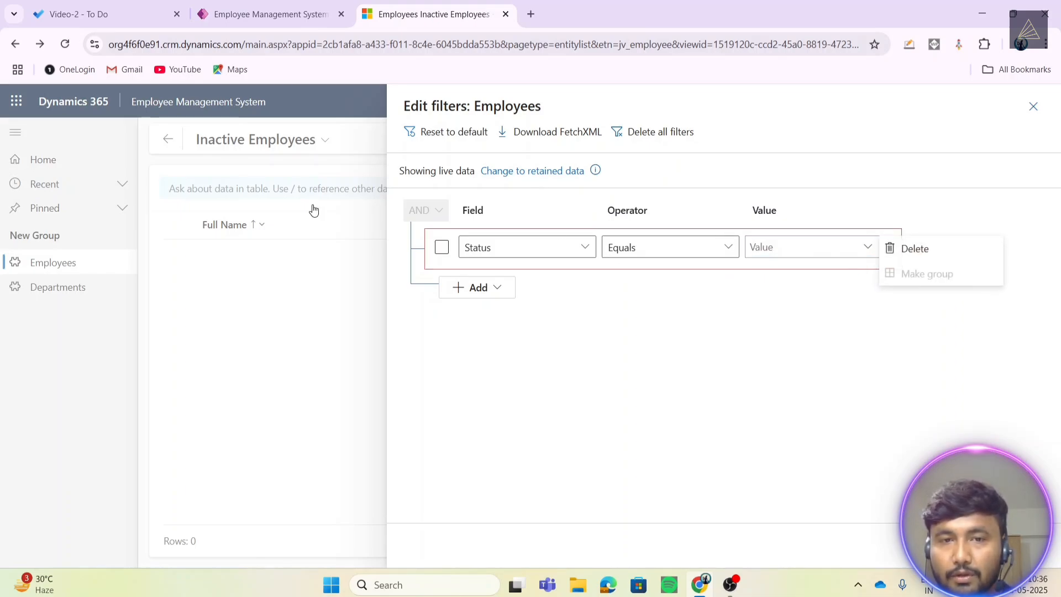
left_click(913, 249)
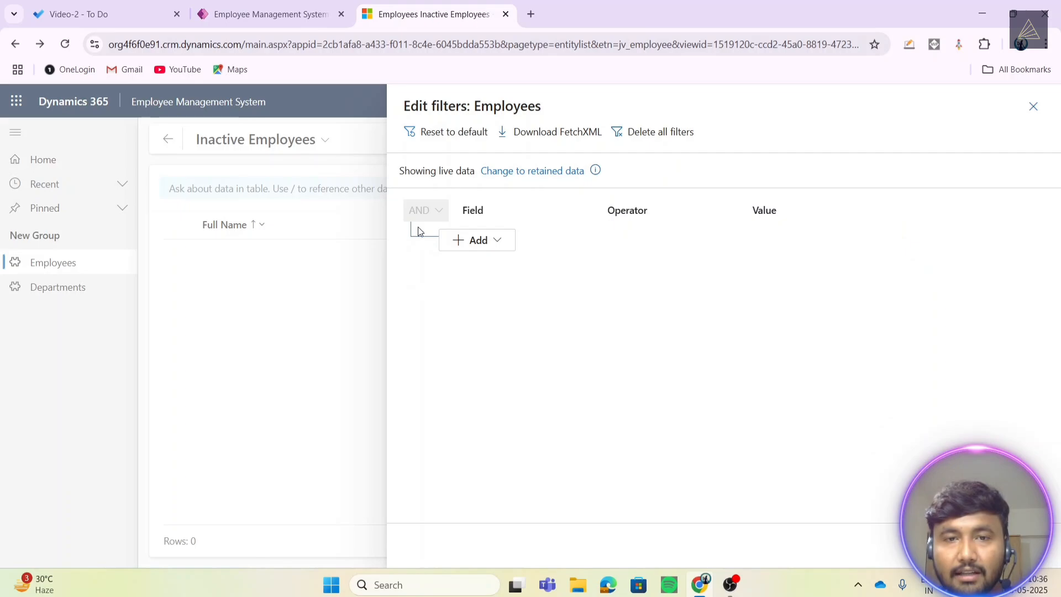
left_click(486, 240)
left_click(486, 264)
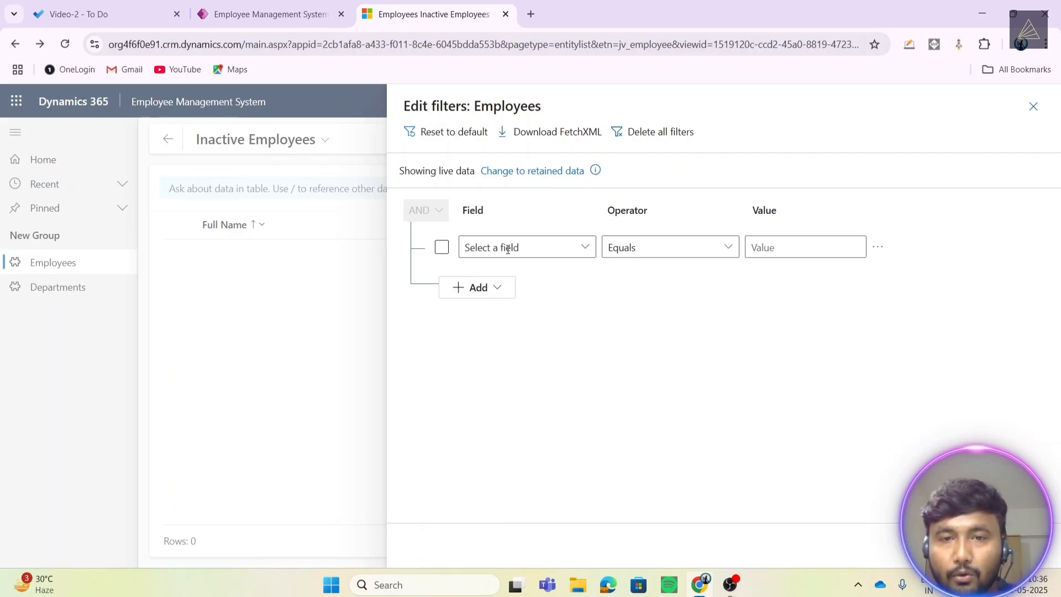
left_click(582, 249)
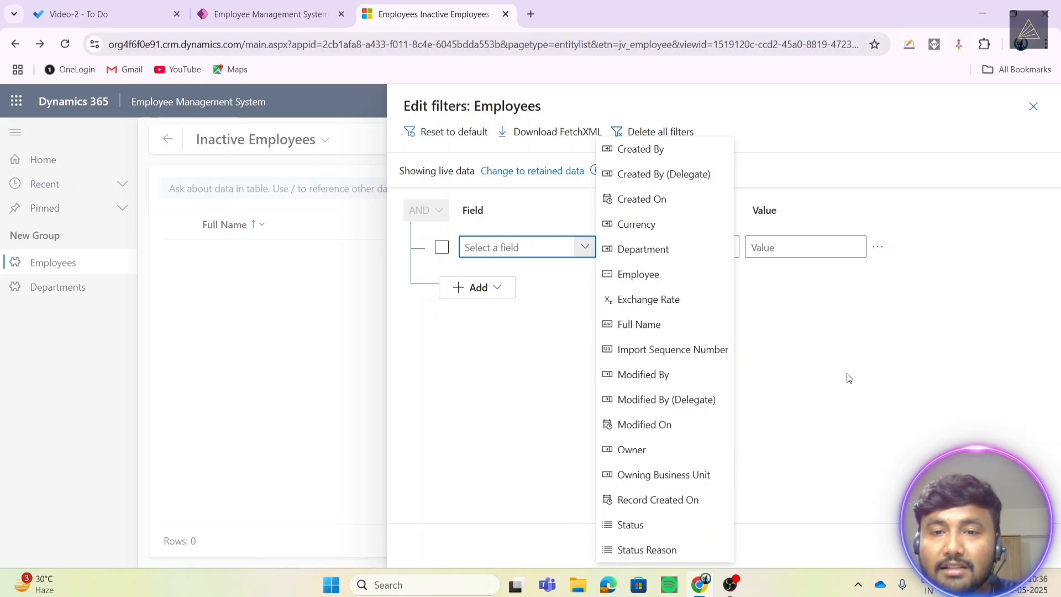
left_click(831, 385)
key("Escape")
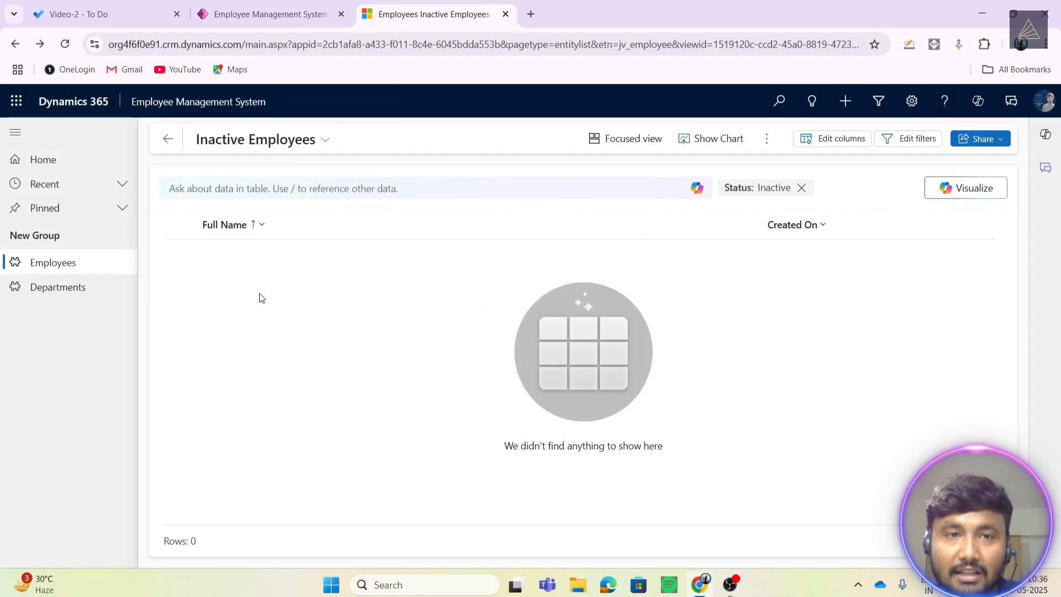
- Leave the app designer and open the Employee table in the EmployeeMgmtDemo solution
left_click(270, 13)
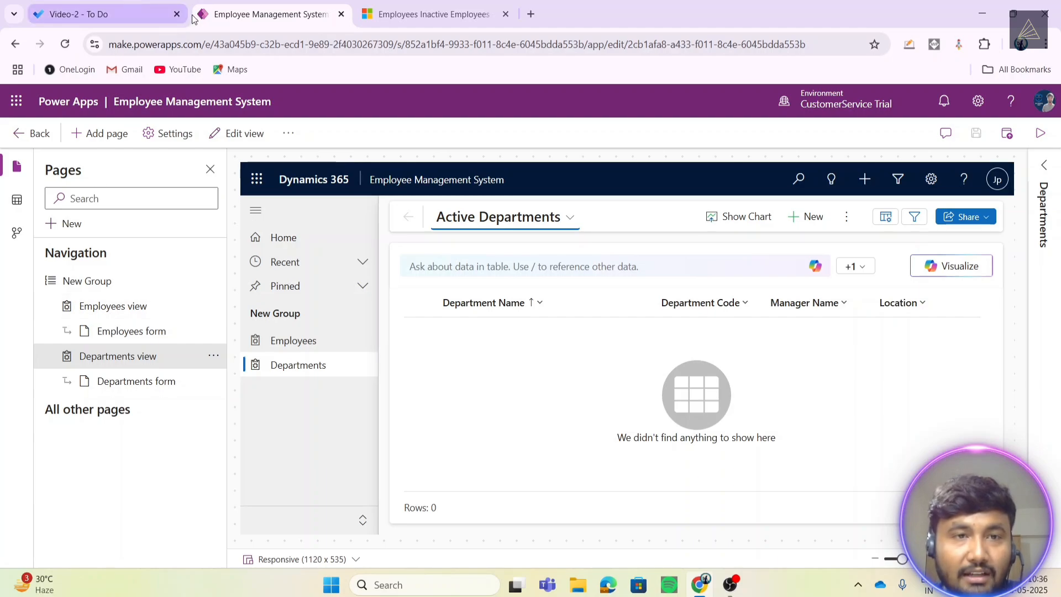
left_click(34, 133)
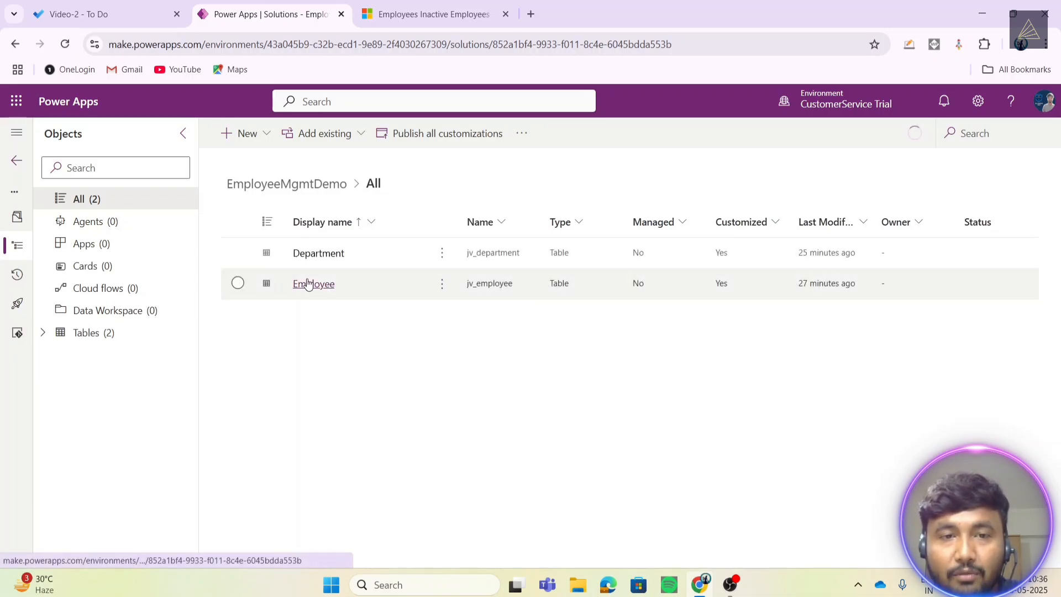
left_click(345, 297)
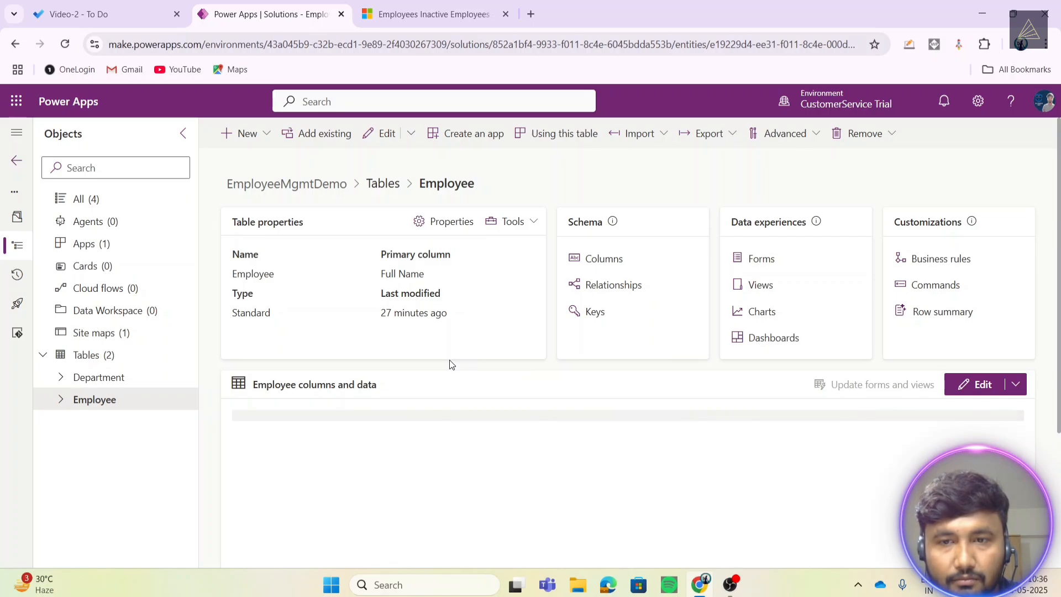
scroll(449, 360, "down", 2)
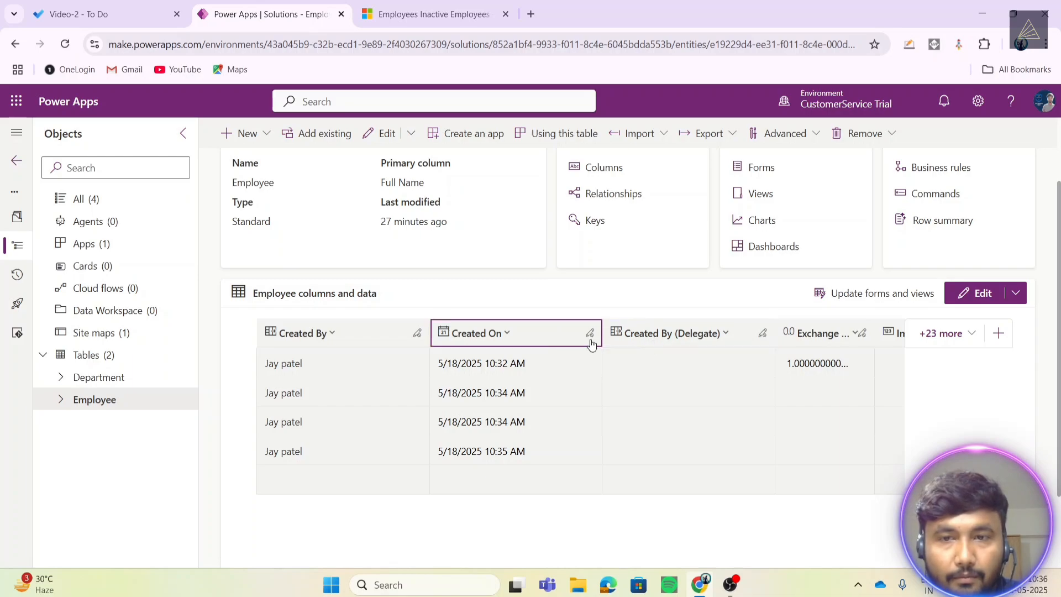
scroll(592, 342, "up", 1)
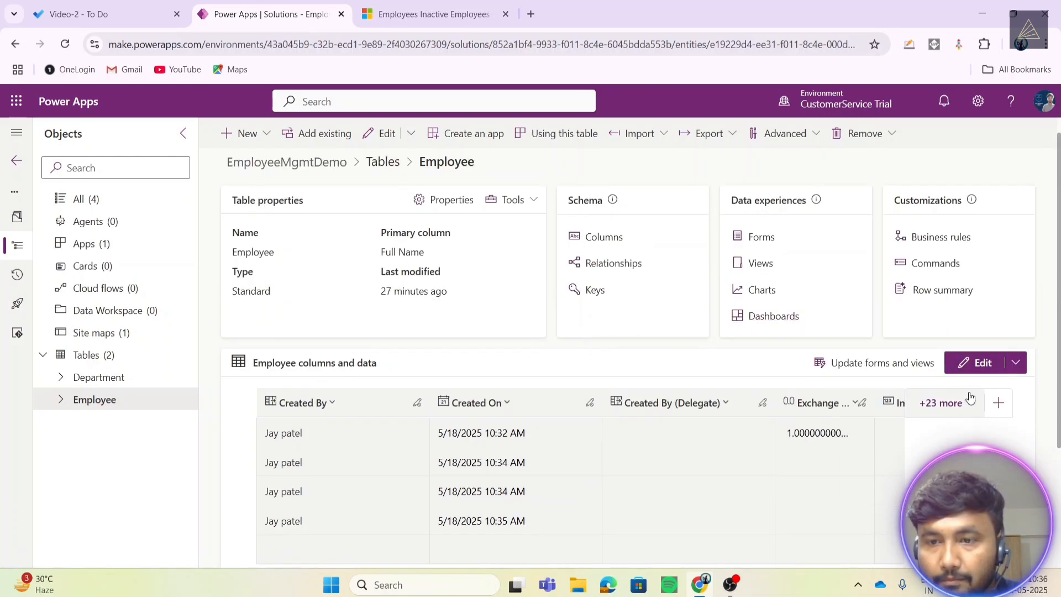
- In the Employee table's columns, make the Email column searchable and save it
left_click(604, 238)
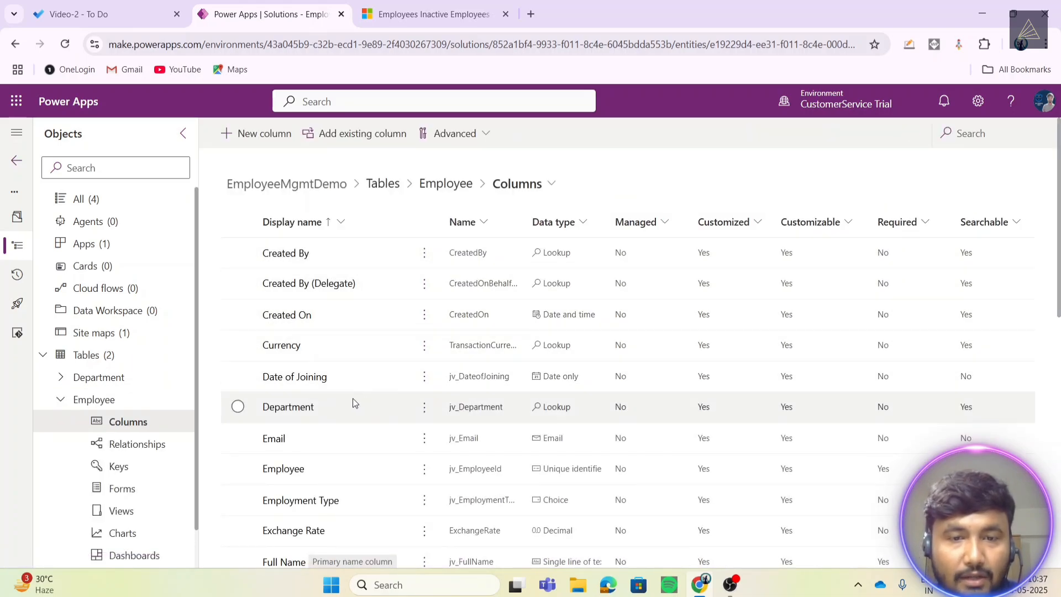
scroll(275, 380, "down", 1)
scroll(282, 398, "down", 1)
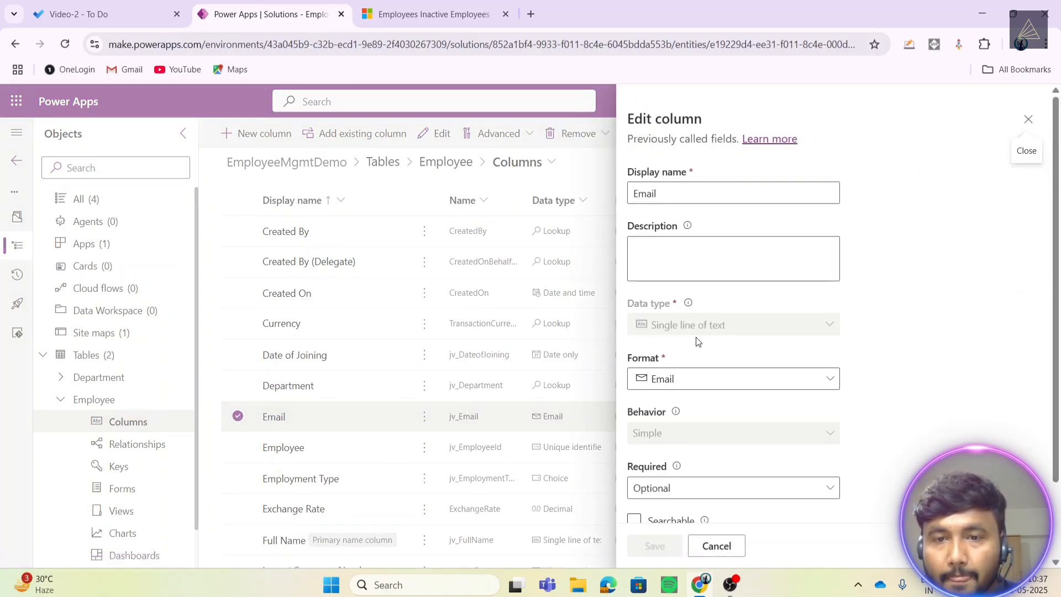
scroll(698, 341, "down", 3)
left_click(673, 485)
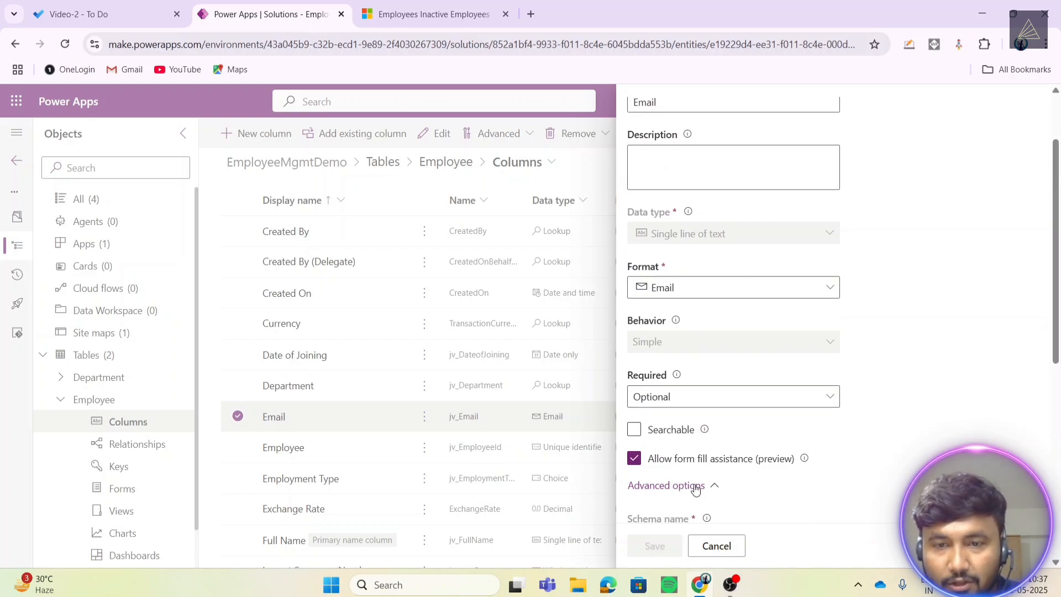
left_click(696, 490)
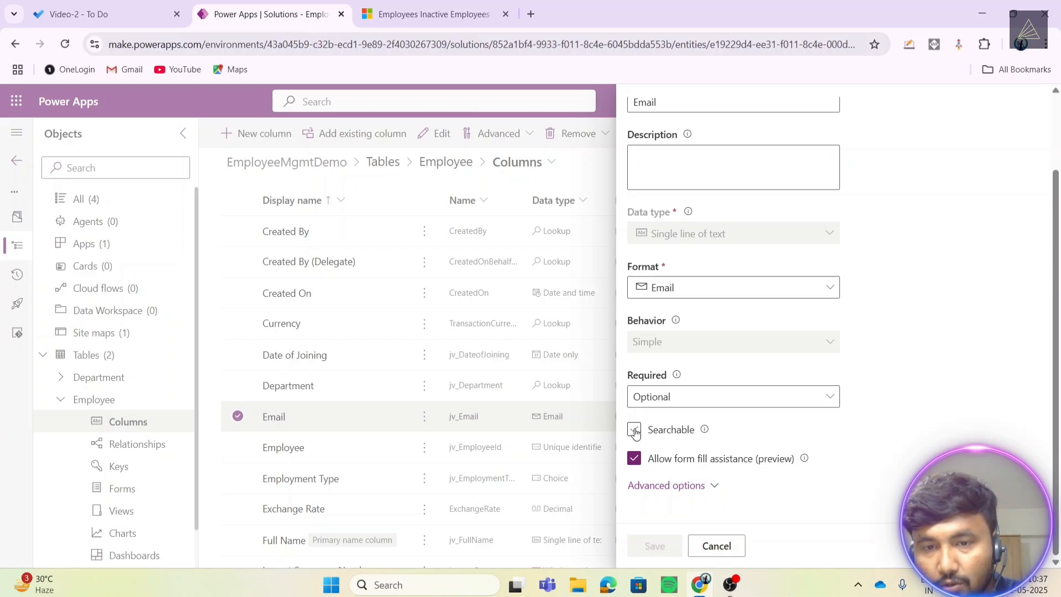
left_click(636, 431)
left_click(650, 545)
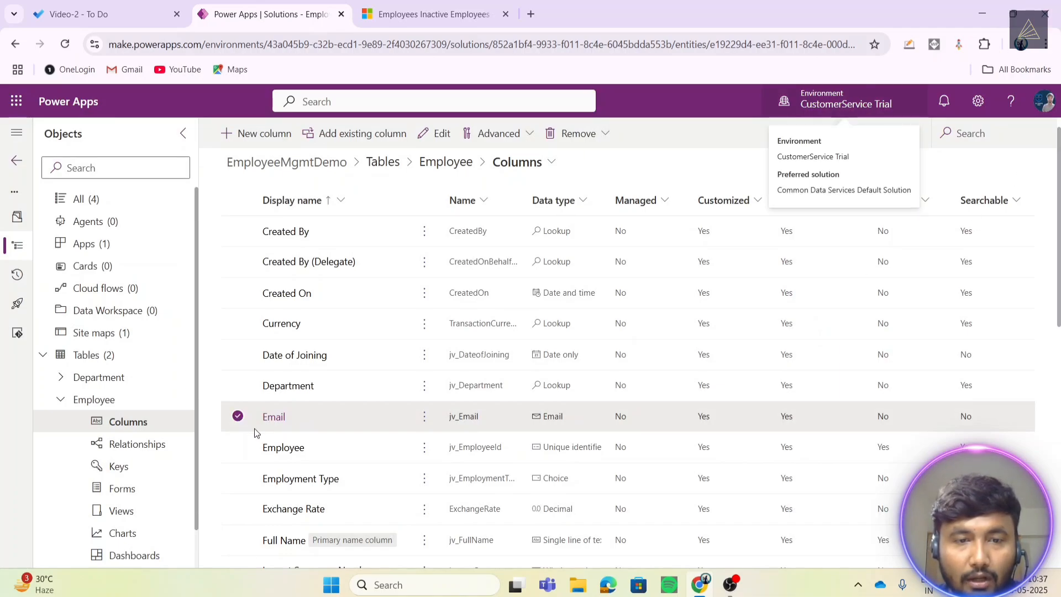
- Make the Employment Type column searchable and save it
left_click(238, 447)
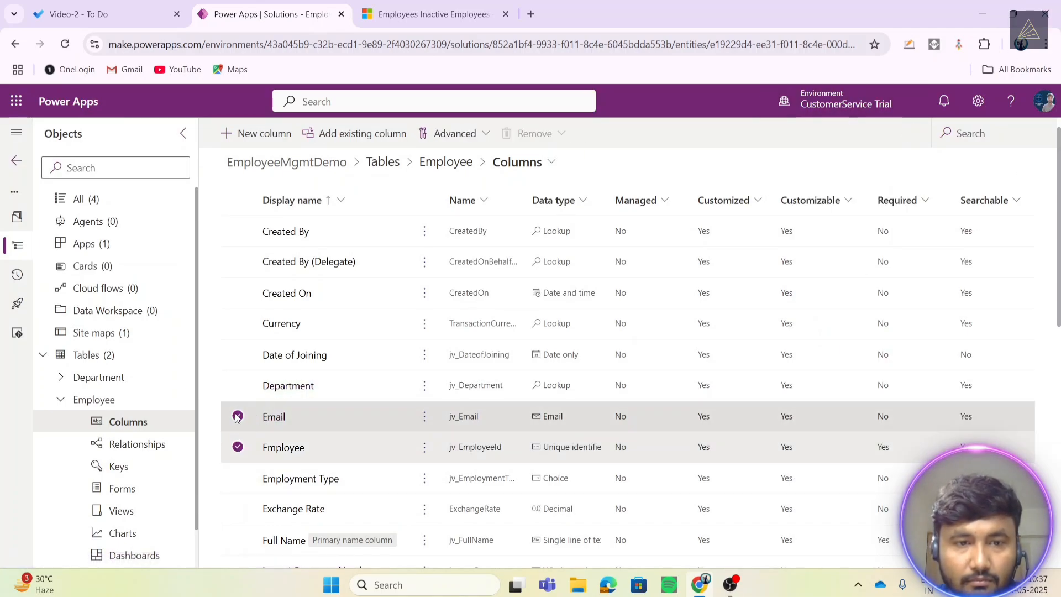
left_click(238, 417)
scroll(317, 413, "down", 3)
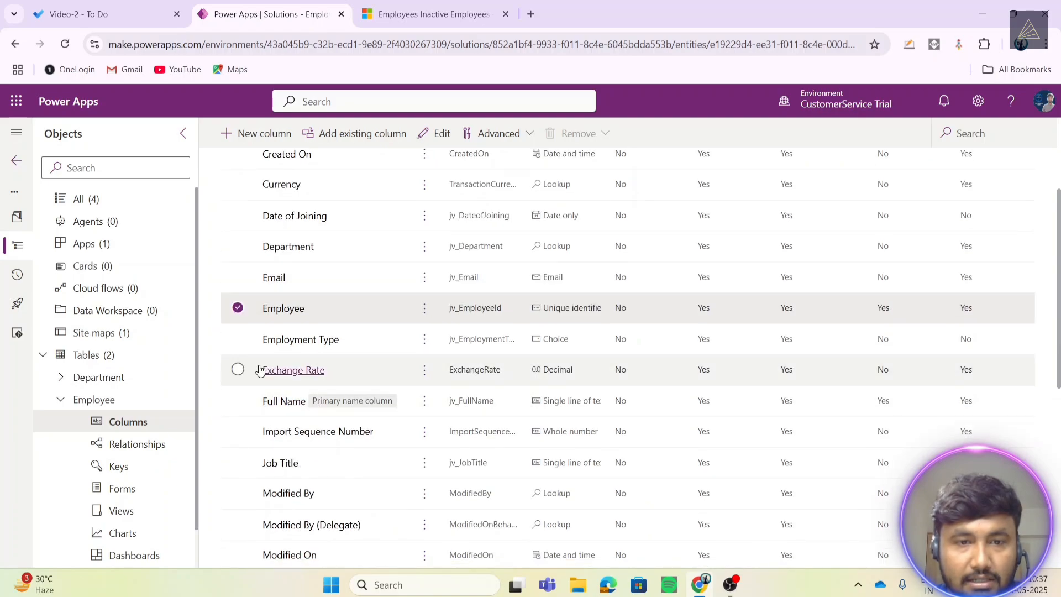
left_click(237, 308)
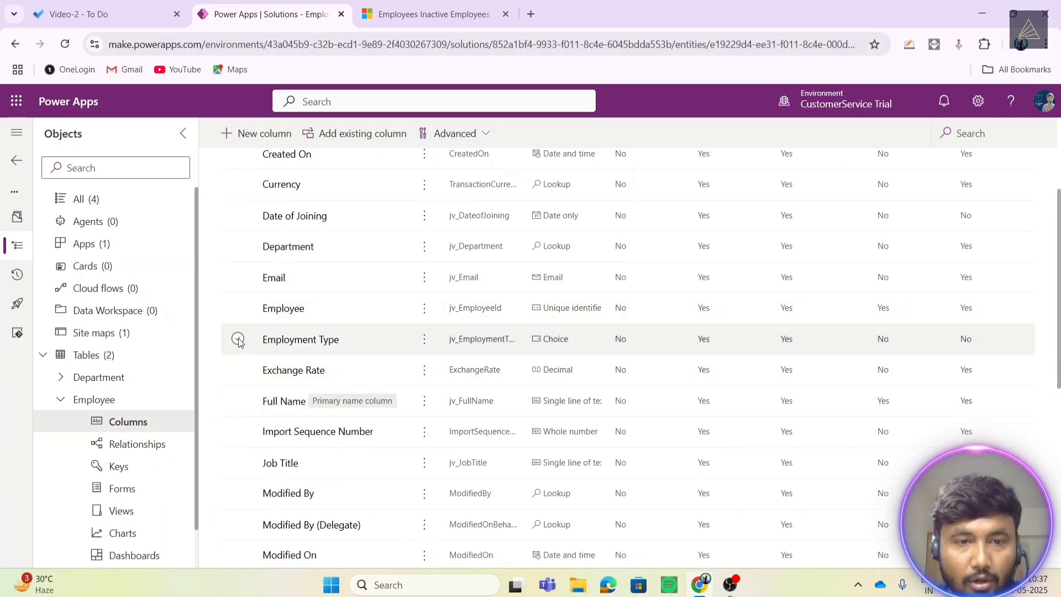
left_click(237, 339)
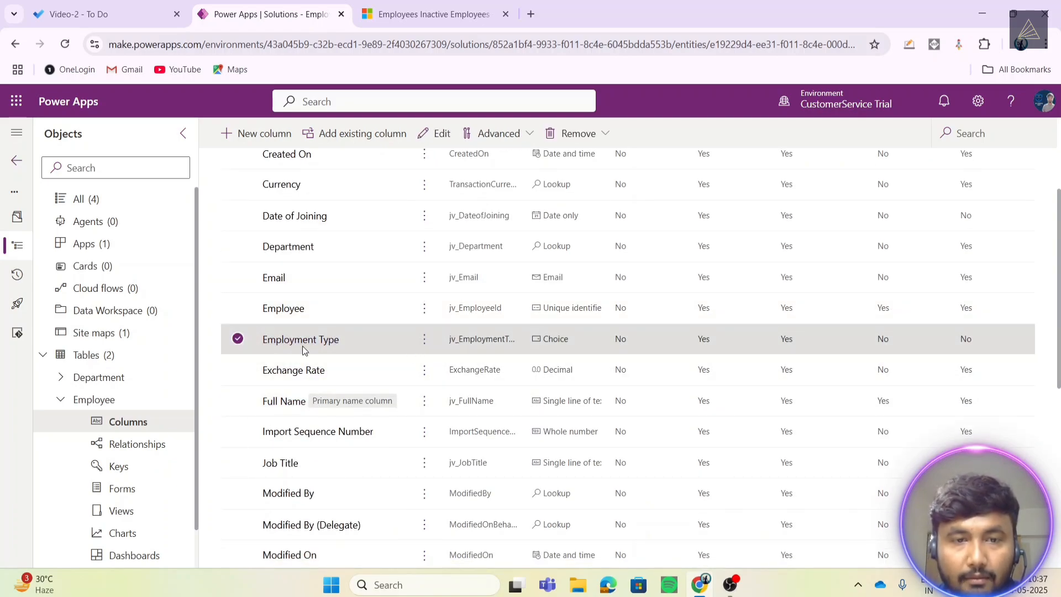
left_click(396, 348)
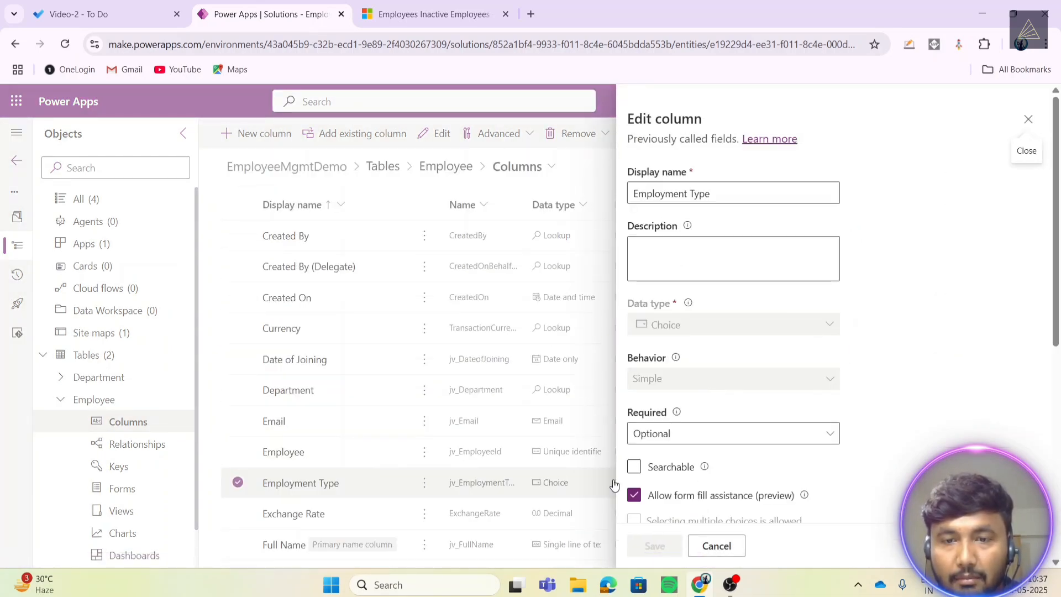
left_click(634, 467)
left_click(655, 546)
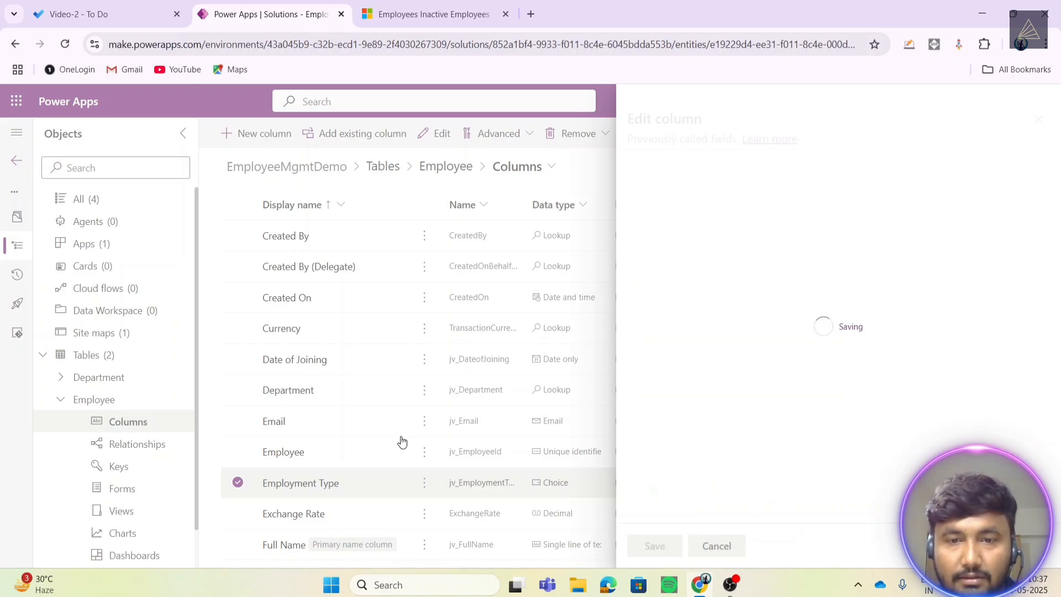
- Make the Phone Number column searchable and save it
scroll(334, 460, "down", 8)
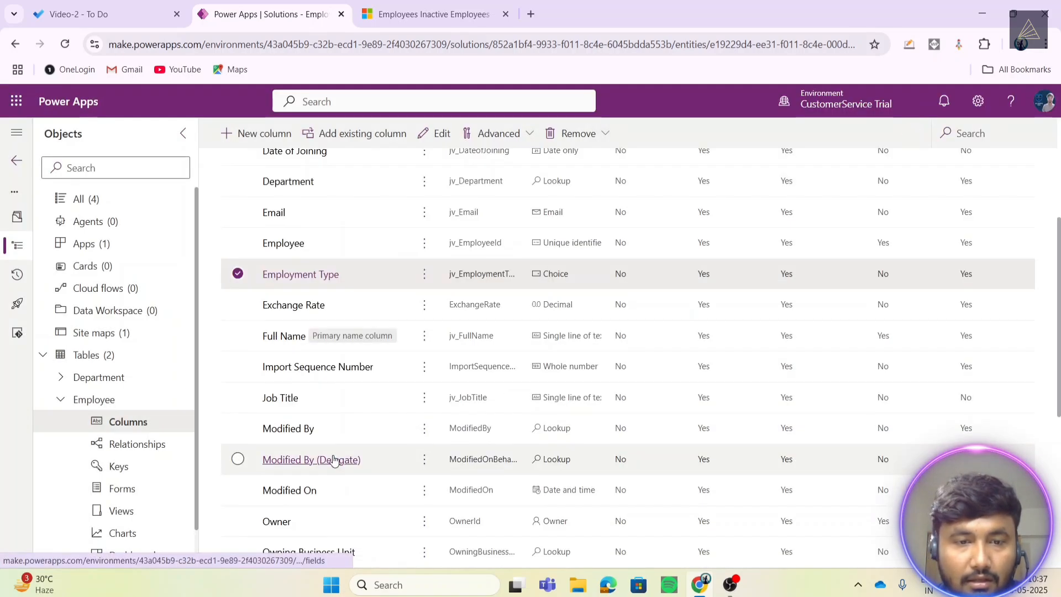
scroll(334, 460, "down", 1)
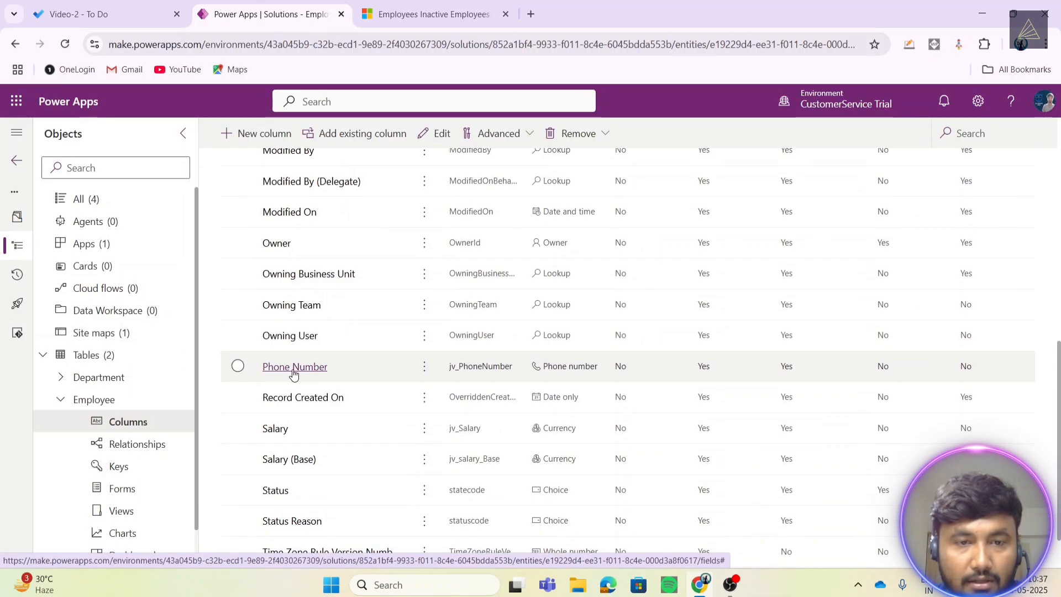
left_click(510, 383)
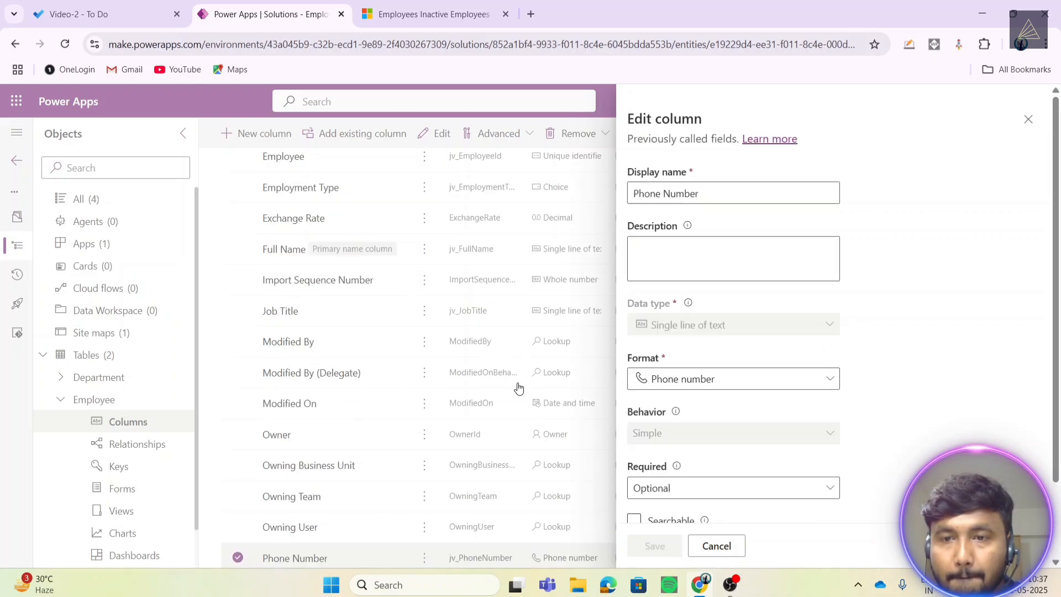
scroll(634, 447, "down", 2)
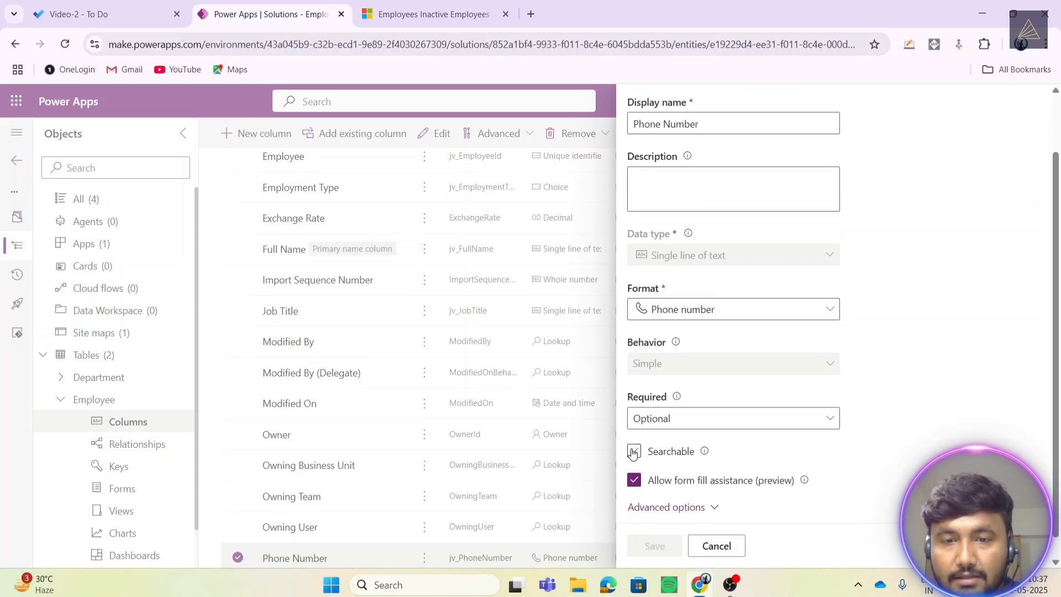
left_click(634, 453)
left_click(654, 545)
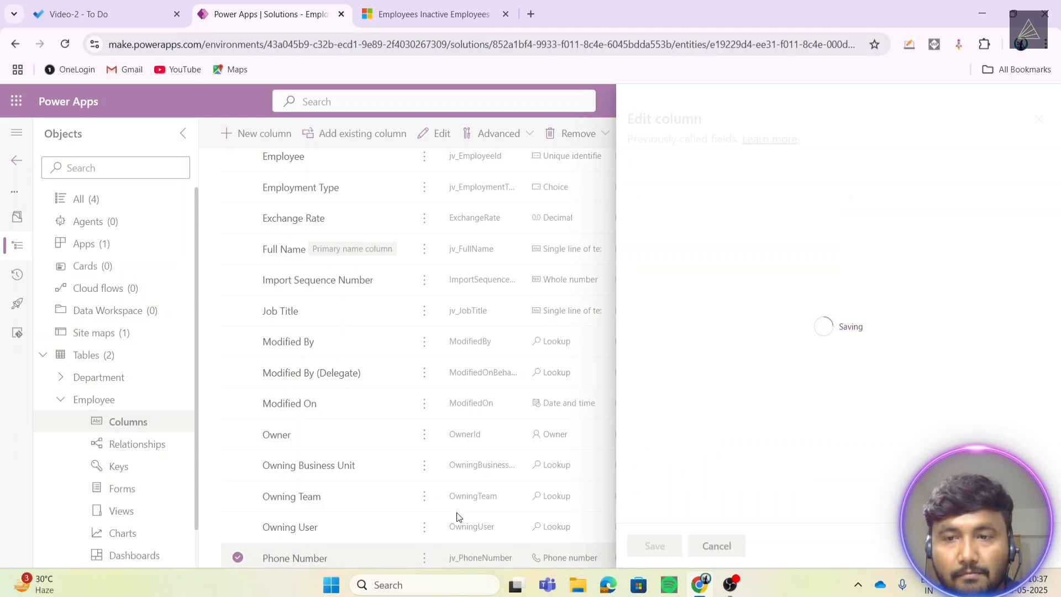
scroll(331, 449, "down", 5)
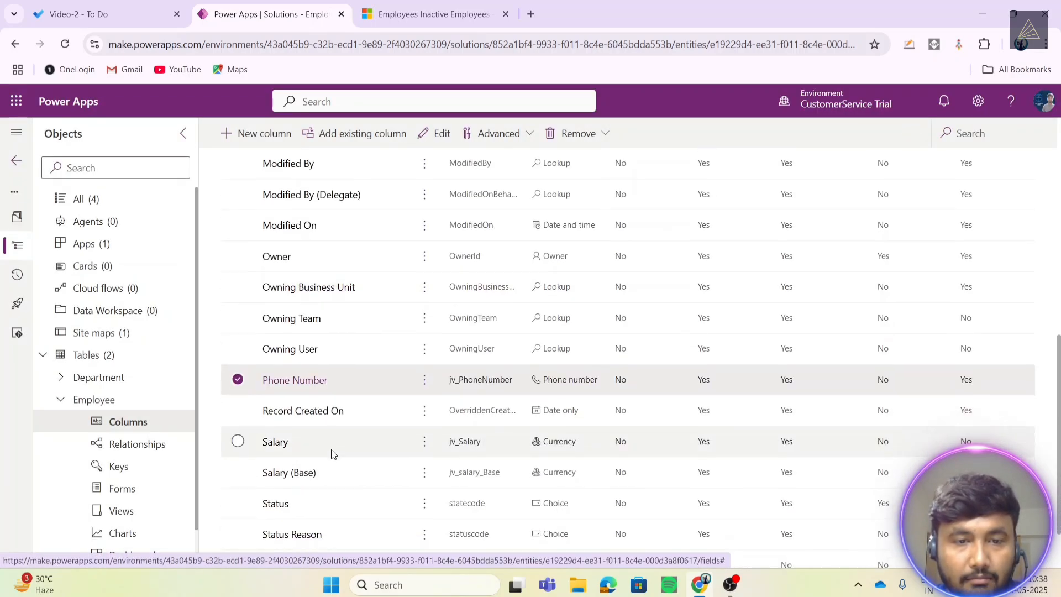
scroll(330, 449, "down", 1)
- Make the Salary column searchable and save it
left_click(243, 387)
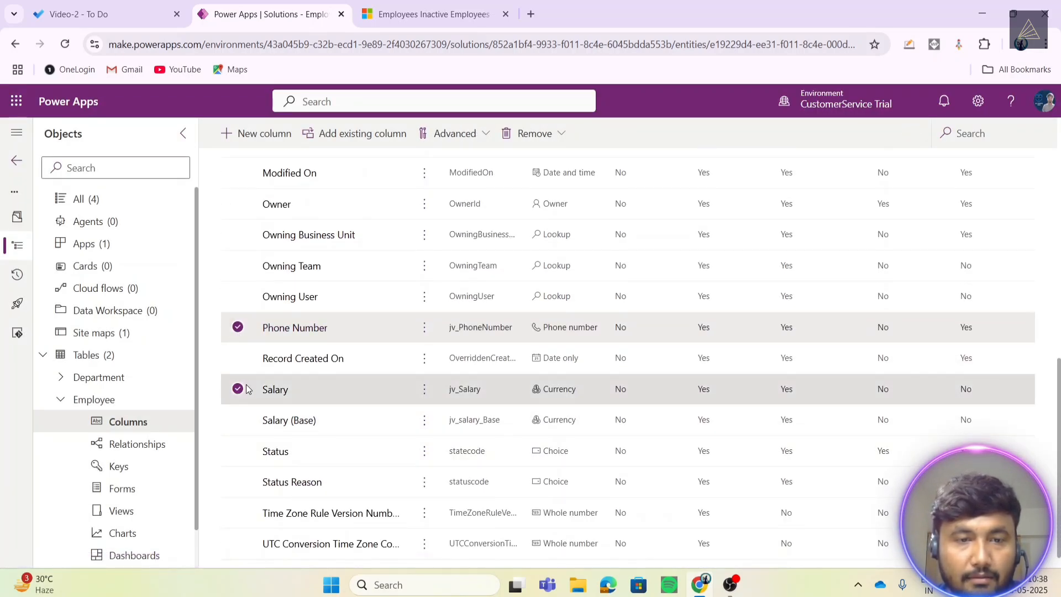
left_click(293, 387)
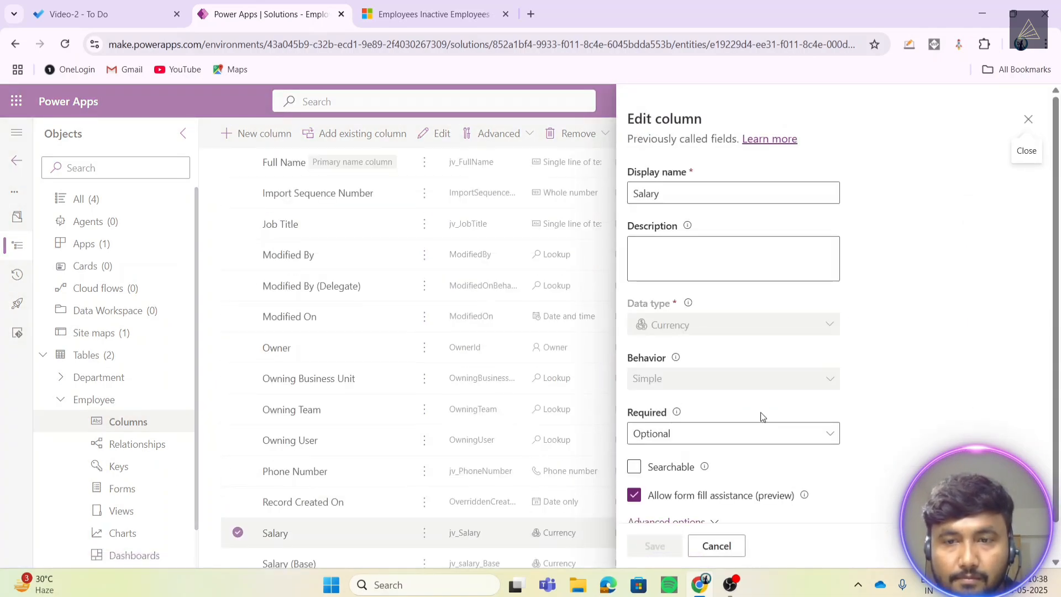
left_click(634, 467)
left_click(656, 547)
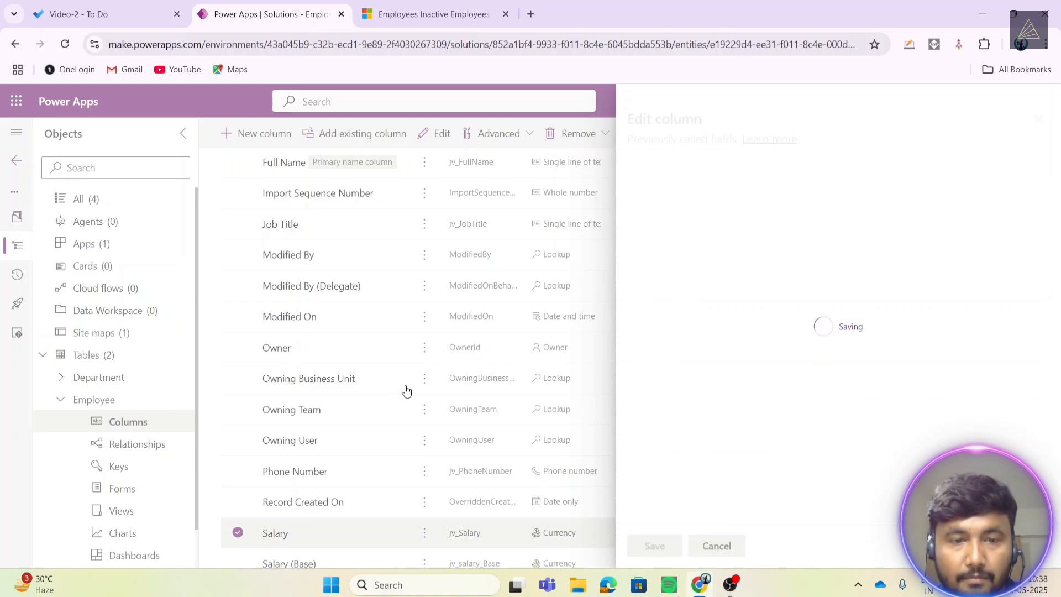
scroll(406, 390, "down", 3)
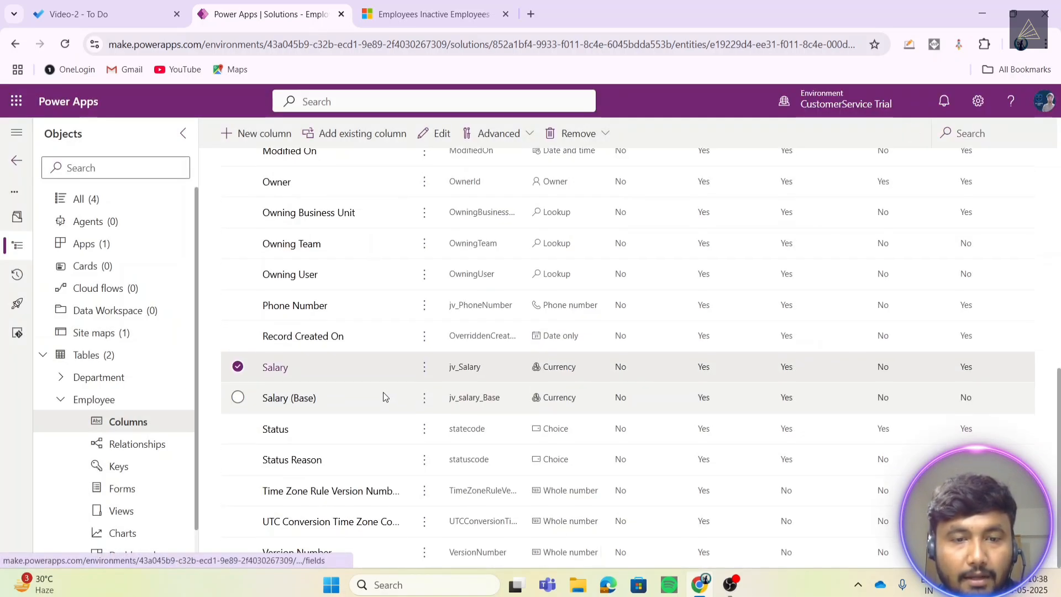
scroll(383, 393, "up", 6)
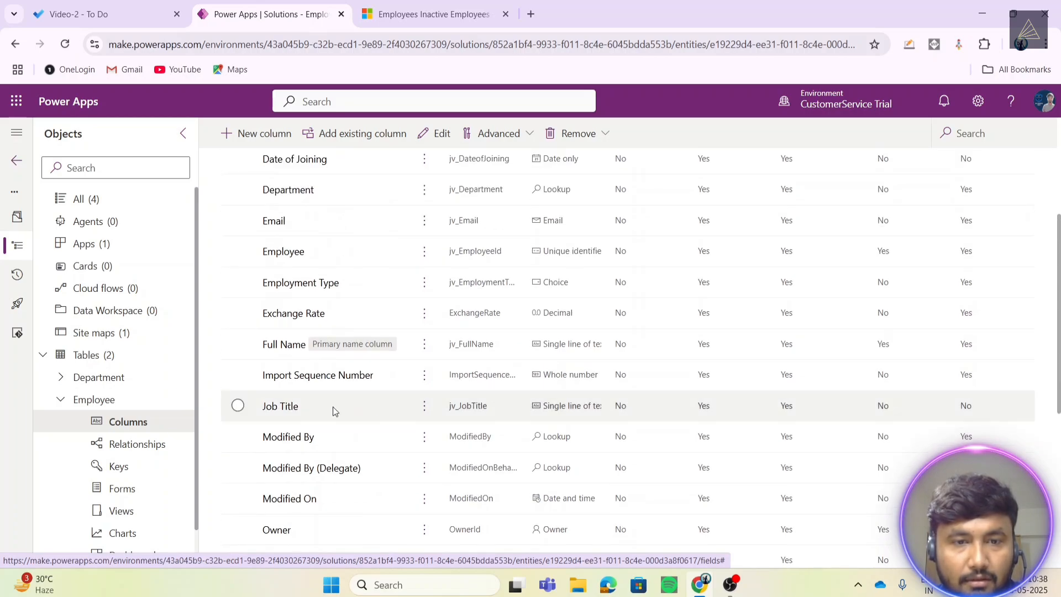
- Make the Job Title and Date of Joining columns searchable, saving each
left_click(730, 385)
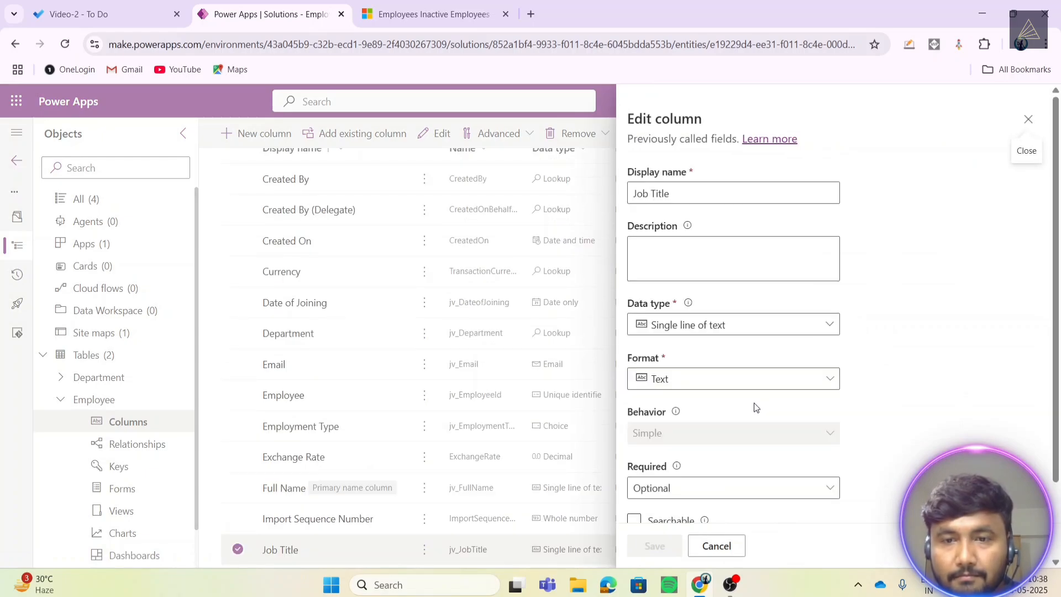
scroll(643, 460, "down", 3)
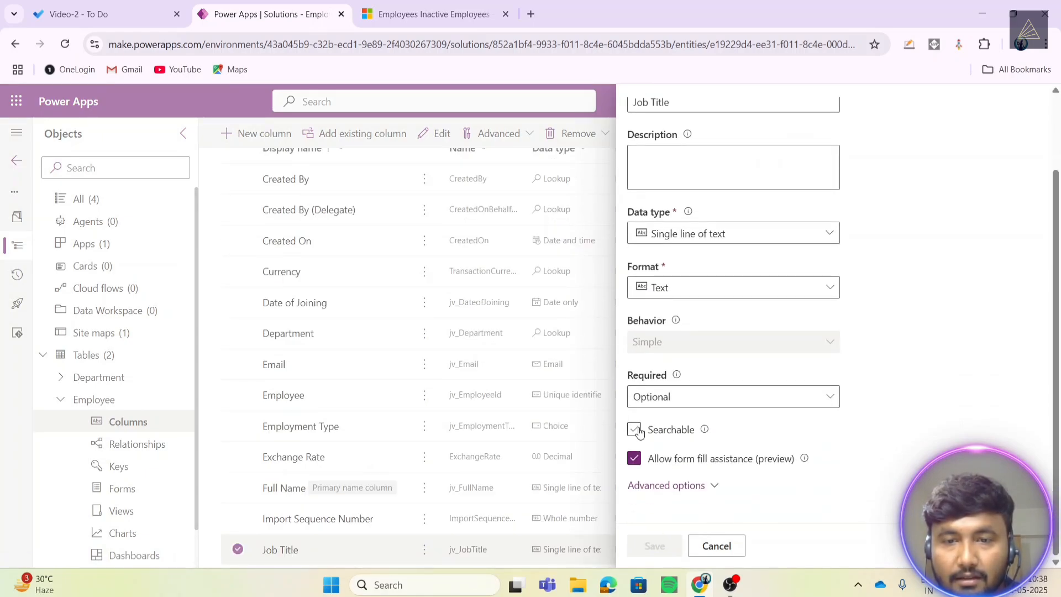
left_click(635, 430)
left_click(655, 547)
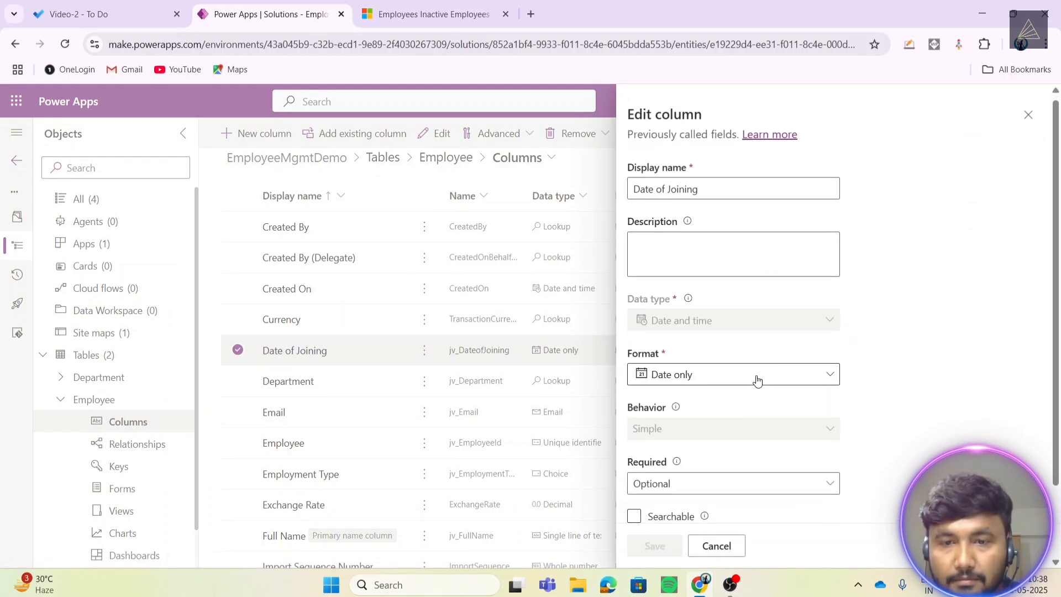
scroll(752, 387, "down", 2)
left_click(632, 429)
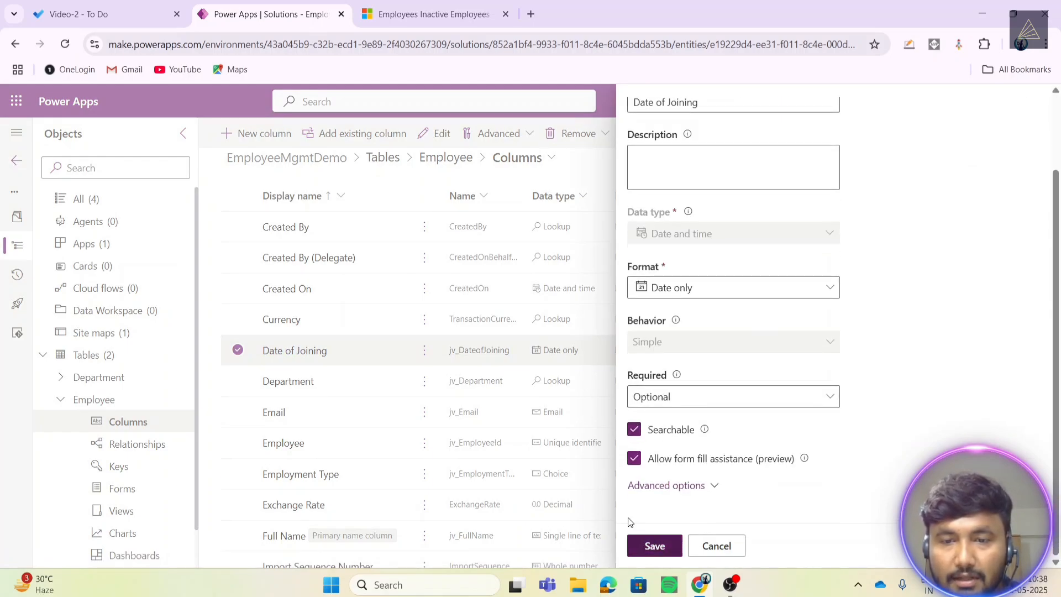
left_click(655, 546)
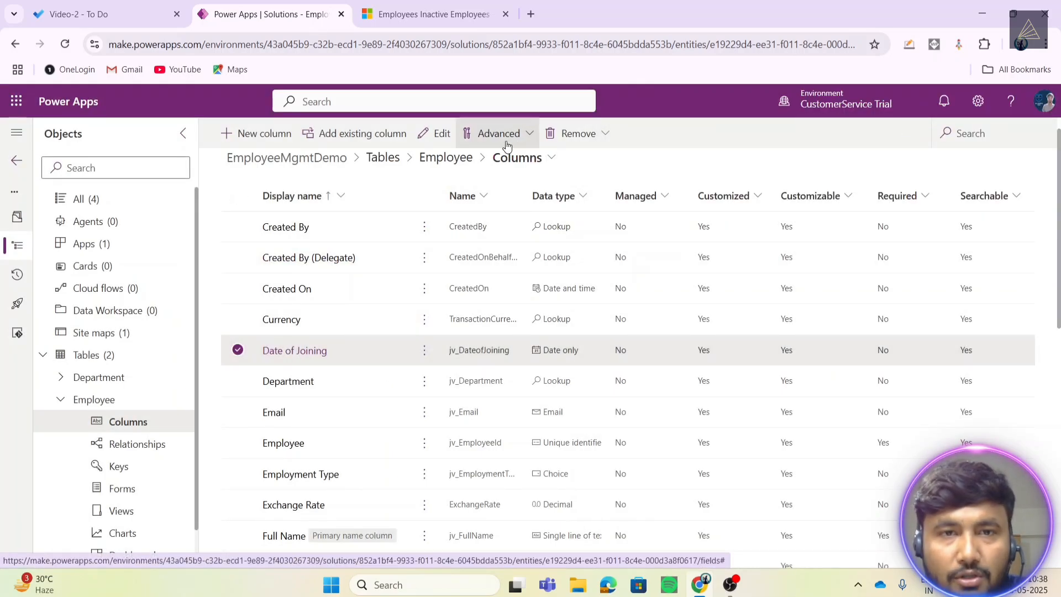
left_click(413, 7)
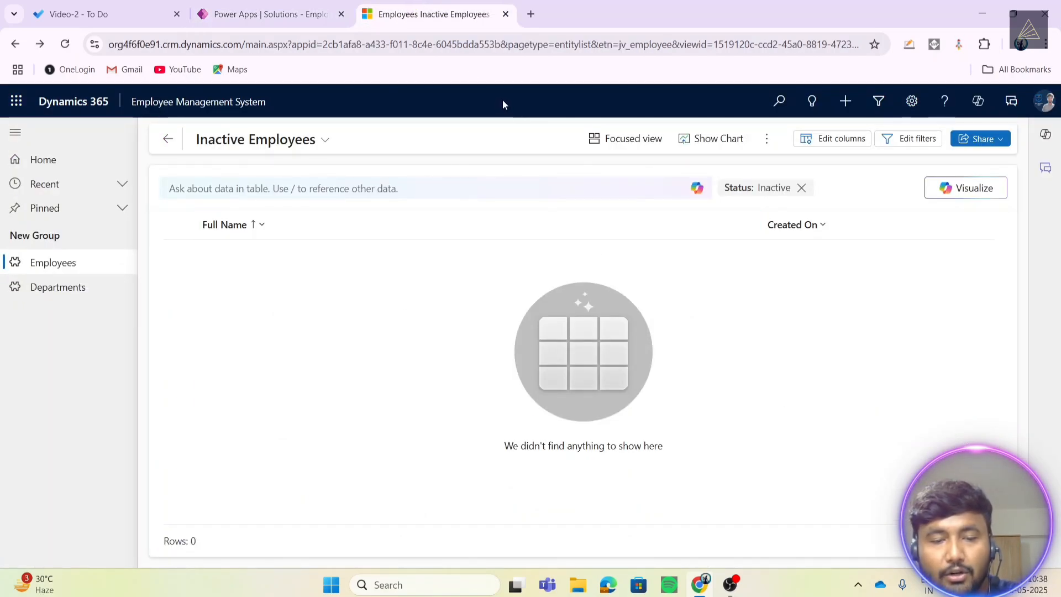
- Reload the Dynamics 365 Inactive Employees page with F5 to pick up the column changes
key("F5")
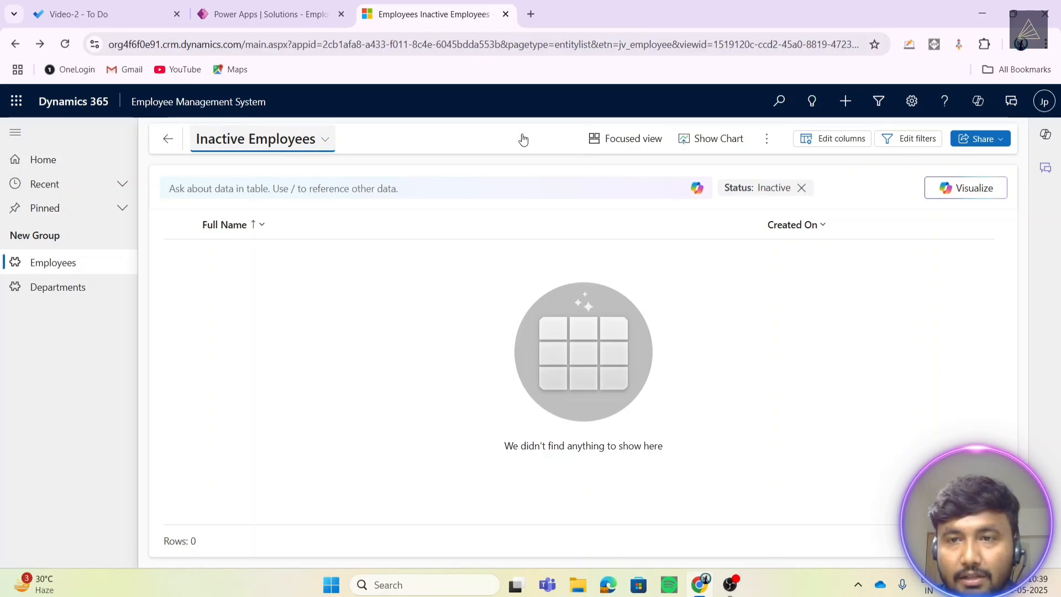
- In the view's filter editor, delete the Status equals Inactive condition
left_click(905, 144)
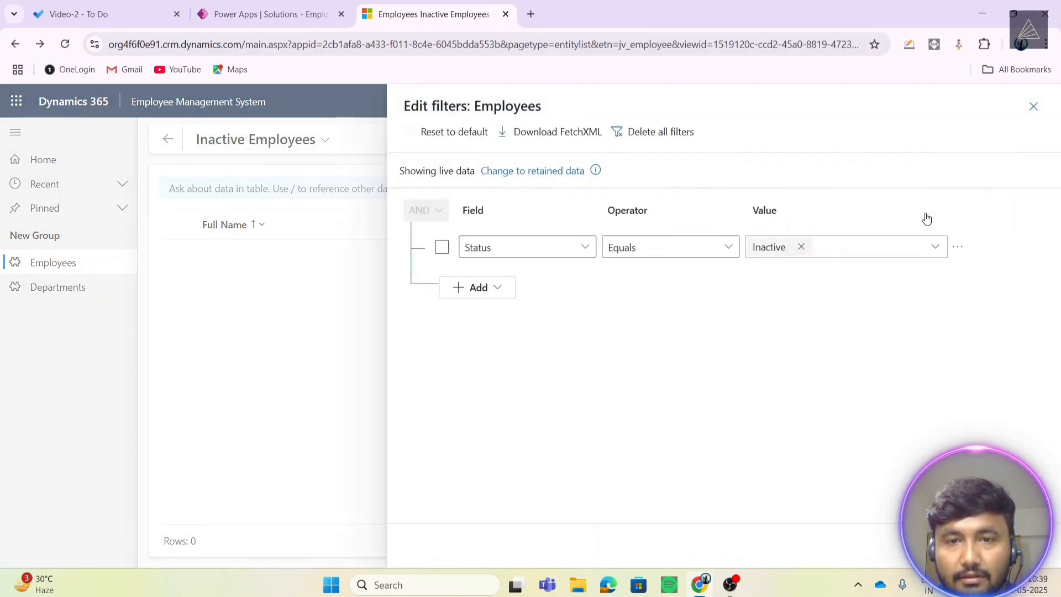
left_click(957, 253)
left_click(881, 252)
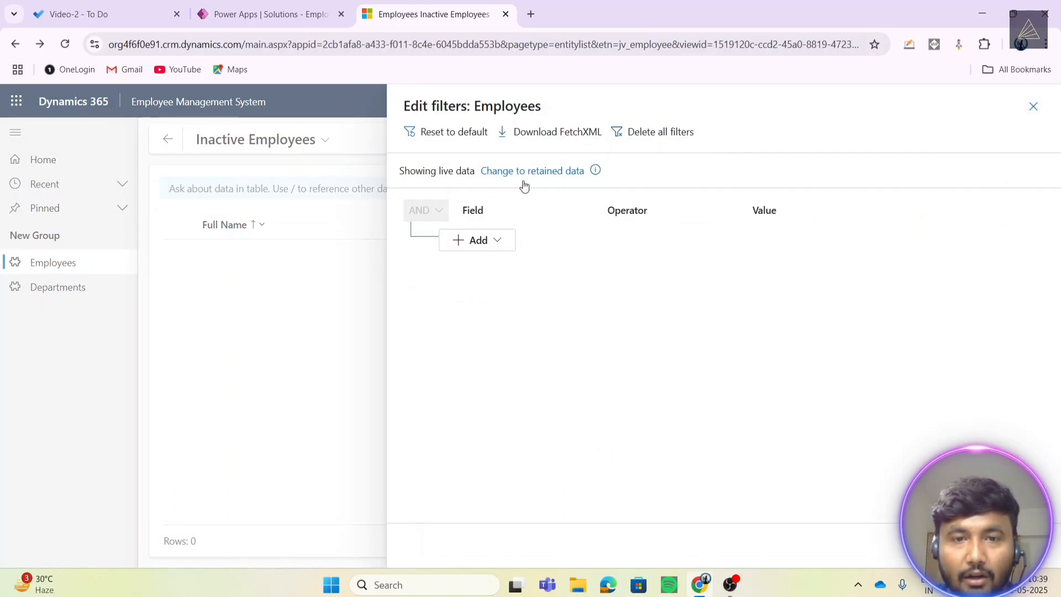
- Add an Email contains data condition and apply the filter
left_click(480, 240)
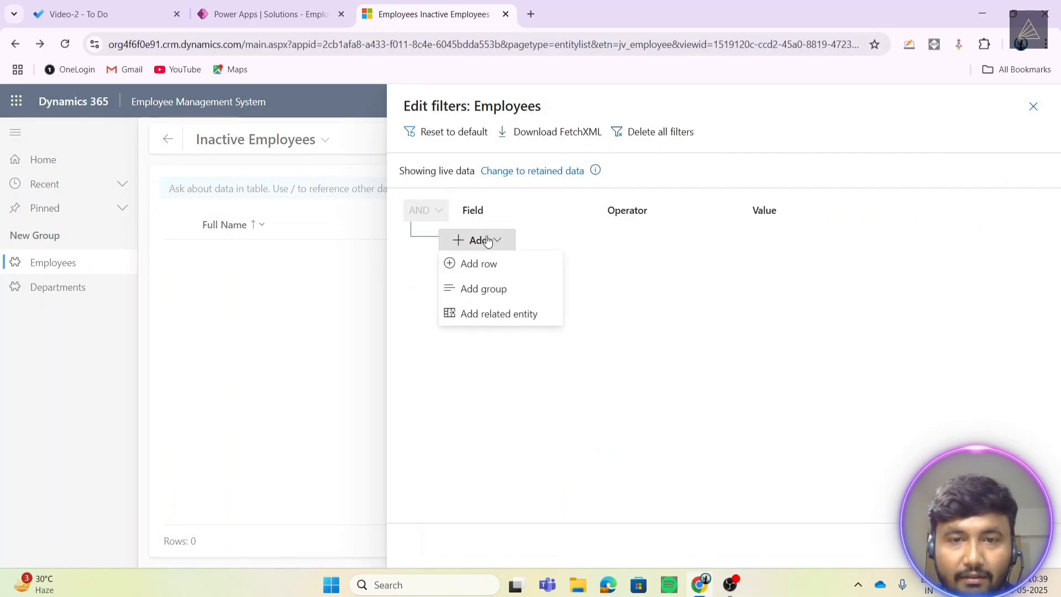
left_click(505, 267)
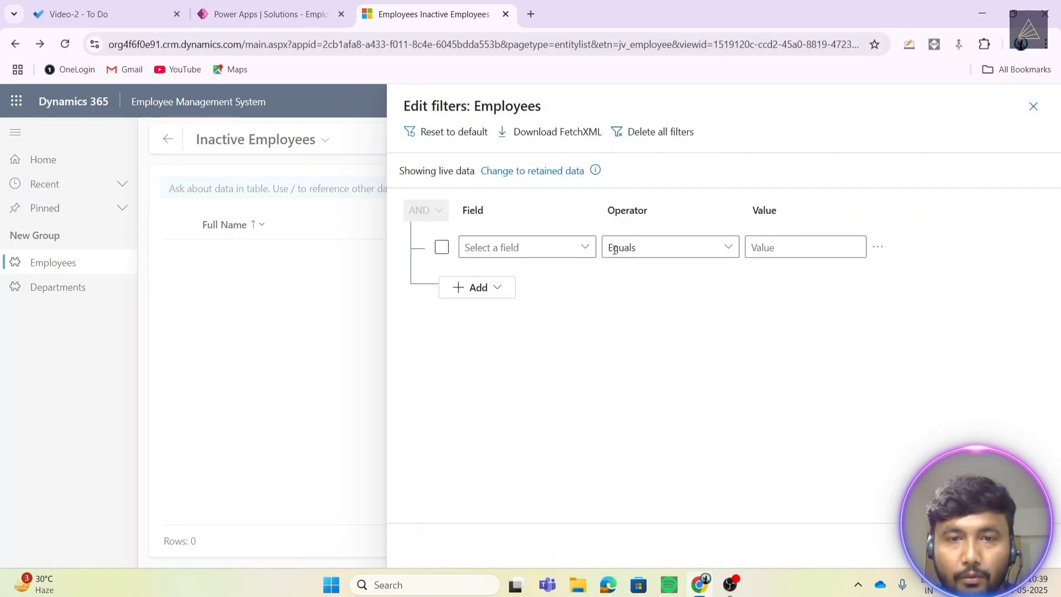
left_click(582, 250)
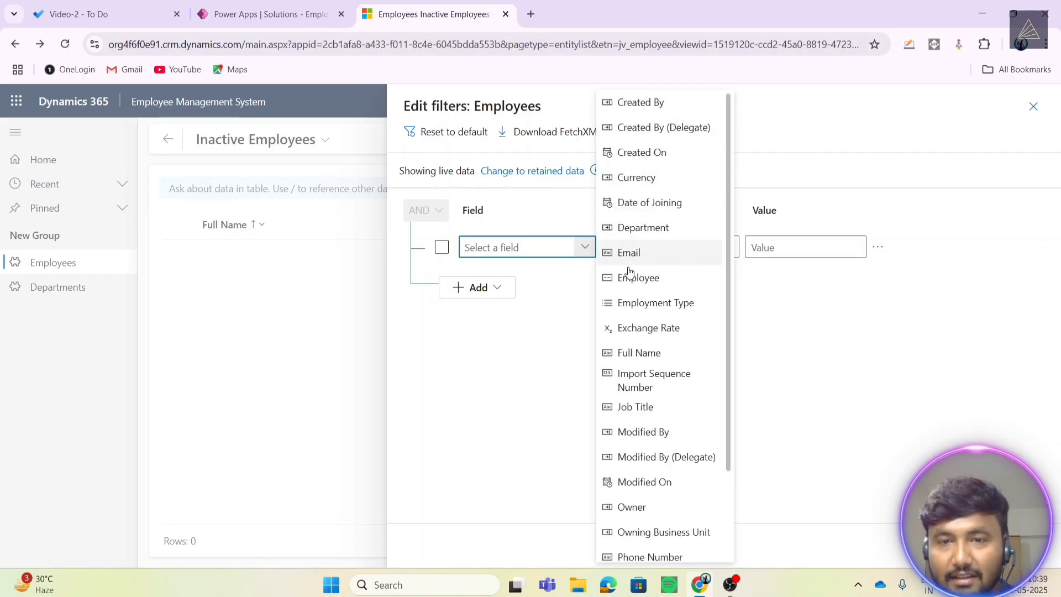
left_click(639, 254)
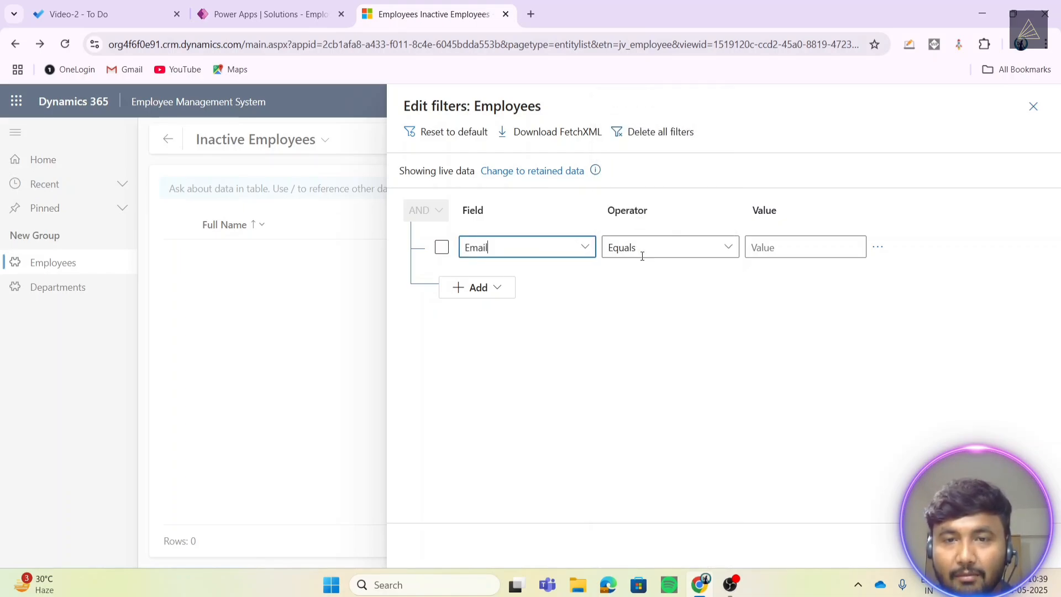
left_click(728, 248)
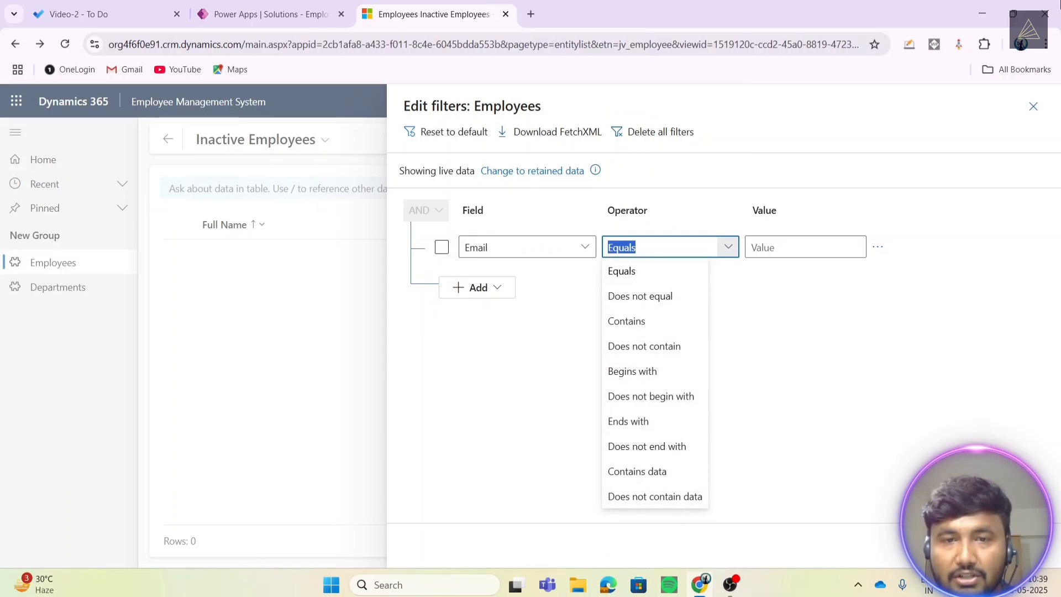
left_click(626, 277)
left_click(800, 239)
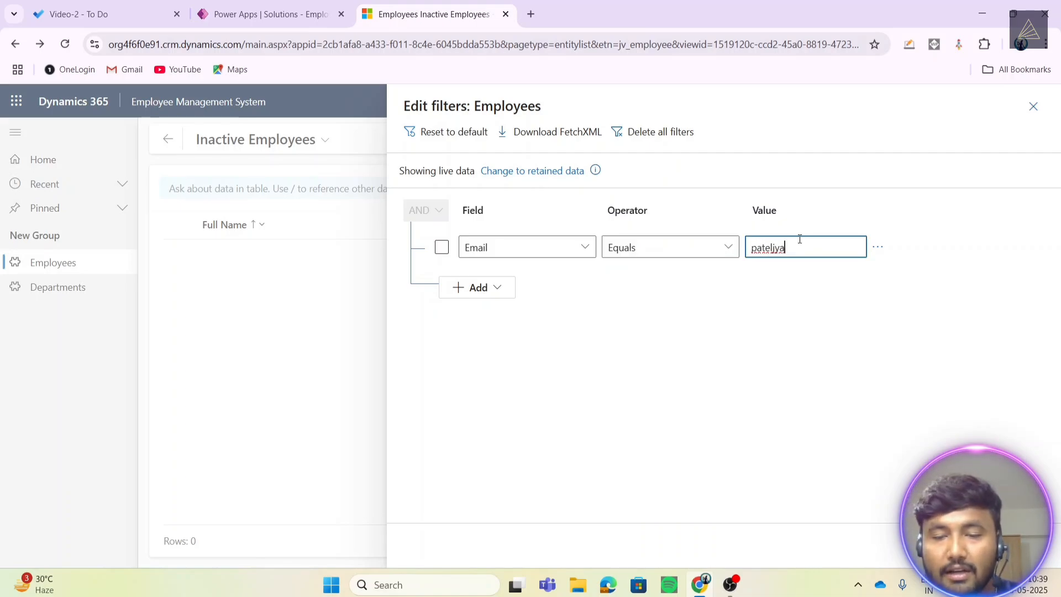
left_click(728, 247)
left_click(656, 474)
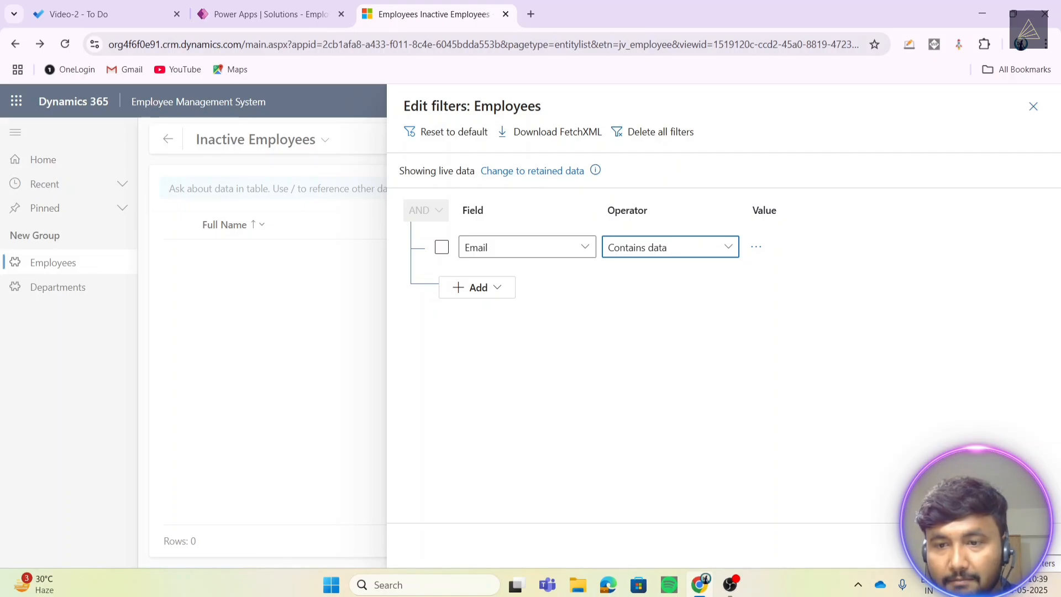
left_click(959, 544)
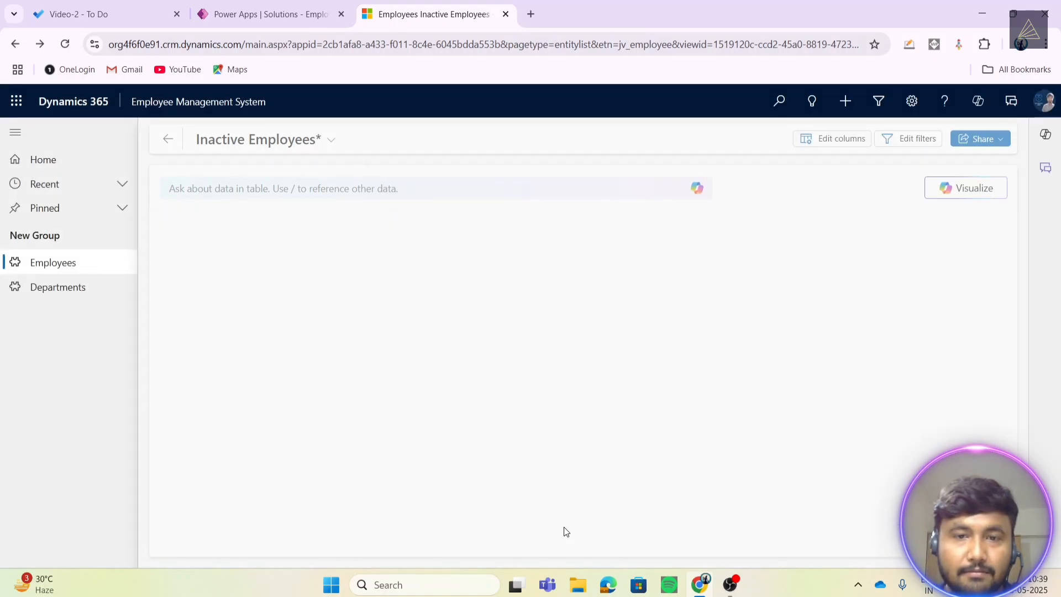
- Save the filtered list as a new view named 'Employee who contains email'
left_click(326, 142)
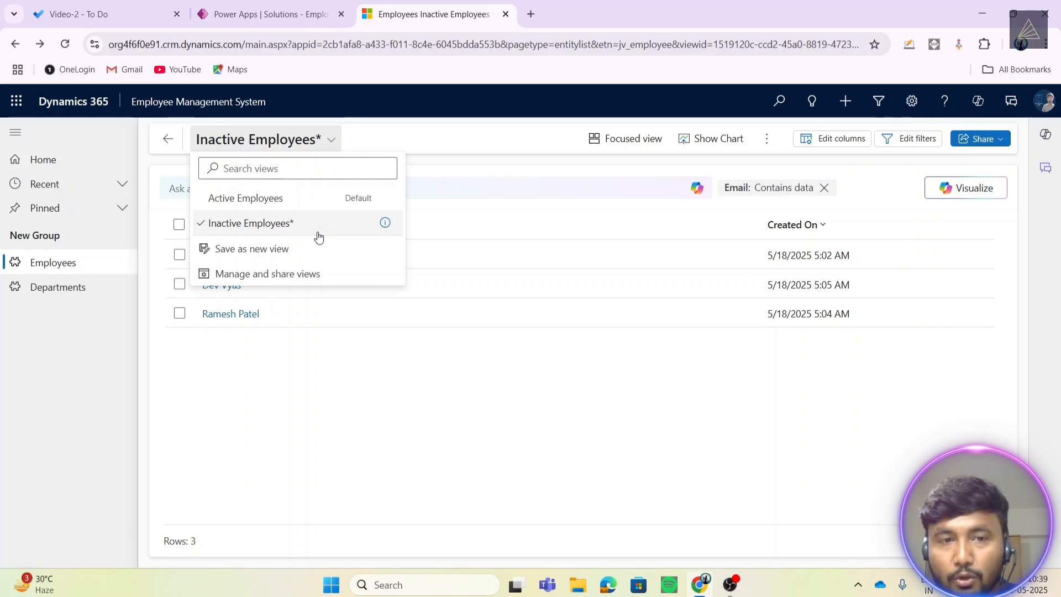
left_click(238, 250)
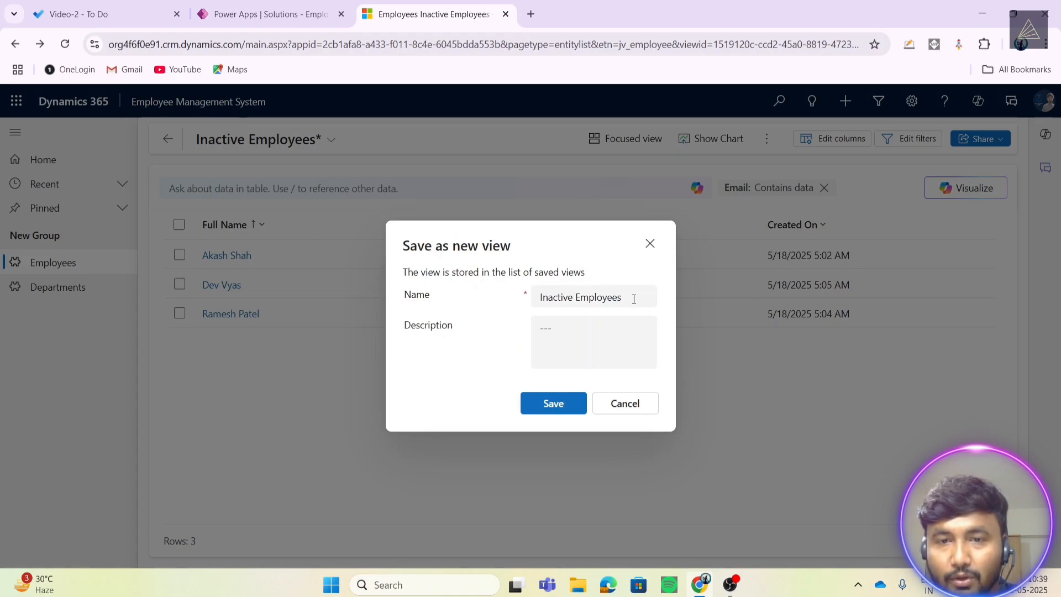
key("ctrl+a")
key("BackSpace")
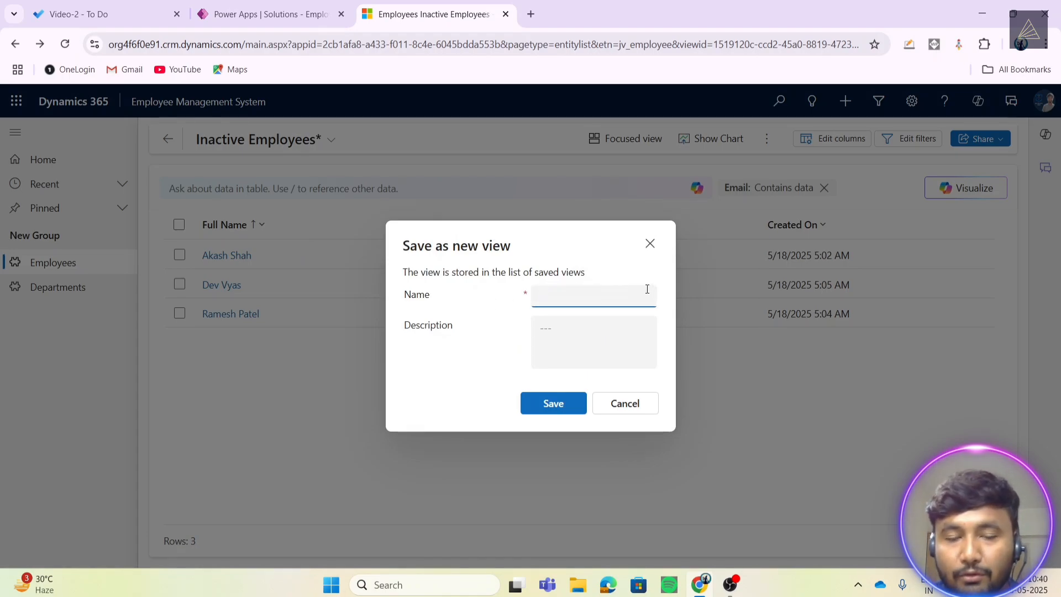
type("Employe")
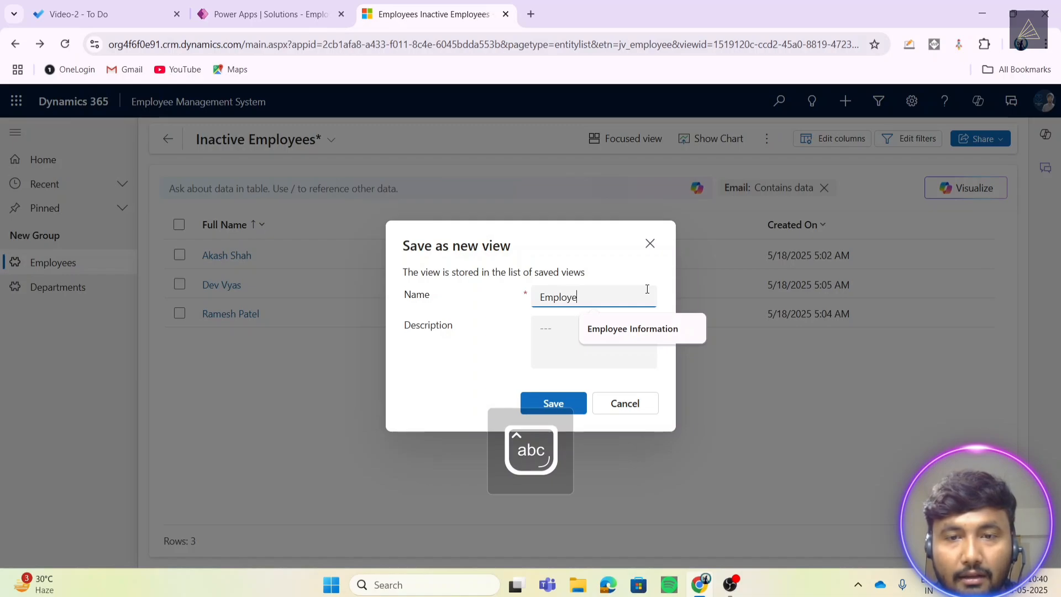
type("e who cona")
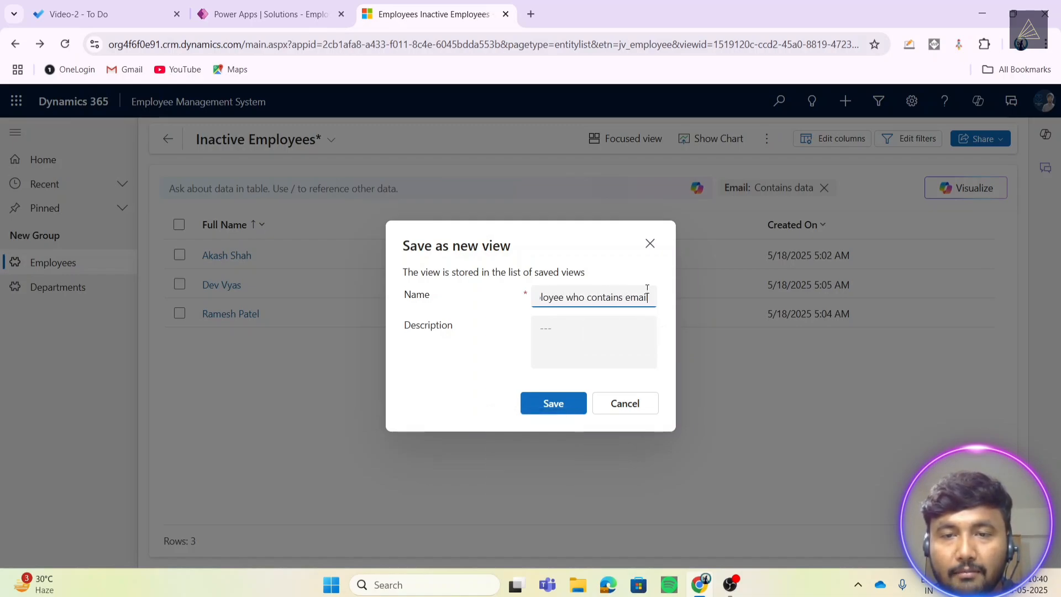
left_click(548, 414)
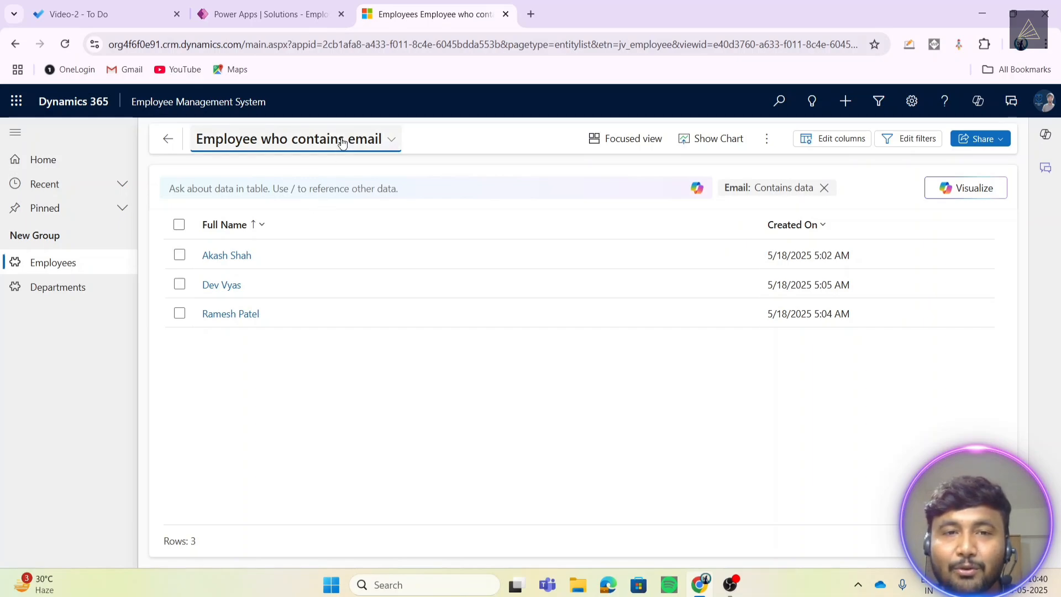
left_click(310, 139)
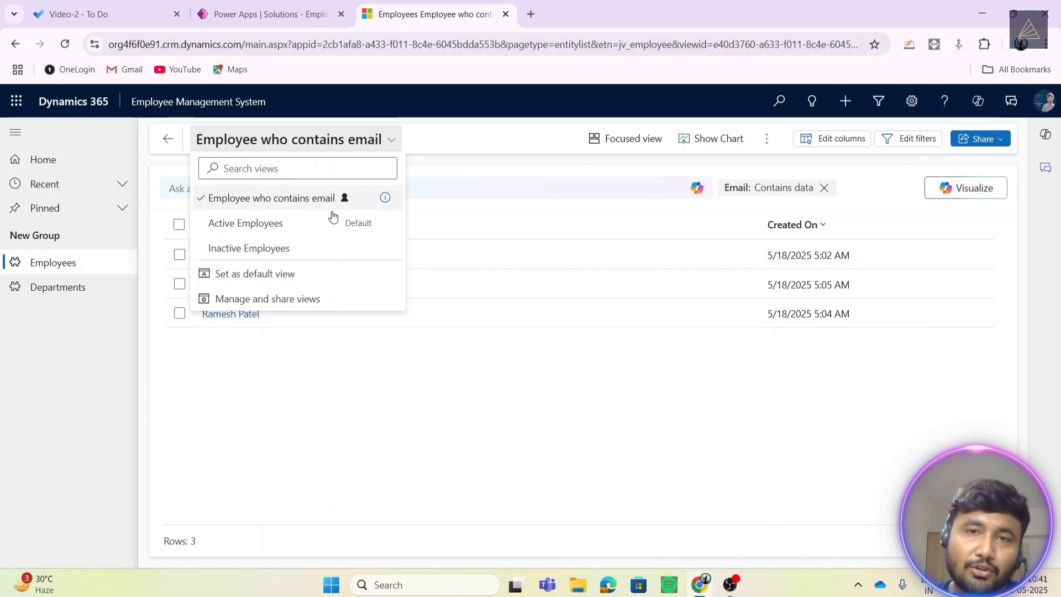
left_click(387, 489)
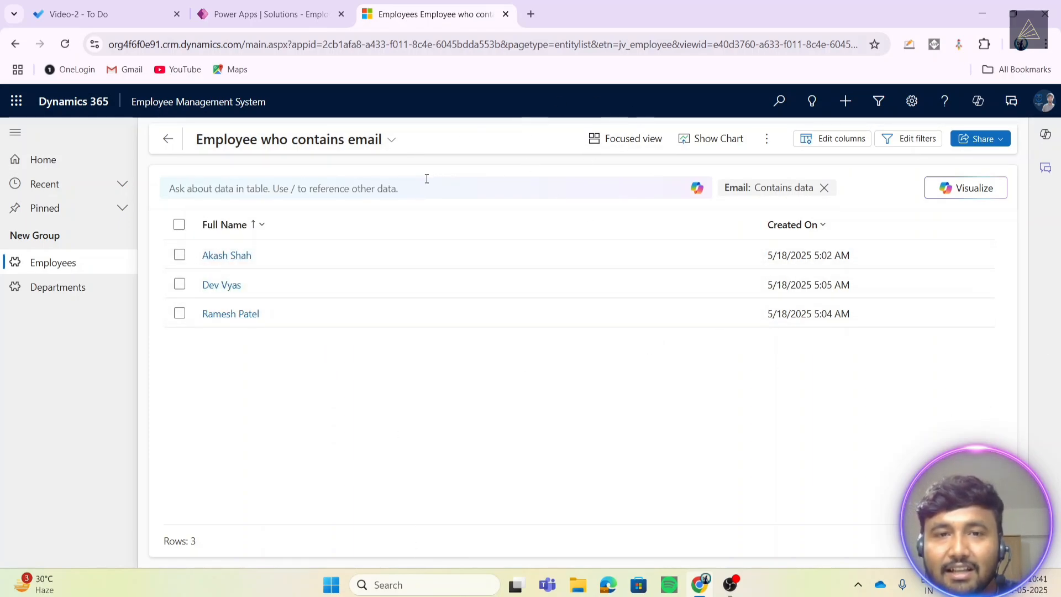
left_click(354, 143)
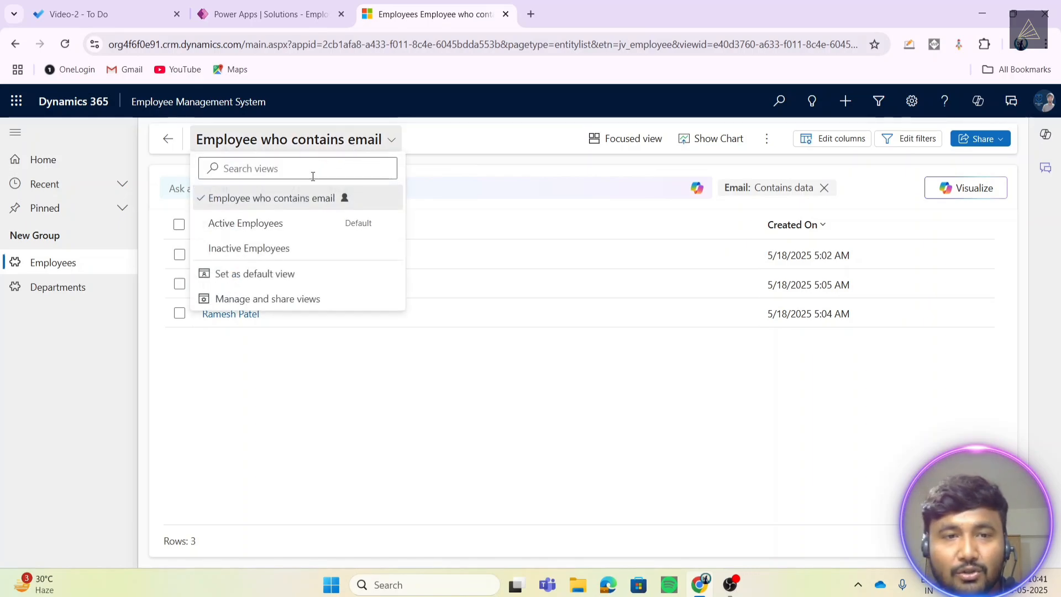
left_click(275, 224)
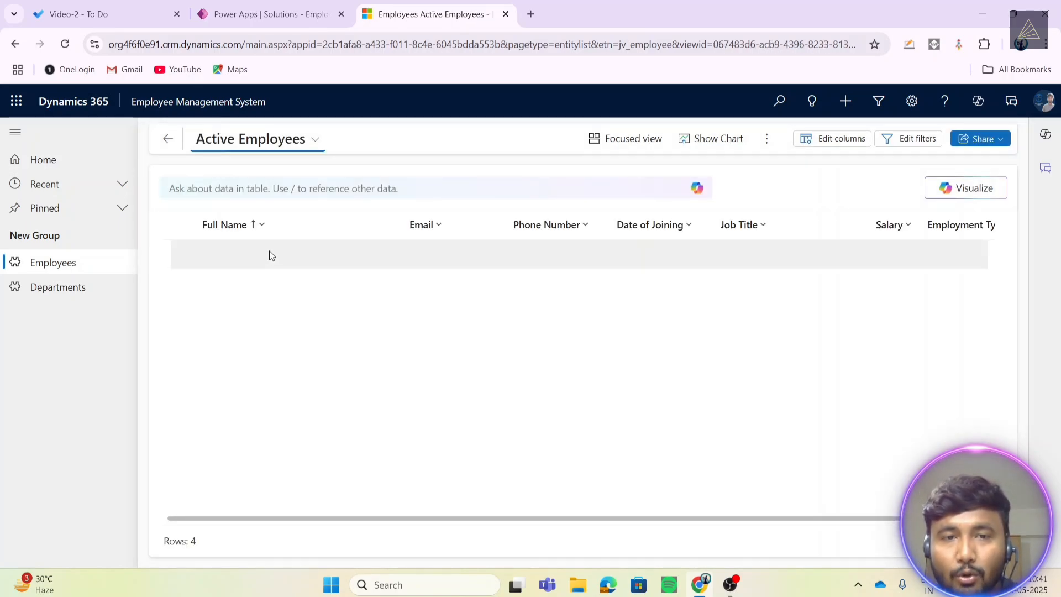
left_click(298, 142)
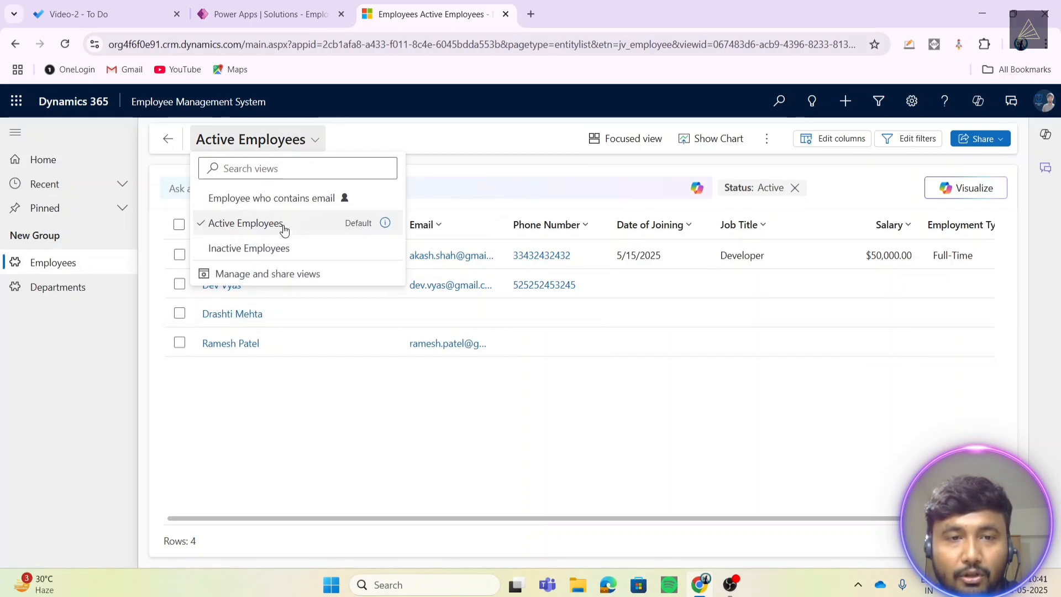
left_click(296, 204)
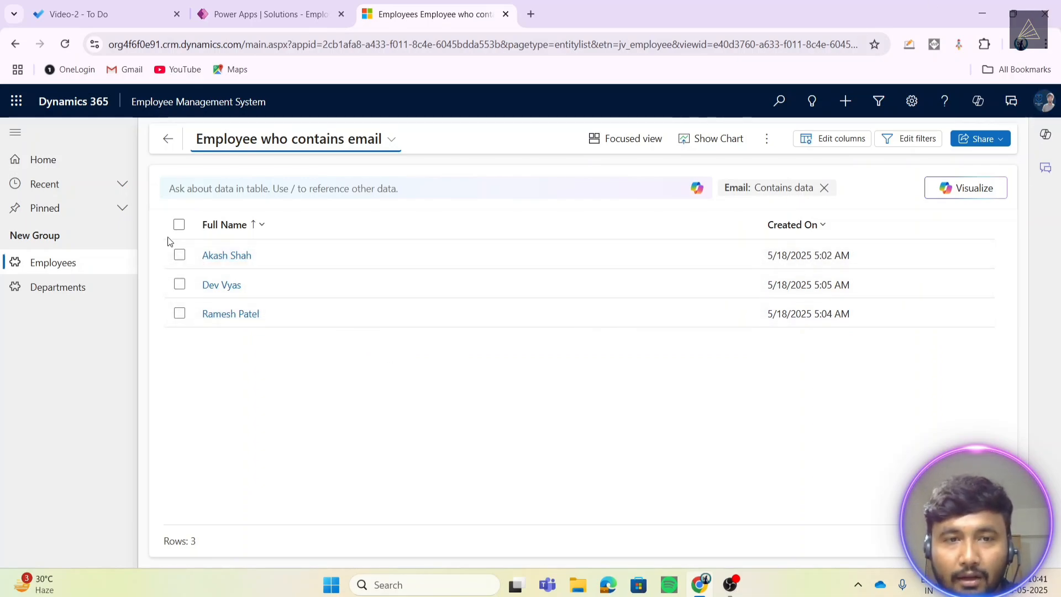
left_click(221, 233)
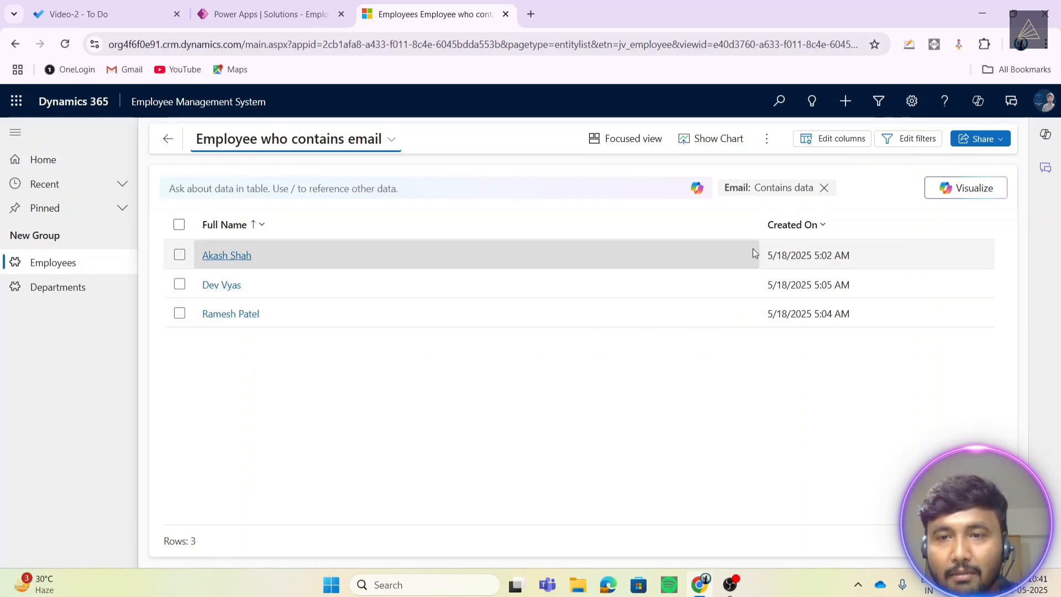
left_click(823, 143)
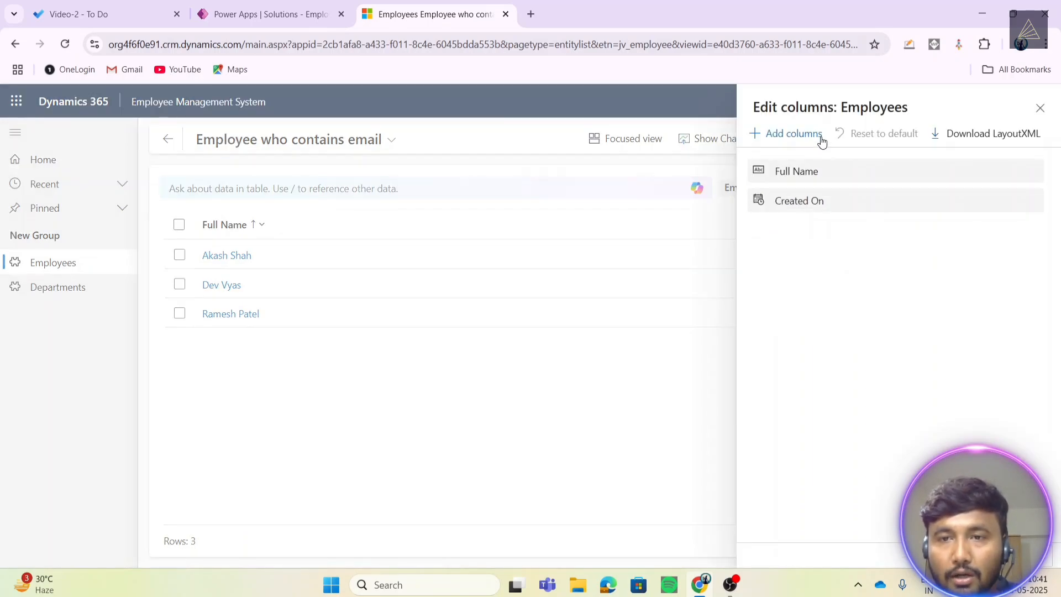
left_click(788, 135)
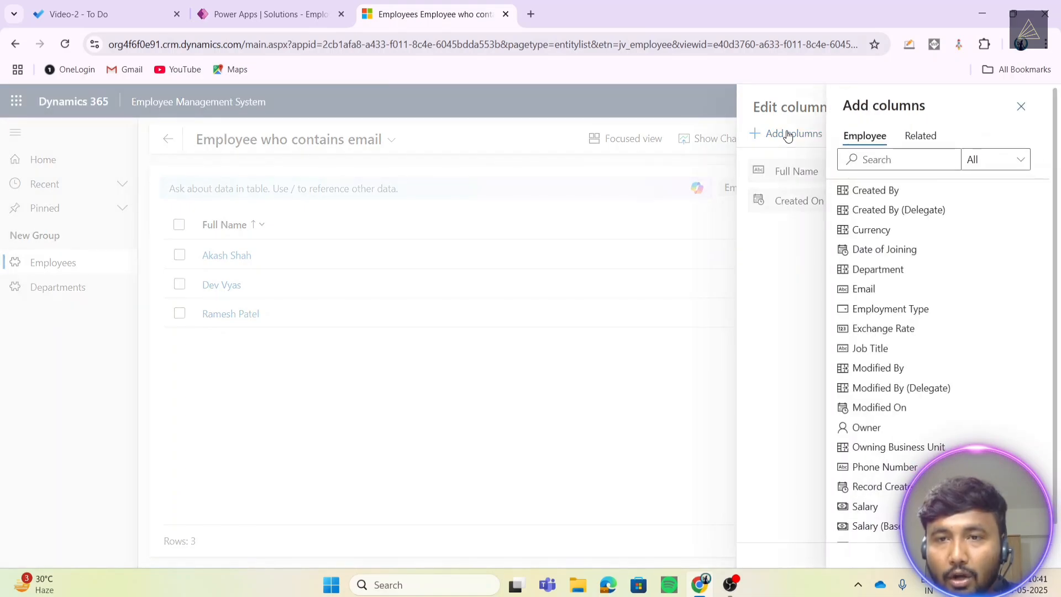
left_click(865, 289)
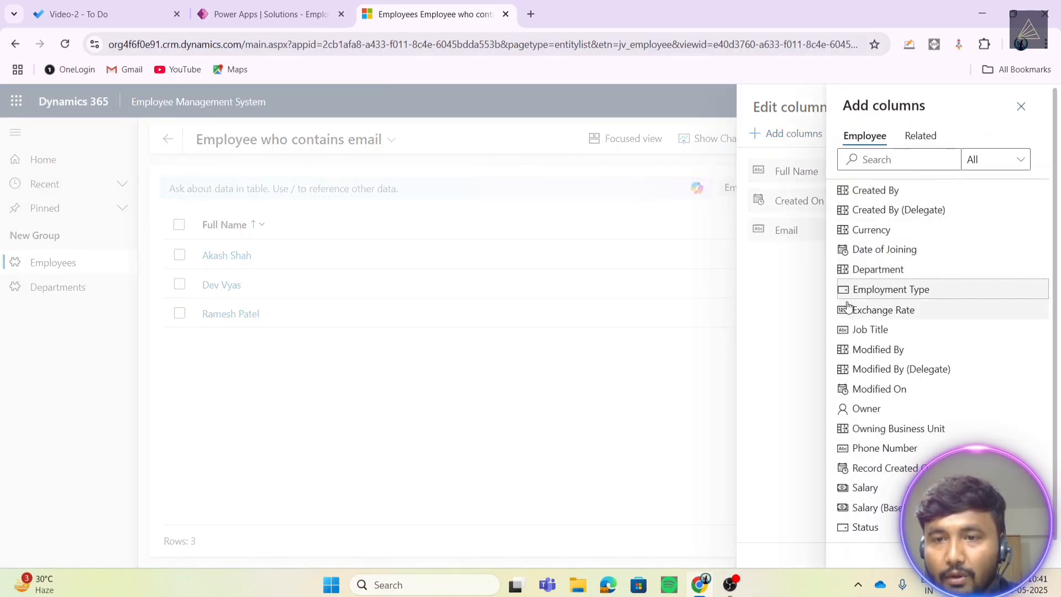
left_click(864, 331)
left_click(868, 429)
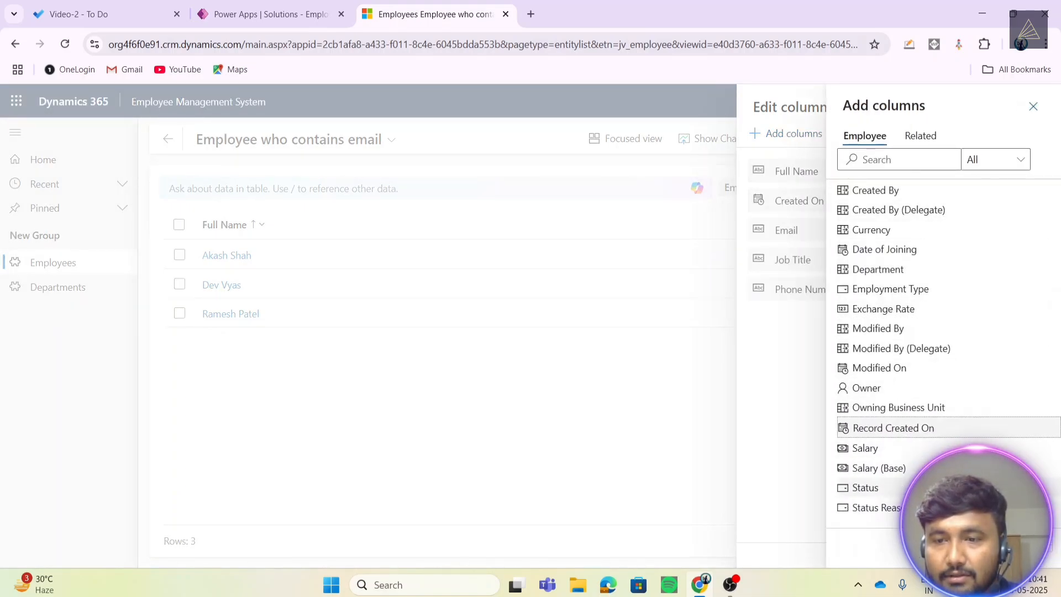
left_click(1026, 544)
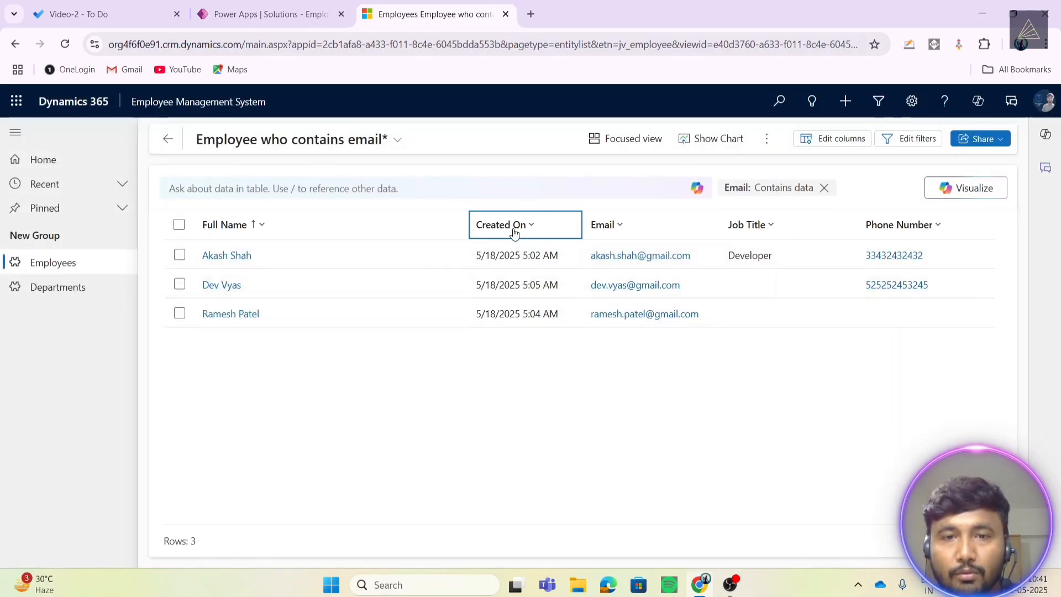
left_click(513, 231)
left_click_drag(516, 224, 901, 227)
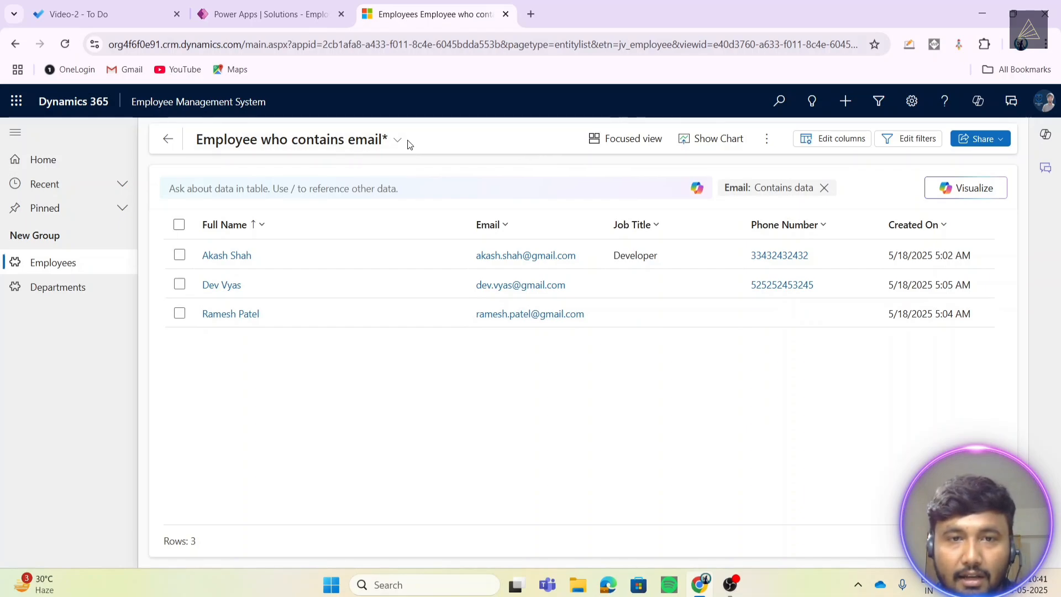
left_click(365, 148)
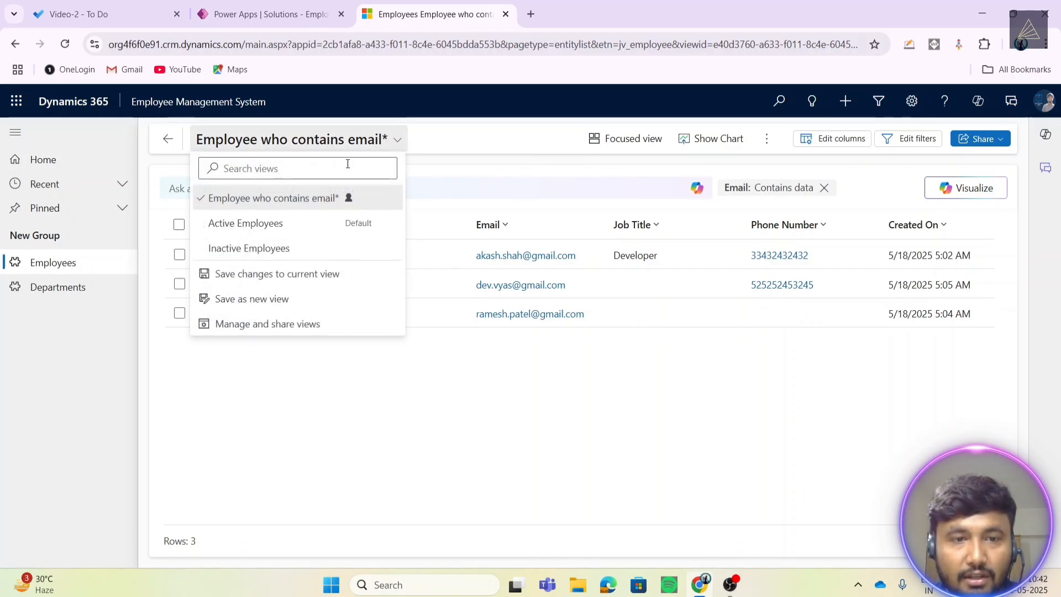
left_click(260, 275)
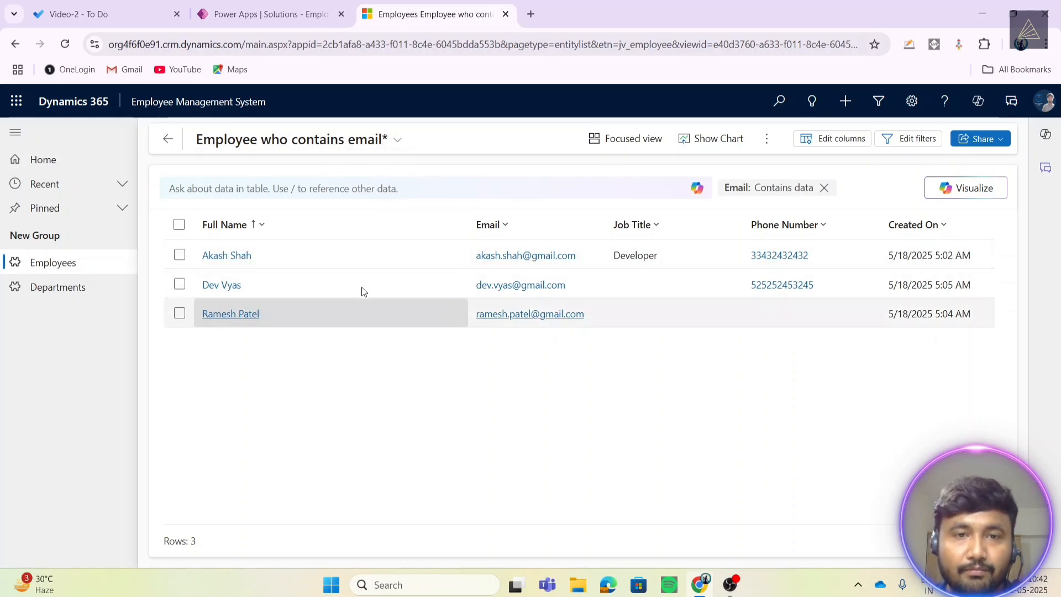
left_click(355, 140)
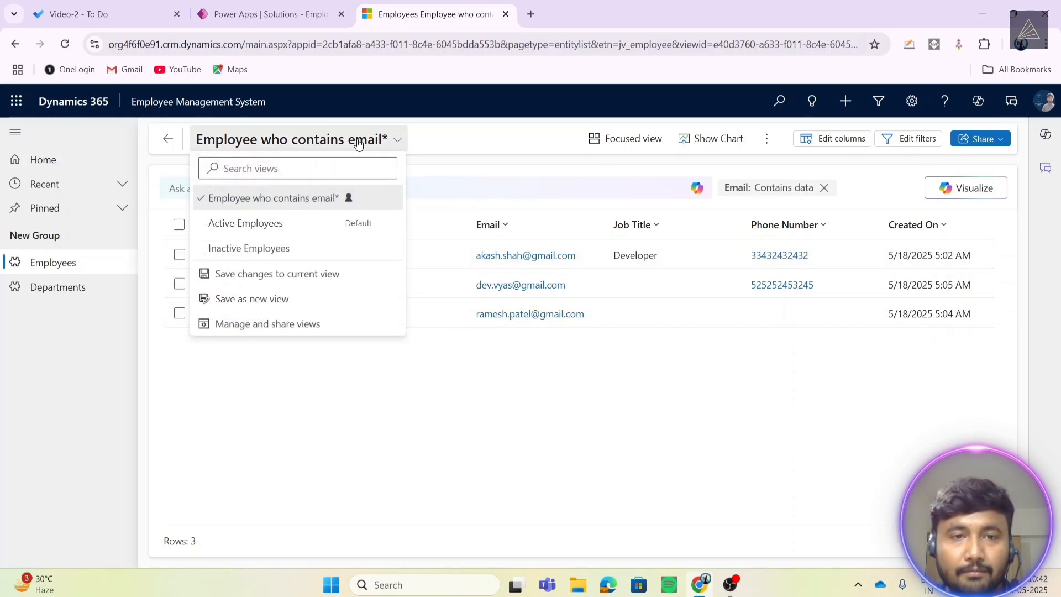
left_click(287, 275)
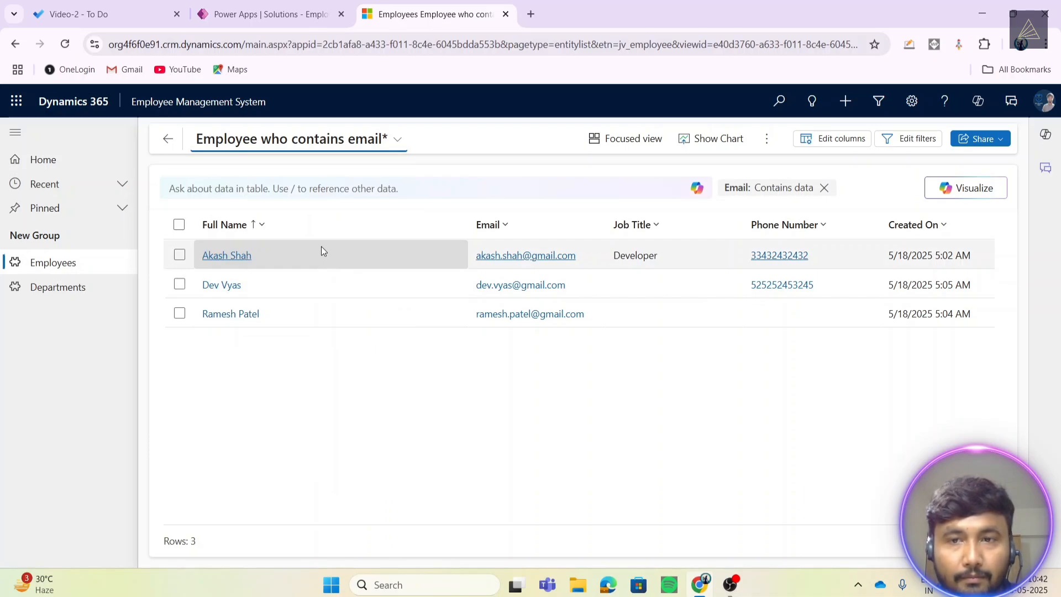
left_click(396, 153)
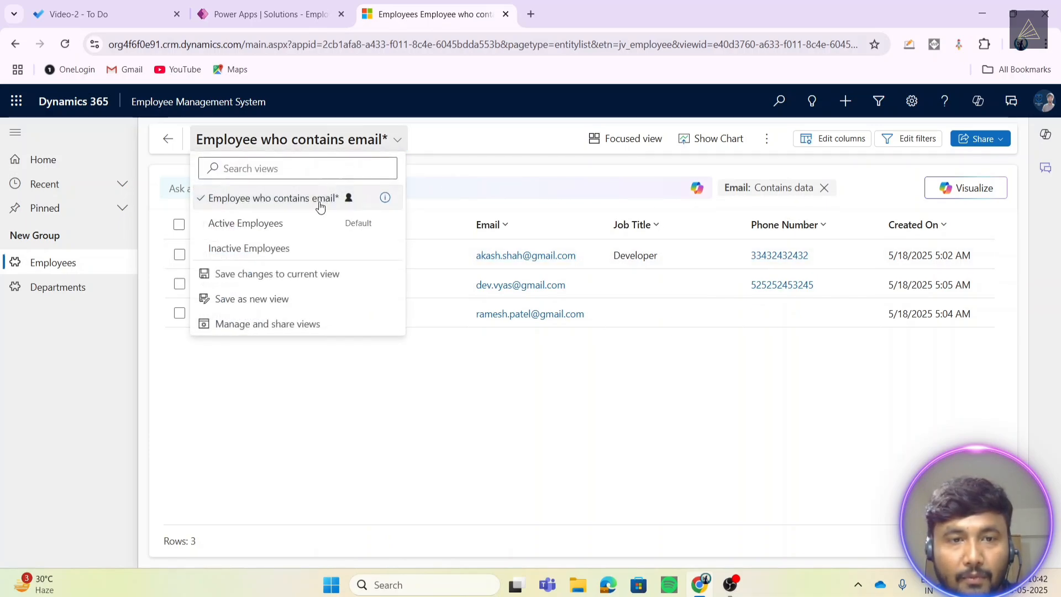
left_click(255, 220)
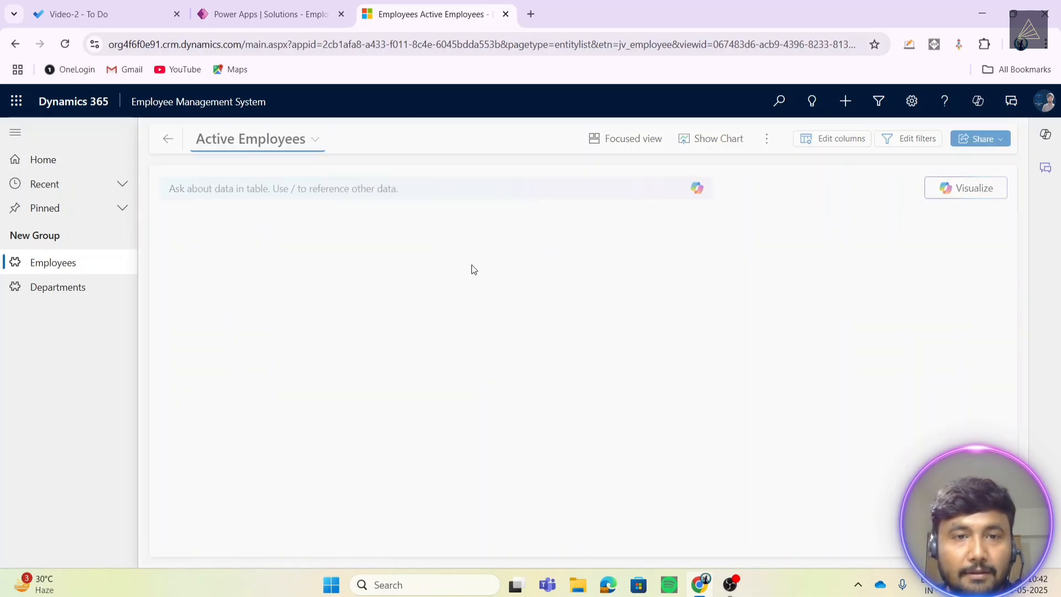
left_click(303, 150)
left_click(314, 200)
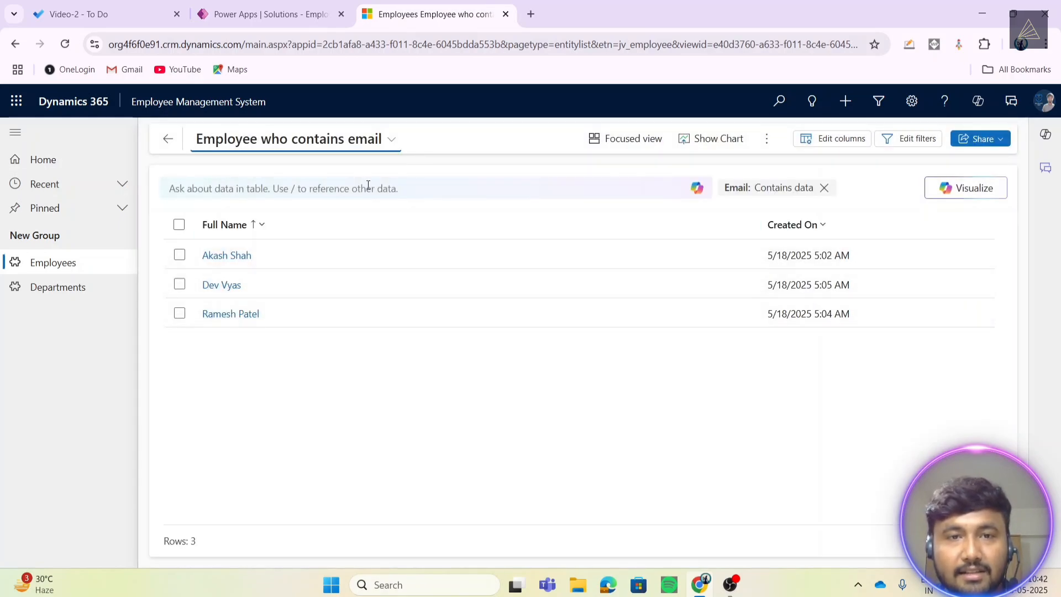
left_click(351, 145)
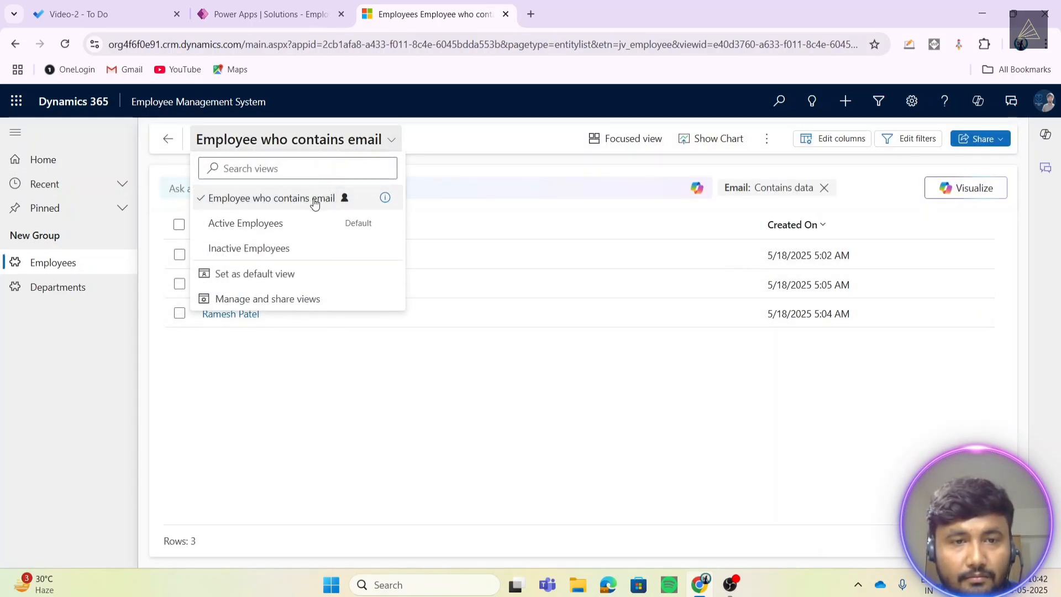
- Add the Email and Employment Type columns to the employee view
left_click(735, 273)
left_click(837, 139)
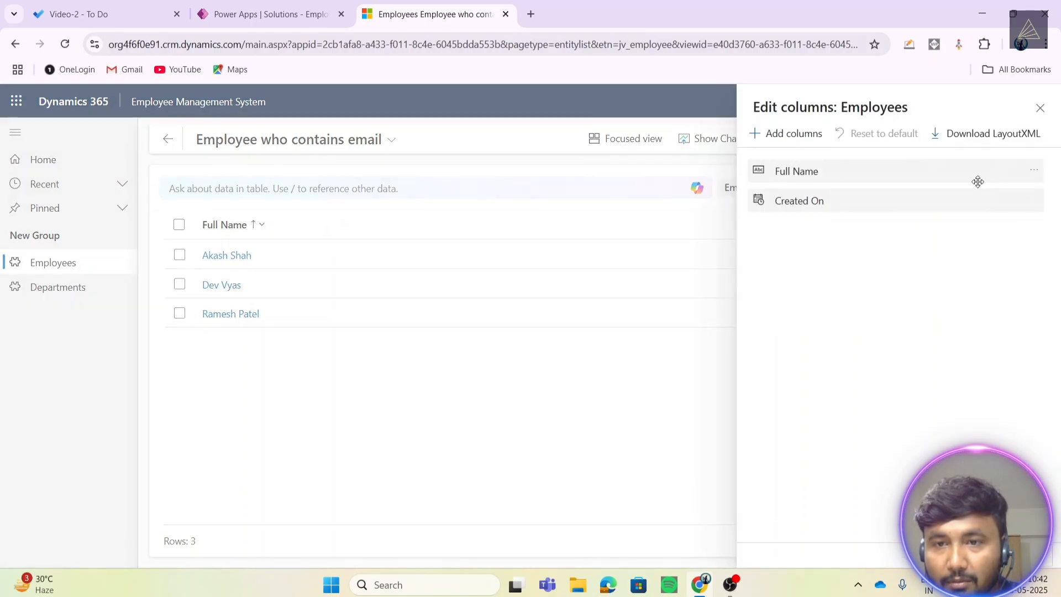
left_click(794, 134)
left_click(878, 290)
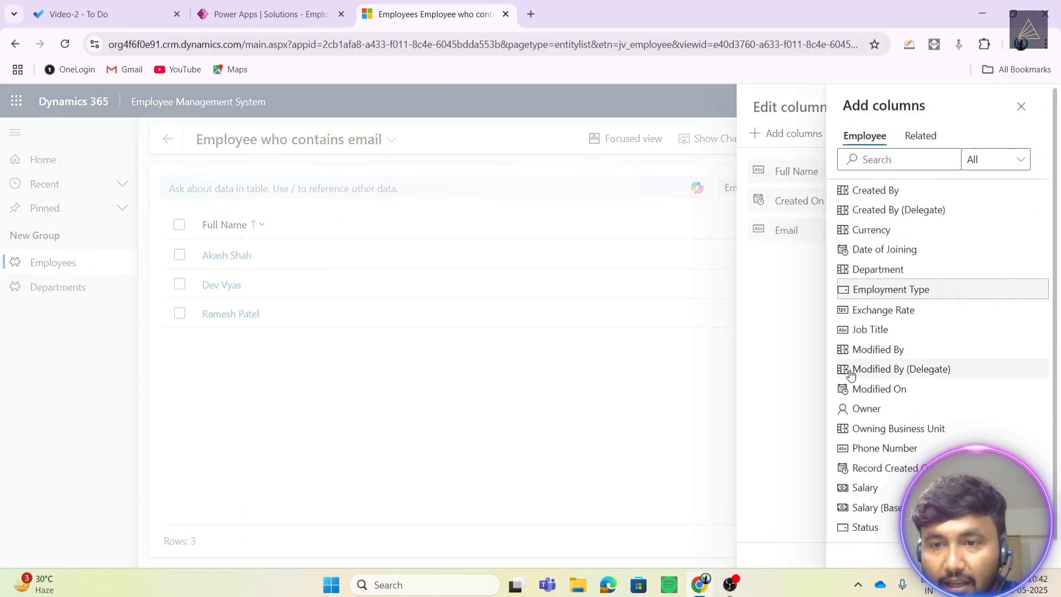
left_click(890, 289)
left_click(1026, 554)
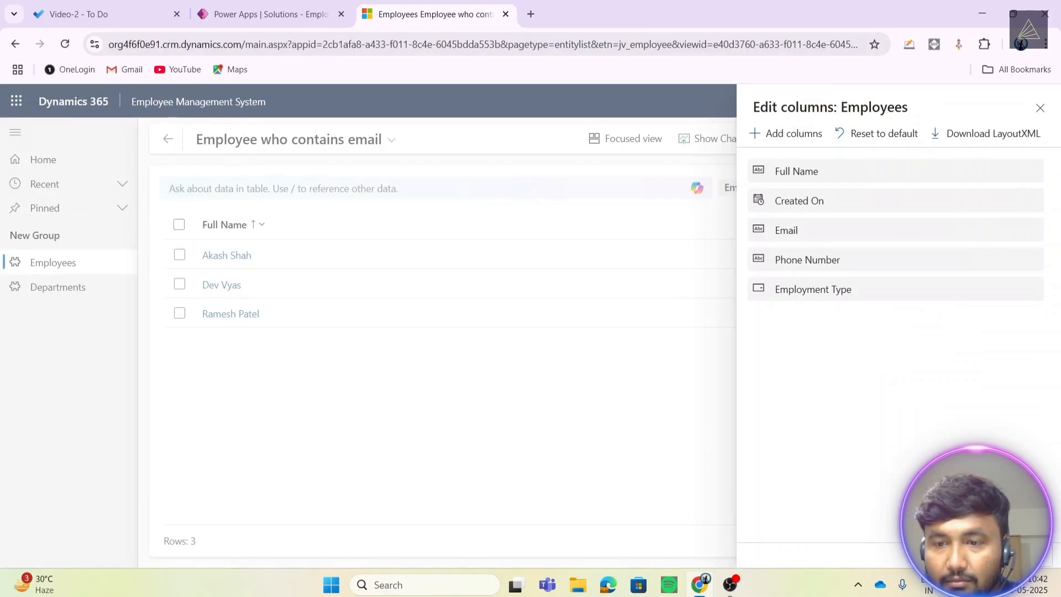
left_click(990, 554)
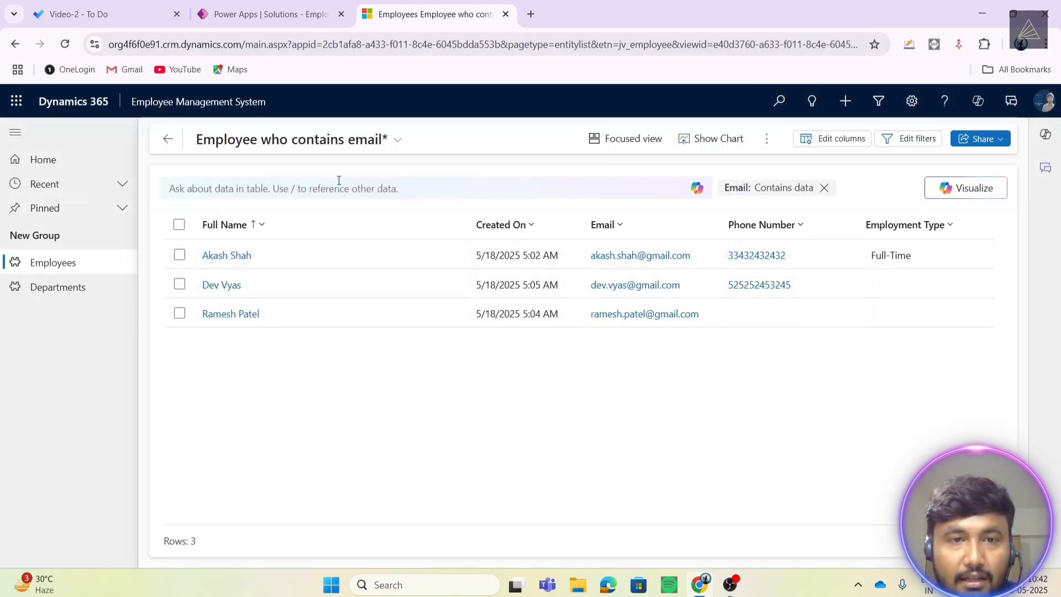
- Save the changes to the current view, then remove the Email: Contains data filter
left_click(292, 139)
left_click(277, 275)
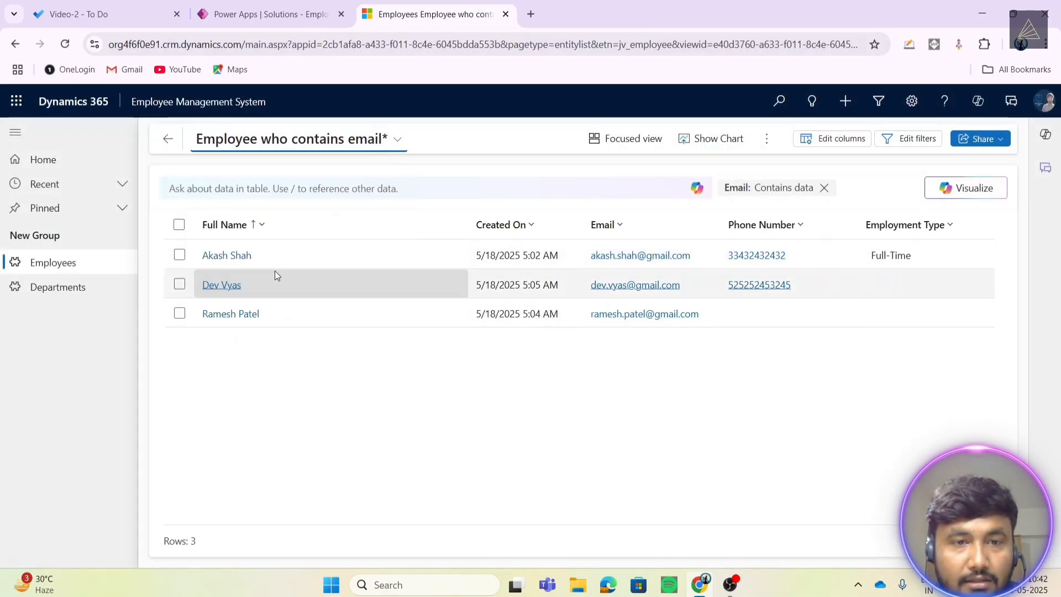
left_click(396, 140)
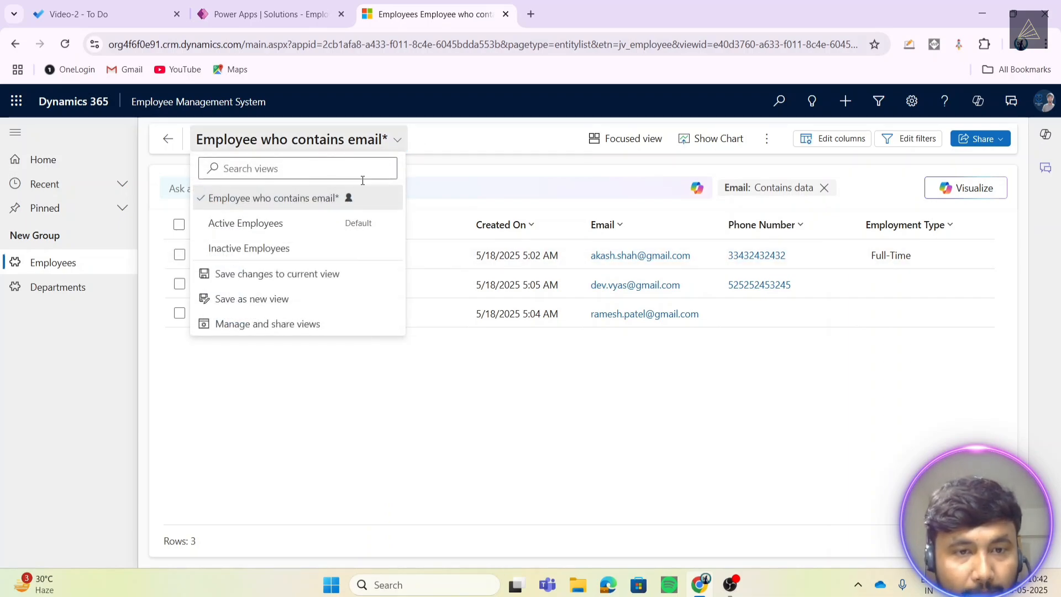
left_click(307, 200)
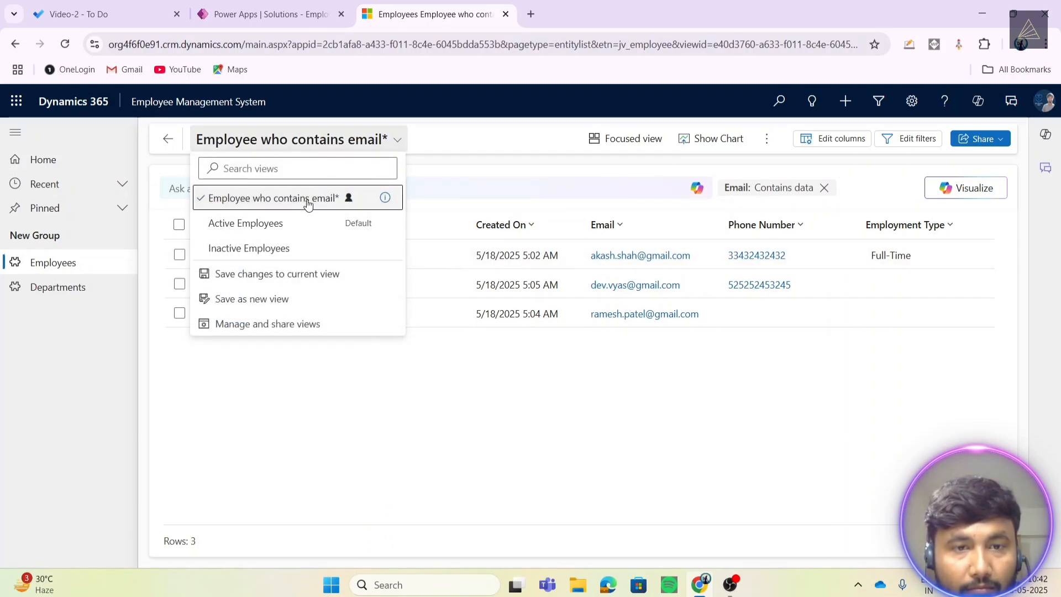
left_click(393, 156)
left_click(247, 275)
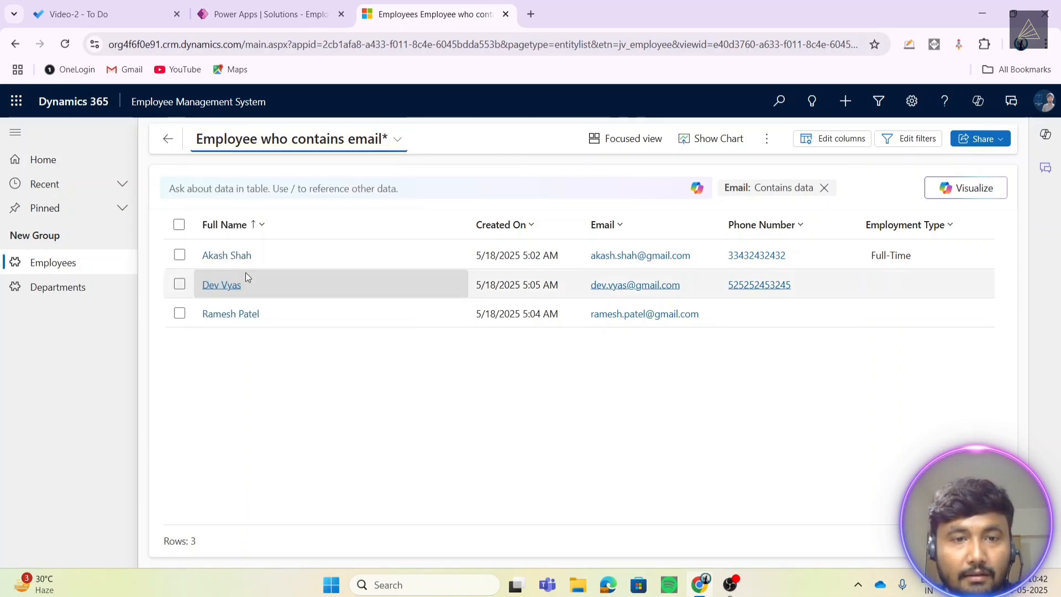
left_click(825, 191)
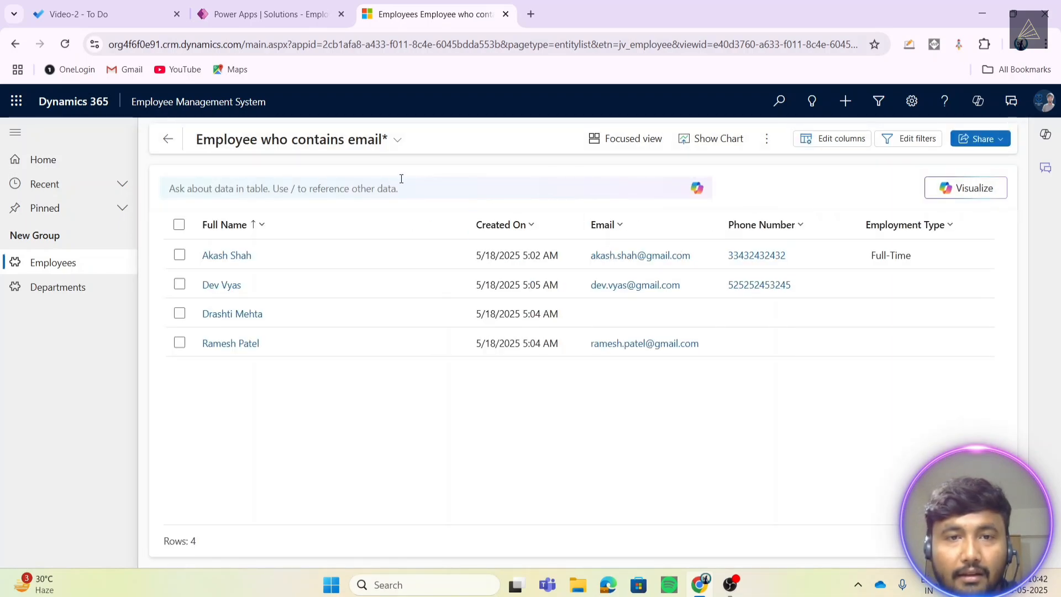
- Check the Active Employees and Inactive Employees views, then return to the Power Apps solution
left_click(349, 139)
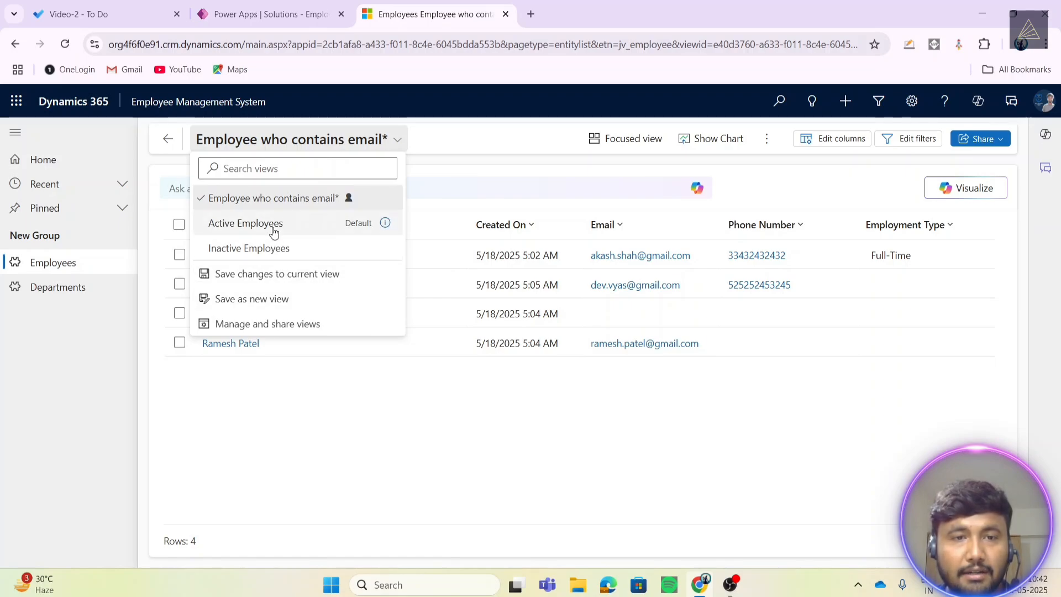
right_click(284, 202)
left_click(704, 403)
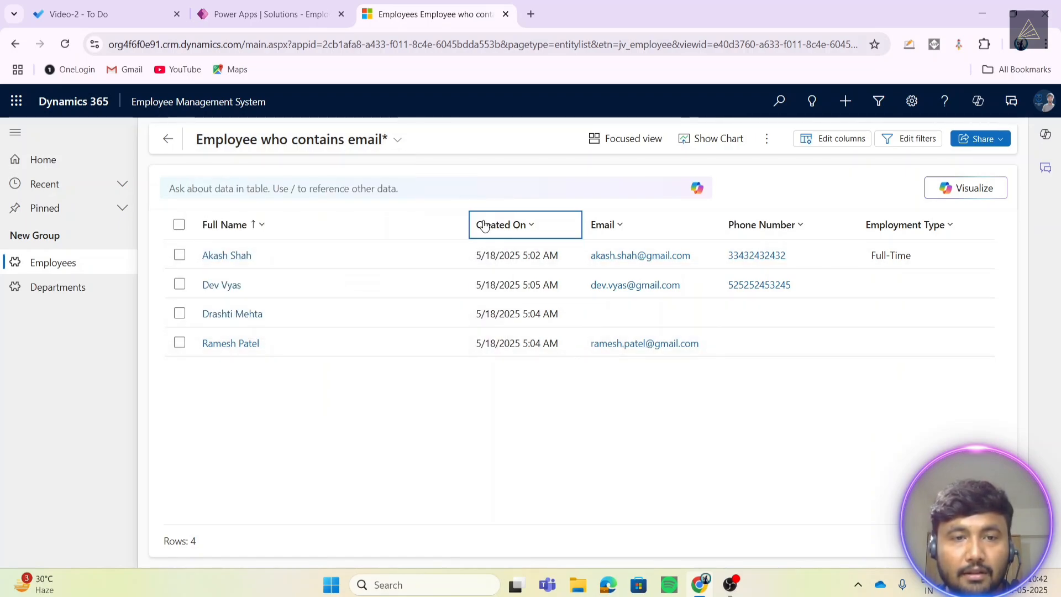
left_click(271, 14)
left_click(431, 14)
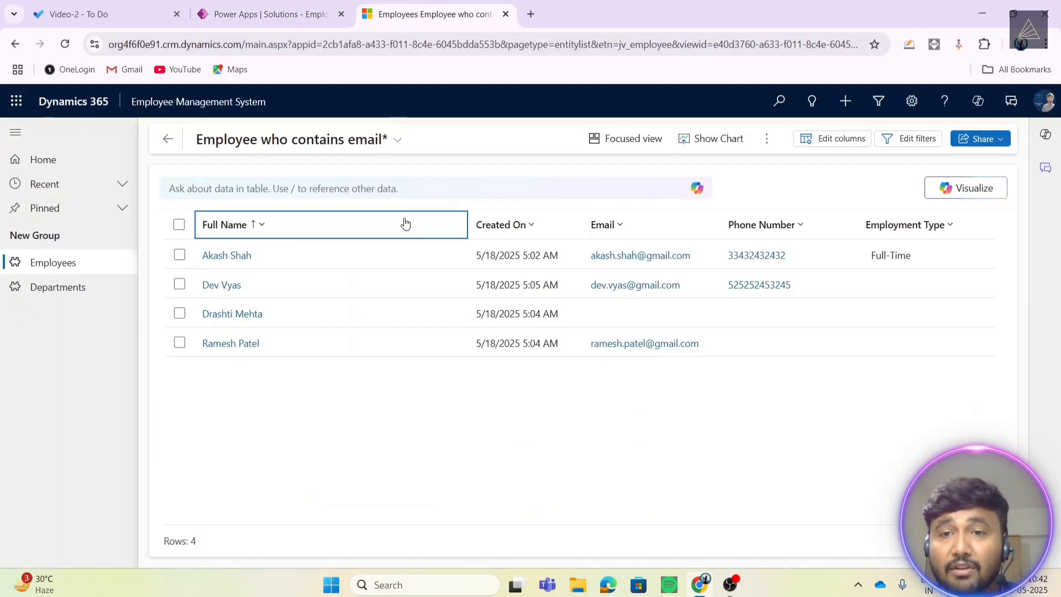
left_click(304, 140)
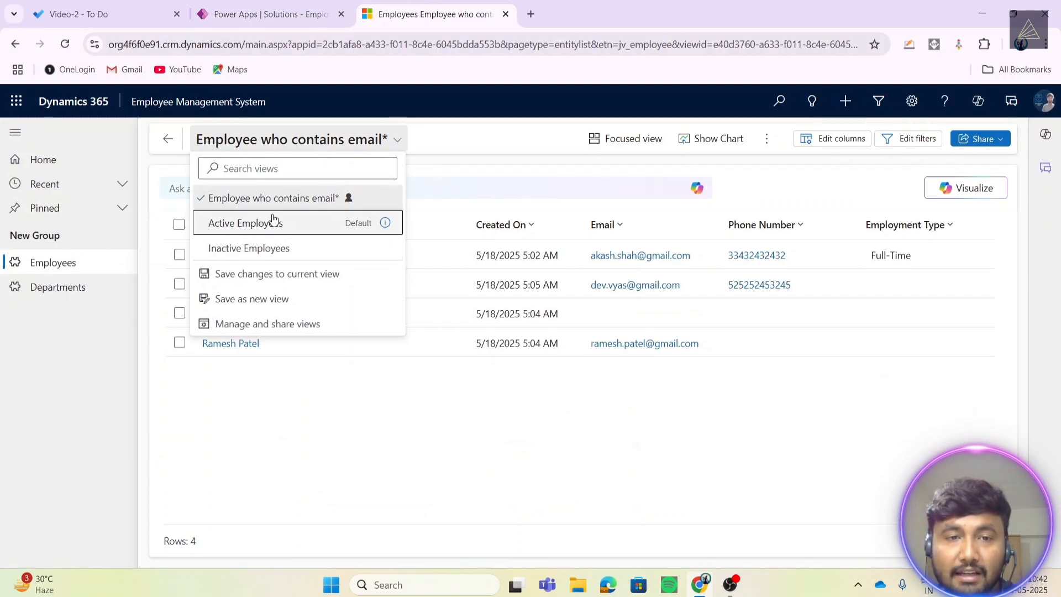
left_click(273, 221)
left_click(296, 142)
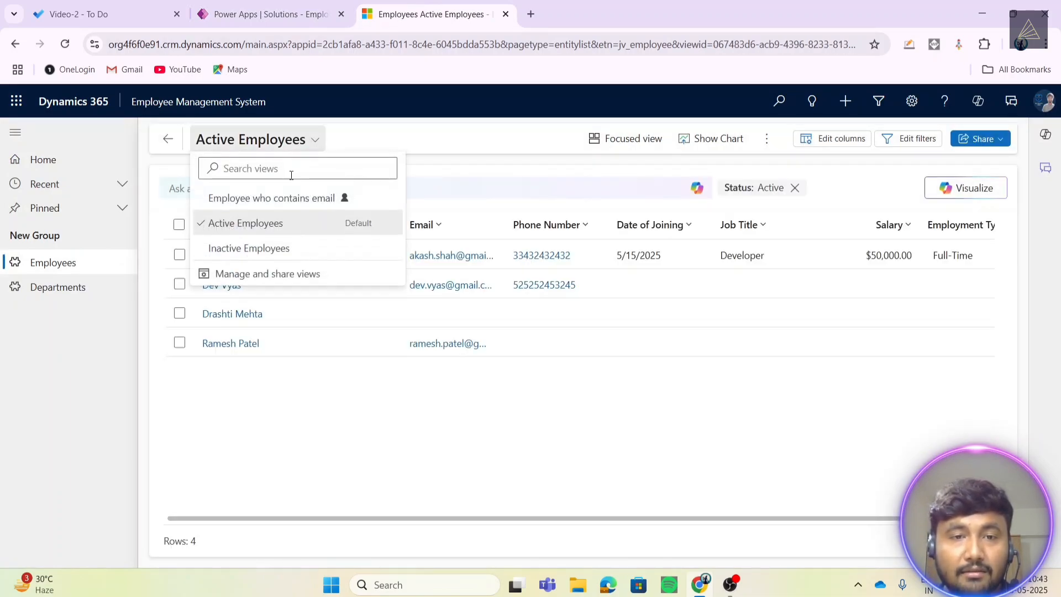
left_click(248, 248)
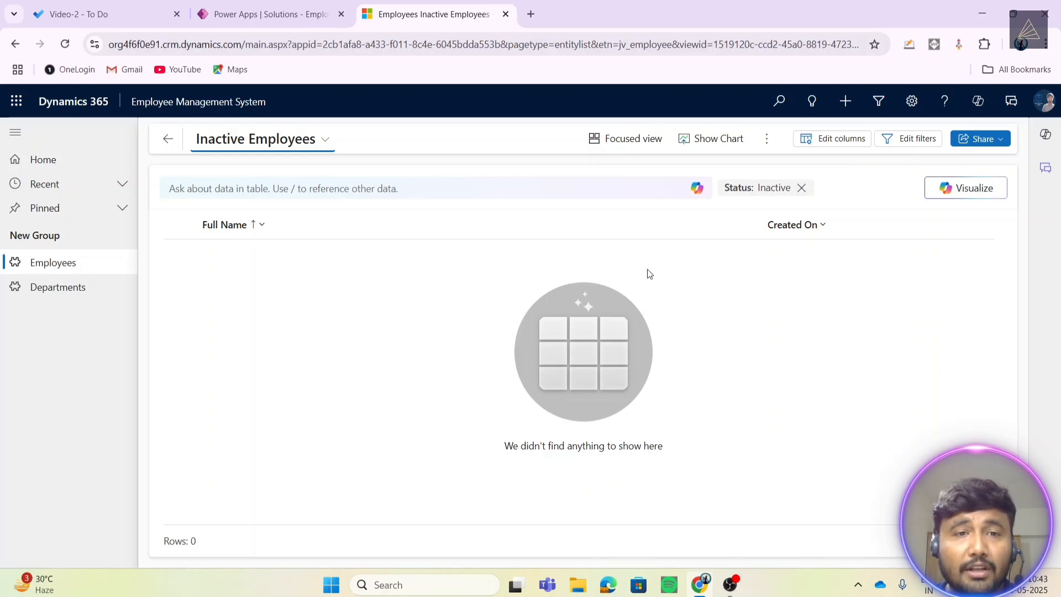
left_click(268, 14)
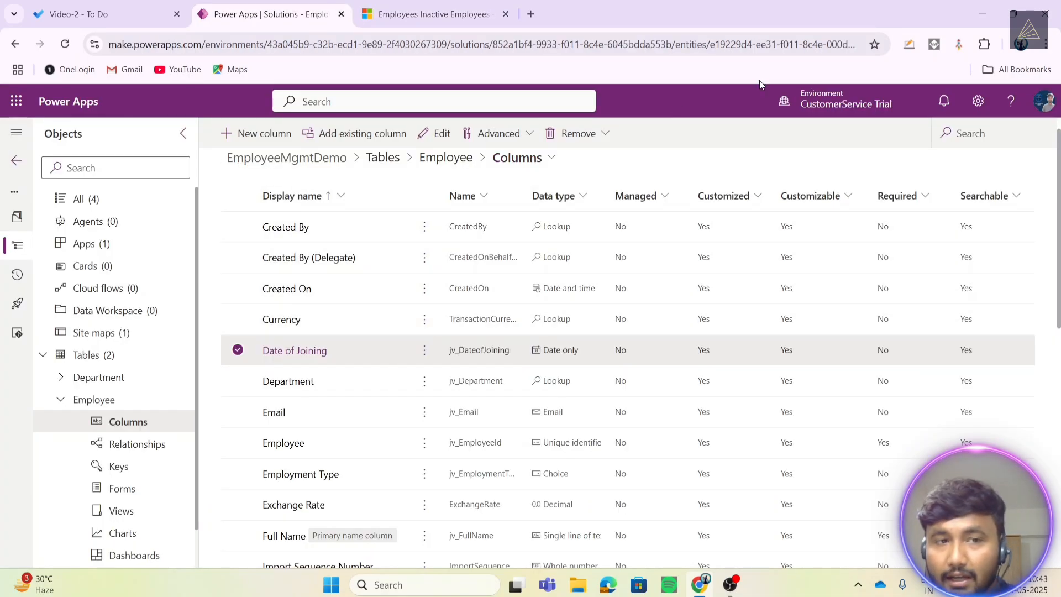
- Collapse the Employee node, list the solution's tables, and open the Employee table's Views
left_click(62, 400)
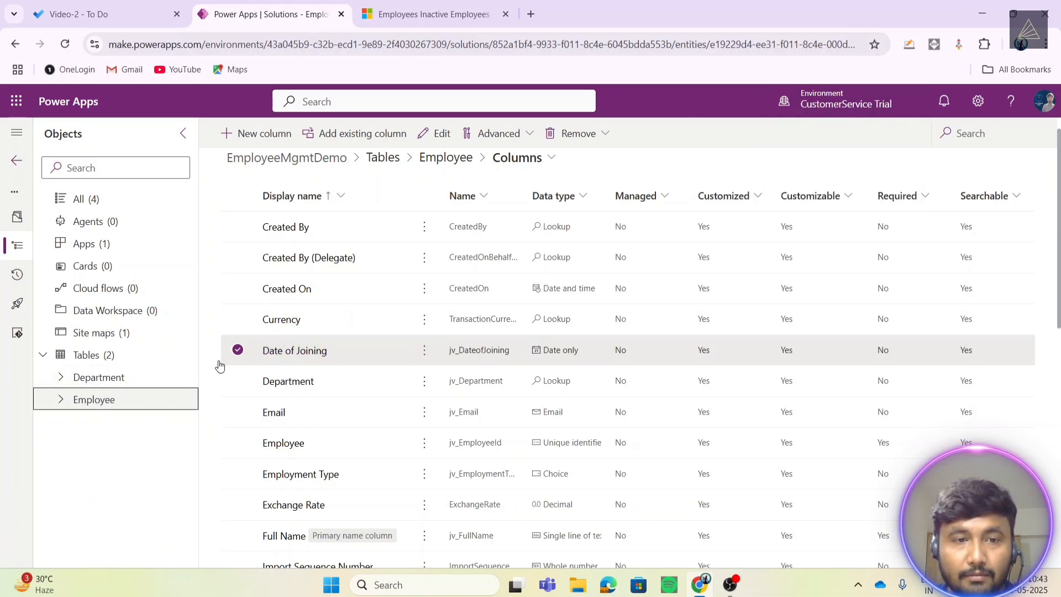
left_click(88, 358)
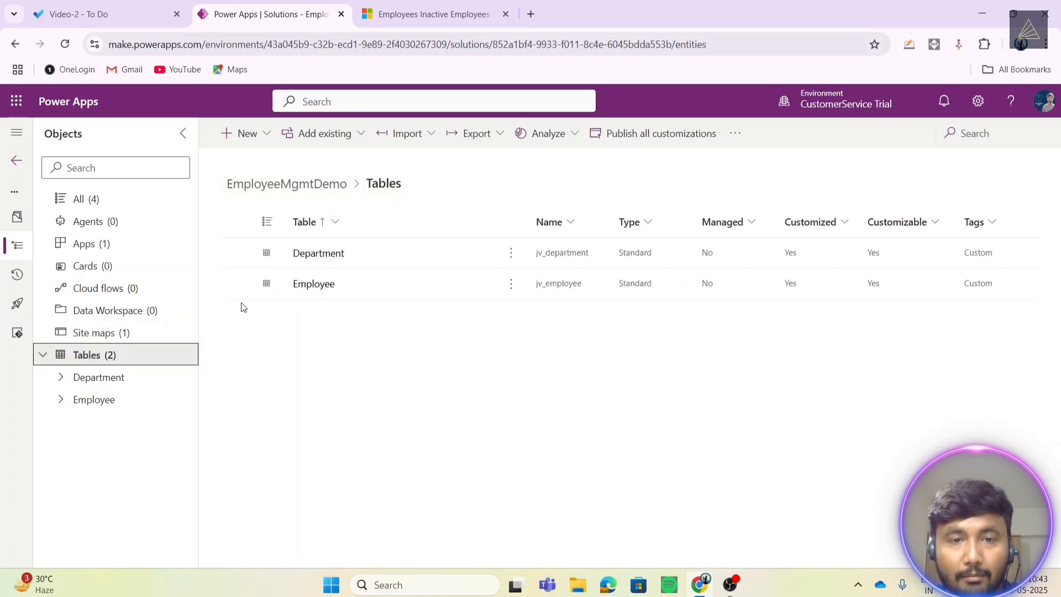
left_click(340, 291)
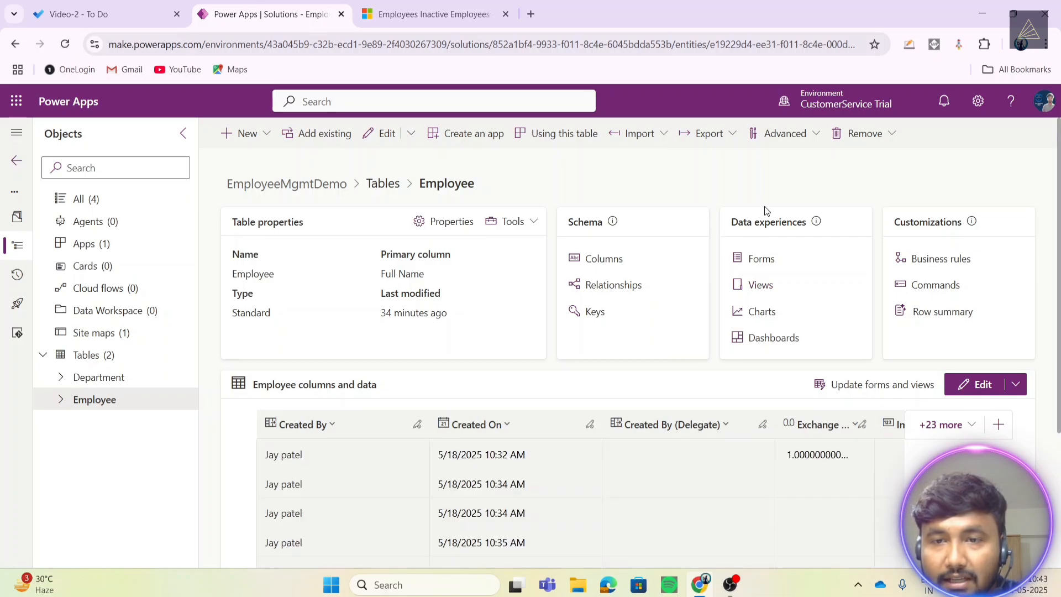
left_click_drag(731, 219, 809, 221)
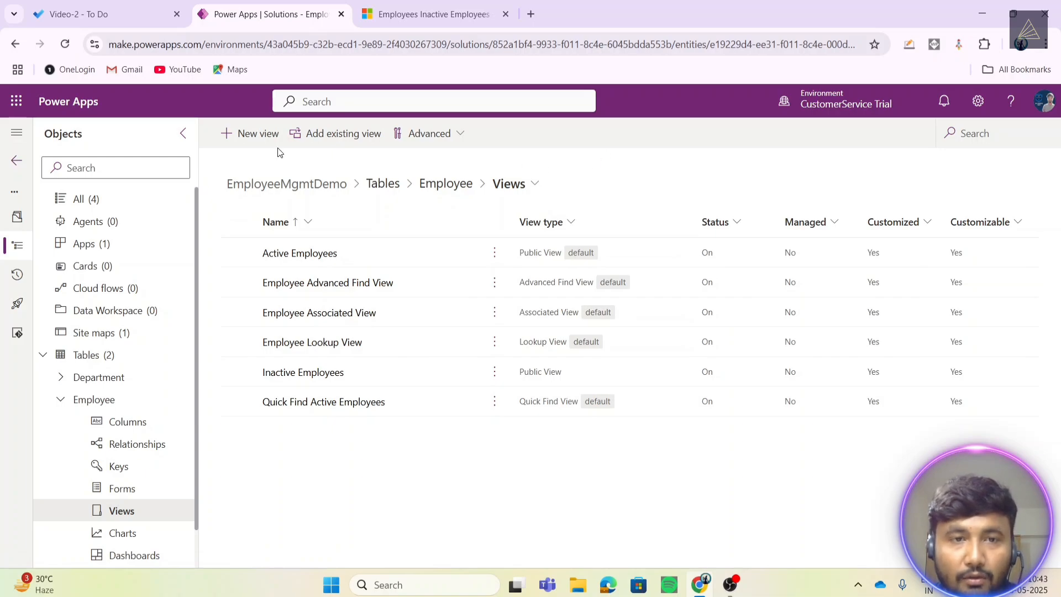
- Create a new Employee view named 'Records which contains Phone Number'
left_click(246, 133)
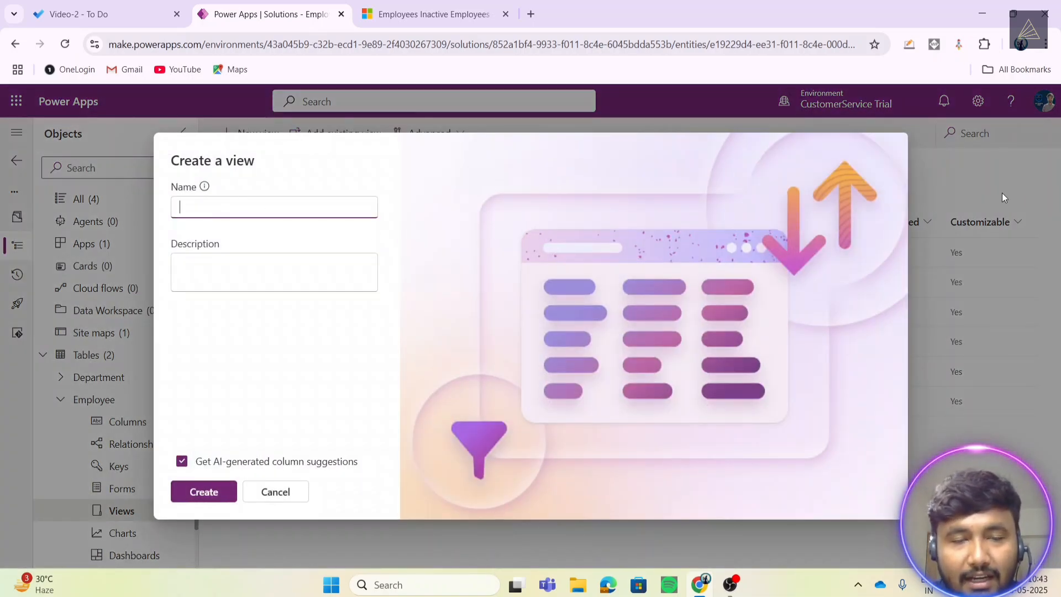
key("Caps_Lock")
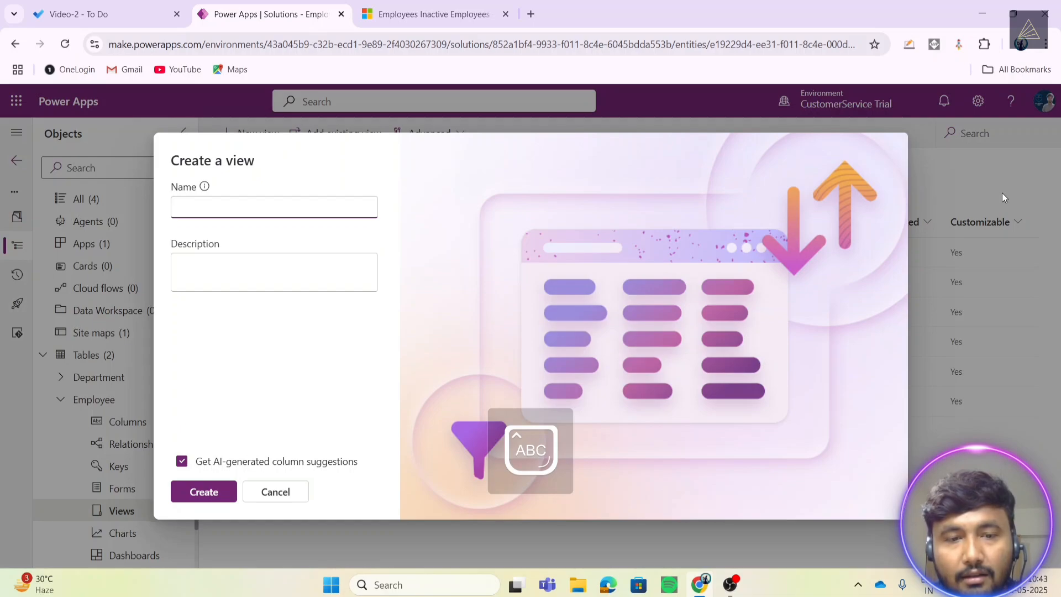
type("R")
key("Caps_Lock")
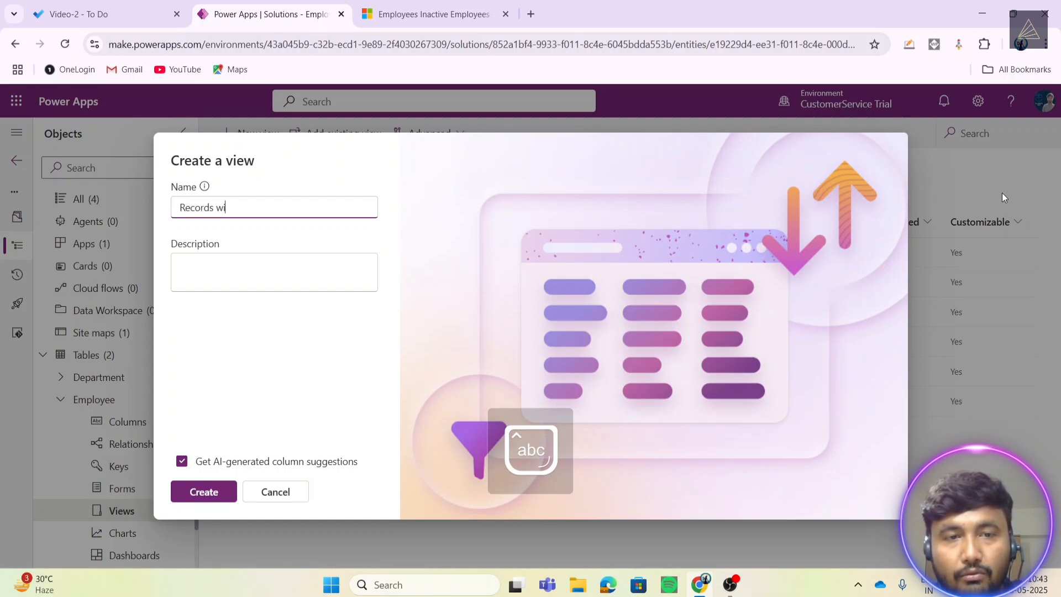
type("ecords wi")
key("BackSpace")
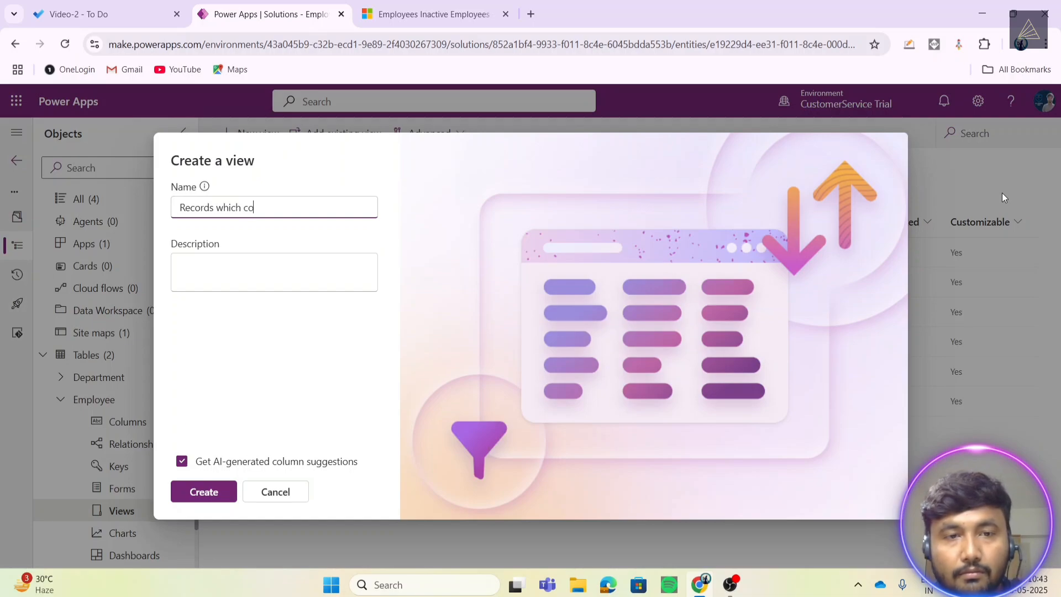
type("hich contains")
key("Caps_Lock")
type("P")
key("Caps_Lock")
type("hone")
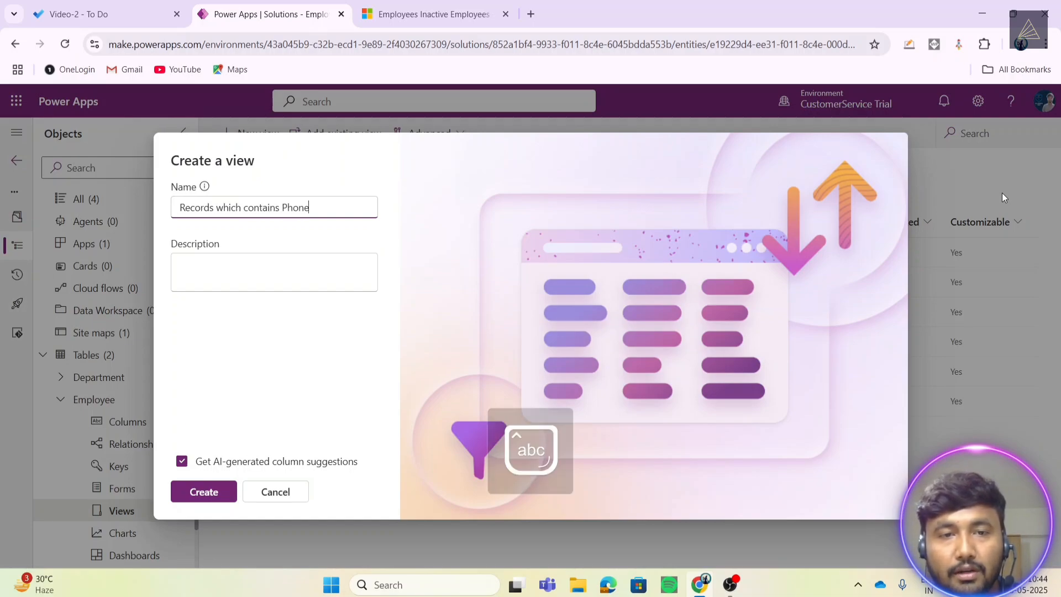
key("Caps_Lock")
type("N")
key("Caps_Lock")
type("umber")
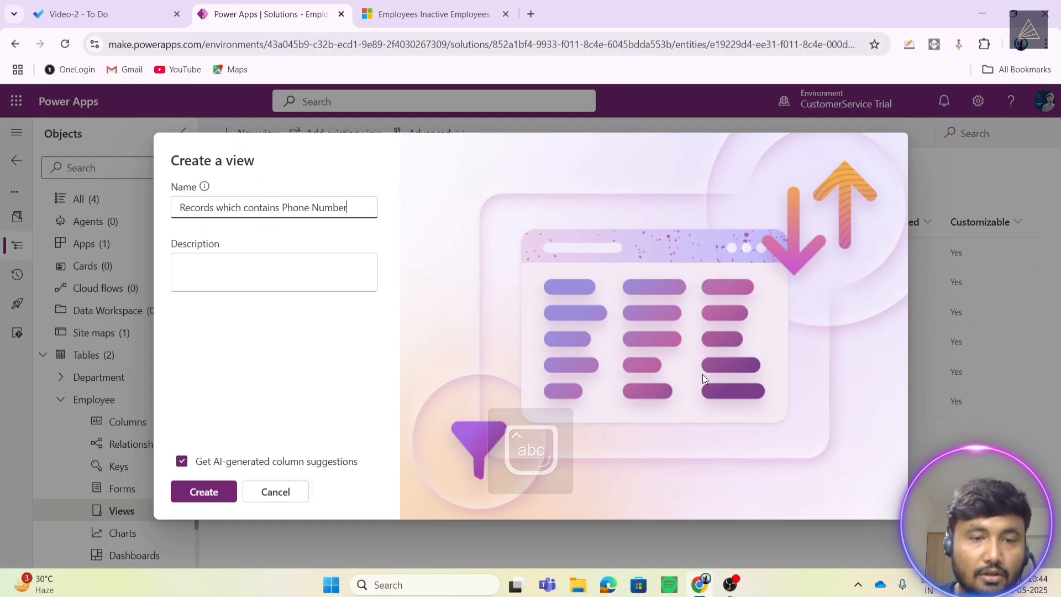
left_click(199, 492)
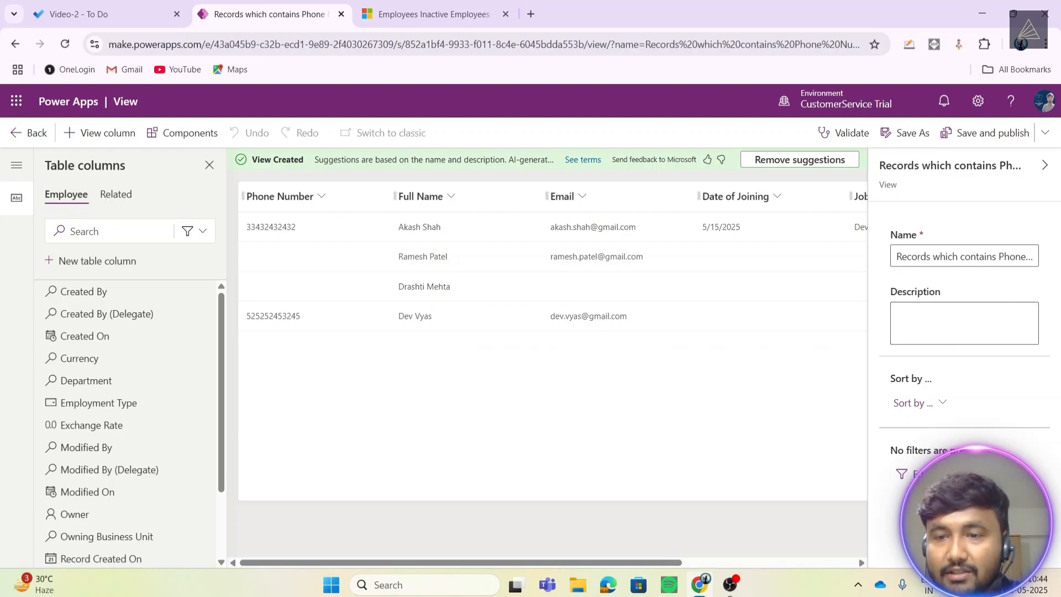
- Add a Phone Number 'Contains data' filter condition, narrowing the view to 2 employees
left_click(921, 474)
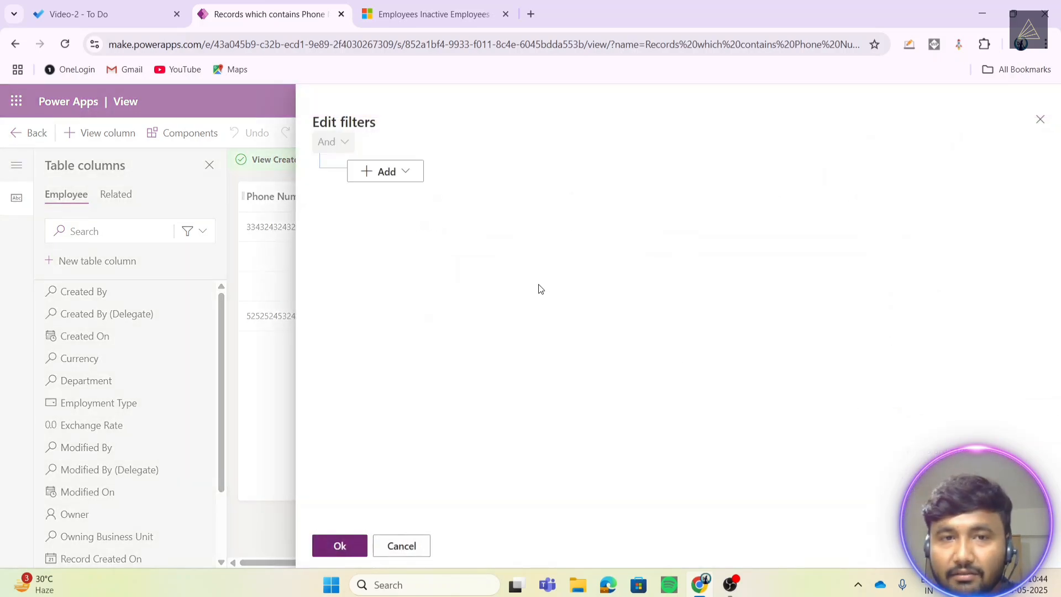
left_click(384, 172)
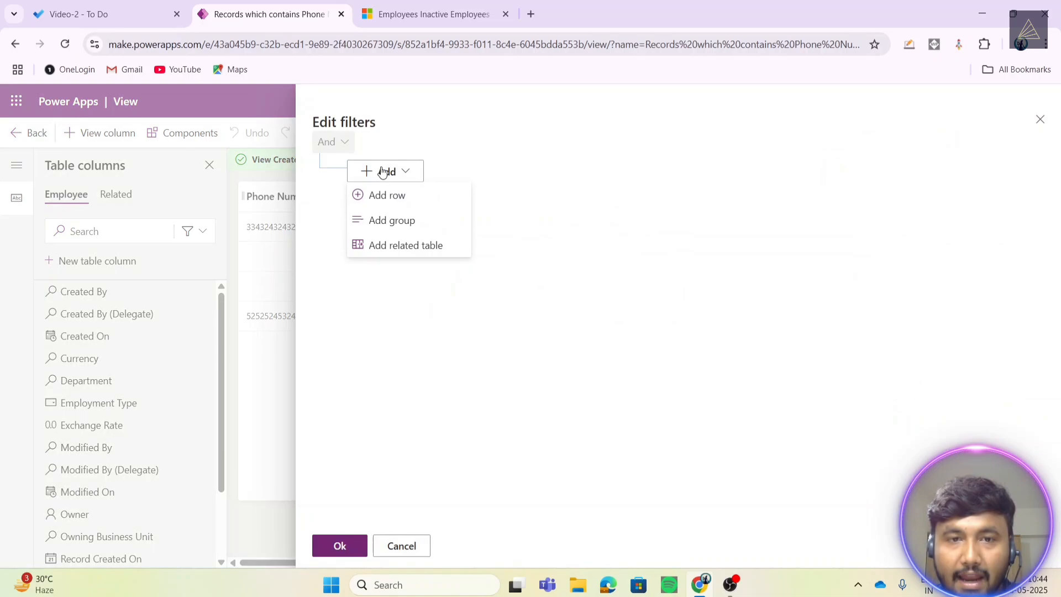
left_click(394, 194)
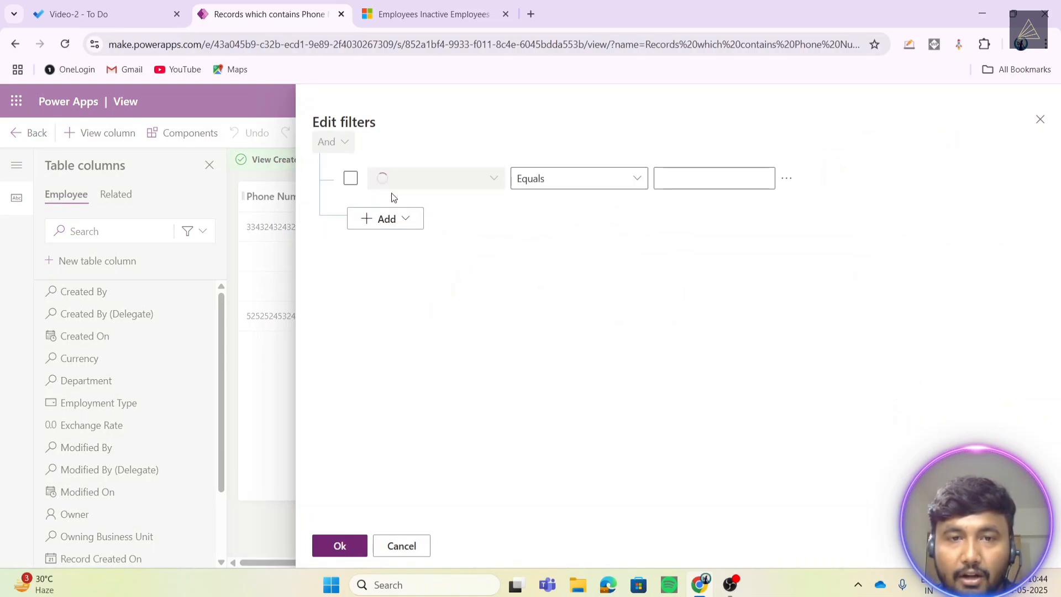
left_click(493, 178)
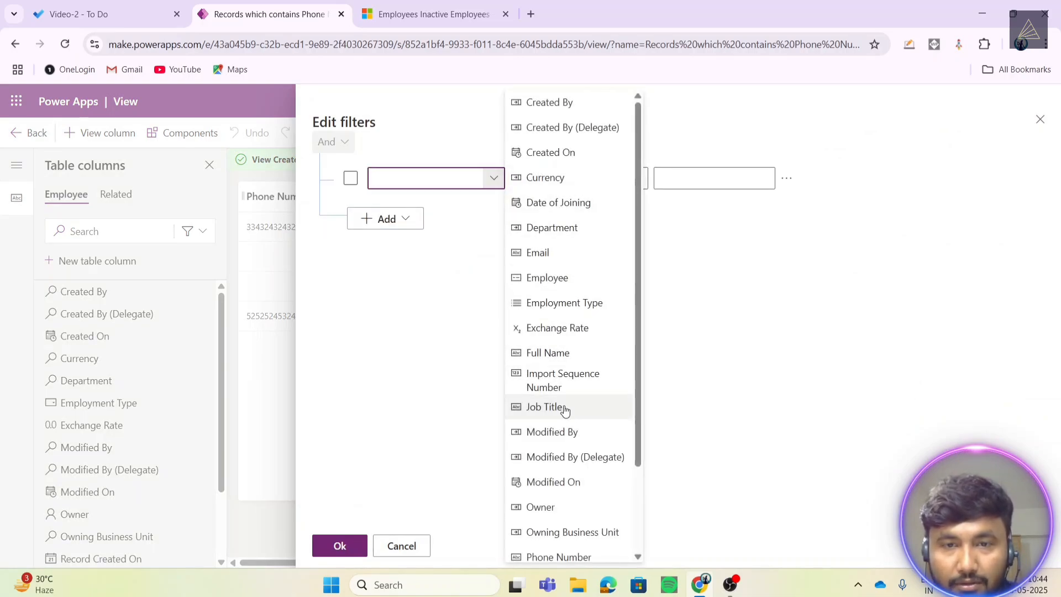
scroll(569, 312, "down", 1)
scroll(569, 313, "down", 3)
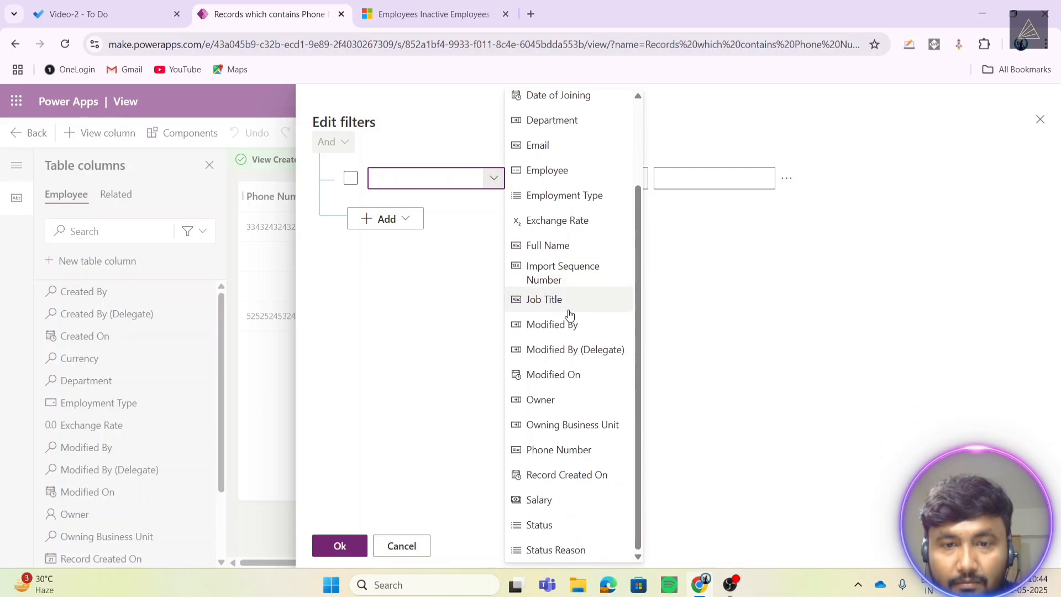
left_click(578, 449)
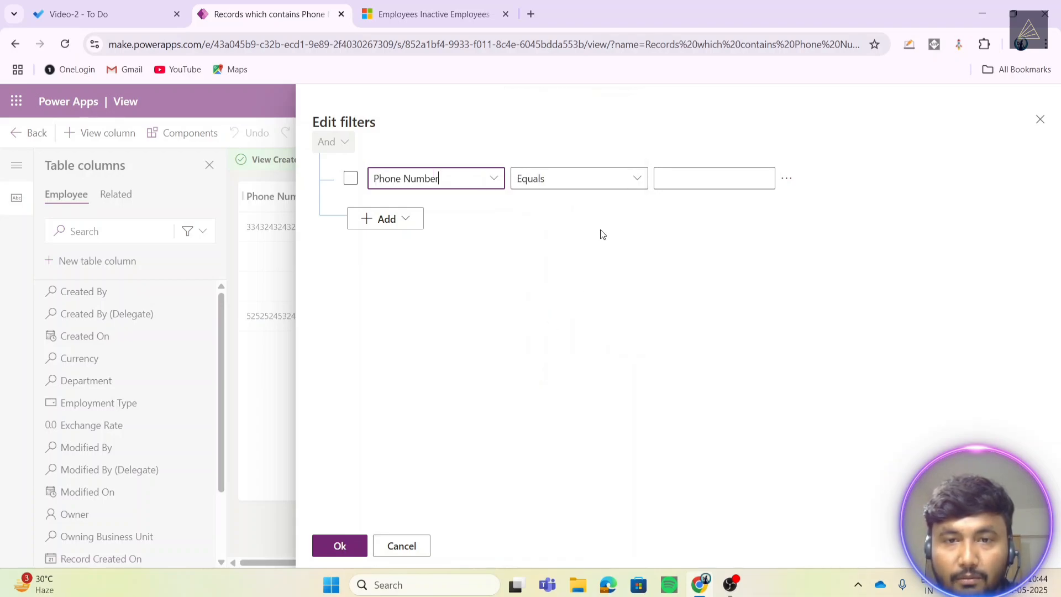
left_click(639, 177)
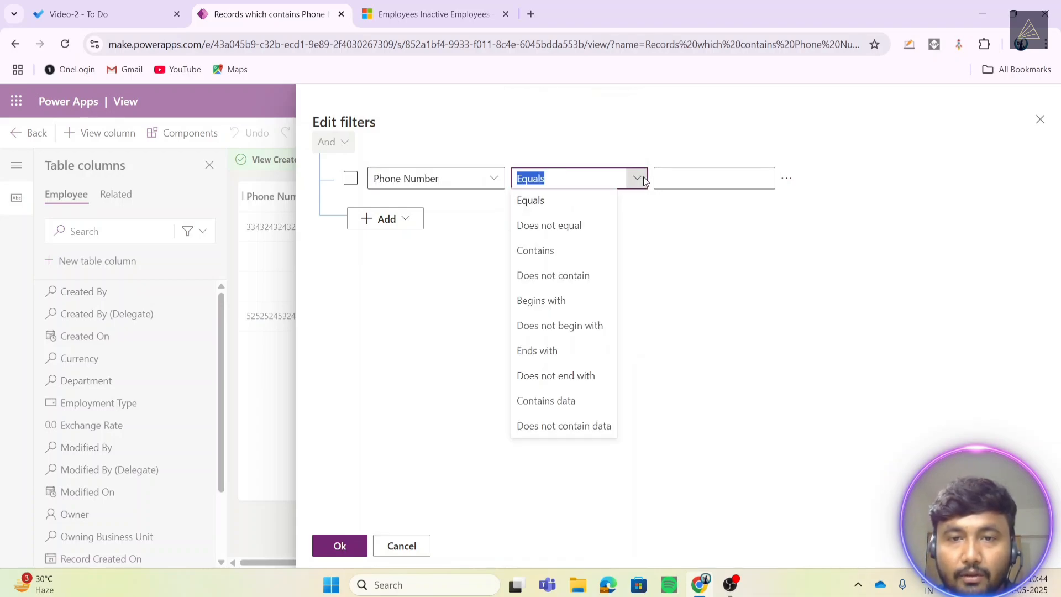
left_click(548, 405)
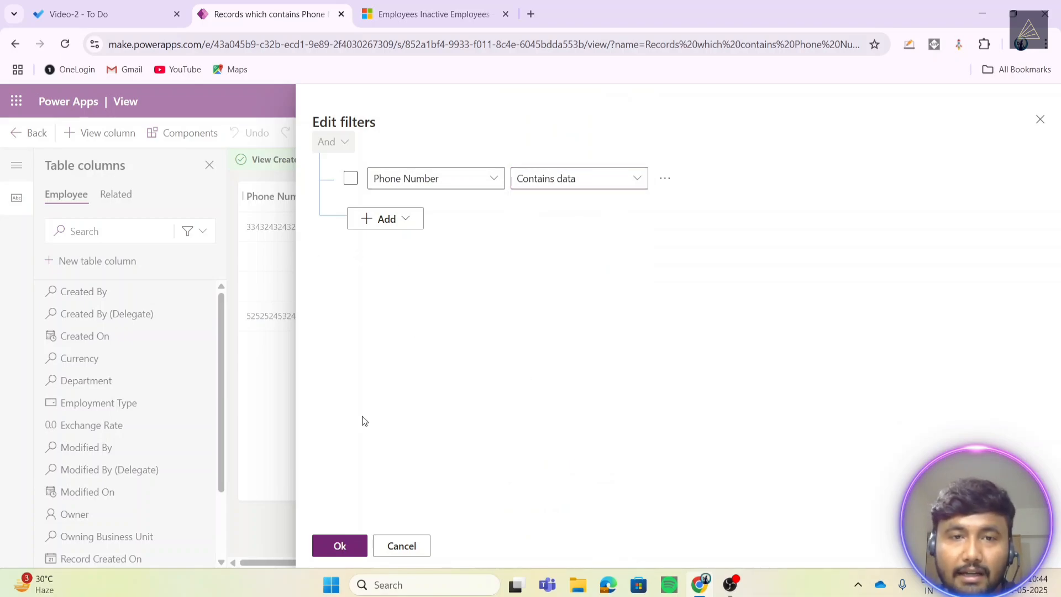
left_click(340, 546)
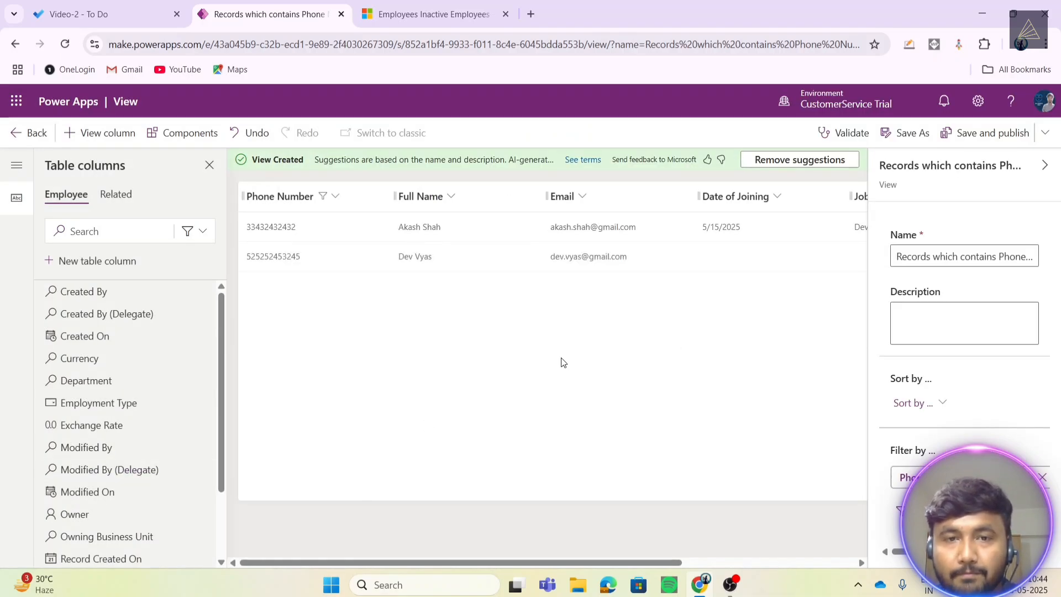
- Remove the suggested columns, save and publish the view, then switch to Dynamics 365
left_click(787, 162)
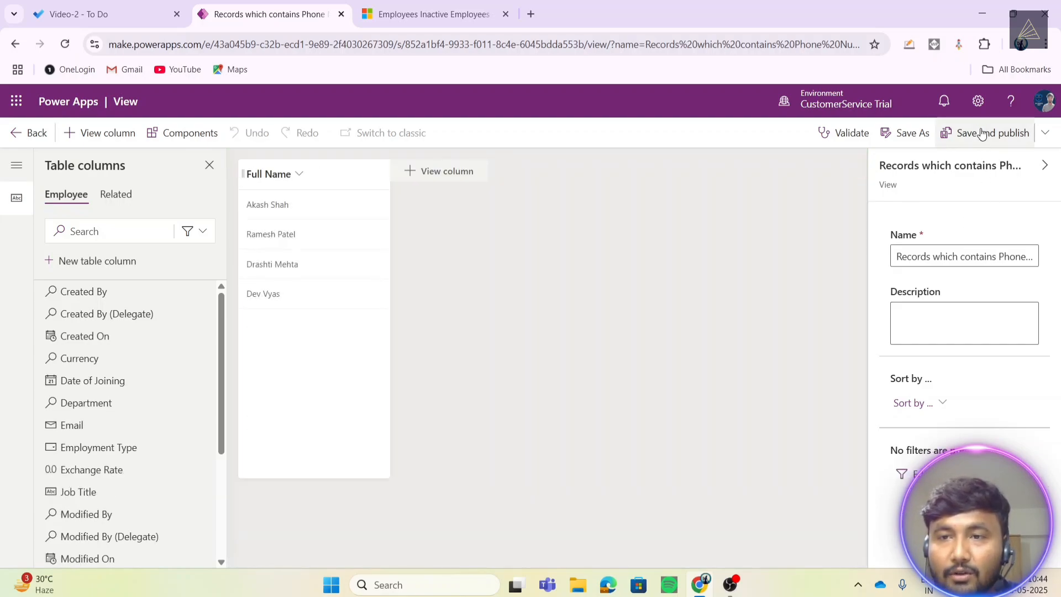
left_click(983, 134)
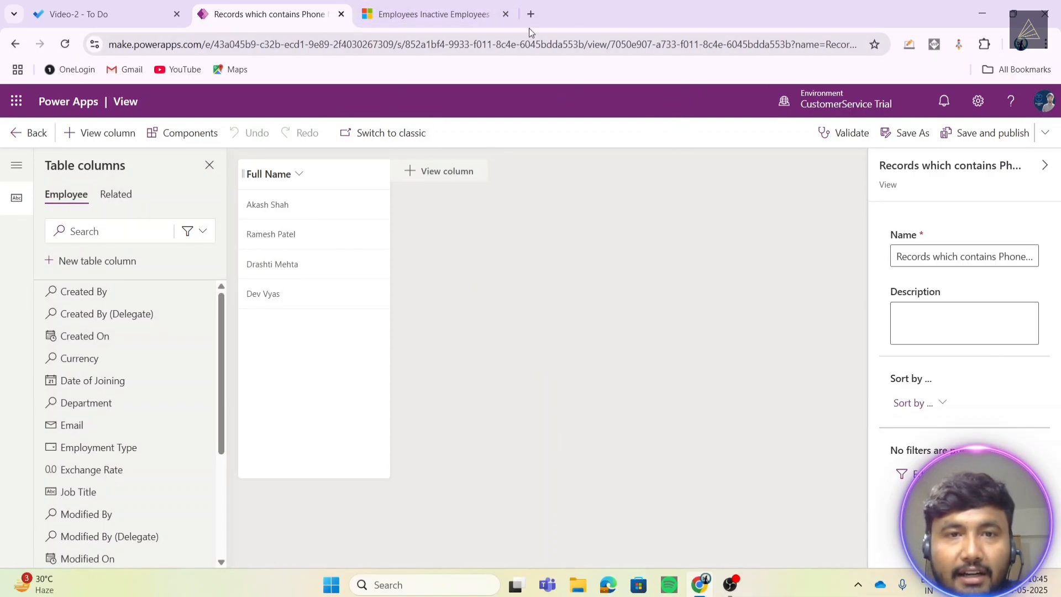
left_click(430, 4)
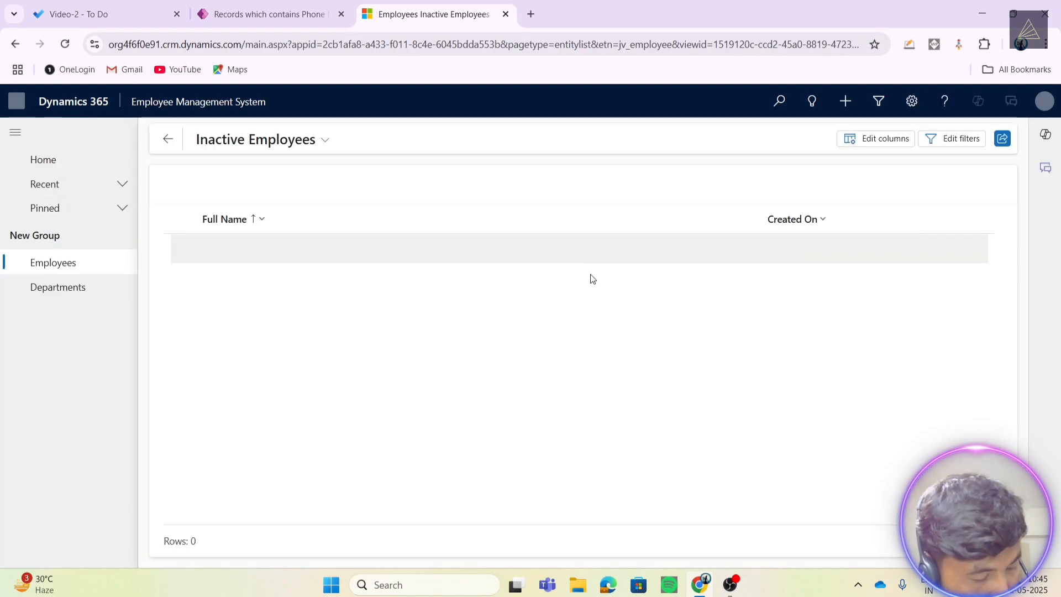
left_click(309, 139)
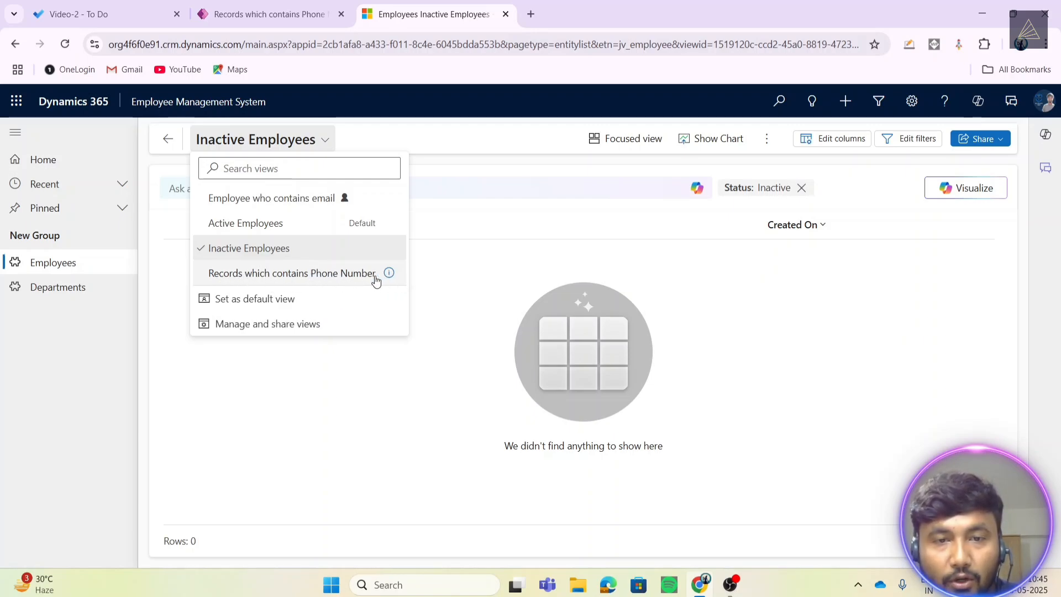
left_click(310, 275)
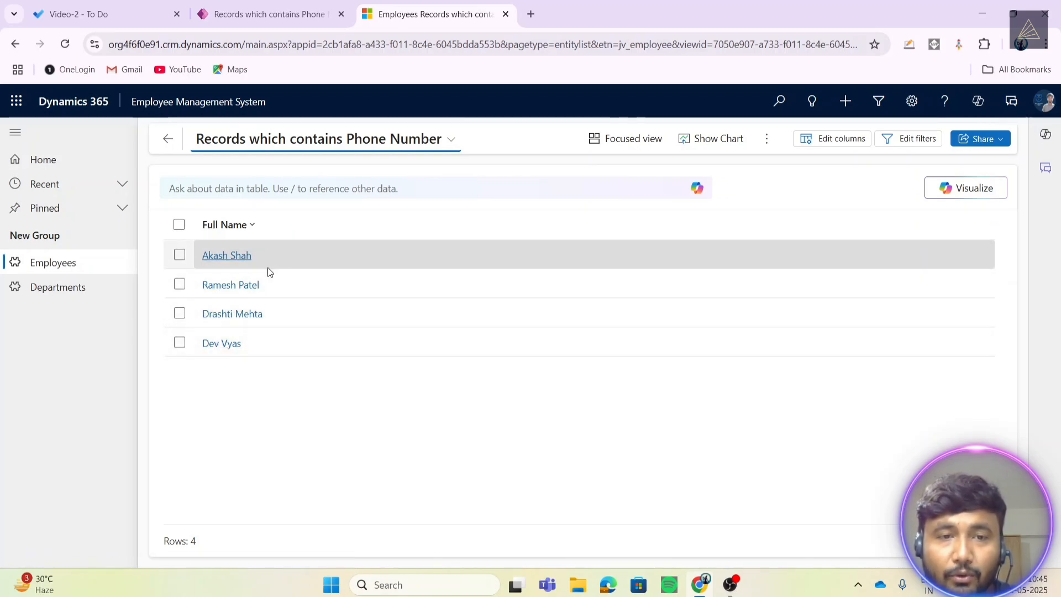
left_click(238, 256)
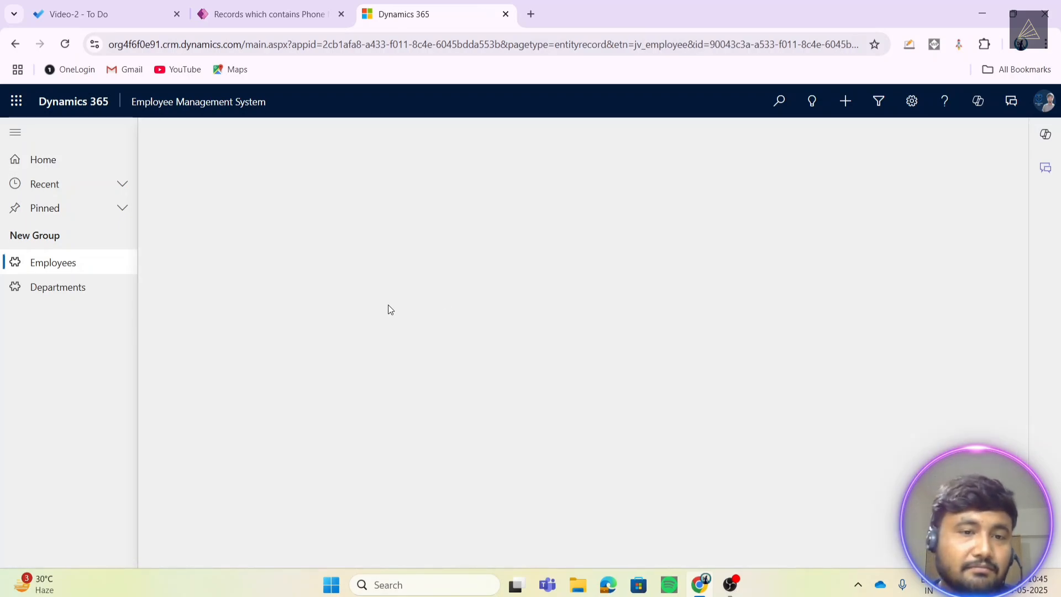
scroll(382, 311, "down", 1)
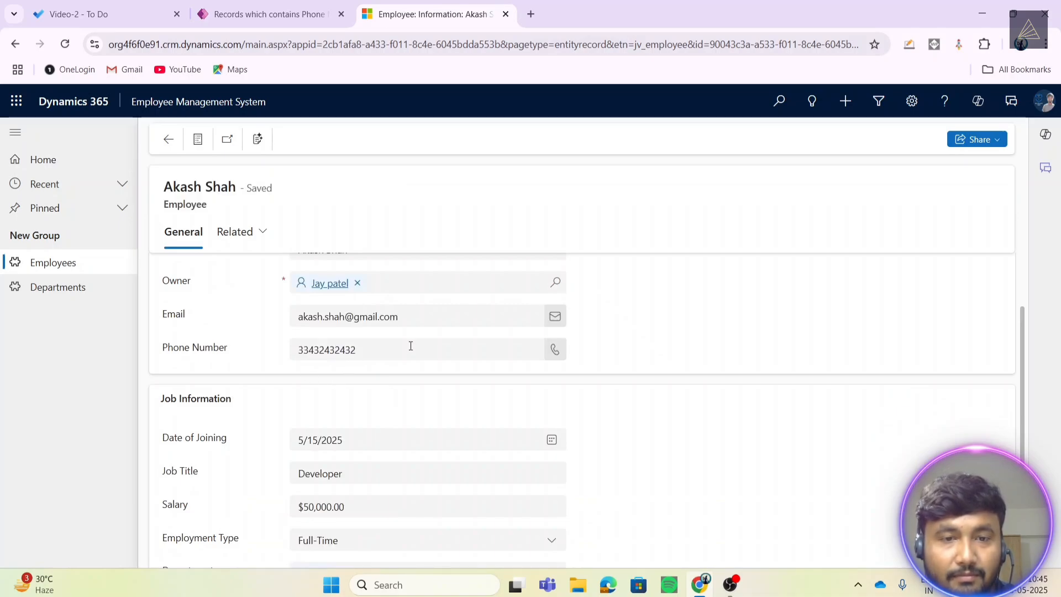
left_click(169, 139)
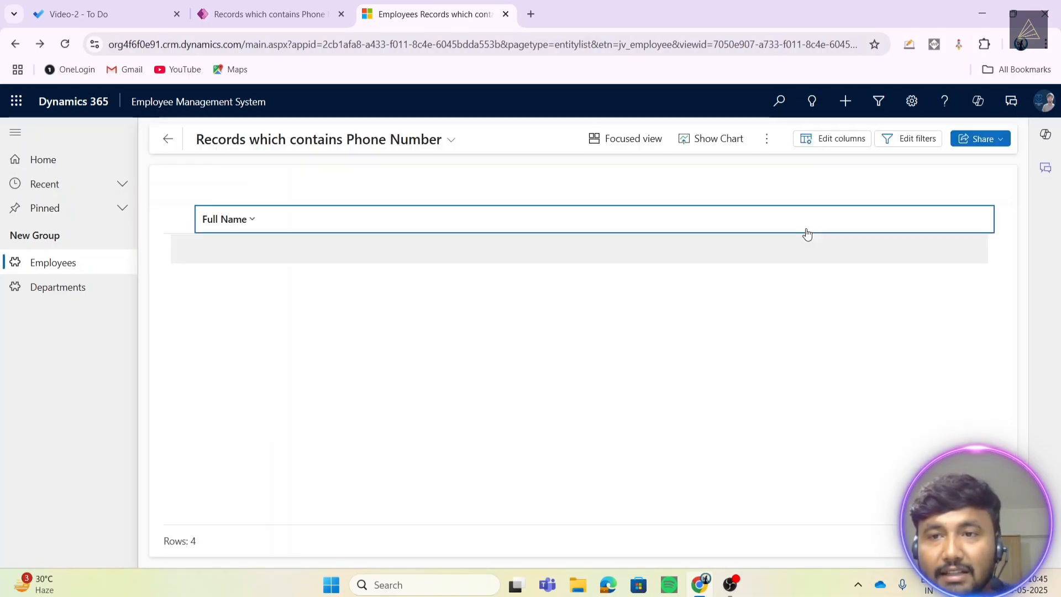
left_click(169, 139)
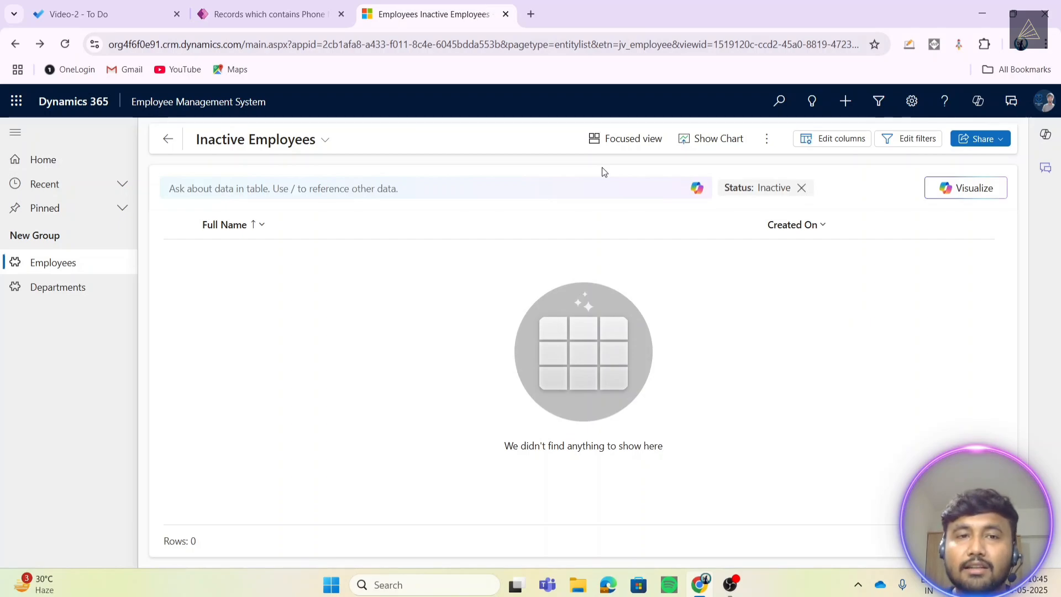
- Show the 'Employee who contains email' view in Dynamics 365, then return to Power Apps
left_click(252, 142)
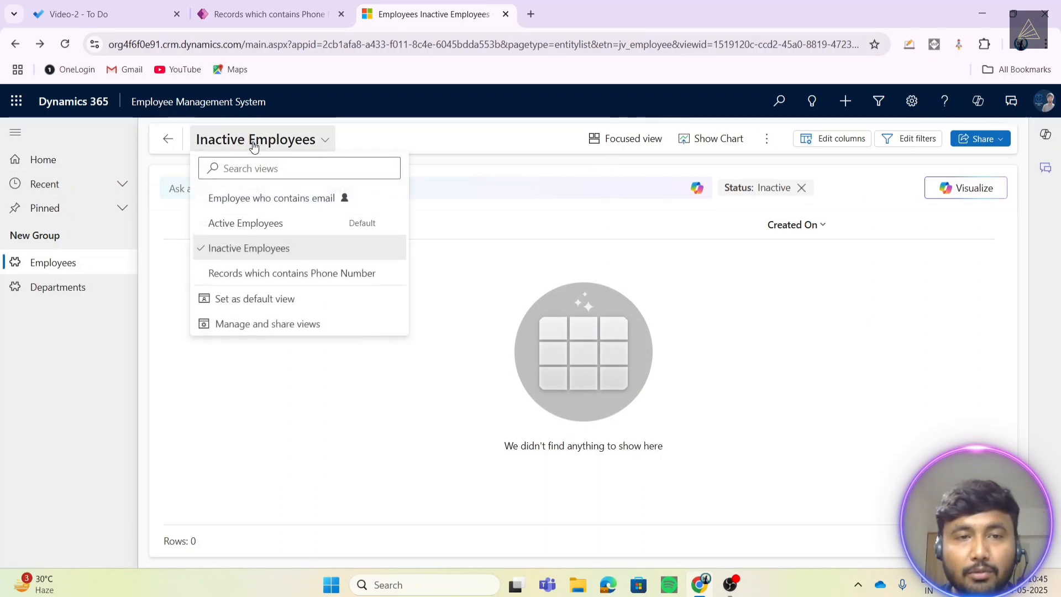
left_click(249, 201)
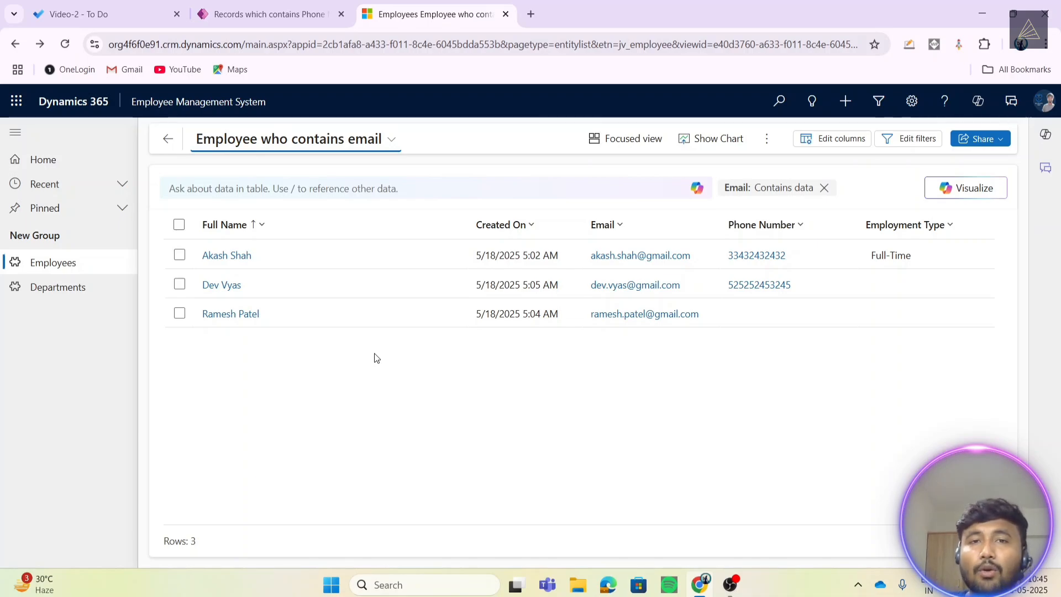
left_click(349, 151)
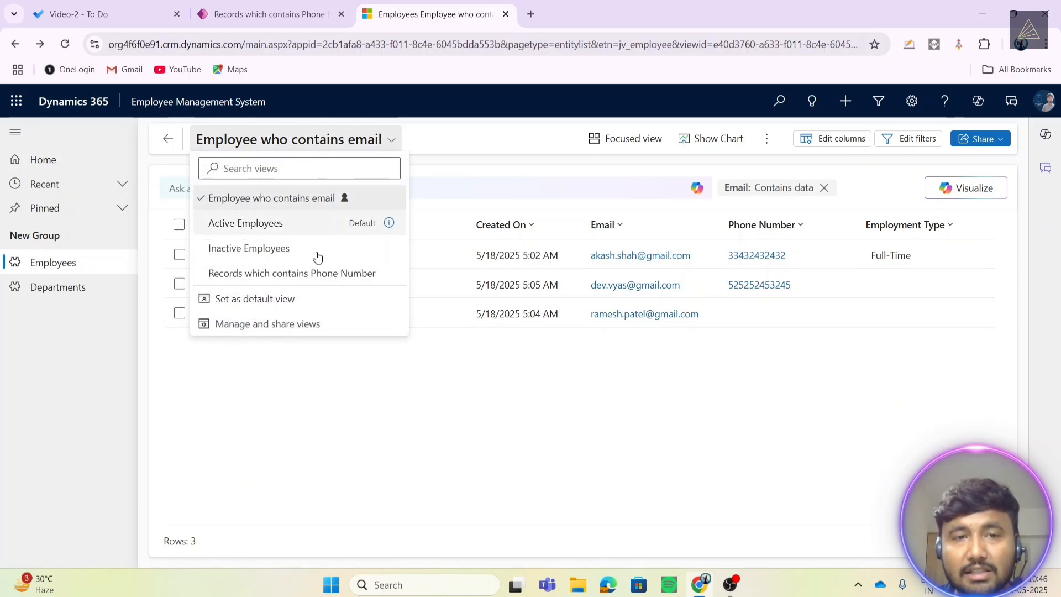
left_click(346, 433)
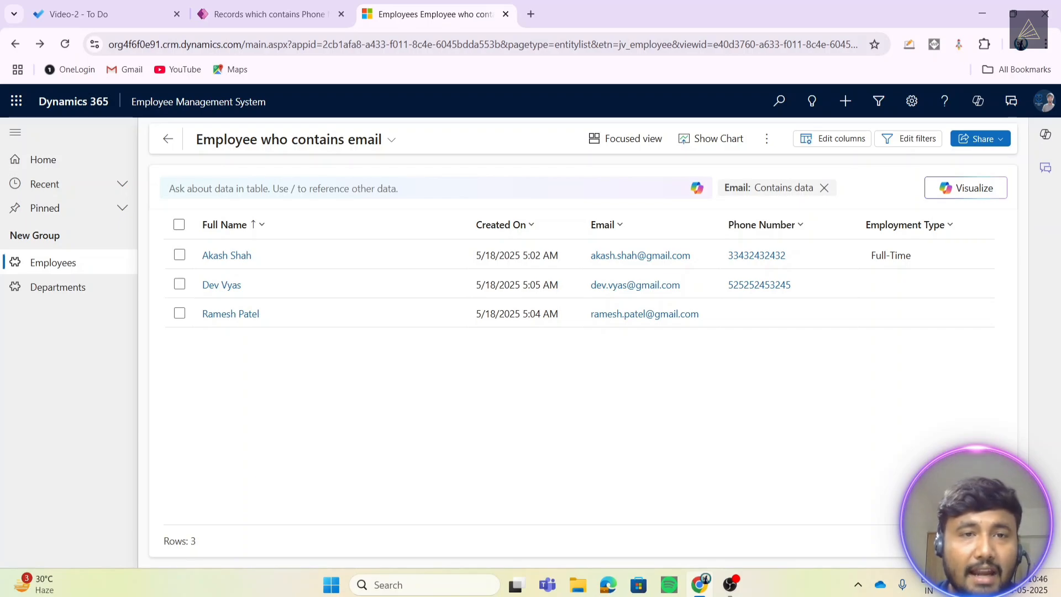
left_click(270, 13)
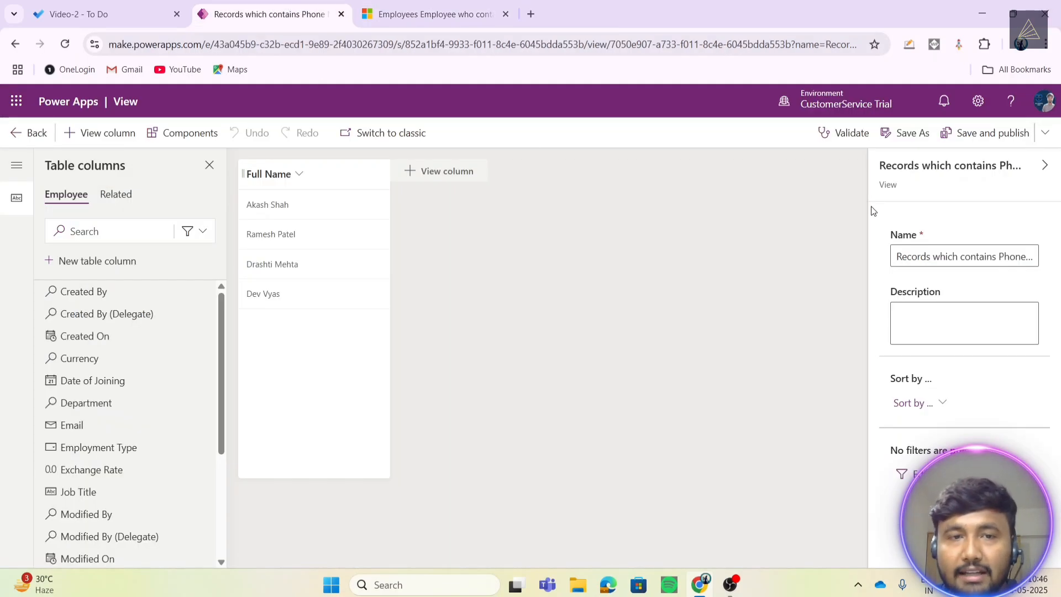
- Leave the Power Apps view editor and go back to the list of solutions
left_click(448, 5)
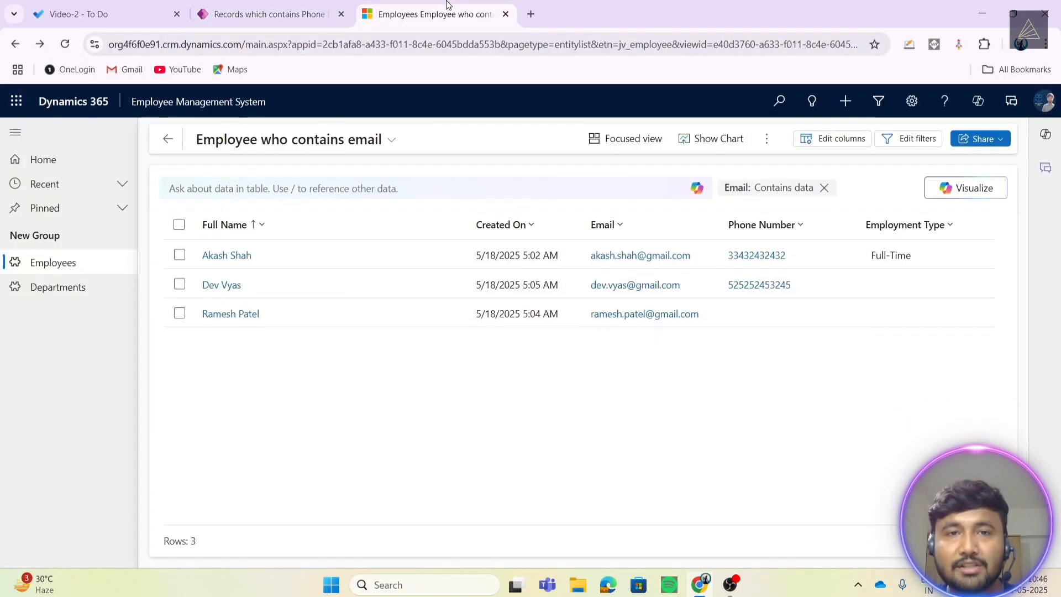
left_click(269, 14)
left_click(467, 16)
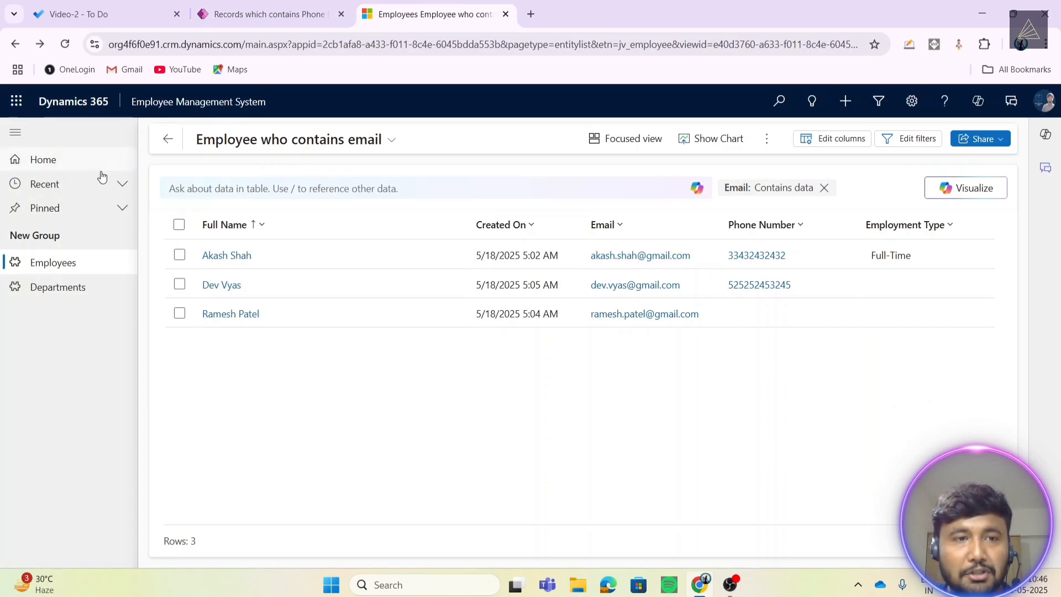
left_click(238, 12)
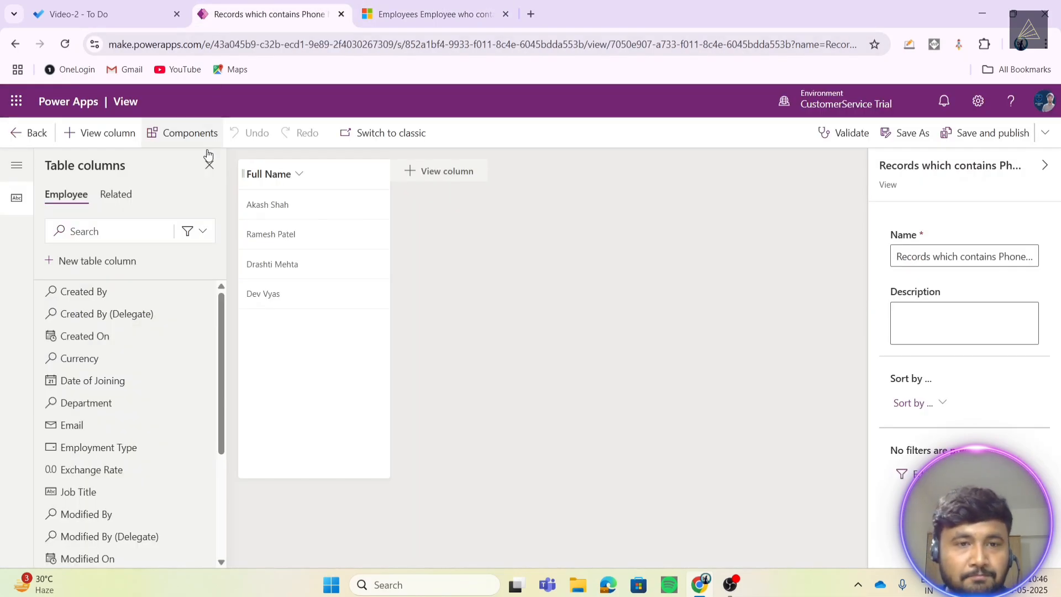
left_click(30, 135)
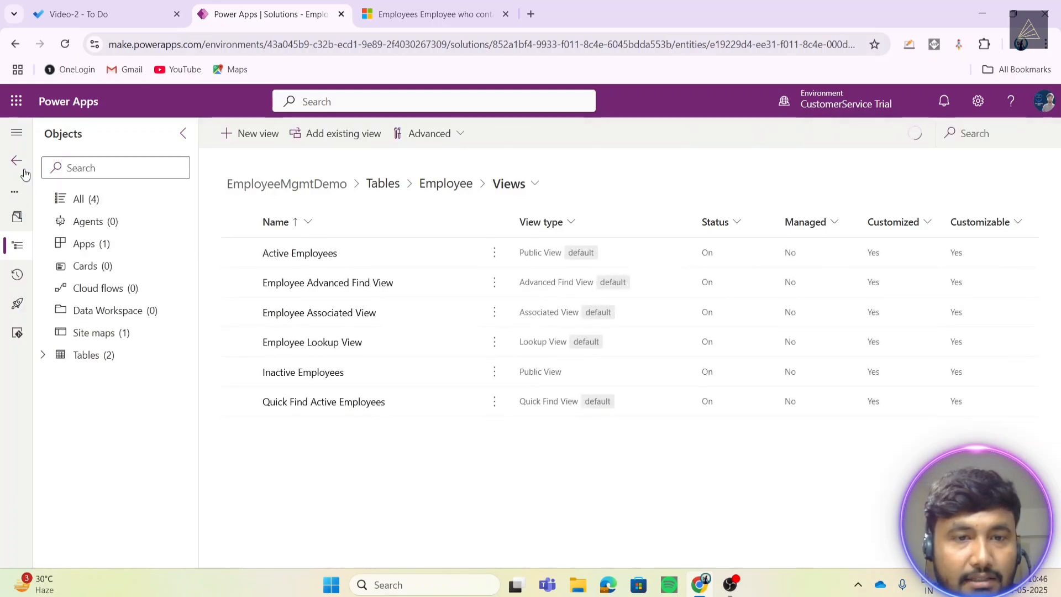
left_click(16, 161)
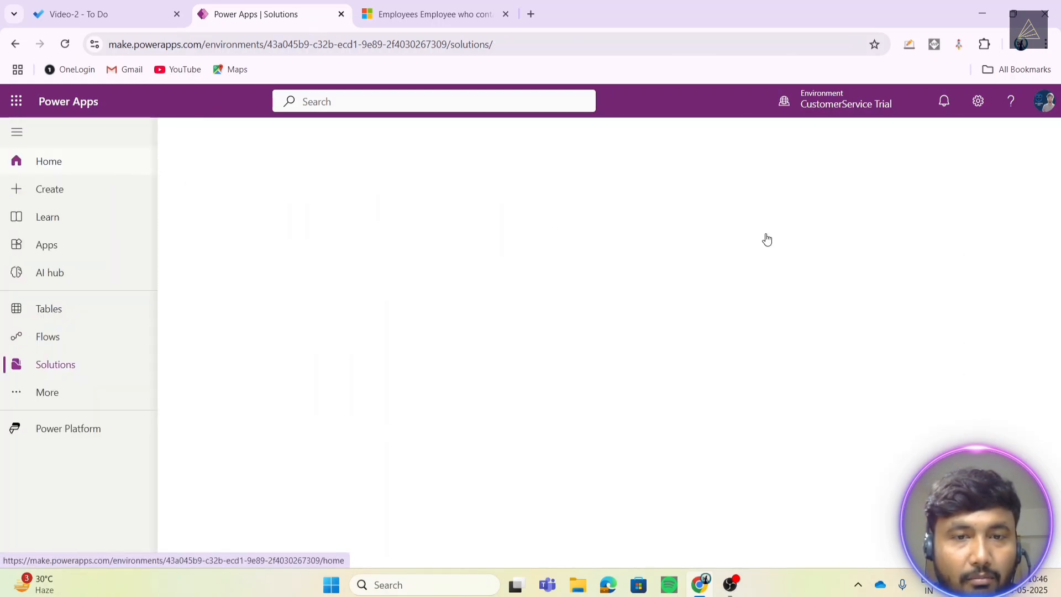
- Open the Employee table in EmployeeMgmtDemo and start a new business rule
left_click(287, 419)
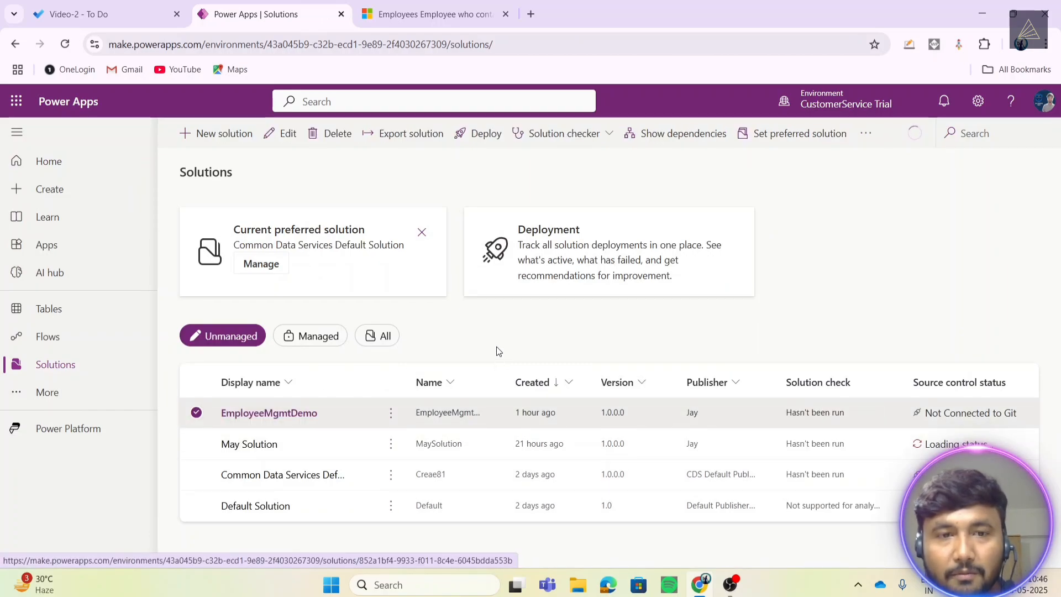
left_click(276, 413)
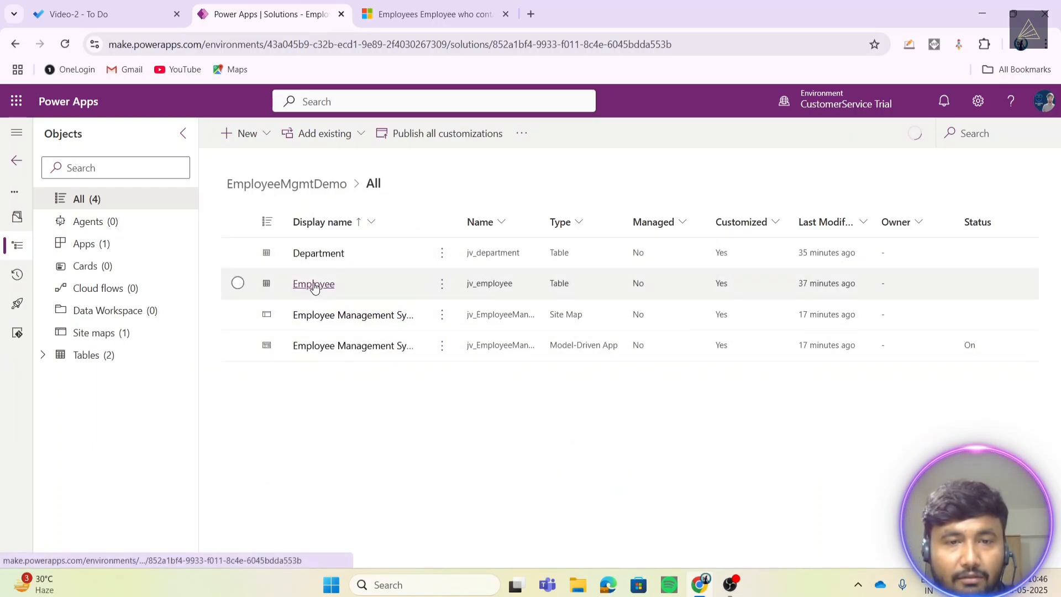
left_click(487, 290)
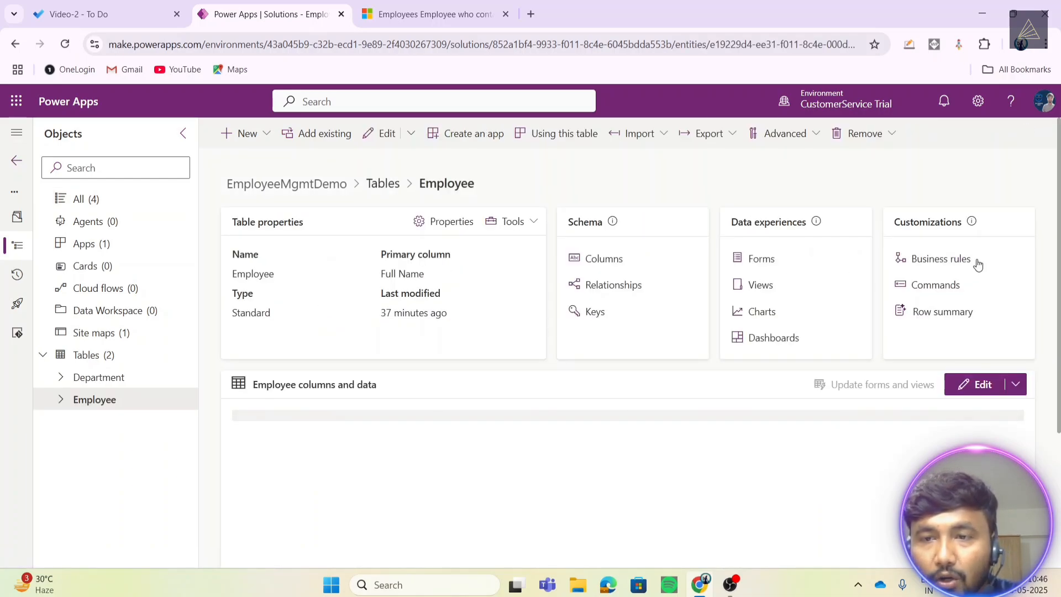
left_click_drag(890, 227, 992, 217)
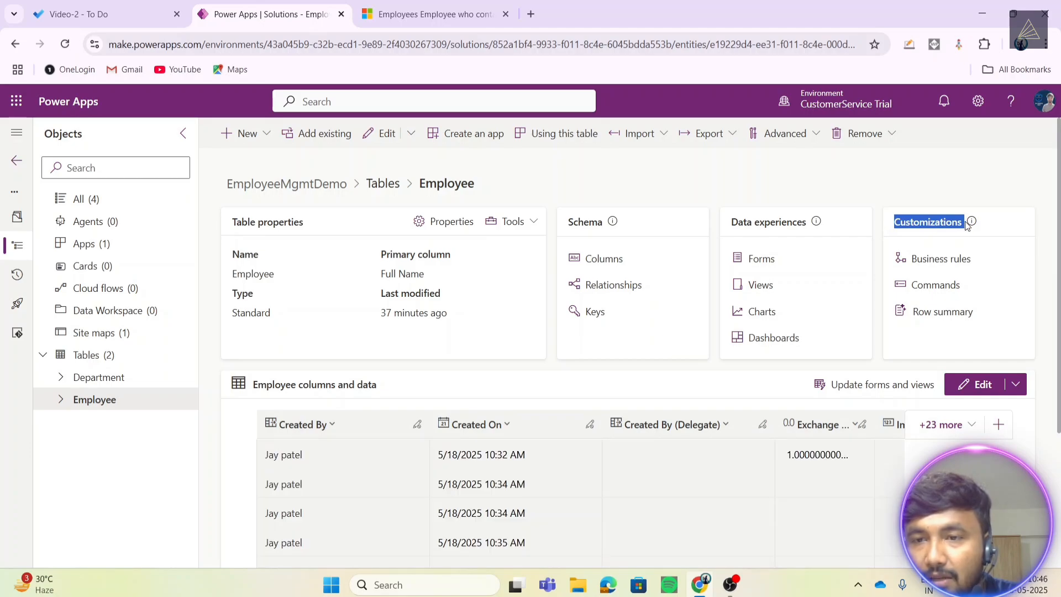
left_click(961, 234)
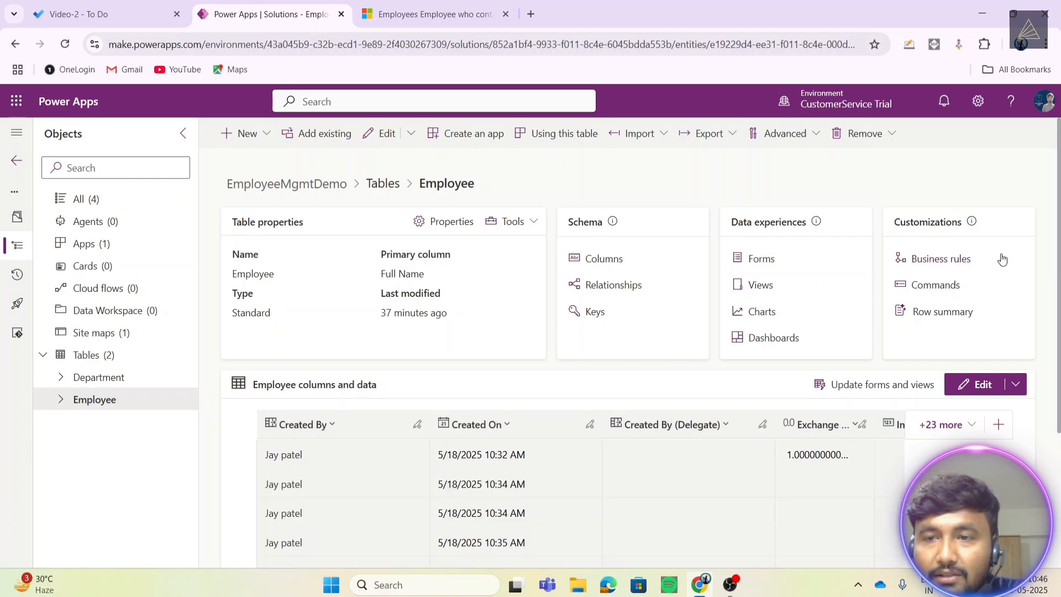
left_click(930, 264)
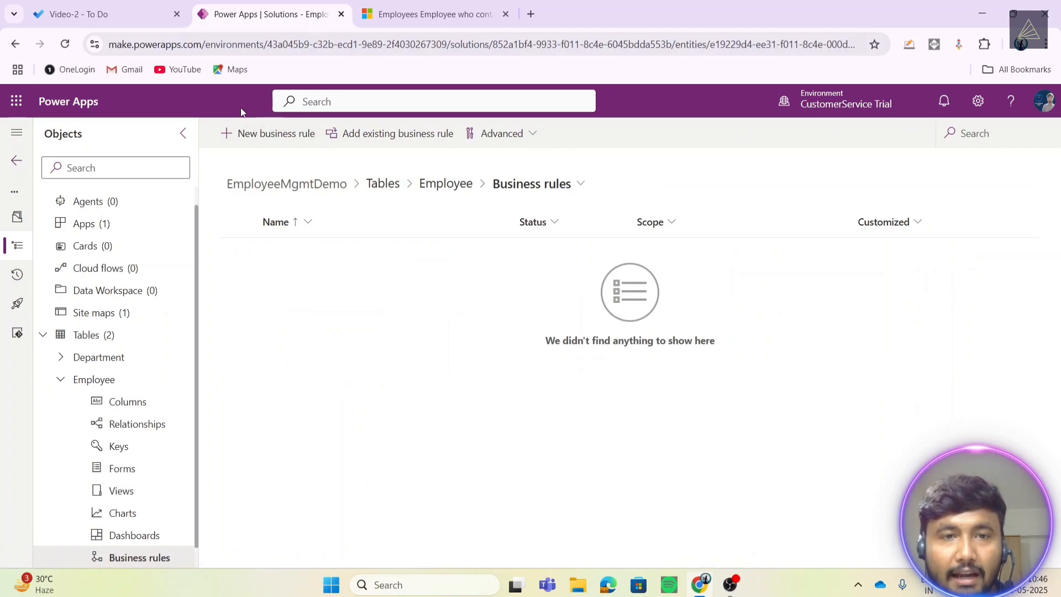
left_click(258, 137)
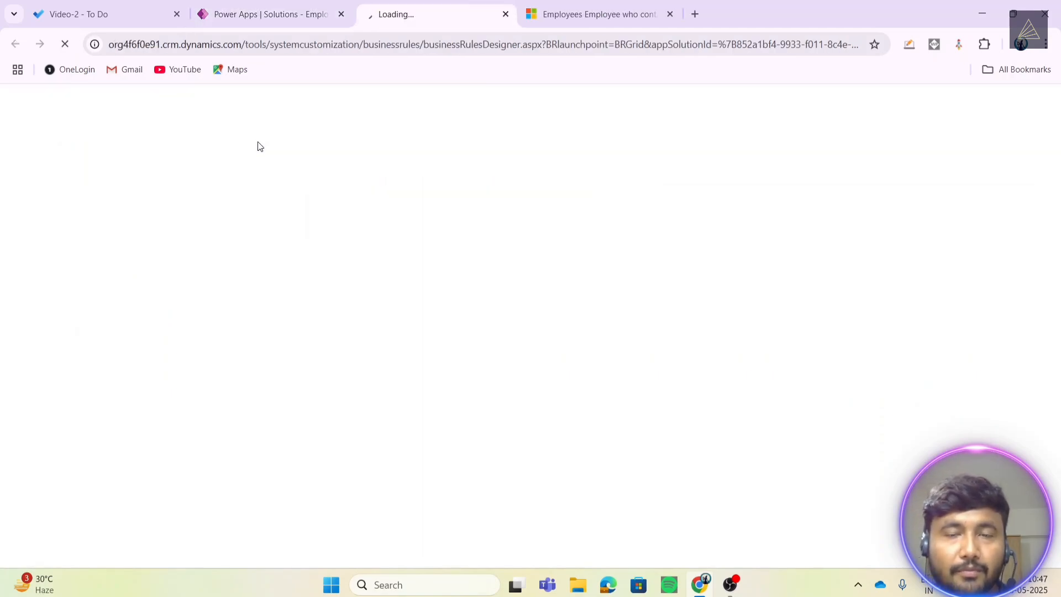
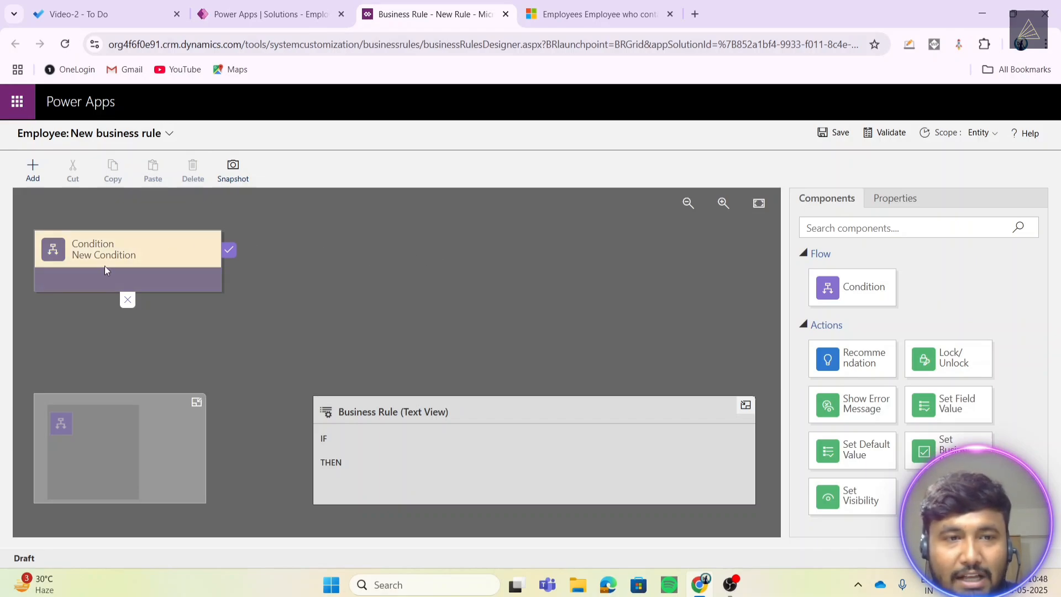
- Inspect the unconfigured condition's properties, then switch to the 'Employee who contains email' list
left_click(143, 267)
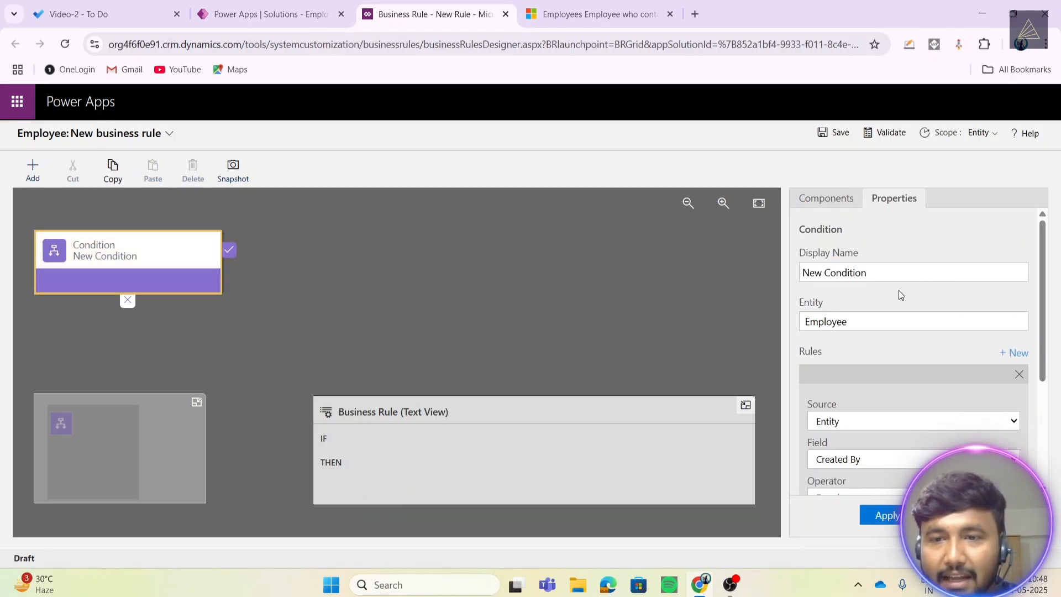
scroll(899, 290, "down", 3)
scroll(881, 296, "up", 3)
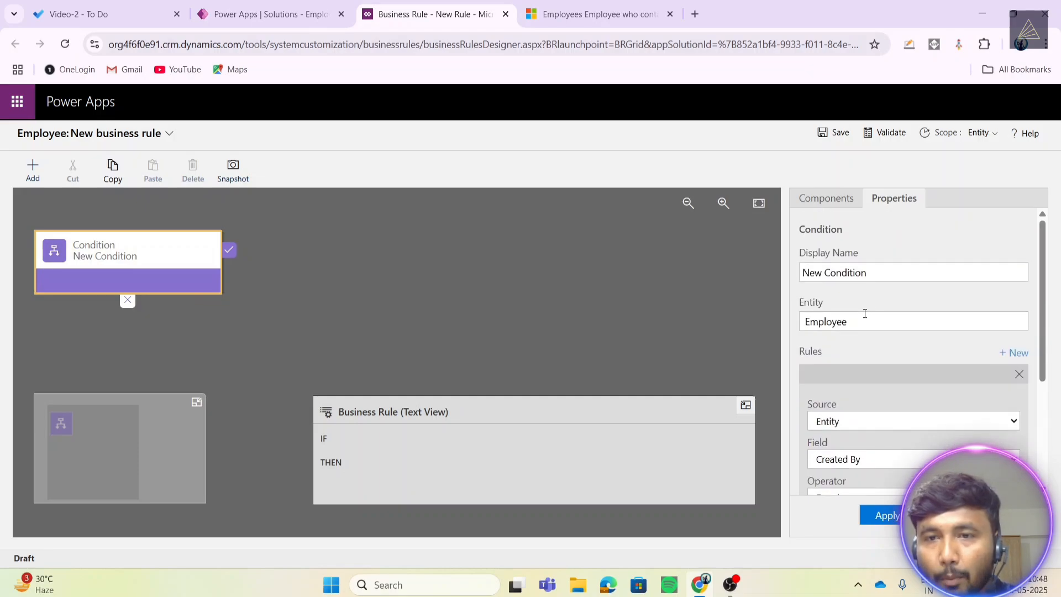
left_click(825, 201)
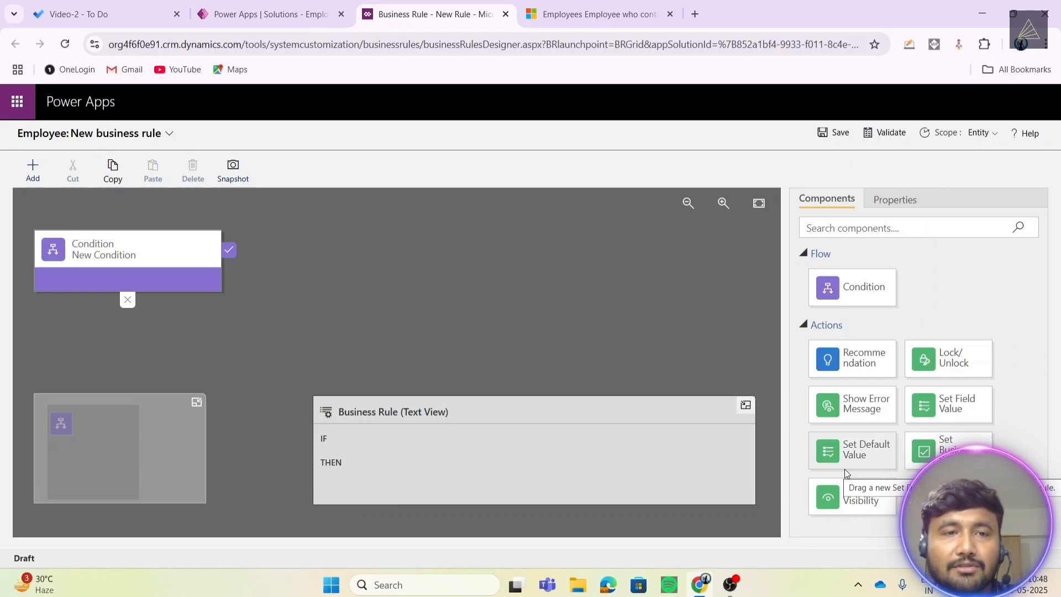
left_click(92, 243)
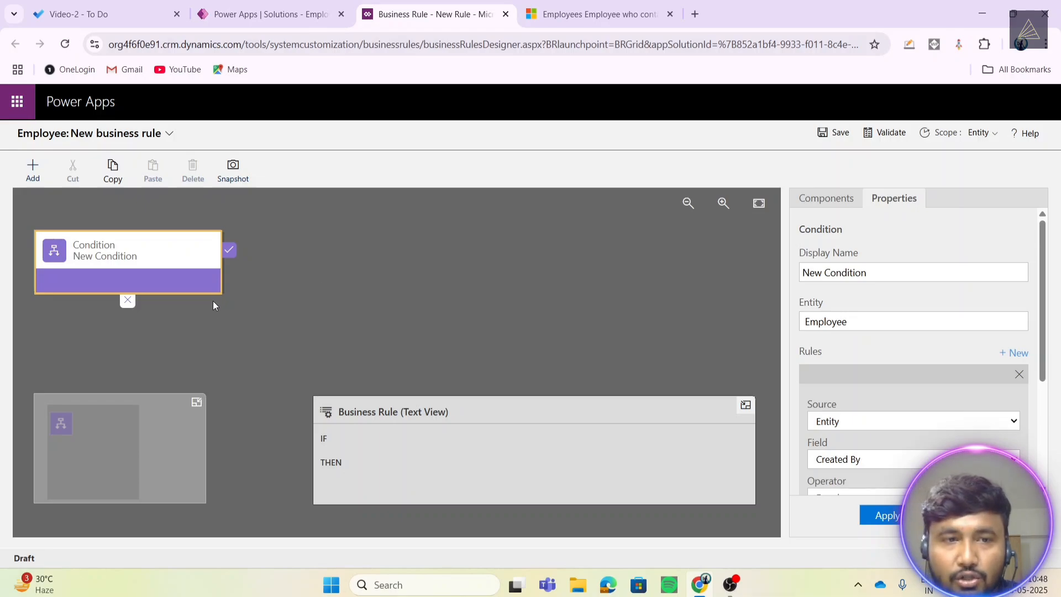
left_click(229, 251)
left_click(229, 252)
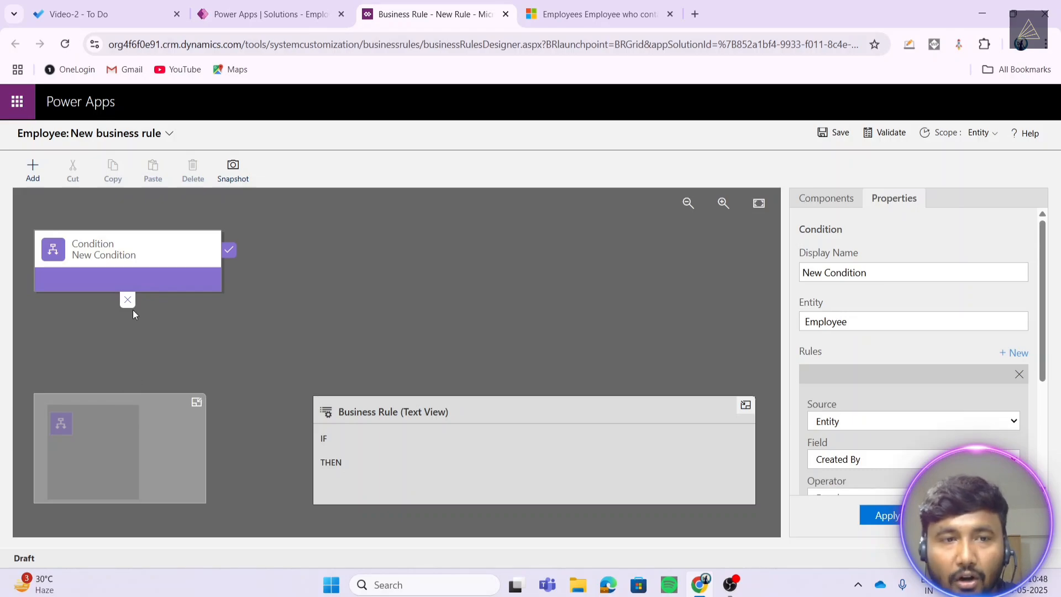
left_click(144, 244)
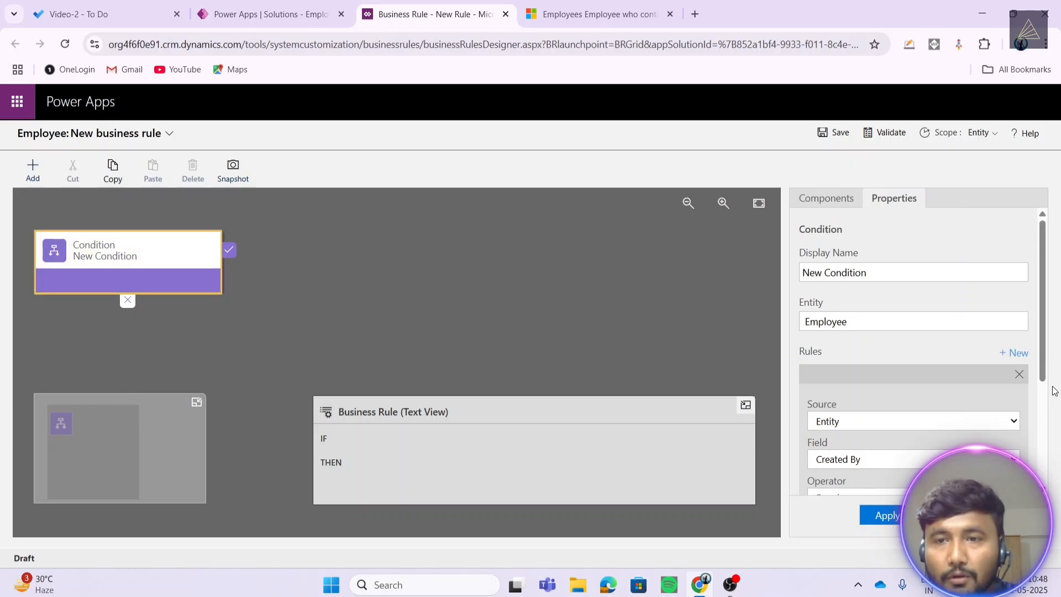
left_click(831, 198)
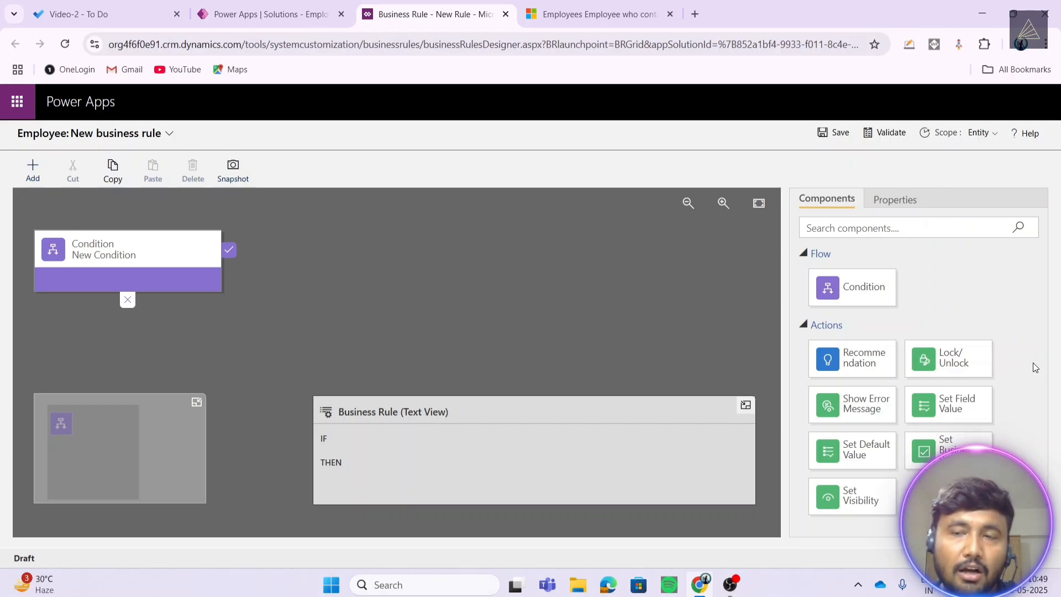
left_click(587, 14)
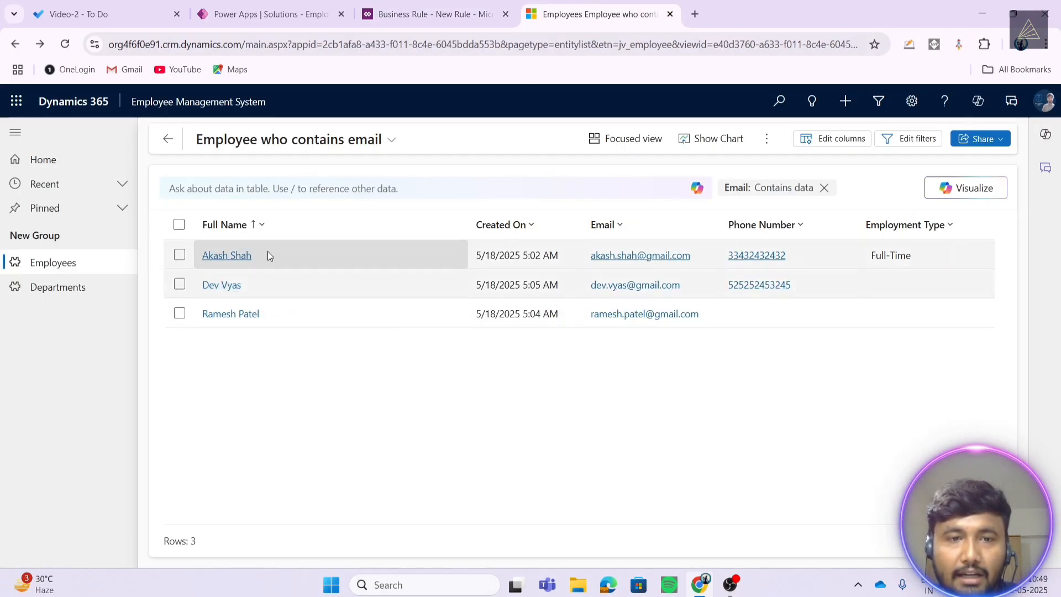
- Open the first employee's record and look over its Date of Joining and Job Title fields
double_click(268, 255)
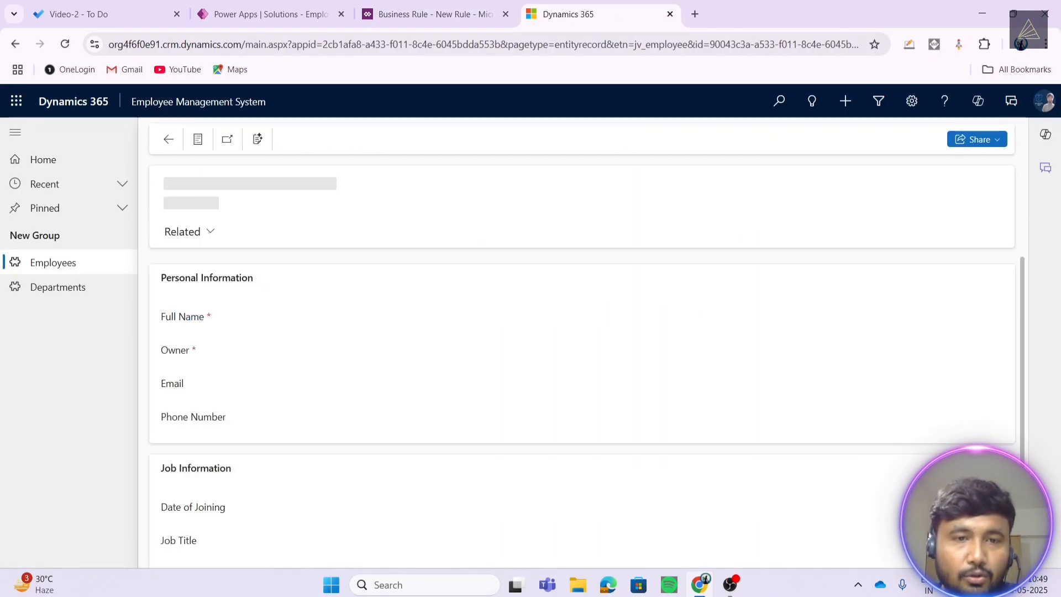
scroll(663, 470, "down", 2)
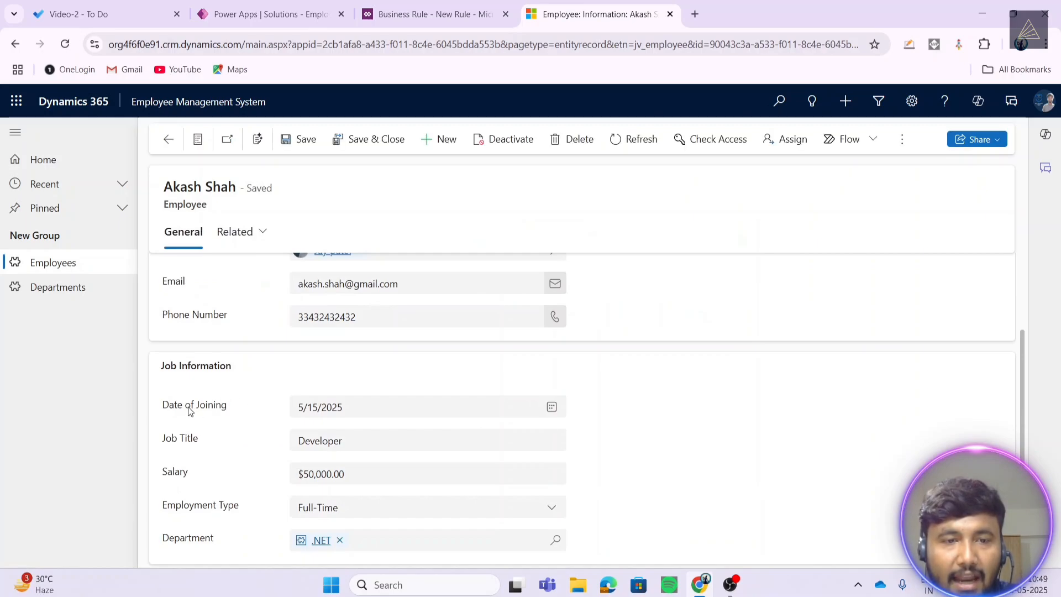
left_click(343, 408)
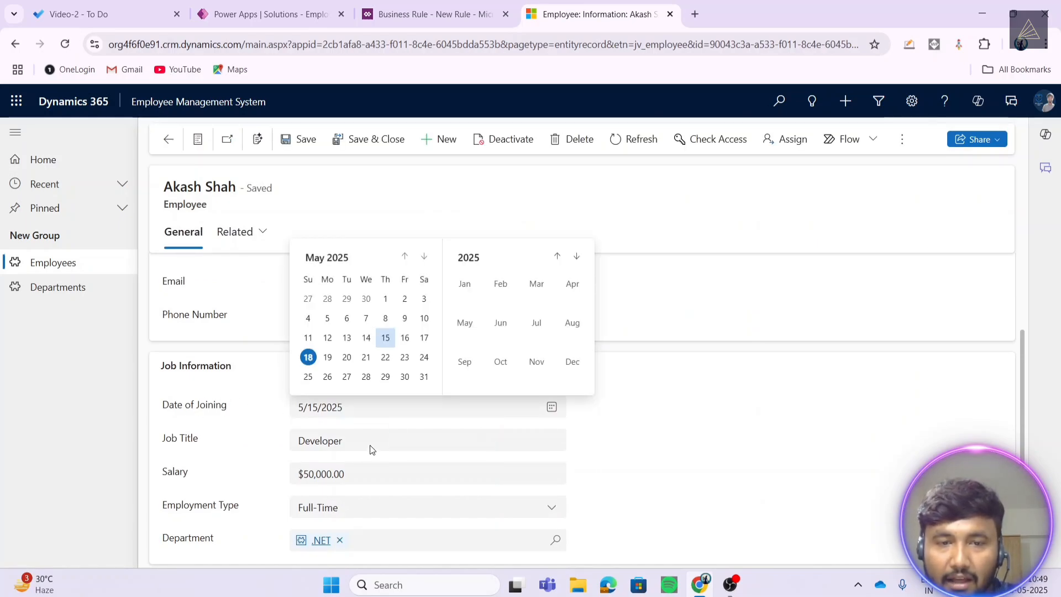
key("Escape")
left_click(395, 445)
left_click(717, 427)
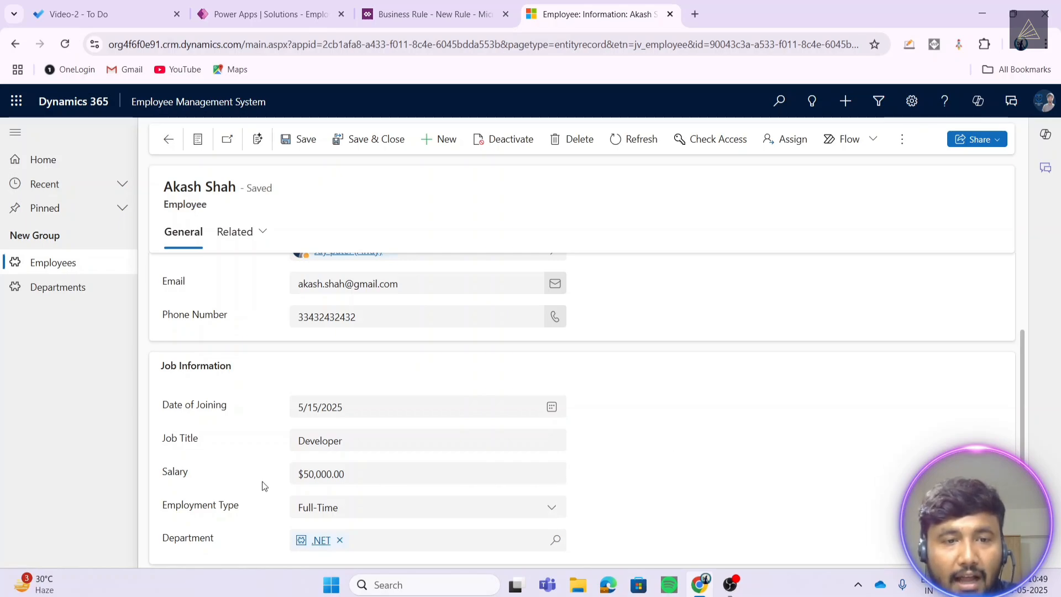
left_click_drag(342, 441, 328, 441)
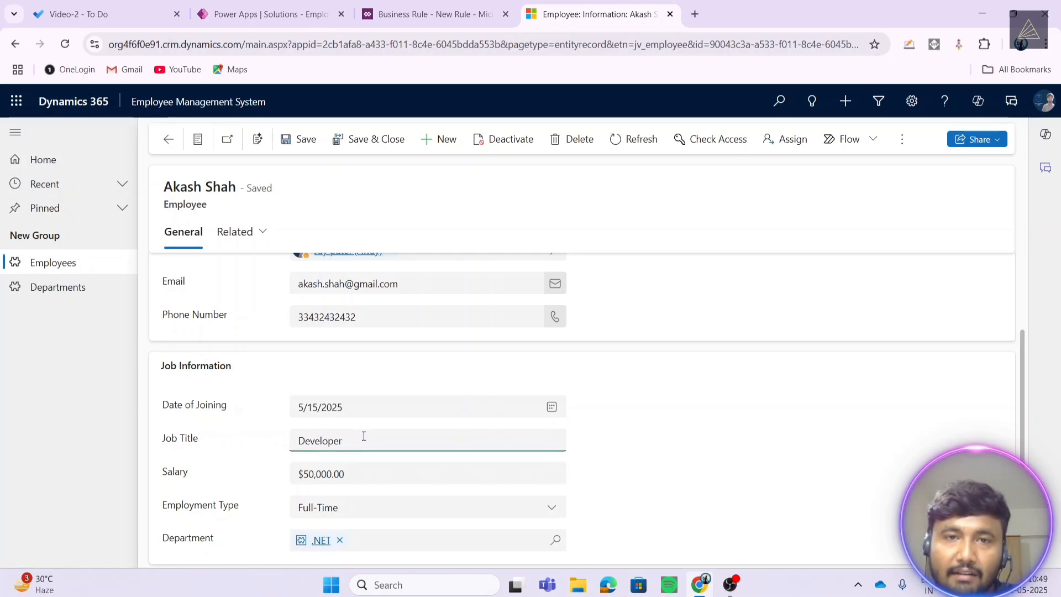
left_click(434, 13)
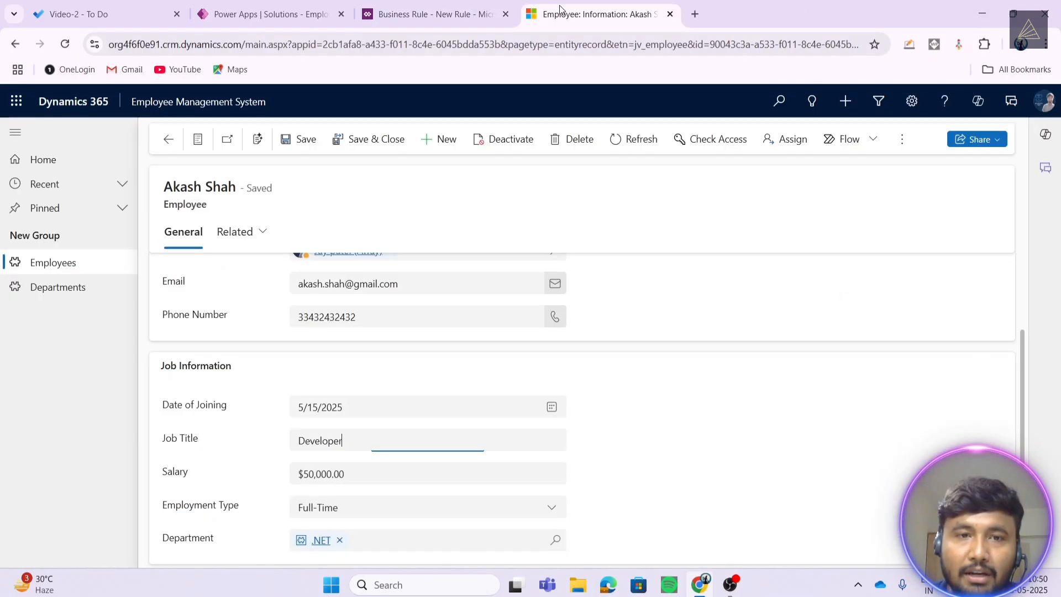
- Delete 'Developer' from the record's Job Title, leaving the change unsaved
left_click(594, 14)
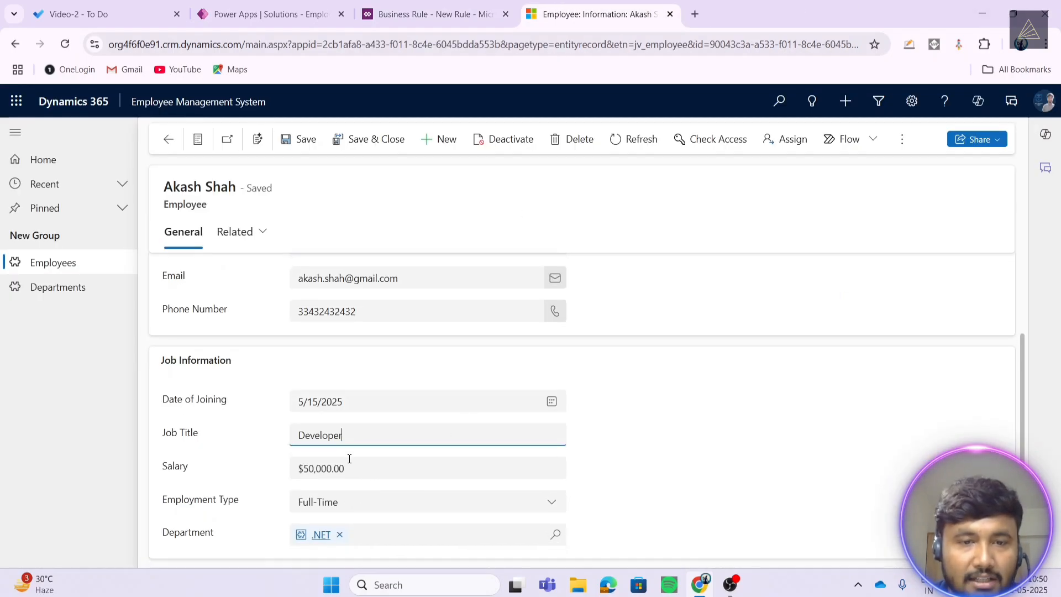
scroll(332, 503, "down", 1)
left_click(344, 486)
left_click(601, 446)
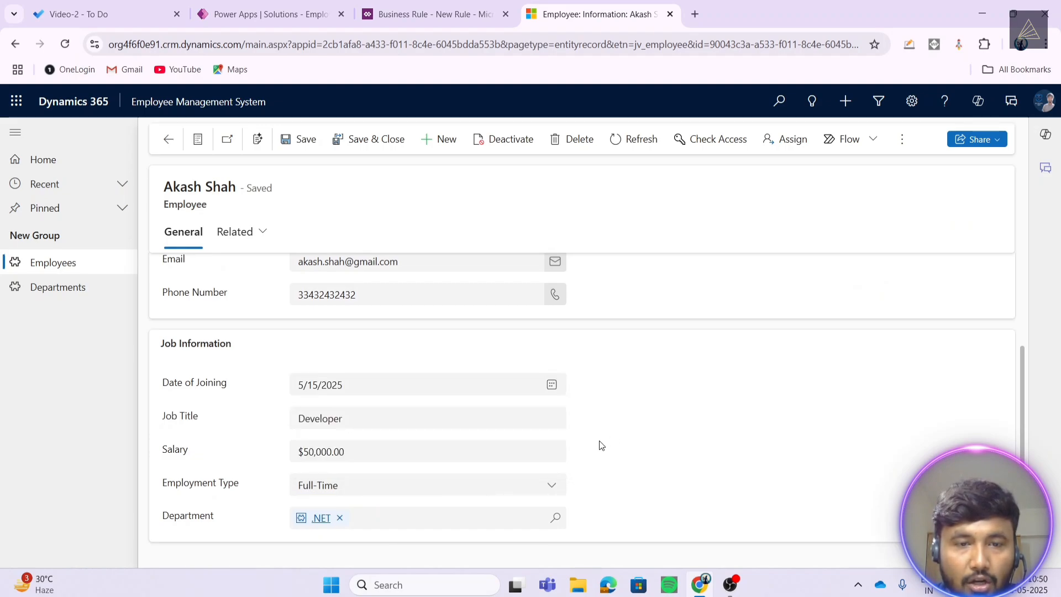
left_click(347, 419)
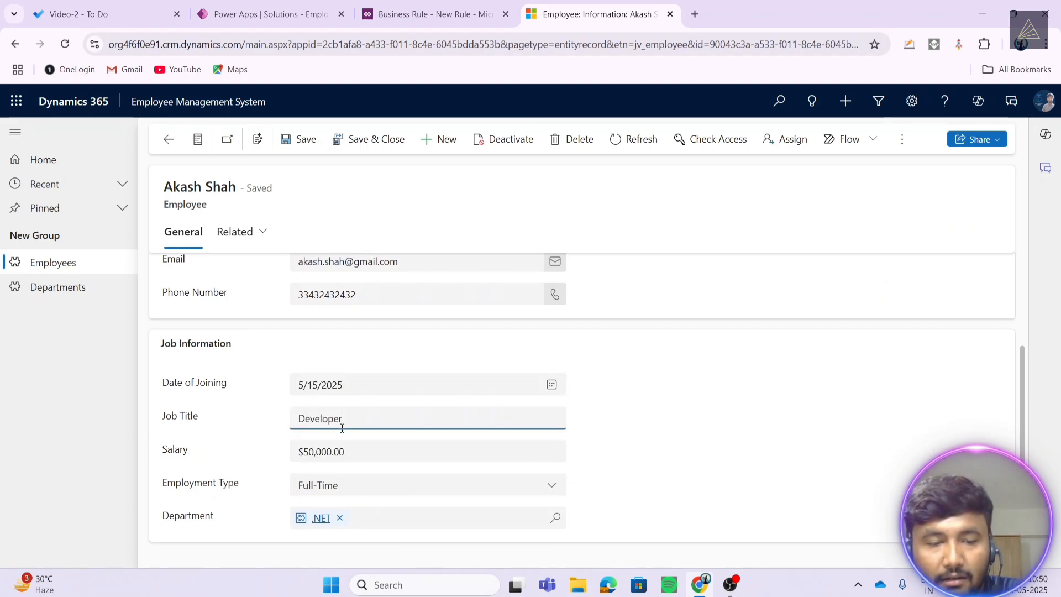
double_click(342, 425)
key("BackSpace")
left_click(641, 434)
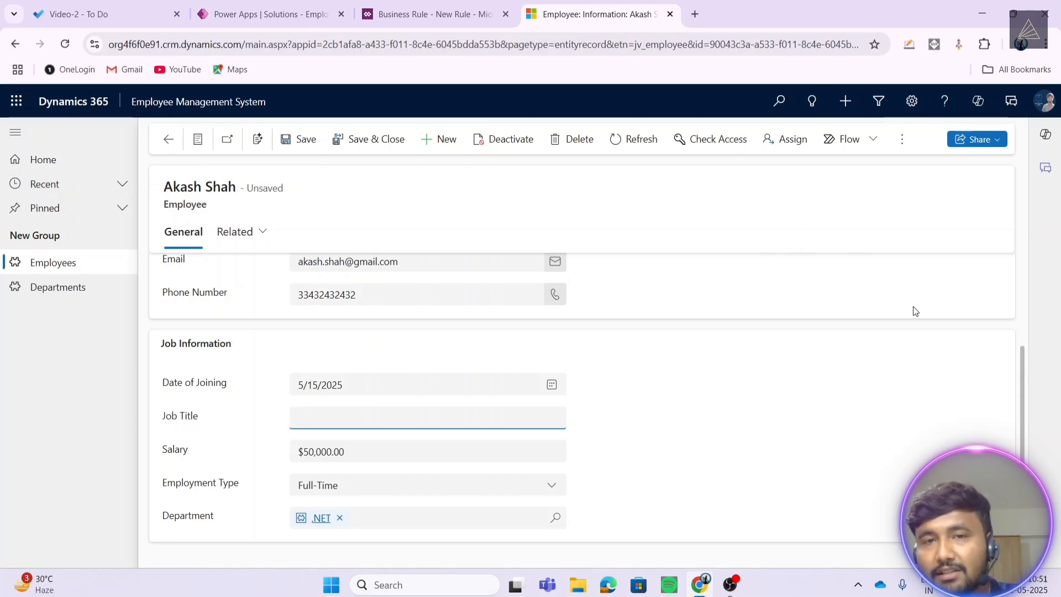
left_click(439, 15)
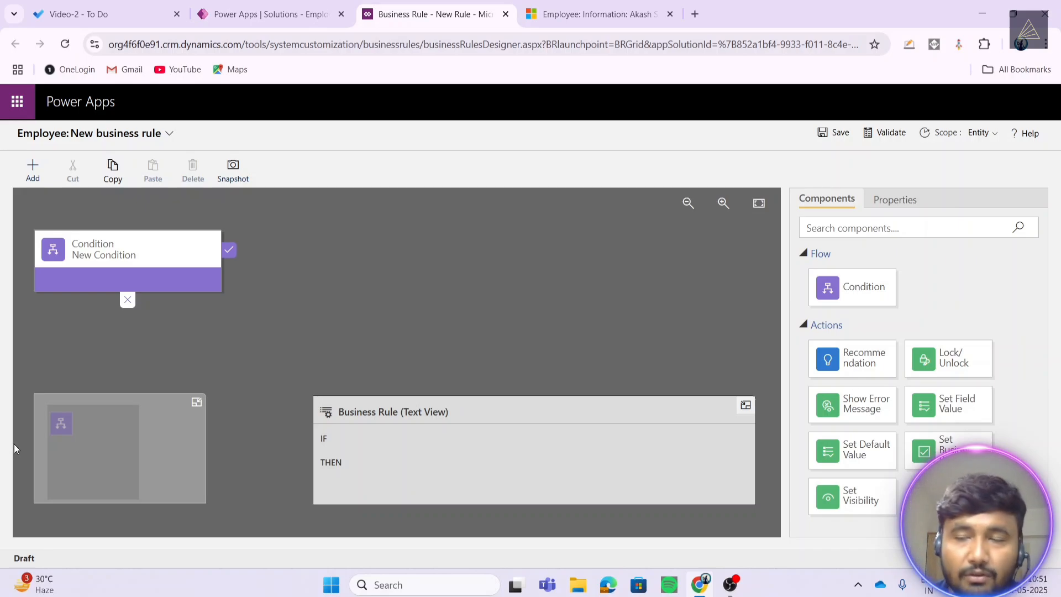
- Set the condition to Employment Type equals Contract and apply it
left_click(118, 254)
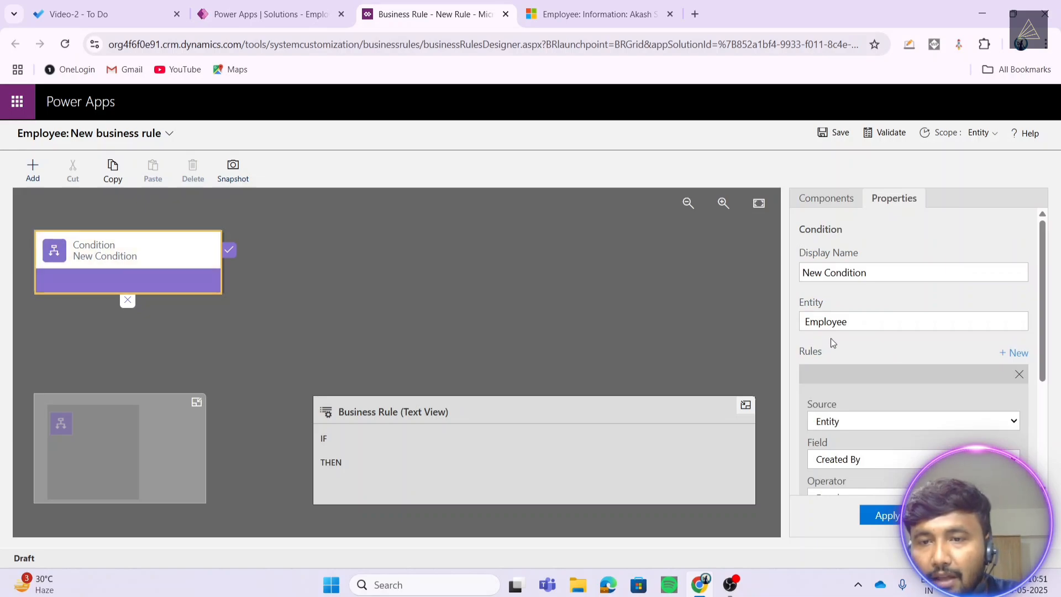
left_click_drag(861, 326, 795, 327)
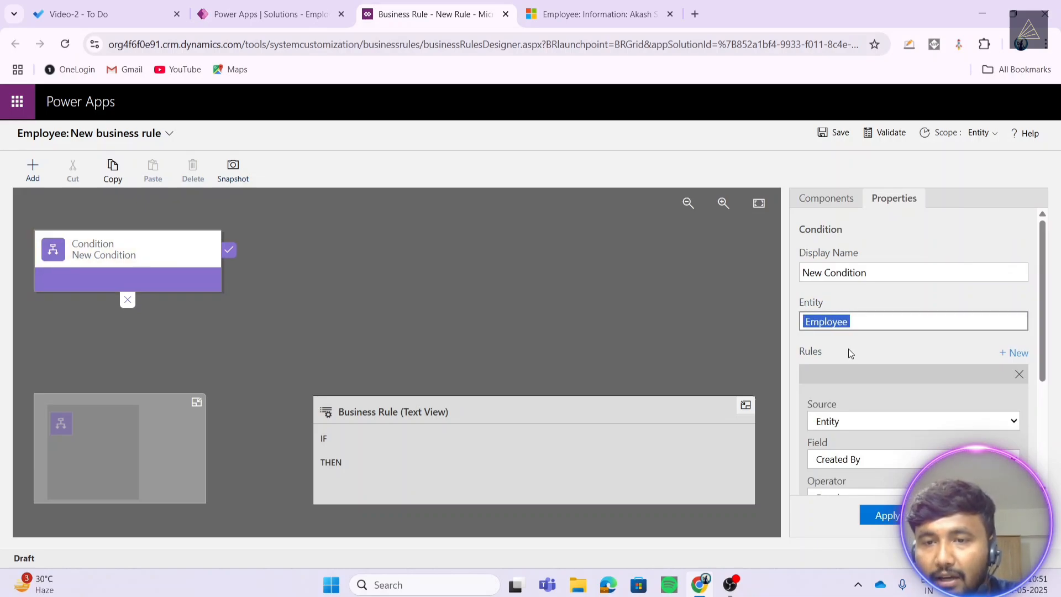
scroll(850, 350, "down", 3)
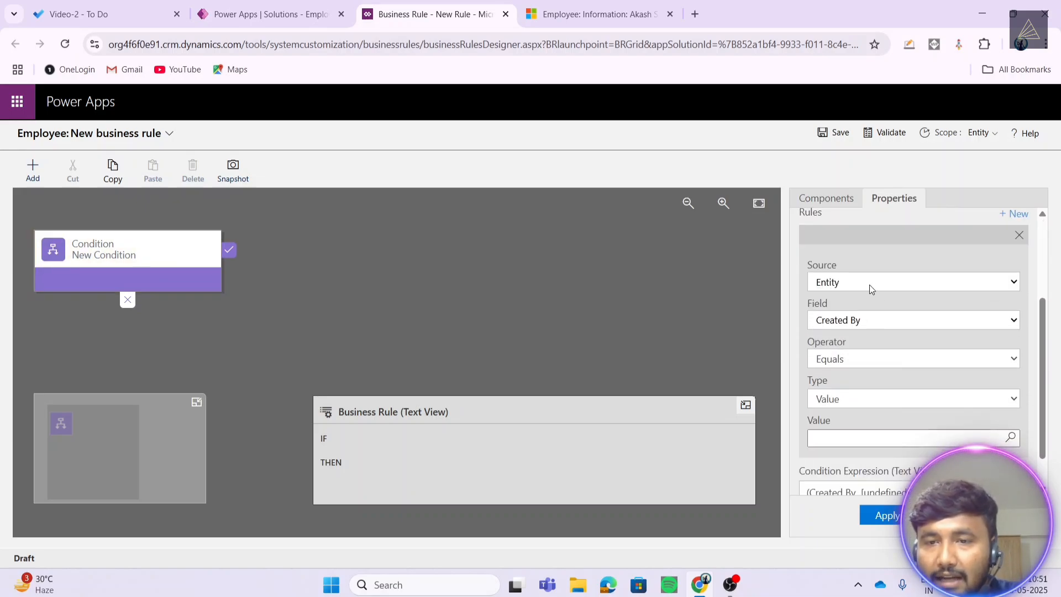
left_click(865, 322)
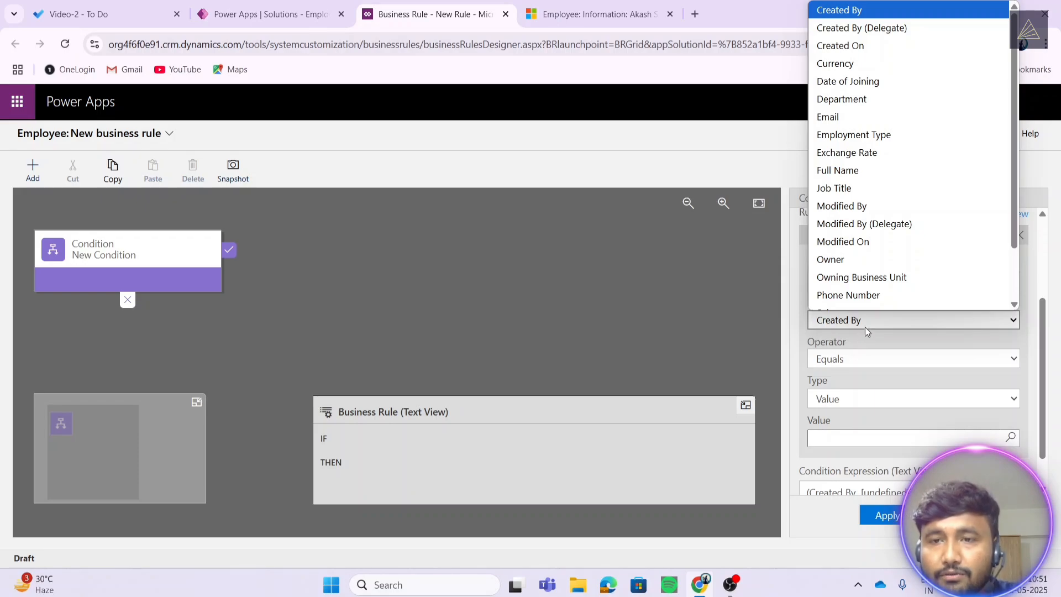
left_click(883, 126)
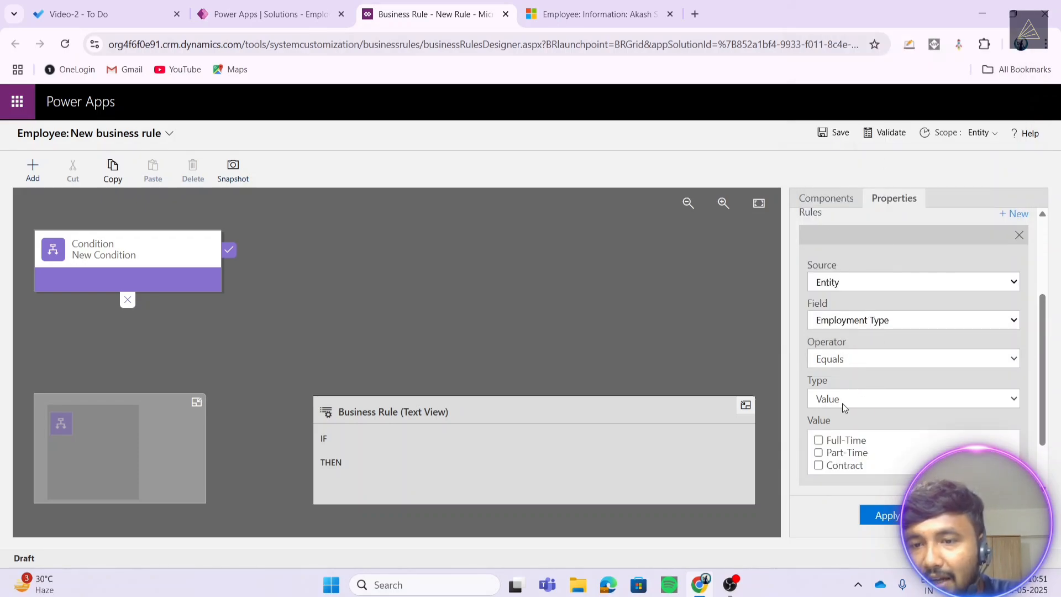
left_click(819, 465)
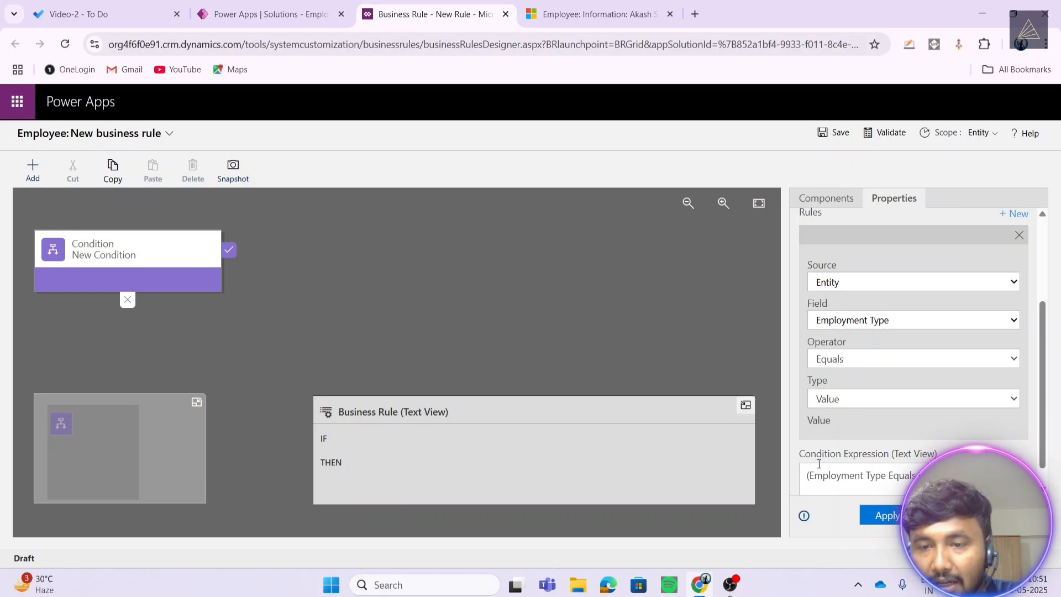
left_click(881, 515)
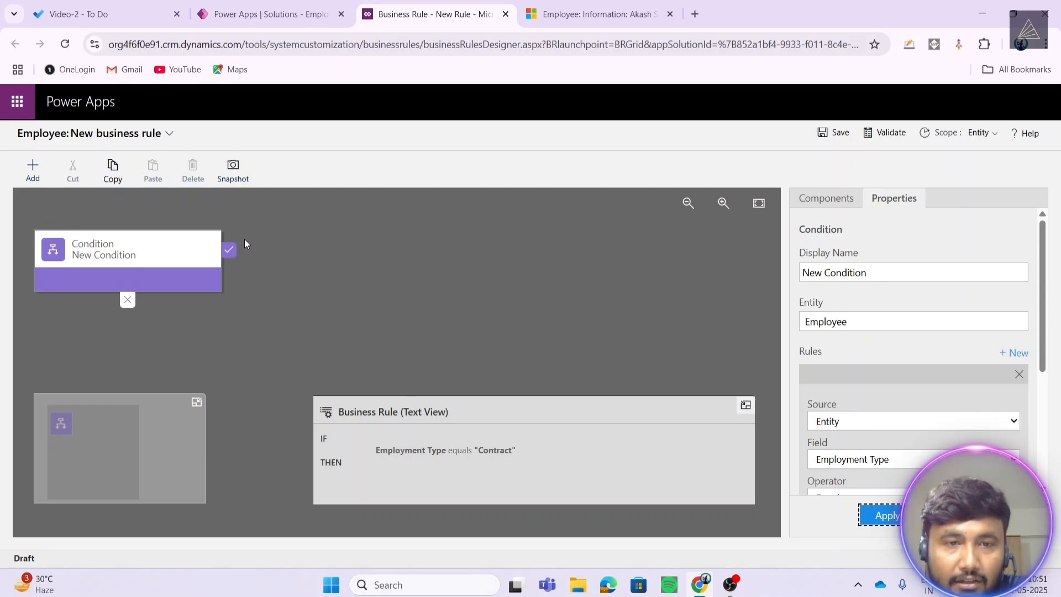
left_click(230, 250)
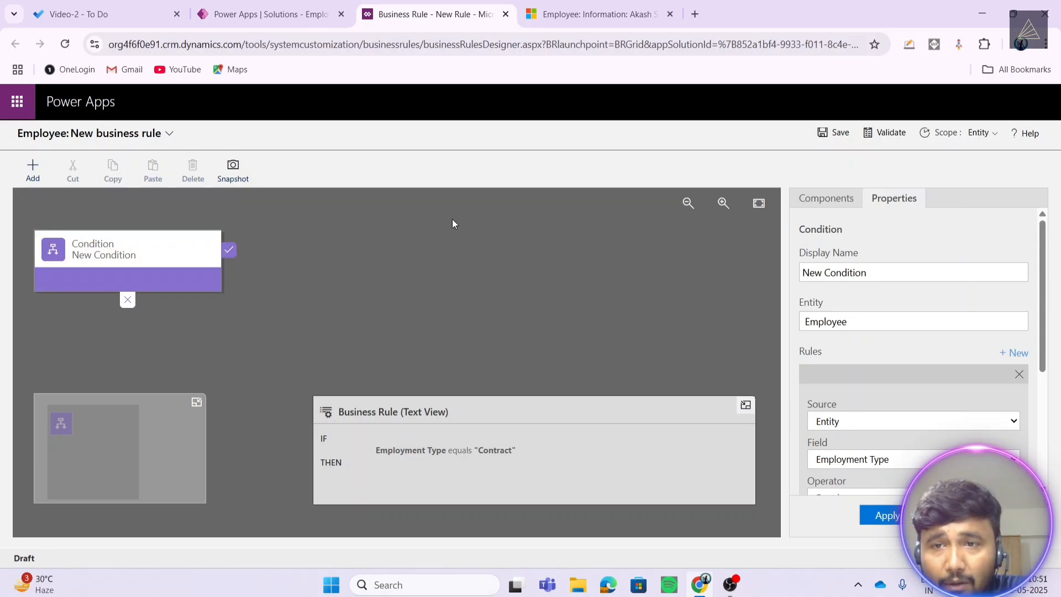
left_click(807, 204)
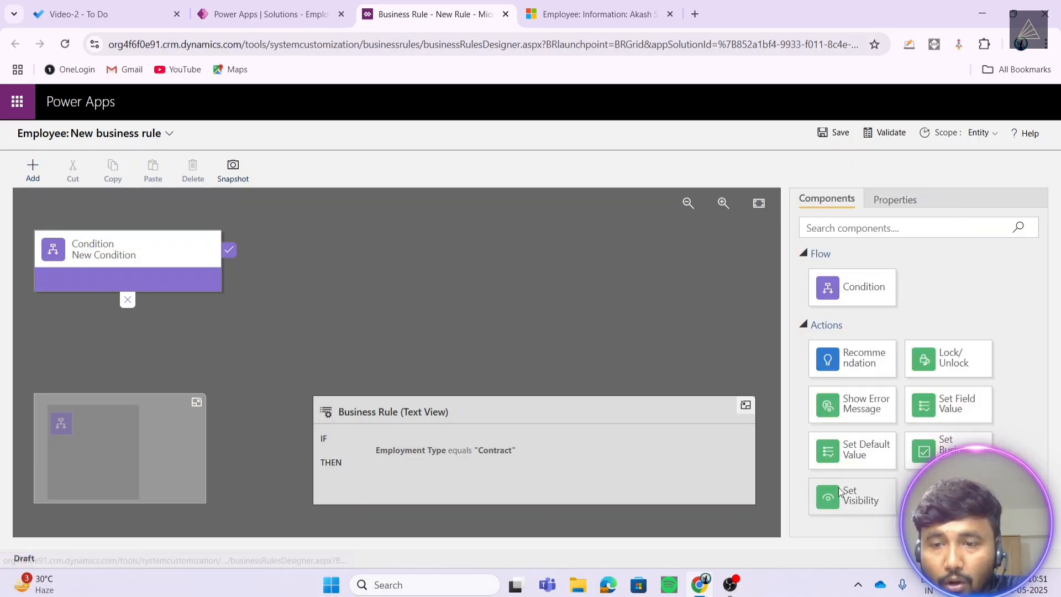
- Add a THEN Set Visibility action with field Salary and visibility No, and save the rule
left_click_drag(840, 493, 247, 274)
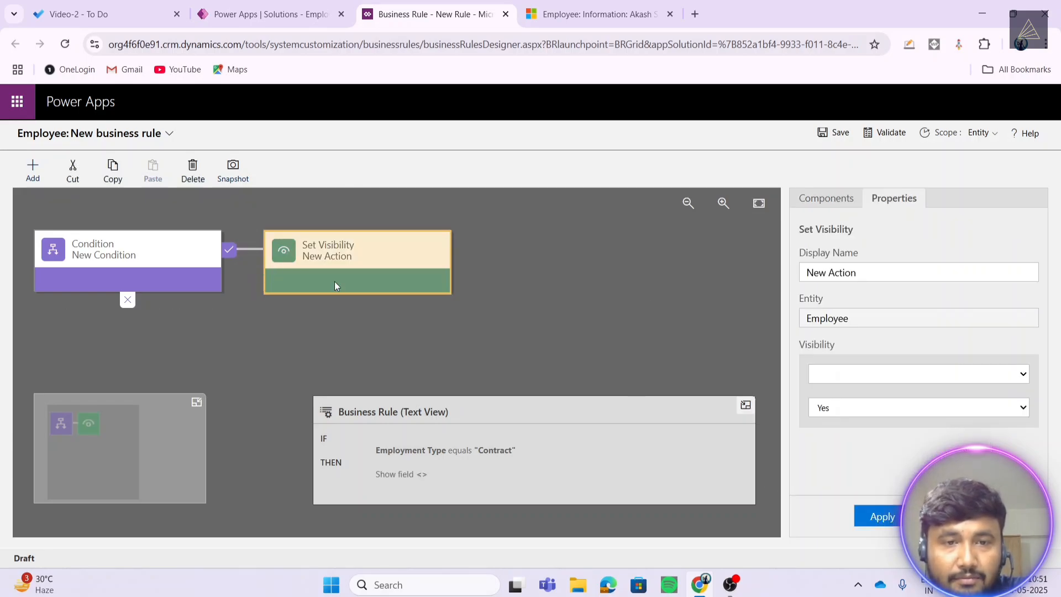
left_click(858, 375)
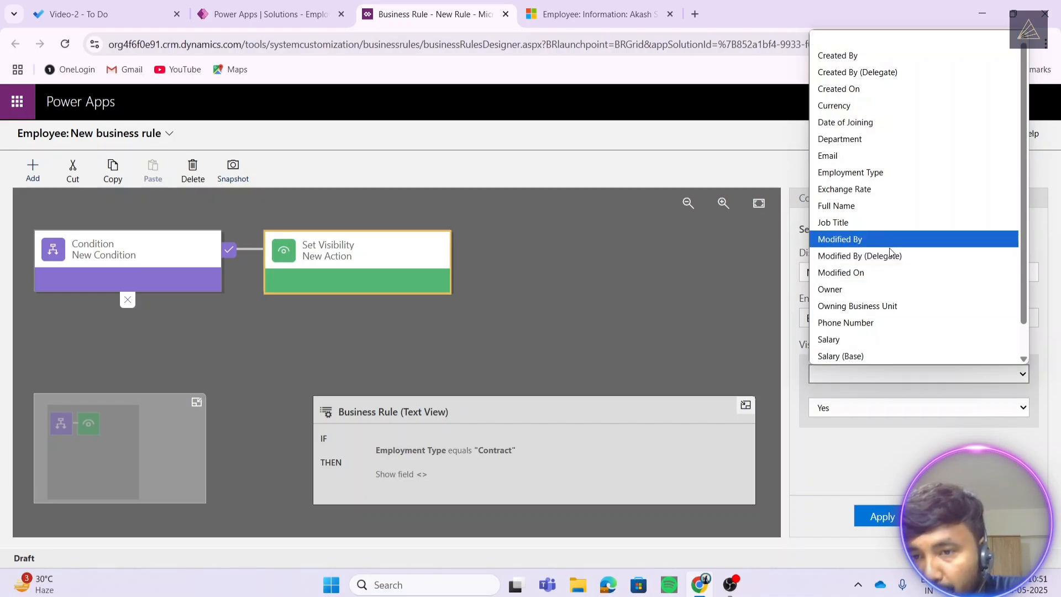
left_click(876, 339)
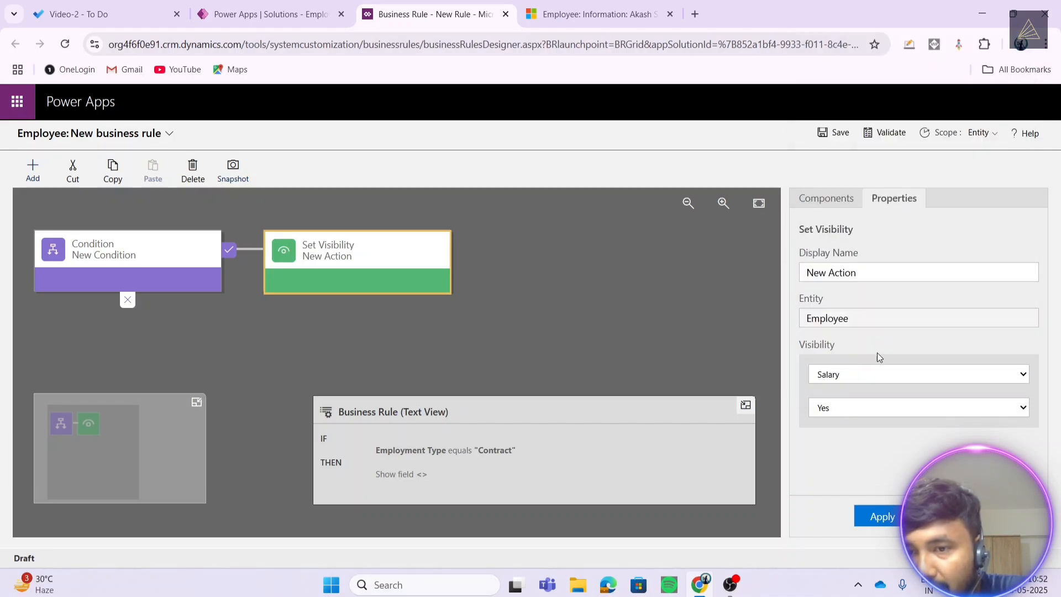
left_click(867, 409)
left_click(858, 443)
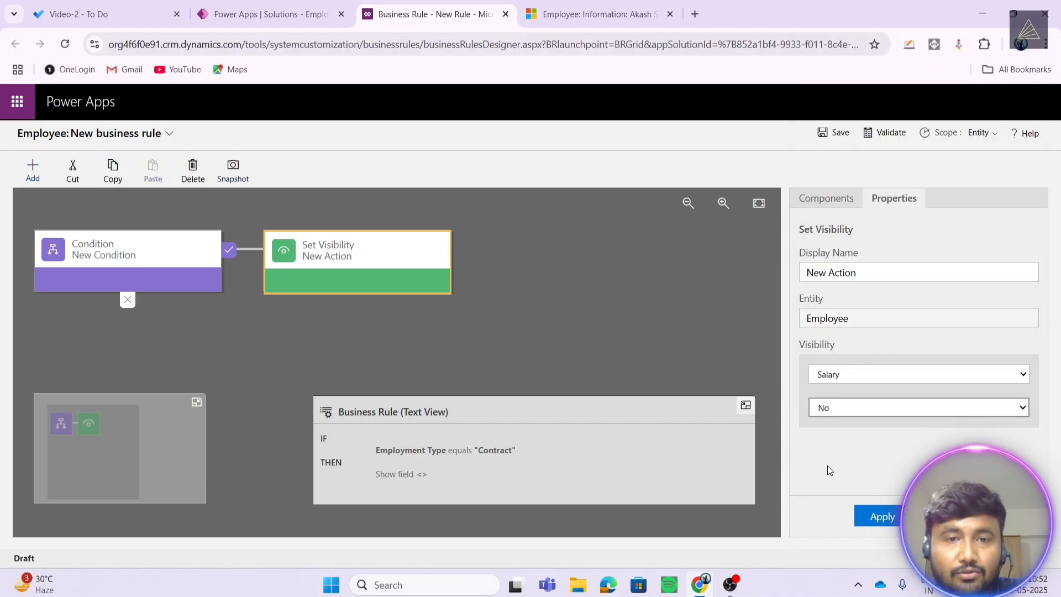
left_click(871, 520)
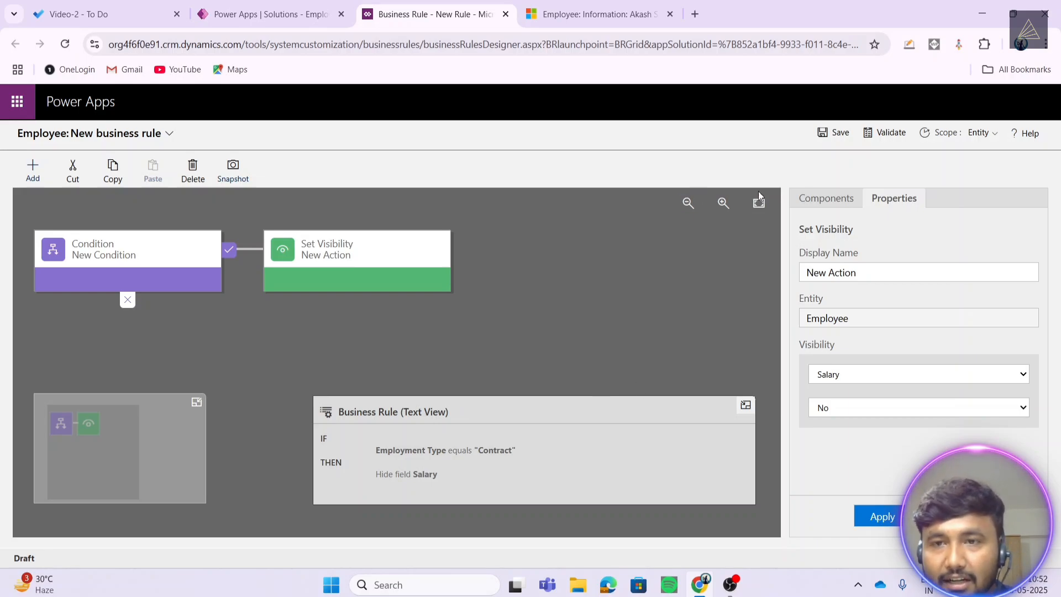
left_click(837, 133)
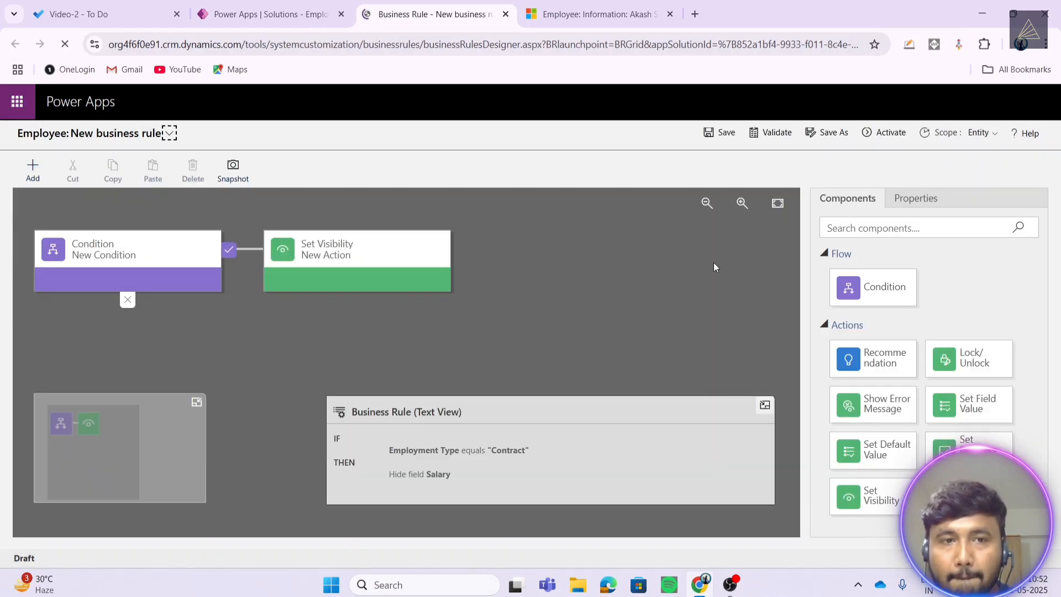
- Activate the Salary-hiding business rule and confirm the activation
left_click(881, 139)
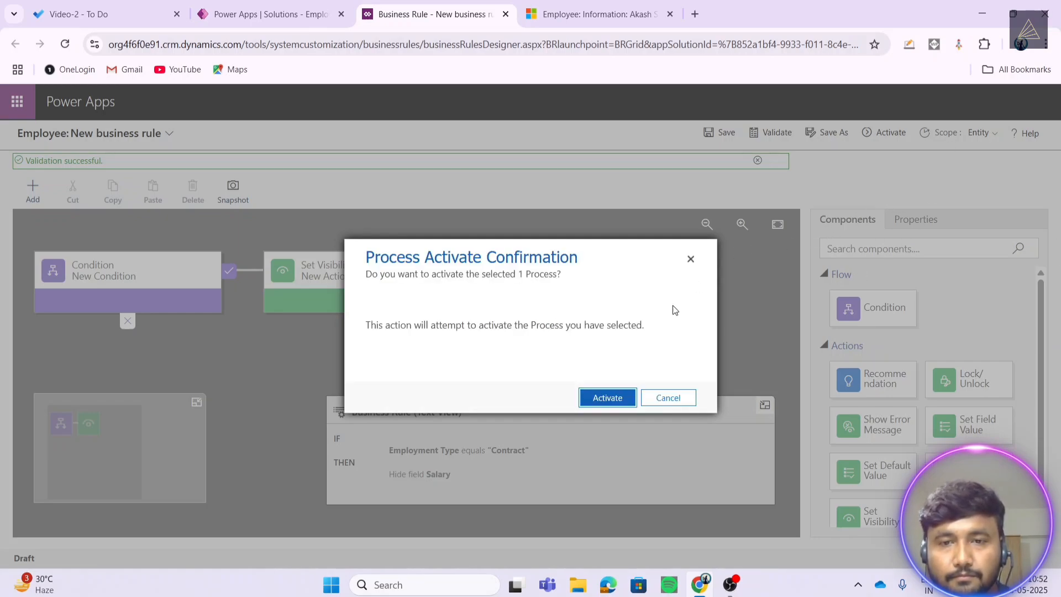
left_click(609, 398)
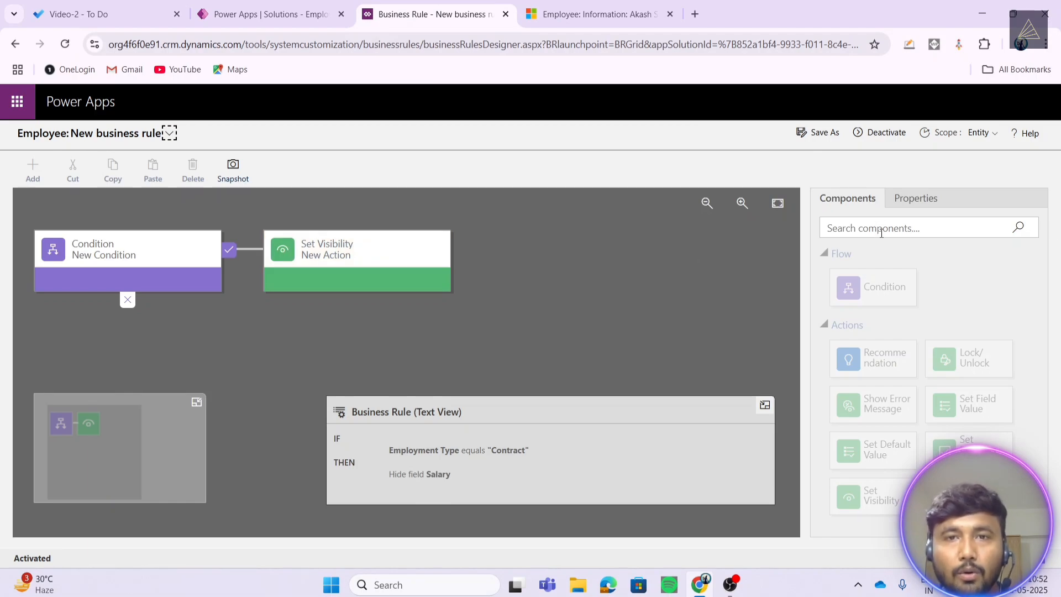
- Return to the Employees list, refresh it with F5, and start a new employee record
left_click(594, 14)
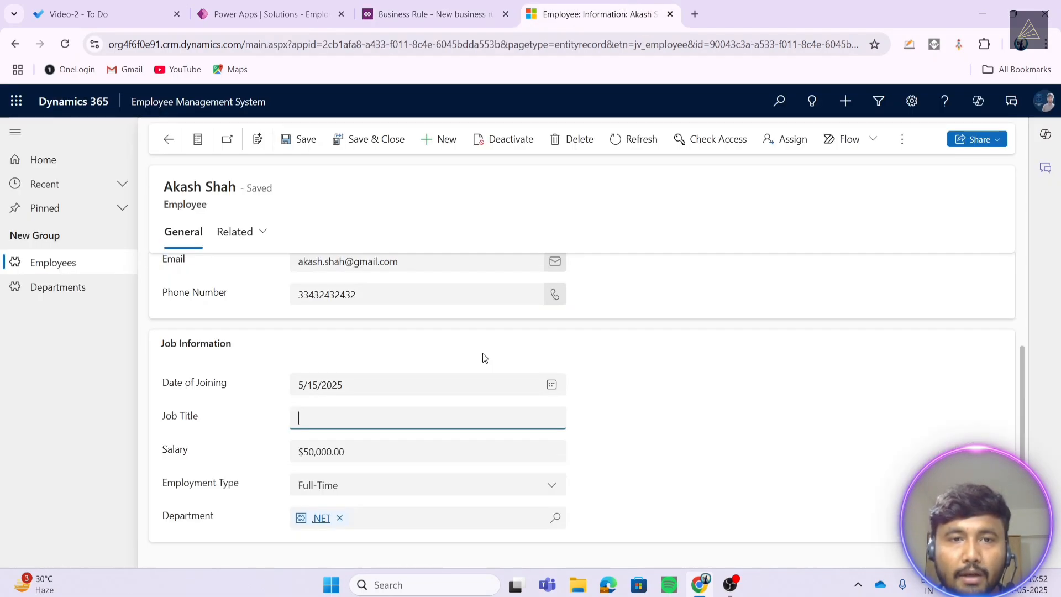
scroll(254, 286, "up", 3)
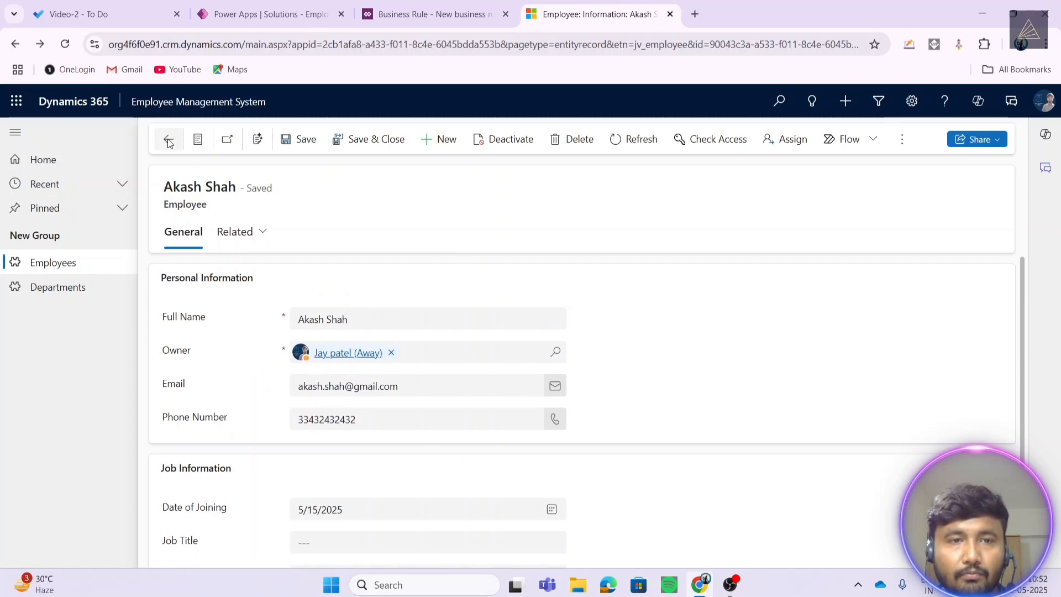
left_click(169, 138)
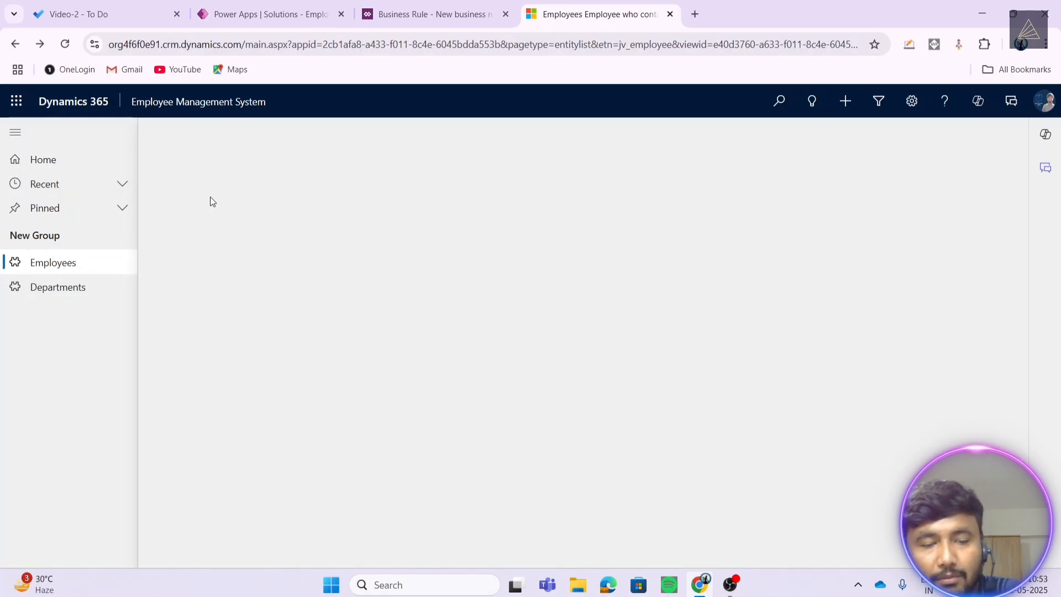
key("F5")
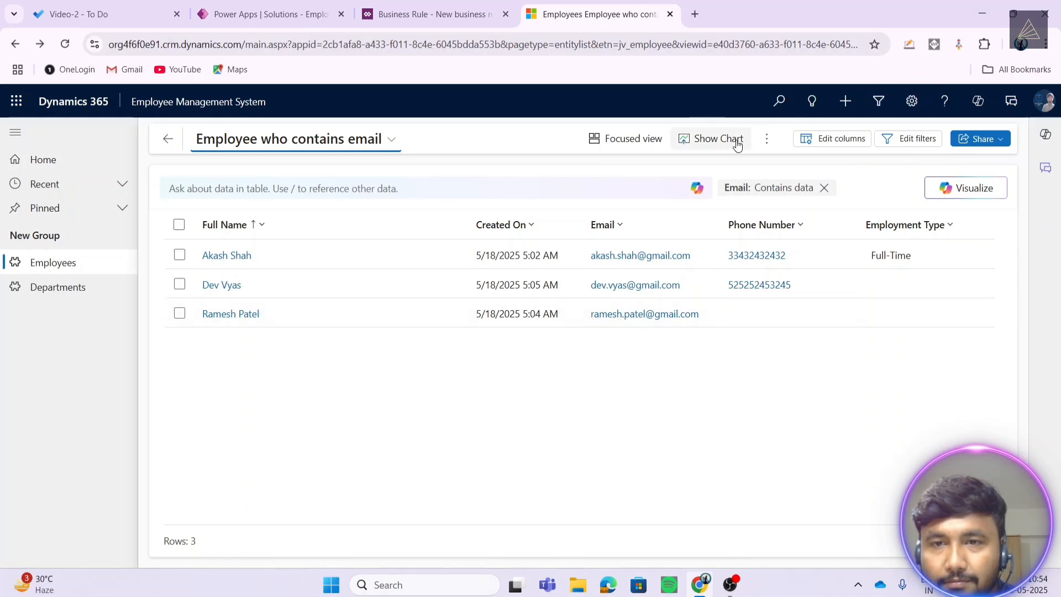
left_click(767, 138)
left_click(801, 167)
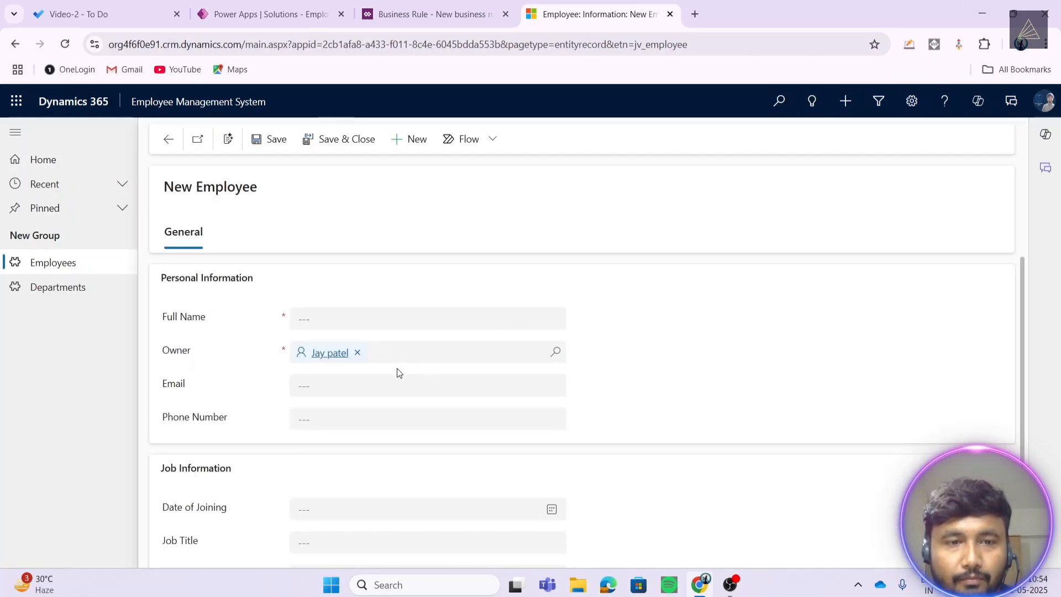
- On the new form, set Employment Type to Contract, then Part-Time, checking the Salary field
scroll(395, 369, "down", 2)
scroll(396, 363, "down", 1)
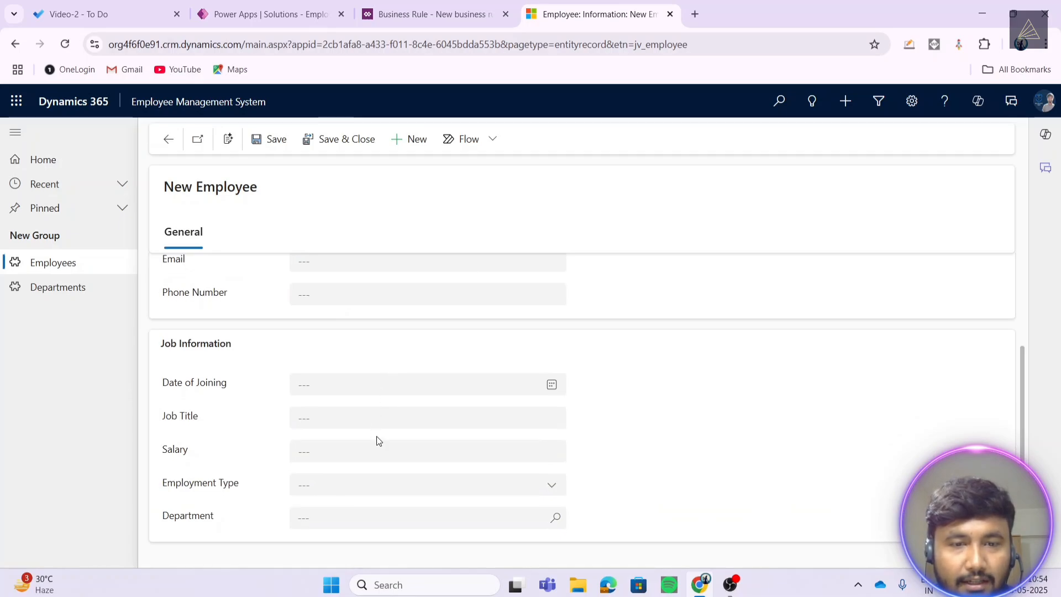
left_click(376, 493)
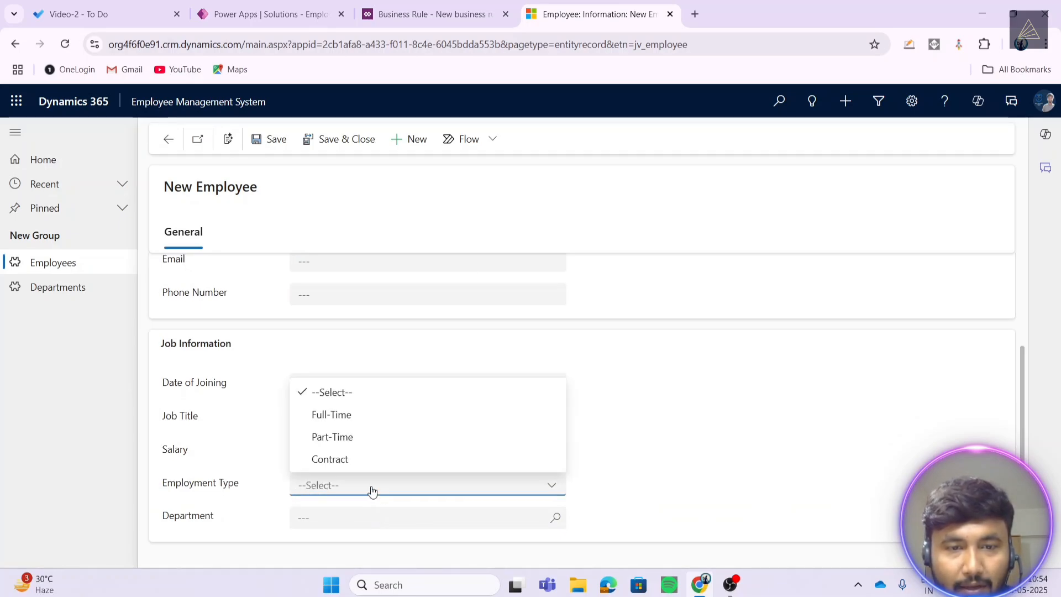
left_click(353, 459)
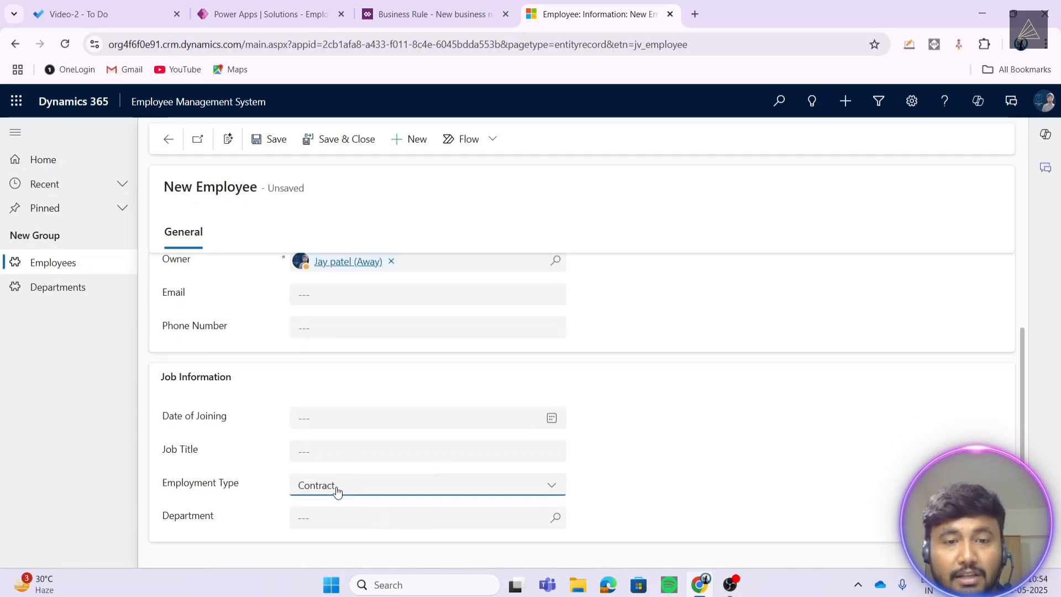
left_click(337, 492)
left_click(338, 437)
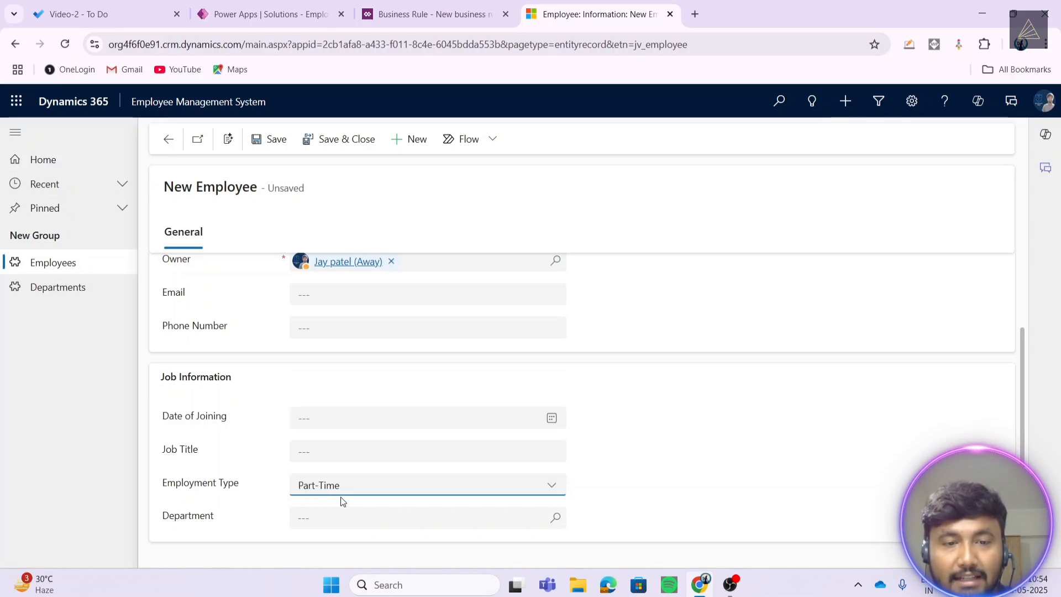
scroll(287, 474, "up", 1)
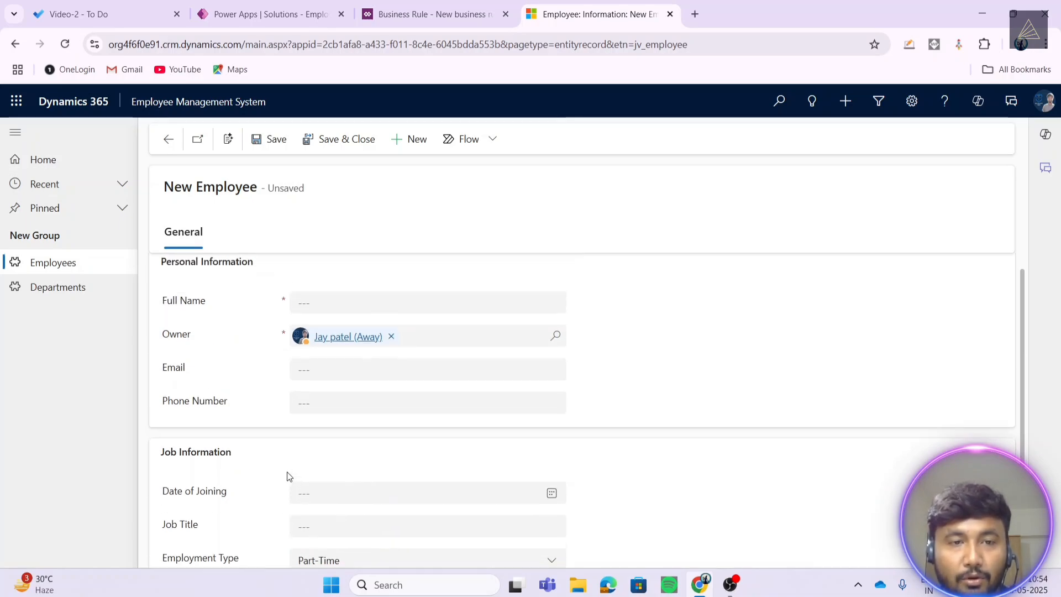
scroll(287, 473, "down", 1)
scroll(252, 477, "up", 1)
scroll(253, 477, "down", 1)
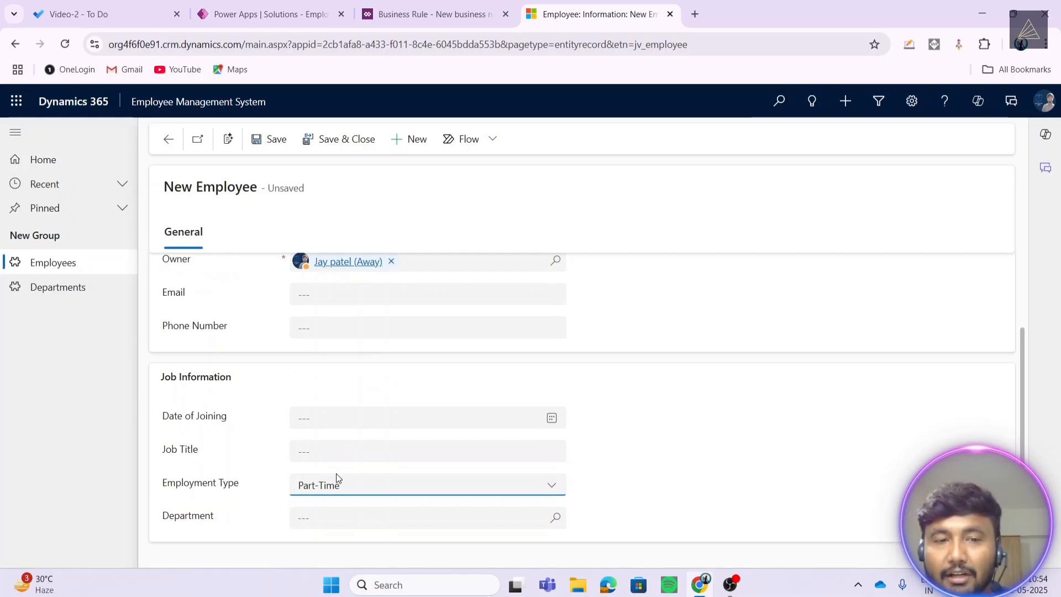
- Switch Employment Type through Full-Time, Part-Time and back to Full-Time, then leave the form
left_click(335, 495)
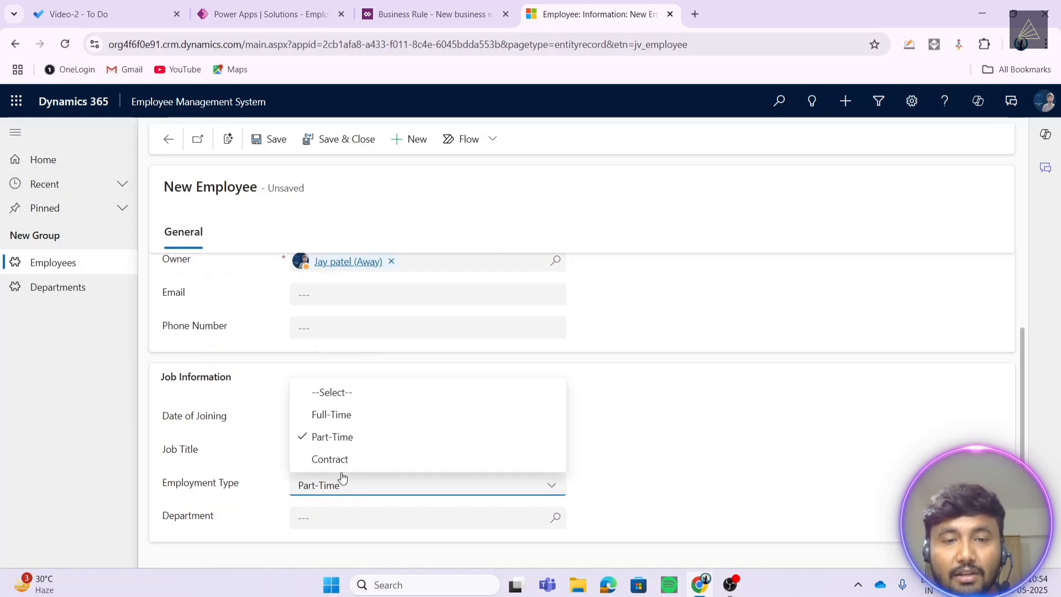
left_click(343, 420)
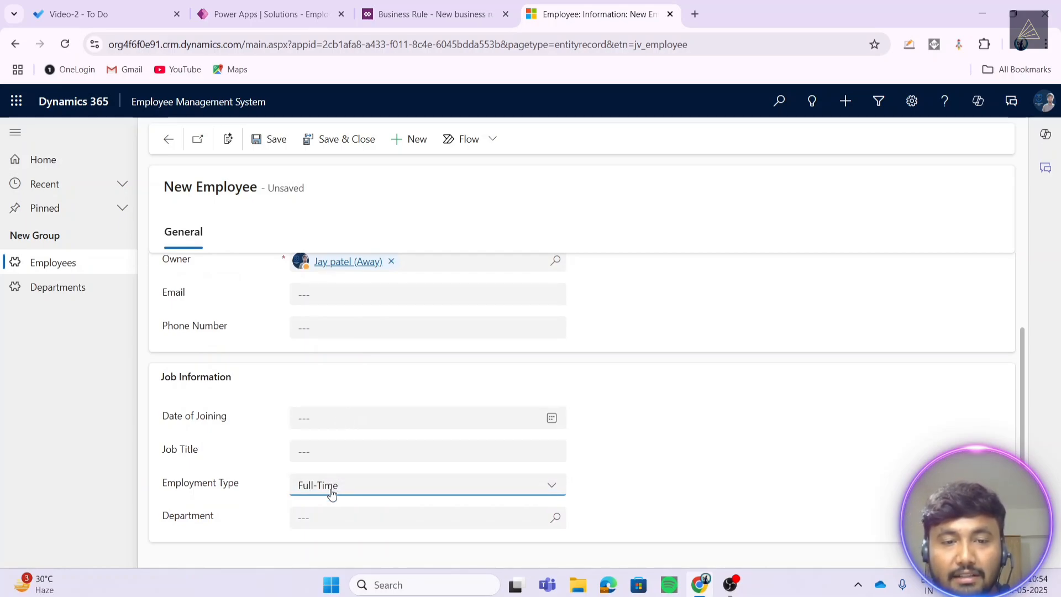
left_click(332, 494)
left_click(334, 436)
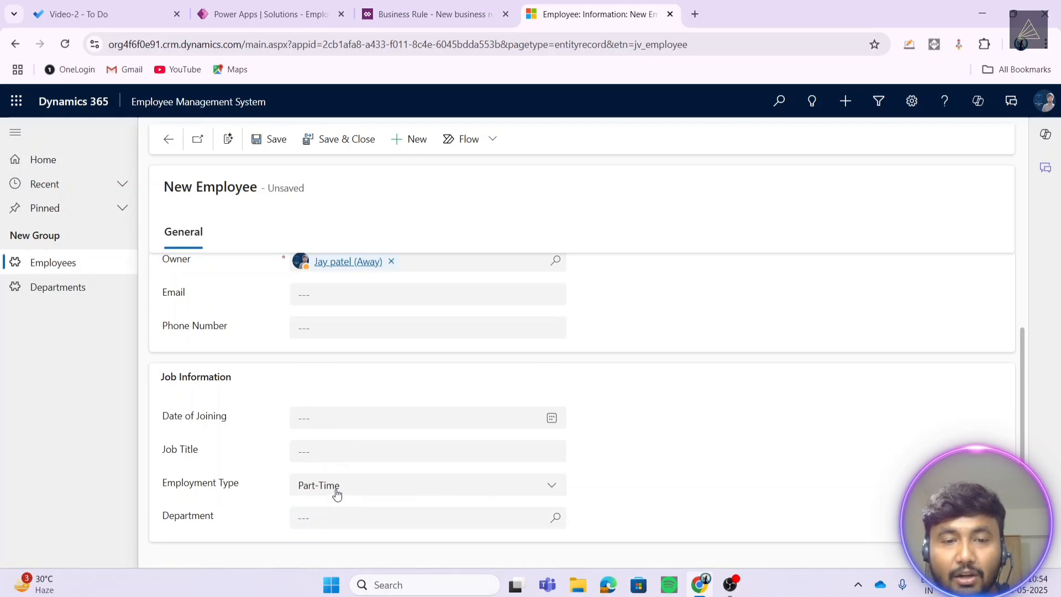
left_click(337, 494)
left_click(334, 436)
left_click(339, 490)
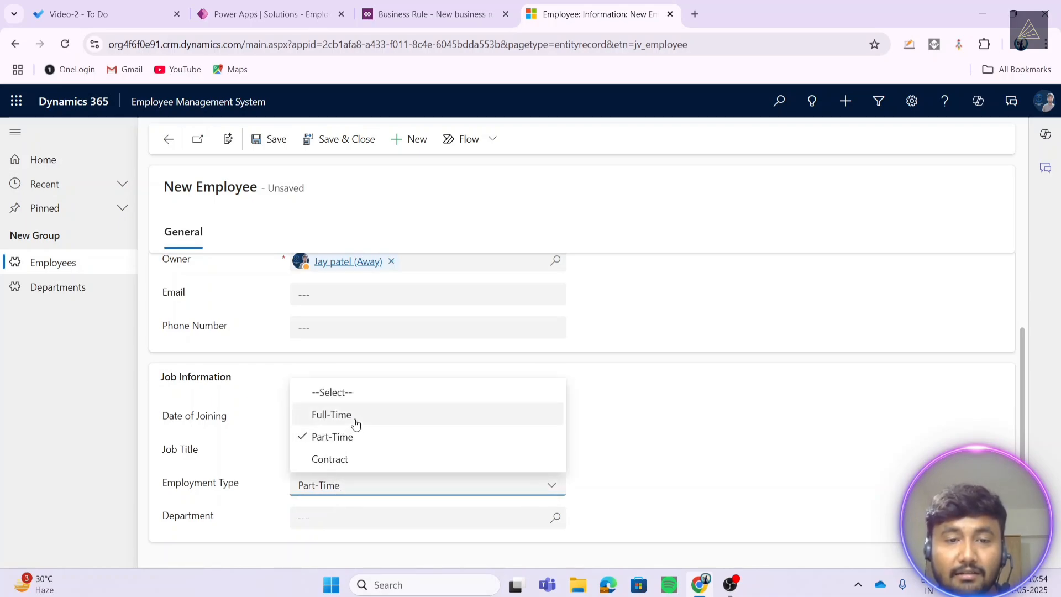
left_click(356, 424)
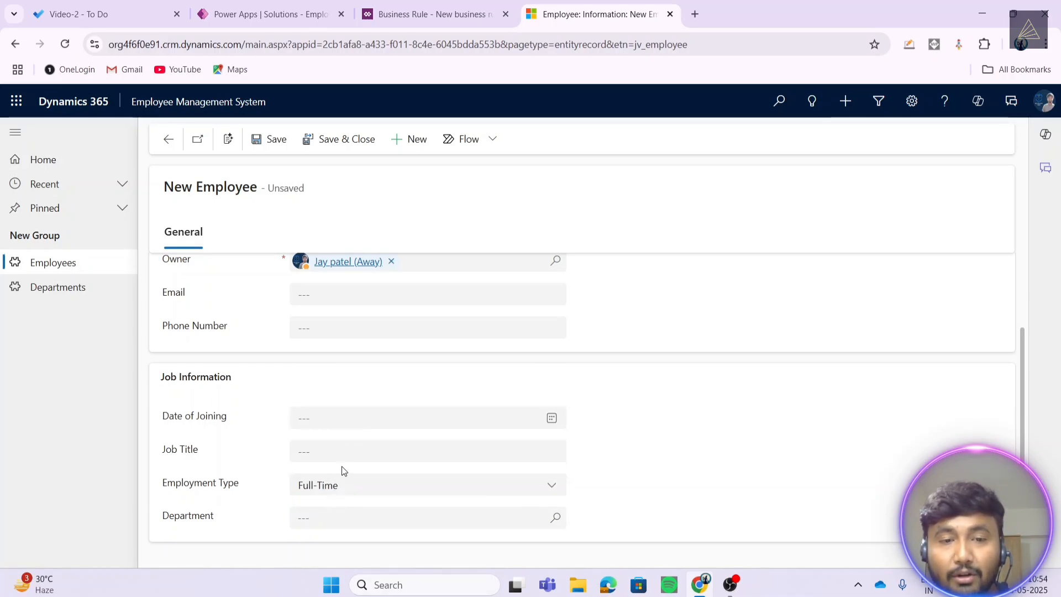
left_click(172, 143)
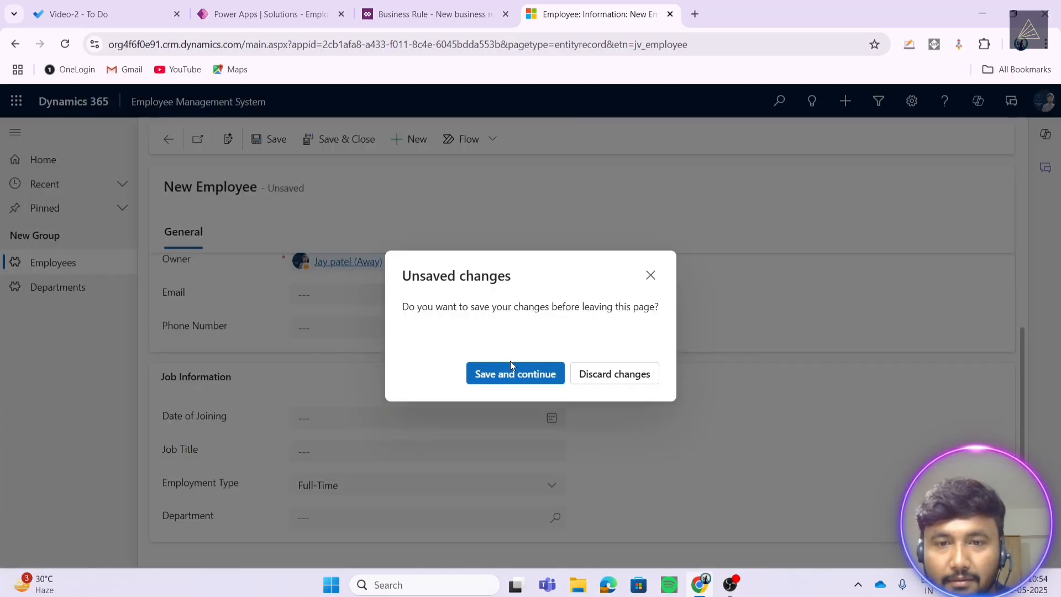
- Discard the unsaved changes and start another new employee record, highlighting the Salary label
left_click(593, 372)
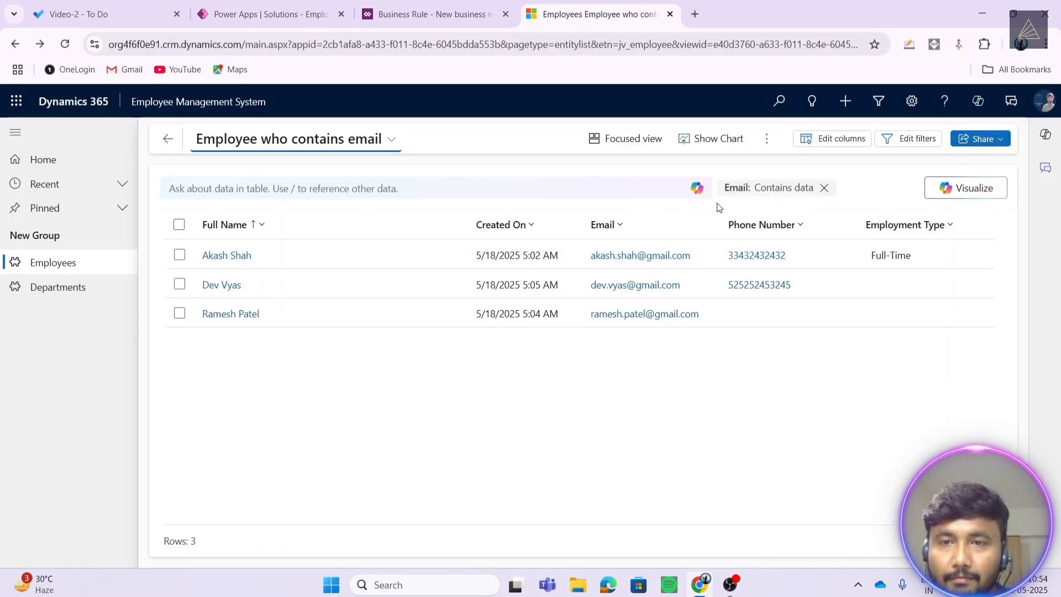
left_click(766, 138)
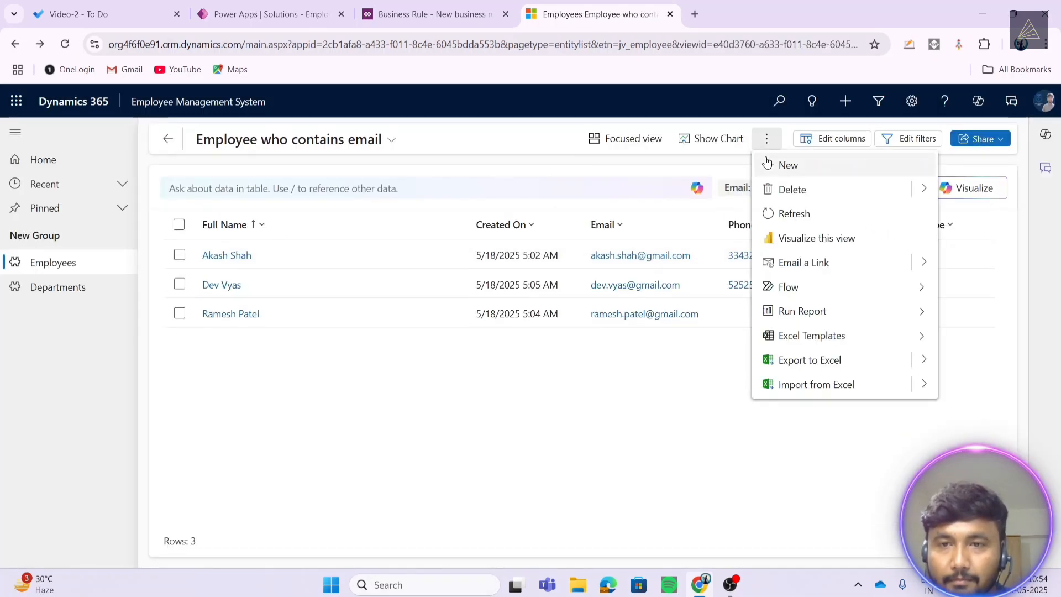
left_click(799, 166)
scroll(466, 391, "down", 2)
scroll(466, 391, "down", 1)
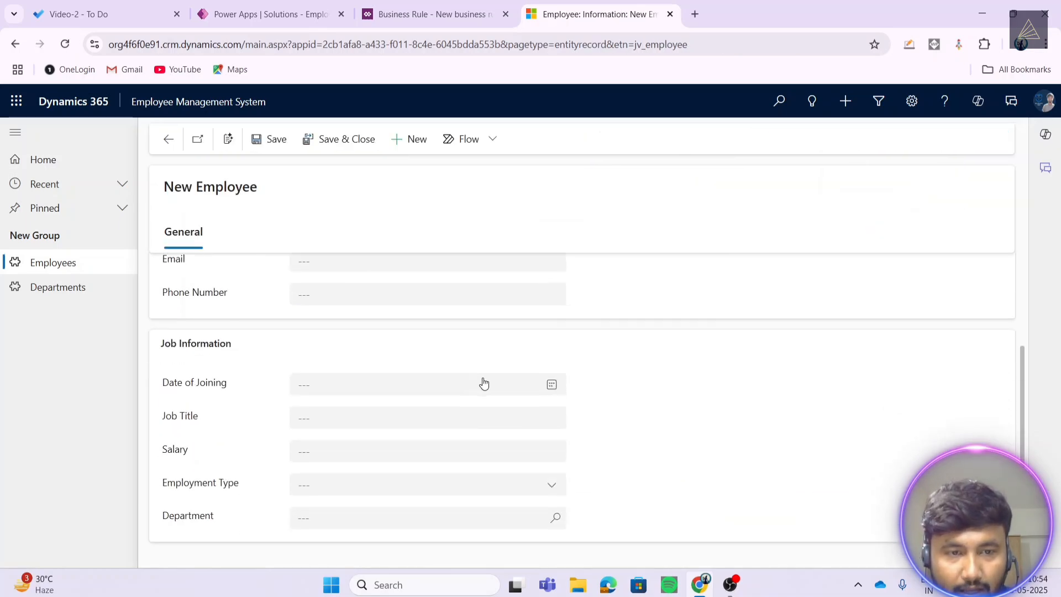
left_click_drag(159, 454, 203, 456)
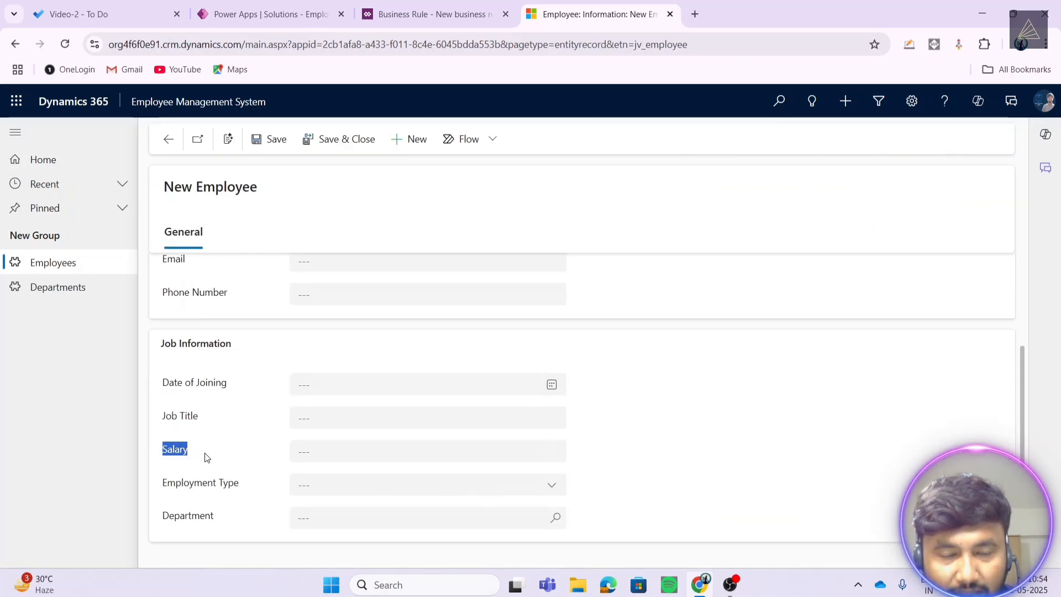
- Cycle Employment Type through Full-Time, Part-Time and Contract to hide Salary, ending on Full-Time
left_click(346, 490)
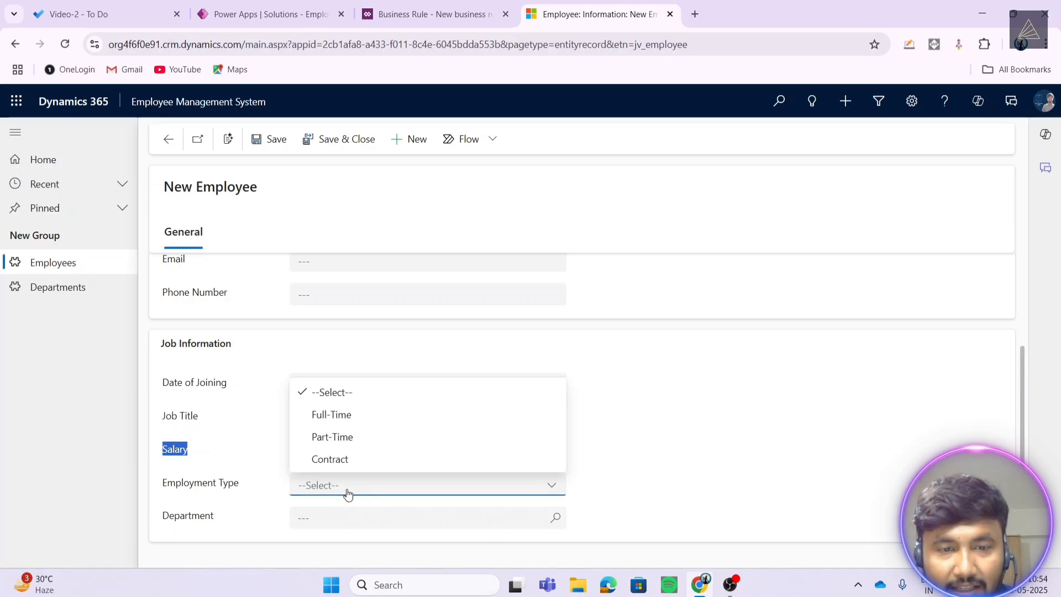
left_click(346, 420)
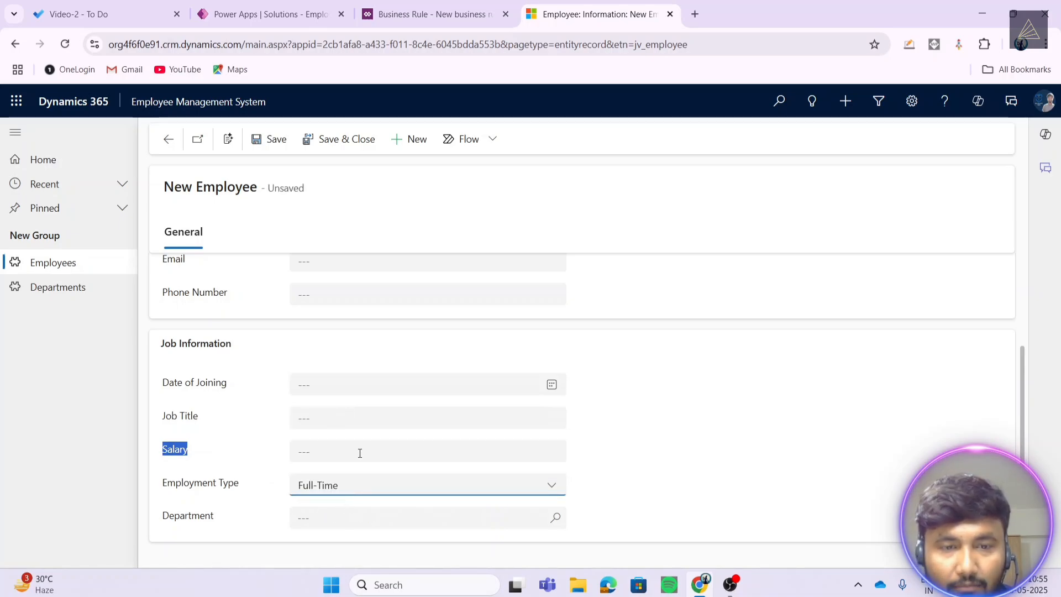
left_click(411, 494)
left_click(384, 437)
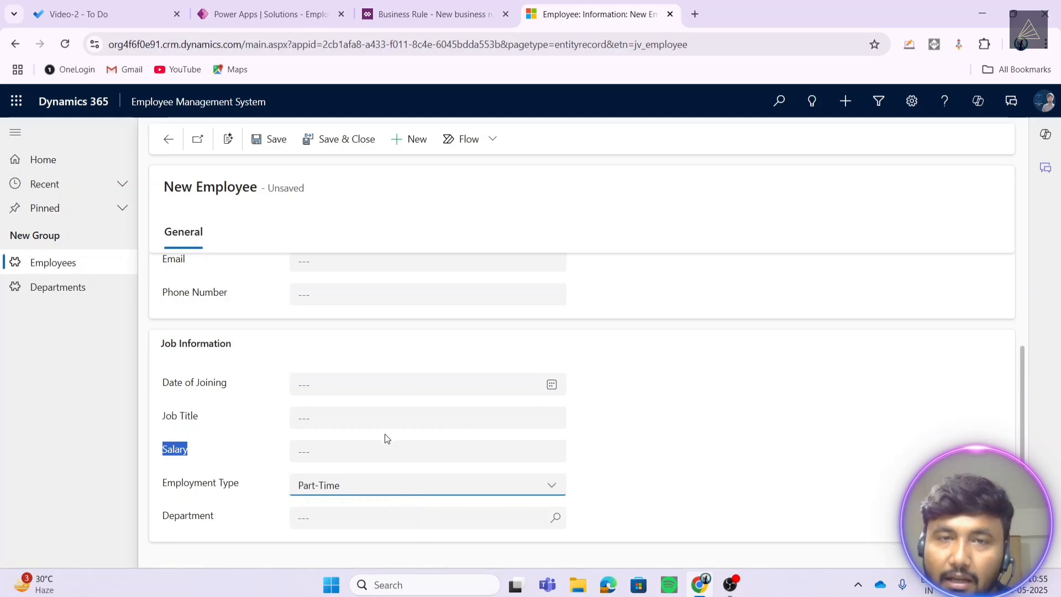
left_click(329, 487)
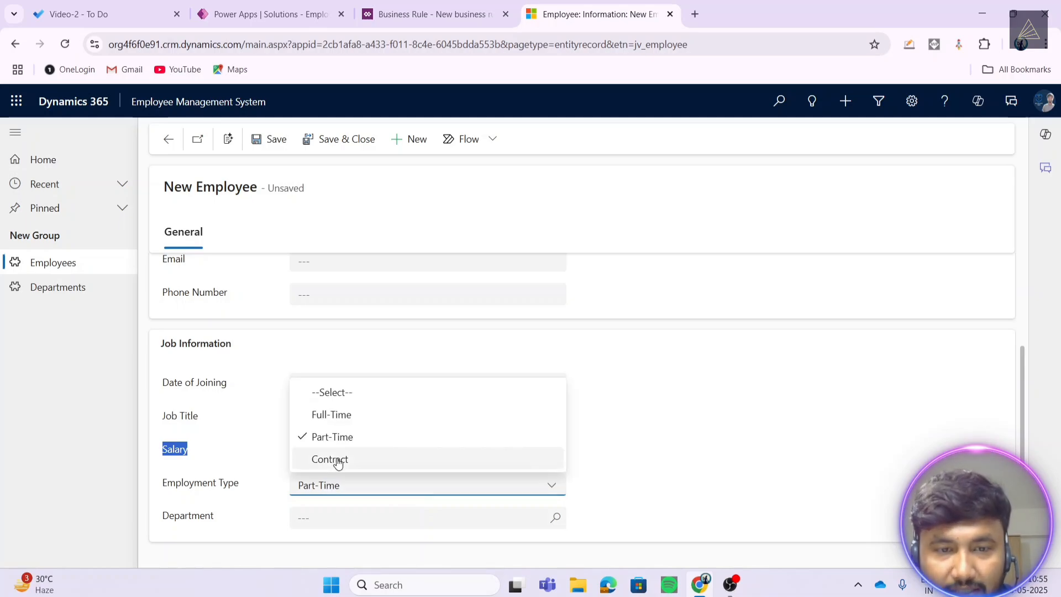
left_click(334, 460)
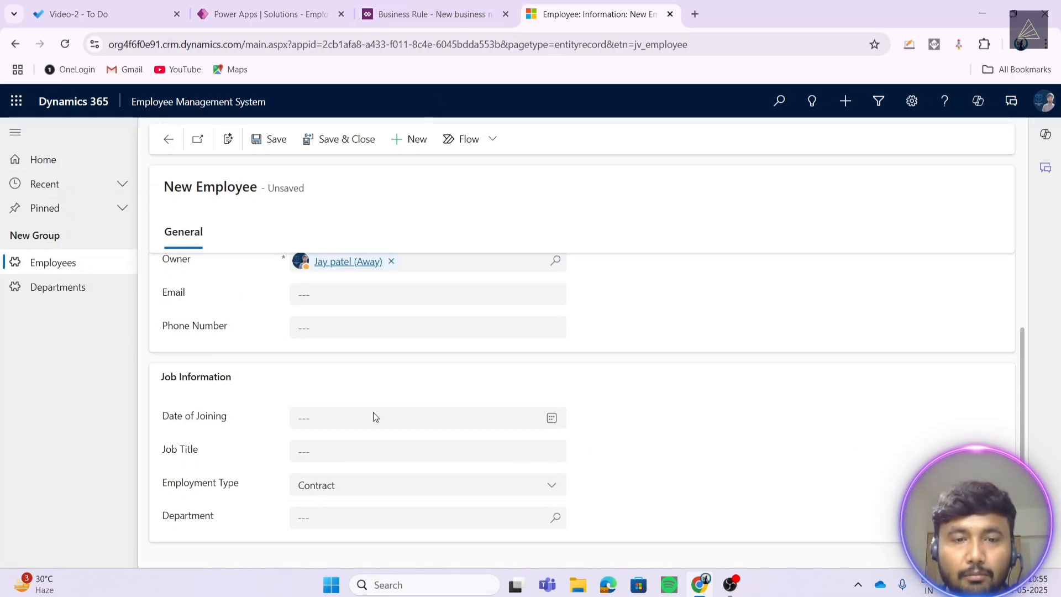
left_click(358, 487)
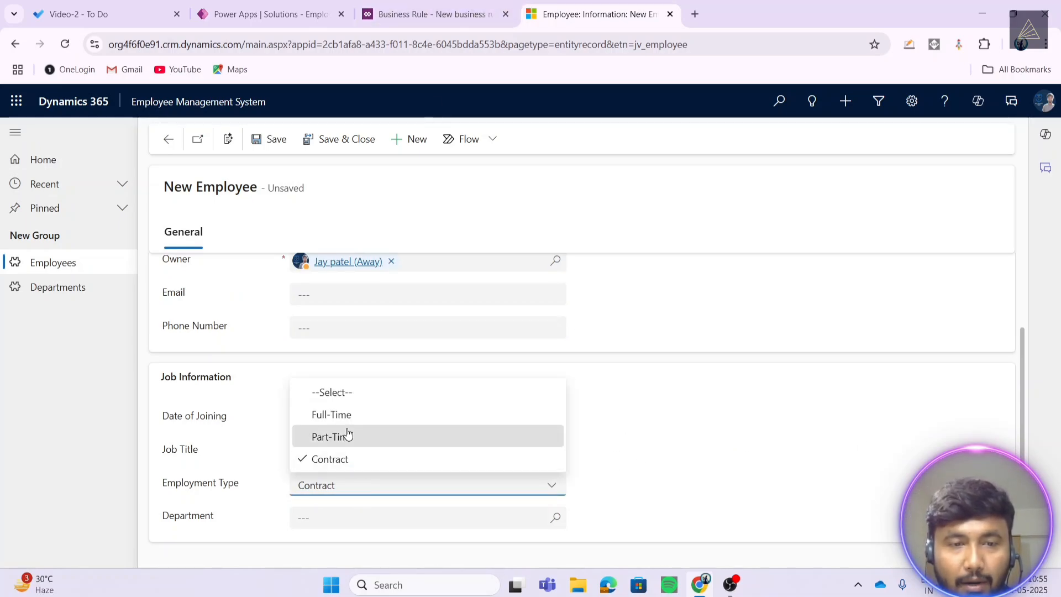
left_click(347, 435)
left_click(331, 485)
left_click(345, 415)
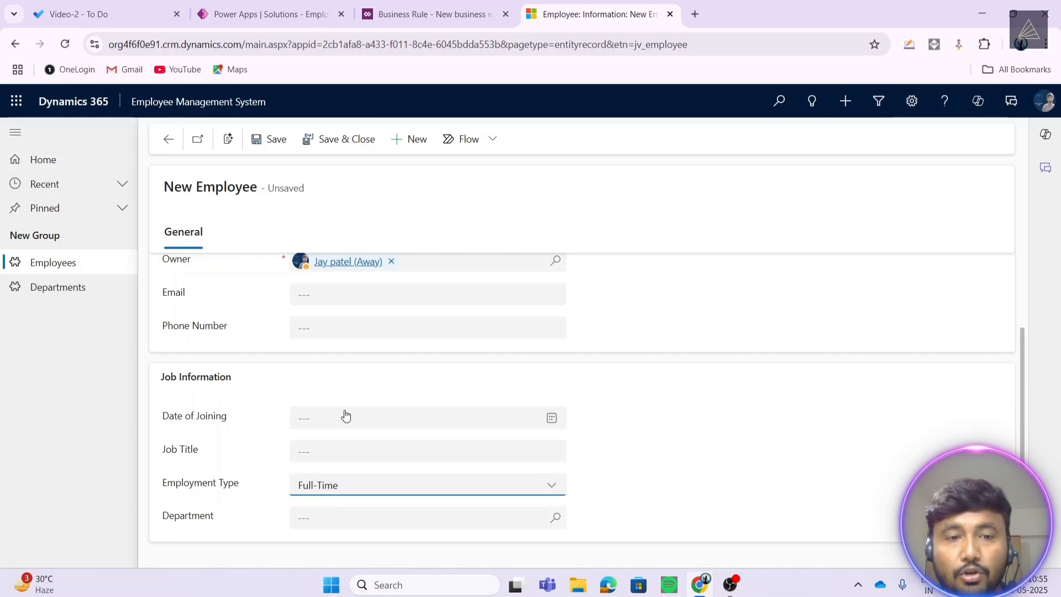
left_click(467, 5)
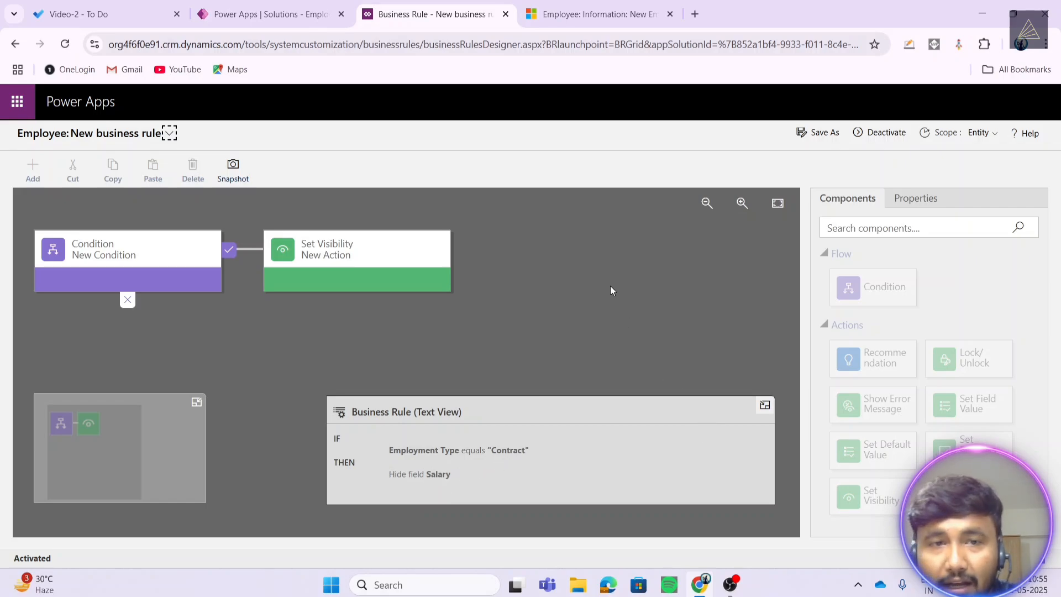
- Deactivate the Employment Type rule and confirm, returning it to Draft
left_click(872, 139)
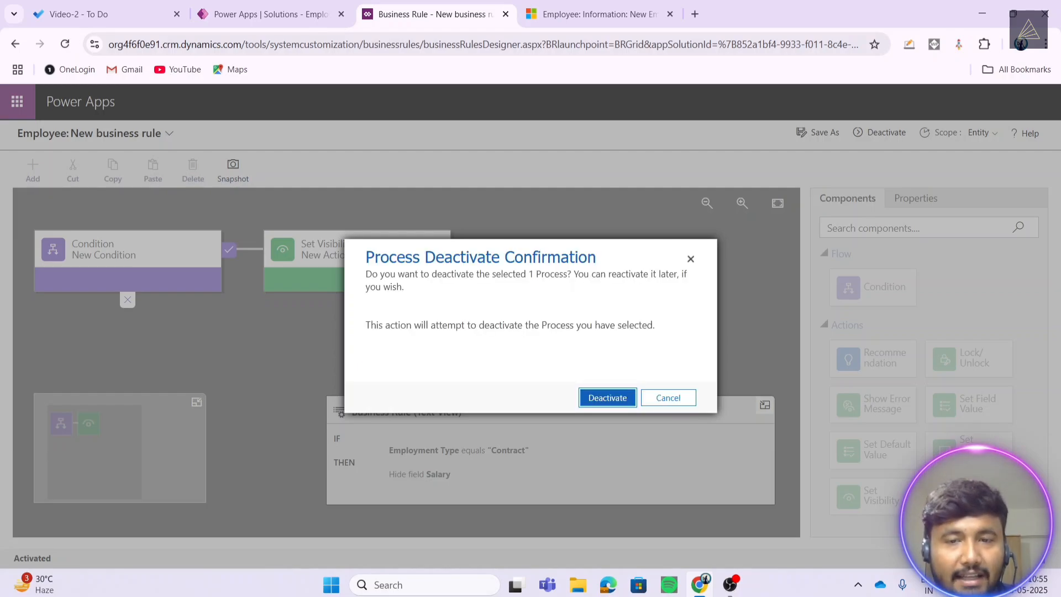
left_click(608, 399)
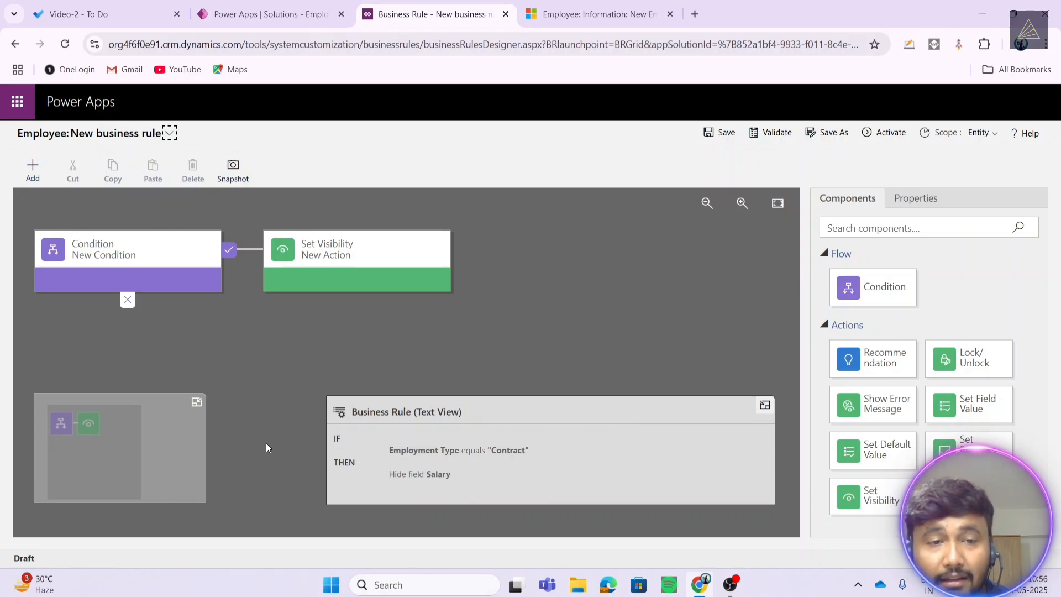
- Add an ELSE Set Visibility action that shows Salary, and save the rule
left_click(845, 199)
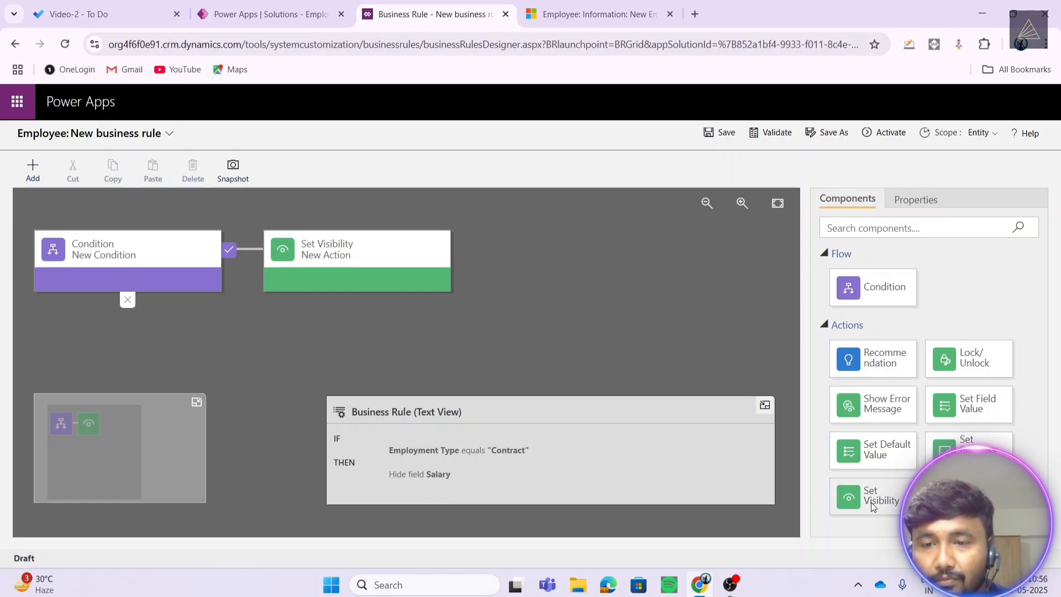
left_click_drag(883, 501, 122, 323)
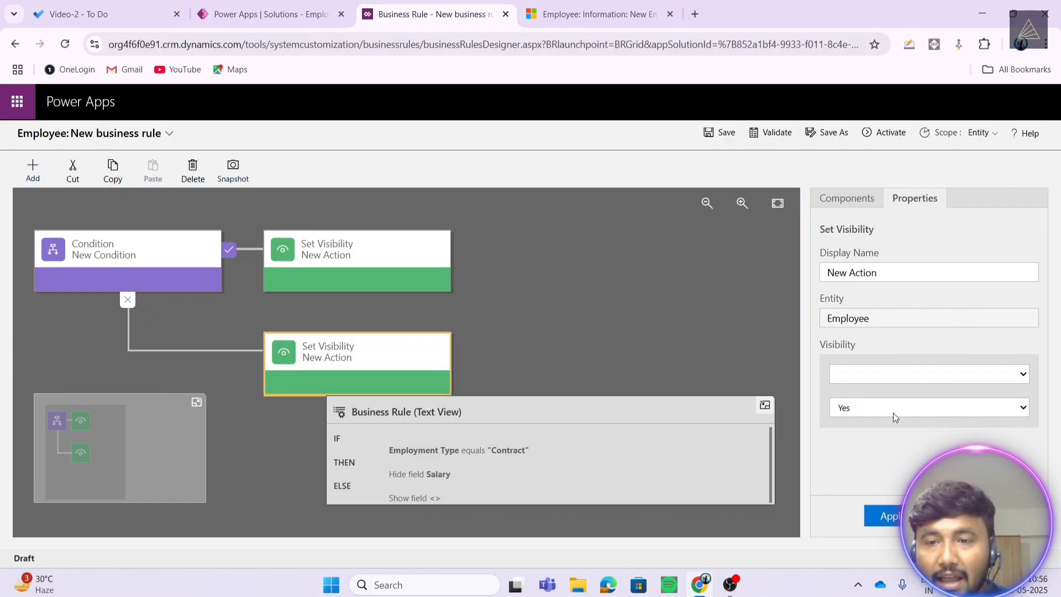
left_click(884, 372)
scroll(879, 342, "down", 1)
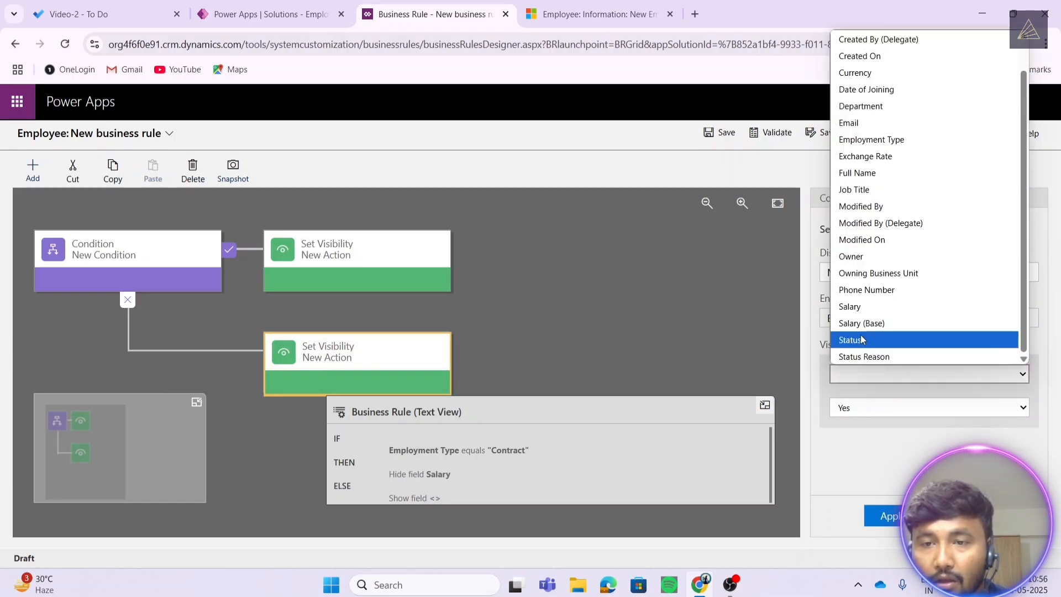
left_click(865, 308)
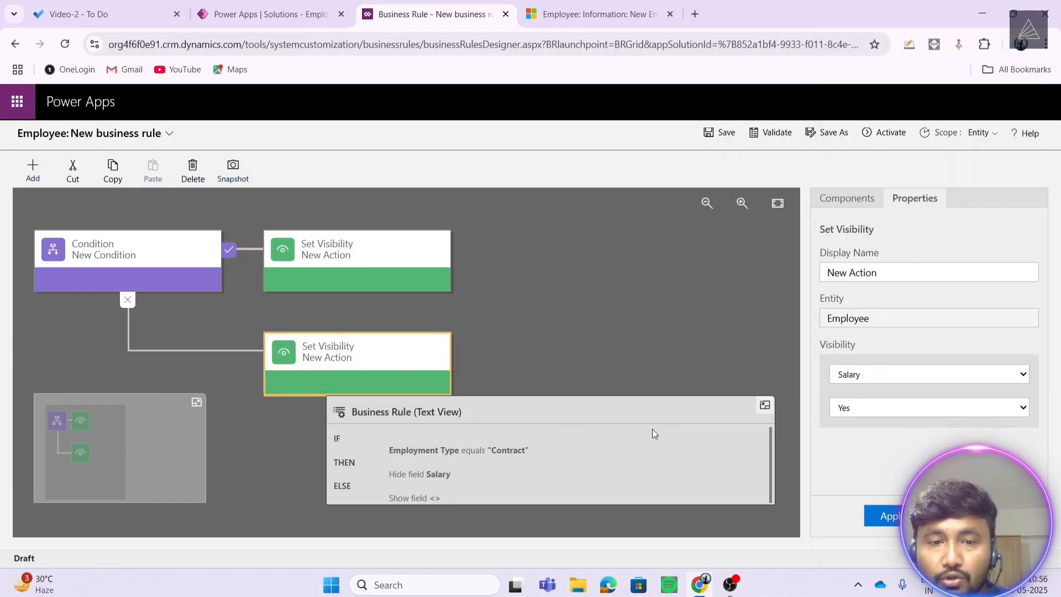
left_click(881, 517)
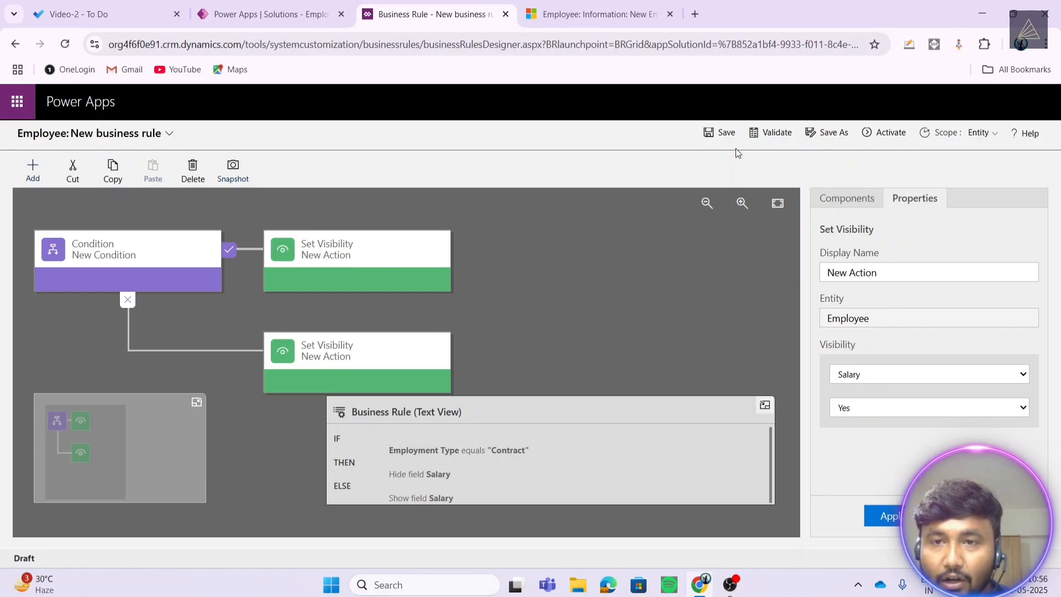
left_click(715, 138)
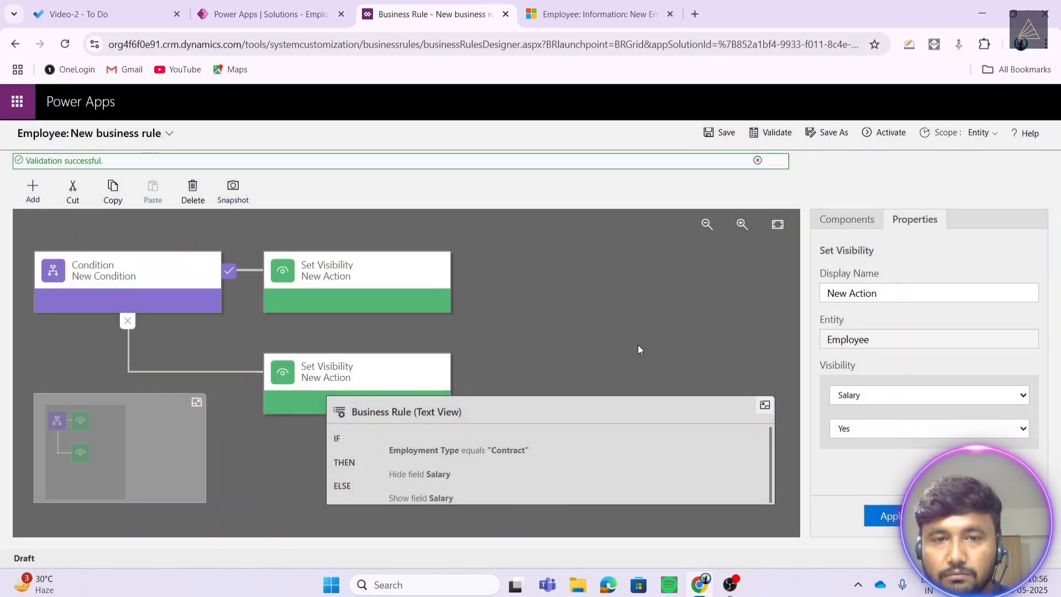
- Reactivate the rule with its show-Salary ELSE branch and go back to the New Employee form
left_click(875, 134)
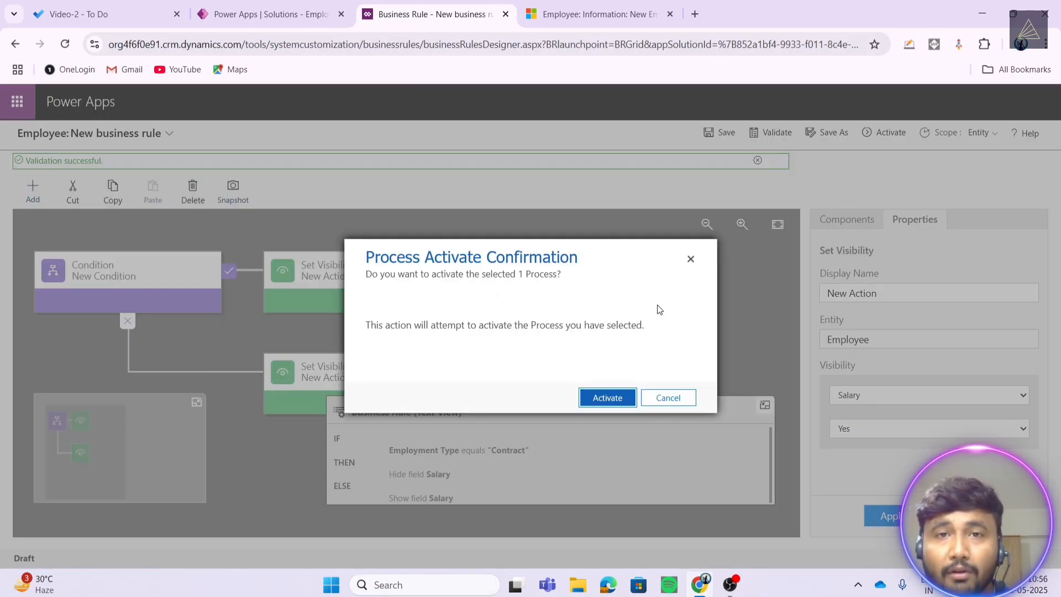
left_click(615, 398)
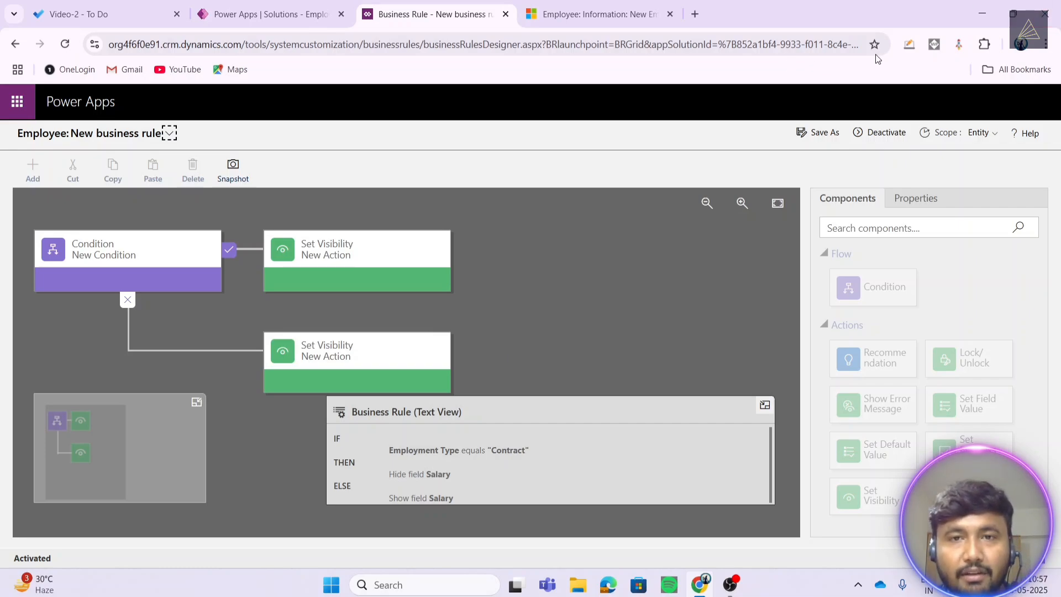
left_click(614, 5)
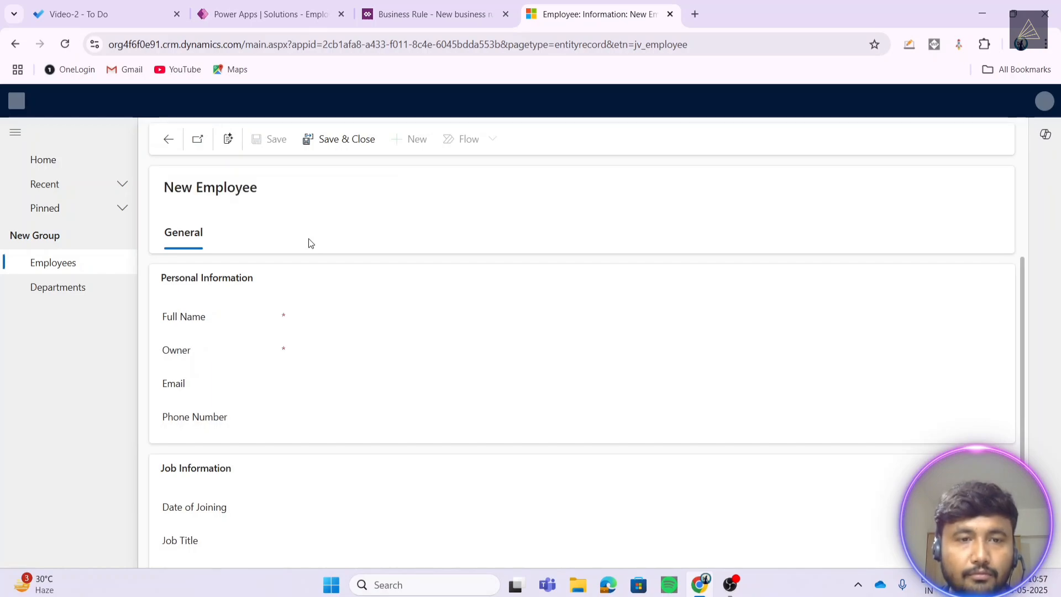
- Cycle Employment Type through Contract, Part-Time, Full-Time and back to Contract, checking that Salary hides for Contract
scroll(290, 459, "down", 2)
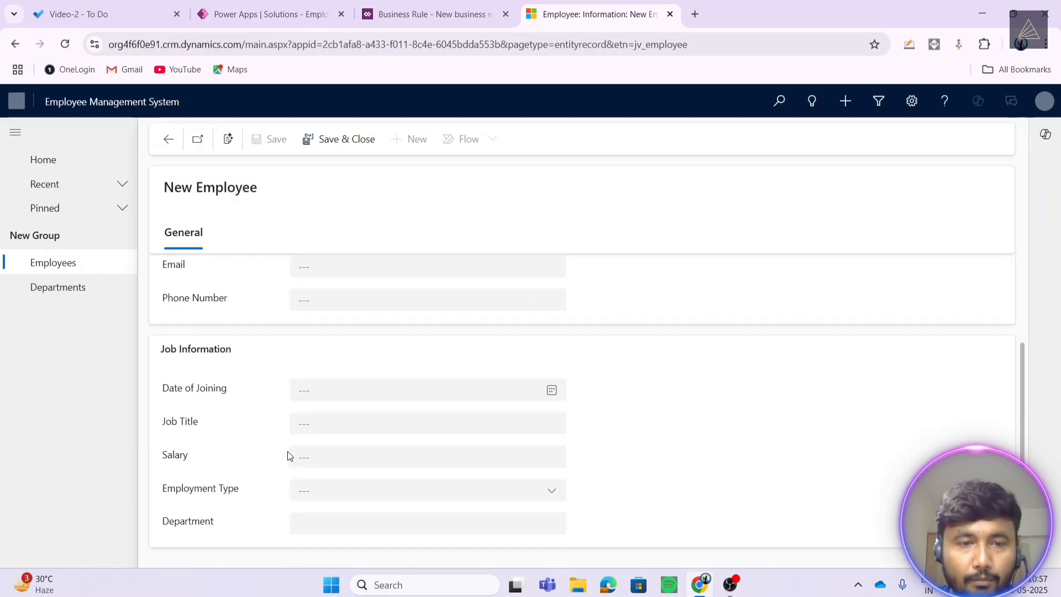
left_click(450, 488)
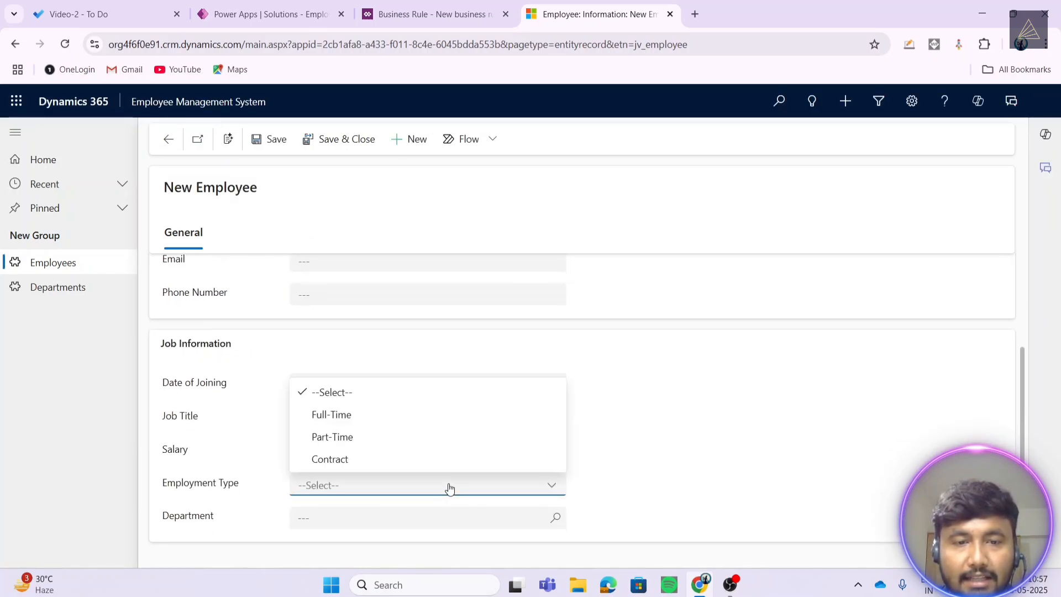
left_click(392, 461)
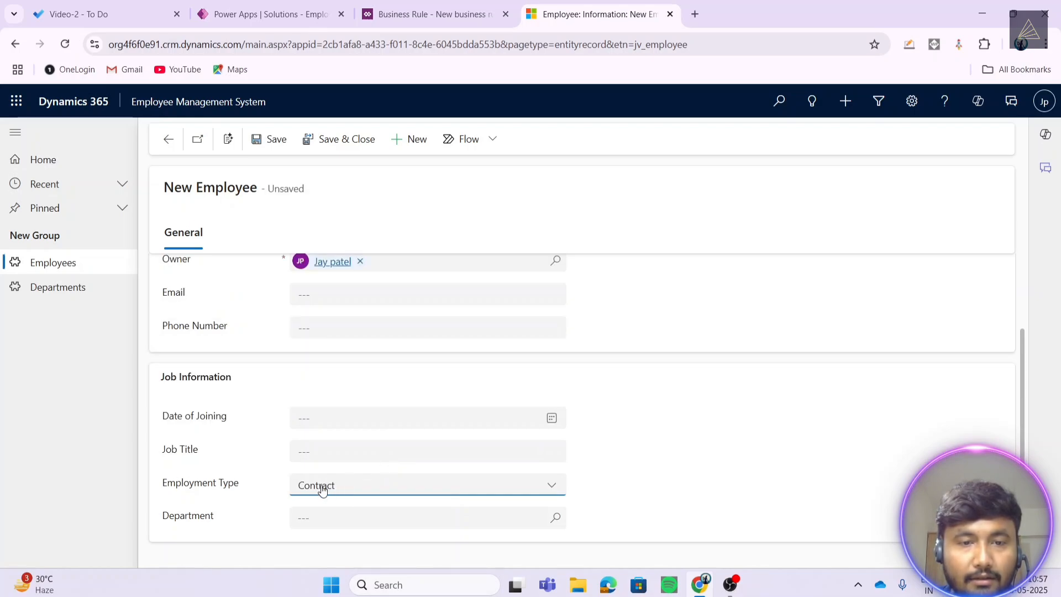
left_click(374, 488)
left_click(359, 435)
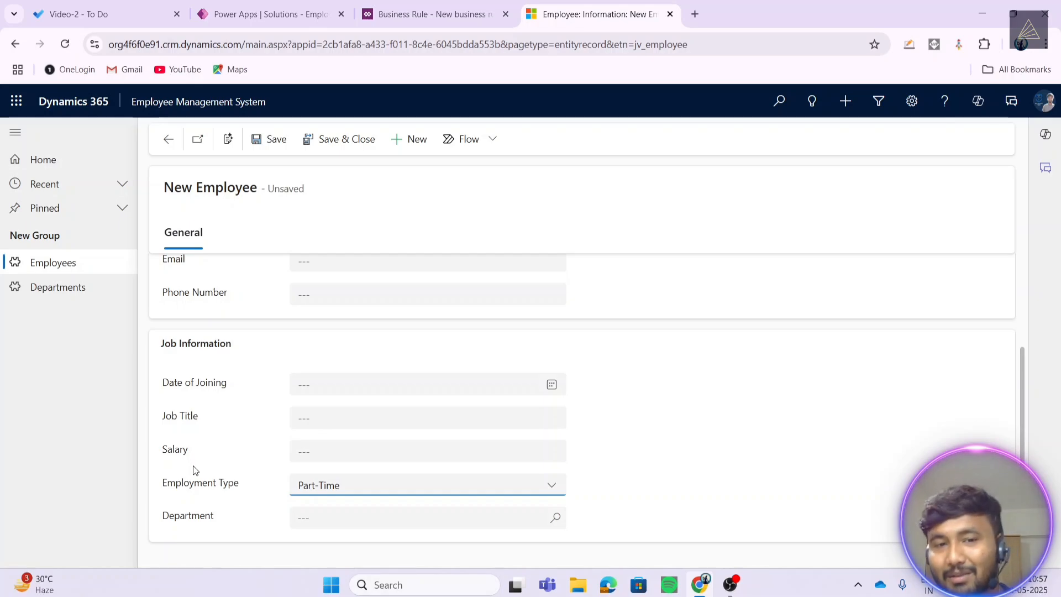
left_click(351, 492)
left_click(343, 421)
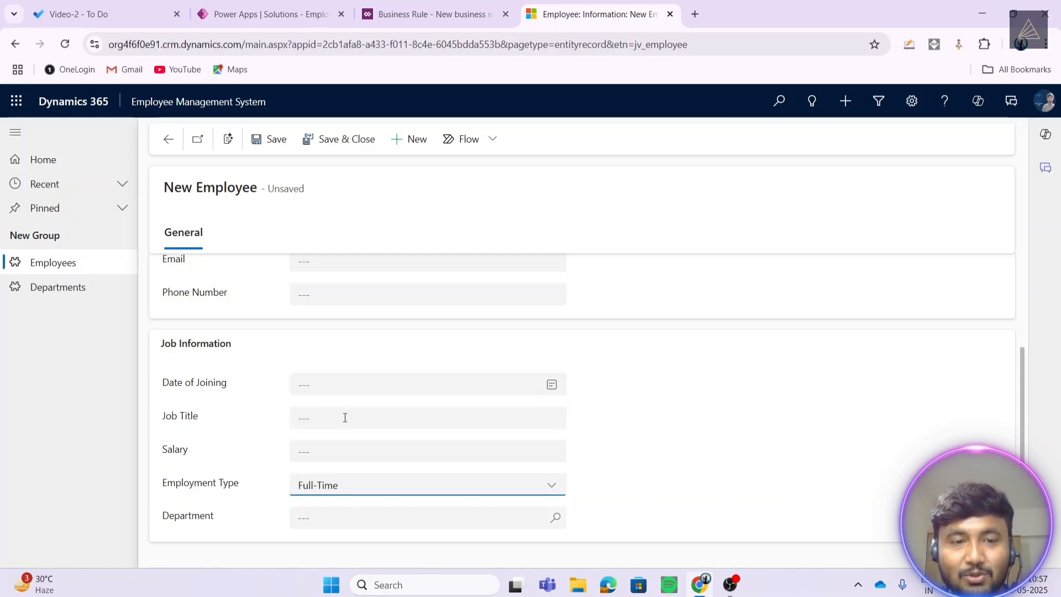
left_click(352, 488)
left_click(344, 463)
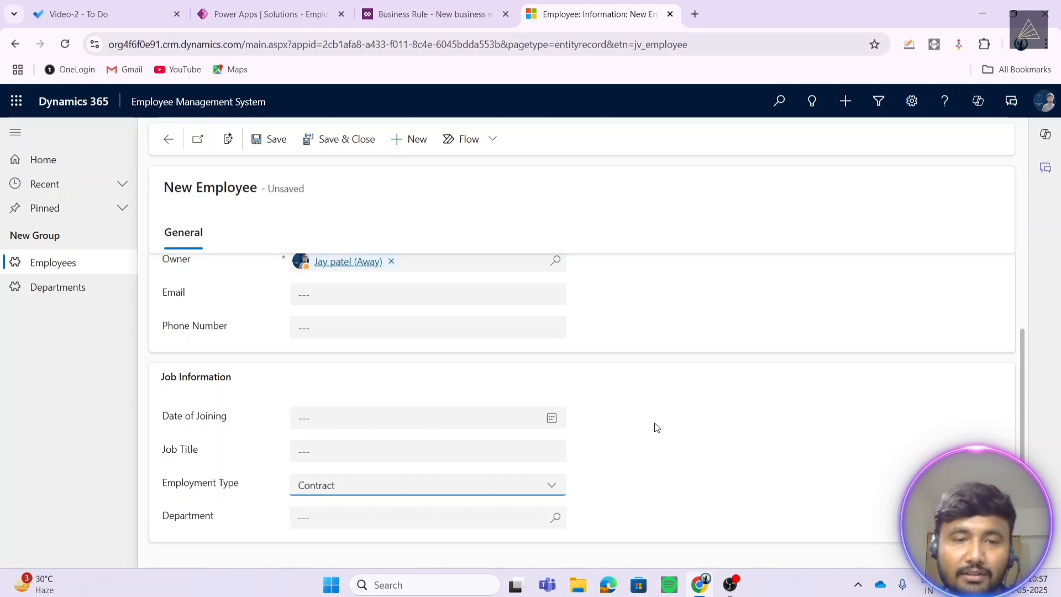
left_click(732, 482)
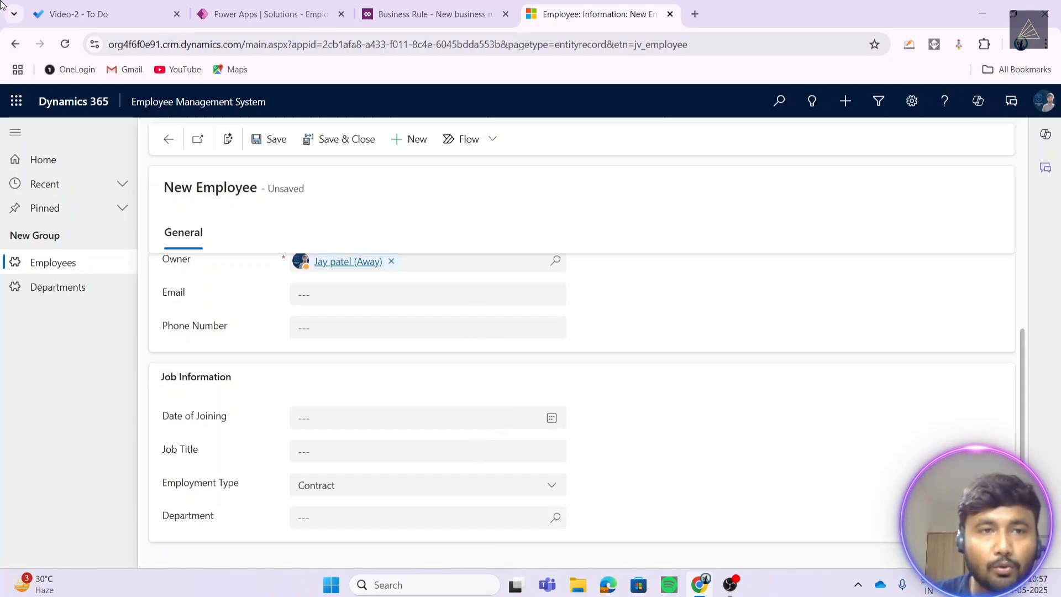
- Mark the Business Rules and Model-driven App tasks complete in To Do
left_click(59, 11)
left_click(239, 237)
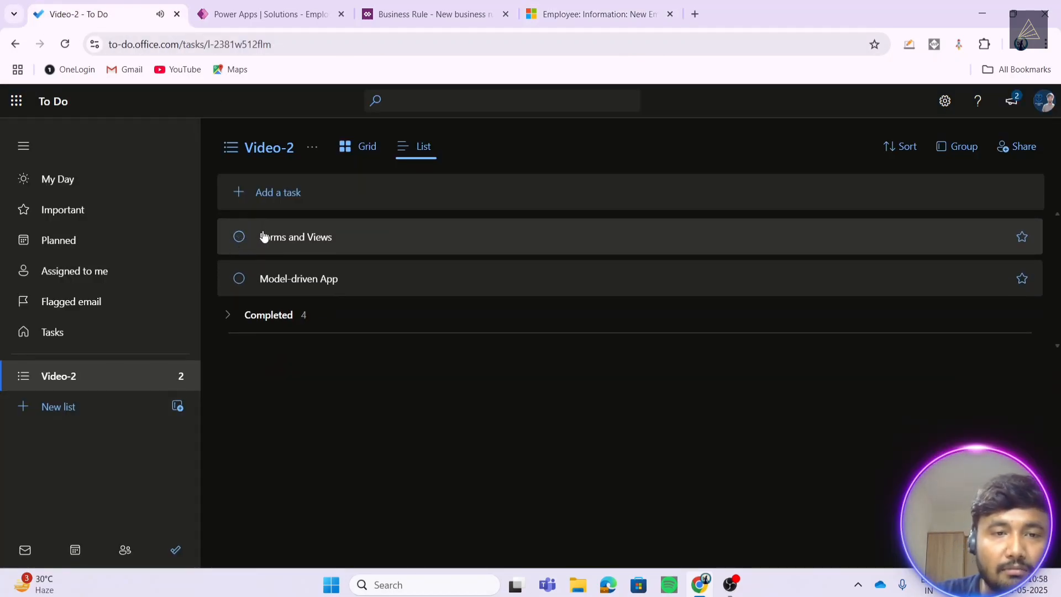
left_click(243, 279)
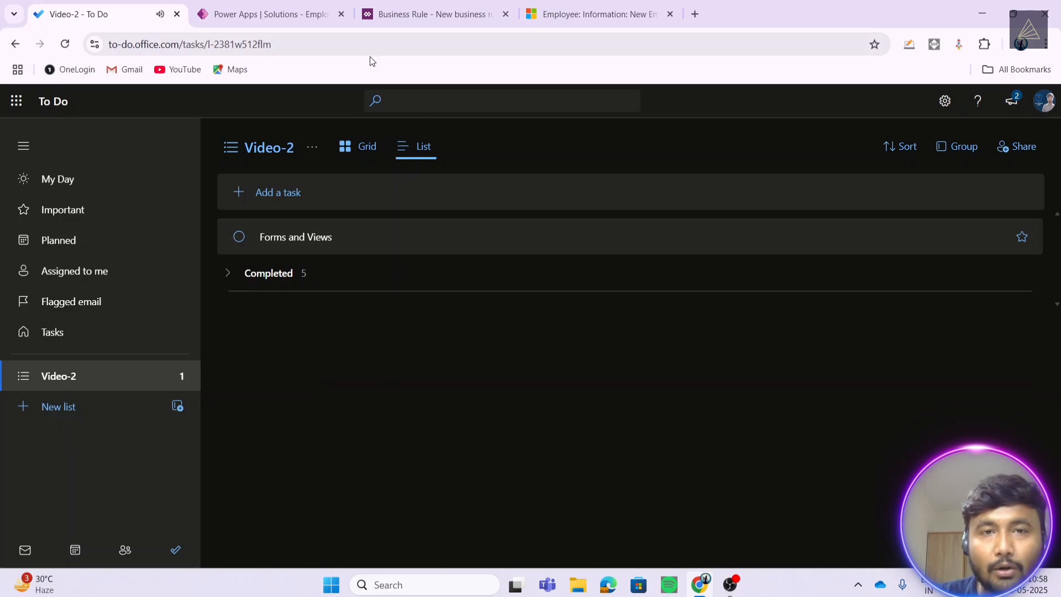
- Flip through the browser tabs and return to the Video-2 To Do list
left_click(551, 21)
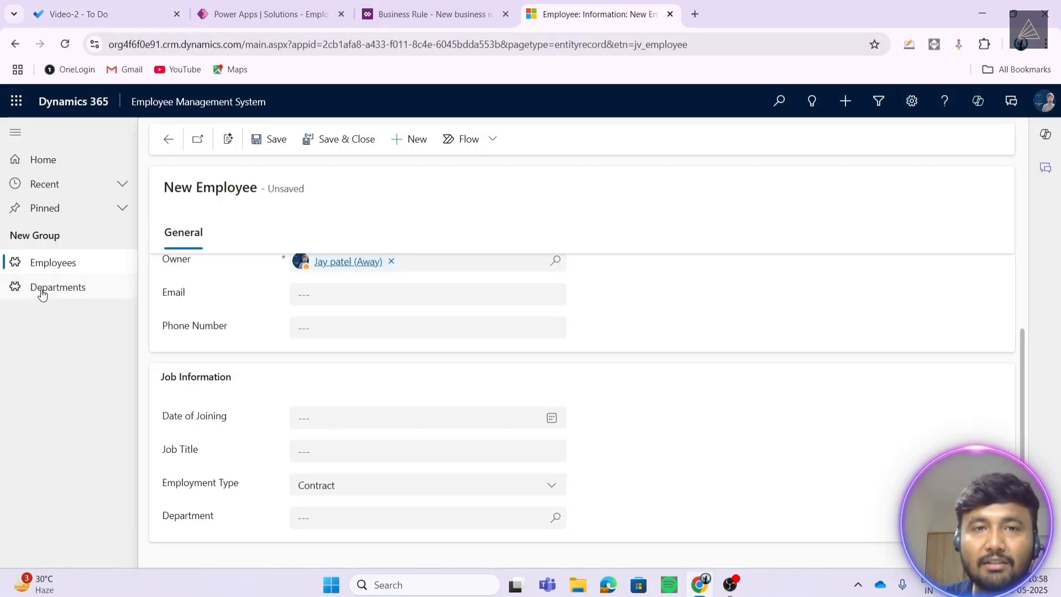
left_click(476, 12)
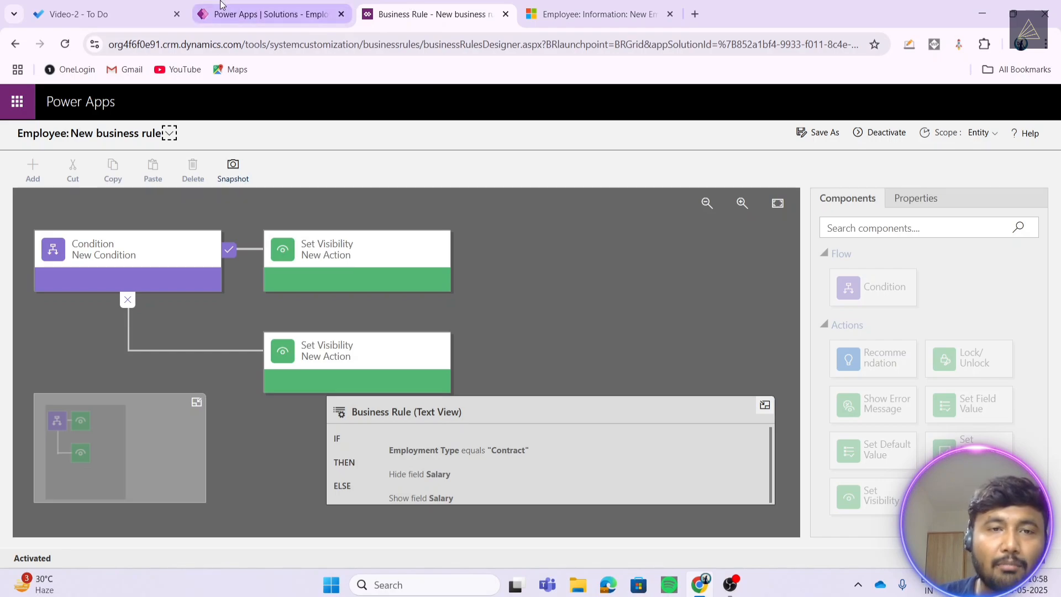
left_click(270, 14)
left_click(77, 14)
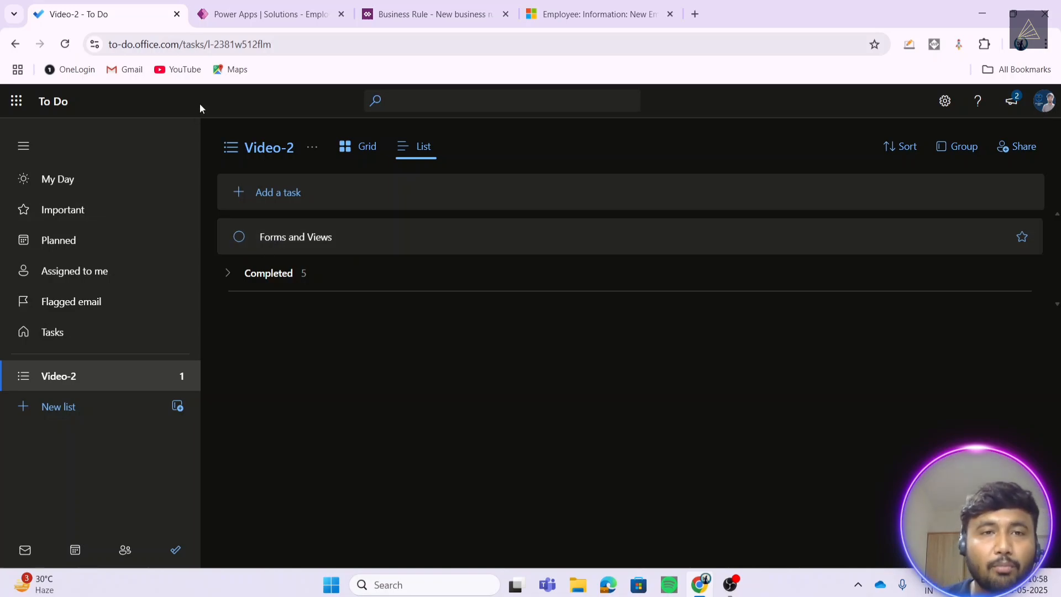
- Dismiss the business rule notice and go from the solution's Tables list to the Department table
left_click(271, 14)
left_click(624, 380)
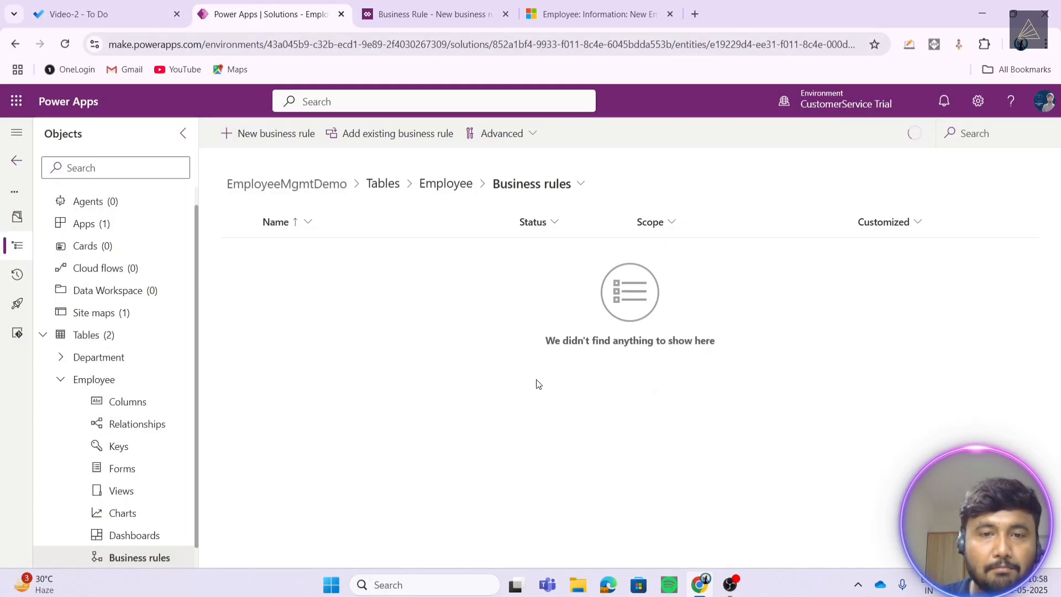
left_click(103, 335)
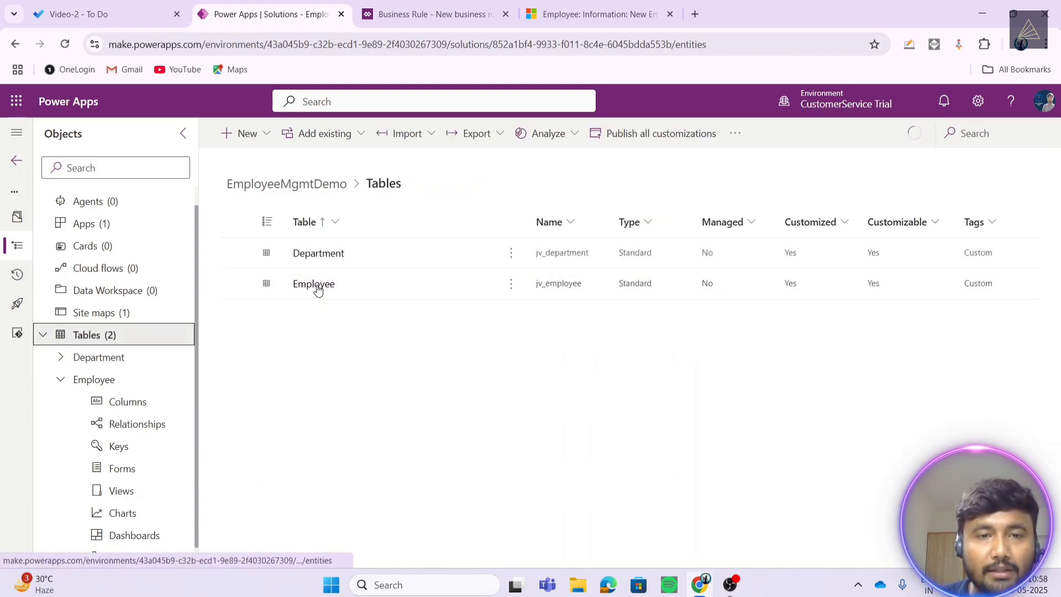
left_click(458, 298)
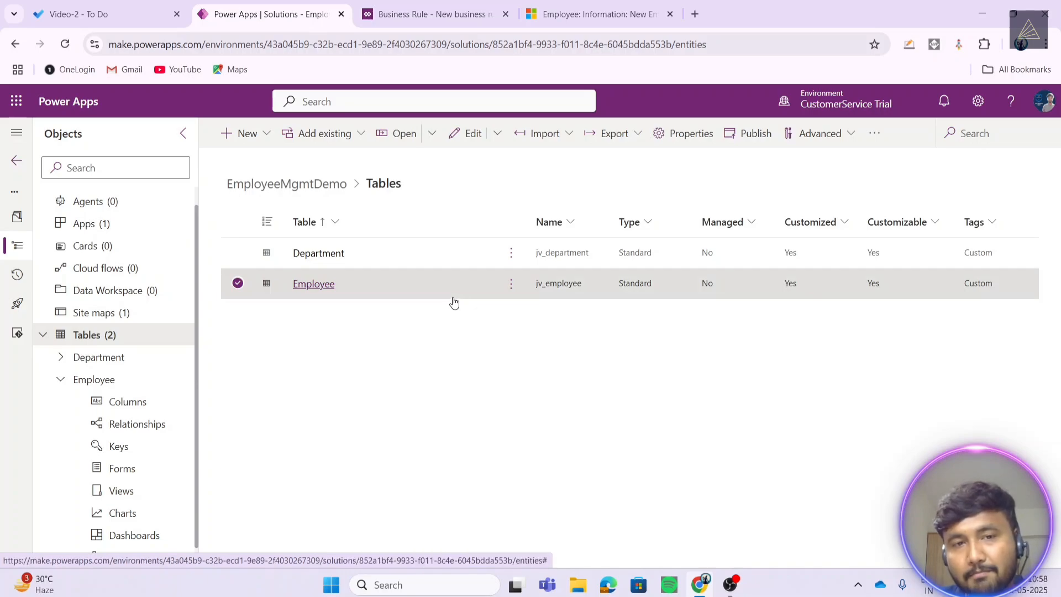
left_click(321, 288)
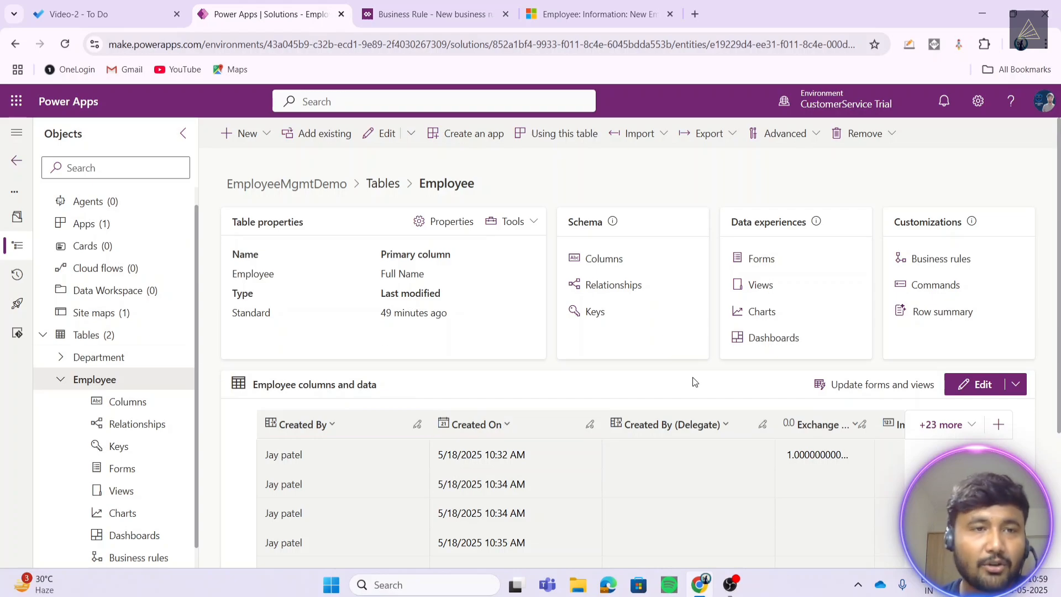
left_click(104, 360)
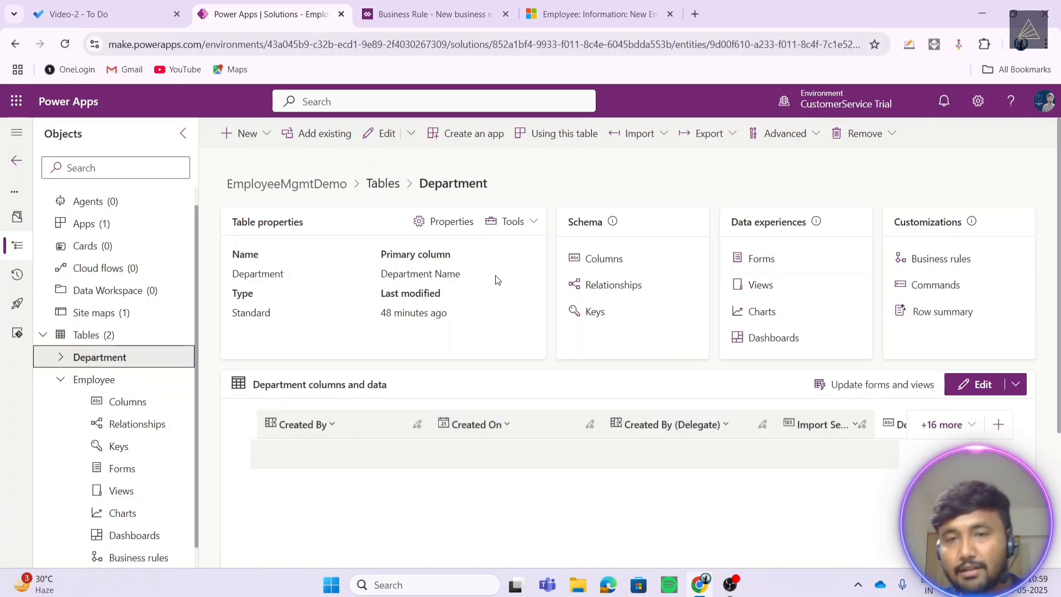
- Open the Department table's Main-type Information form from its Forms list
left_click(750, 260)
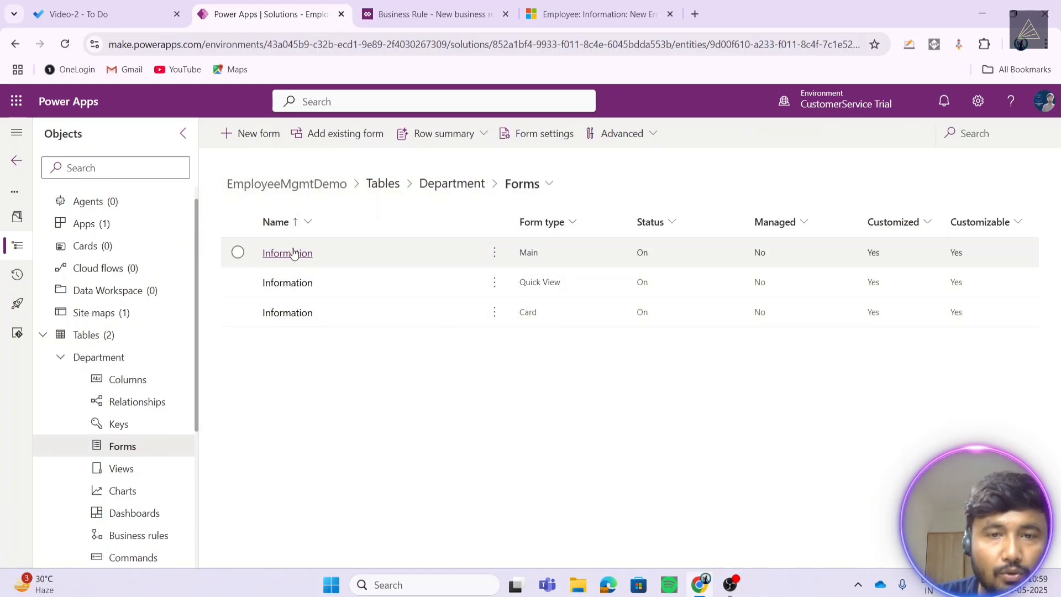
left_click(473, 255)
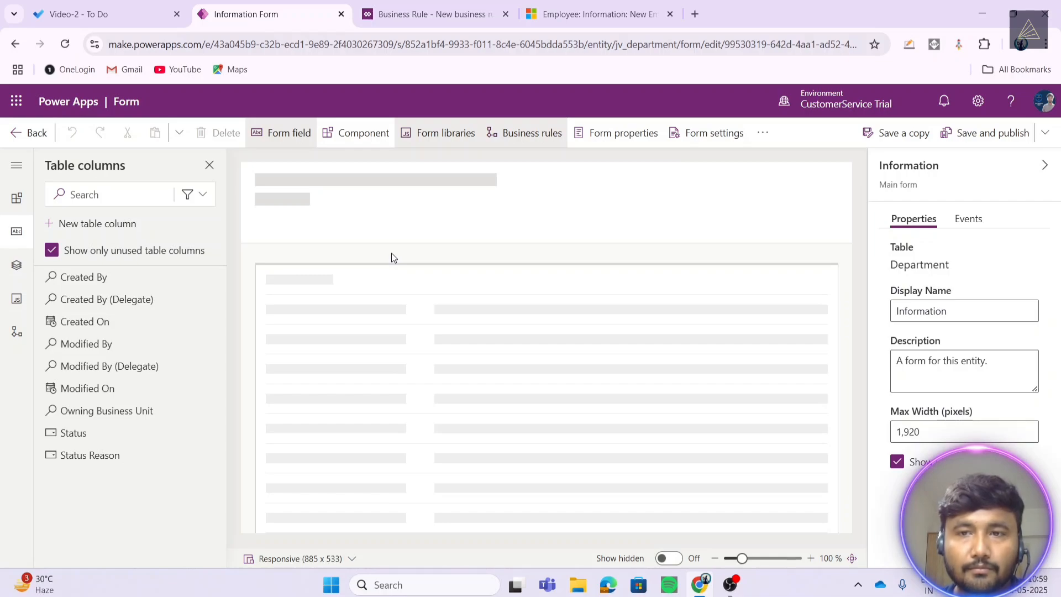
left_click(334, 231)
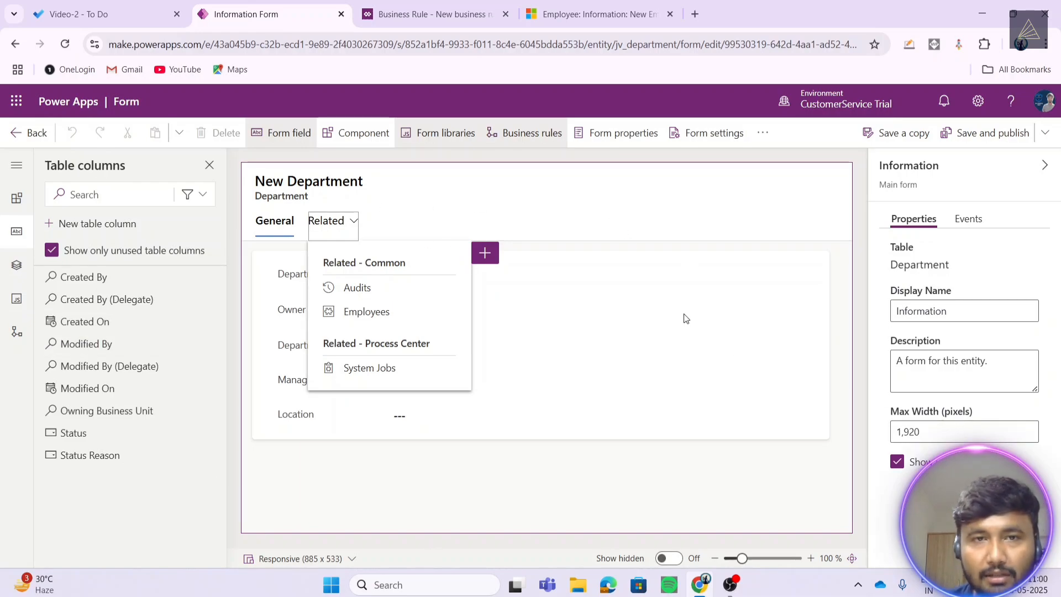
- Discard the unsaved new employee record in Dynamics 365
left_click(599, 16)
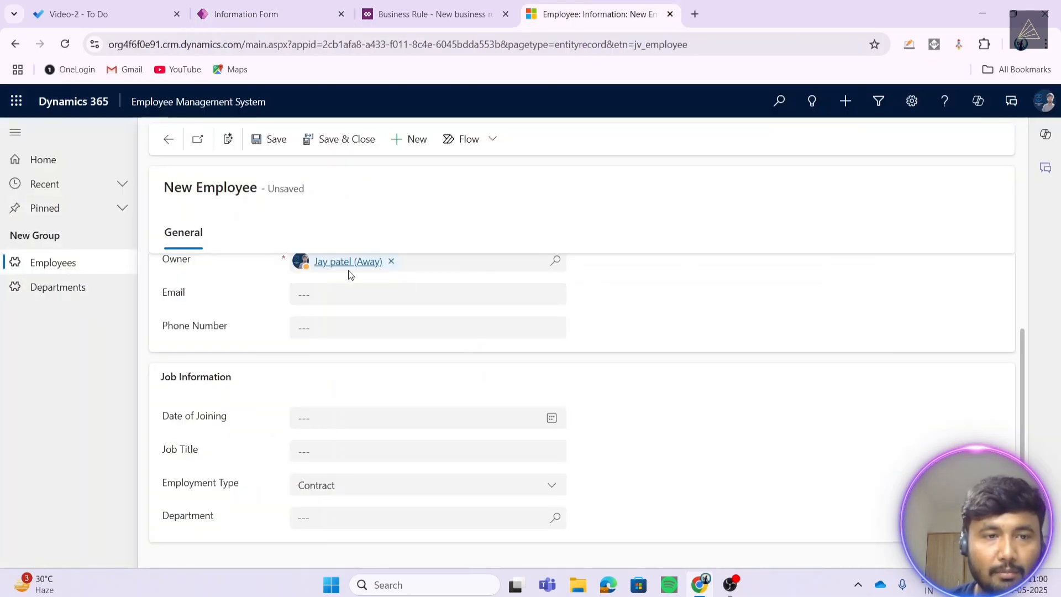
key("Escape")
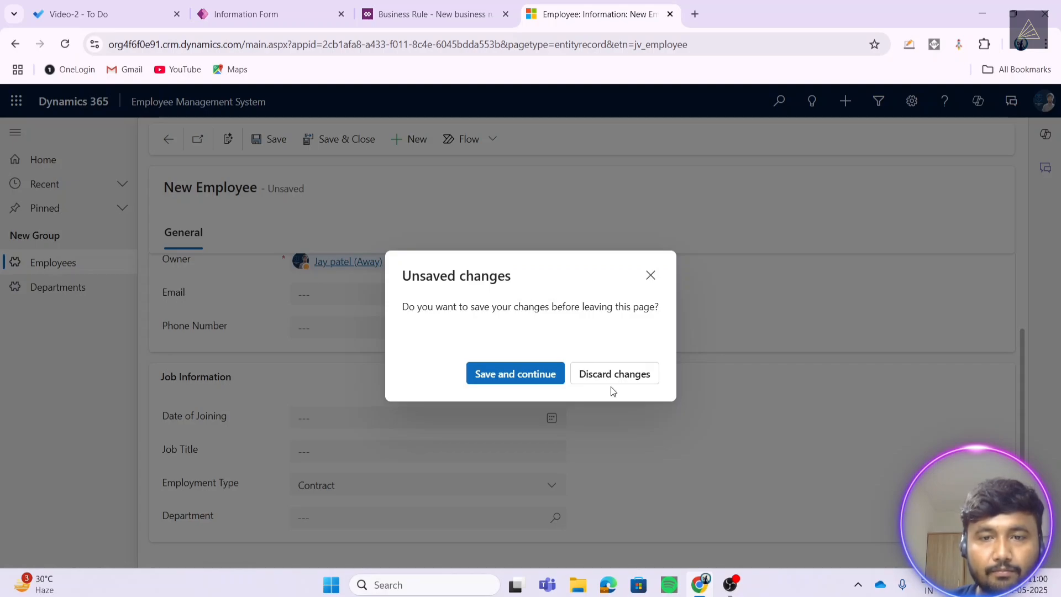
left_click(598, 378)
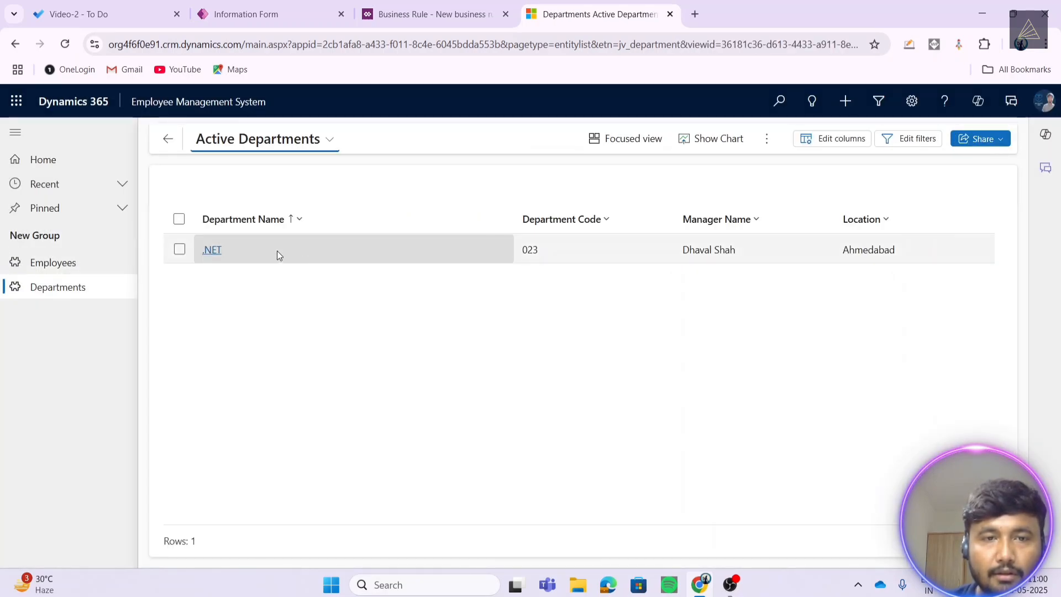
- Open the .NET department's related Employees list and start a New Employee from it
left_click(279, 254)
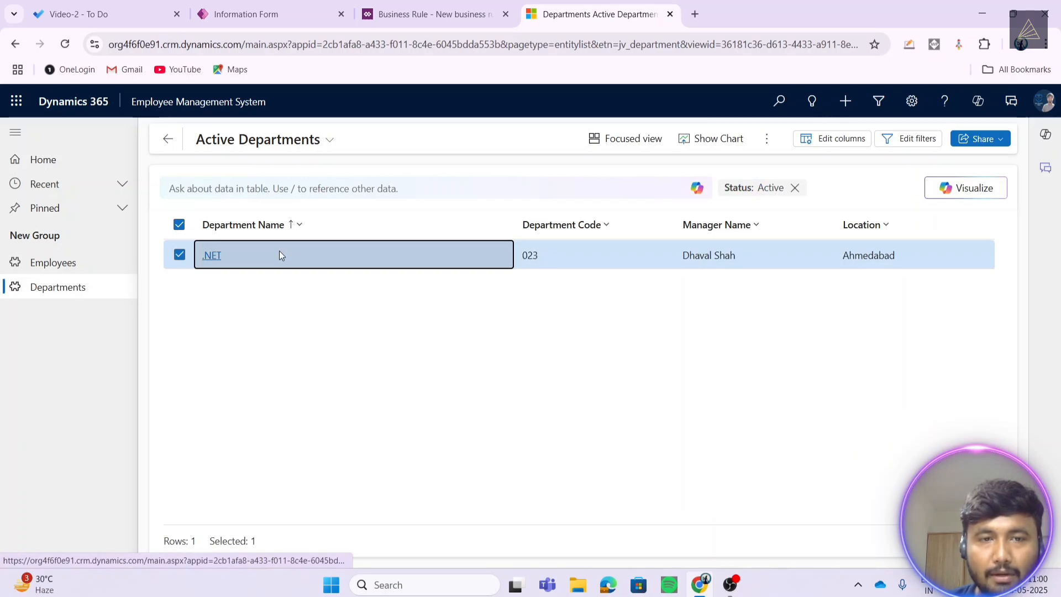
double_click(293, 257)
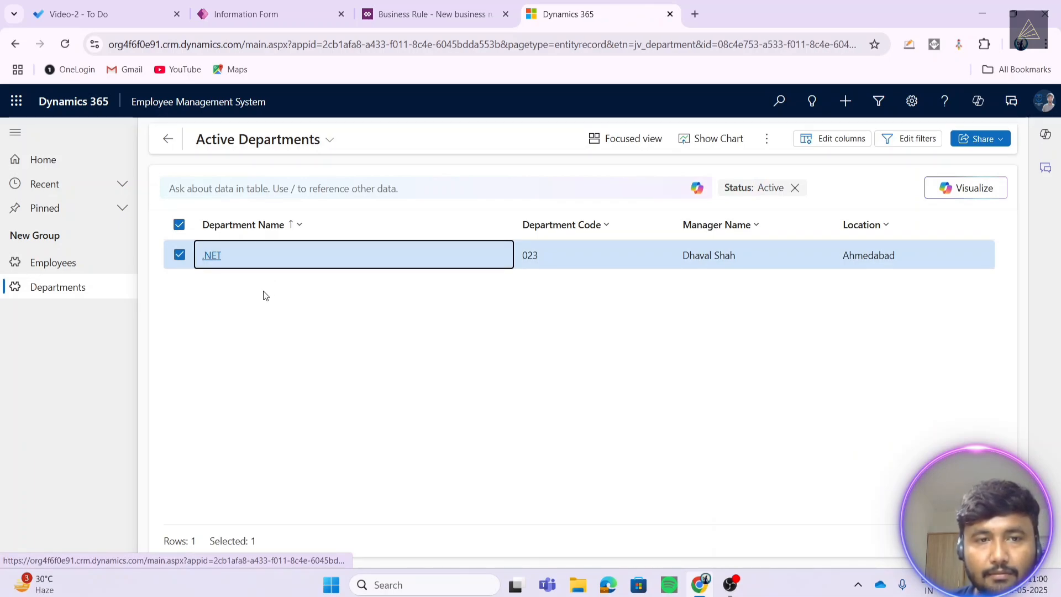
left_click(237, 232)
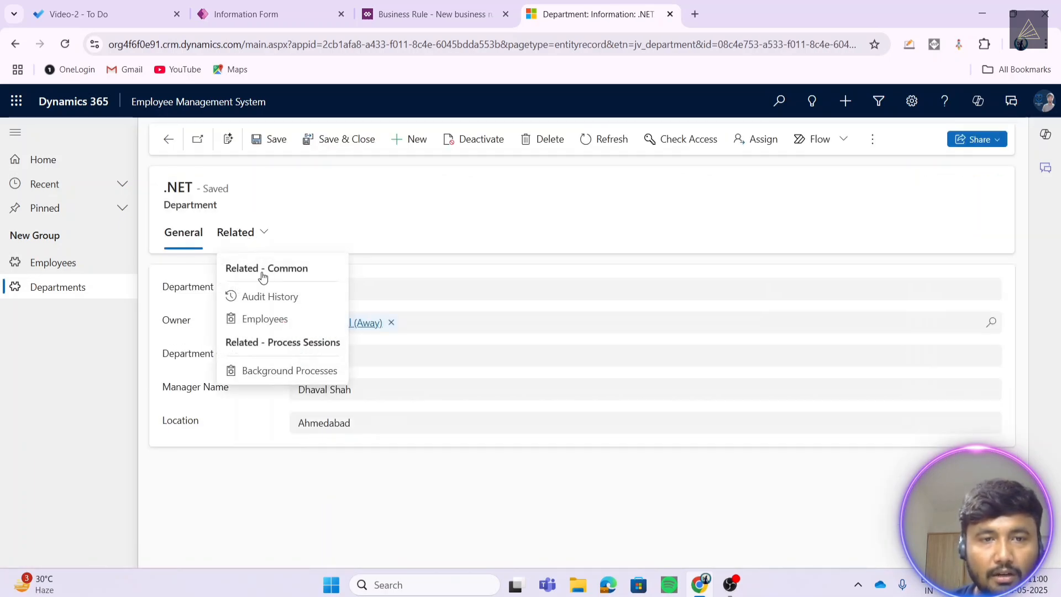
left_click(262, 317)
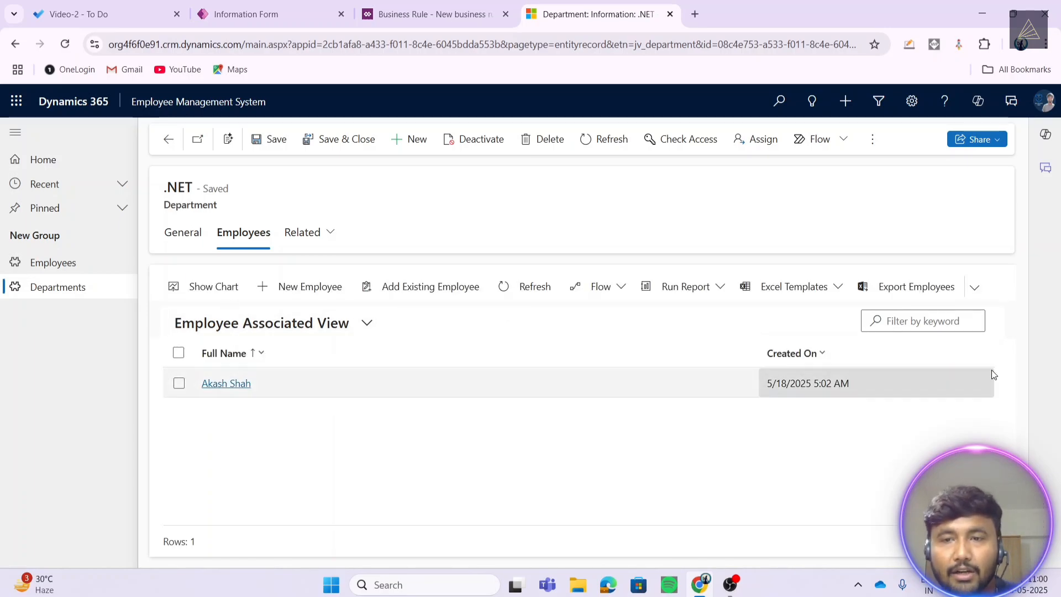
left_click(300, 286)
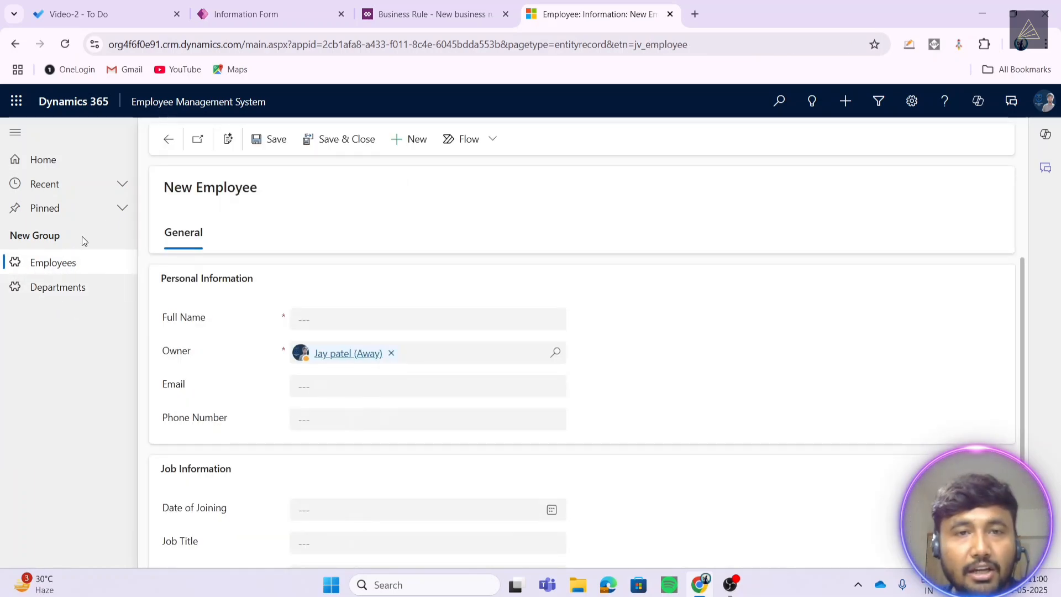
left_click(76, 288)
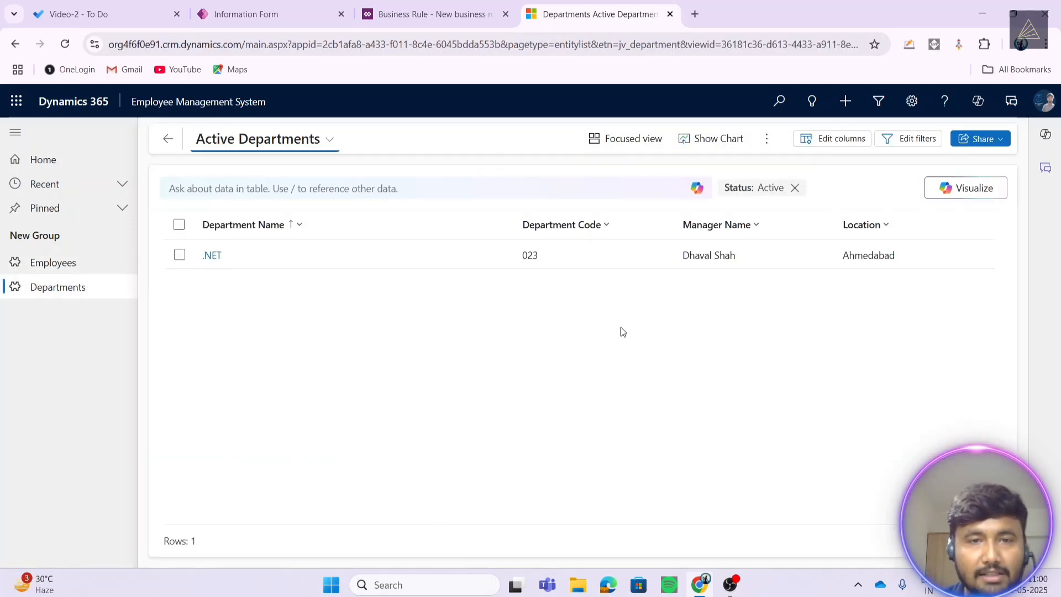
double_click(296, 263)
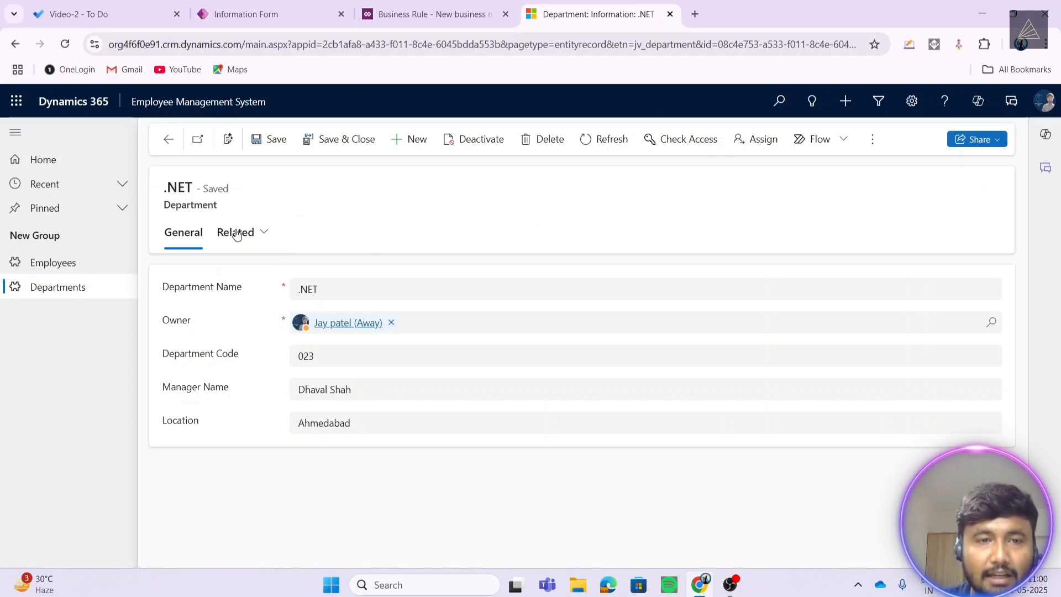
left_click(235, 232)
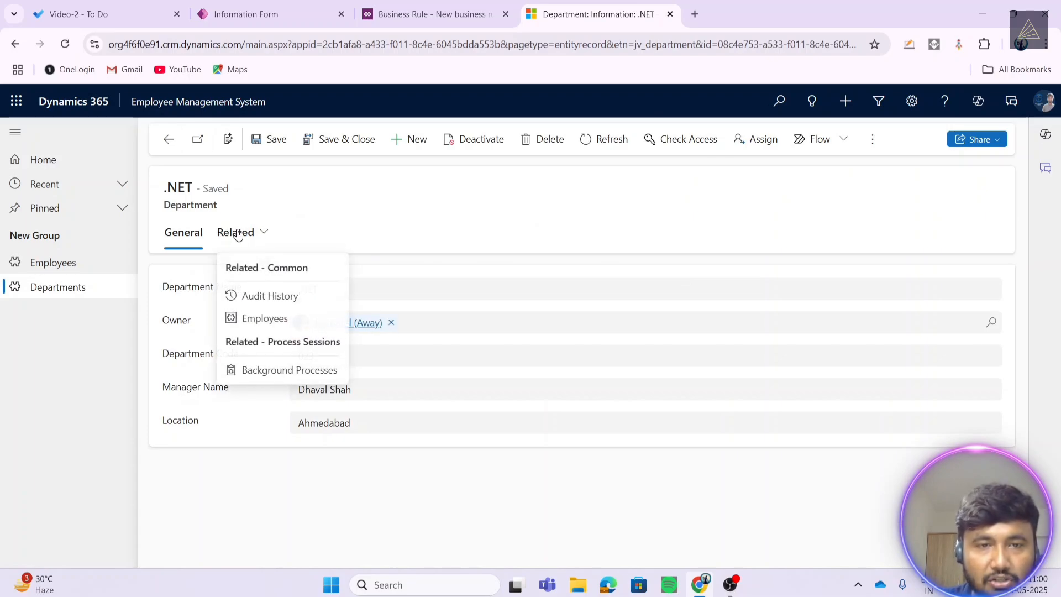
left_click(272, 320)
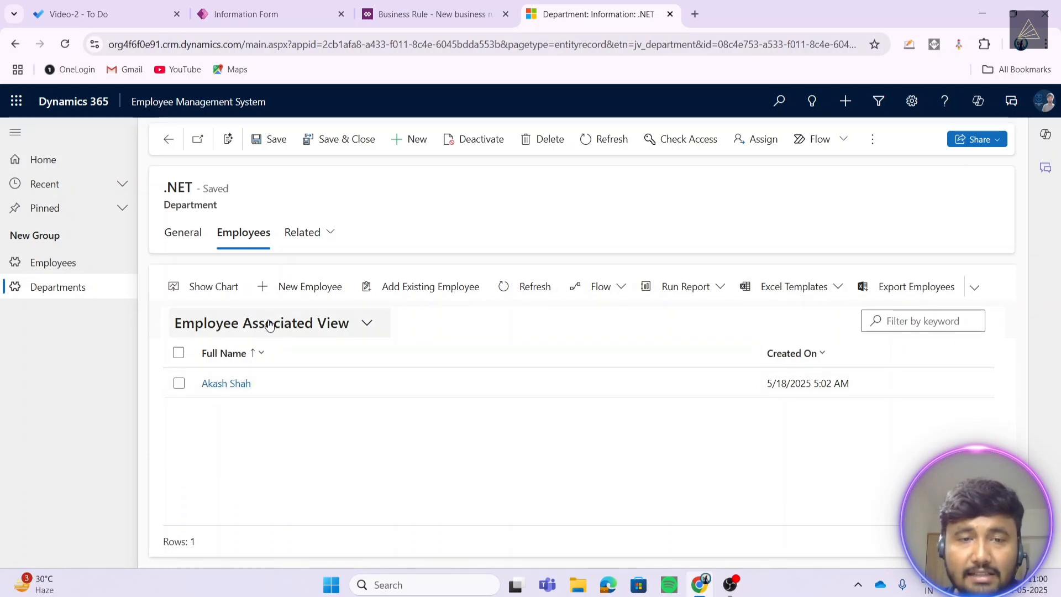
left_click(287, 286)
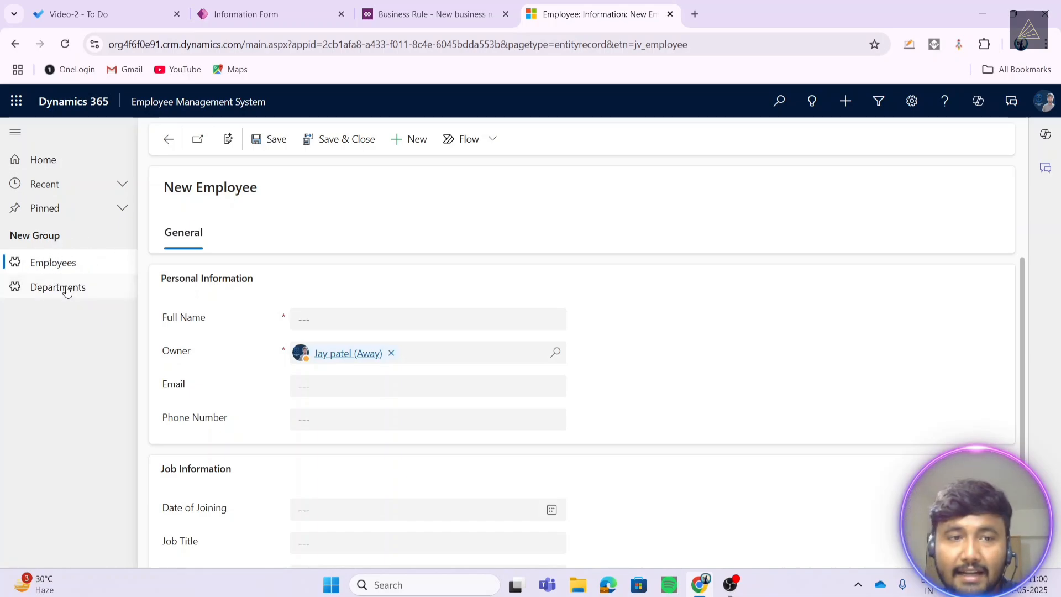
- Leave the new employee form and open the .NET department's related Employees view
scroll(433, 337, "down", 2)
scroll(412, 373, "up", 2)
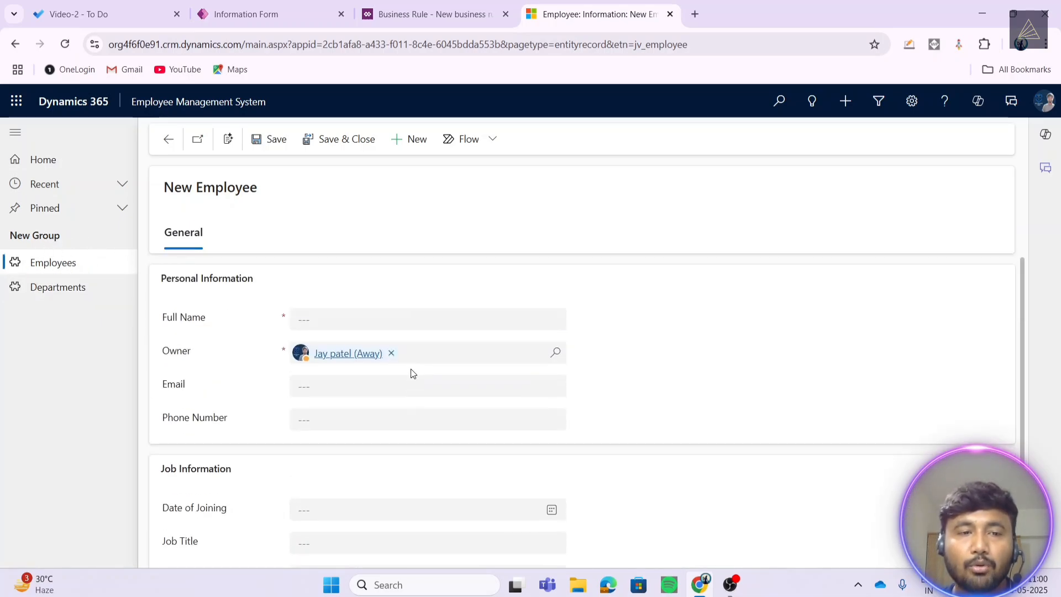
scroll(411, 373, "down", 2)
left_click_drag(162, 516, 212, 518)
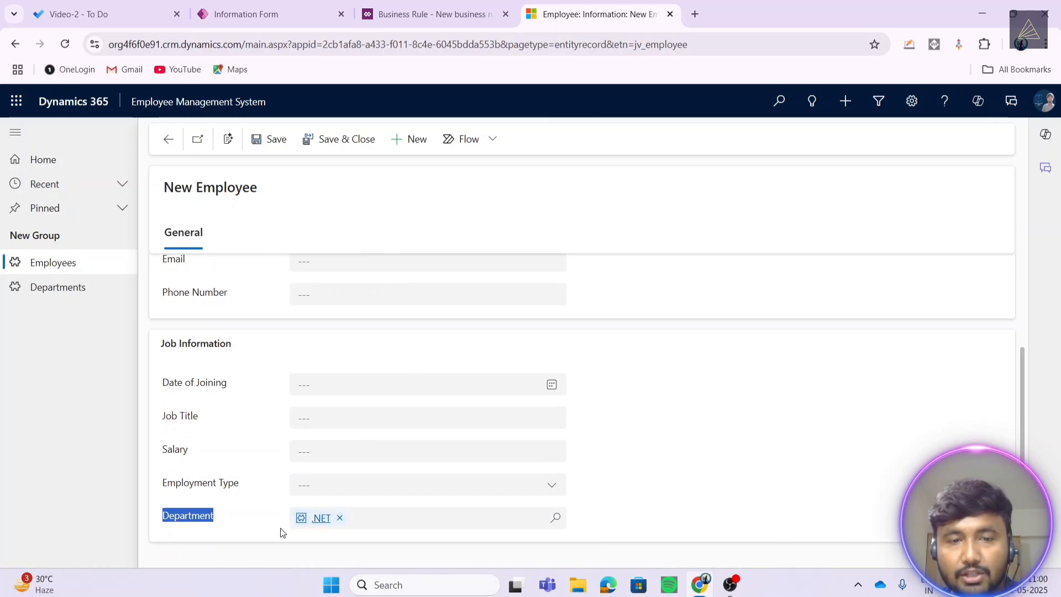
left_click(84, 296)
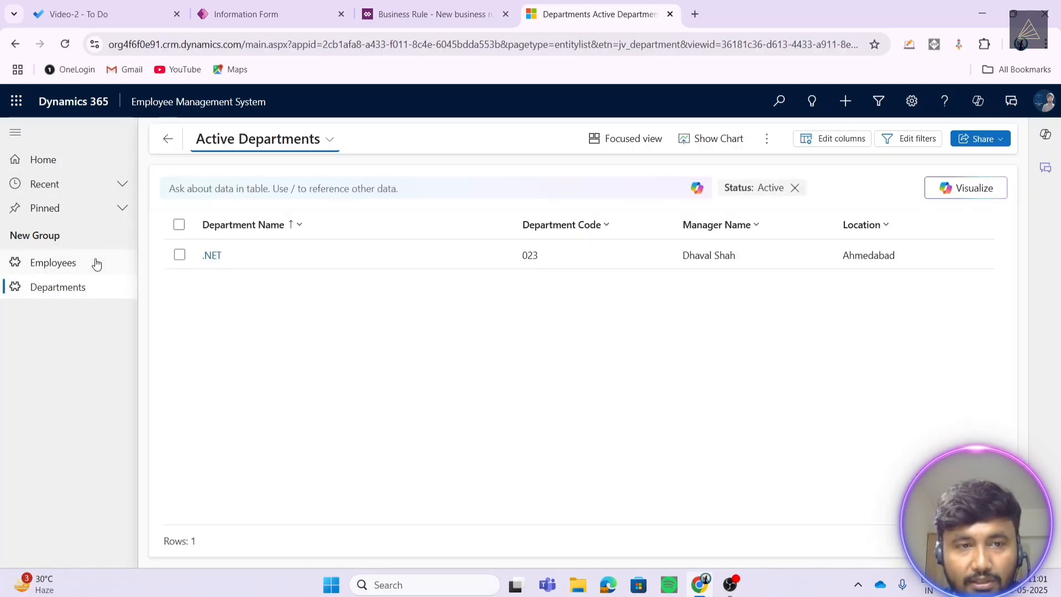
left_click(261, 260)
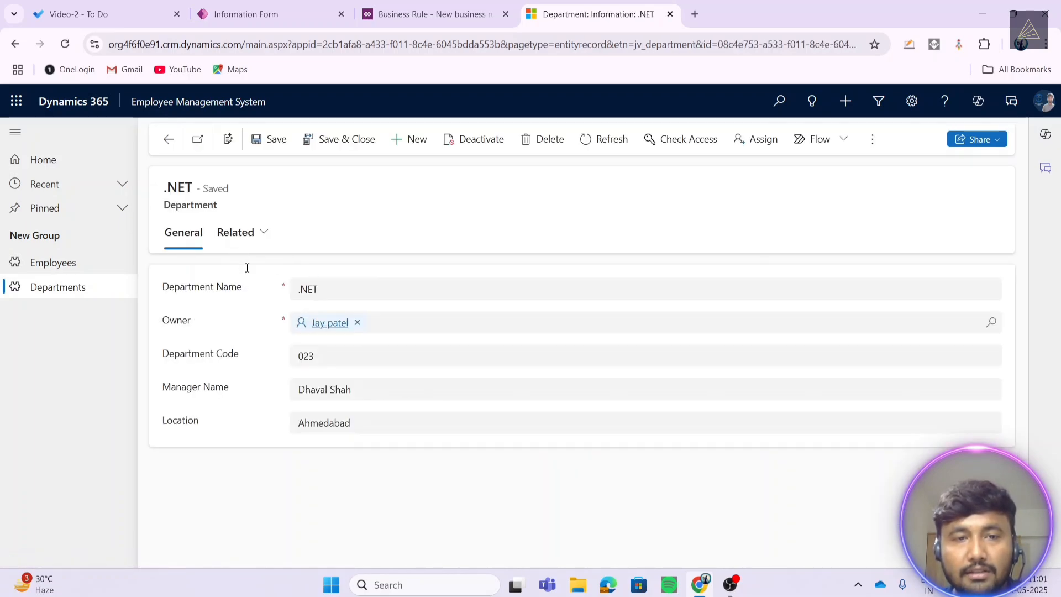
left_click(238, 232)
left_click(248, 317)
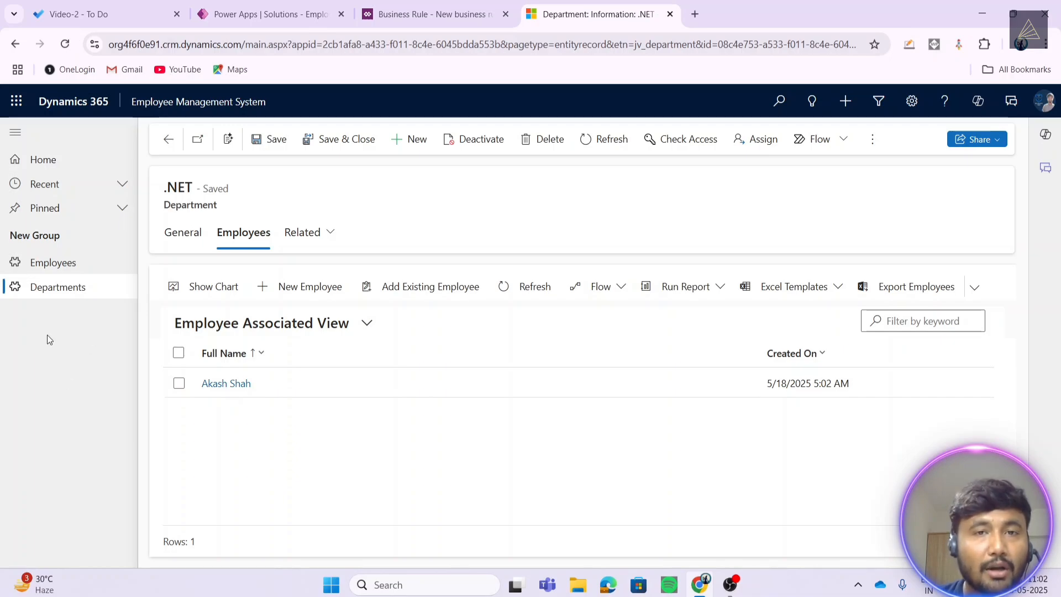
- Open the Employee table from the EmployeeMgmtDemo solution's Tables list
left_click(382, 15)
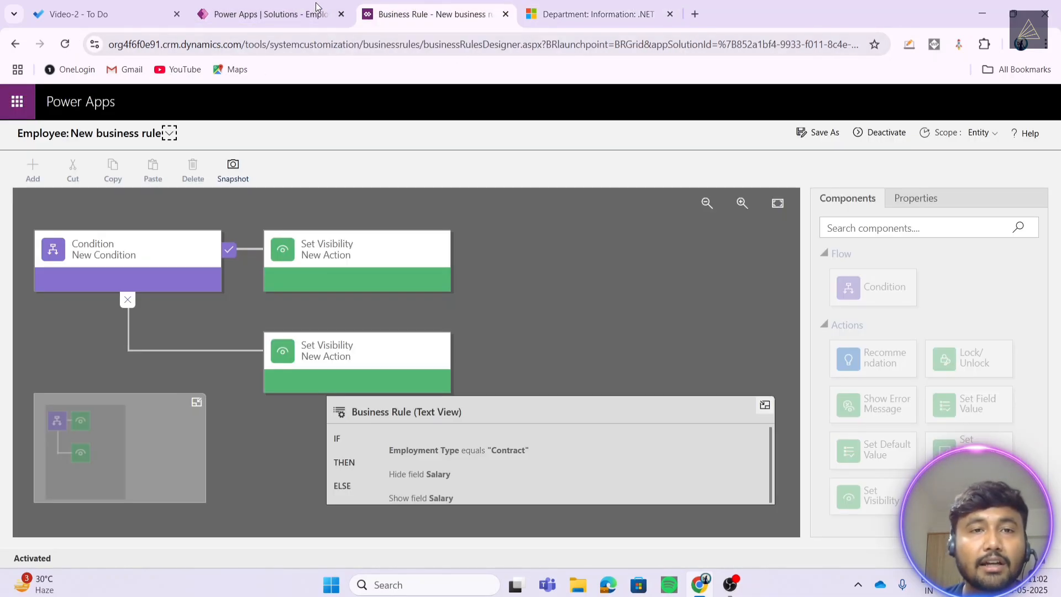
left_click(317, 8)
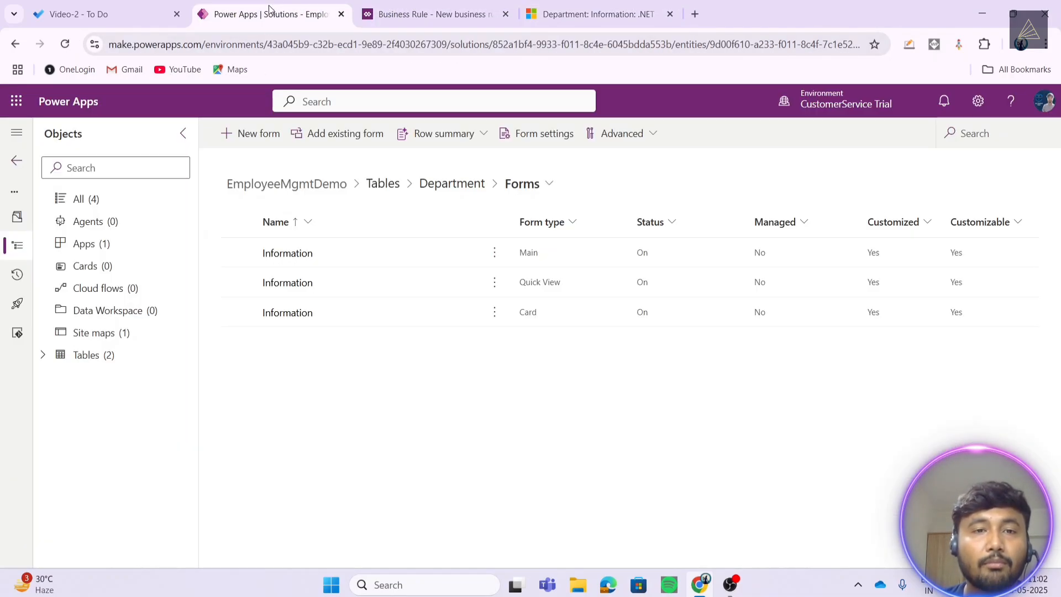
left_click(84, 360)
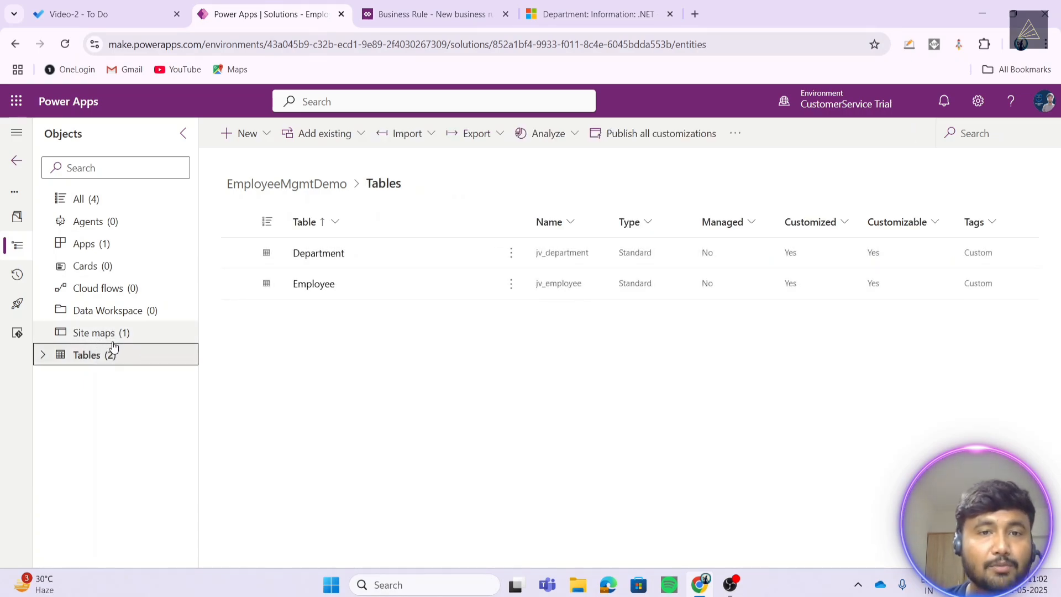
left_click(597, 14)
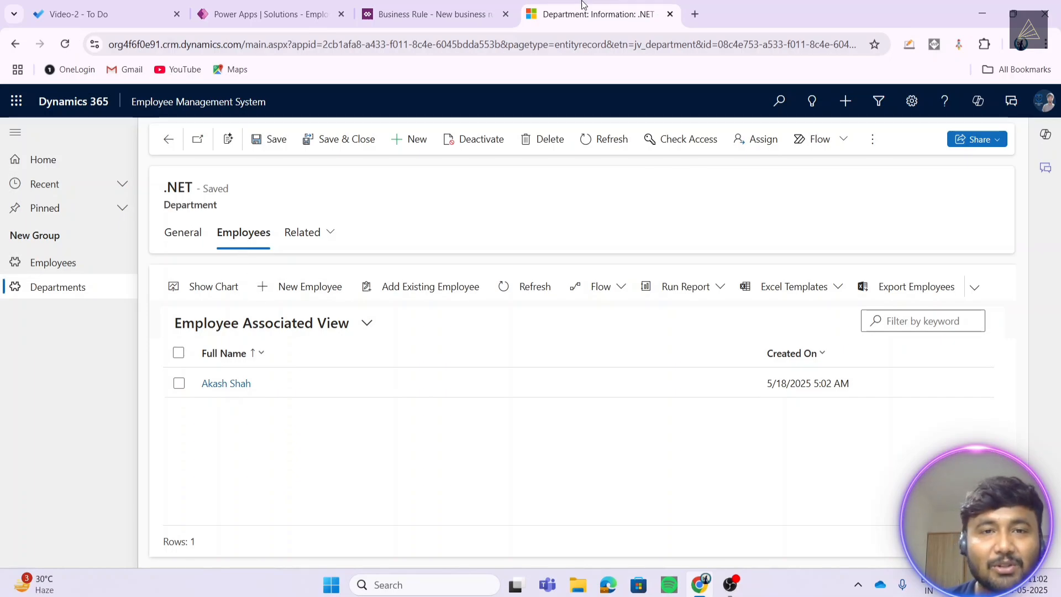
left_click(428, 12)
left_click(271, 13)
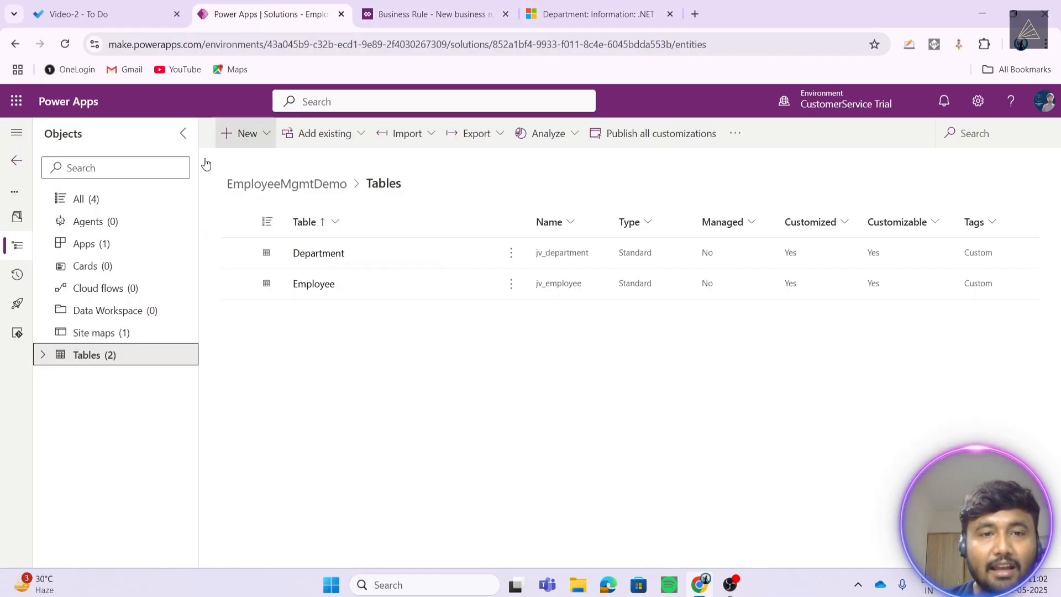
left_click(307, 286)
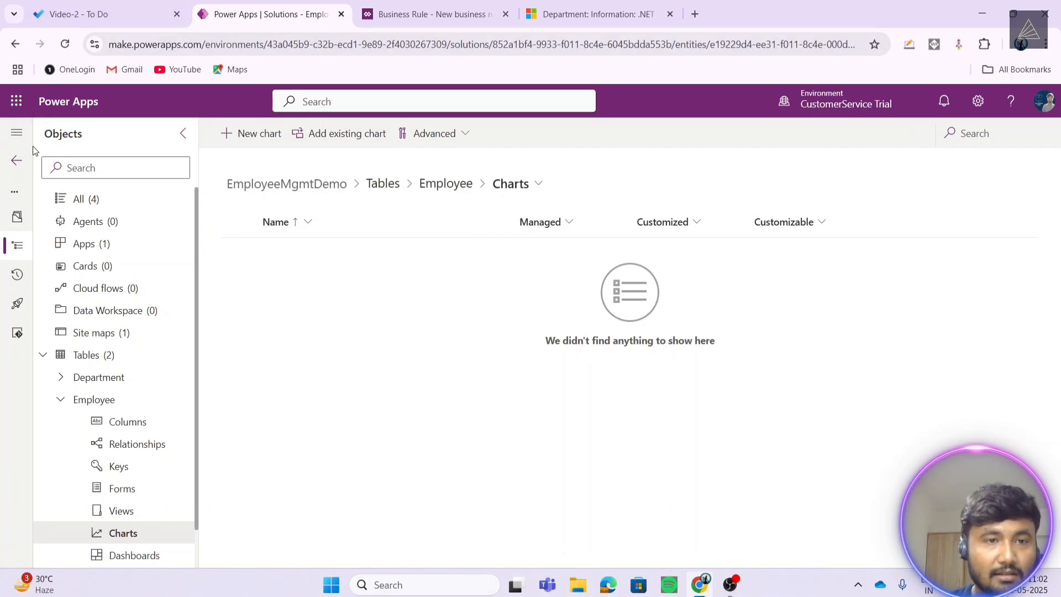
left_click(16, 45)
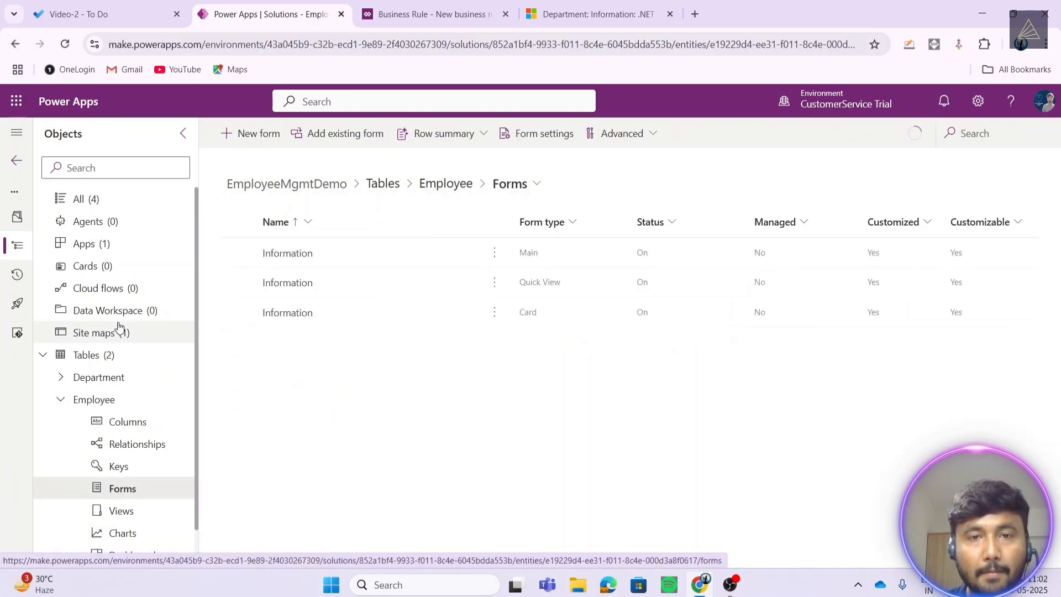
- Start a new Employee form, then cancel the Create a form dialog
left_click(254, 133)
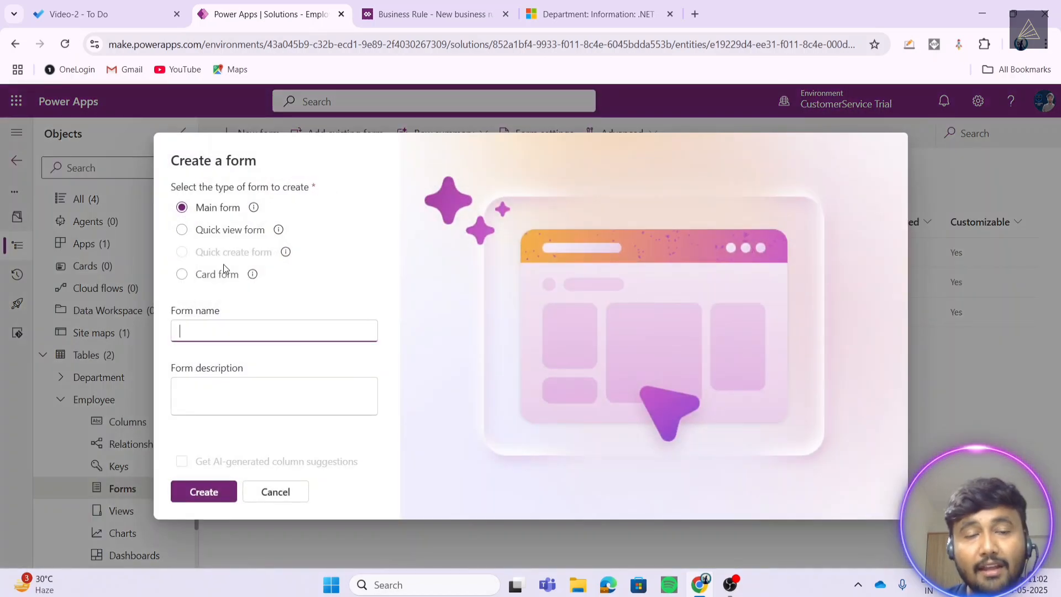
left_click_drag(200, 257, 273, 246)
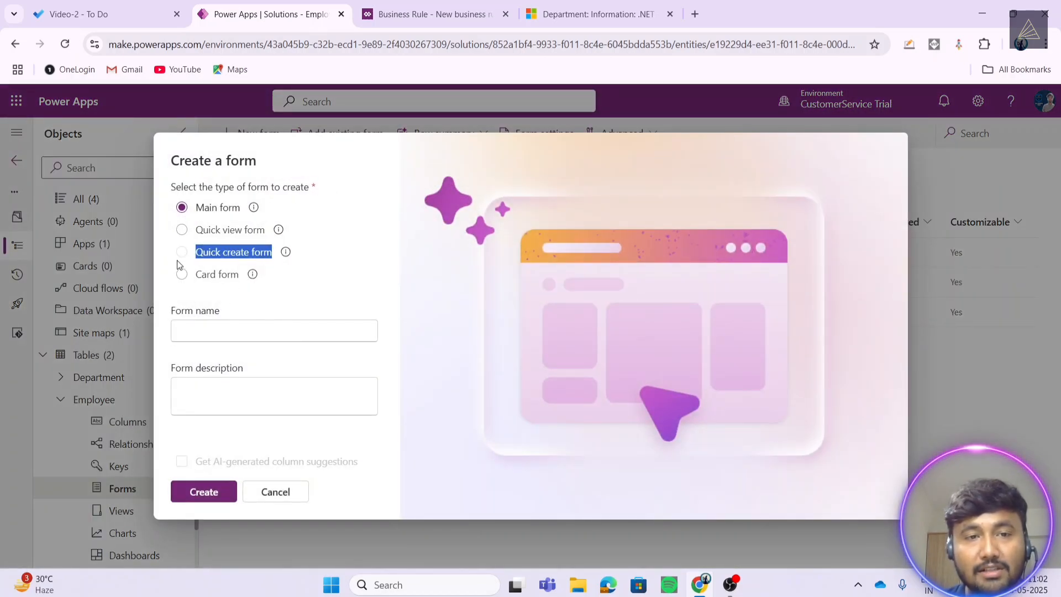
left_click(275, 492)
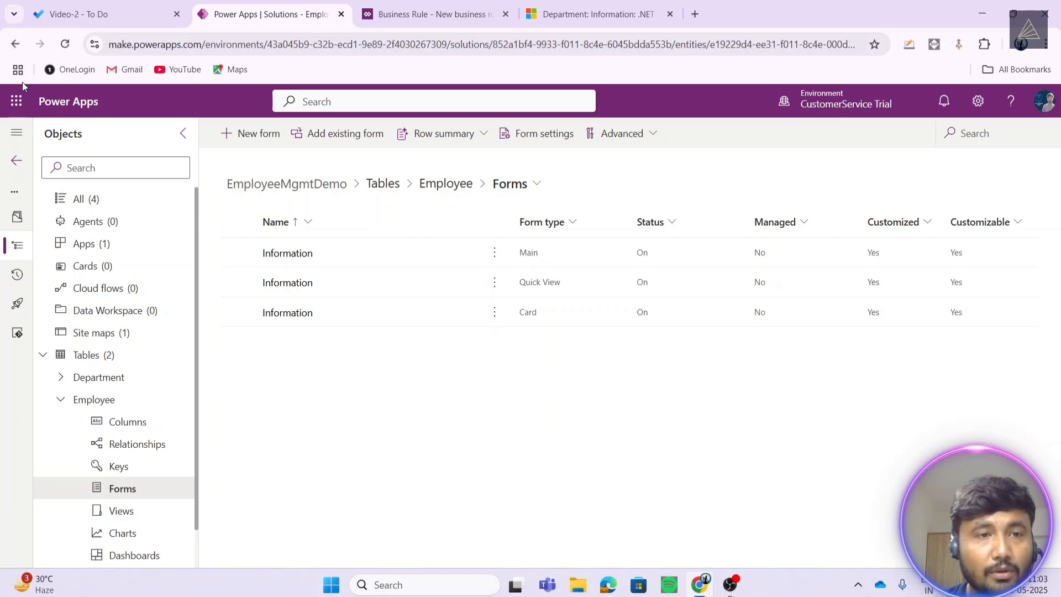
- Enable 'Leverage quick-create form if available' in the Employee table properties and save
left_click(430, 188)
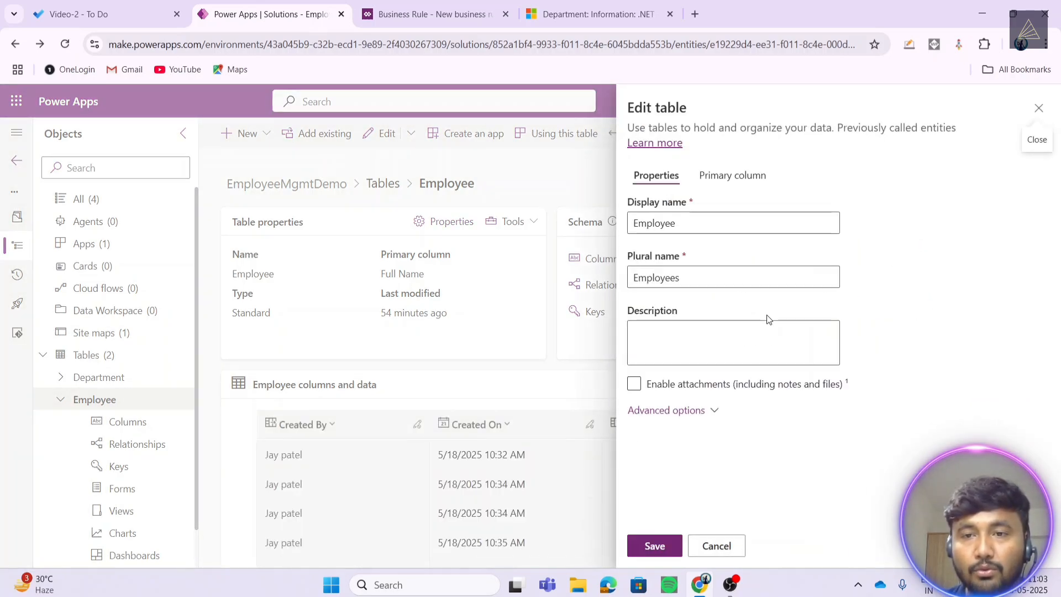
left_click(646, 406)
scroll(768, 287, "down", 10)
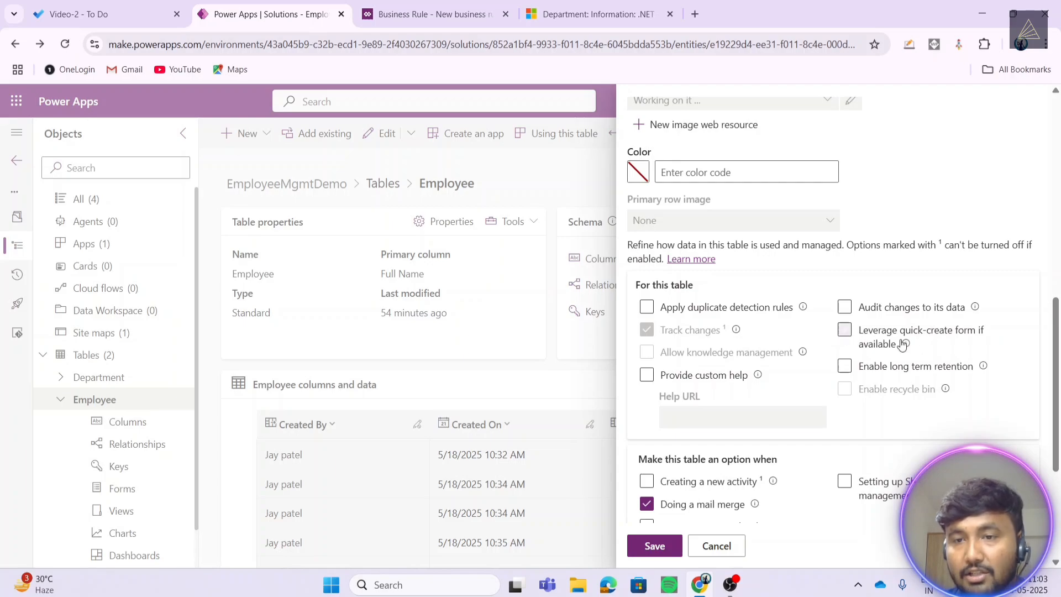
left_click(846, 335)
left_click(654, 552)
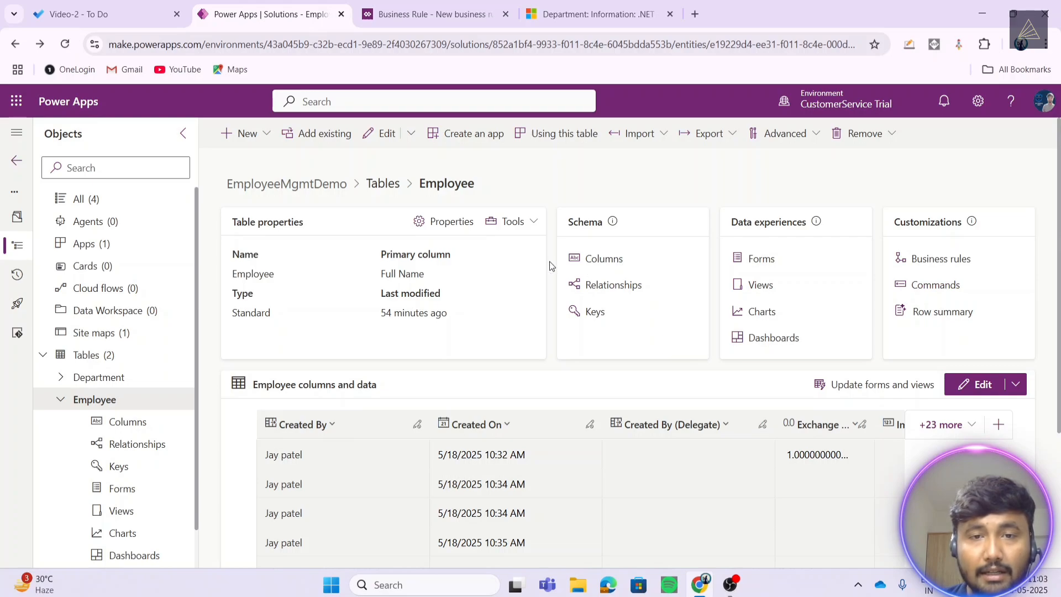
- Create a new Employee quick create form named 'Create Employee'
left_click(767, 262)
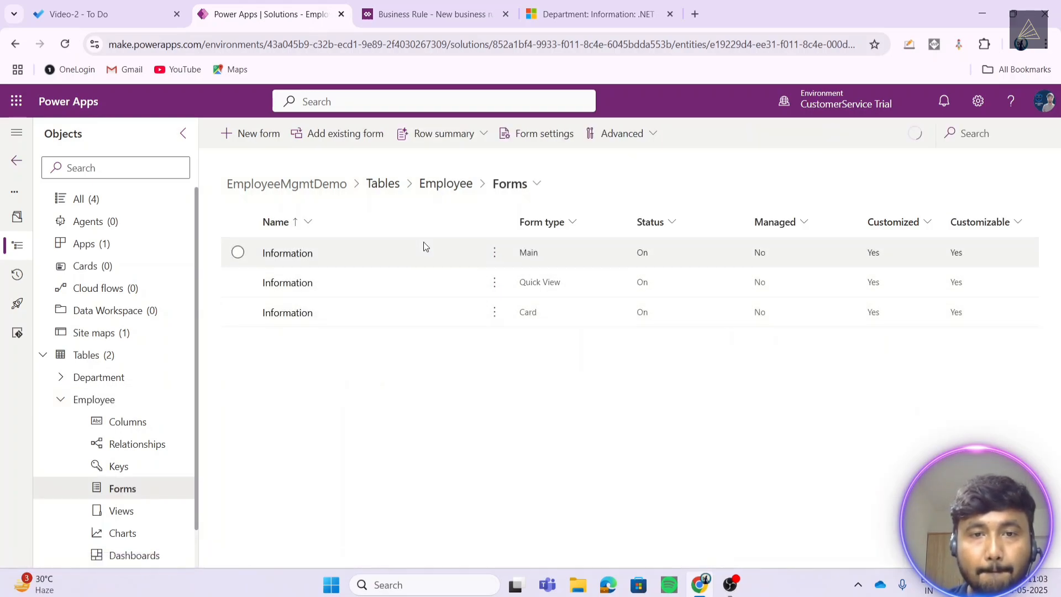
left_click(254, 133)
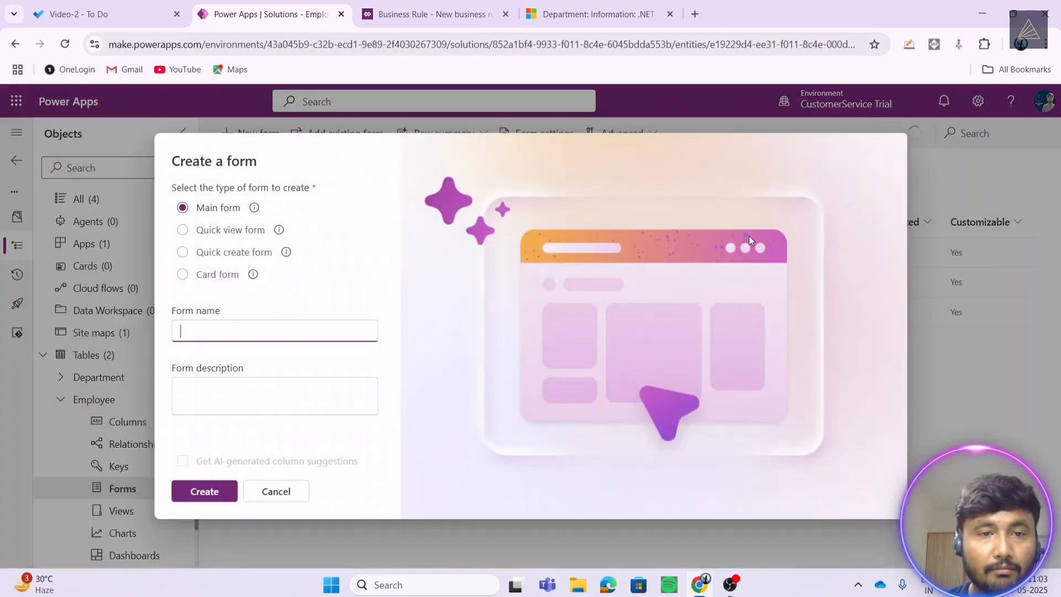
left_click(183, 252)
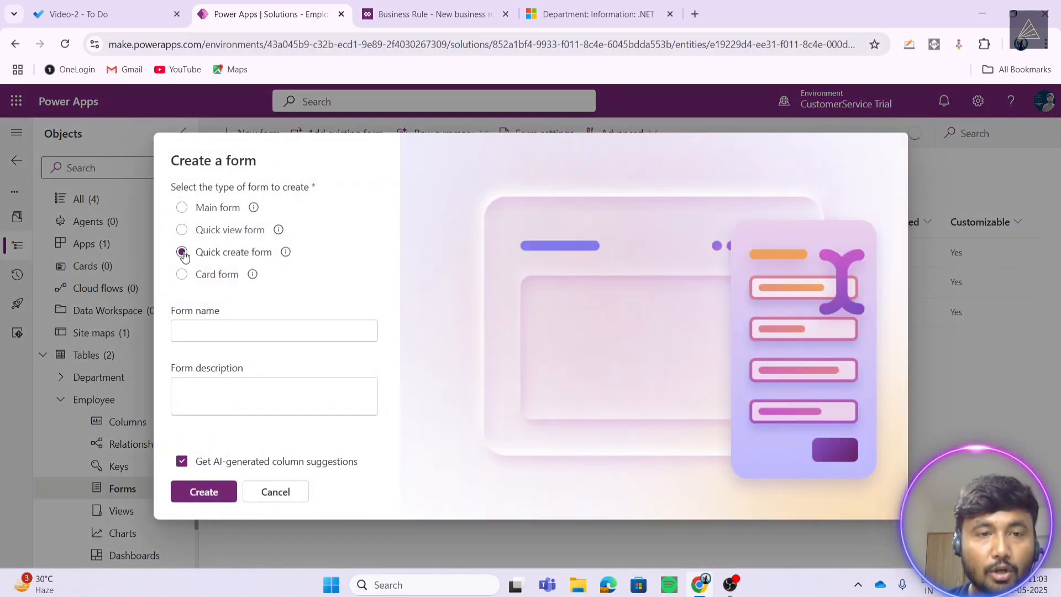
left_click(228, 334)
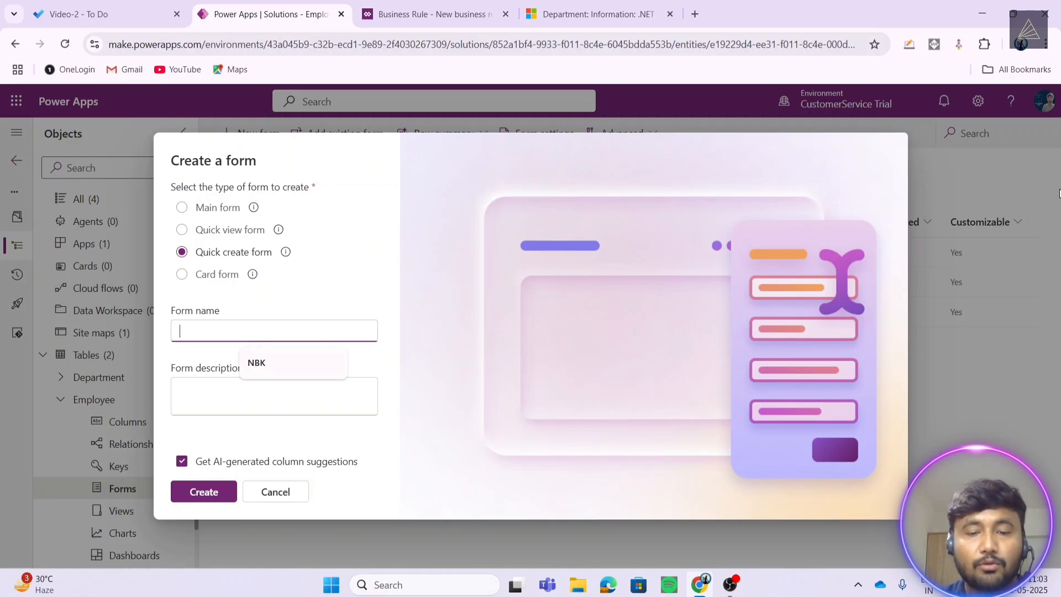
type("Cr")
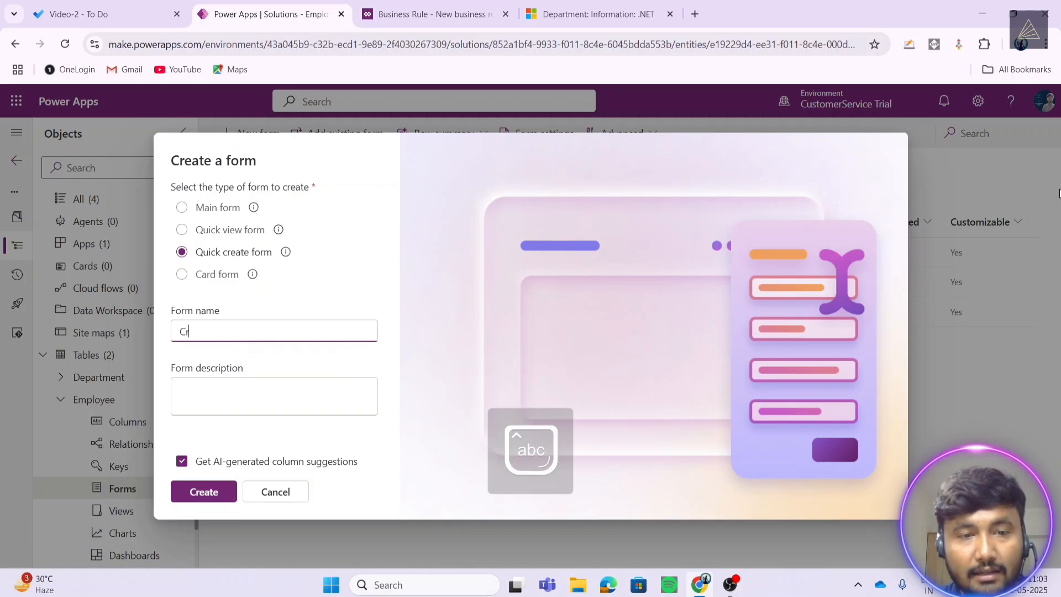
type("eate Employee")
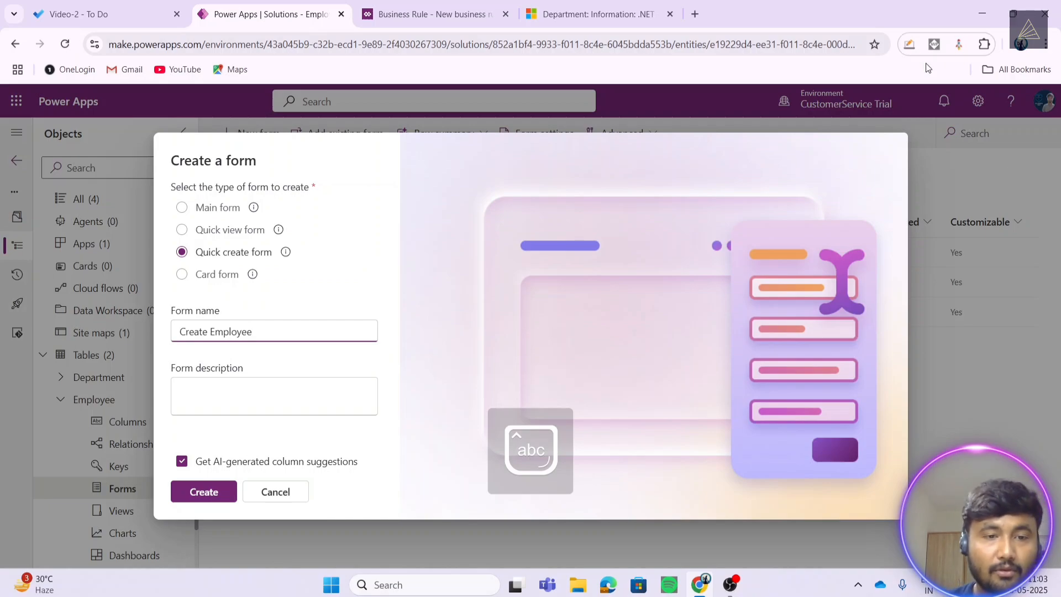
left_click(203, 492)
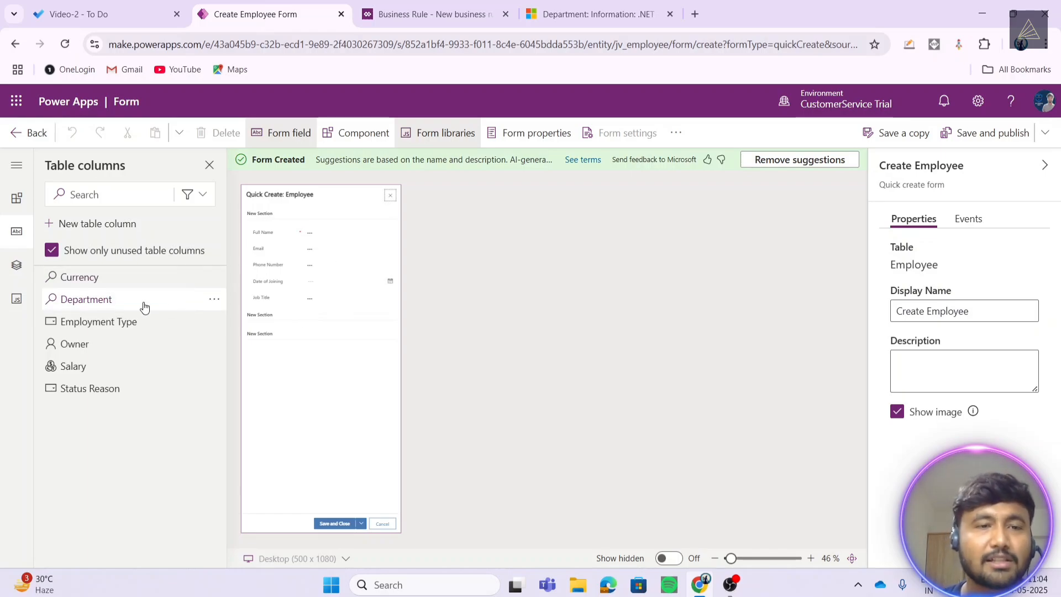
- Add the Employment Type column to the Create Employee quick create form
left_click(106, 325)
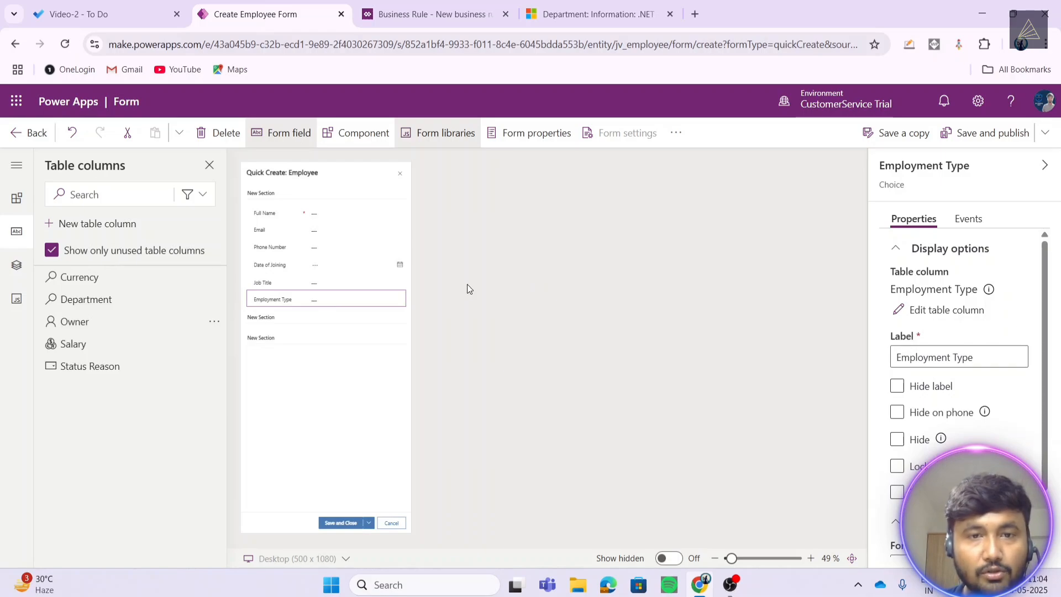
scroll(476, 286, "up", 5)
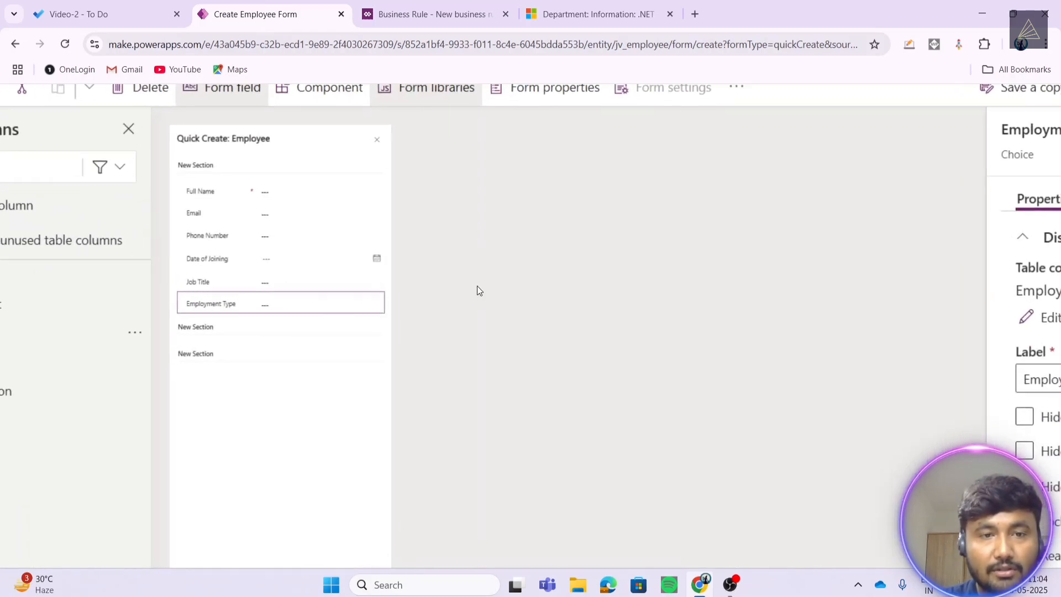
scroll(478, 291, "left", 4)
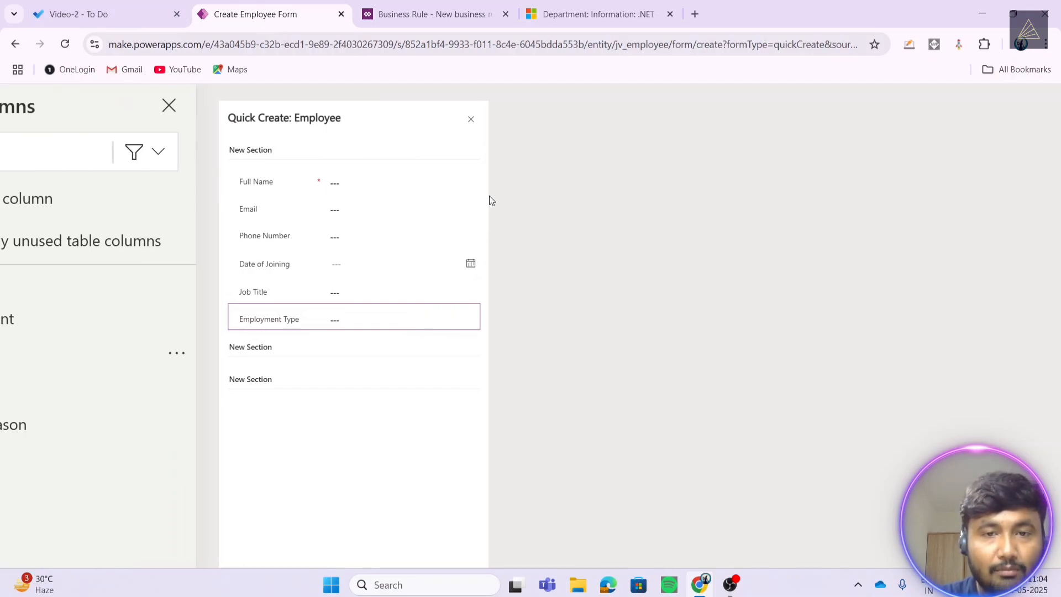
scroll(469, 217, "up", 1)
scroll(469, 217, "left", 1)
scroll(468, 217, "down", 5)
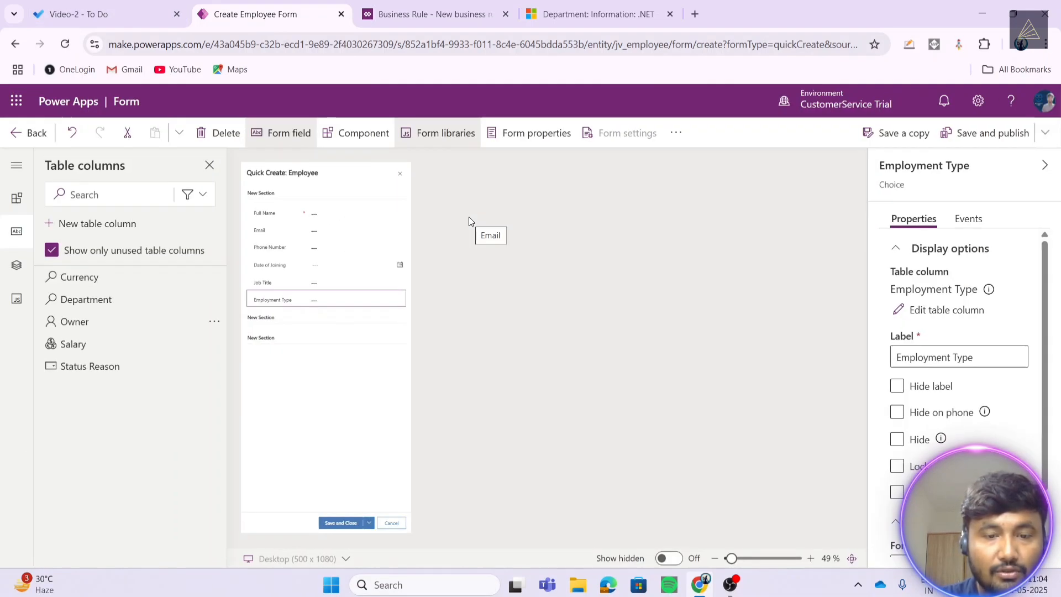
- Rename the first section's label to 'Create Employee'
left_click(264, 195)
left_click(966, 294)
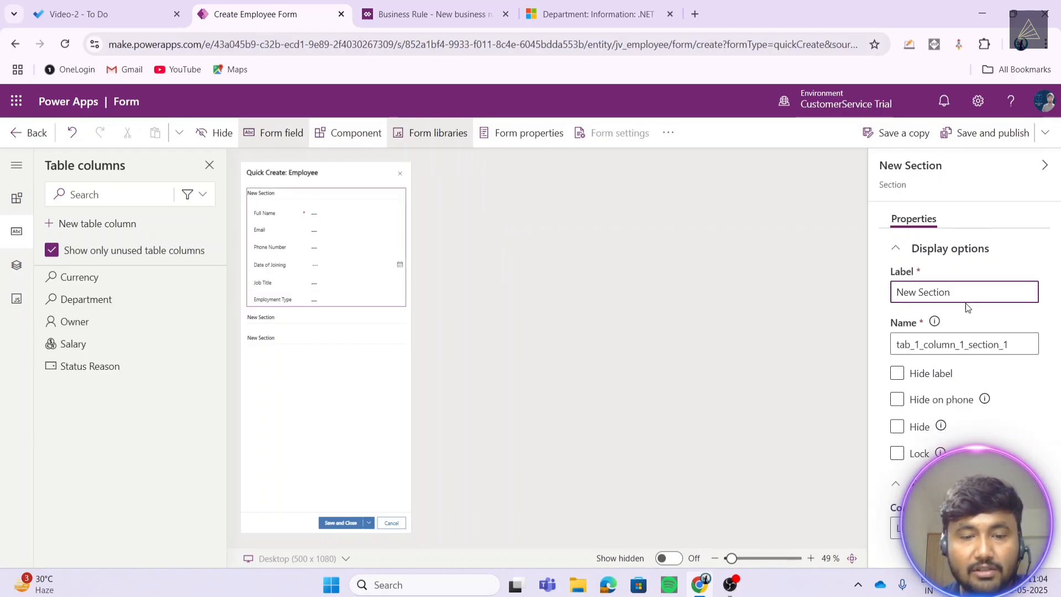
key("ctrl+a")
key("BackSpace")
type("C")
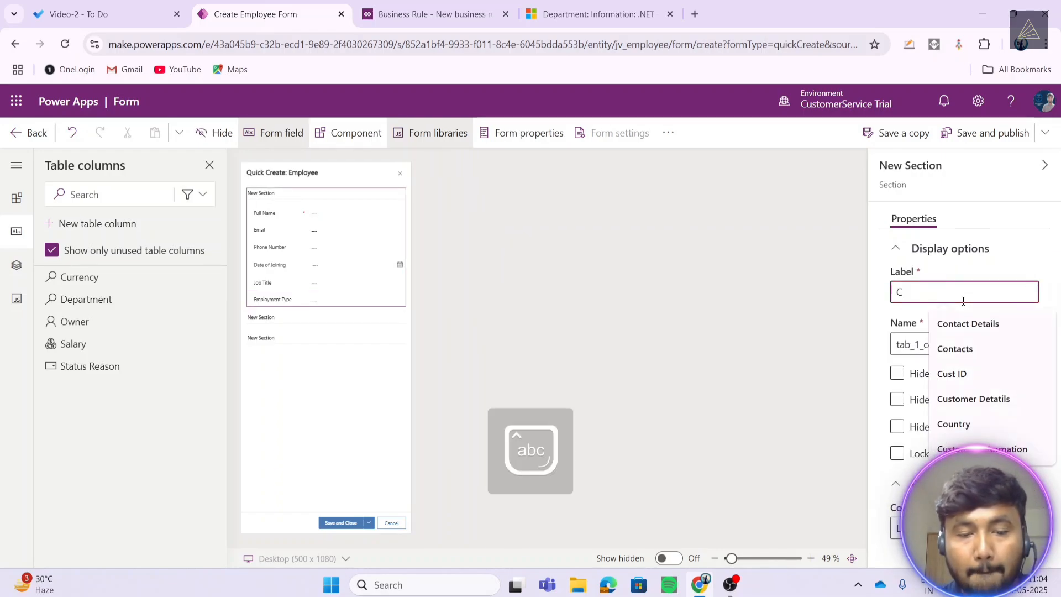
type("reate Employee")
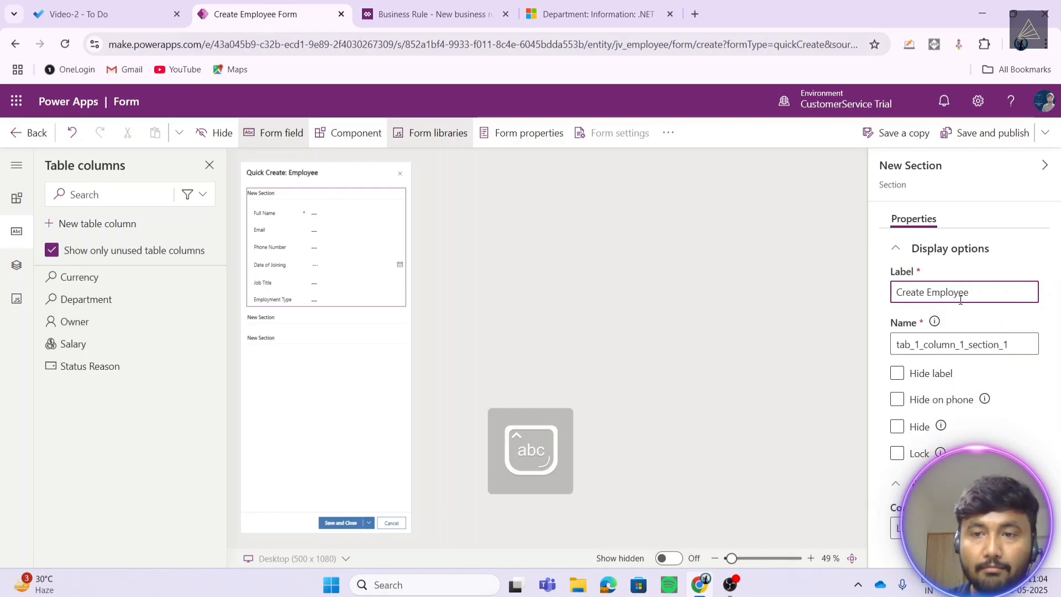
left_click(757, 321)
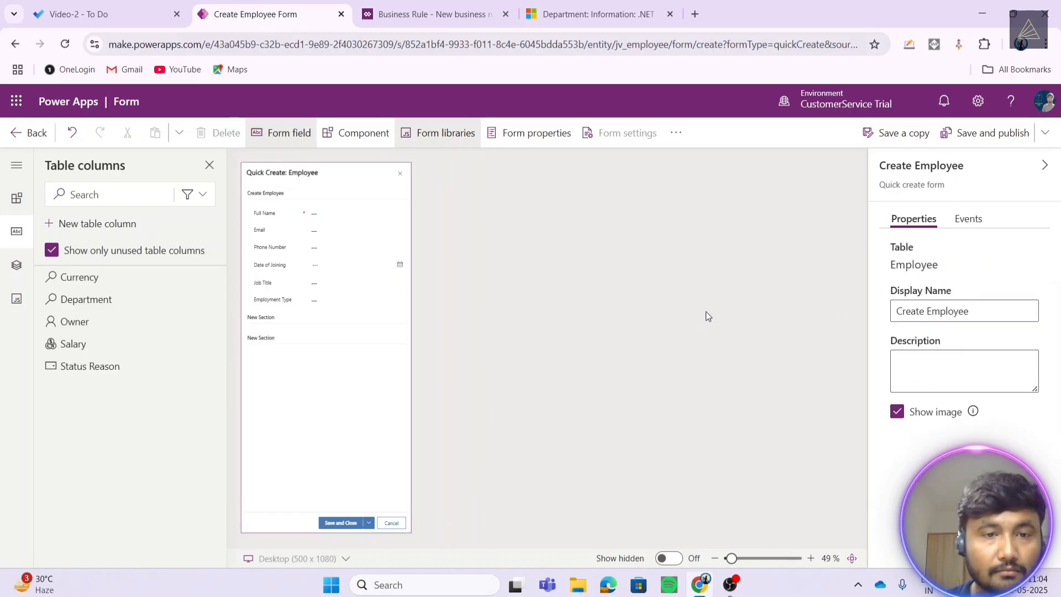
- Hide the labels of the second and third empty New Sections
left_click(279, 319)
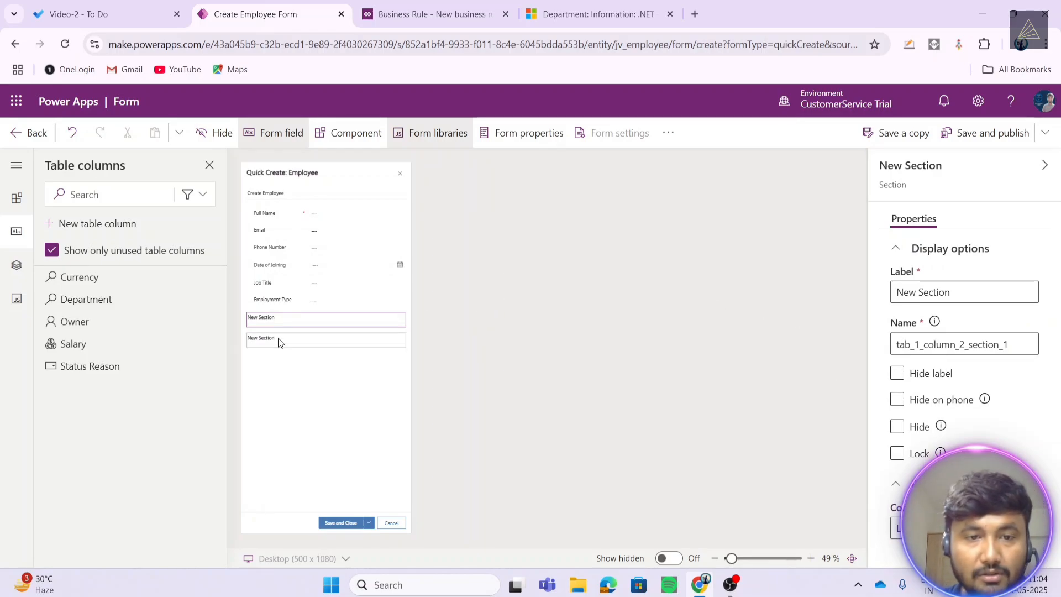
left_click(320, 340)
left_click(897, 375)
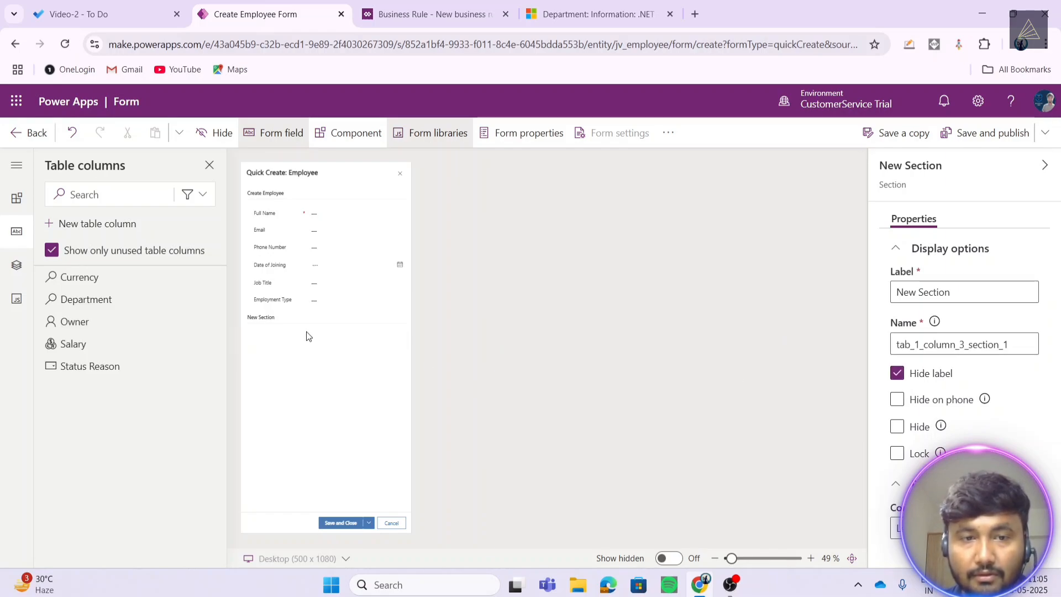
left_click(352, 326)
left_click(897, 373)
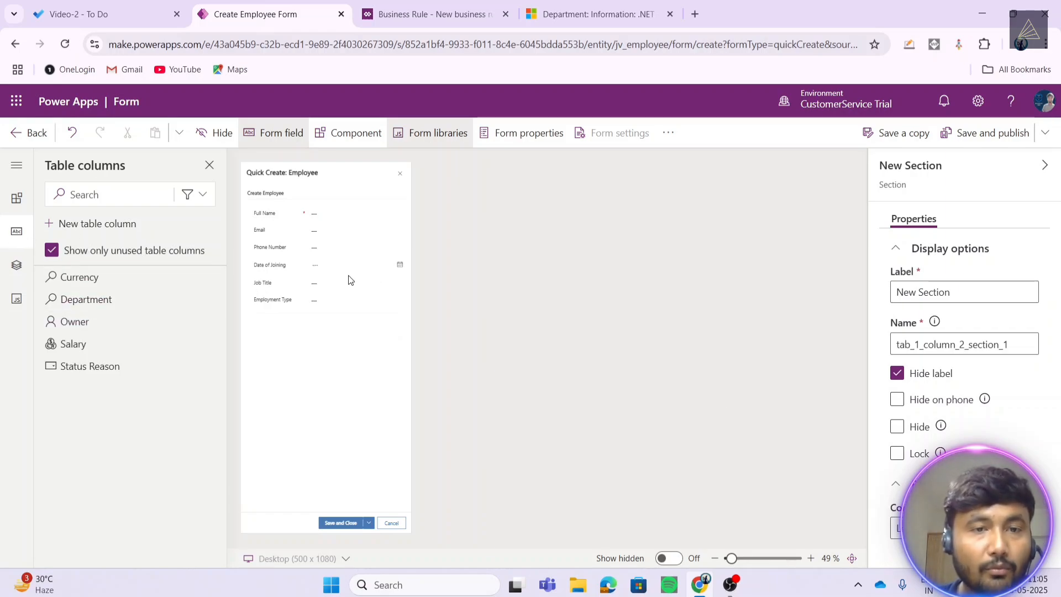
- Publish the 'Create Employee' quick create form and return to the Employee forms list
left_click(973, 138)
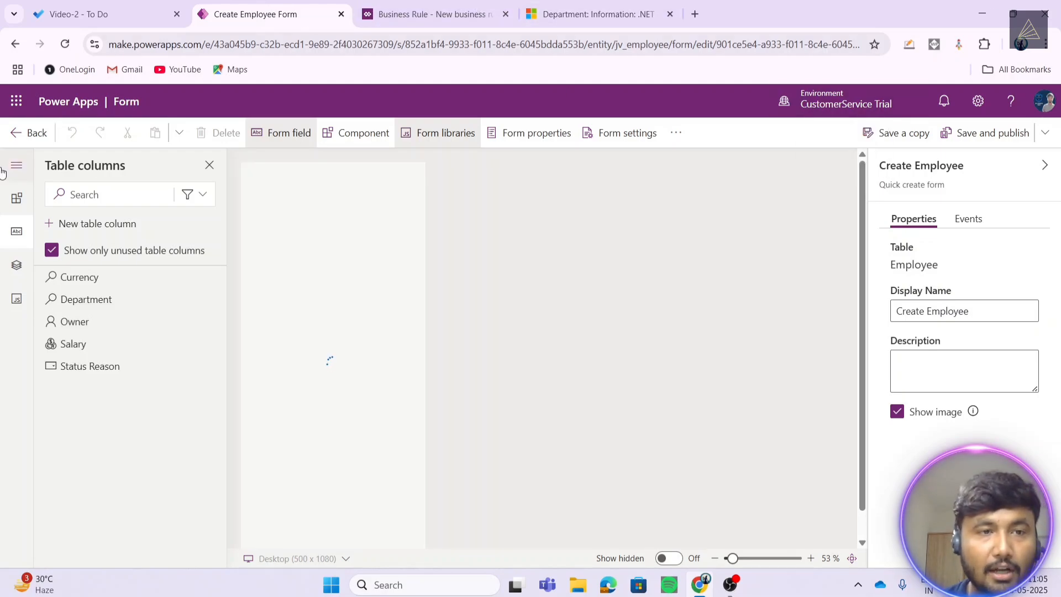
left_click(45, 132)
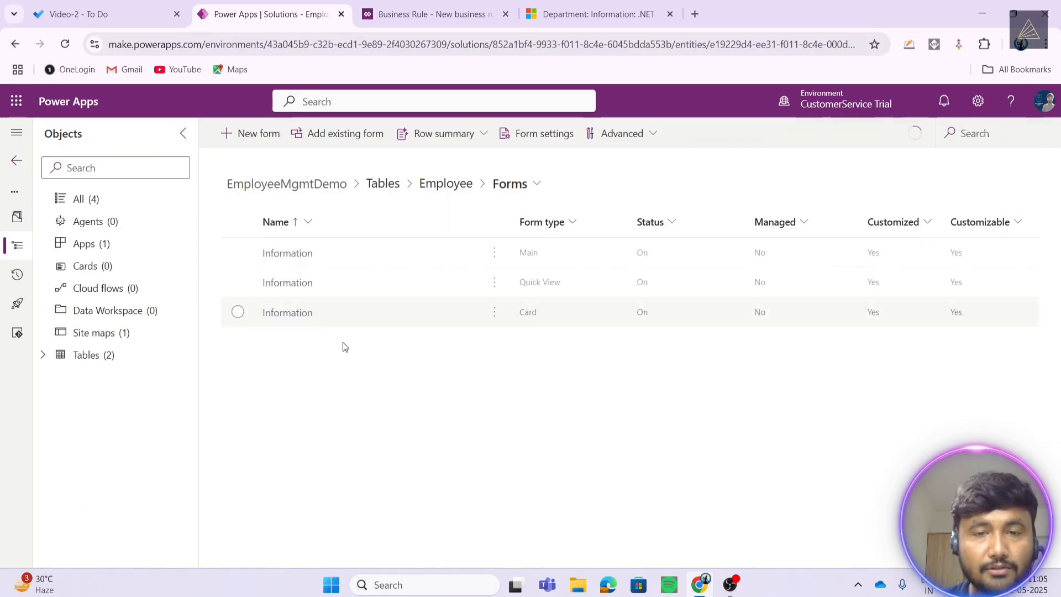
- Open the Department table from the solution's Tables list
left_click(393, 4)
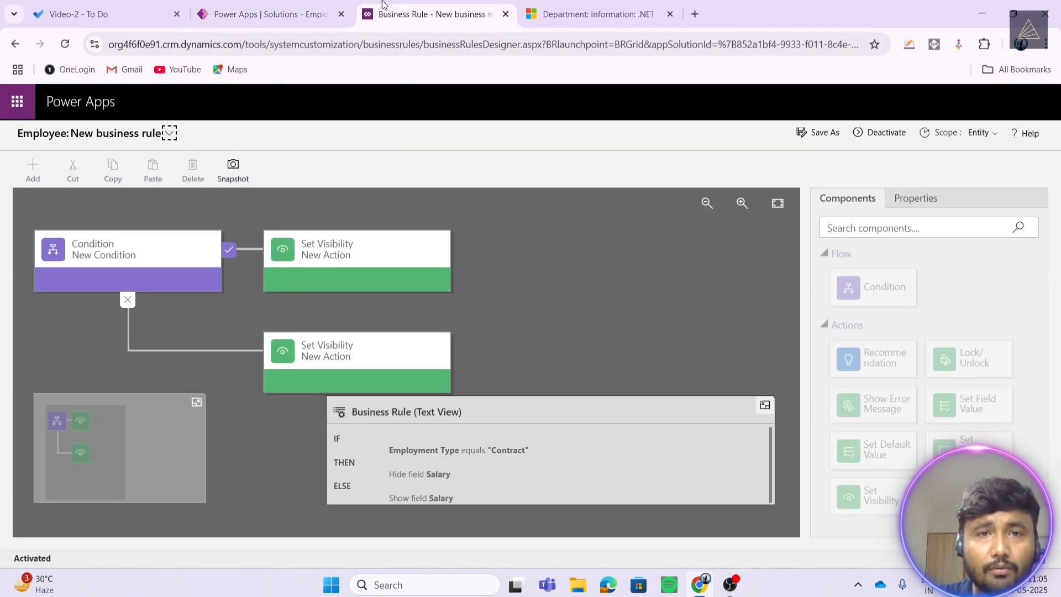
left_click(258, 4)
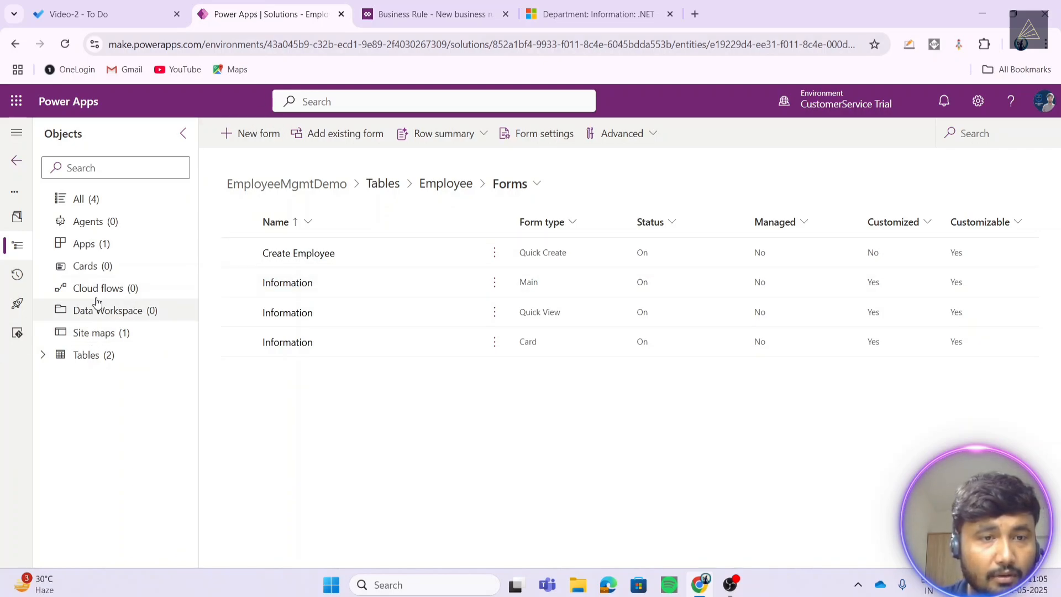
left_click(65, 363)
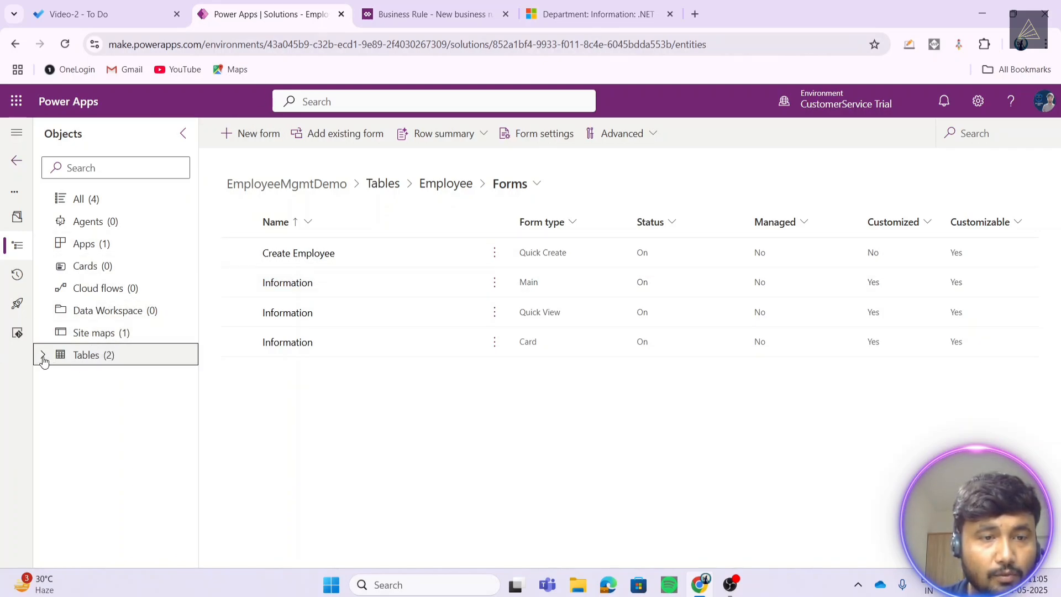
left_click(44, 358)
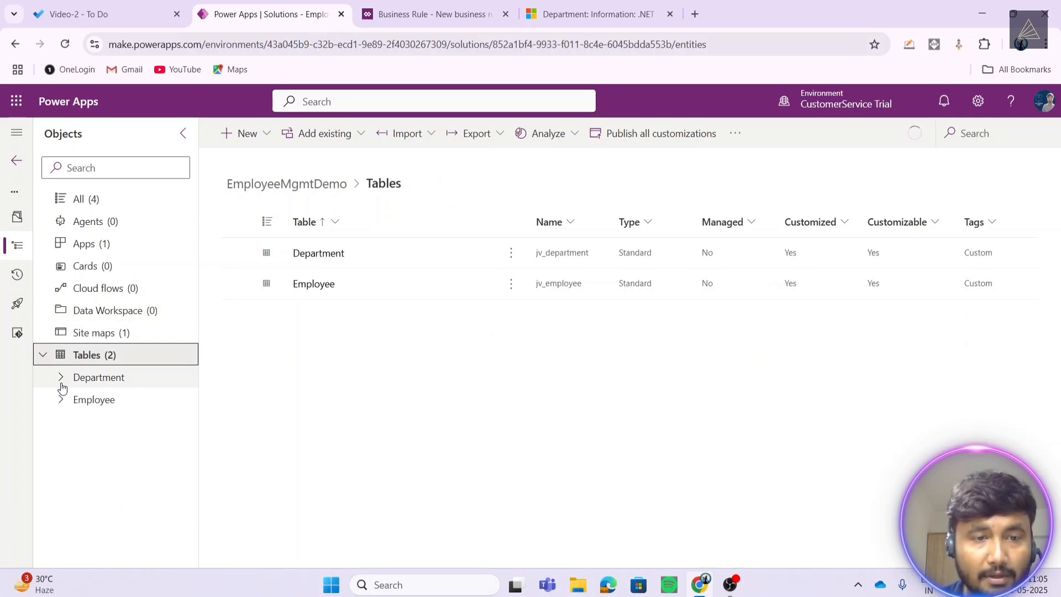
left_click(62, 383)
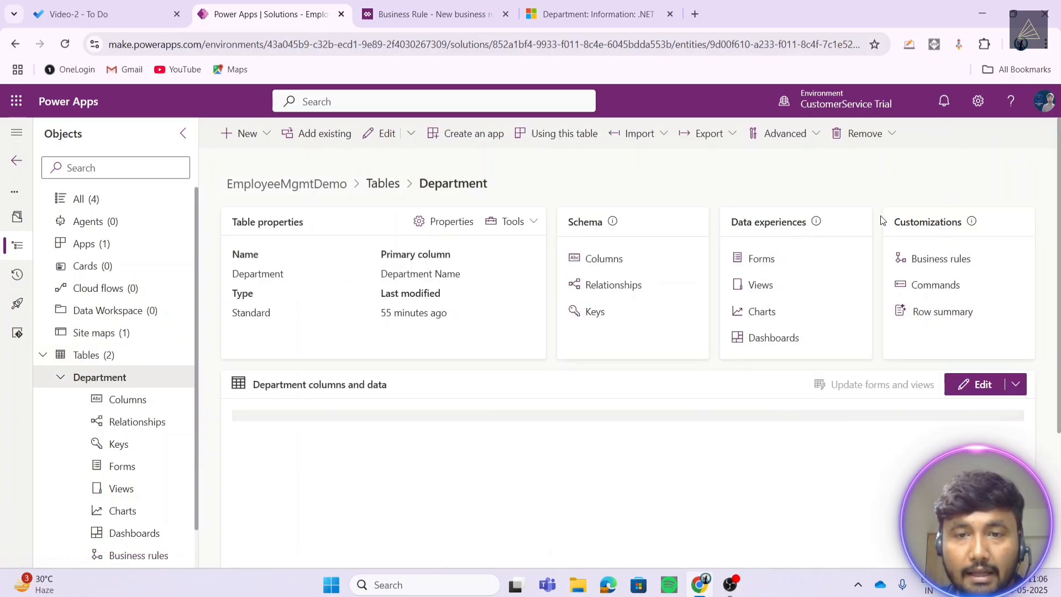
- Enable 'Leverage quick-create form if available' in the Department table properties and save
left_click(435, 222)
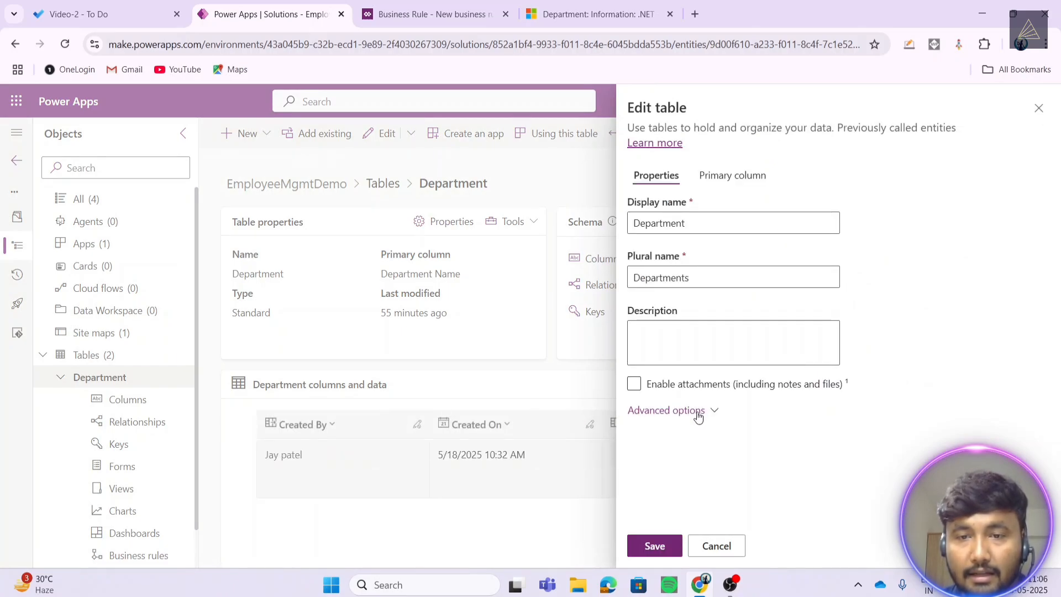
left_click(698, 416)
scroll(721, 394, "down", 5)
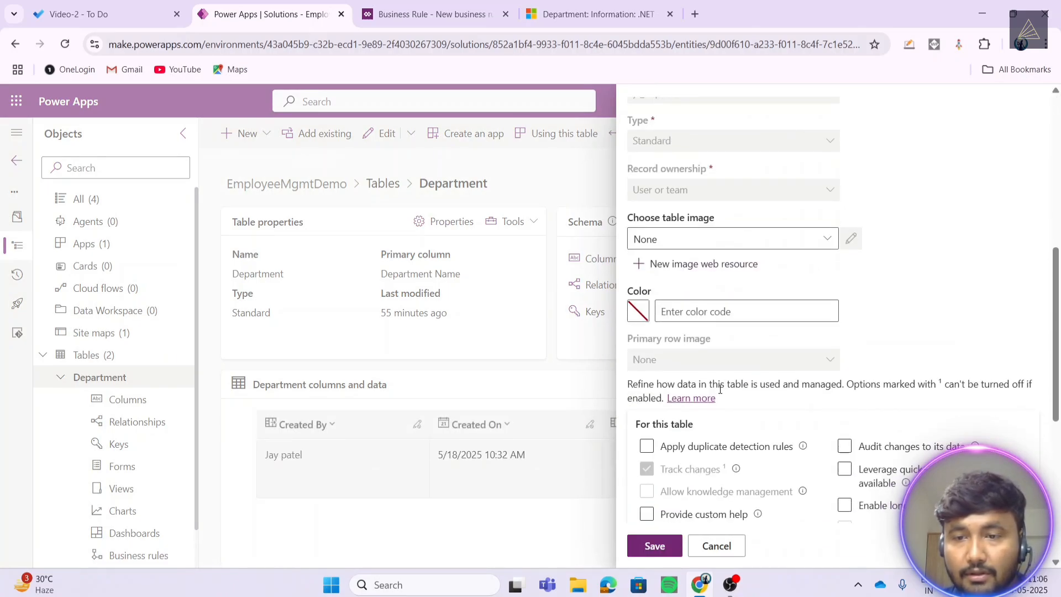
scroll(720, 389, "down", 2)
left_click(844, 400)
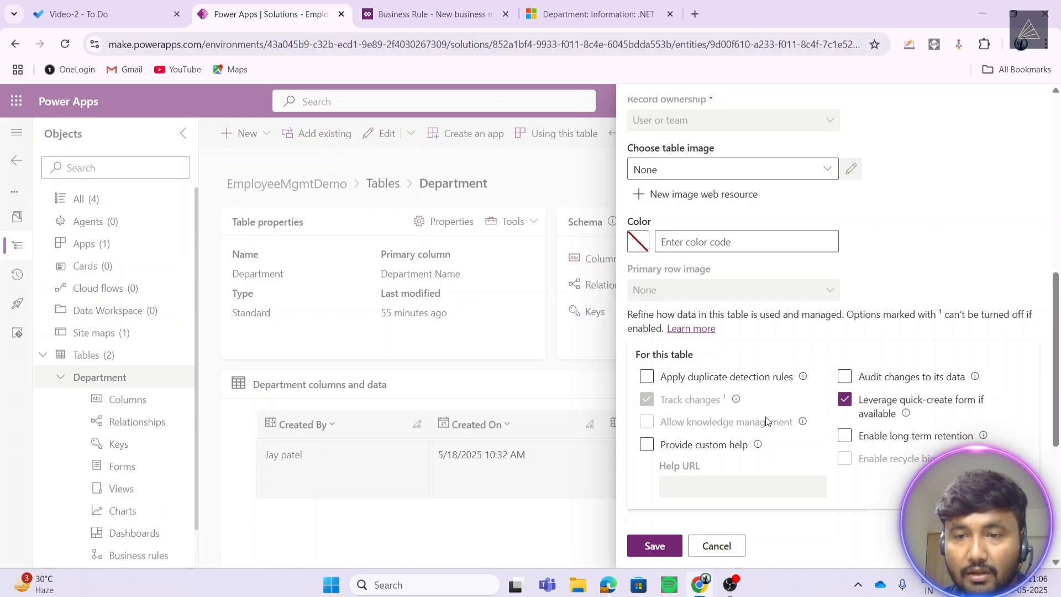
left_click(652, 546)
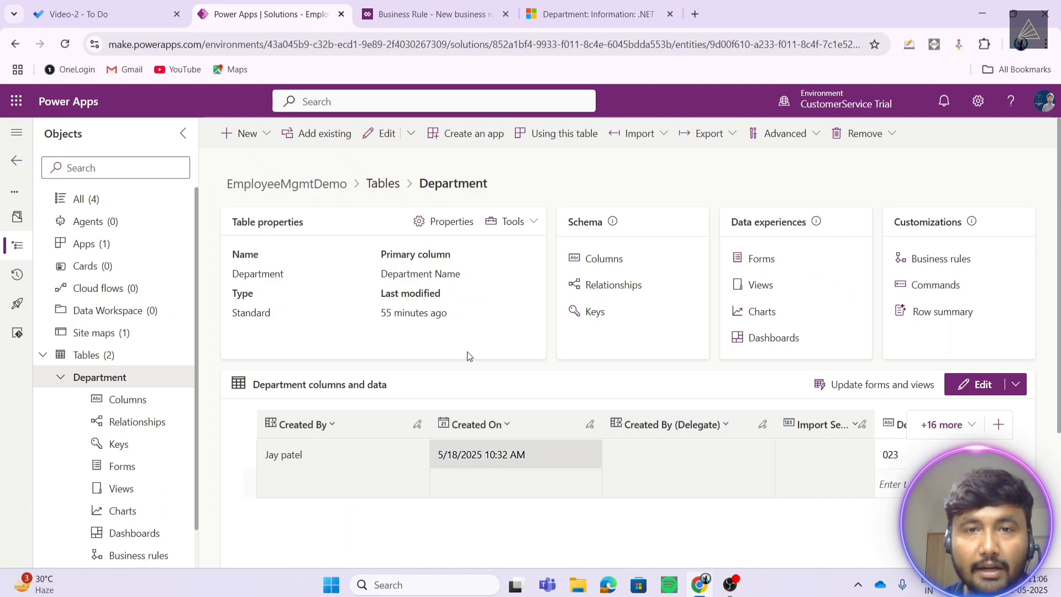
- Reload the .NET department record and start a new employee from its related Employees list
left_click(585, 6)
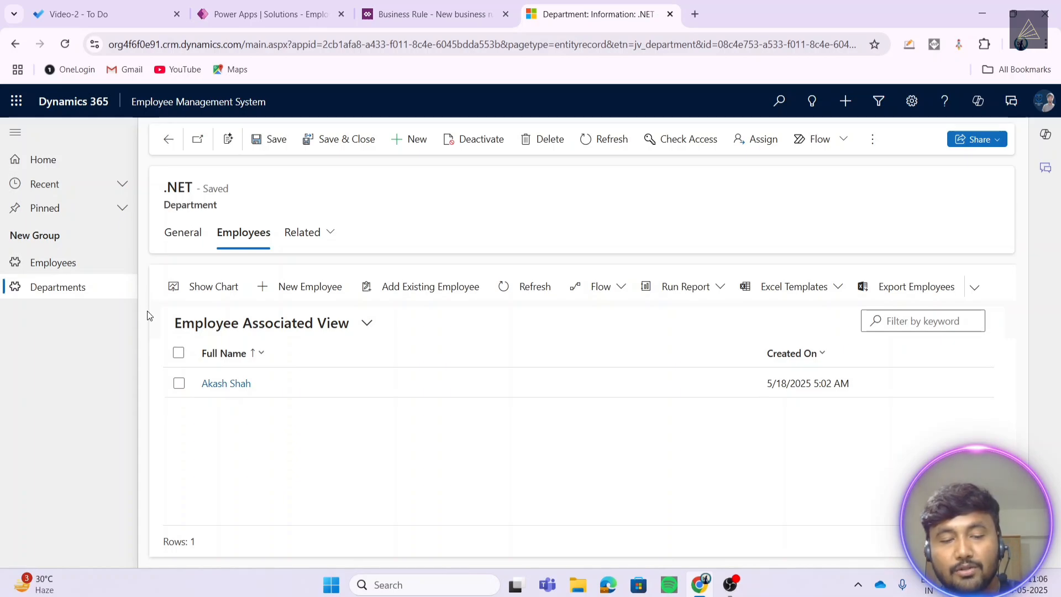
key("F5")
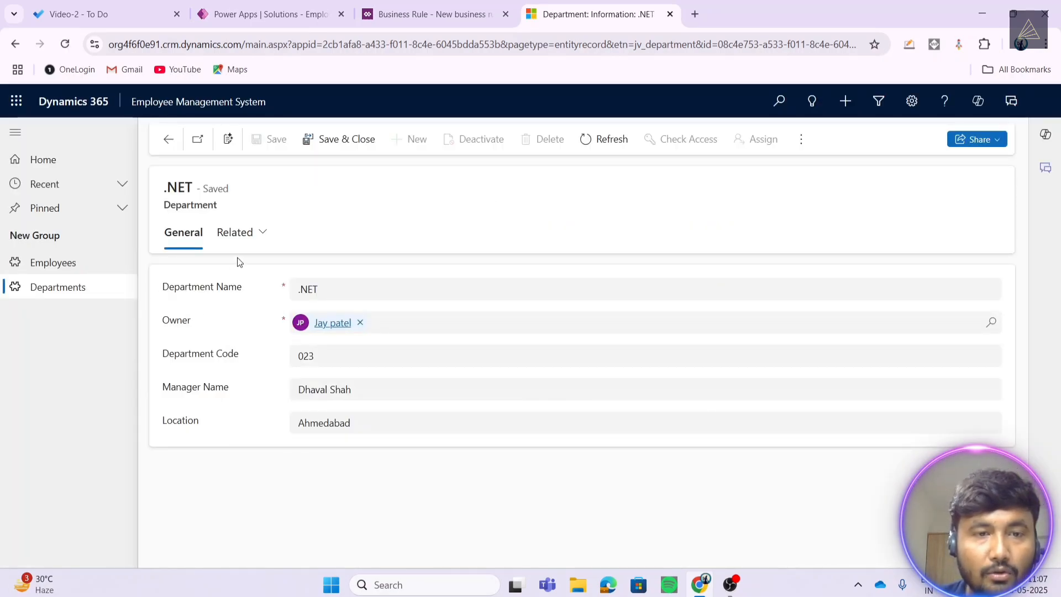
left_click(247, 236)
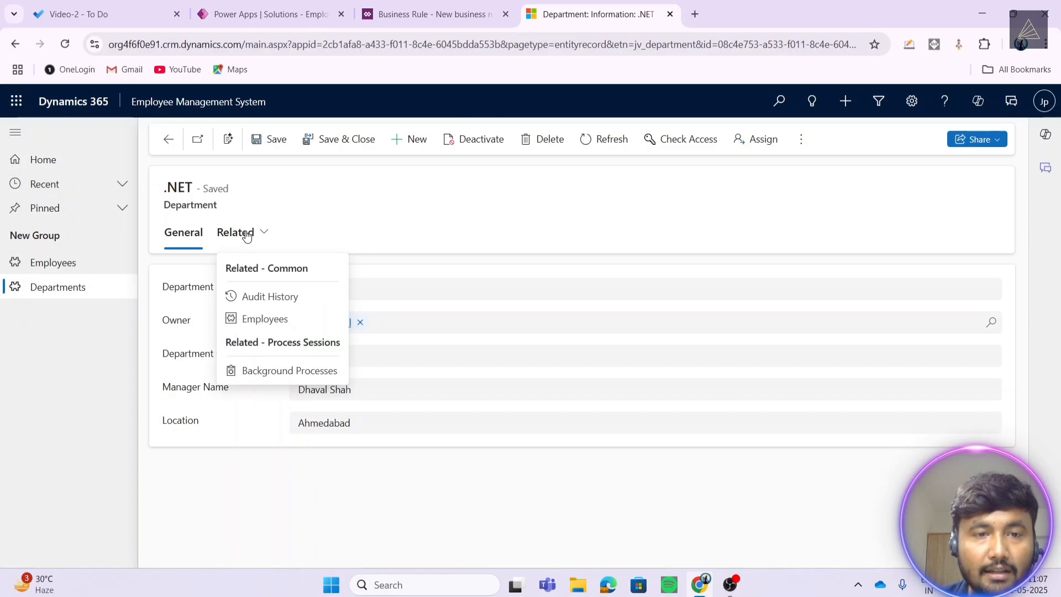
left_click(268, 326)
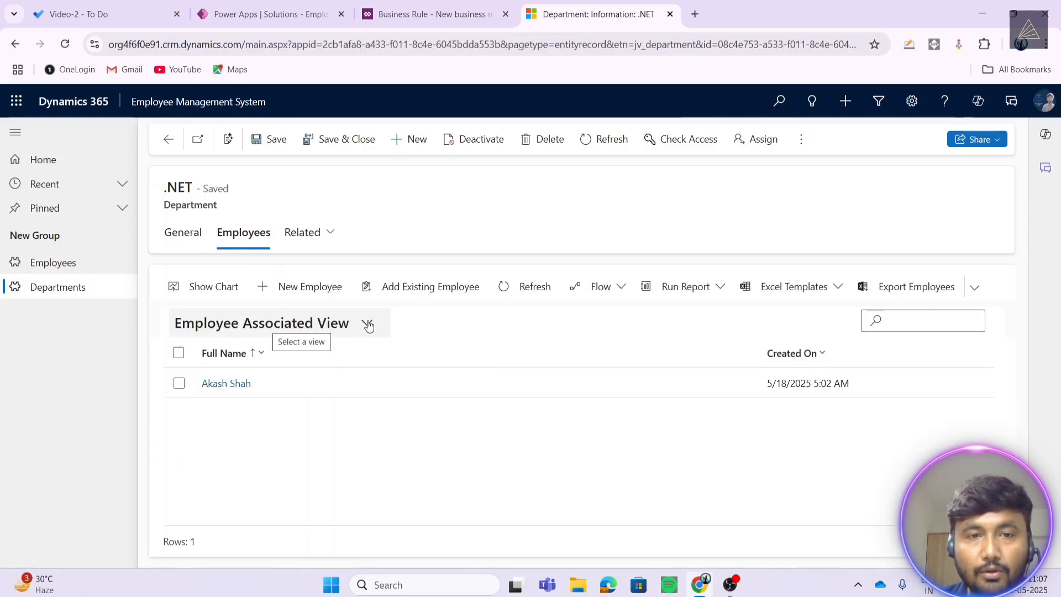
left_click(293, 289)
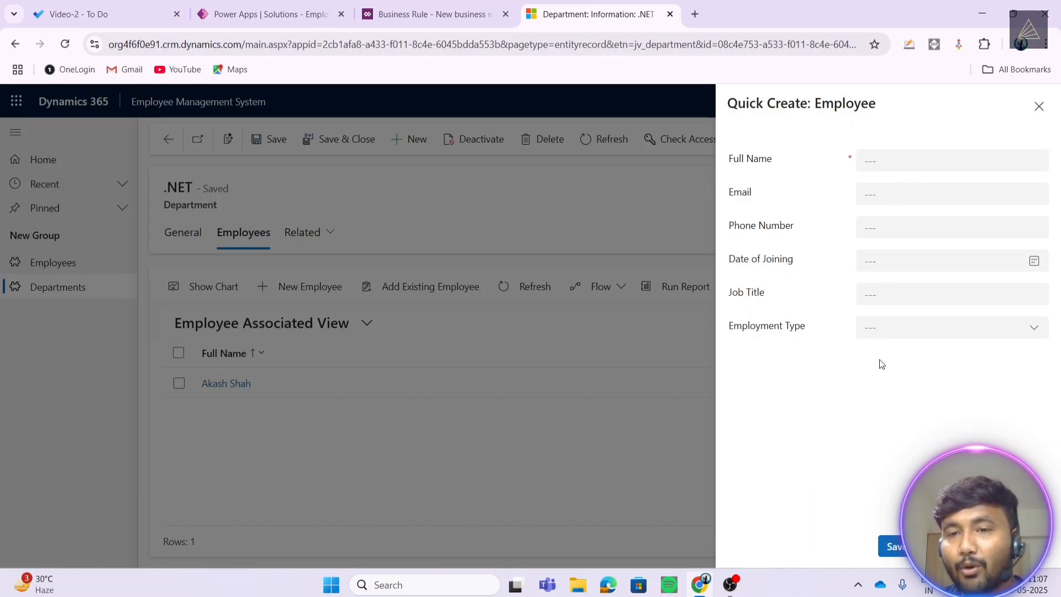
- Fill in a placeholder full name, a phone number, joining date 4/29/2025 and Part-Time employment type
left_click(893, 160)
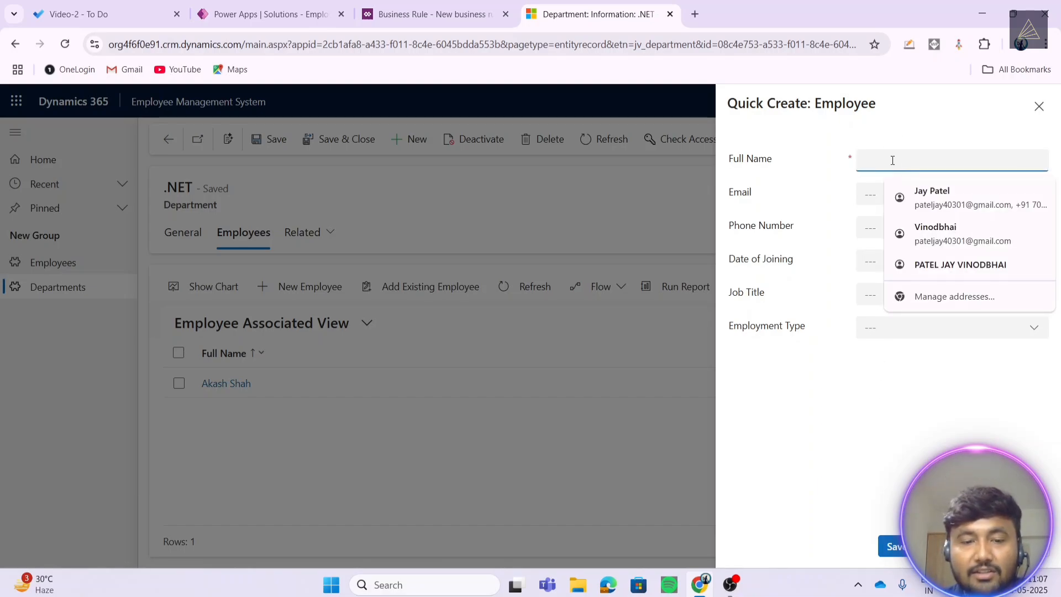
type("nojghaohg")
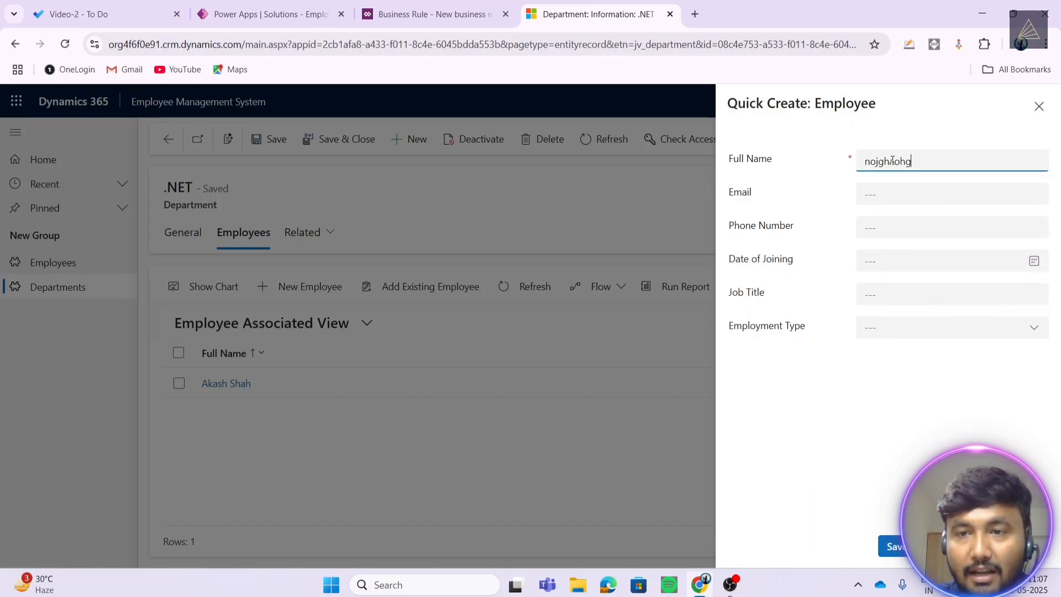
type("ghsfhg")
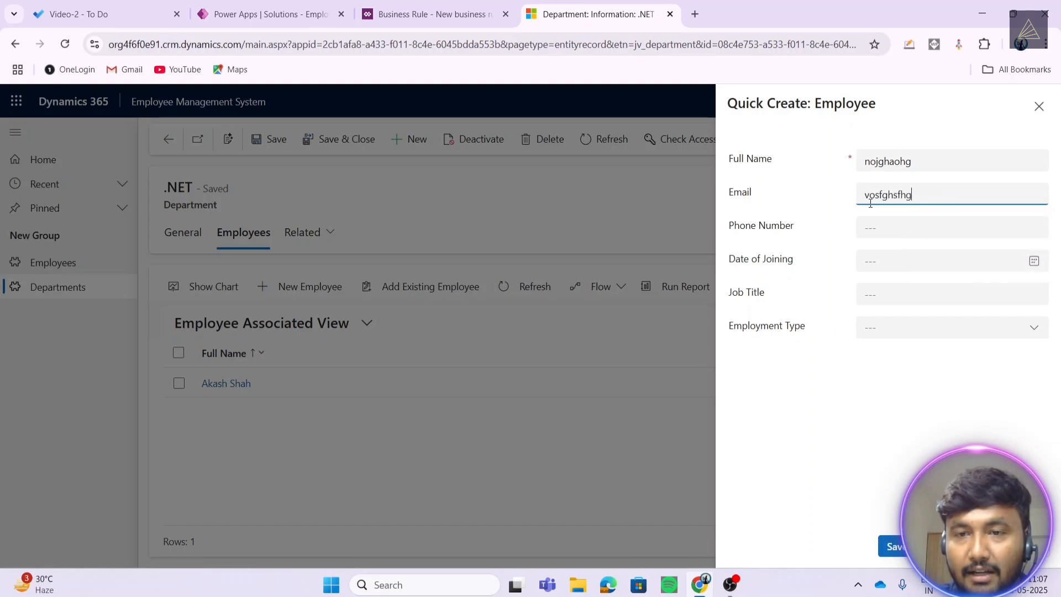
left_click(870, 230)
type("65872t5")
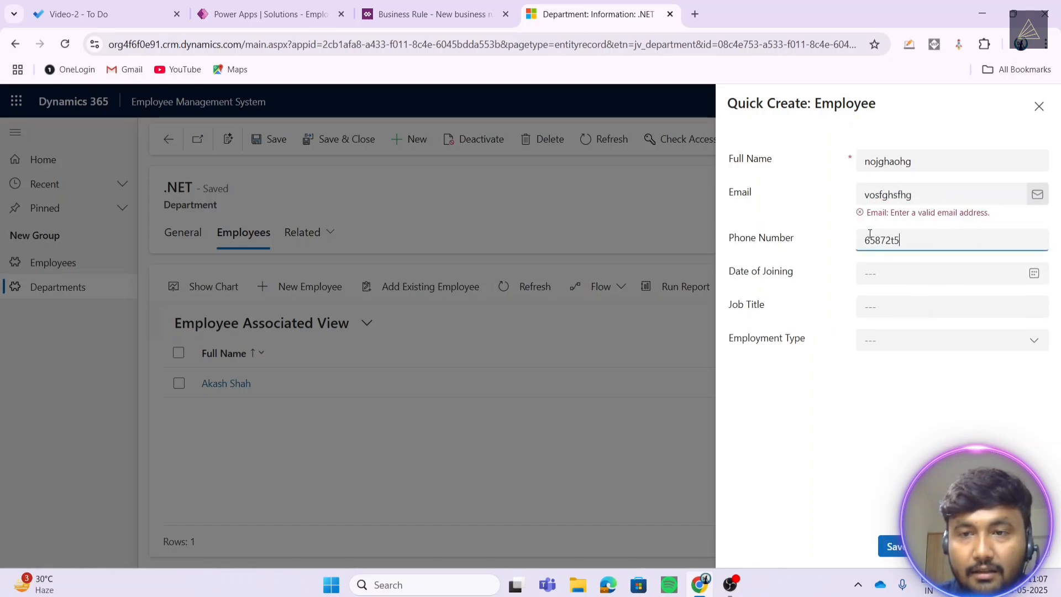
left_click(869, 274)
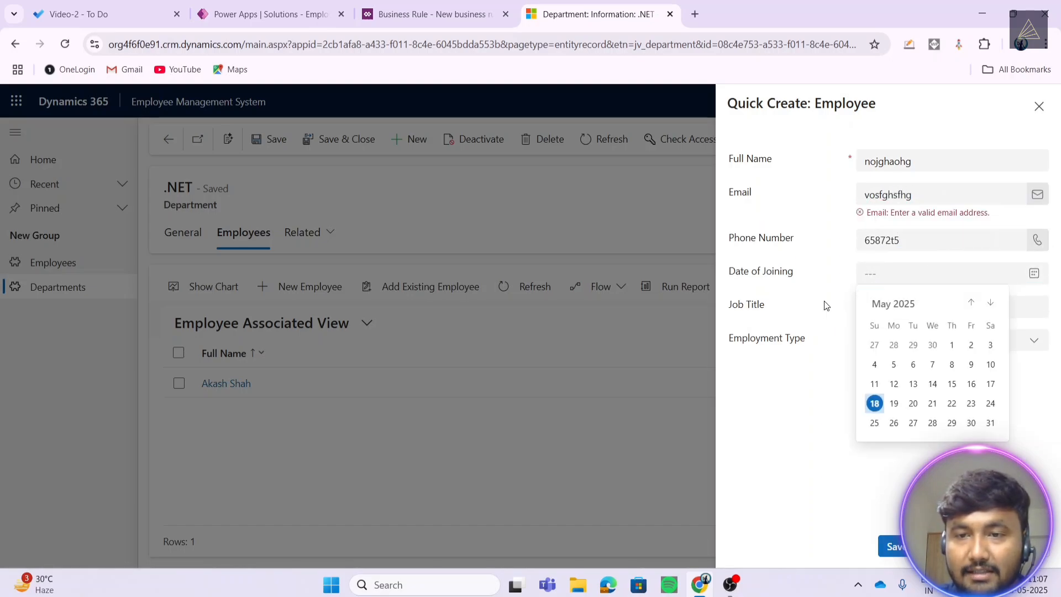
left_click(914, 345)
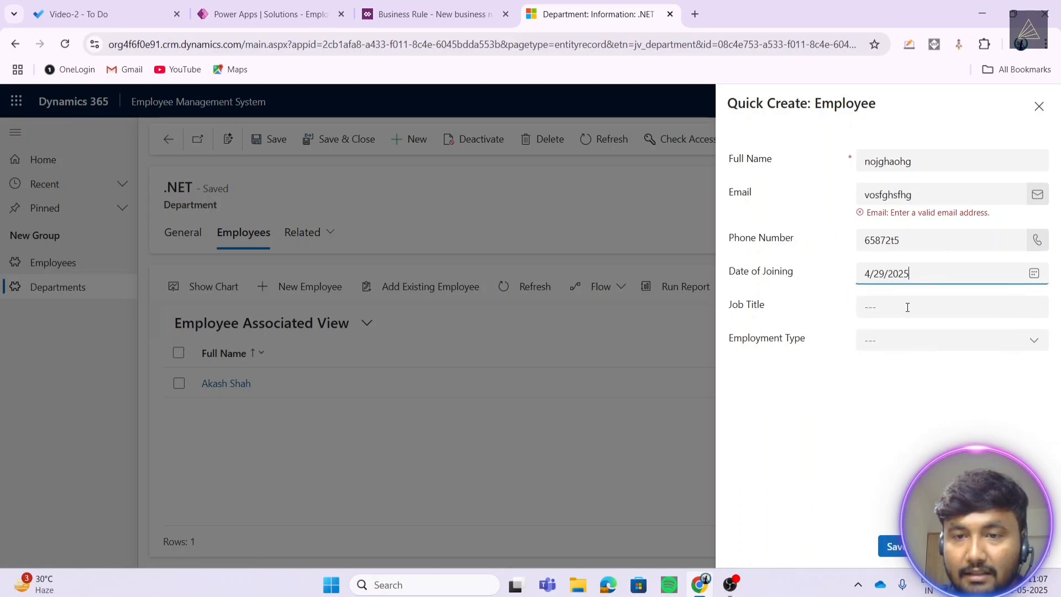
left_click(907, 304)
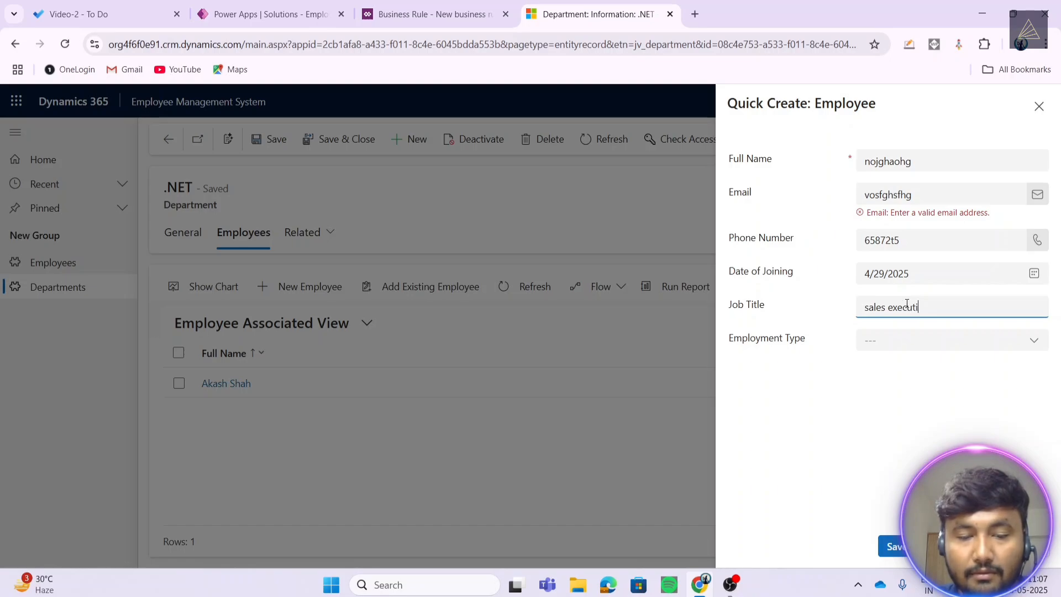
left_click(890, 341)
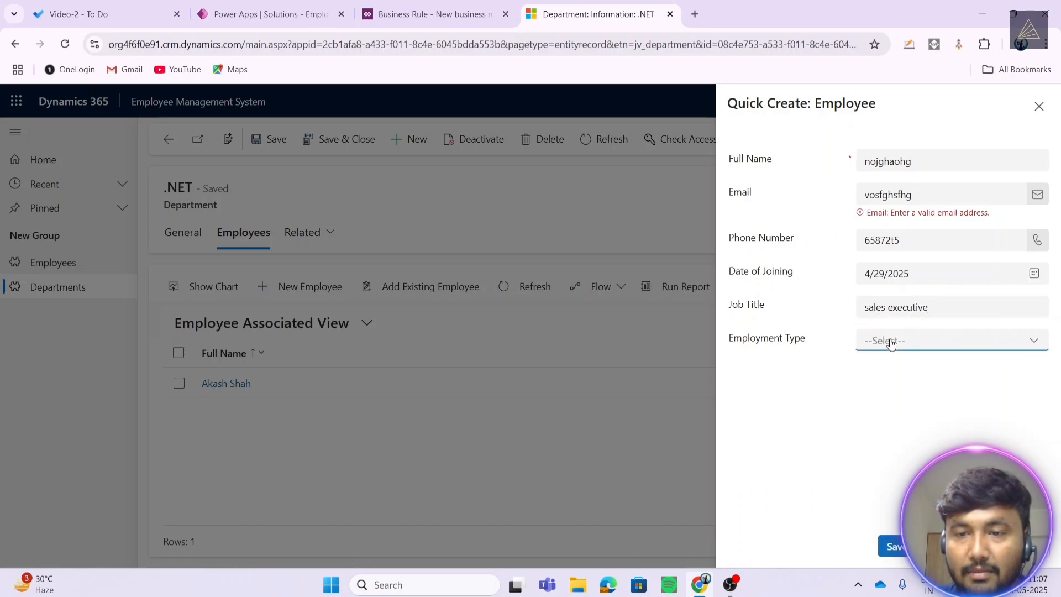
left_click(874, 411)
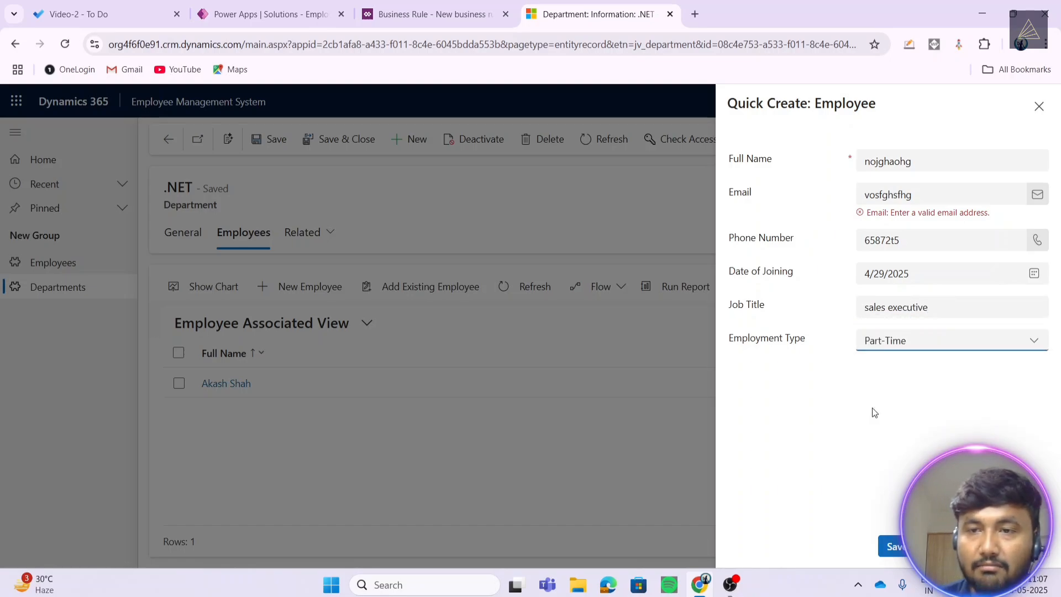
- Replace the invalid email and the placeholder full name, then save and close the new employee
left_click(922, 193)
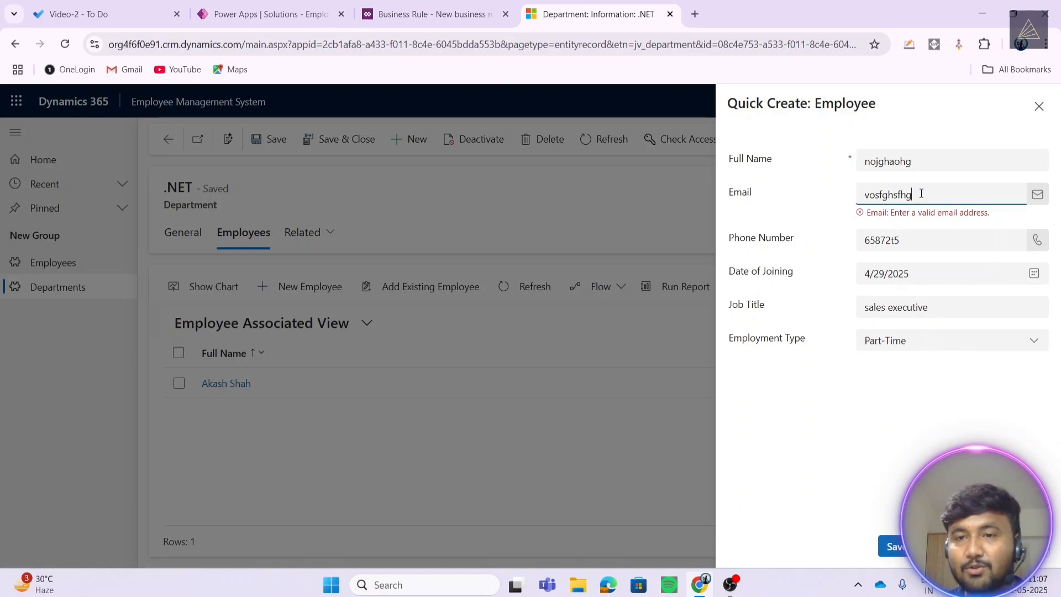
left_click_drag(889, 216, 995, 215)
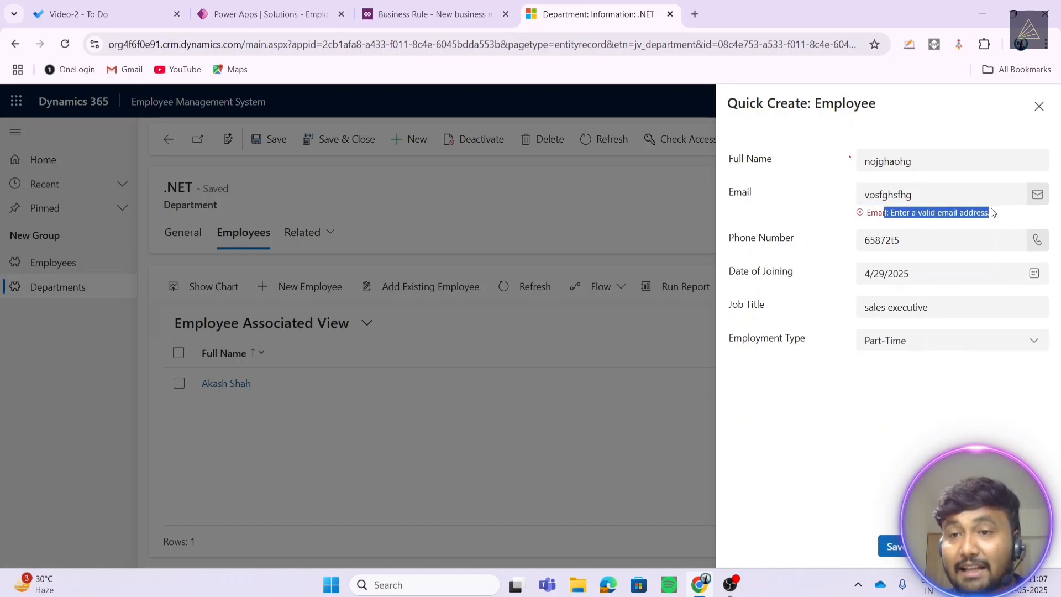
left_click(952, 191)
key("ctrl+a")
key("BackSpace")
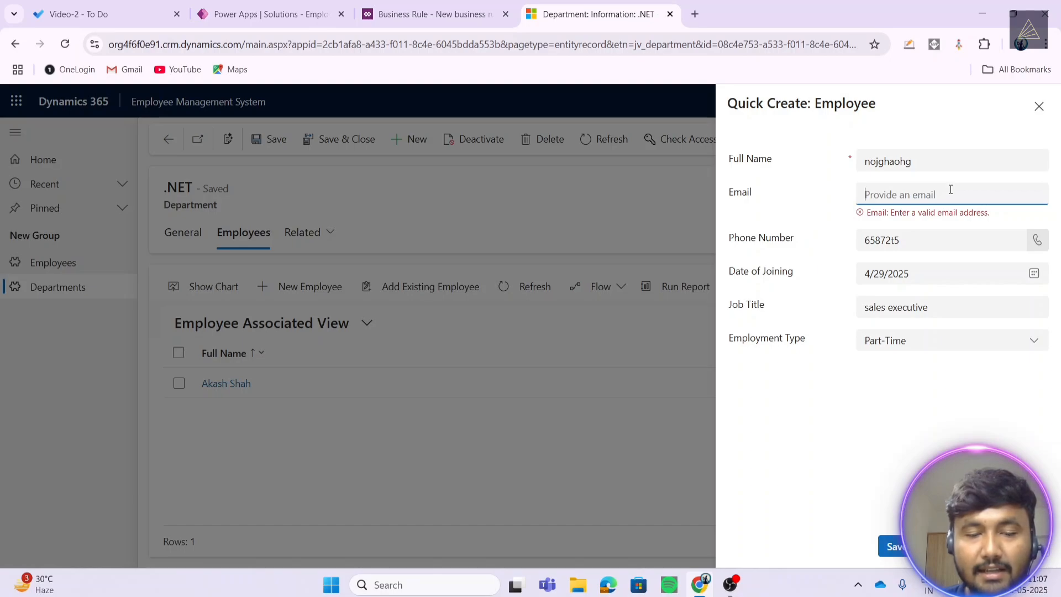
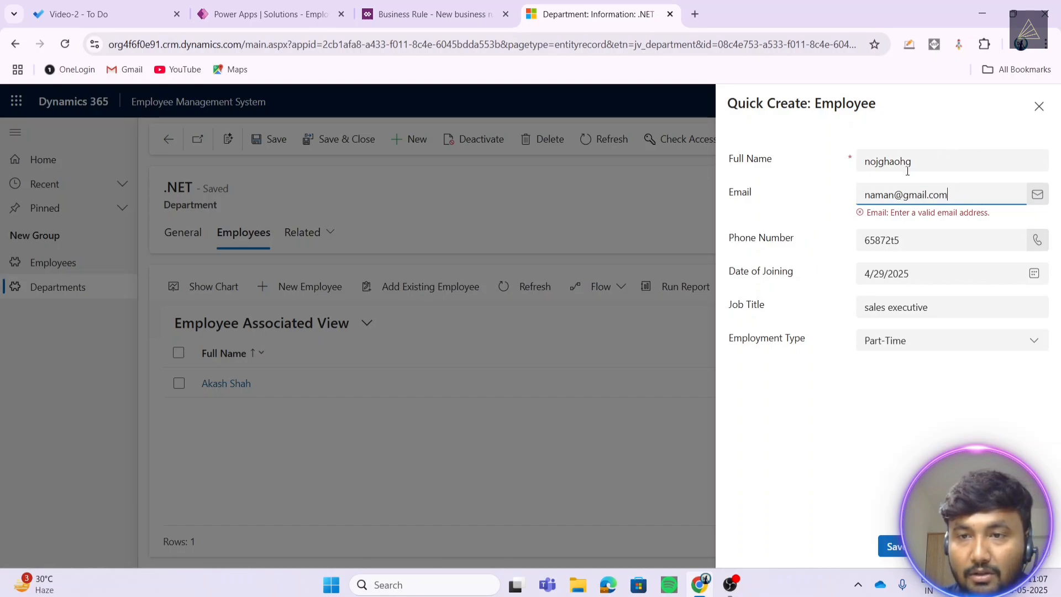
left_click(921, 160)
double_click(922, 159)
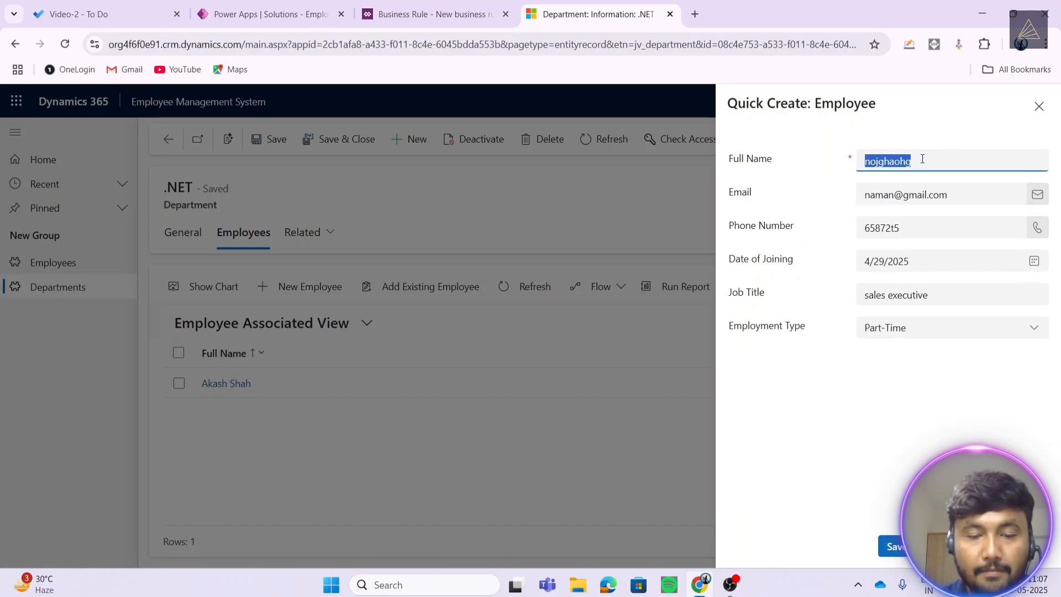
type("name")
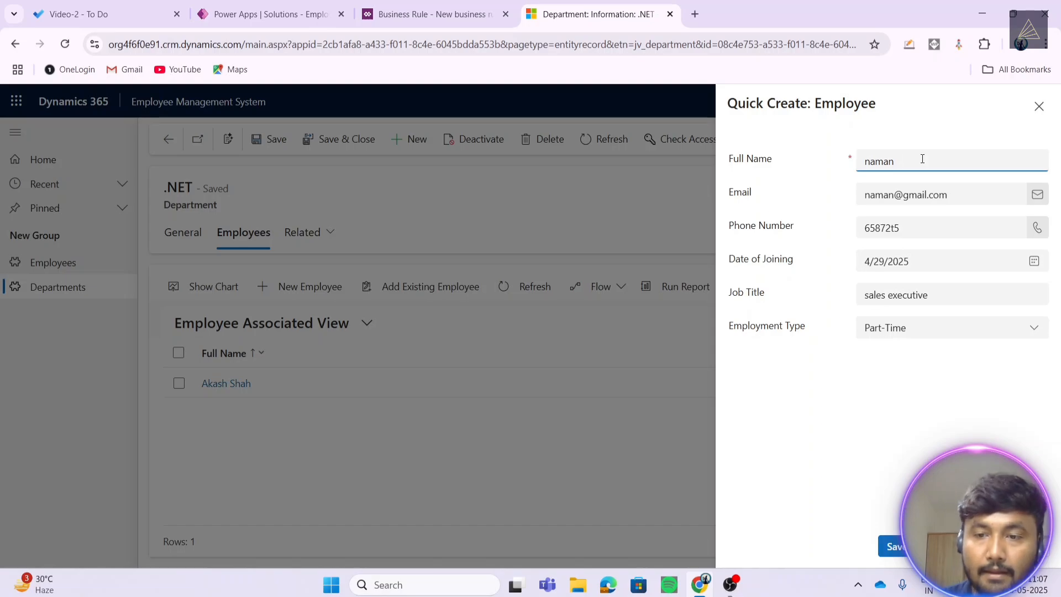
left_click(897, 546)
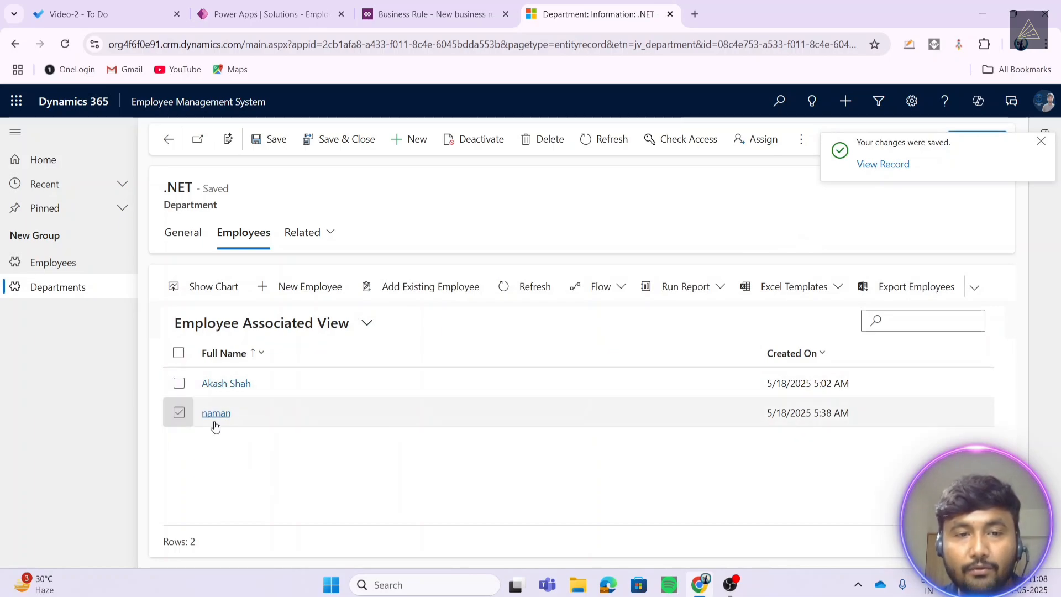
- Open the new employee's record to verify its .NET Department lookup, then show the departments list
left_click(48, 263)
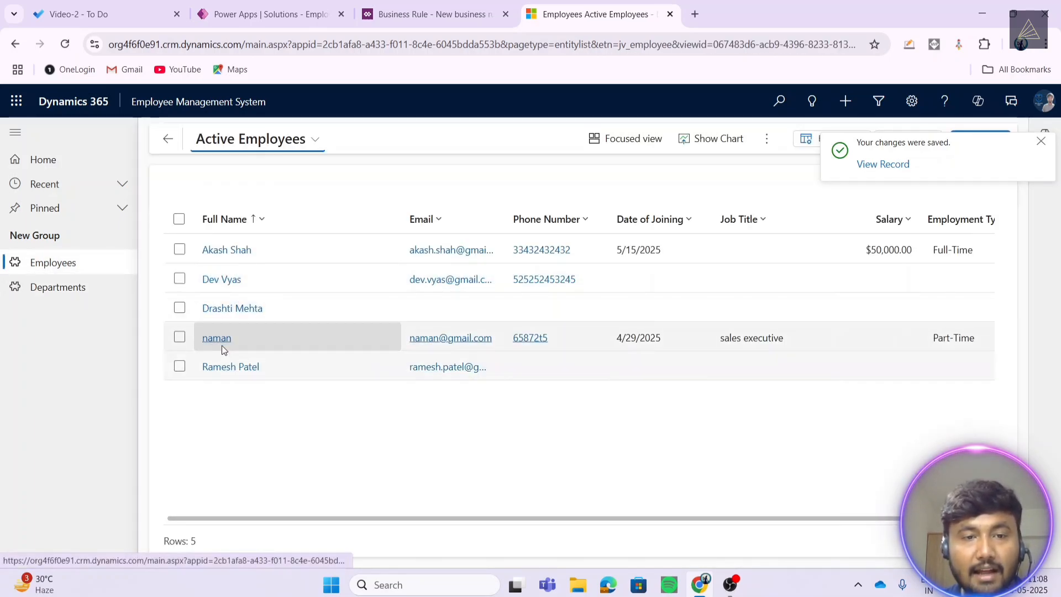
left_click(296, 341)
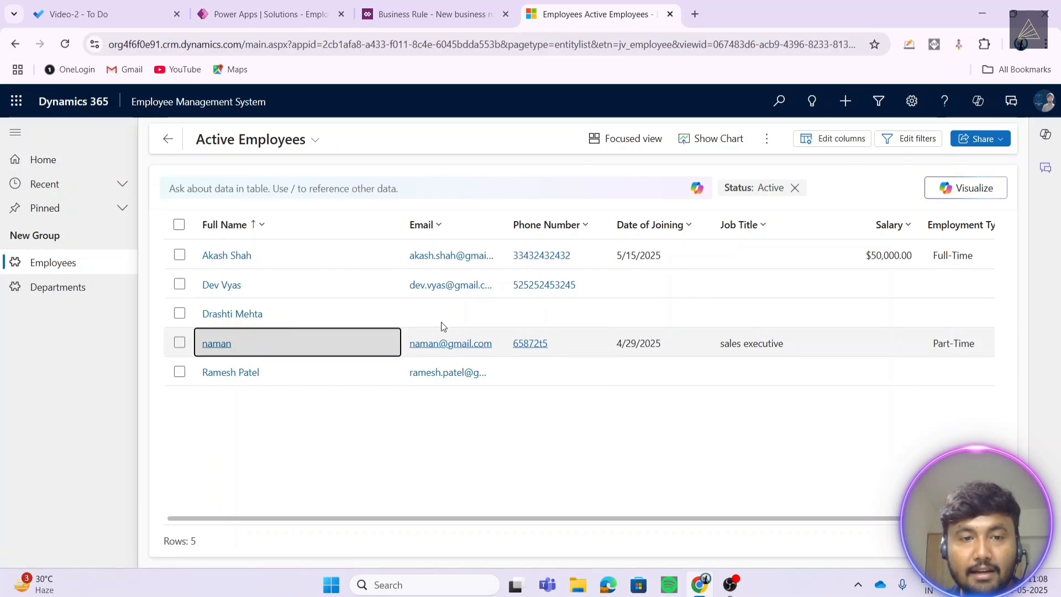
left_click(359, 339)
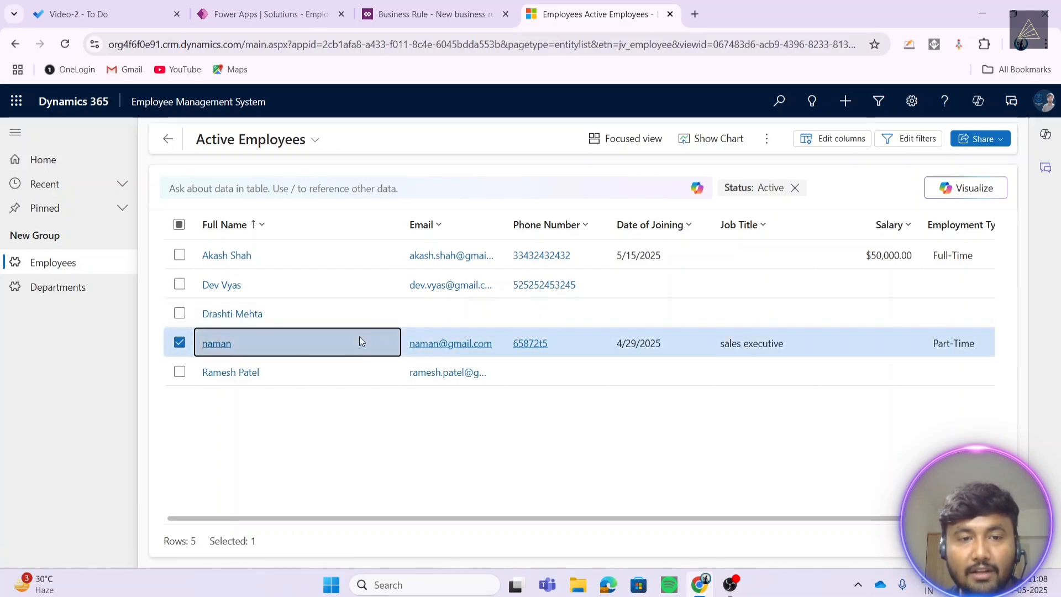
double_click(323, 352)
scroll(479, 419, "down", 3)
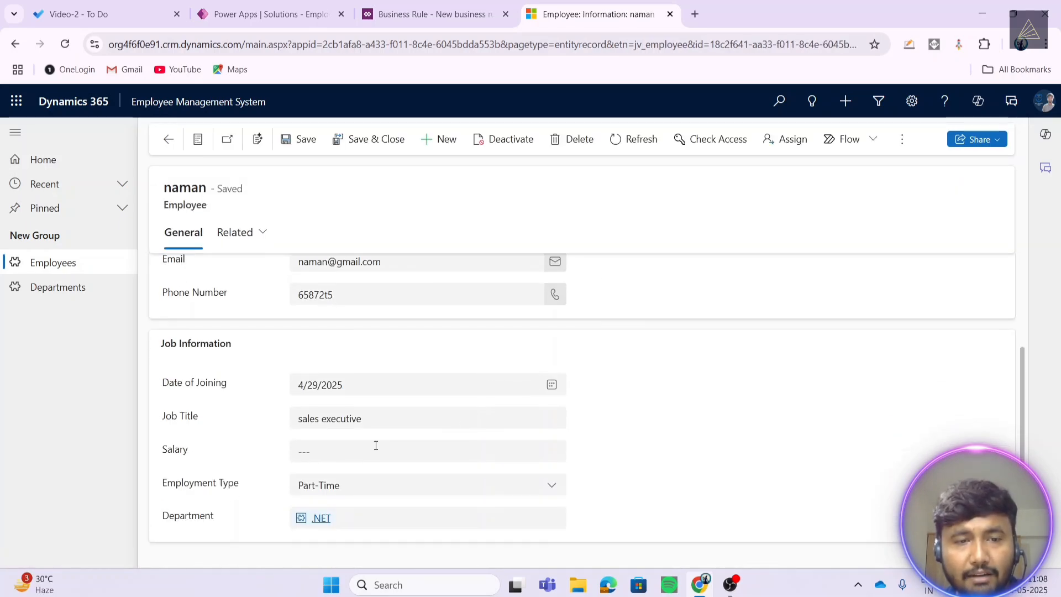
left_click_drag(230, 515, 142, 526)
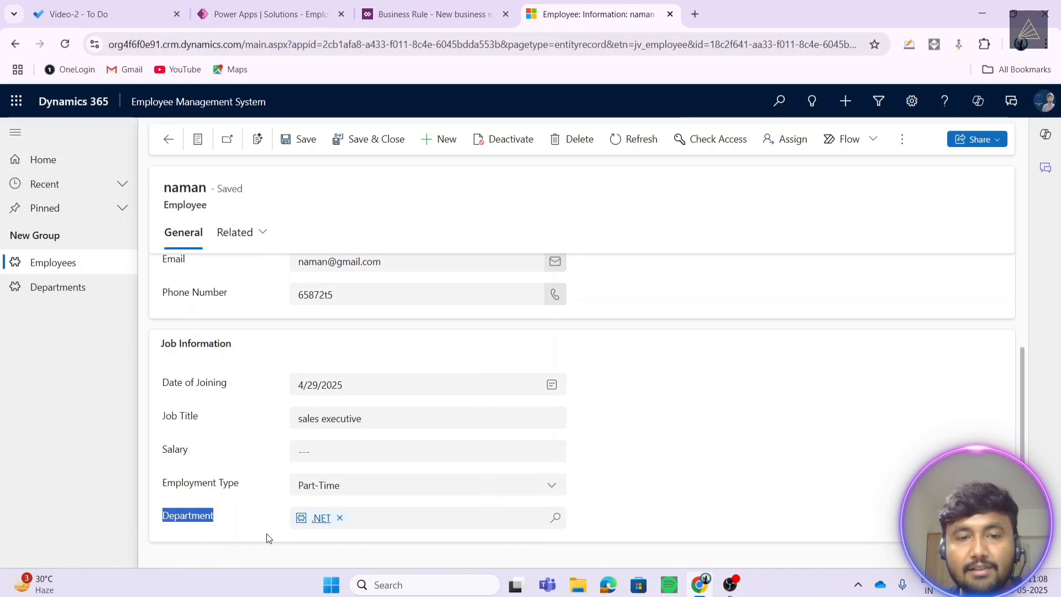
left_click_drag(271, 523, 350, 525)
left_click(41, 296)
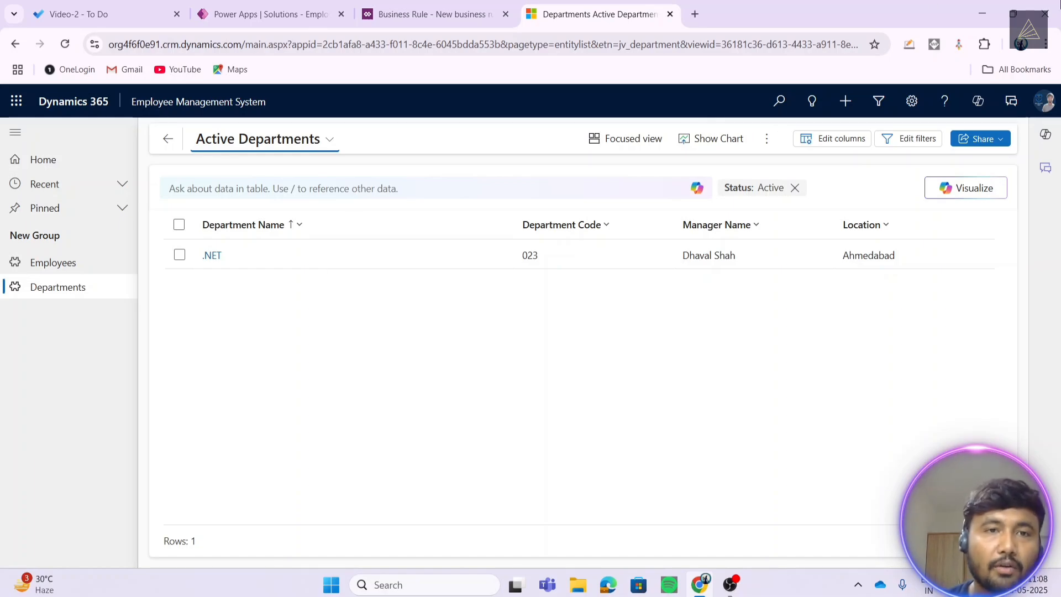
- Go to the Department table's forms in the solution and open the Information quick view form
left_click(422, 11)
left_click(280, 24)
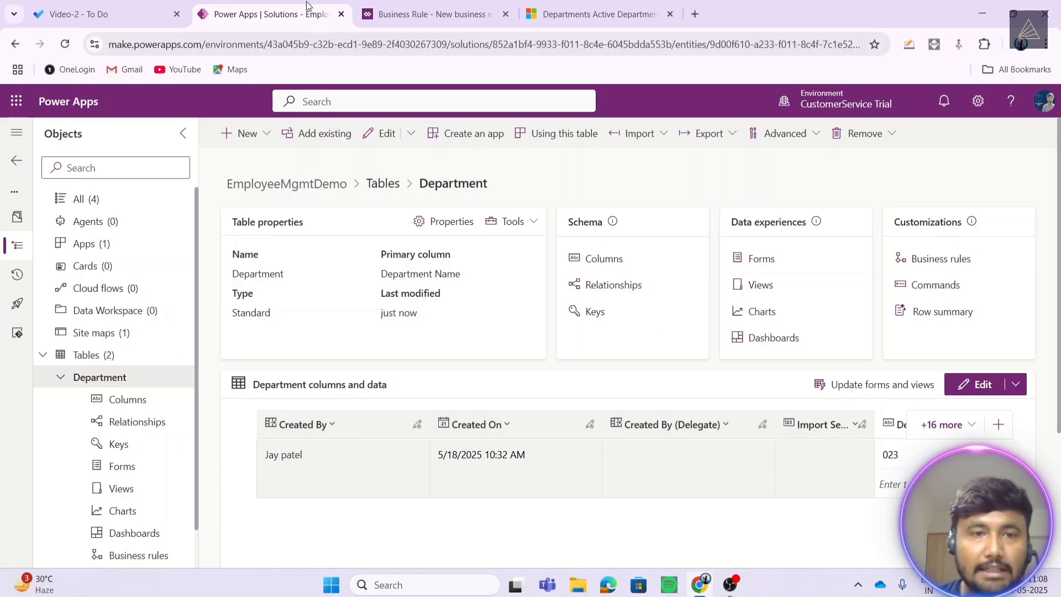
left_click(58, 380)
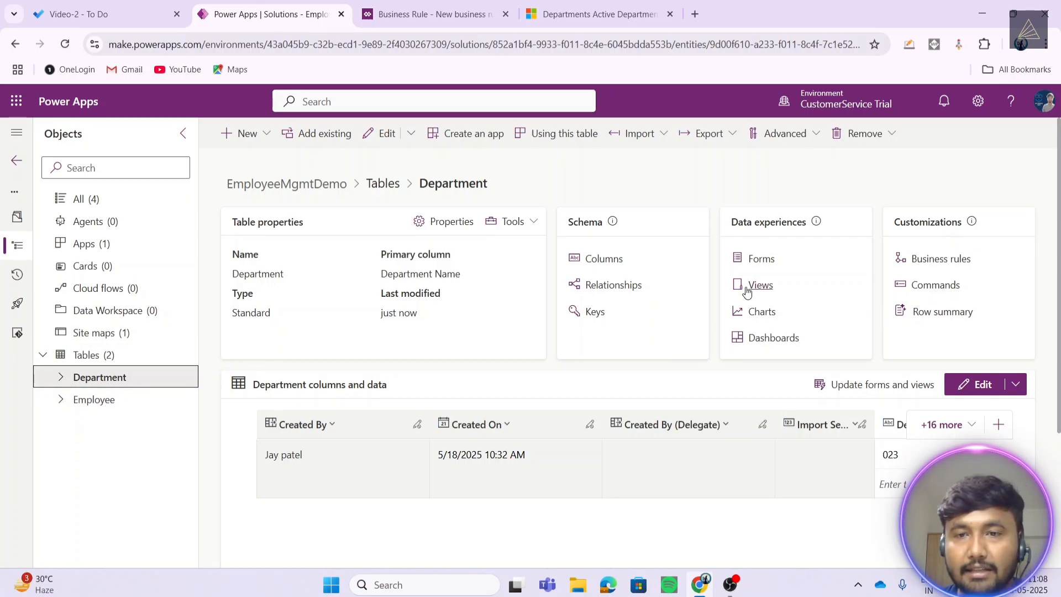
left_click(760, 259)
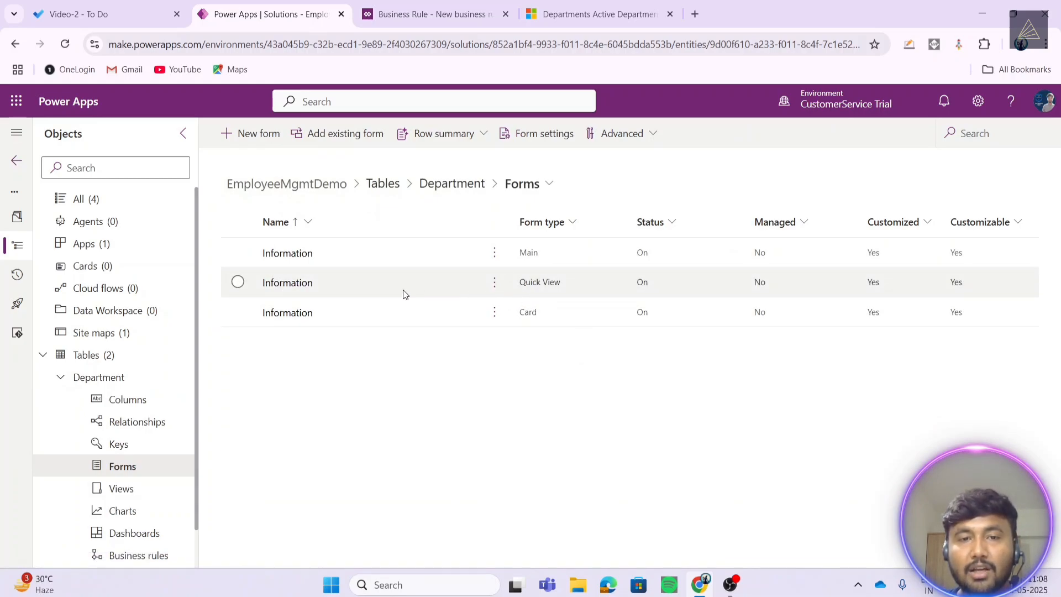
left_click(288, 285)
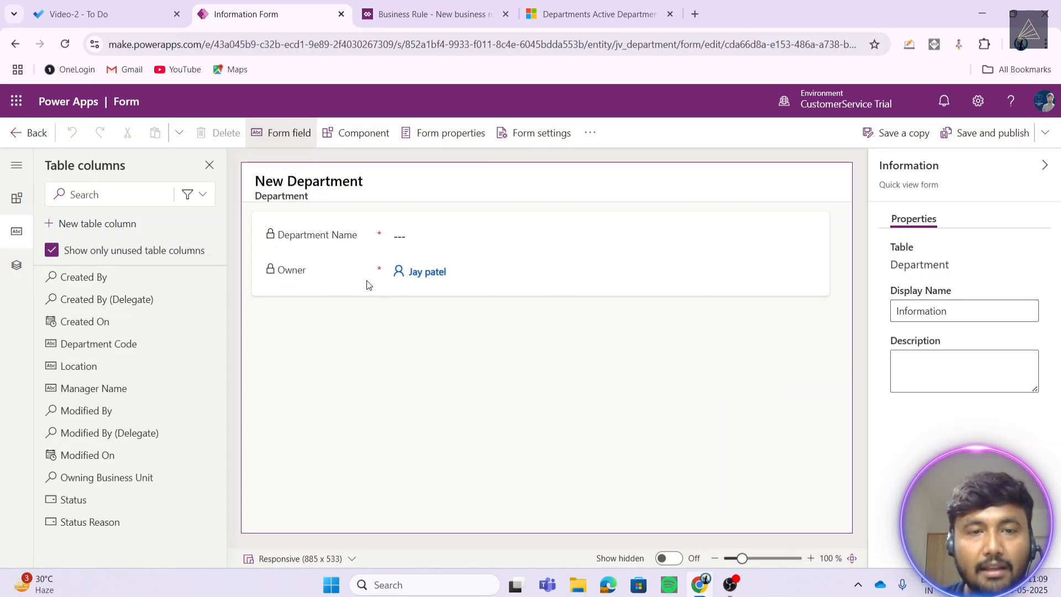
- Hide the Owner and Department Name fields on the quick view form
left_click(319, 273)
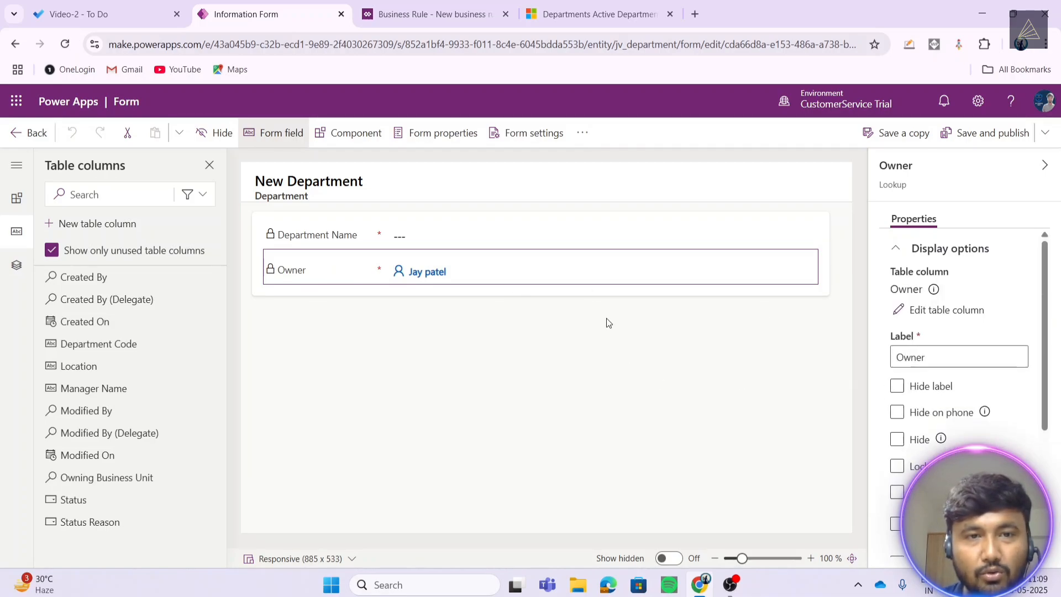
left_click(371, 291)
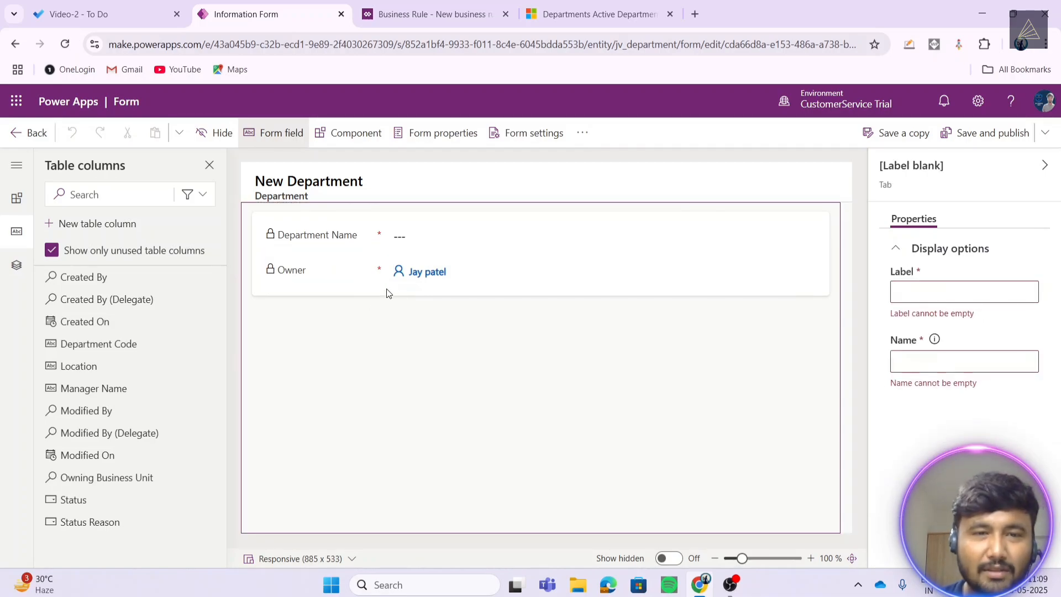
left_click(309, 271)
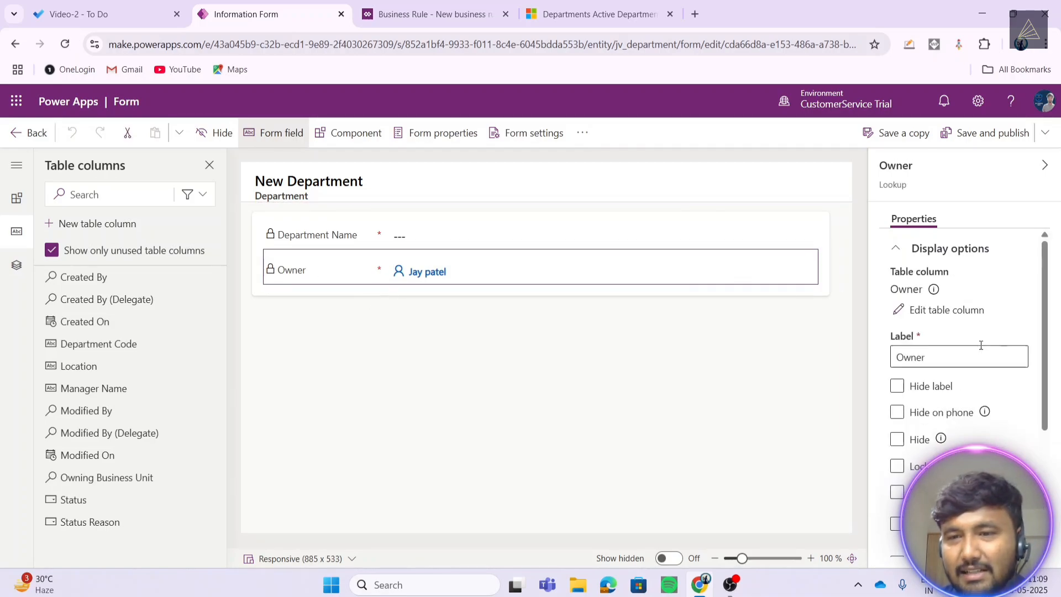
left_click(897, 387)
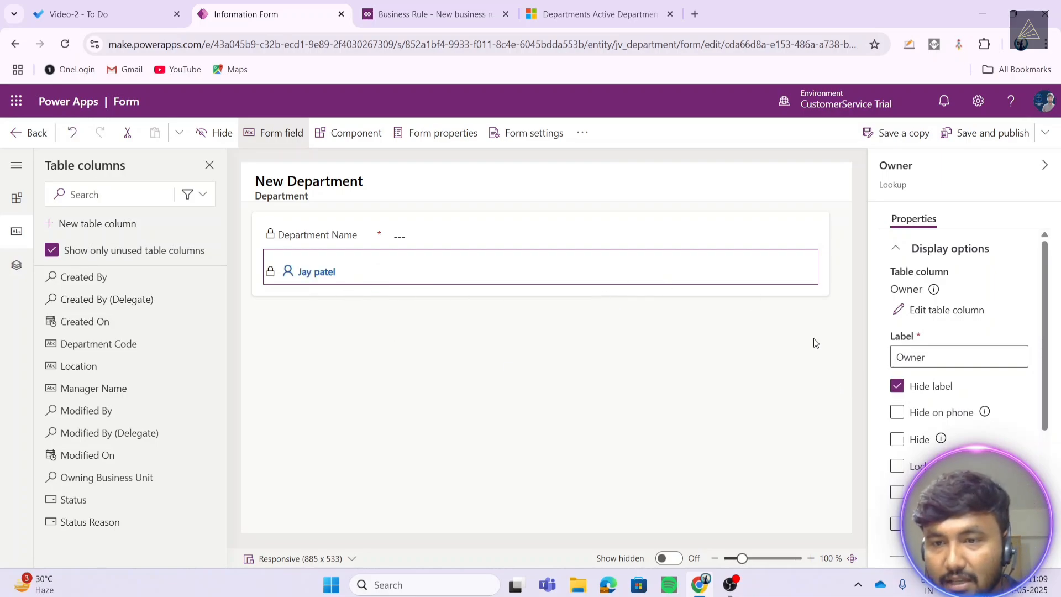
left_click(897, 439)
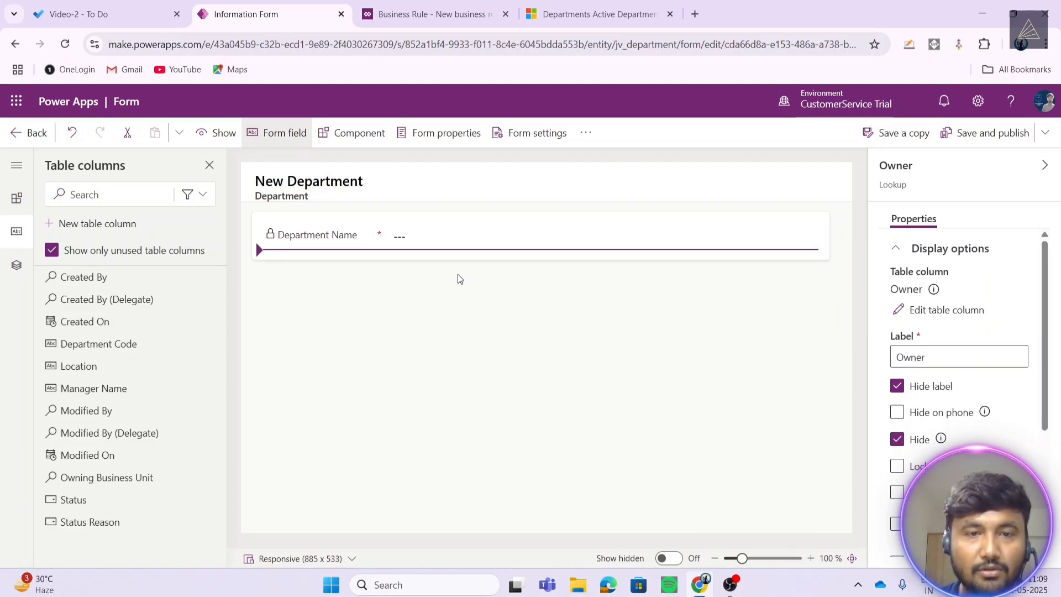
left_click(438, 239)
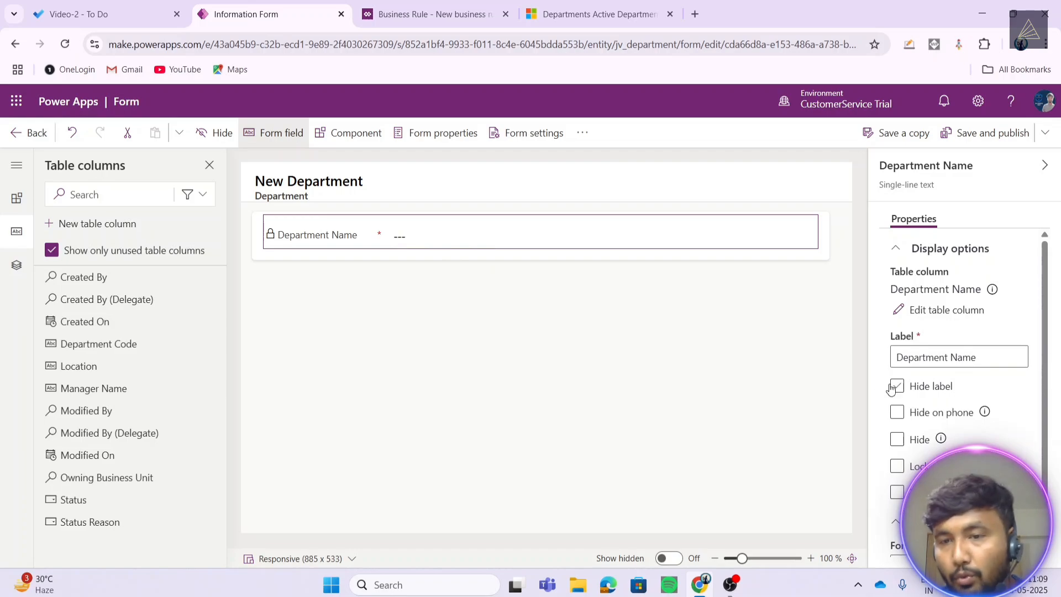
left_click(898, 442)
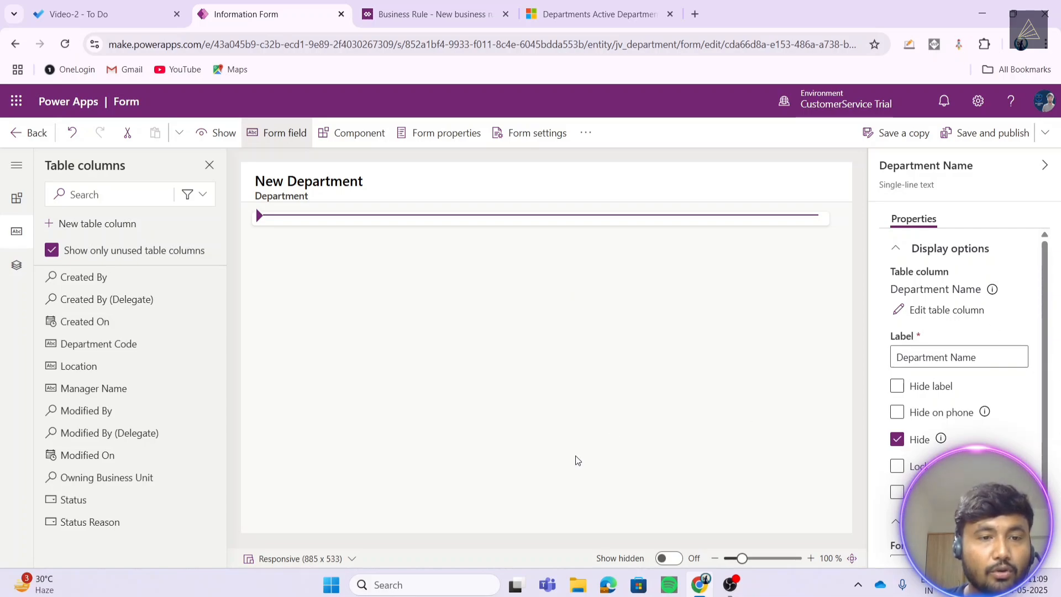
- Add Manager Name, Department Code and Location columns to the quick view form
left_click_drag(93, 388, 257, 221)
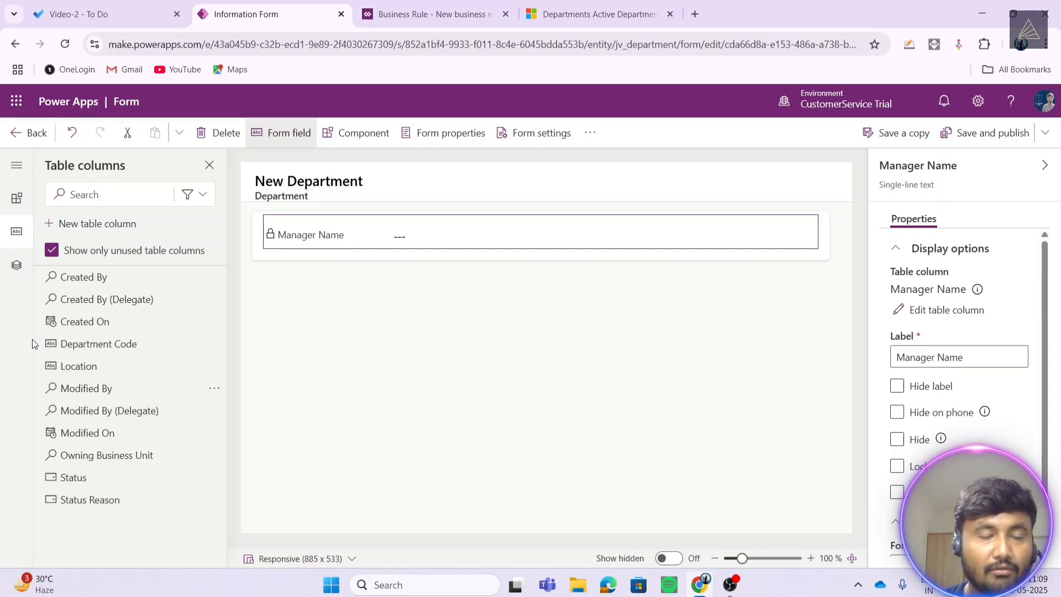
left_click_drag(100, 347, 294, 246)
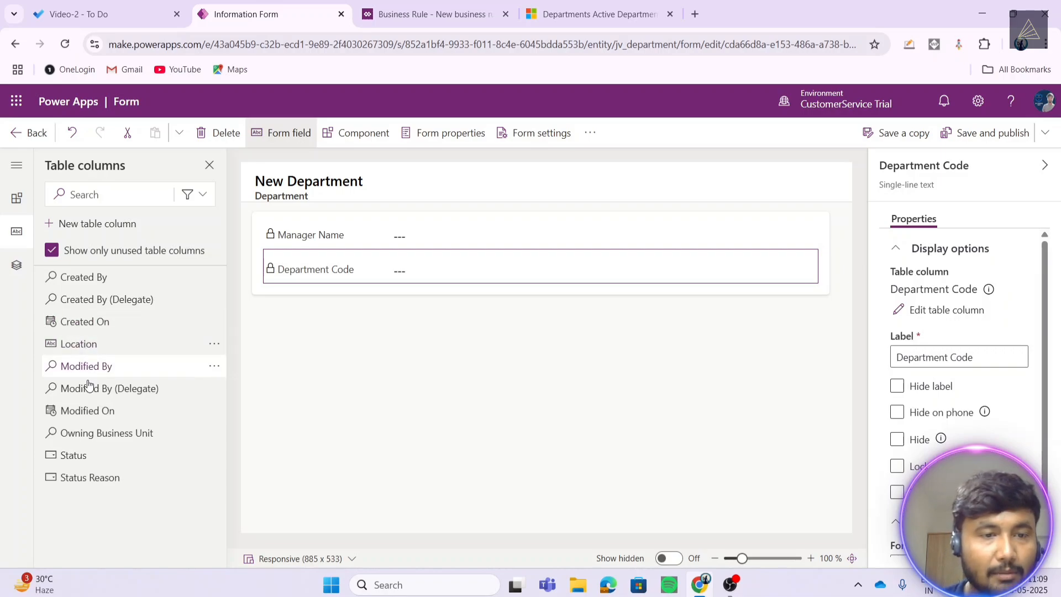
left_click_drag(78, 345, 304, 280)
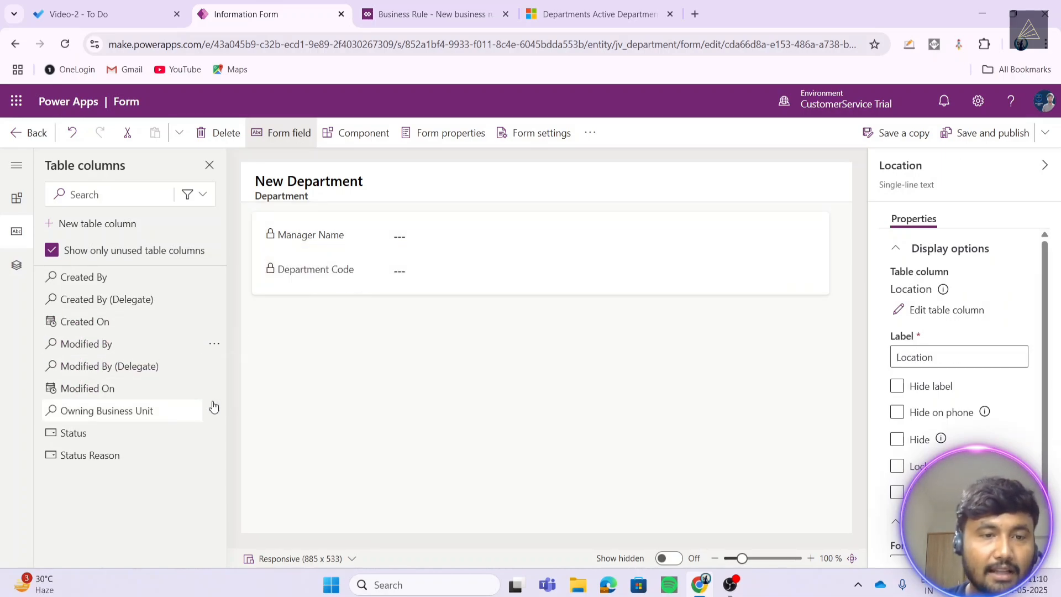
left_click(468, 405)
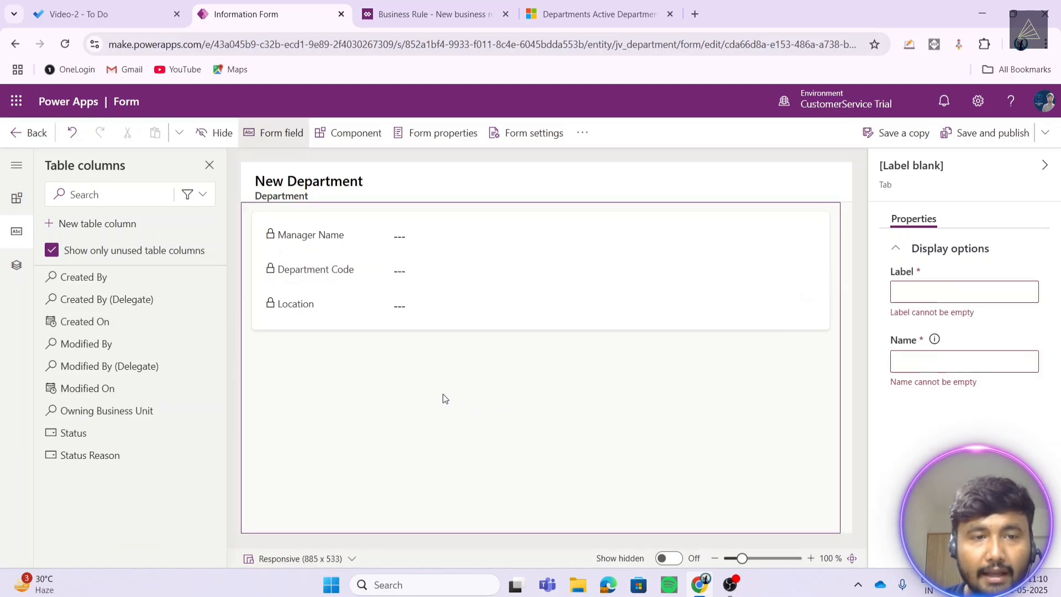
- Set both the tab's label and name to 'Quick View'
left_click(919, 294)
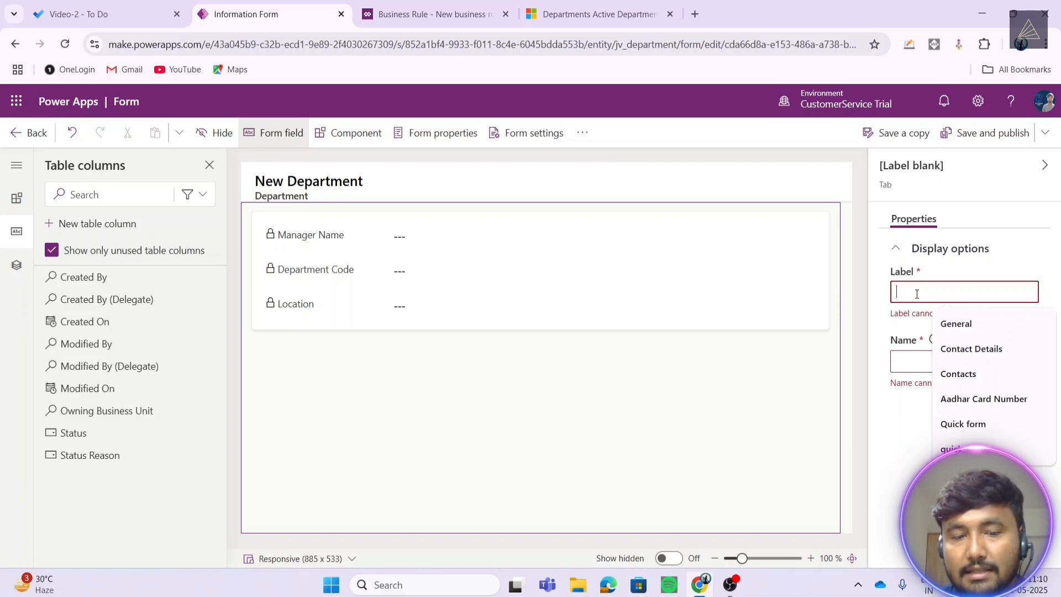
type("W")
key("BackSpace")
type("Qu")
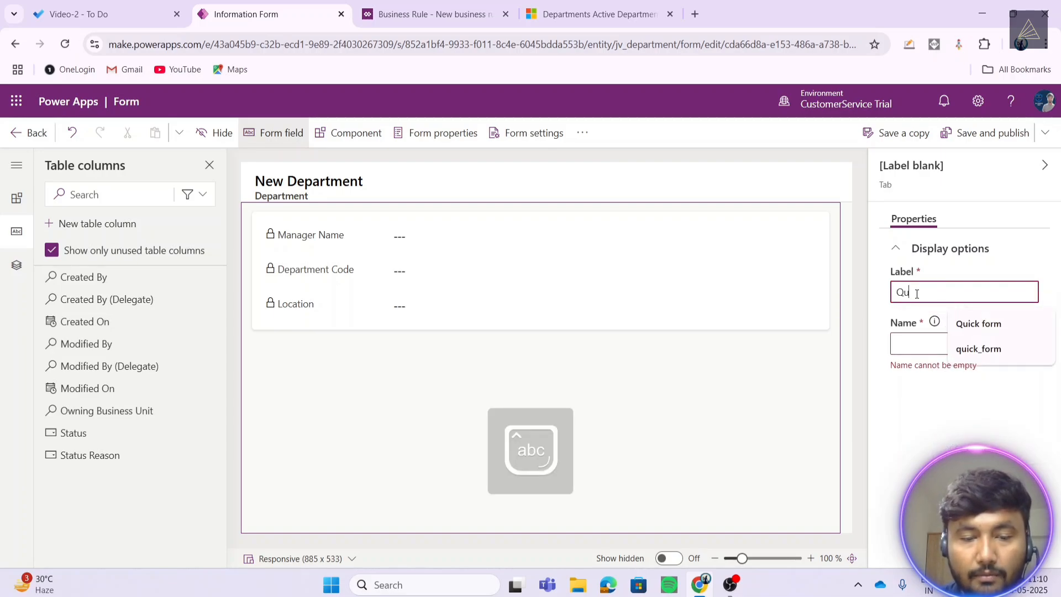
type("ick View")
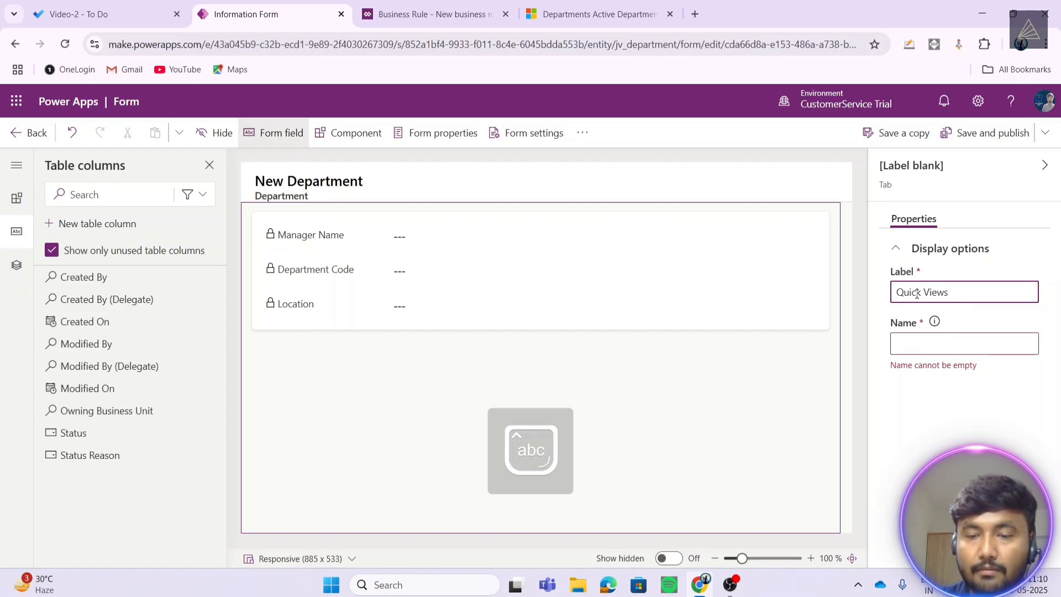
key("Tab")
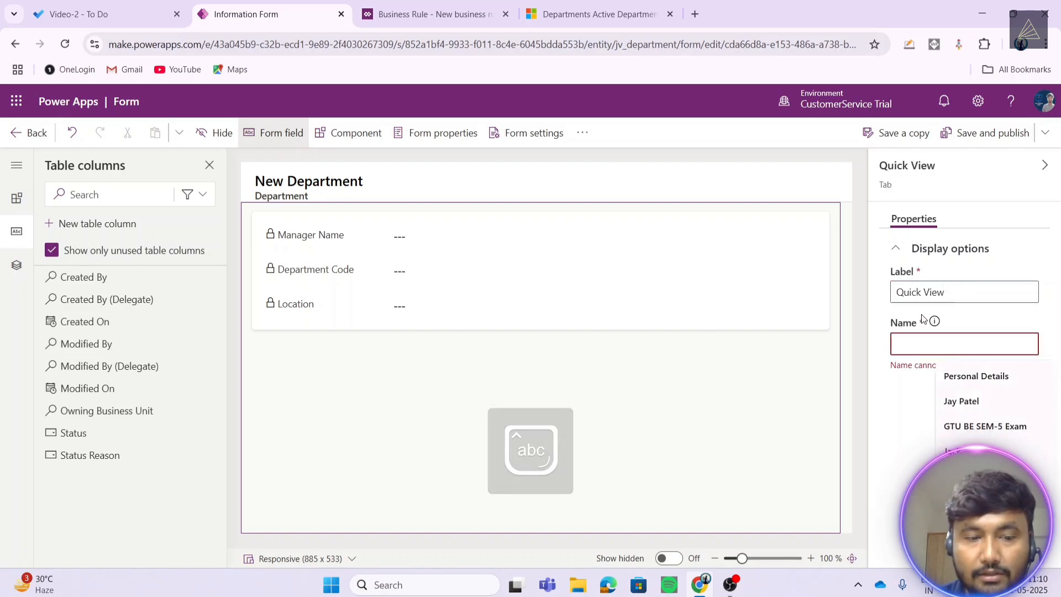
type("Quick View")
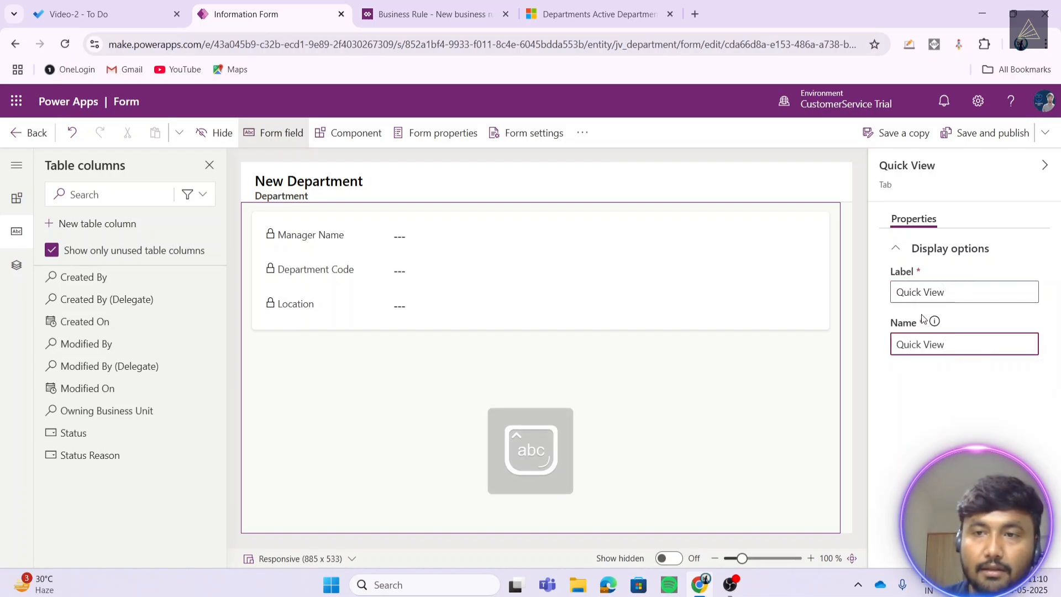
left_click(985, 139)
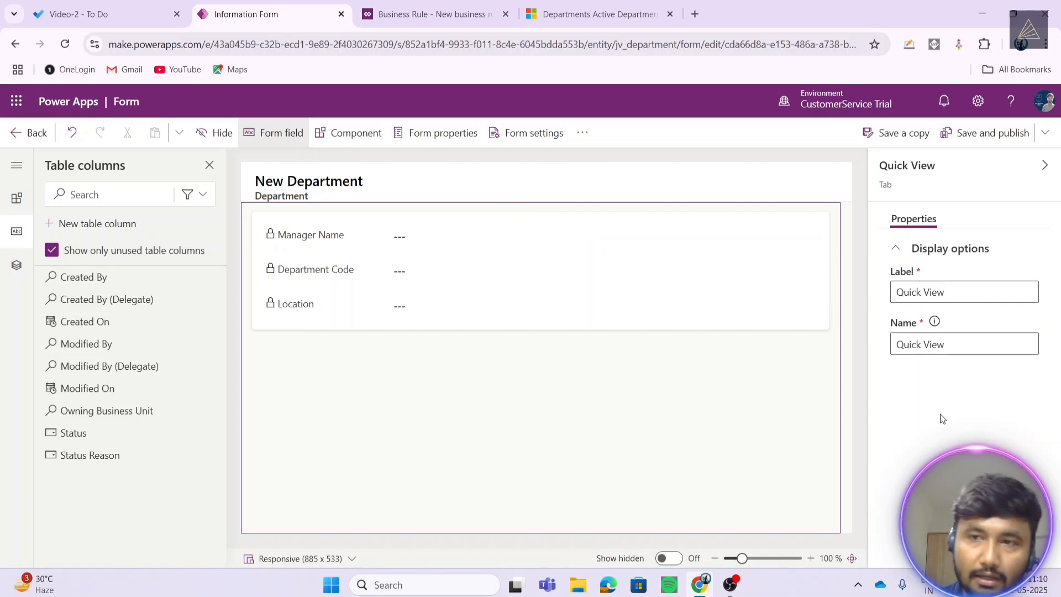
- Leave the quick view editor and open the Employee table's Information main form
left_click(44, 134)
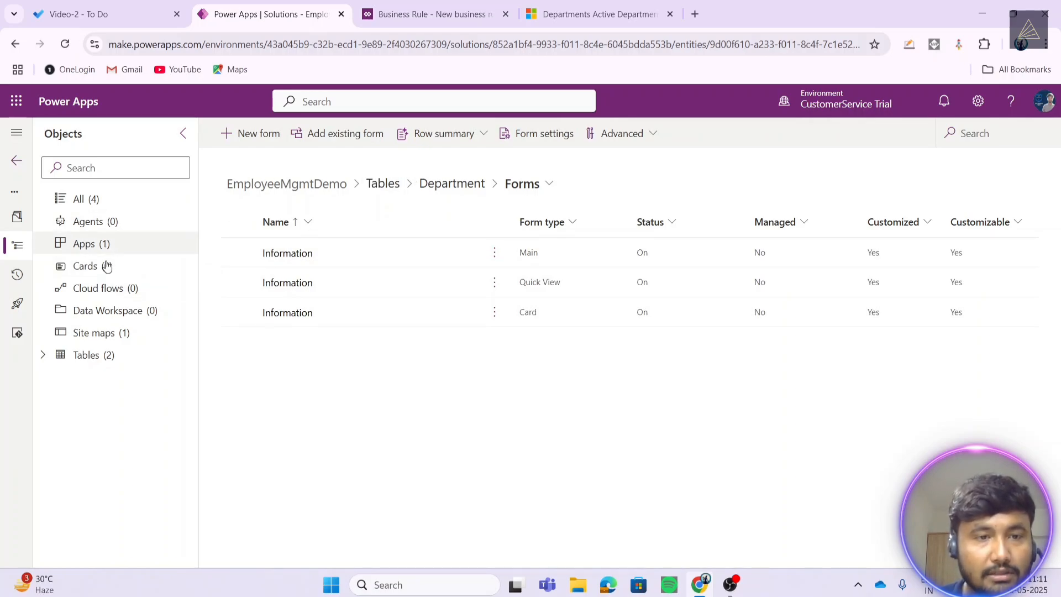
left_click(104, 356)
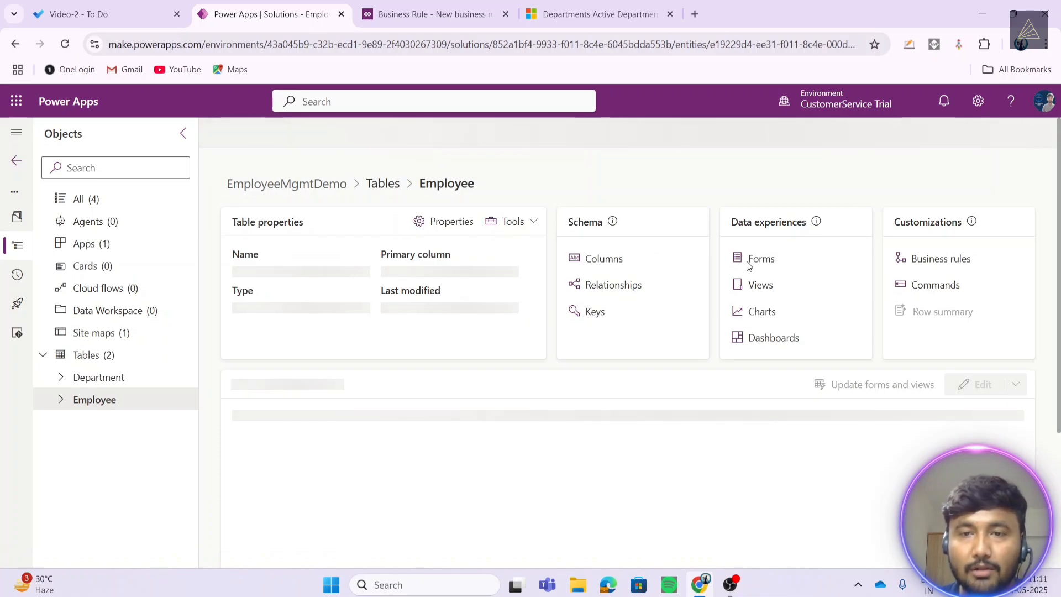
left_click(761, 260)
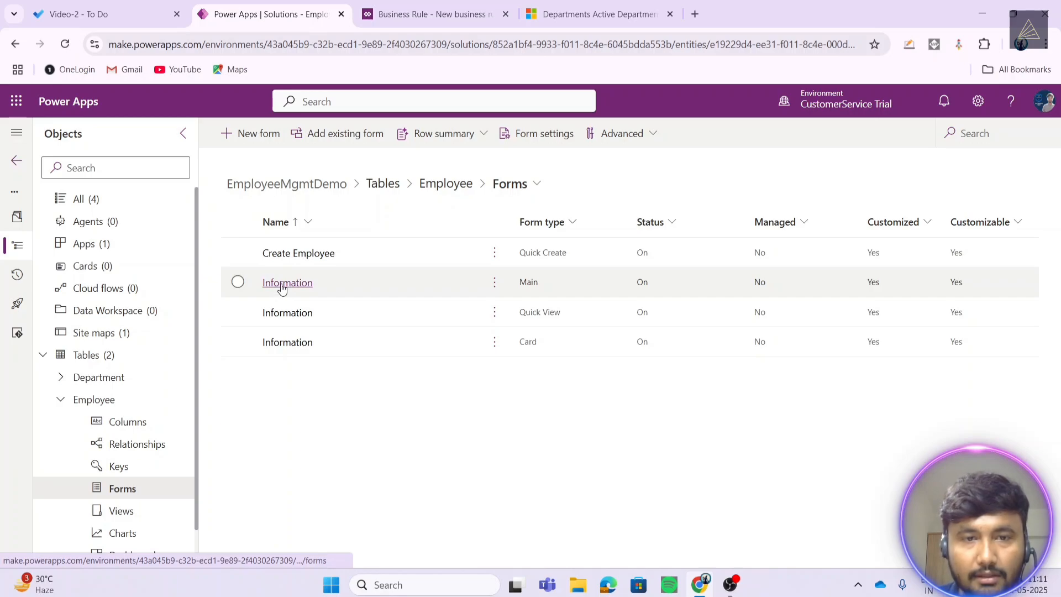
left_click(1056, 272)
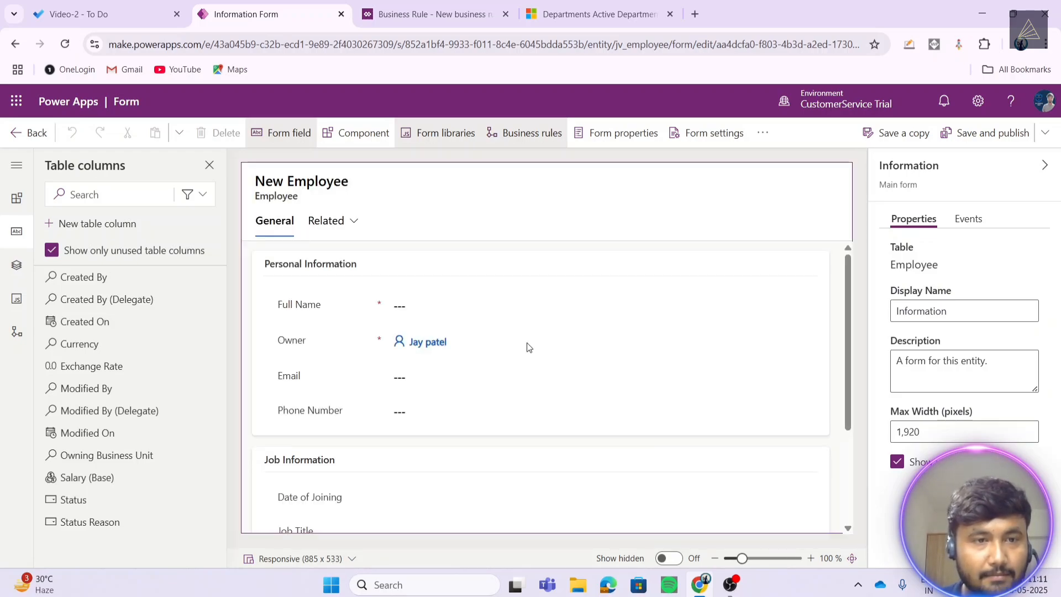
- Select the Department lookup field on the Employee form and list all table columns
scroll(529, 346, "down", 2)
scroll(529, 348, "down", 2)
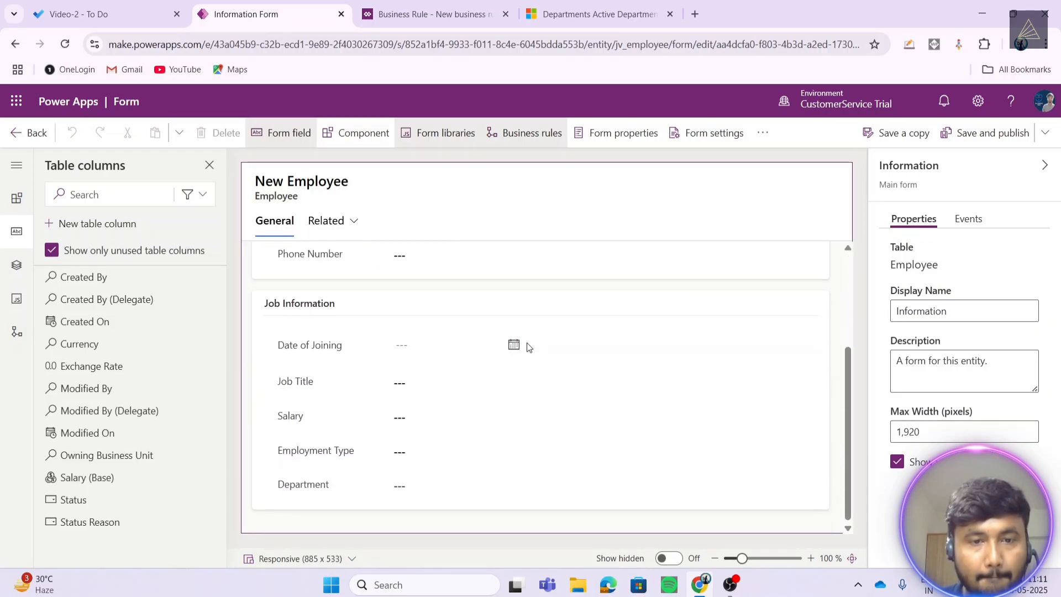
left_click(354, 484)
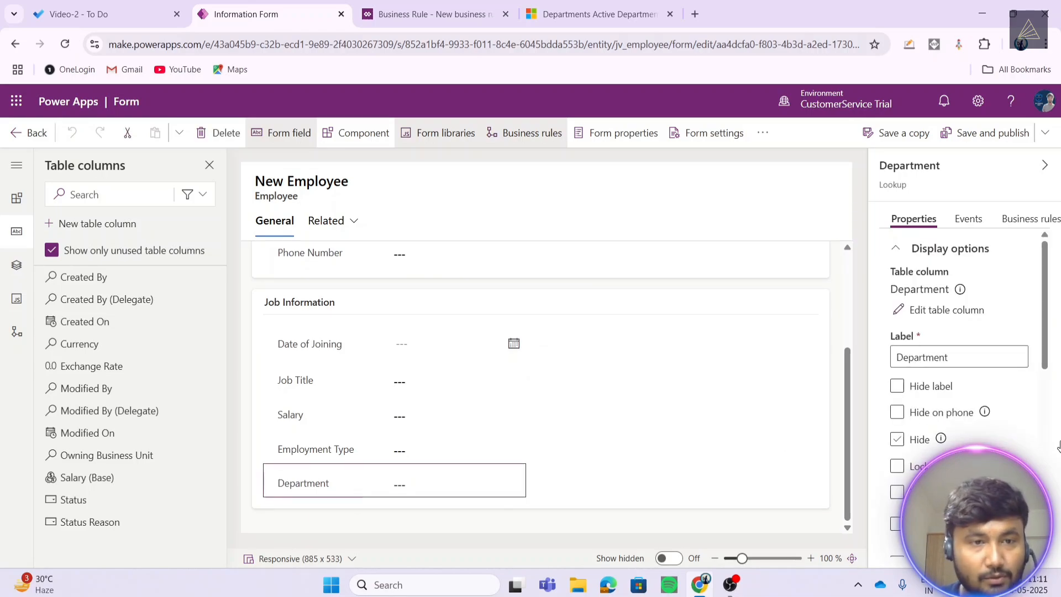
mouse_move(147, 471)
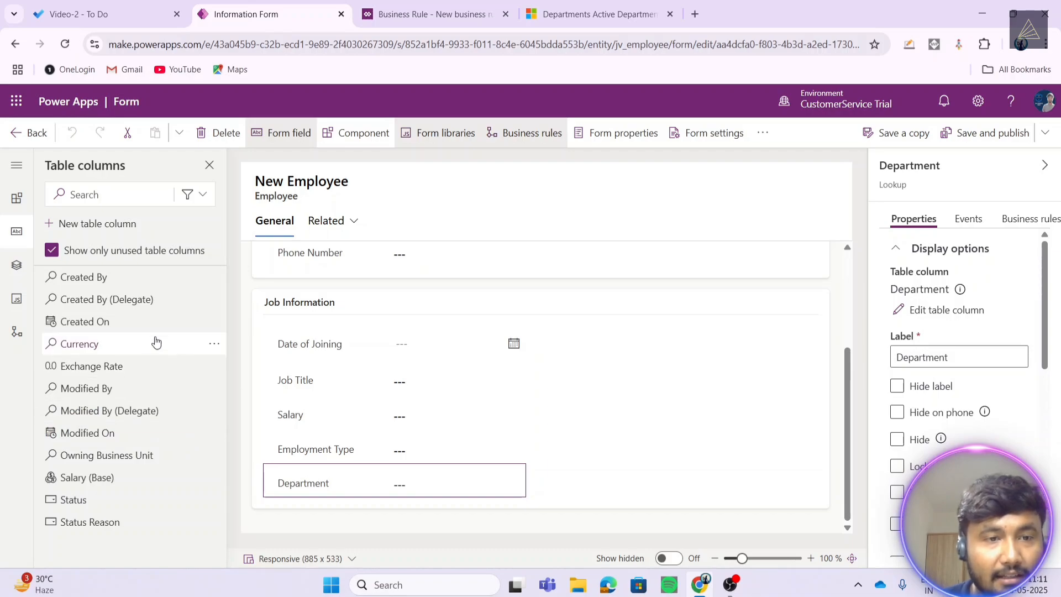
left_click(52, 252)
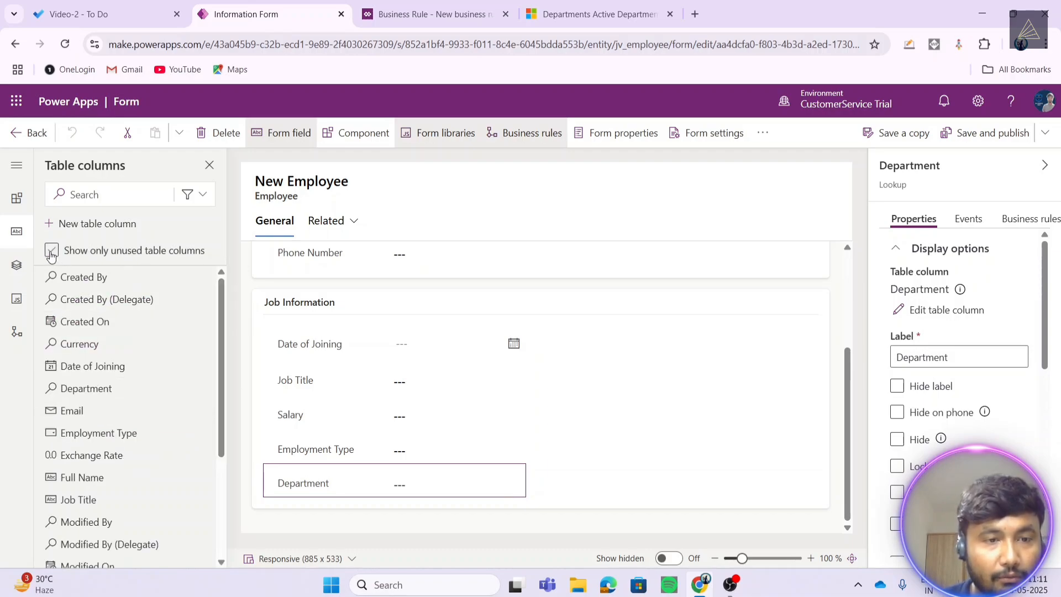
scroll(127, 386, "down", 1)
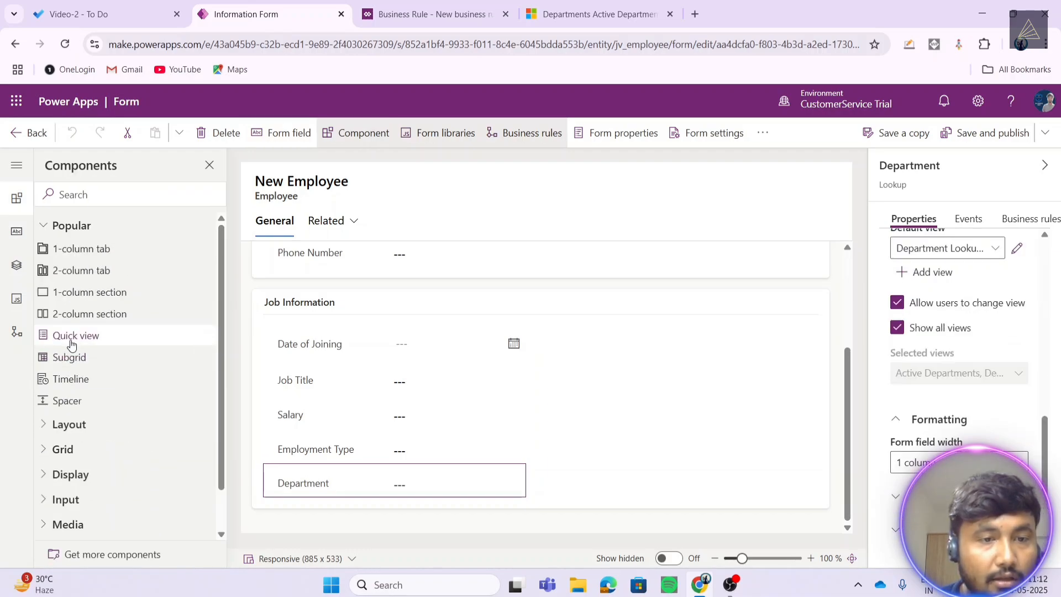
- Add a Quick view using the Department lookup and Information form, then save and publish
left_click(72, 338)
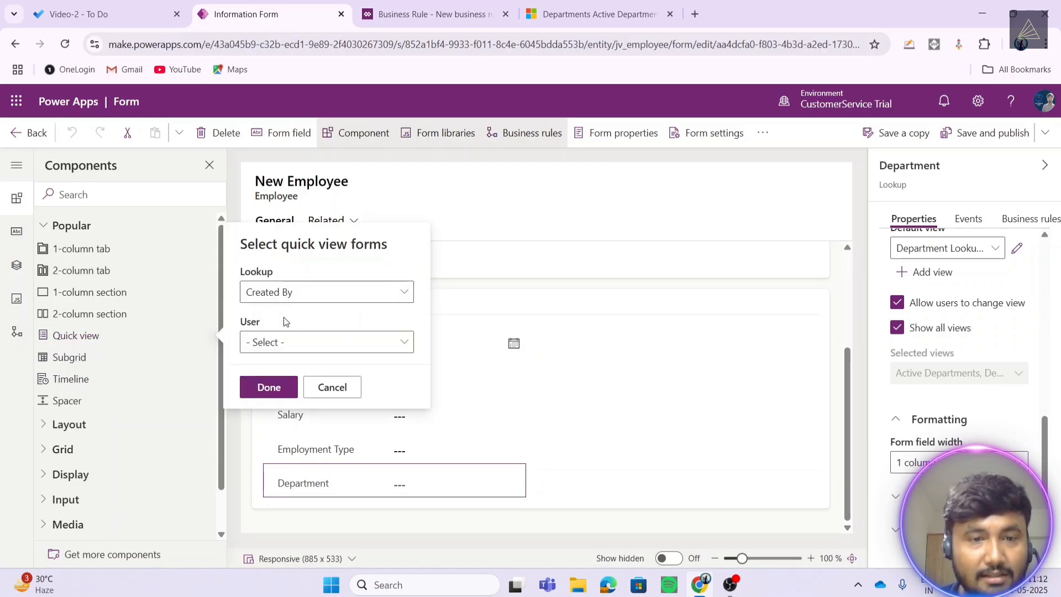
left_click(301, 293)
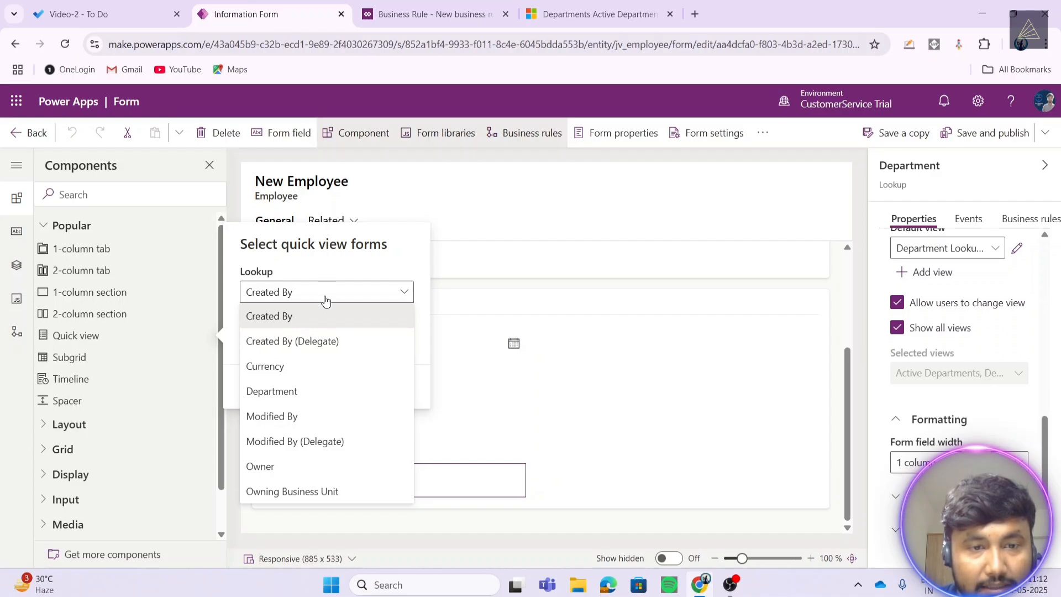
left_click(283, 391)
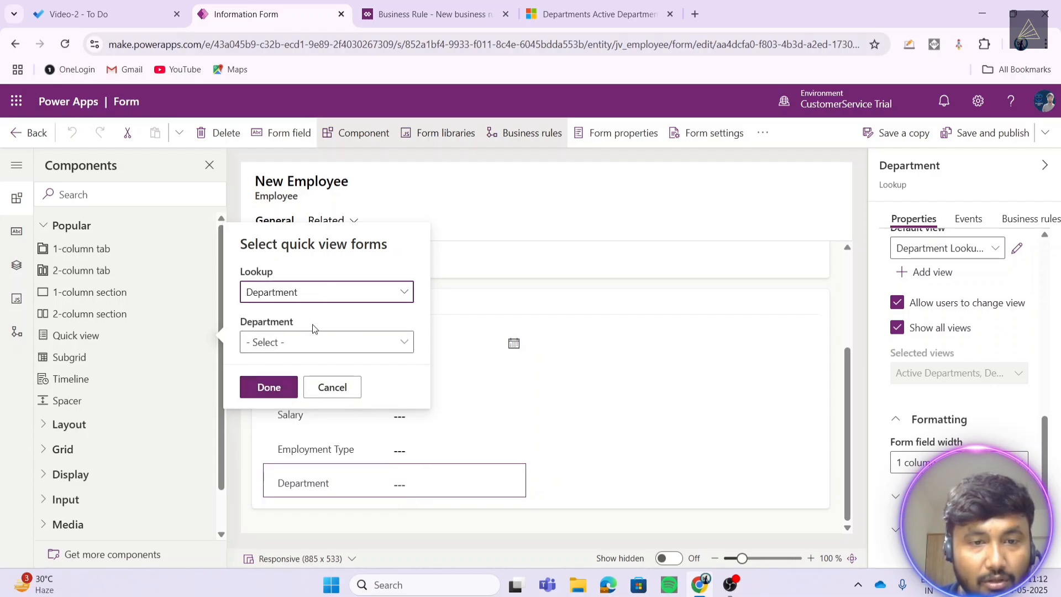
left_click(295, 343)
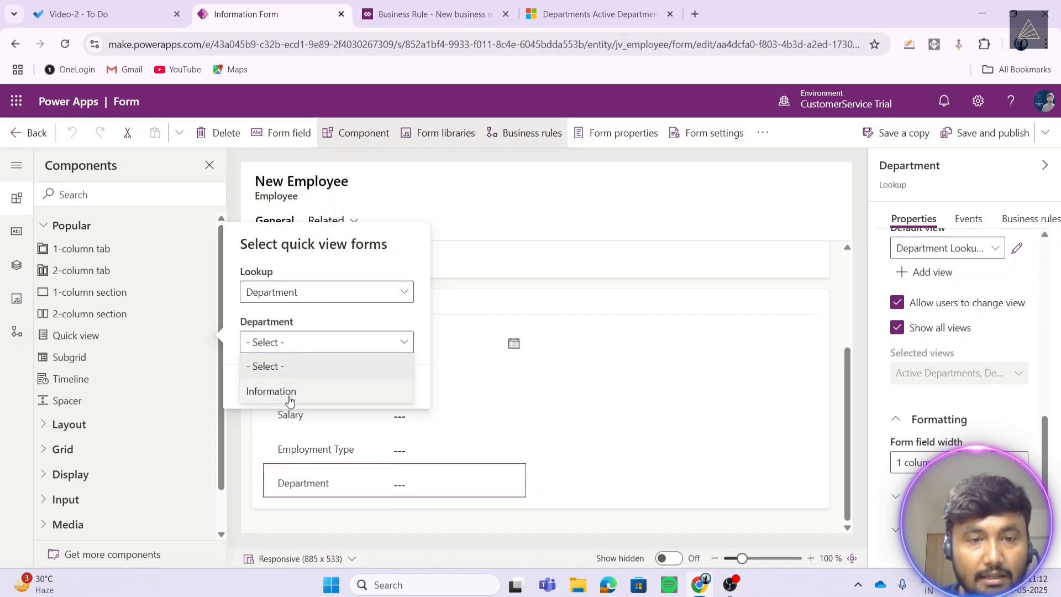
left_click(289, 394)
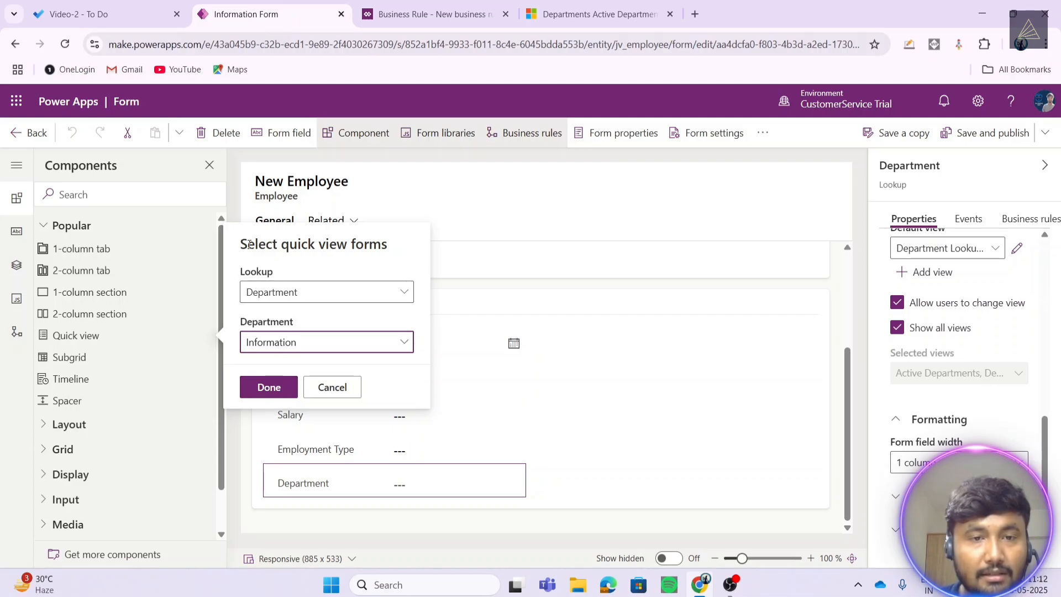
left_click(249, 244)
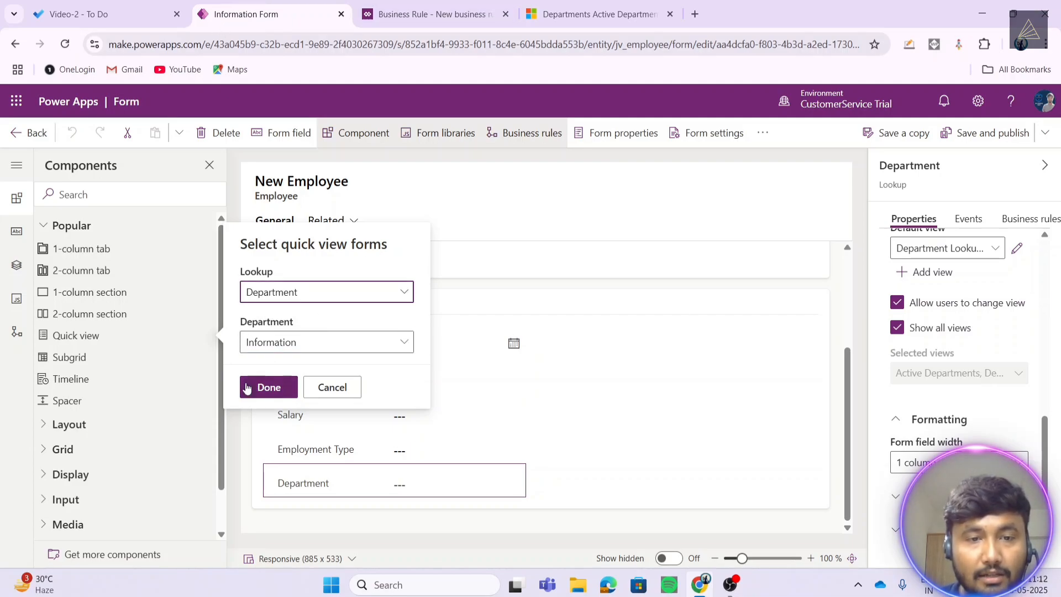
left_click(247, 389)
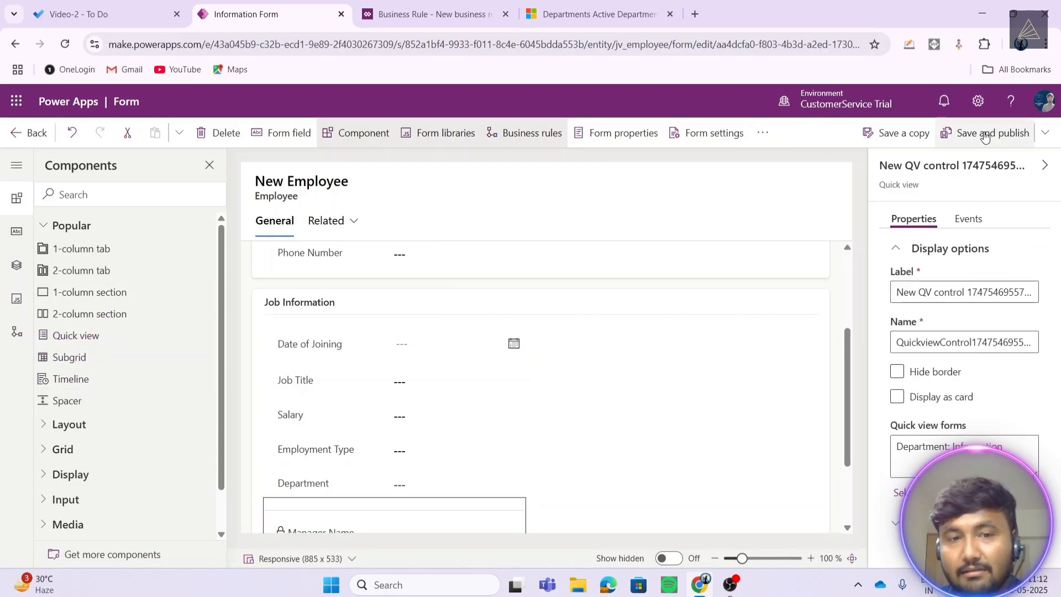
scroll(546, 344, "down", 2)
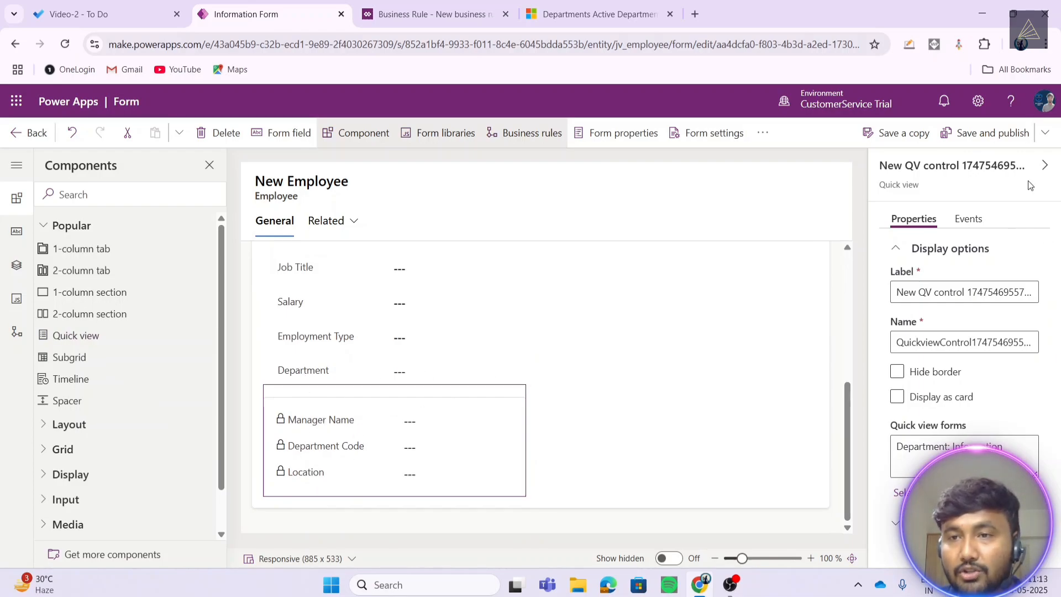
left_click(973, 134)
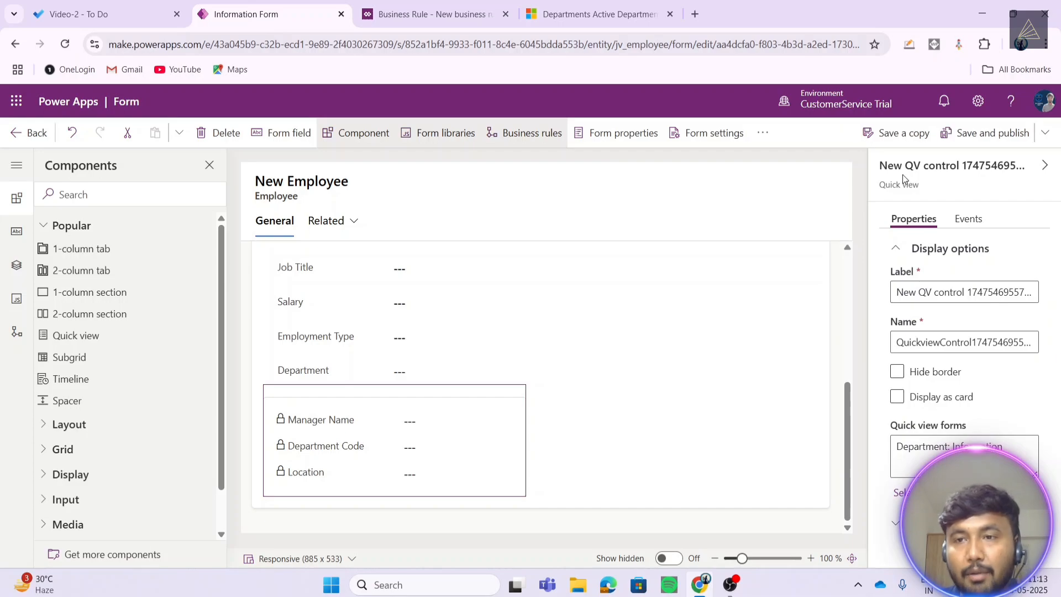
- Open the first active employee's record and change its Department to .NET
left_click(483, 16)
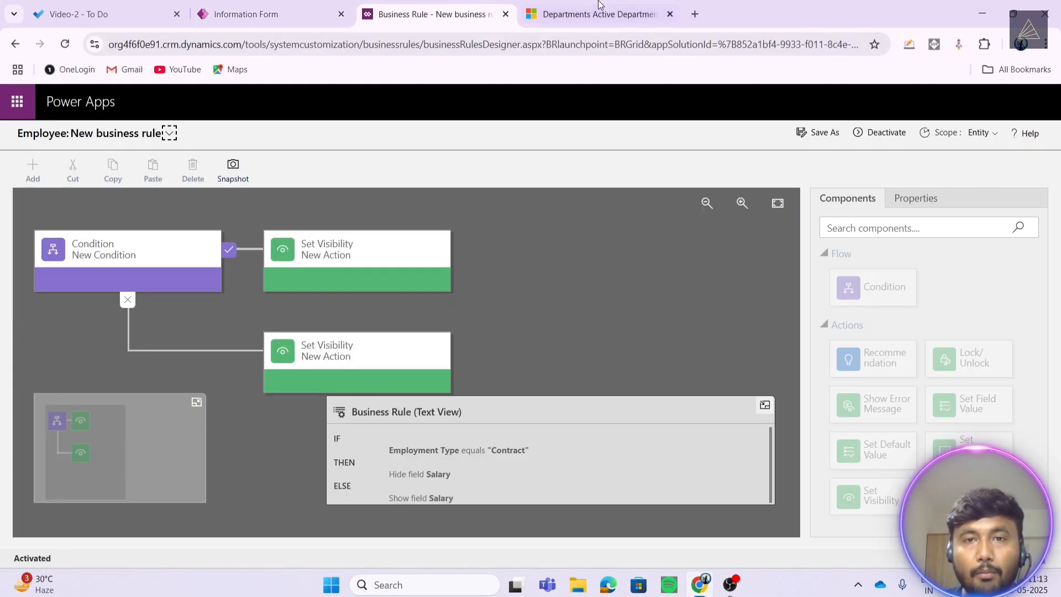
left_click(590, 12)
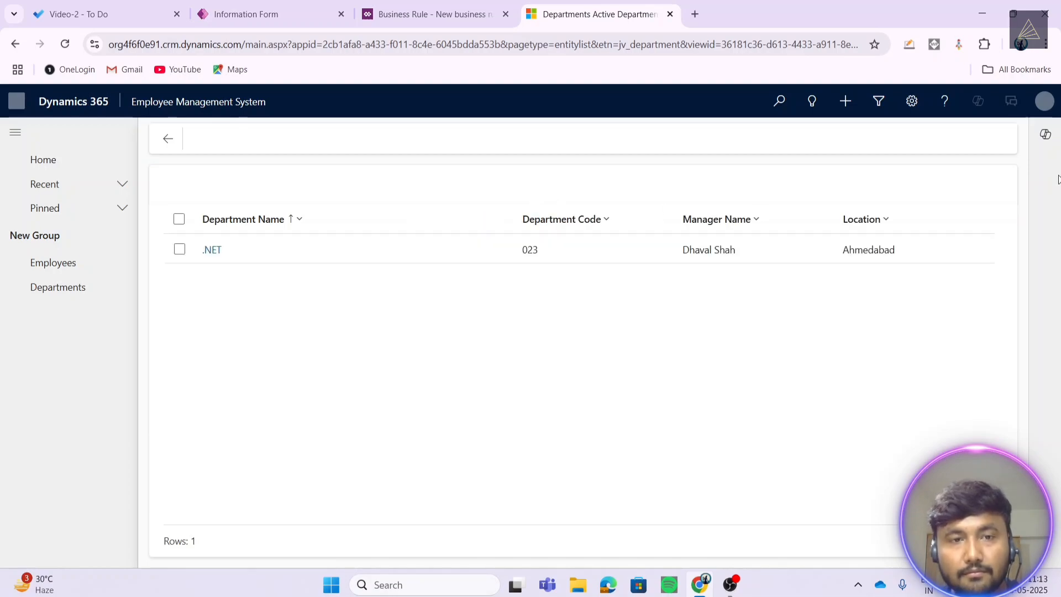
left_click(53, 265)
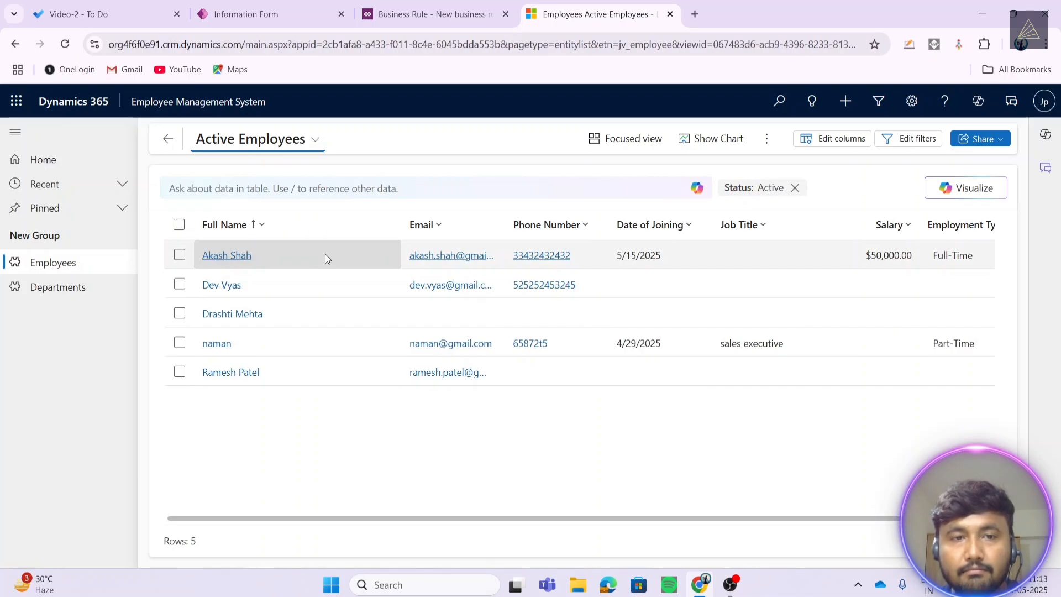
double_click(325, 255)
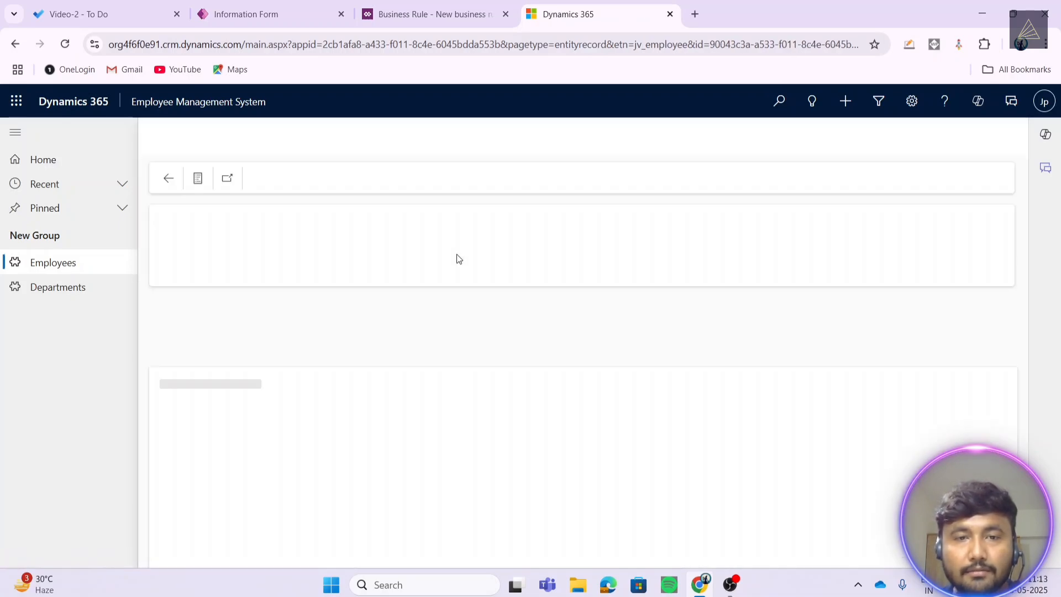
scroll(476, 282, "down", 3)
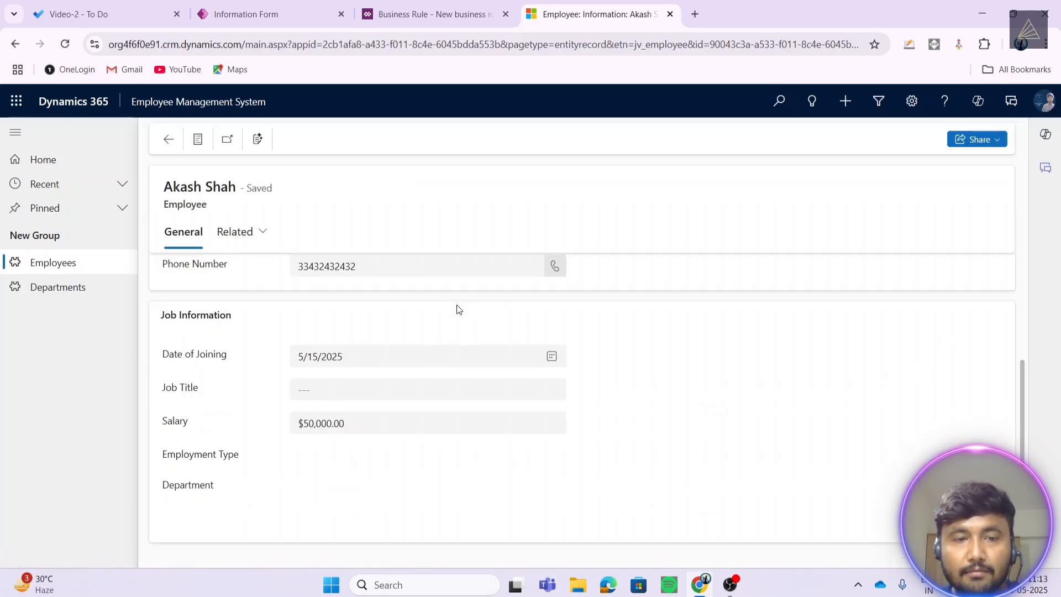
left_click(336, 482)
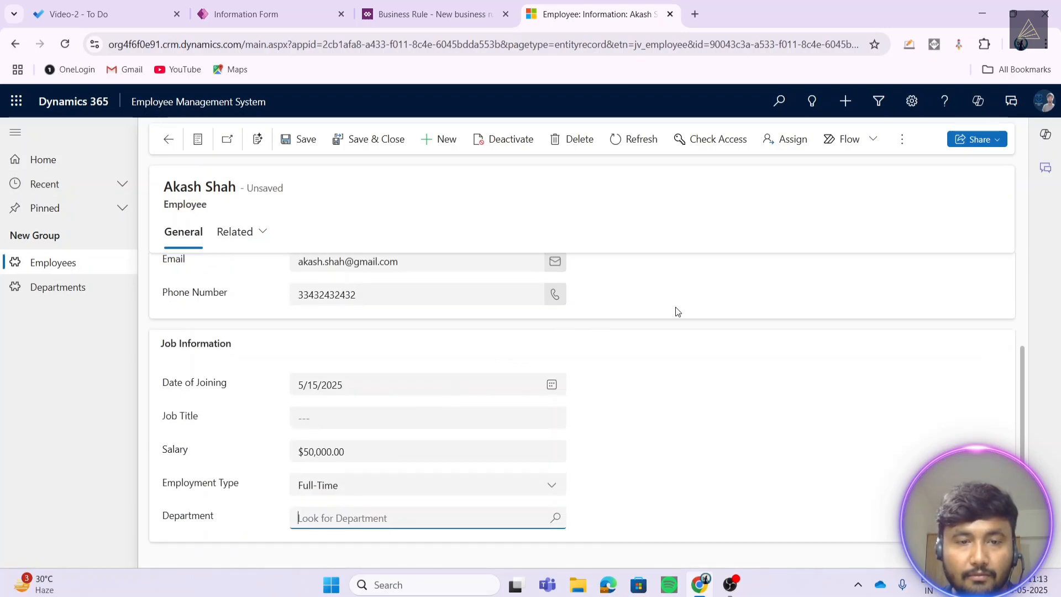
left_click(357, 524)
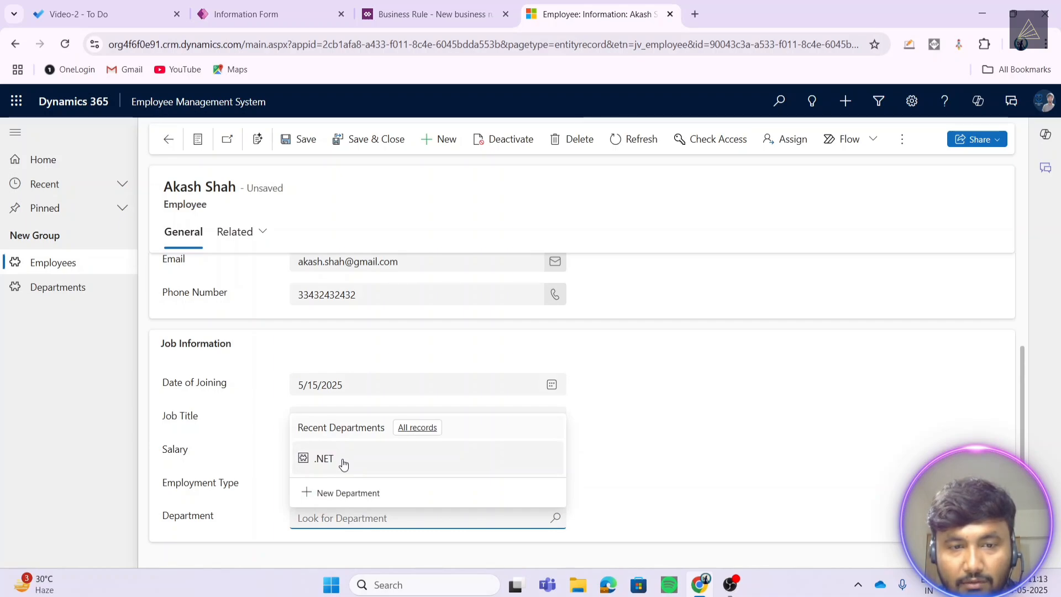
left_click(344, 464)
- Review the quick view's Manager Name, Department Code and Location labels, then view Active Departments
scroll(344, 464, "down", 2)
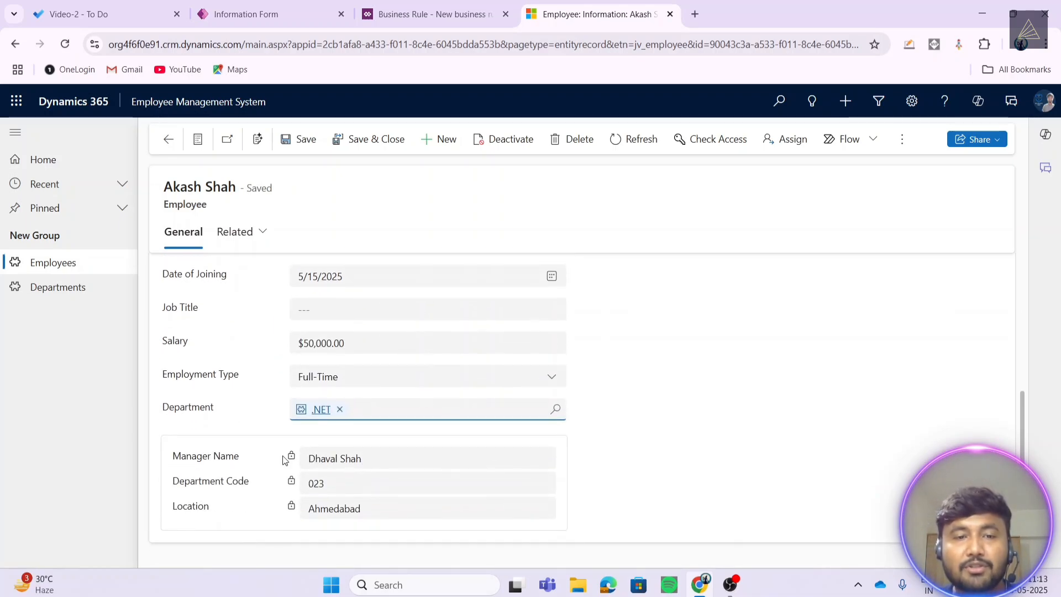
left_click_drag(181, 457, 223, 478)
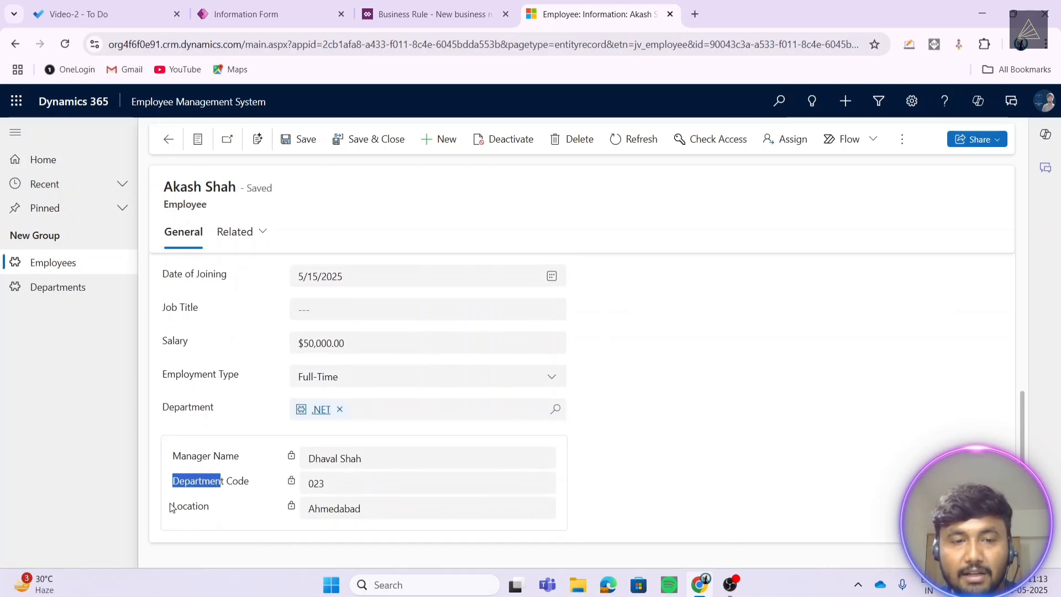
left_click_drag(172, 505, 227, 507)
left_click_drag(172, 456, 235, 457)
left_click_drag(172, 481, 229, 482)
left_click_drag(176, 505, 209, 507)
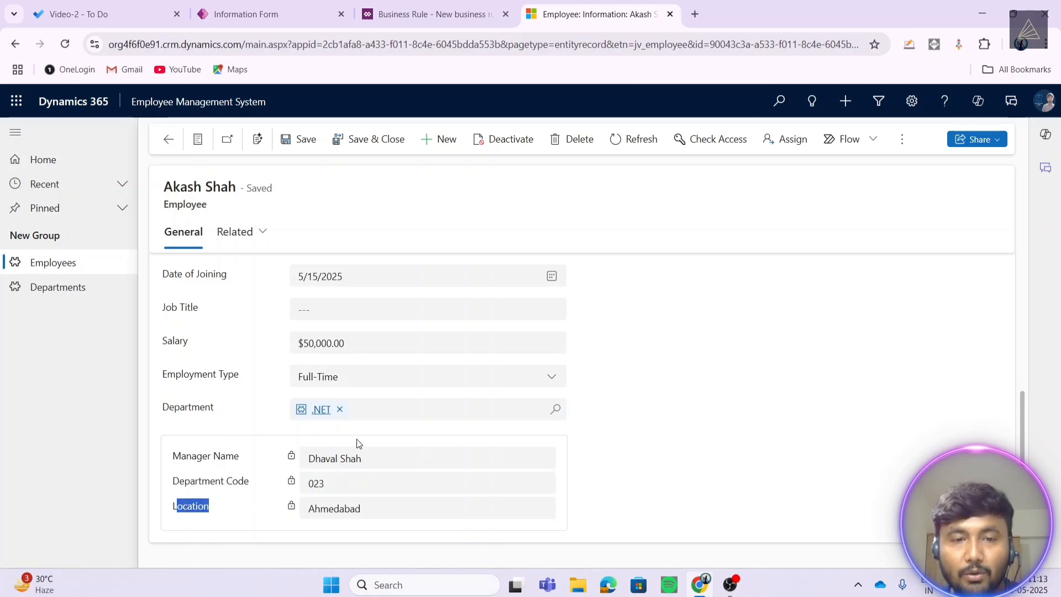
left_click(699, 433)
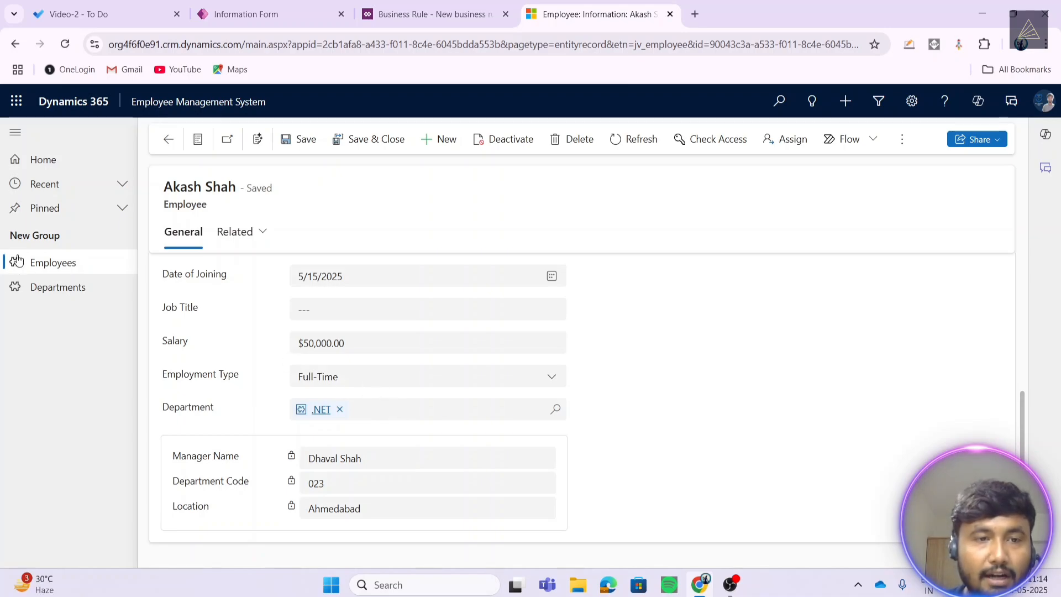
left_click(45, 291)
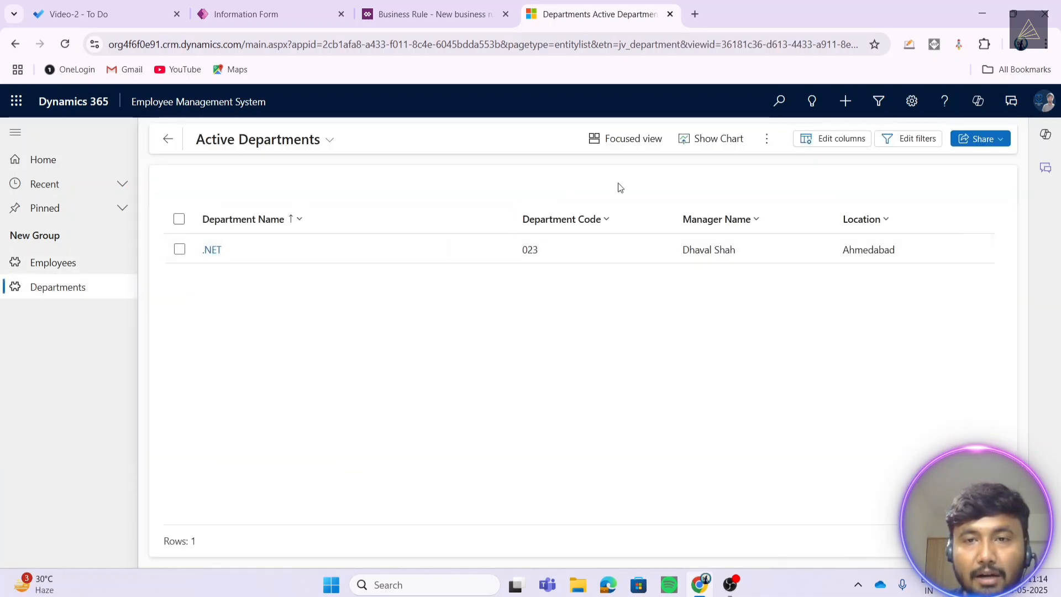
- Create a Marketing department with code 045, the manager's name and location Ahmedabad, then save and close
left_click(767, 143)
left_click(788, 164)
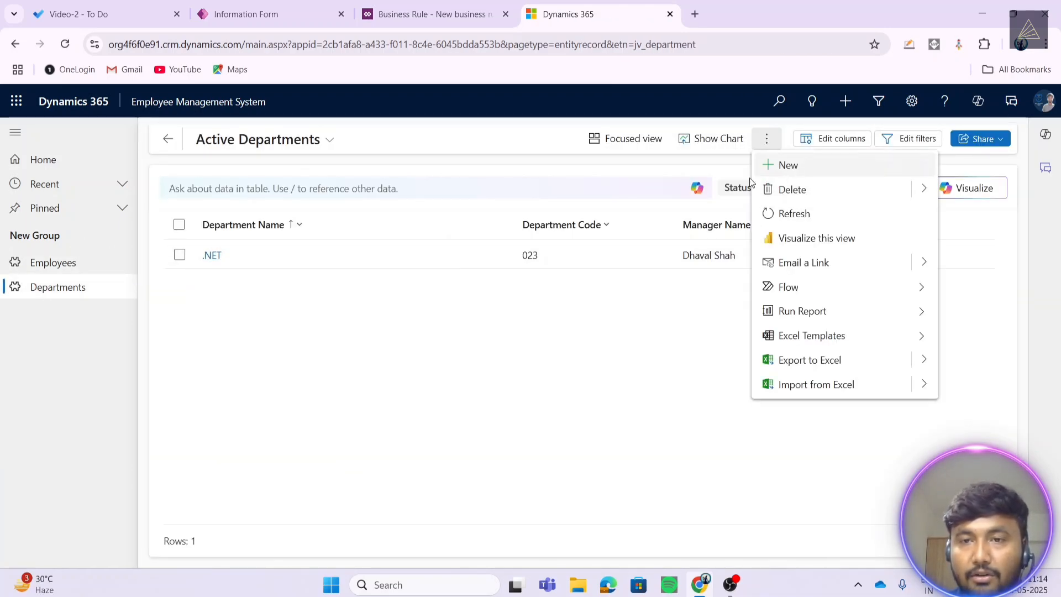
left_click(322, 285)
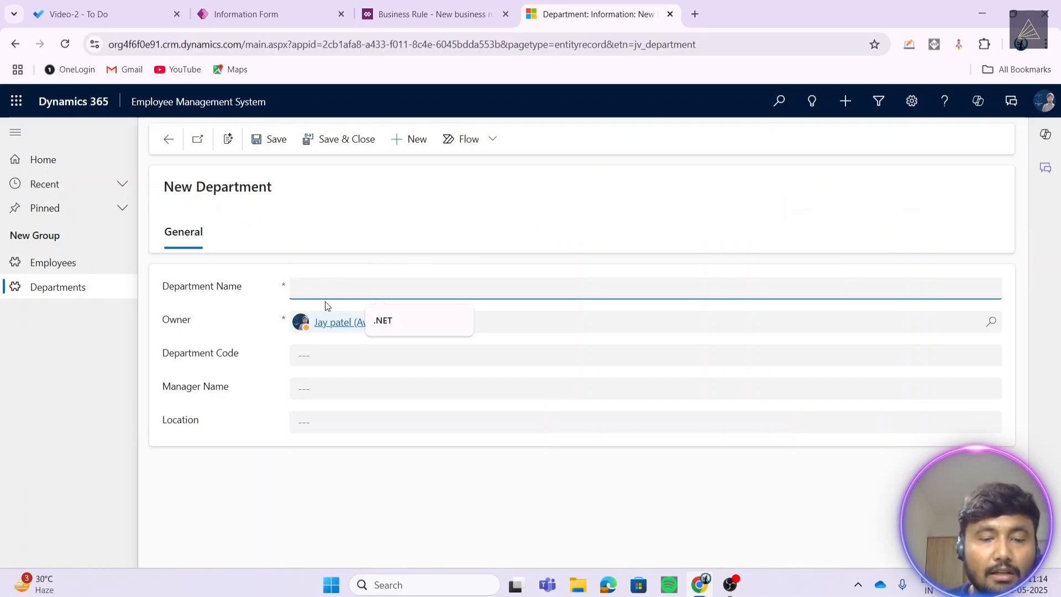
type("Mark")
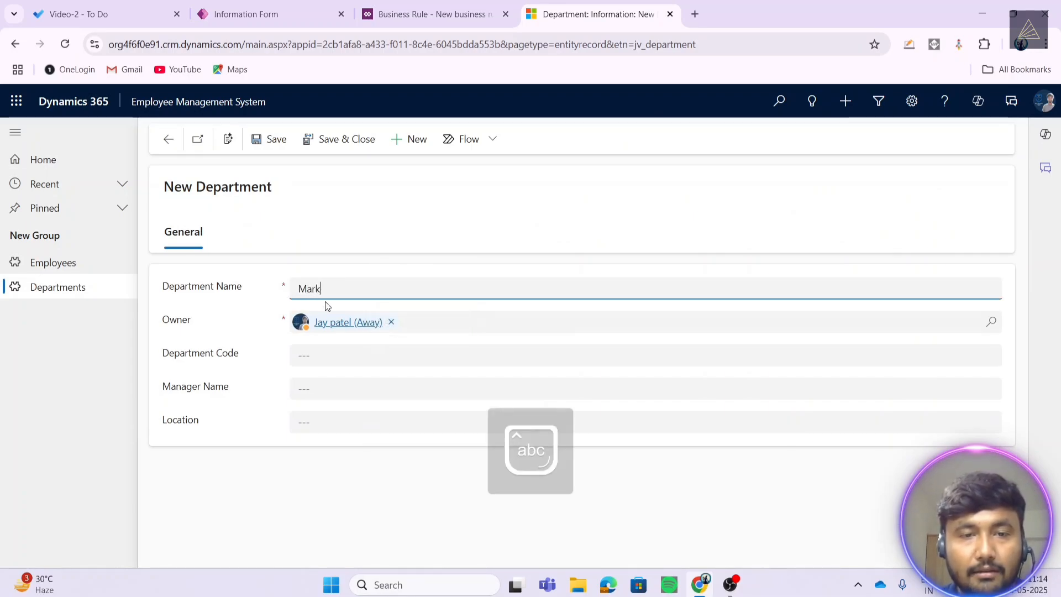
type("eting")
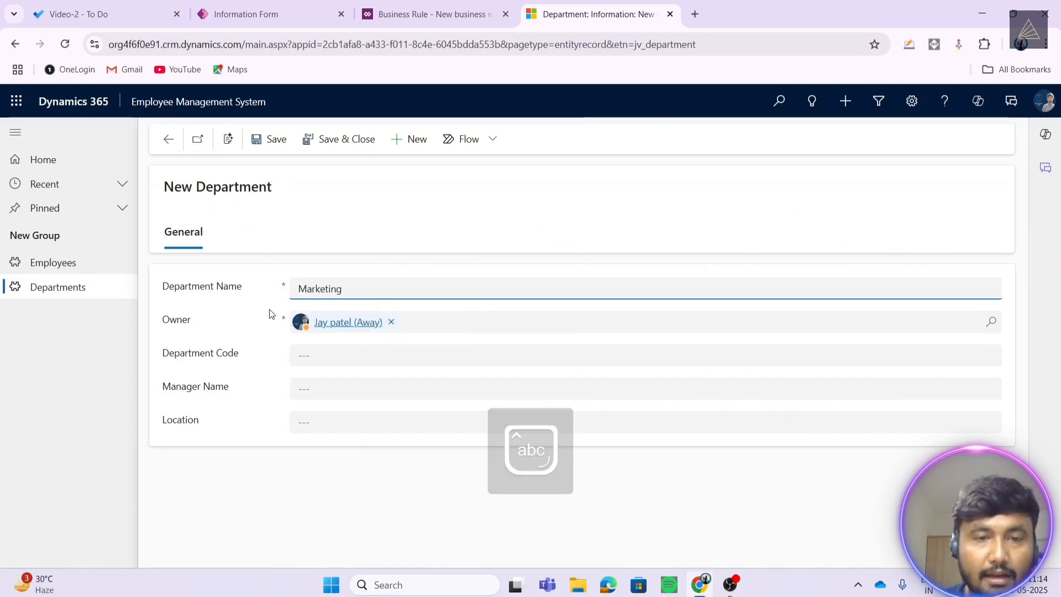
left_click(344, 354)
type("045")
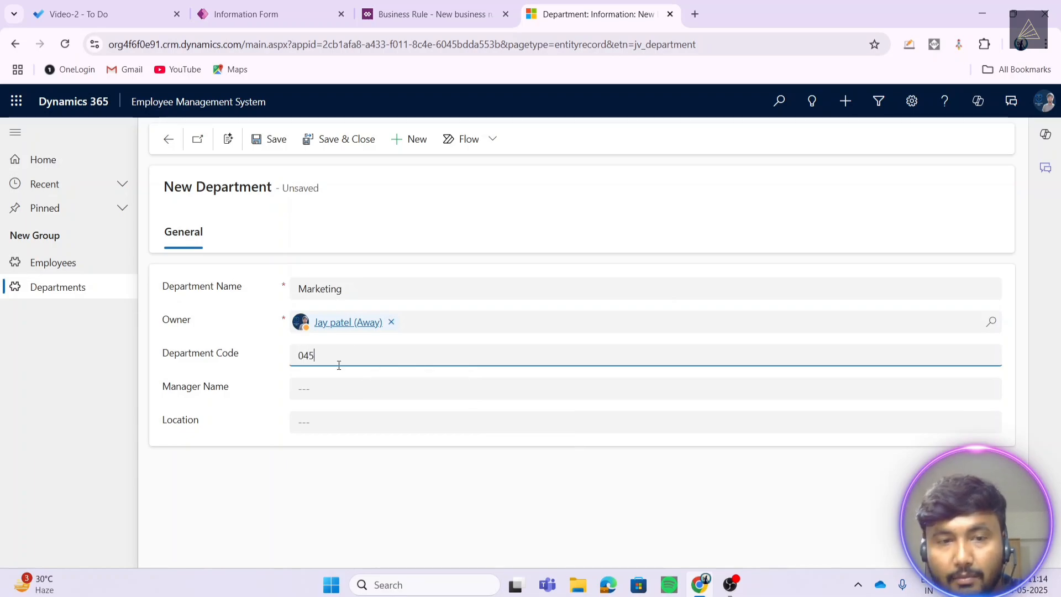
left_click(315, 388)
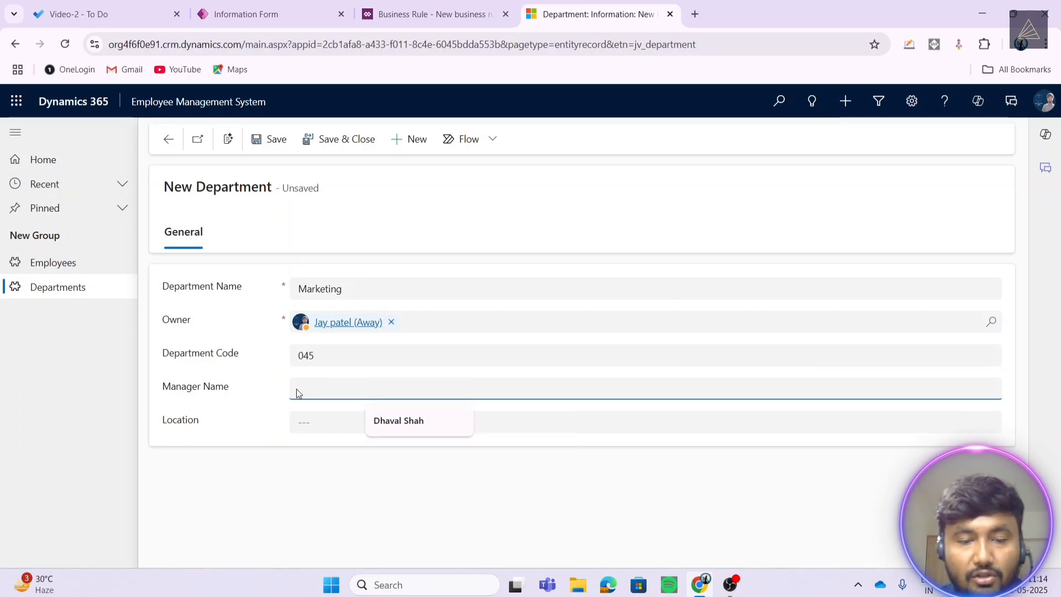
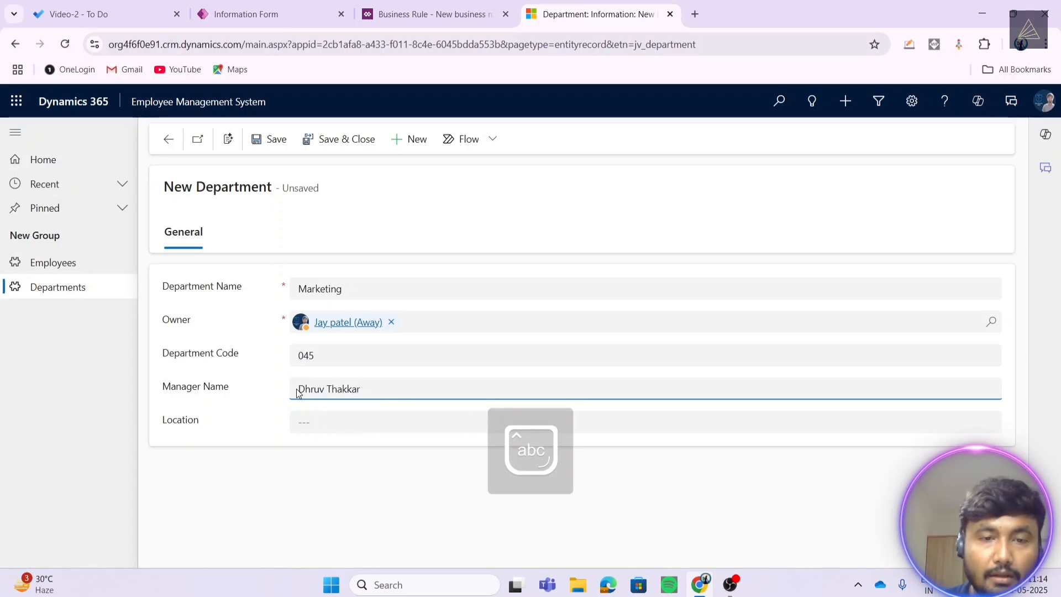
left_click(331, 424)
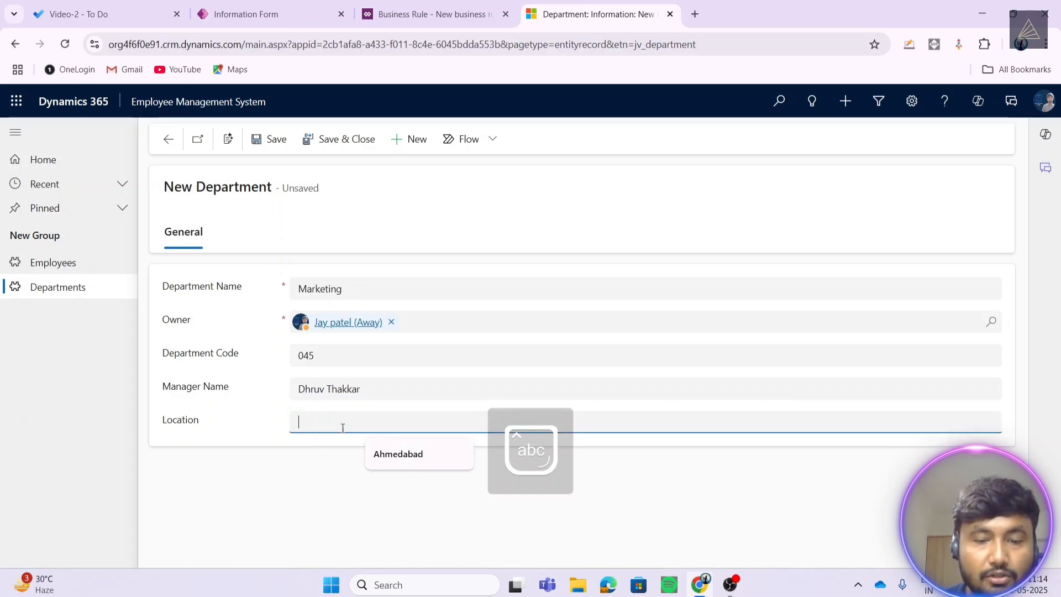
left_click(430, 453)
left_click(334, 143)
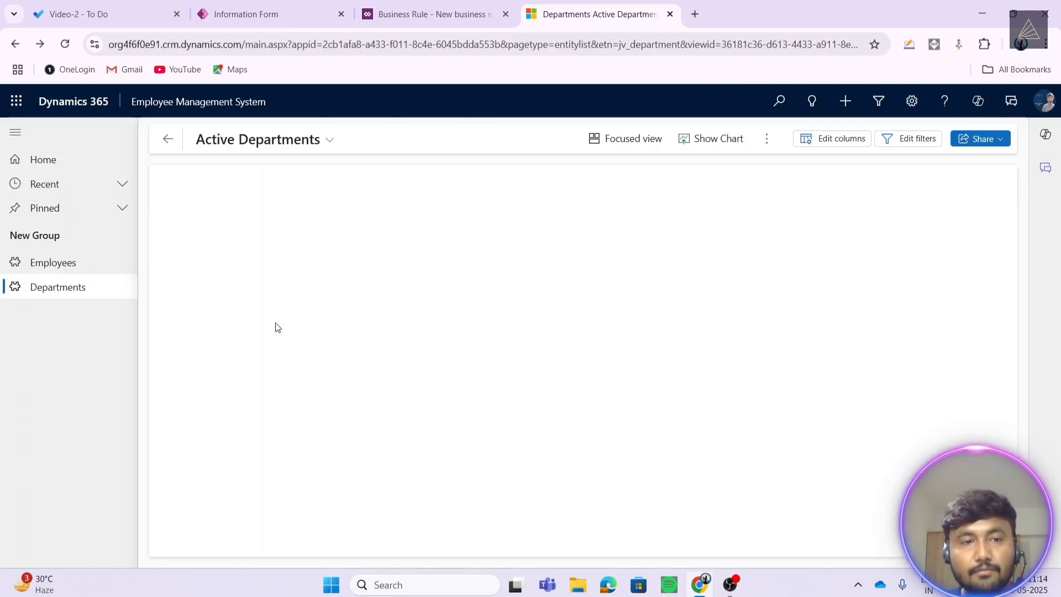
- Reassign an employee's Department from .NET to Marketing and check the quick view shows 045 and Ahmedabad
left_click(109, 273)
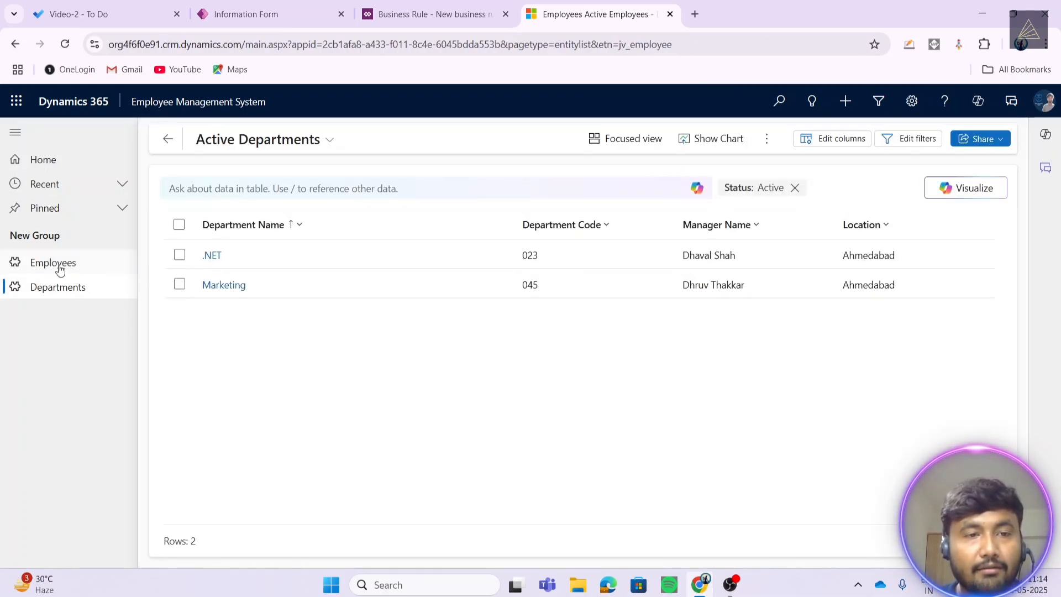
left_click(226, 338)
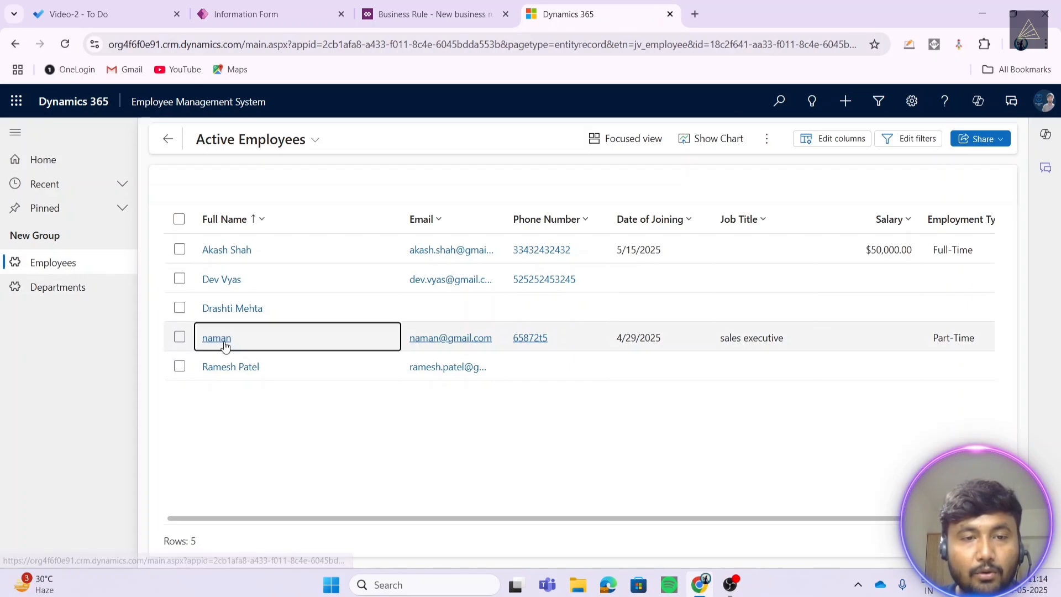
scroll(301, 419, "down", 5)
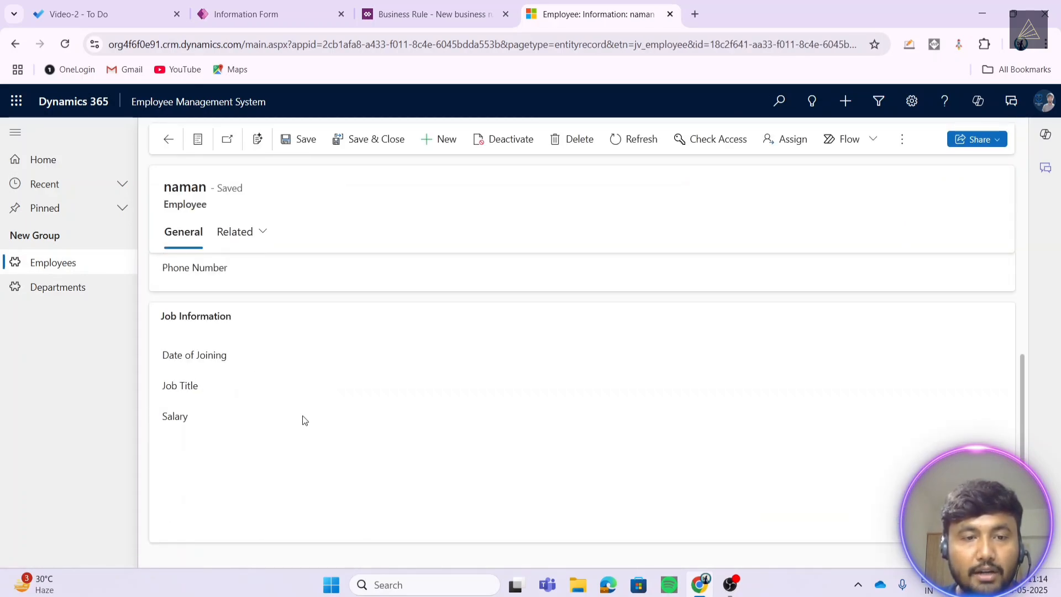
scroll(302, 425, "down", 2)
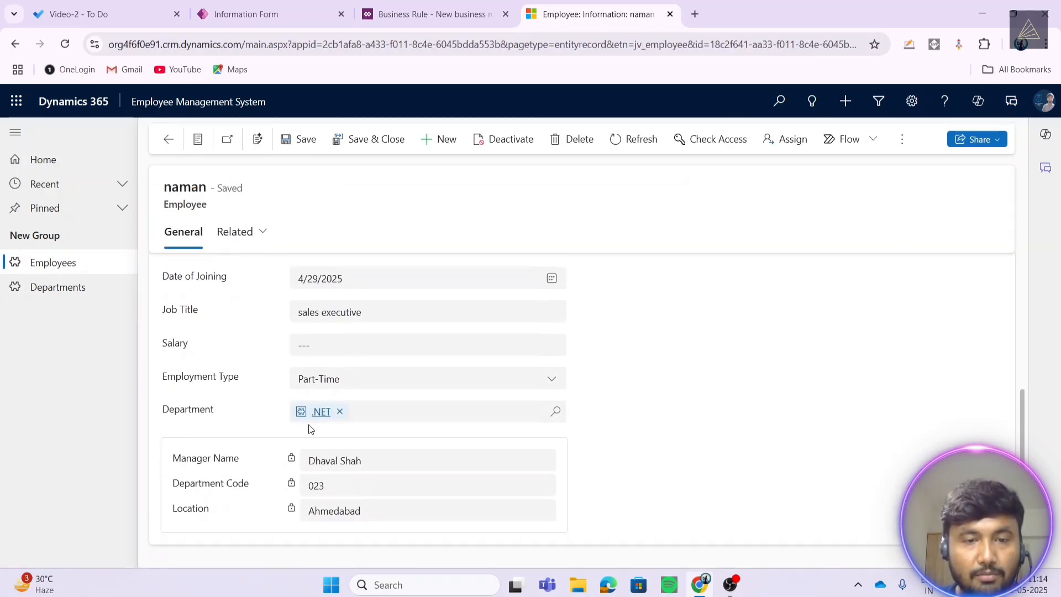
left_click(340, 410)
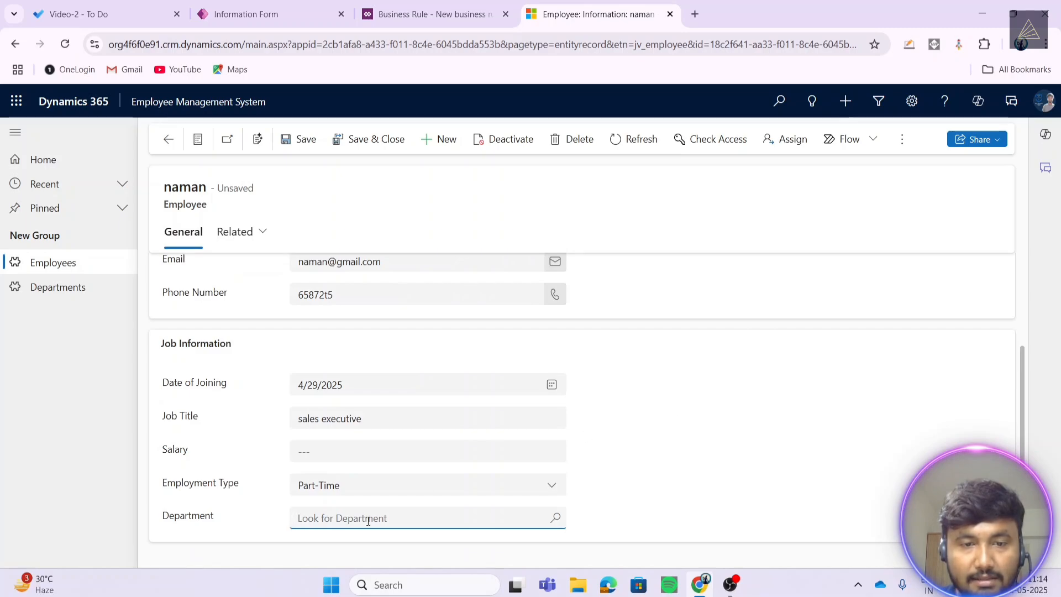
left_click(387, 522)
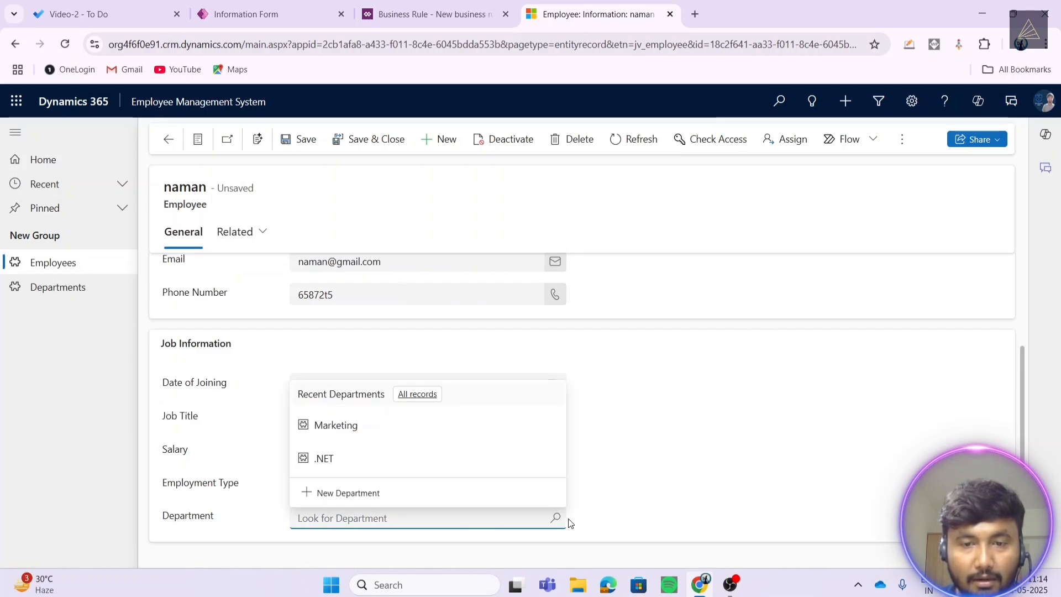
left_click(334, 429)
scroll(418, 470, "down", 2)
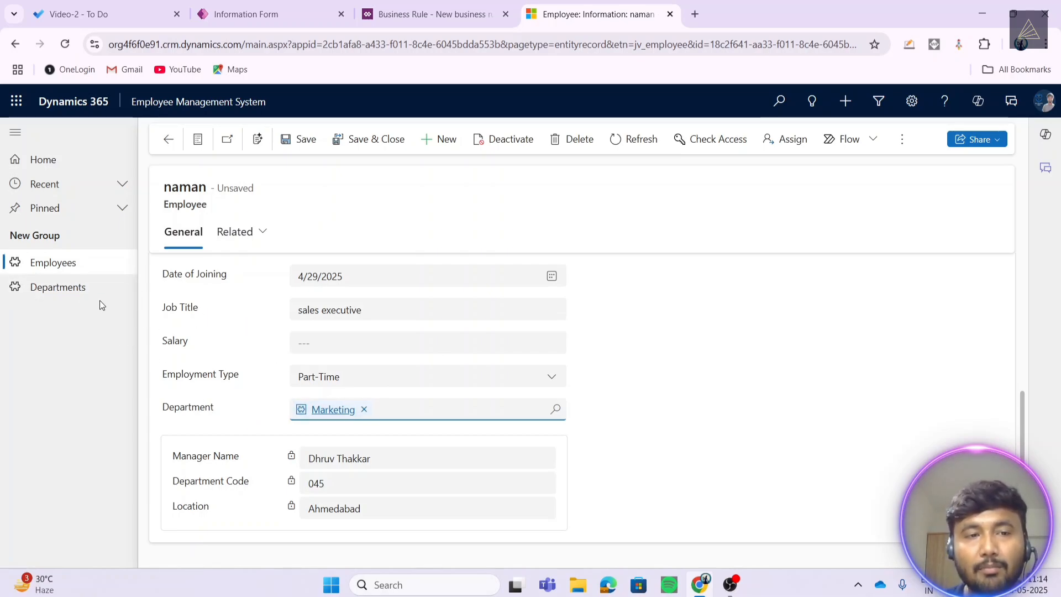
left_click(249, 235)
left_click(661, 363)
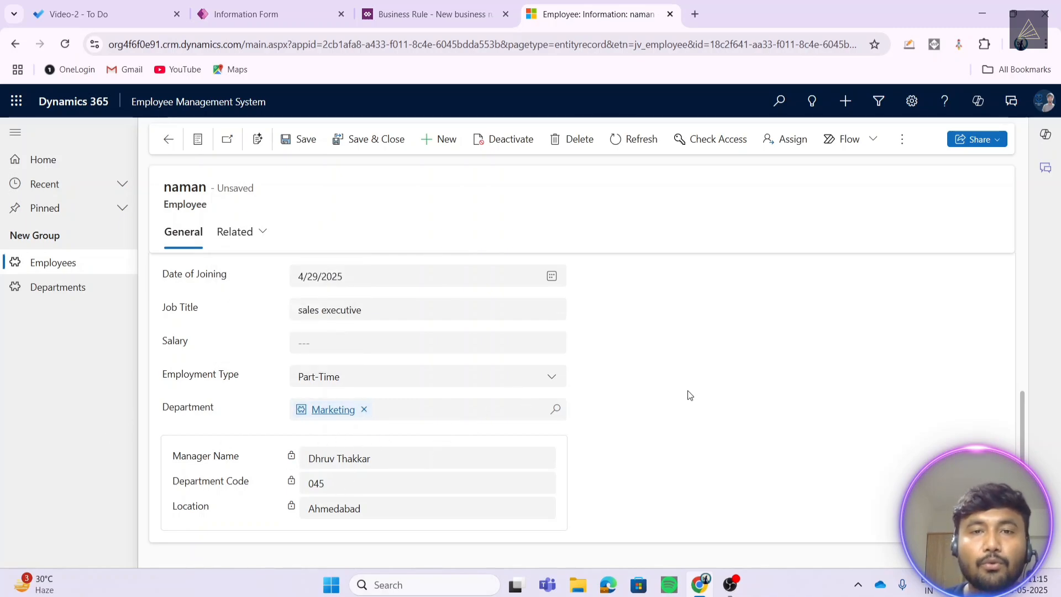
- Mark the Forms and Views task complete in Microsoft To Do
left_click(420, 7)
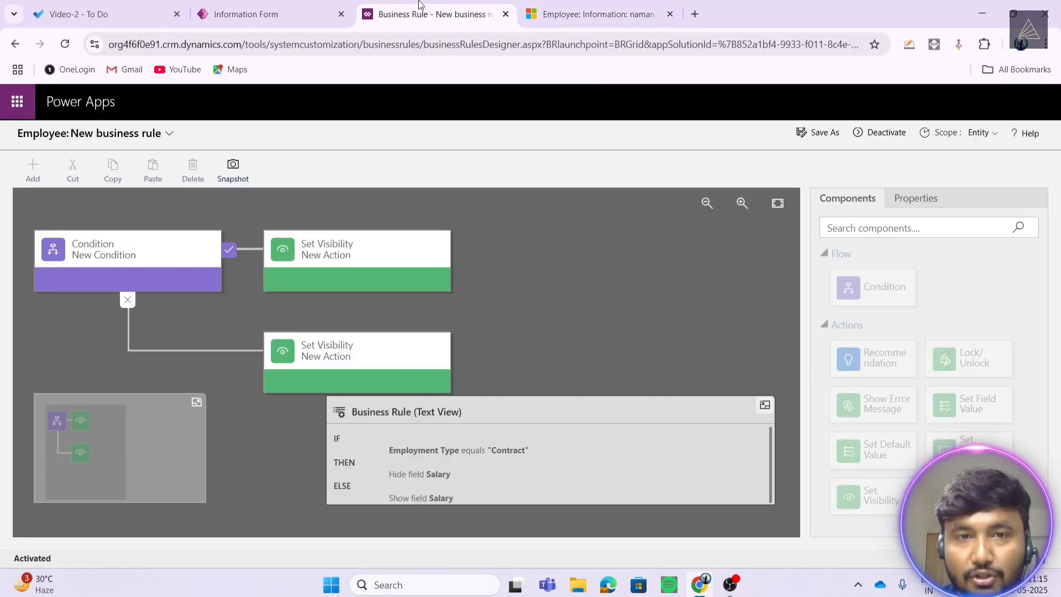
left_click(83, 14)
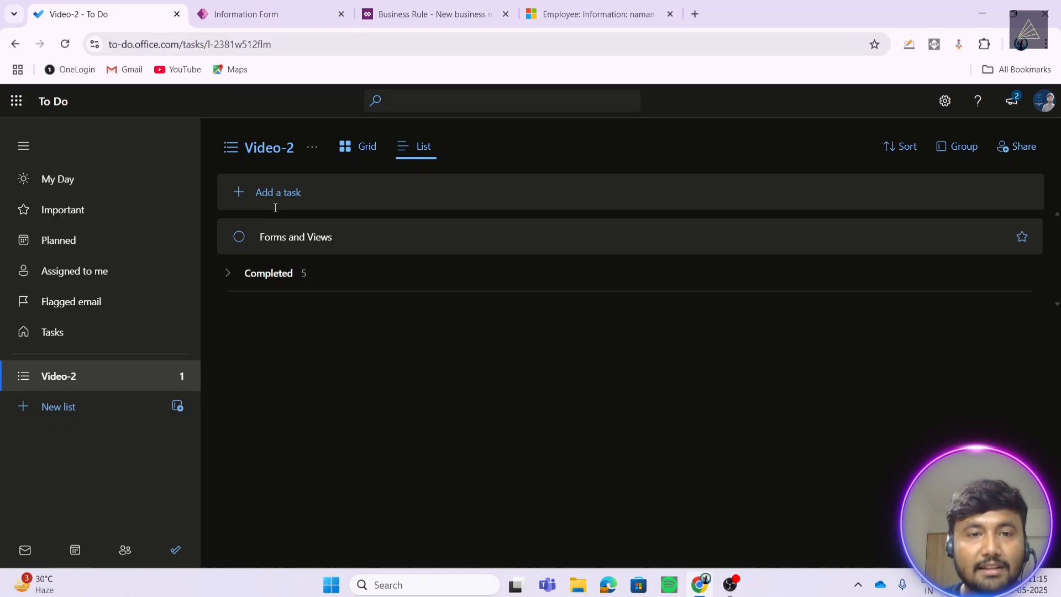
left_click(238, 235)
- Save the employee record with its Marketing department
left_click(427, 8)
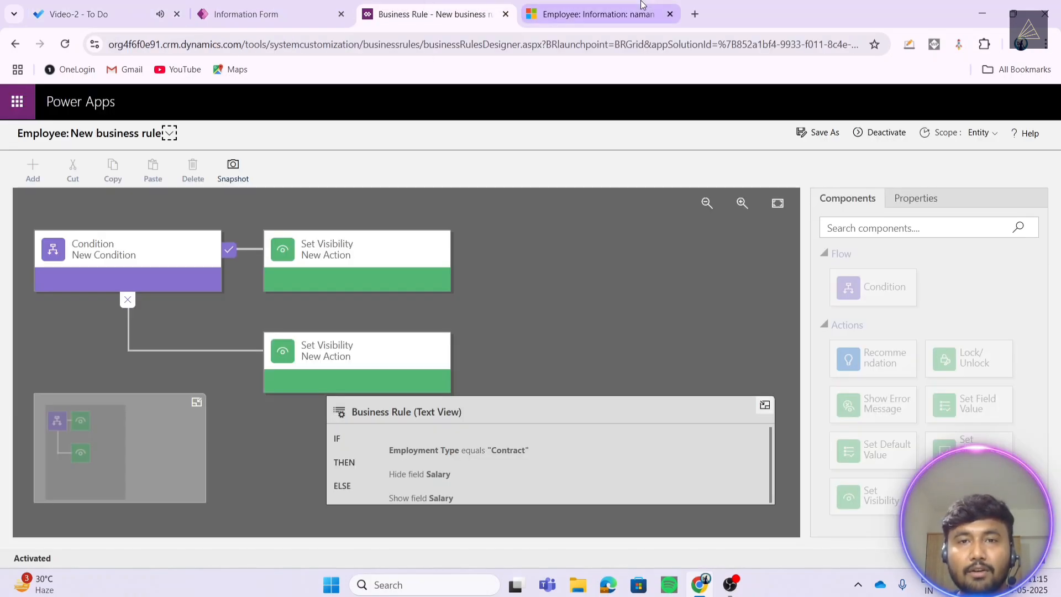
left_click(639, 6)
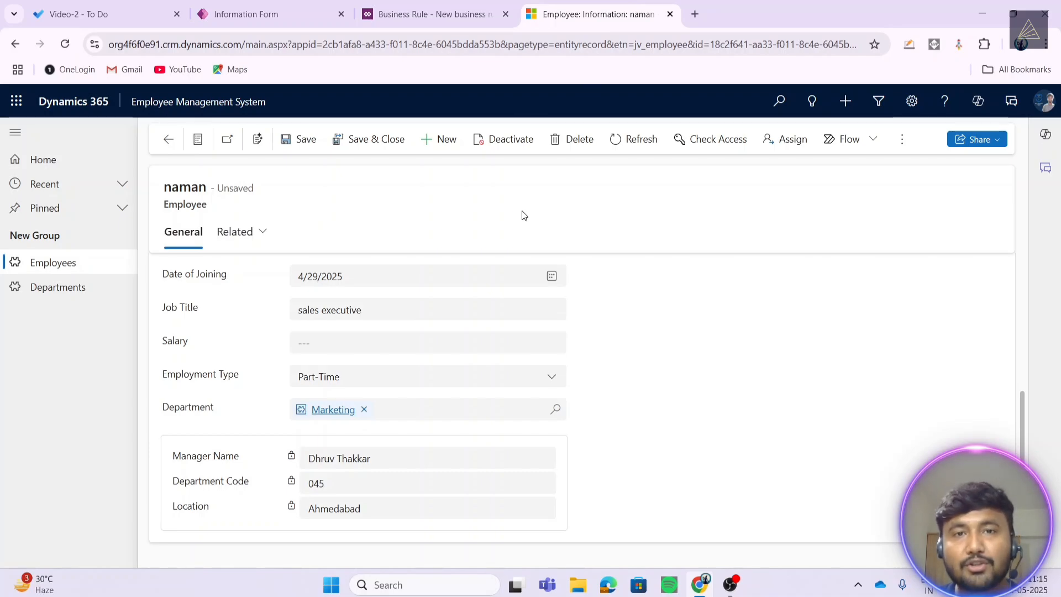
key("ctrl+s")
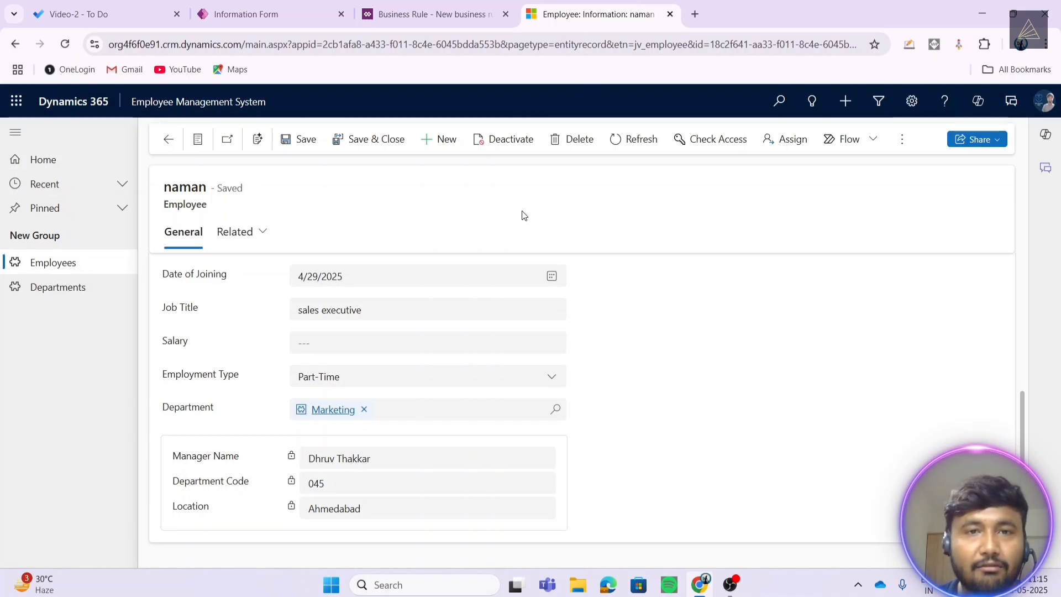
- Open the Departments list, then expand To Do's Completed section showing all six tasks
left_click(65, 288)
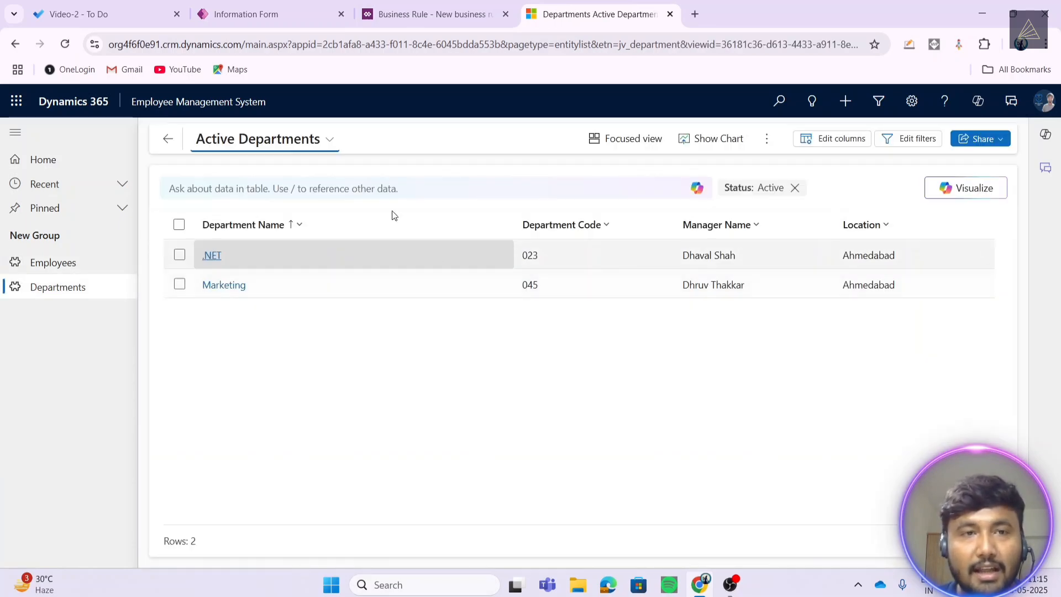
left_click(86, 19)
left_click(224, 231)
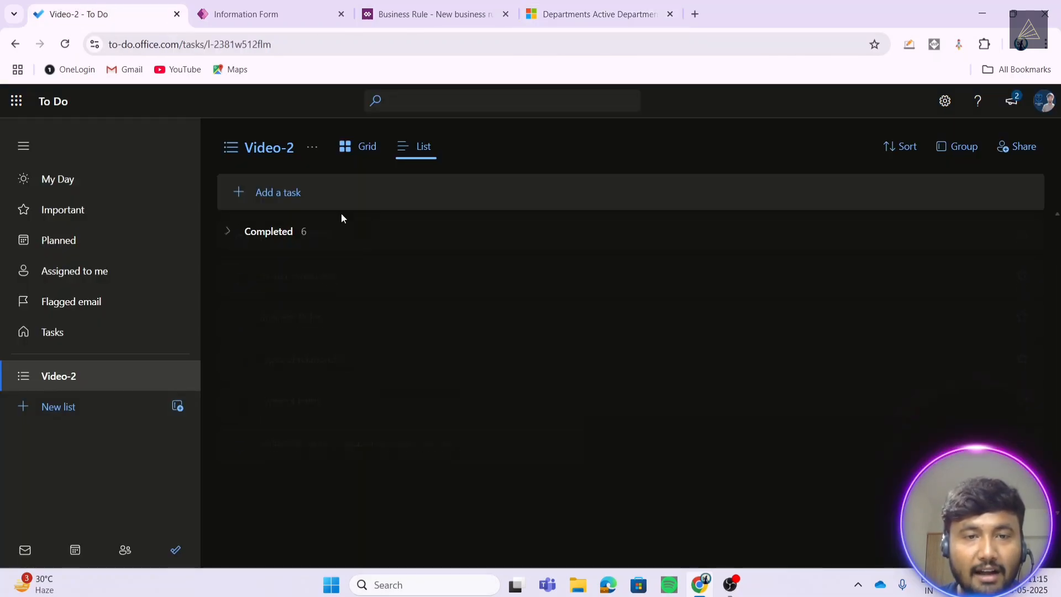